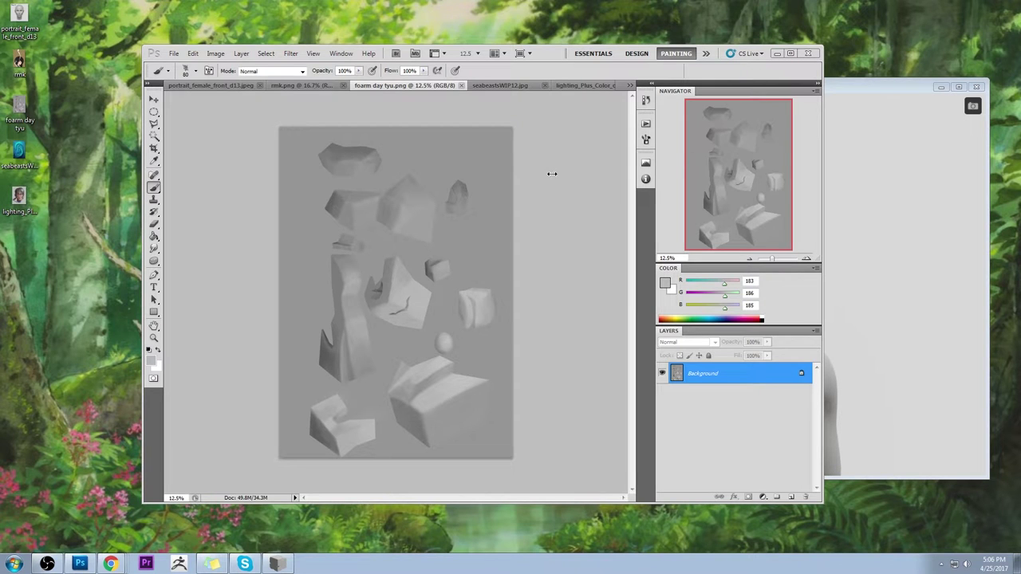
# Step: Pick the Magic Wand tool from the toolbox
pyautogui.click(154, 135)
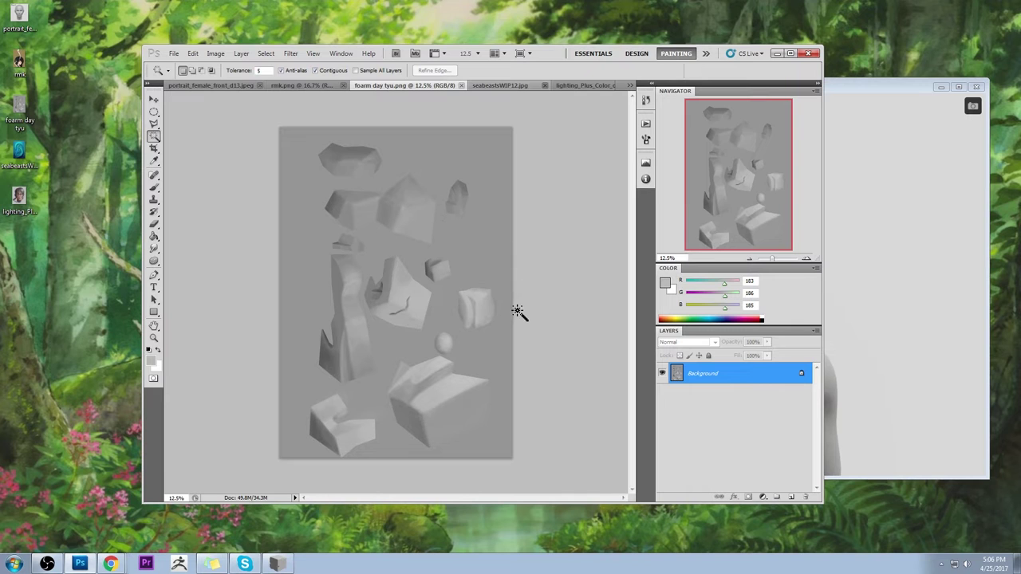
# Step: Magic-wand the rocks at tolerance 1 and Shift-Lasso in the tall rock's lower part and top
pyautogui.click(439, 278)
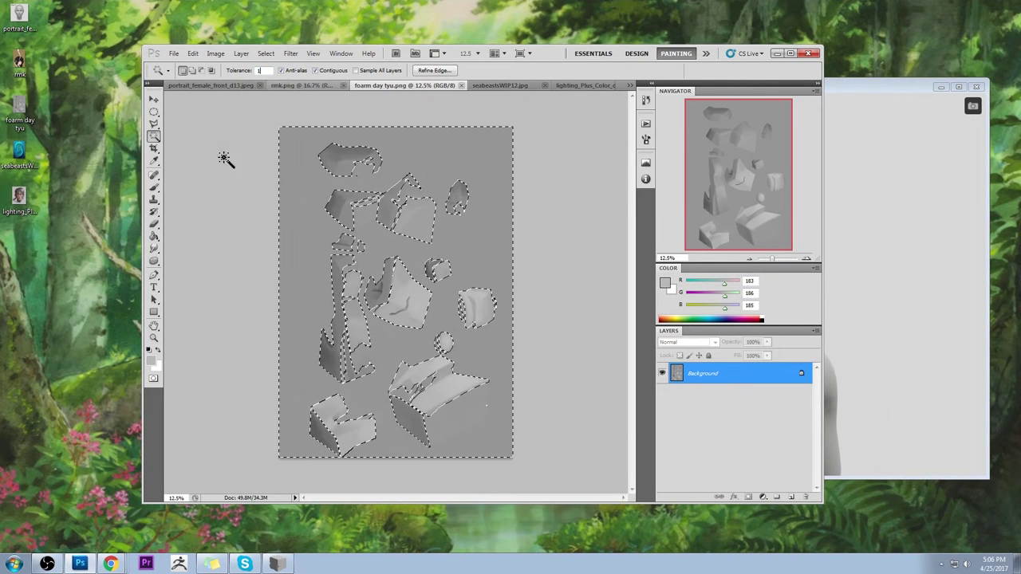
pyautogui.click(438, 293)
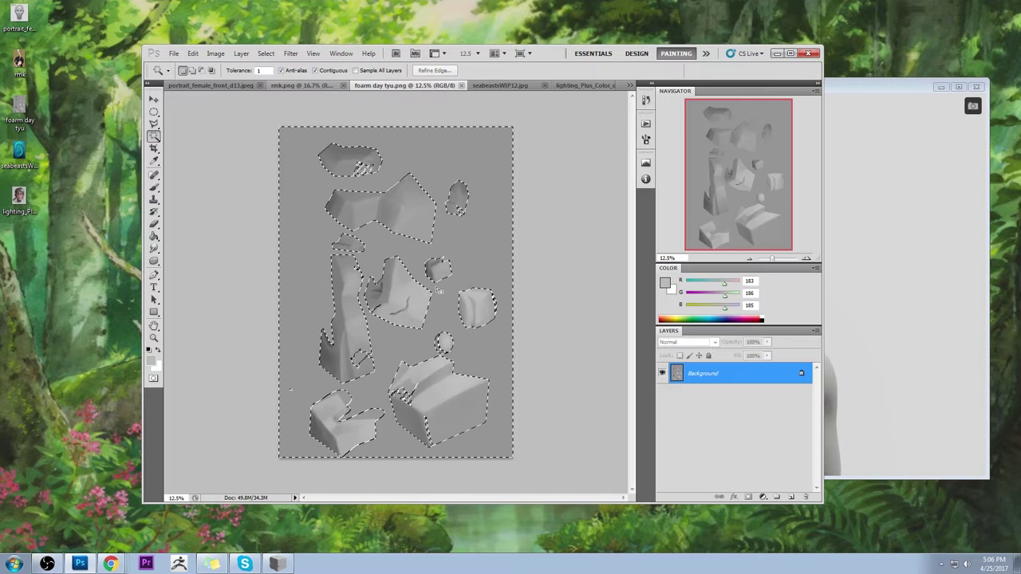
pyautogui.press('l')
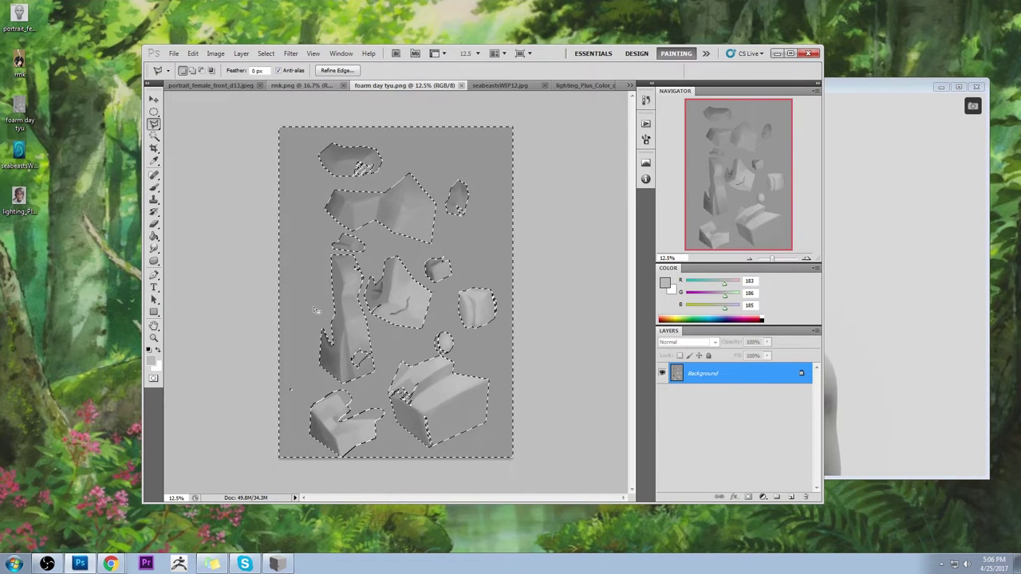
pyautogui.press('shift')
pyautogui.moveTo(371, 336); pyautogui.dragTo(374, 338)
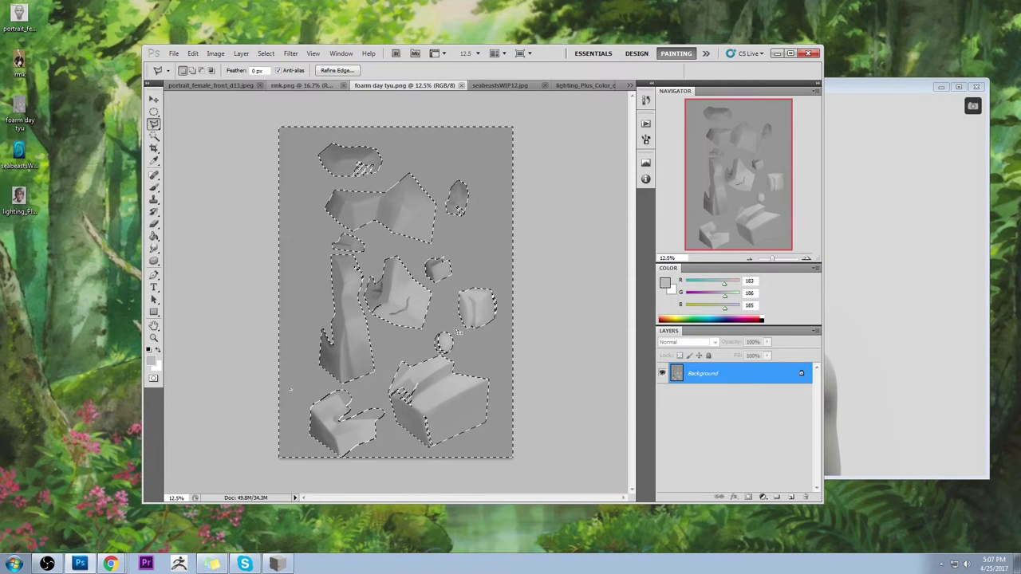
pyautogui.press('shift')
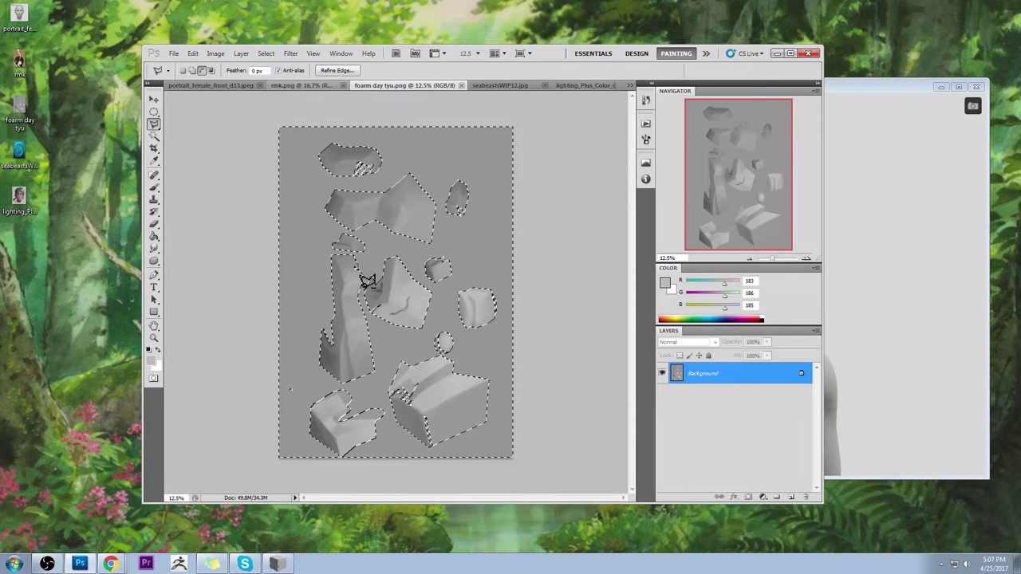
pyautogui.moveTo(375, 255); pyautogui.dragTo(355, 271)
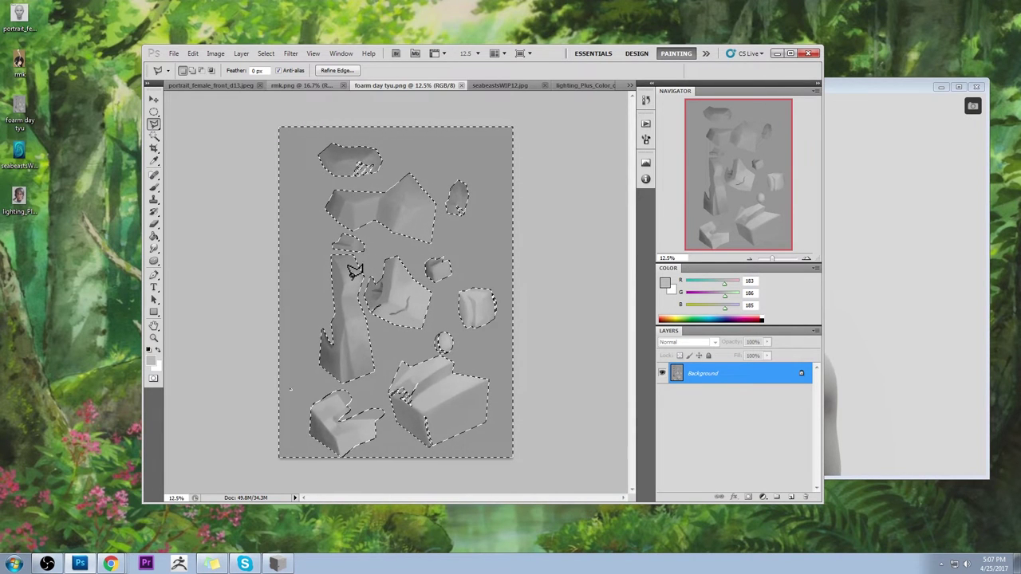
# Step: Deselect everything with Ctrl+D and go back to the Brush tool
pyautogui.press('m')
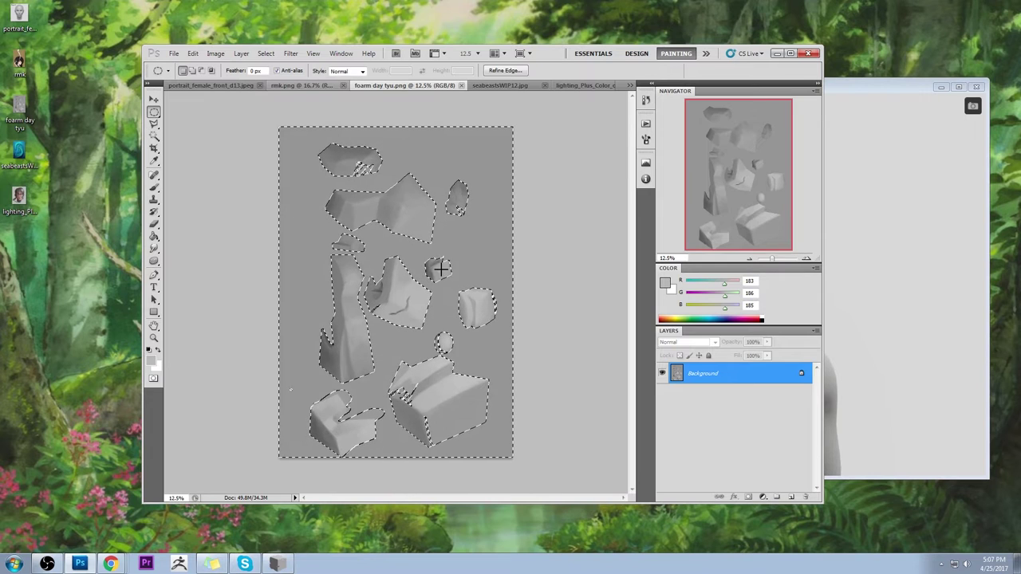
pyautogui.hotkey('ctrl', 'd')
pyautogui.press('b')
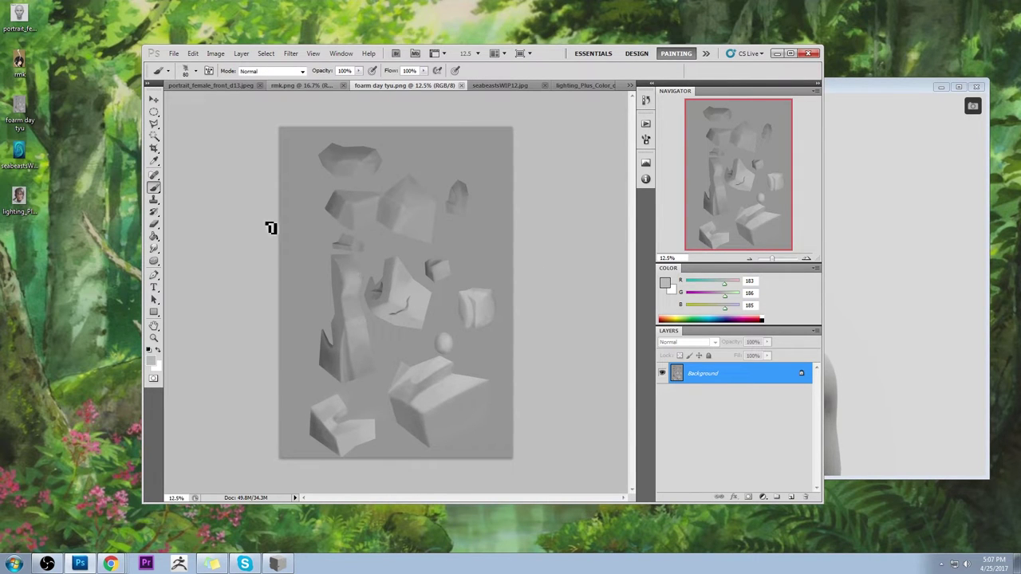
# Step: Zoom to 16.94%, enlarge the brush to 175, and widen the window for more canvas room
pyautogui.press('z')
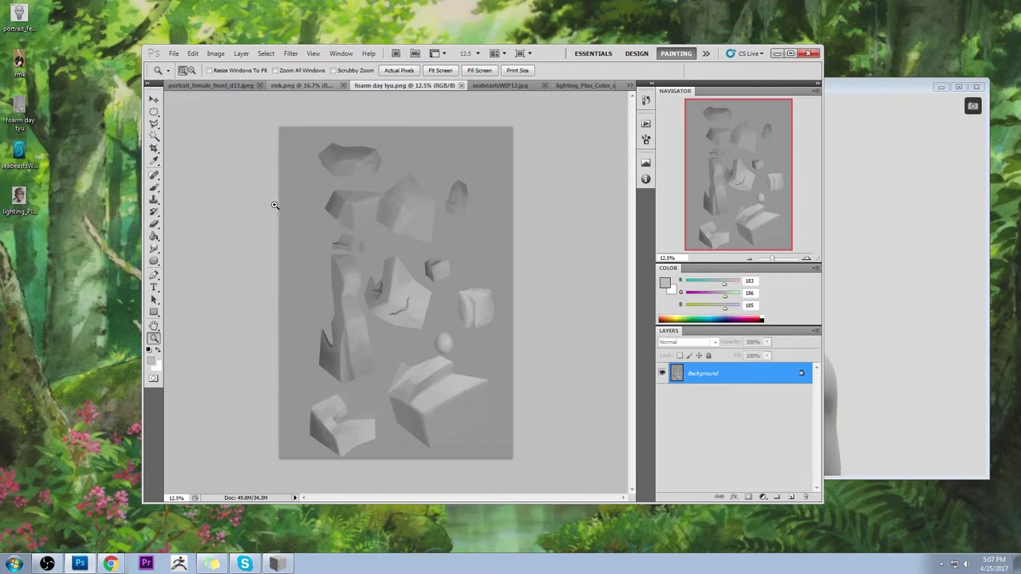
pyautogui.moveTo(433, 296); pyautogui.dragTo(433, 296)
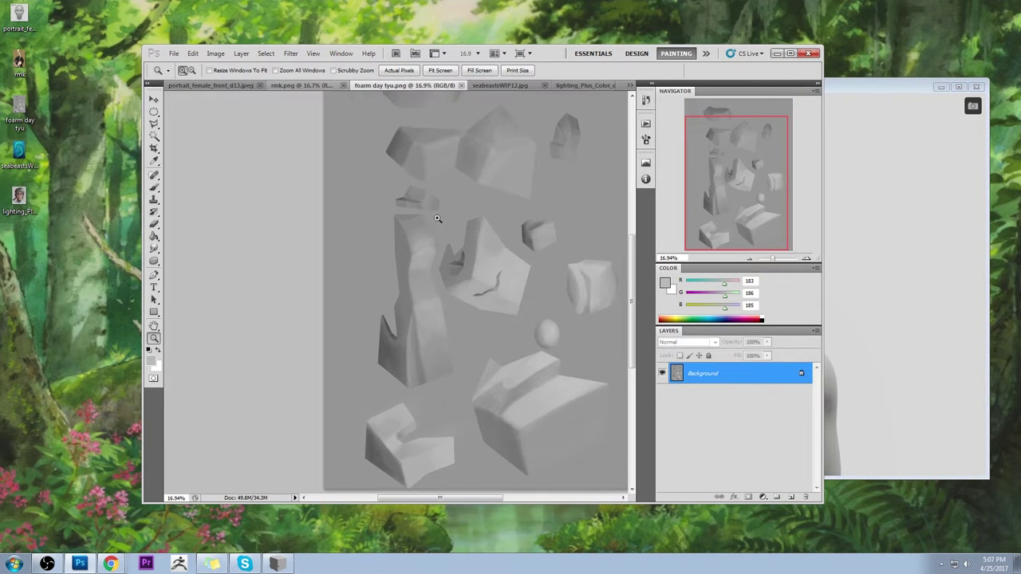
pyautogui.press('b')
pyautogui.press(']')
pyautogui.press(']')
pyautogui.press(']')
pyautogui.press(']')
pyautogui.press(']')
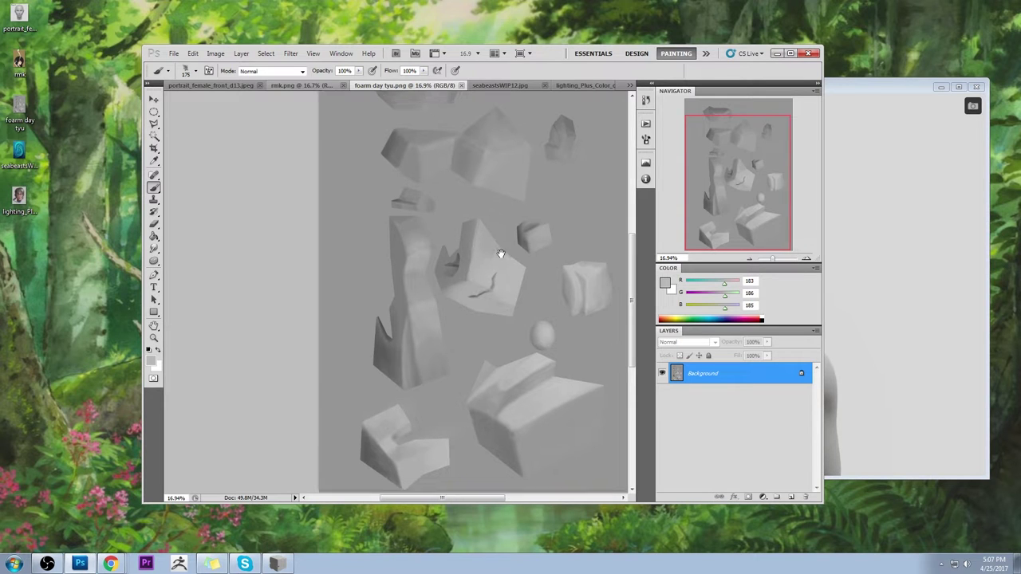
pyautogui.moveTo(499, 252); pyautogui.dragTo(471, 239)
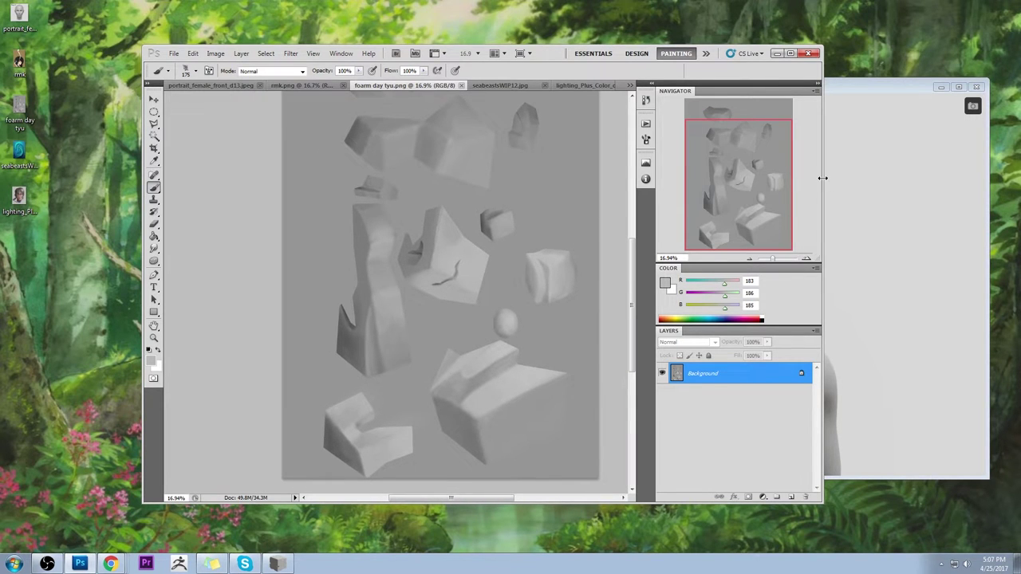
pyautogui.moveTo(821, 179); pyautogui.dragTo(936, 175)
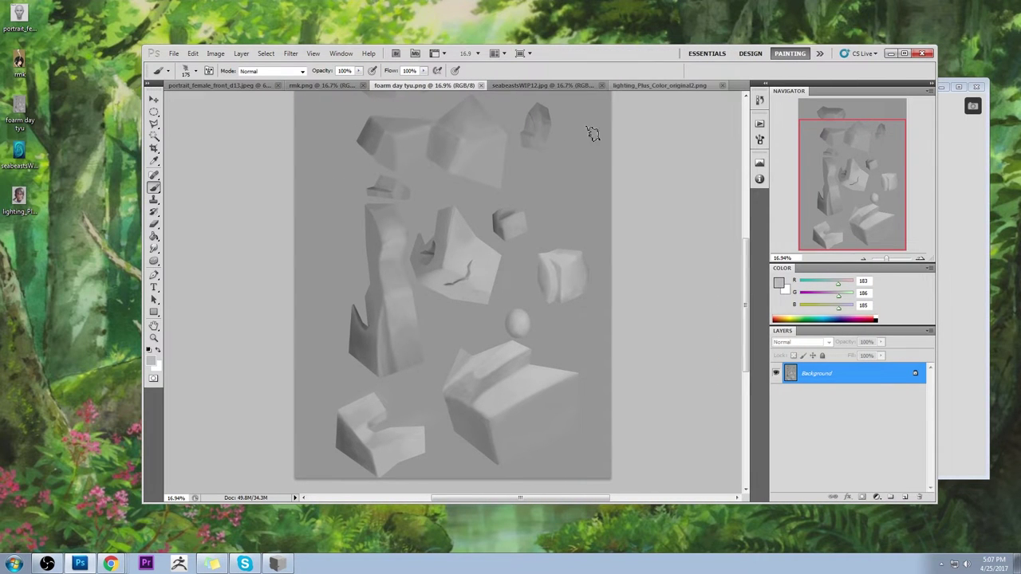
pyautogui.moveTo(533, 216); pyautogui.dragTo(547, 234)
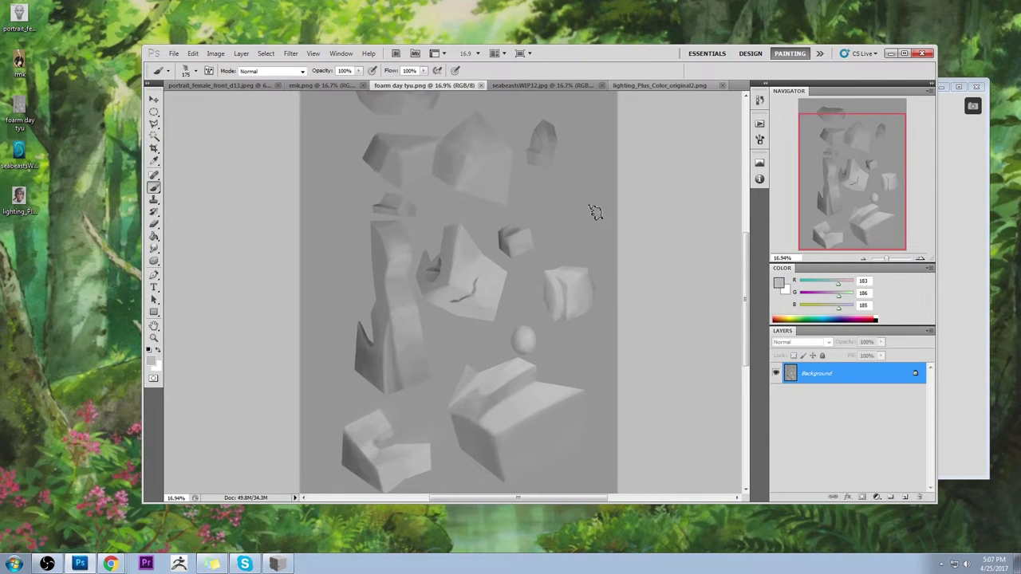
# Step: Paint over the central rock's crack in mid-grey and add a light stroke on the column top
pyautogui.keyDown('alt'); pyautogui.click(401, 244); pyautogui.keyUp('alt')
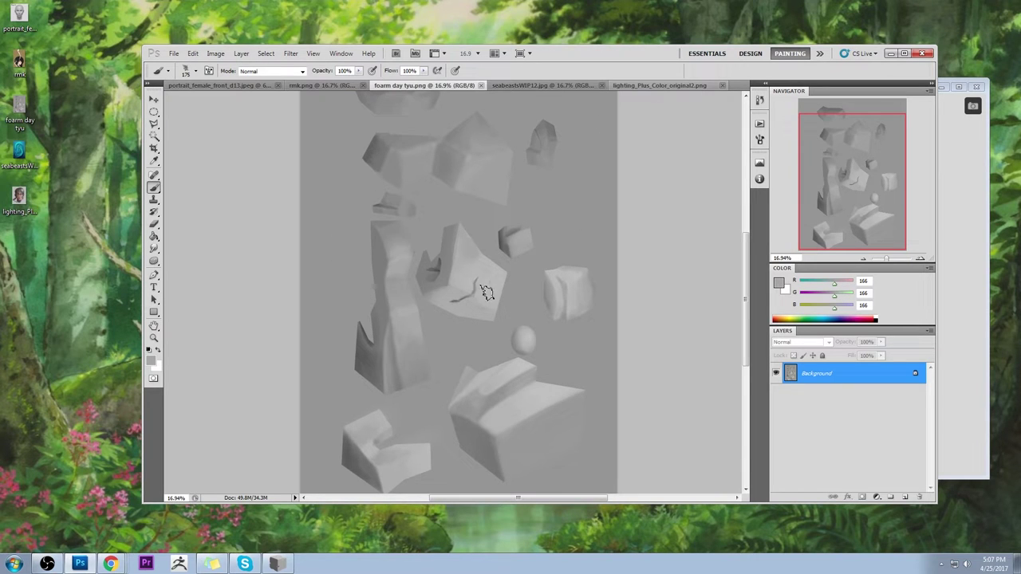
pyautogui.moveTo(481, 281); pyautogui.dragTo(468, 296)
pyautogui.keyDown('alt'); pyautogui.click(497, 271); pyautogui.keyUp('alt')
pyautogui.moveTo(391, 238); pyautogui.dragTo(408, 230)
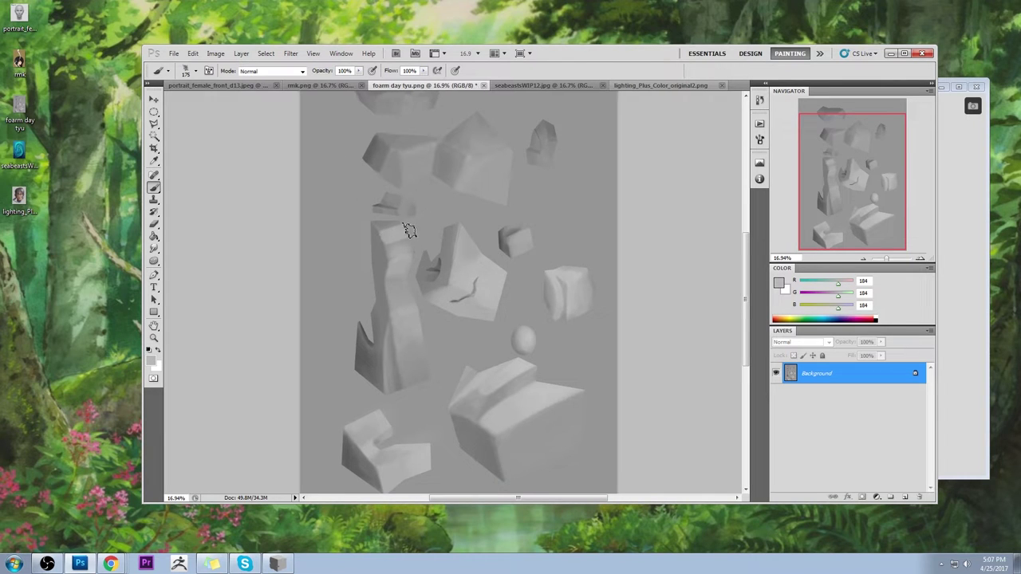
pyautogui.press('[')
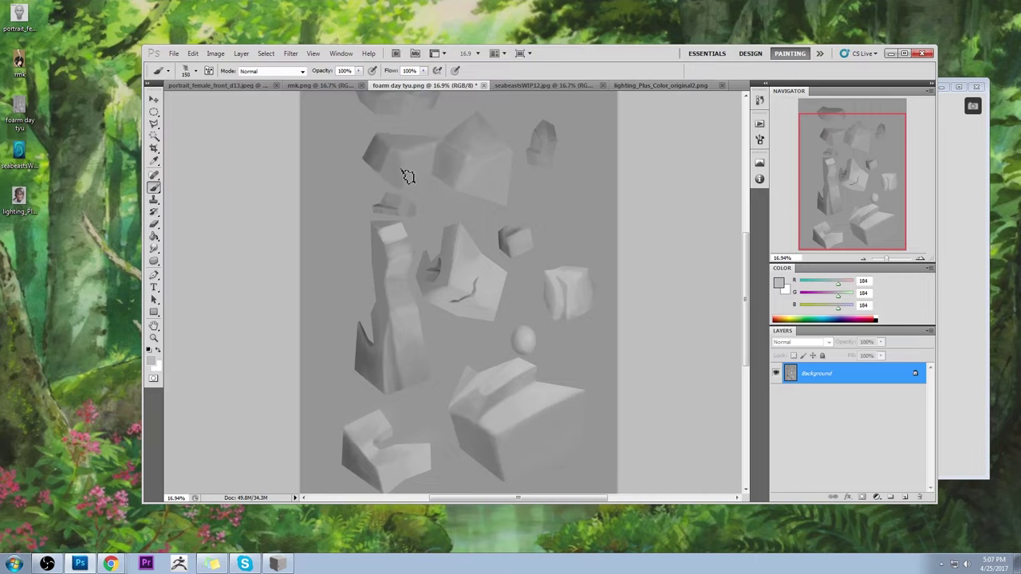
# Step: Reduce the brush to 90 px, cancelling a Rename Brush attempt in the brush picker
pyautogui.press('[')
pyautogui.press('[')
pyautogui.press('[')
pyautogui.rightClick(421, 232)
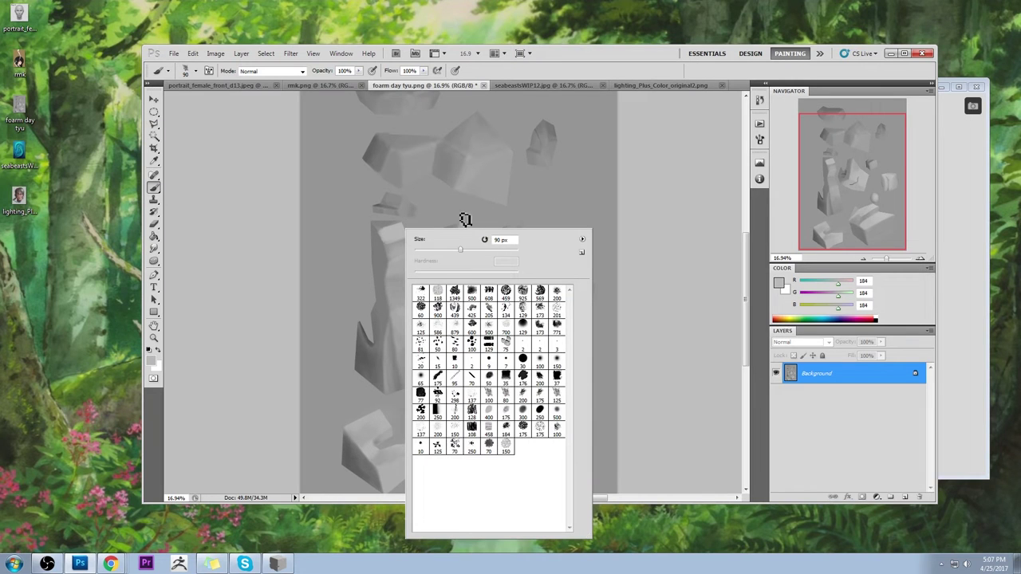
pyautogui.rightClick(507, 398)
pyautogui.click(548, 404)
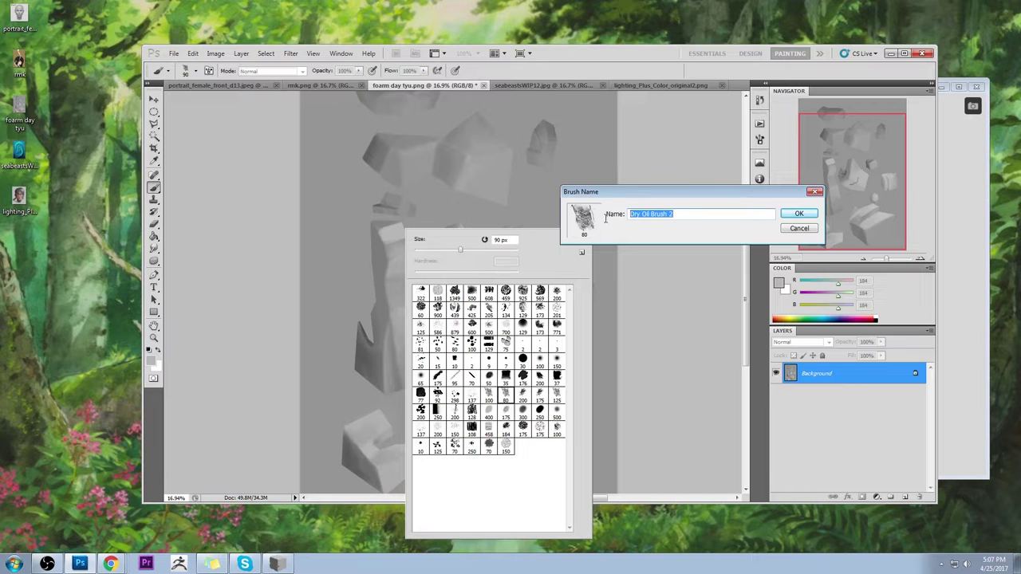
pyautogui.click(799, 229)
pyautogui.click(638, 264)
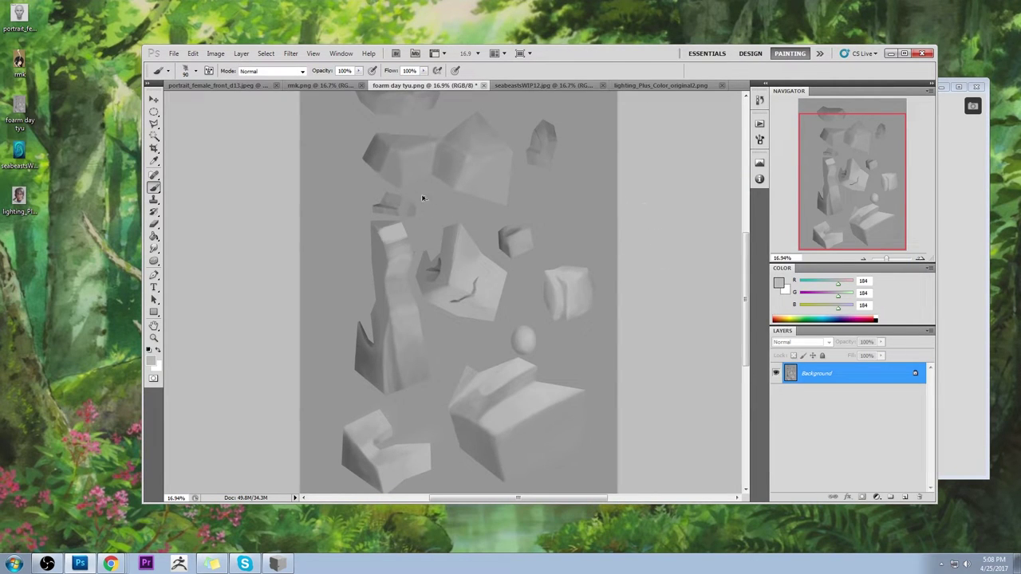
# Step: Alternate light 169 and dark 122 greys to repaint the planes on the tall column's top
pyautogui.keyDown('alt'); pyautogui.click(393, 229); pyautogui.keyUp('alt')
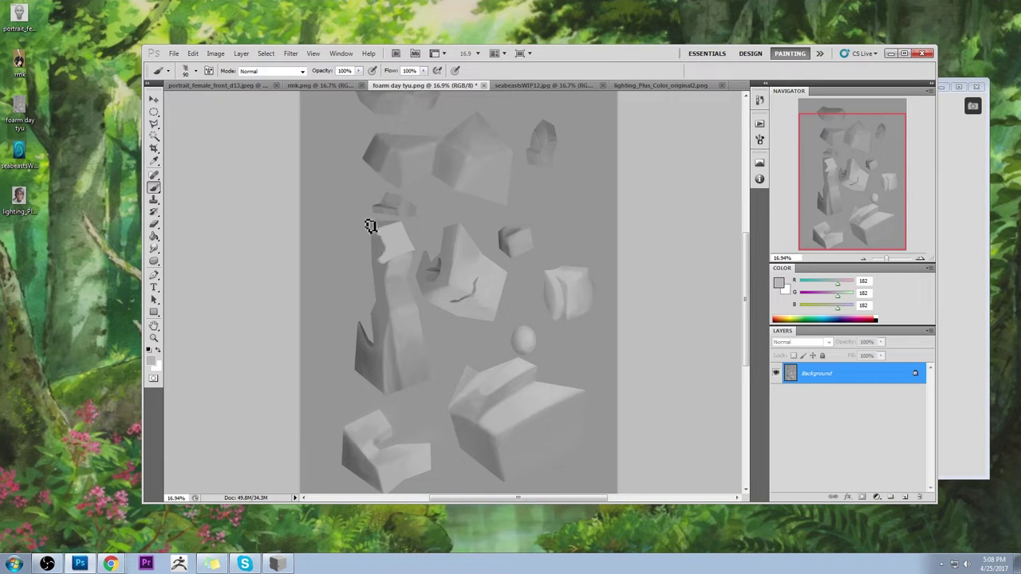
pyautogui.keyDown('alt'); pyautogui.click(378, 236); pyautogui.keyUp('alt')
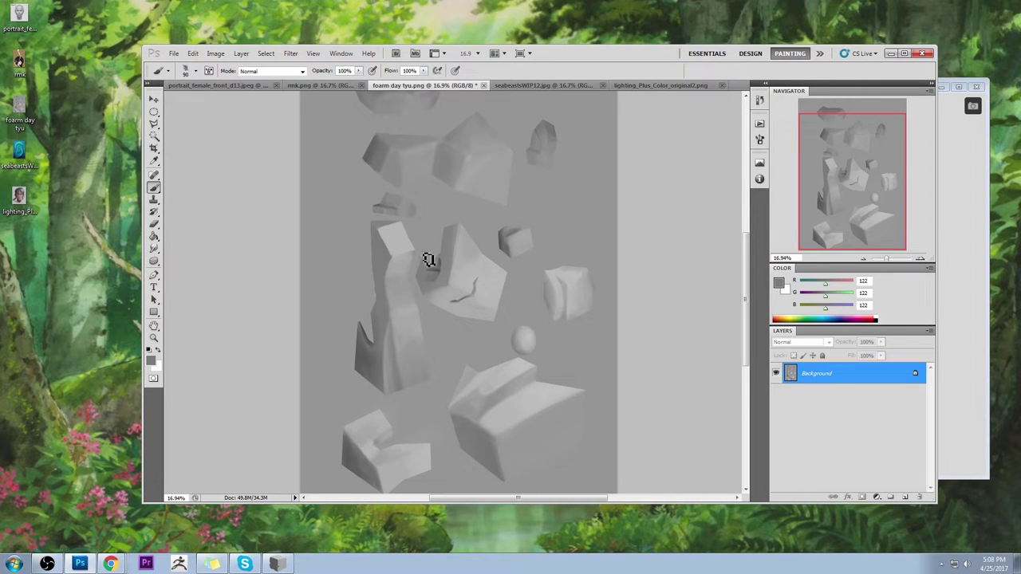
pyautogui.keyDown('alt'); pyautogui.click(408, 257); pyautogui.keyUp('alt')
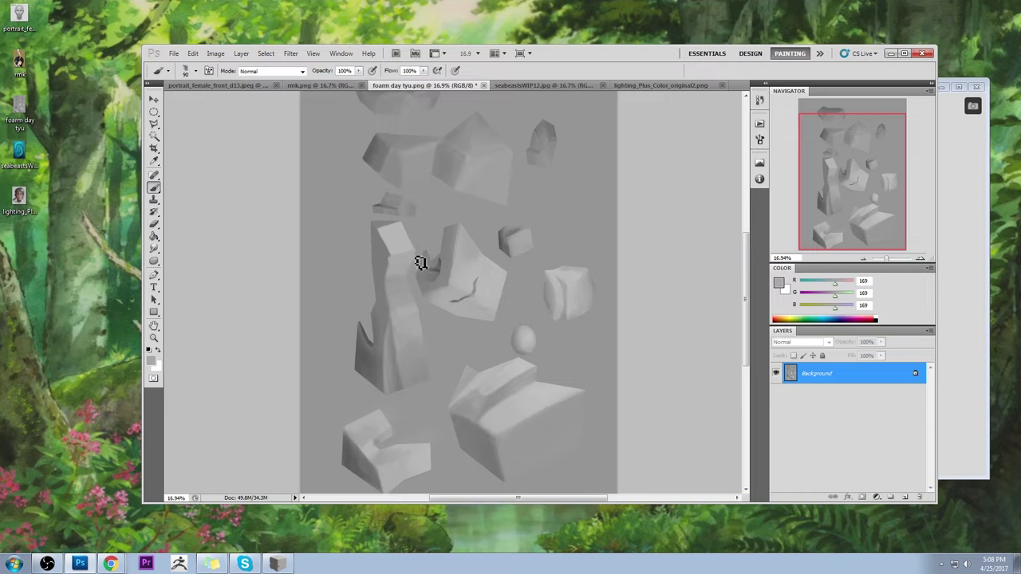
pyautogui.keyDown('alt'); pyautogui.click(380, 258); pyautogui.keyUp('alt')
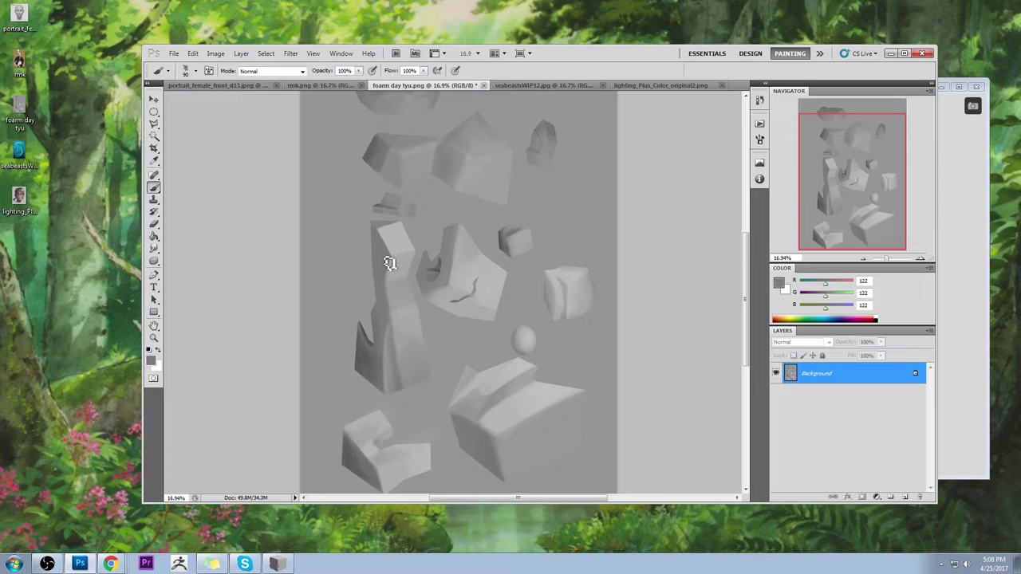
pyautogui.keyDown('alt'); pyautogui.click(401, 294); pyautogui.keyUp('alt')
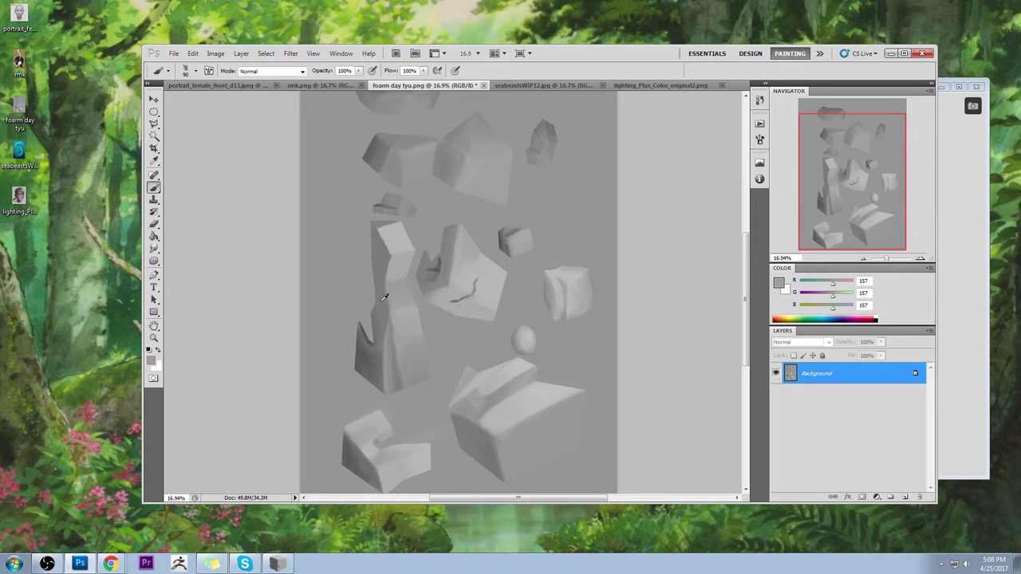
pyautogui.keyDown('alt'); pyautogui.click(381, 304); pyautogui.keyUp('alt')
pyautogui.keyDown('alt'); pyautogui.click(390, 268); pyautogui.keyUp('alt')
pyautogui.keyDown('alt'); pyautogui.click(404, 239); pyautogui.keyUp('alt')
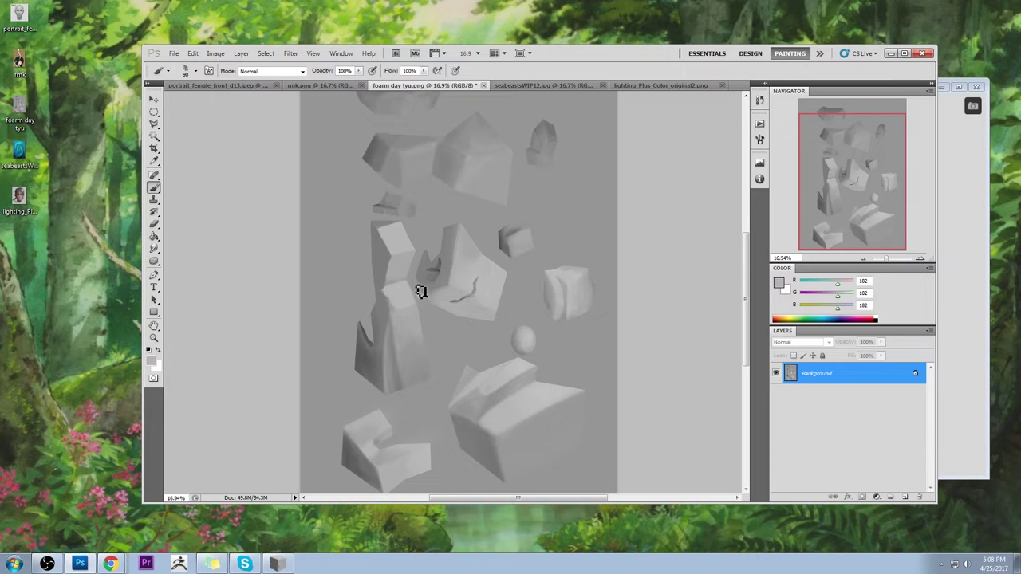
# Step: Paint a light mark on the rock face, then shade the tall block's right edge darker
pyautogui.moveTo(390, 297)
pyautogui.mouseDown()
pyautogui.moveTo(394, 314)
pyautogui.moveTo(424, 311)
pyautogui.mouseUp()
pyautogui.keyDown('alt'); pyautogui.click(383, 284); pyautogui.keyUp('alt')
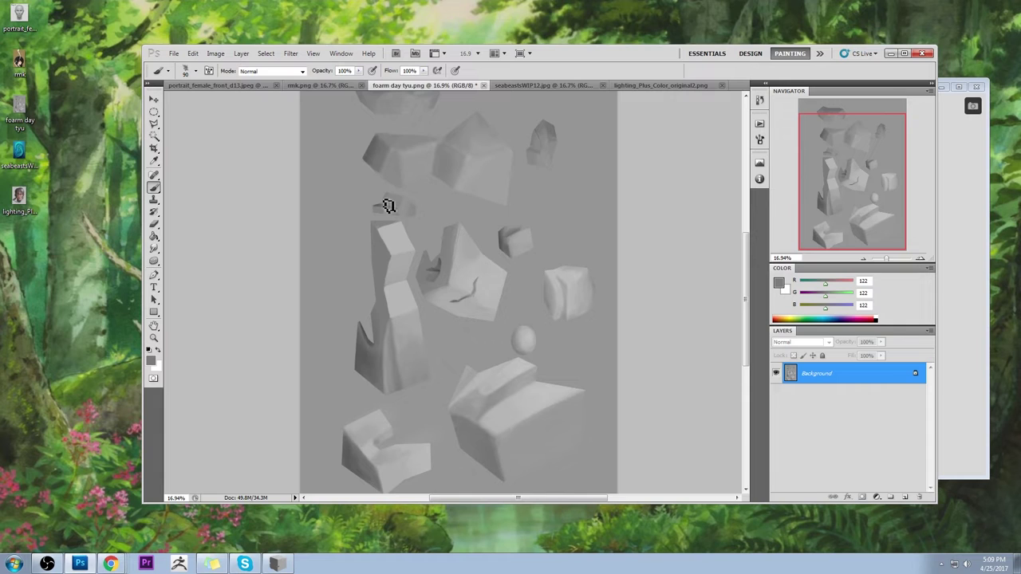
pyautogui.moveTo(411, 233)
pyautogui.mouseDown()
pyautogui.moveTo(387, 231)
pyautogui.moveTo(399, 234)
pyautogui.mouseUp()
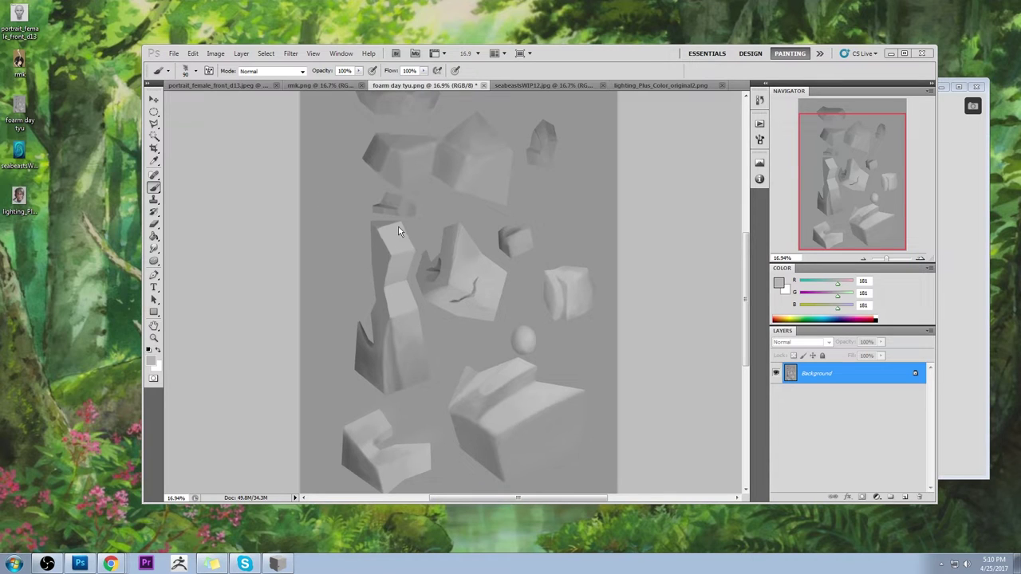
pyautogui.moveTo(399, 232); pyautogui.dragTo(411, 296)
# Step: In PortraitStudio, swing the directional light to hit the reference bust from the front
pyautogui.click(956, 106)
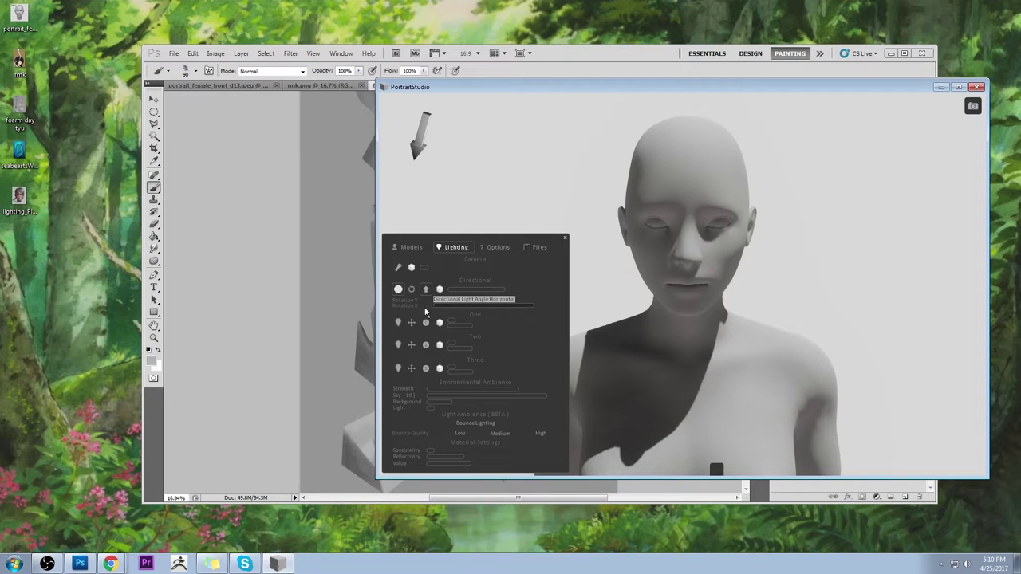
pyautogui.moveTo(527, 311); pyautogui.dragTo(422, 304)
pyautogui.moveTo(491, 300)
pyautogui.mouseDown()
pyautogui.moveTo(460, 298)
pyautogui.moveTo(480, 300)
pyautogui.mouseUp()
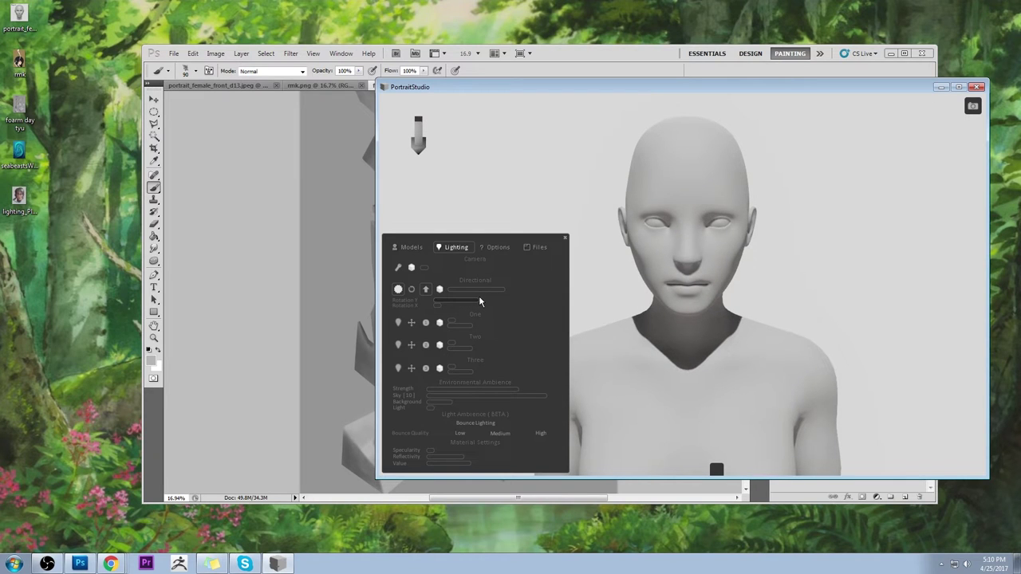
# Step: Compare the faceted planar head with the smooth female bust, then bring Photoshop back
pyautogui.click(415, 247)
pyautogui.click(482, 281)
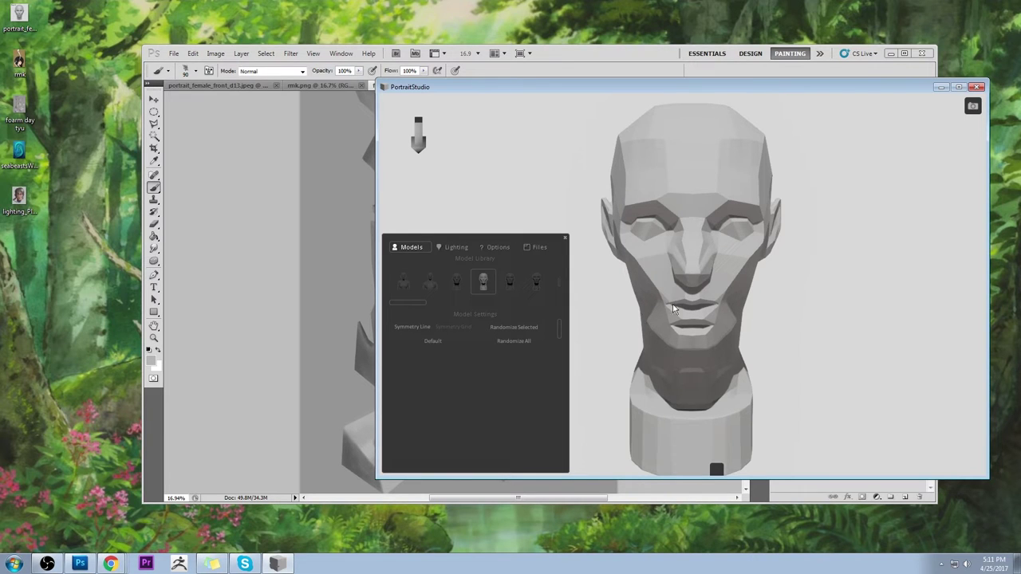
pyautogui.click(405, 283)
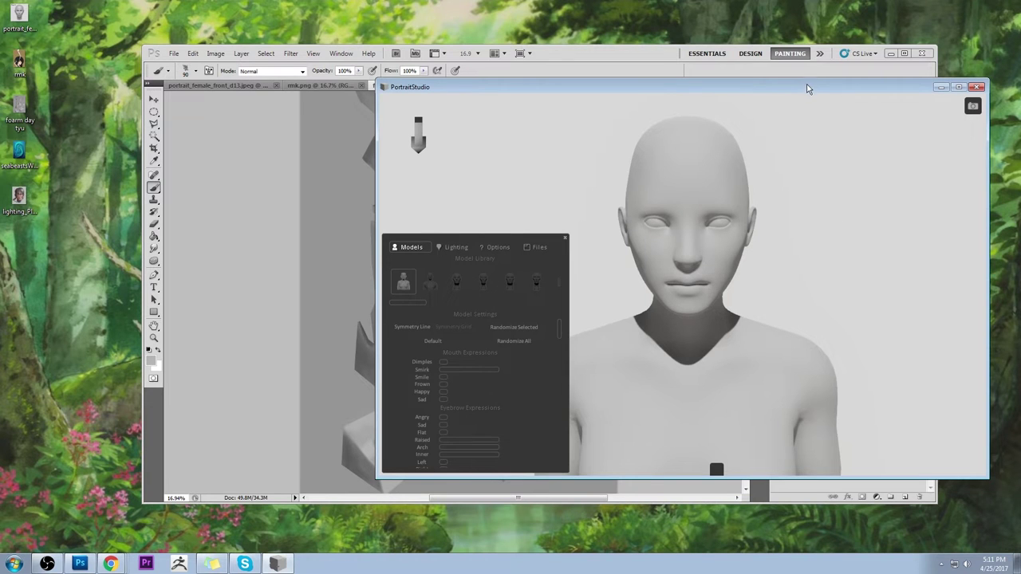
pyautogui.moveTo(808, 85); pyautogui.dragTo(799, 131)
pyautogui.click(706, 55)
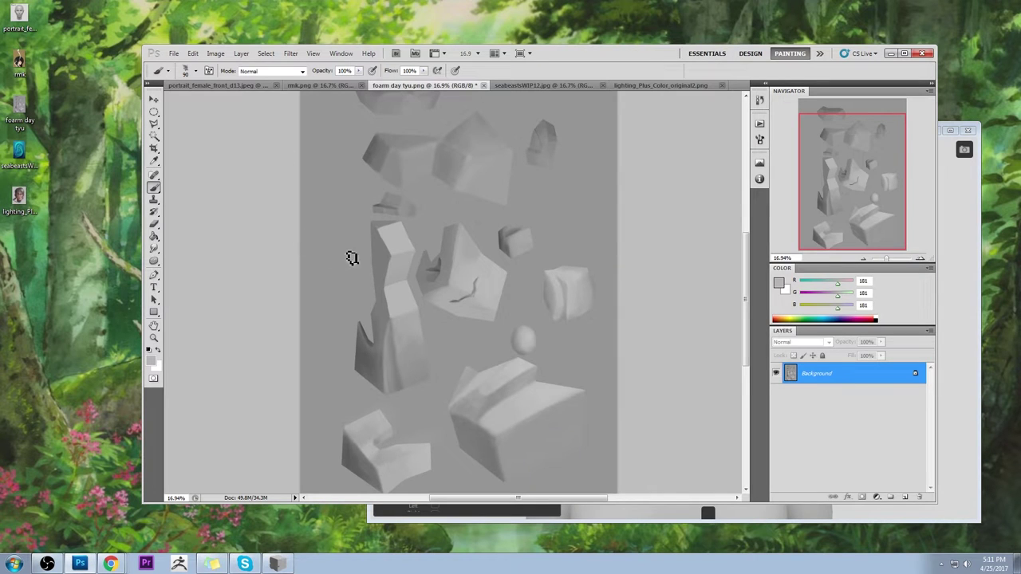
# Step: Lower brush opacity to 41% and softly brighten the column top with a sampled light grey
pyautogui.keyDown('alt'); pyautogui.click(373, 250); pyautogui.keyUp('alt')
pyautogui.keyDown('alt'); pyautogui.click(392, 253); pyautogui.keyUp('alt')
pyautogui.click(358, 70)
pyautogui.moveTo(348, 81); pyautogui.dragTo(315, 85)
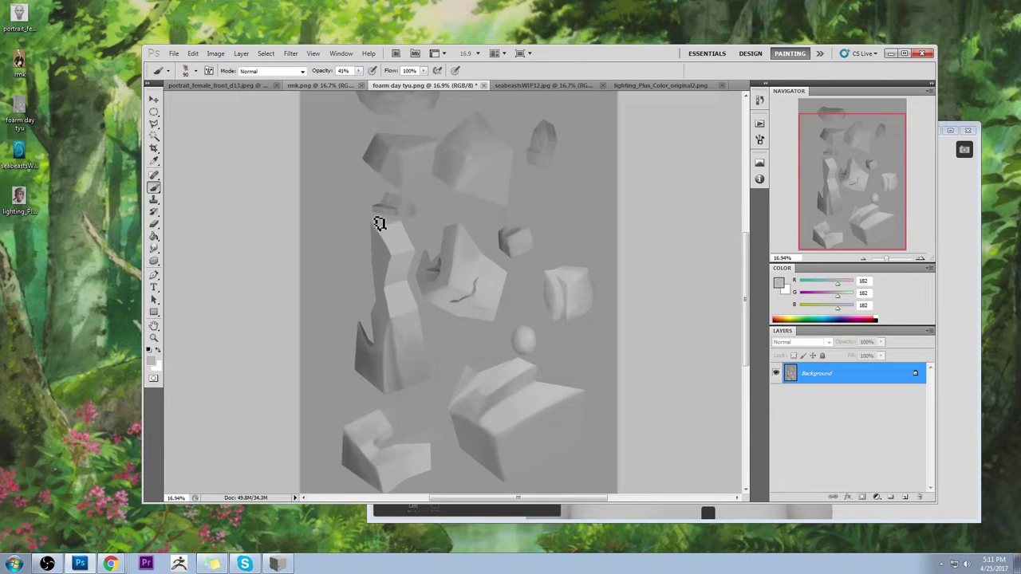
pyautogui.moveTo(382, 226); pyautogui.dragTo(391, 226)
# Step: Resample dark and light column greys, then select the rock shapes from the marquee's right-click menu
pyautogui.keyDown('alt'); pyautogui.click(383, 244); pyautogui.keyUp('alt')
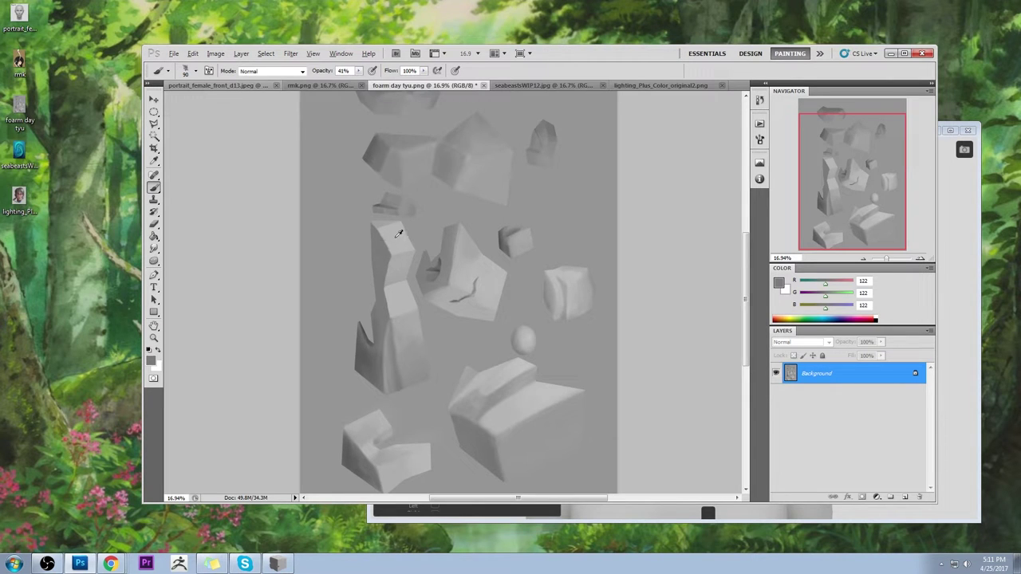
pyautogui.keyDown('alt'); pyautogui.click(397, 236); pyautogui.keyUp('alt')
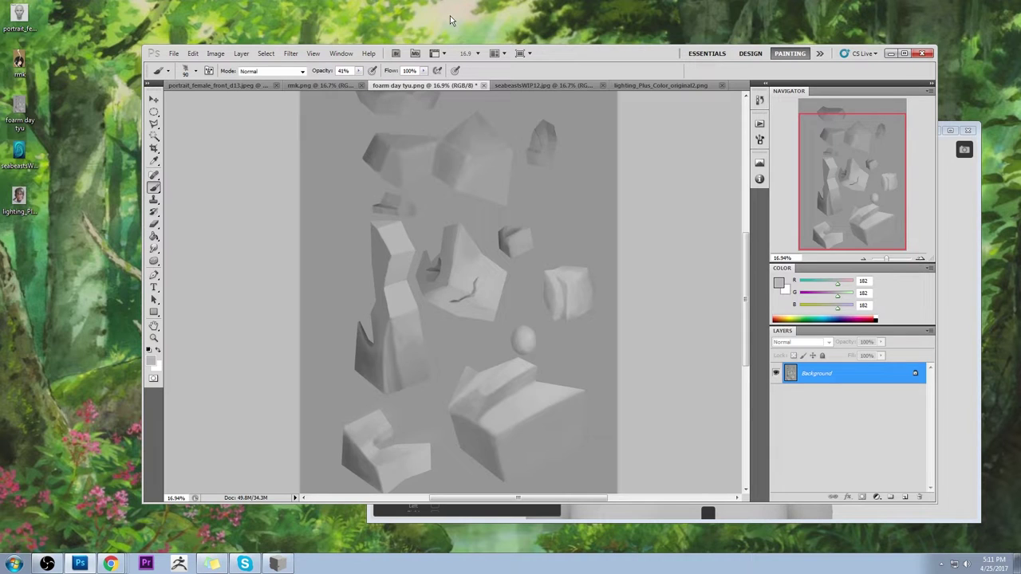
pyautogui.keyDown('alt'); pyautogui.click(353, 365); pyautogui.keyUp('alt')
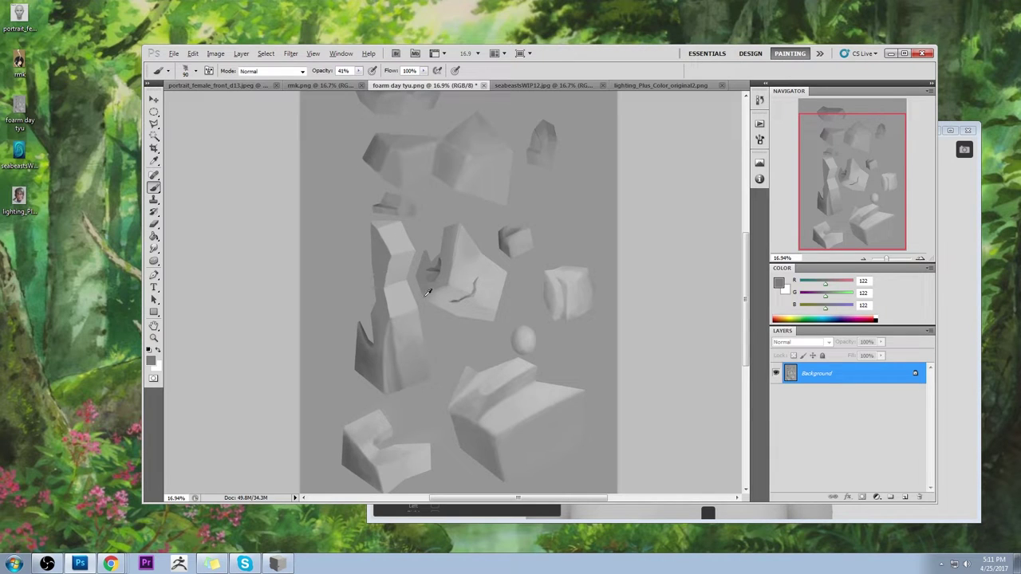
pyautogui.keyDown('alt'); pyautogui.click(416, 319); pyautogui.keyUp('alt')
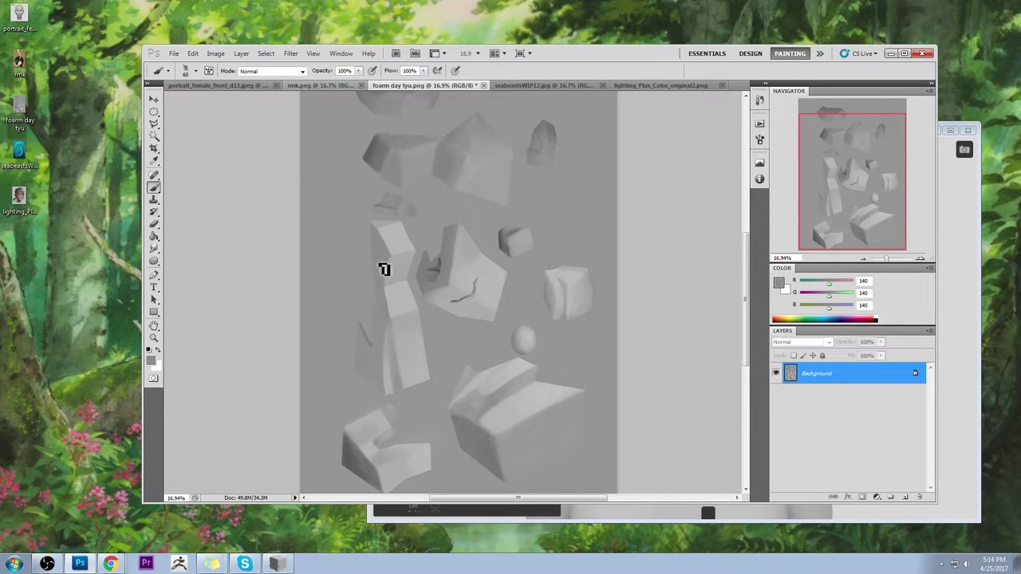
pyautogui.press('m')
pyautogui.rightClick(468, 314)
pyautogui.click(479, 332)
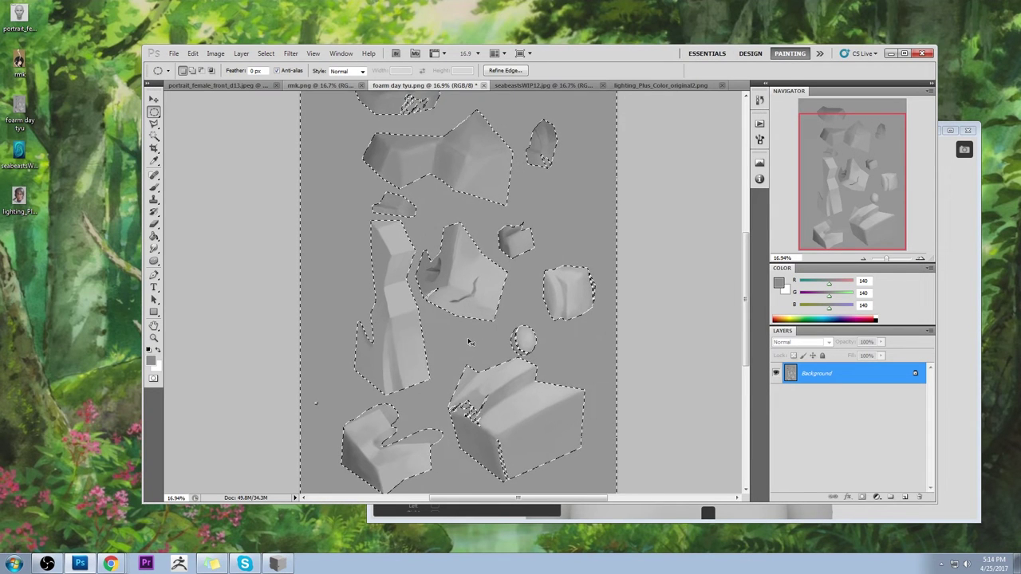
# Step: Apply Hue/Saturation Lightness +18 to the selection, then zoom out and return to the Brush
pyautogui.press('i')
pyautogui.hotkey('ctrl', 'u')
pyautogui.hotkey('ctrl', 'h')
pyautogui.moveTo(845, 394); pyautogui.dragTo(865, 404)
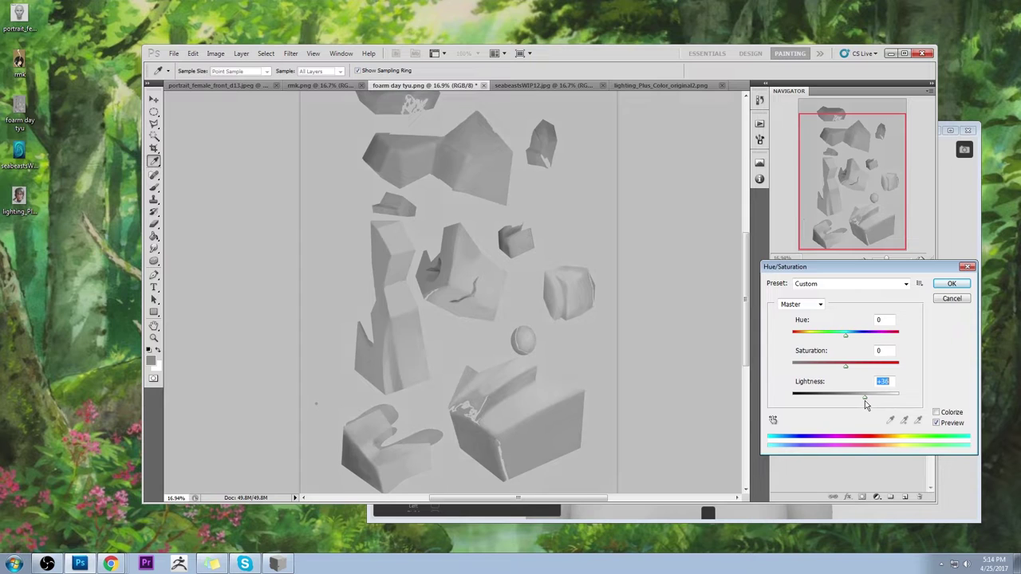
pyautogui.click(941, 287)
pyautogui.press('m')
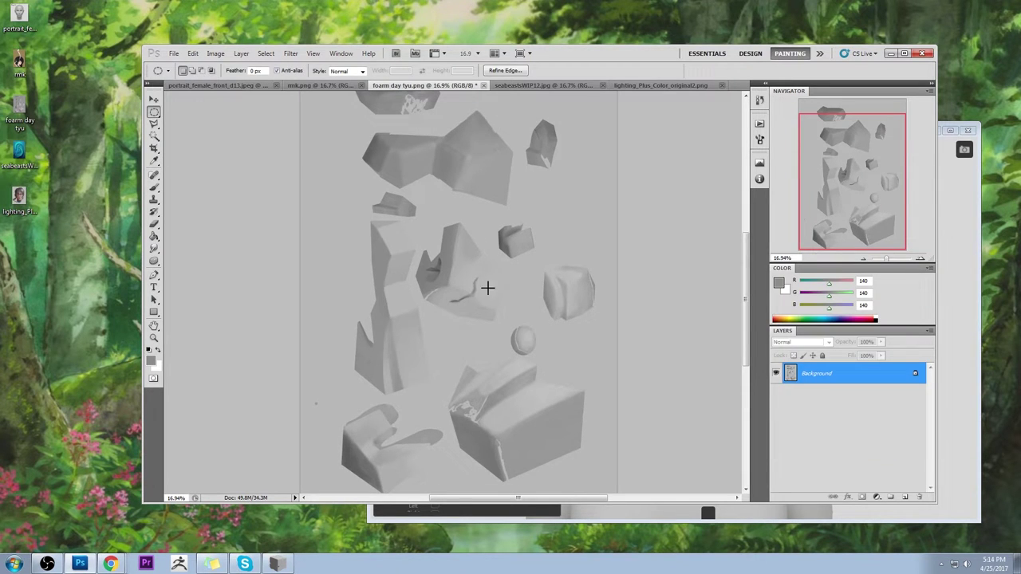
pyautogui.press('b')
pyautogui.hotkey('ctrl', '-')
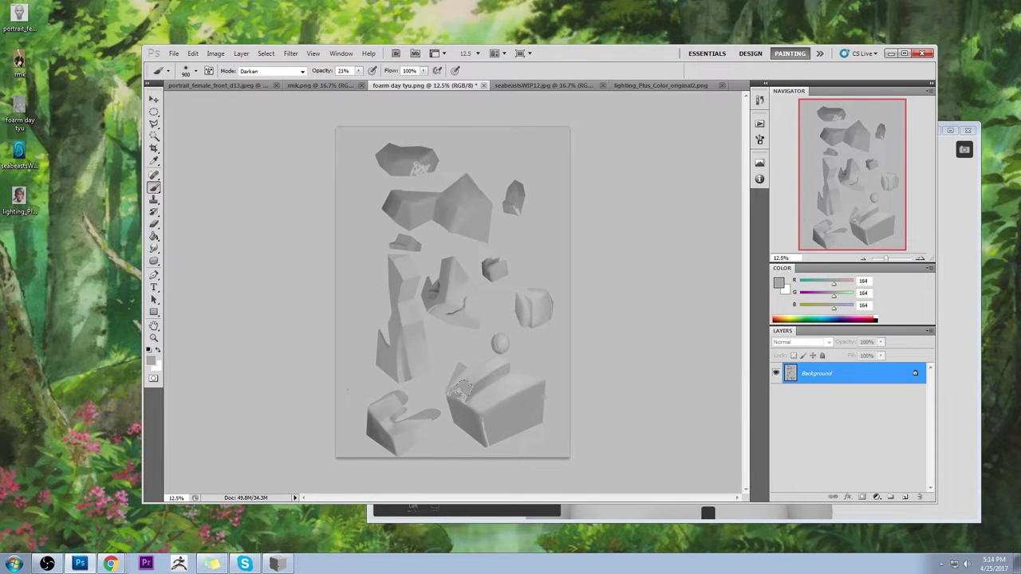
# Step: Try Lighten mode at size 250, reset the brush to Normal with a 139 grey, and zoom onto the column
pyautogui.keyDown('alt'); pyautogui.click(406, 257); pyautogui.keyUp('alt')
pyautogui.click(272, 71)
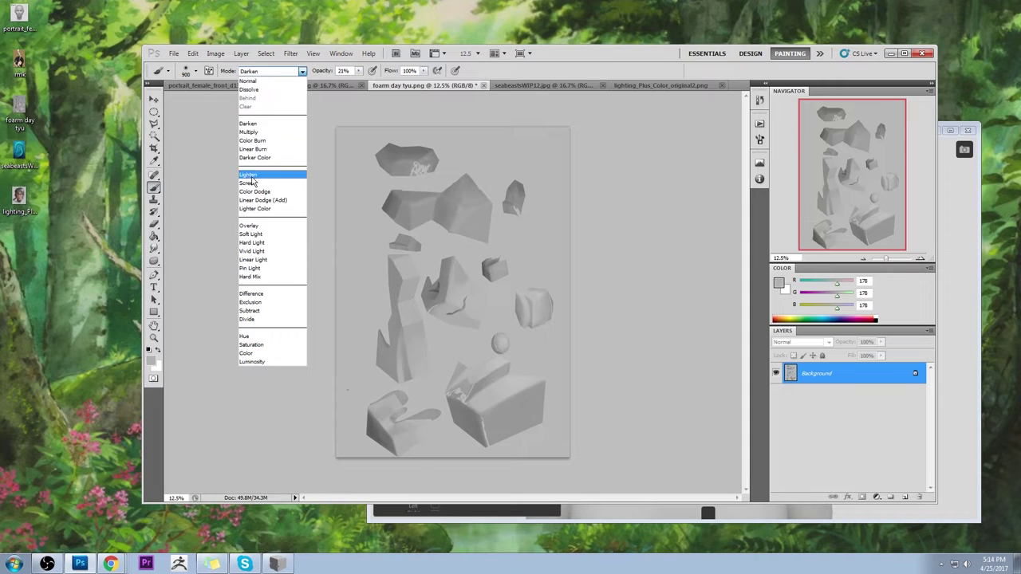
pyautogui.click(249, 174)
pyautogui.press('[')
pyautogui.press('[')
pyautogui.press('[')
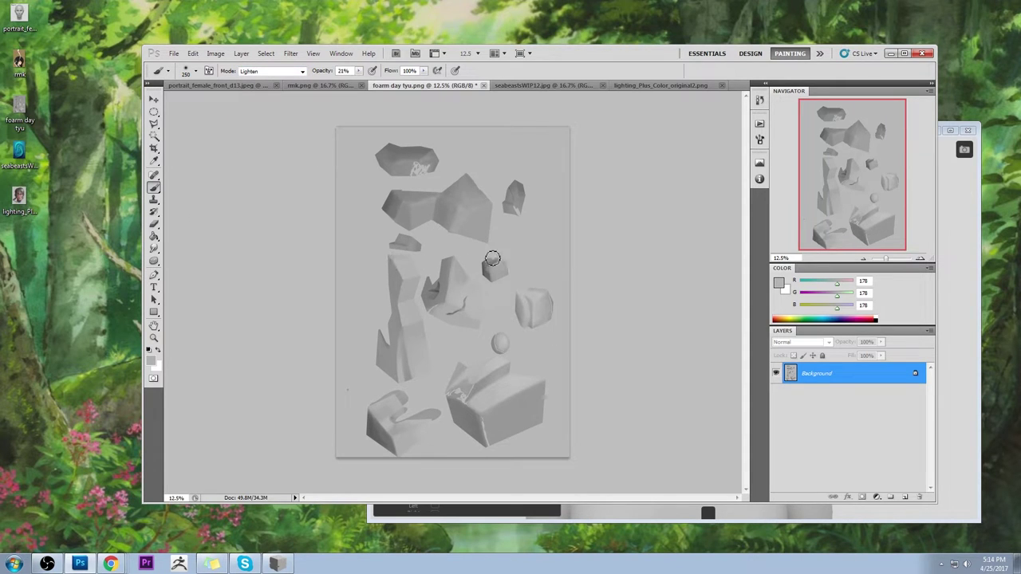
pyautogui.keyDown('alt'); pyautogui.click(393, 262); pyautogui.keyUp('alt')
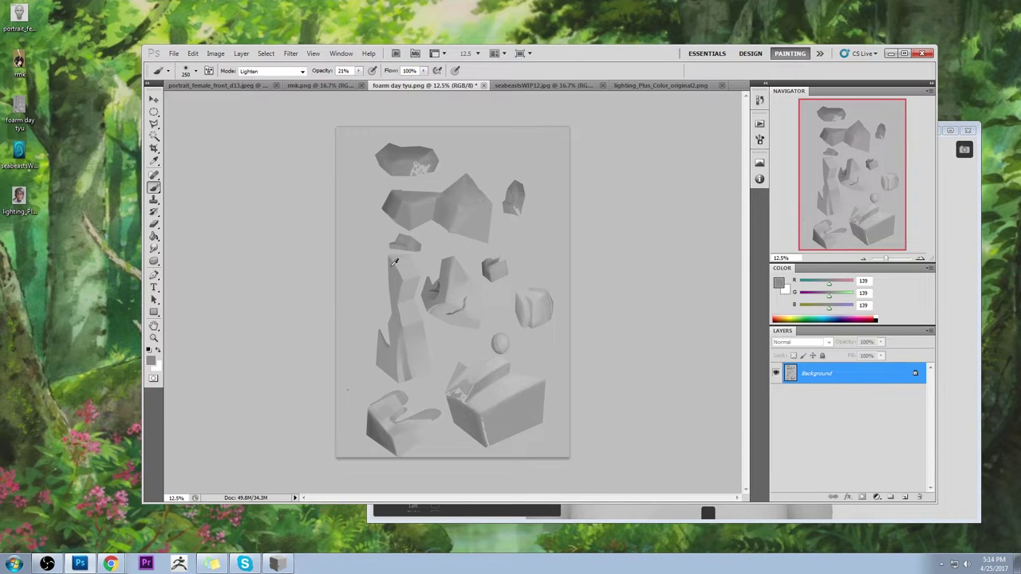
pyautogui.click(293, 70)
pyautogui.click(287, 82)
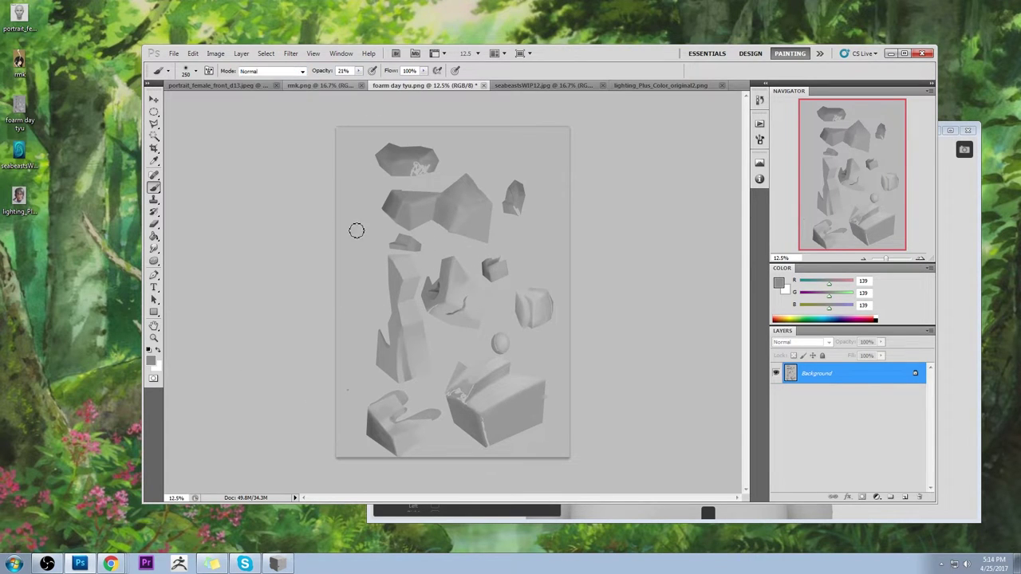
pyautogui.press('z')
pyautogui.moveTo(338, 194); pyautogui.dragTo(477, 358)
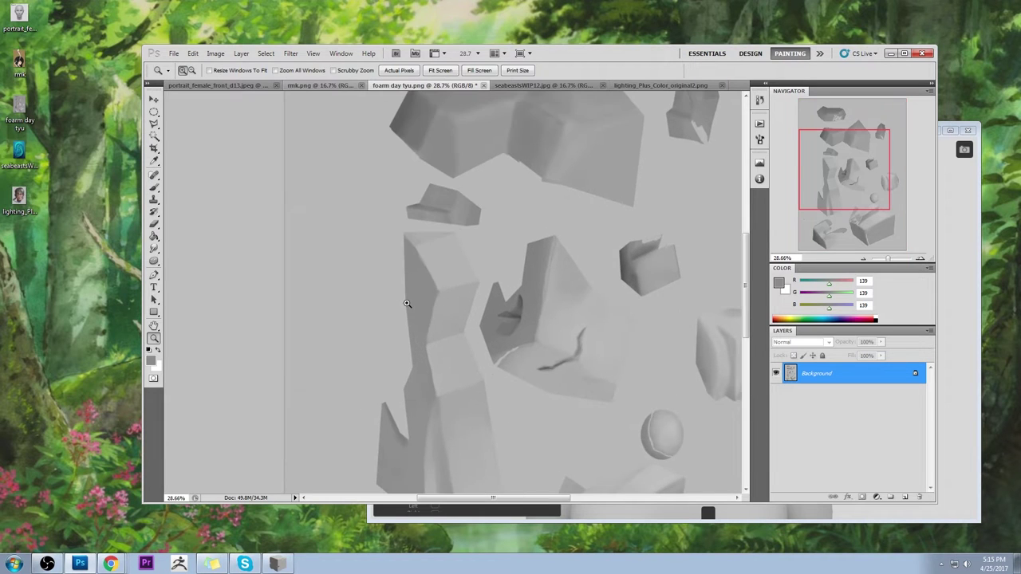
# Step: Start a Polygonal Lasso outline of the tall block's left face, then cancel it
pyautogui.press('b')
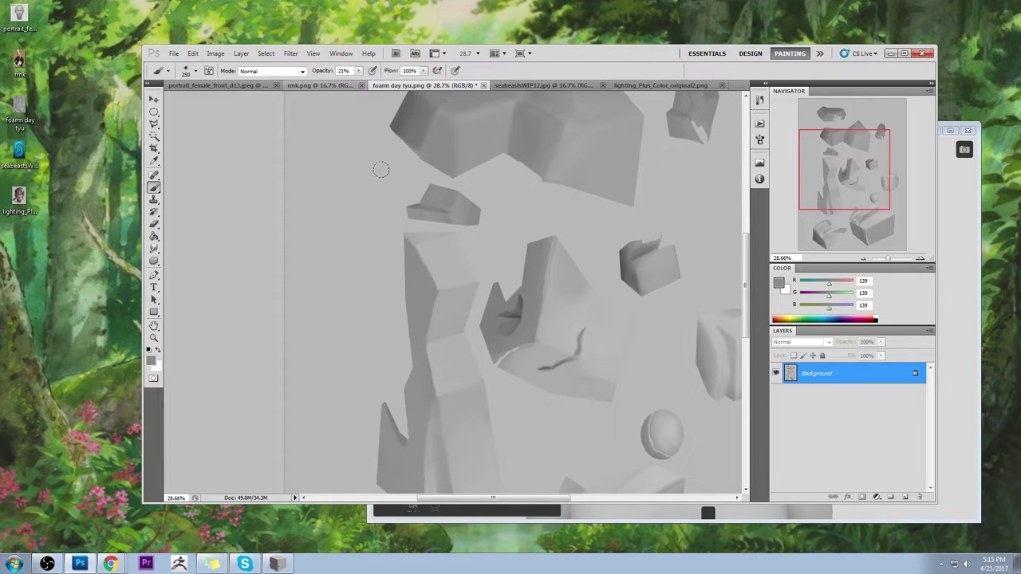
pyautogui.click(154, 123)
pyautogui.click(190, 132)
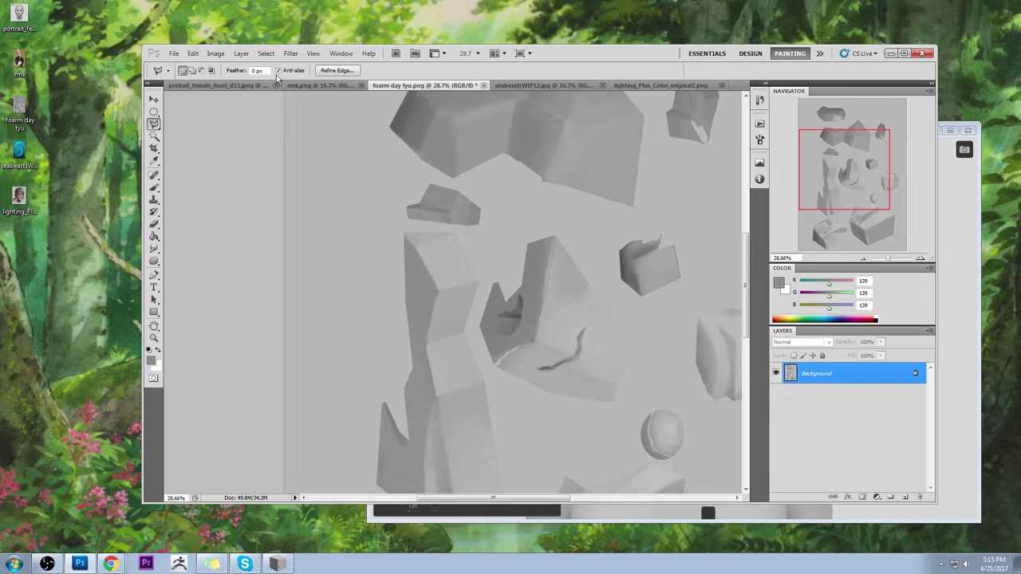
pyautogui.click(404, 233)
pyautogui.click(439, 290)
pyautogui.click(427, 348)
pyautogui.click(432, 396)
pyautogui.click(418, 409)
pyautogui.click(410, 398)
pyautogui.click(410, 365)
pyautogui.press('Escape')
# Step: Select the block's left face with a three-point polygon and set the brush to 100% opacity
pyautogui.click(404, 233)
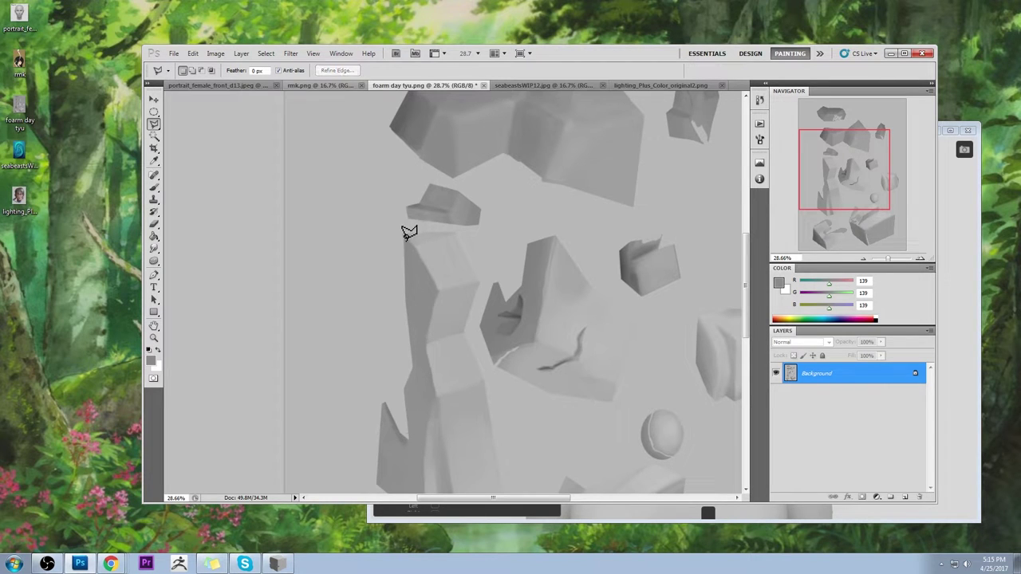
pyautogui.click(437, 292)
pyautogui.click(405, 234)
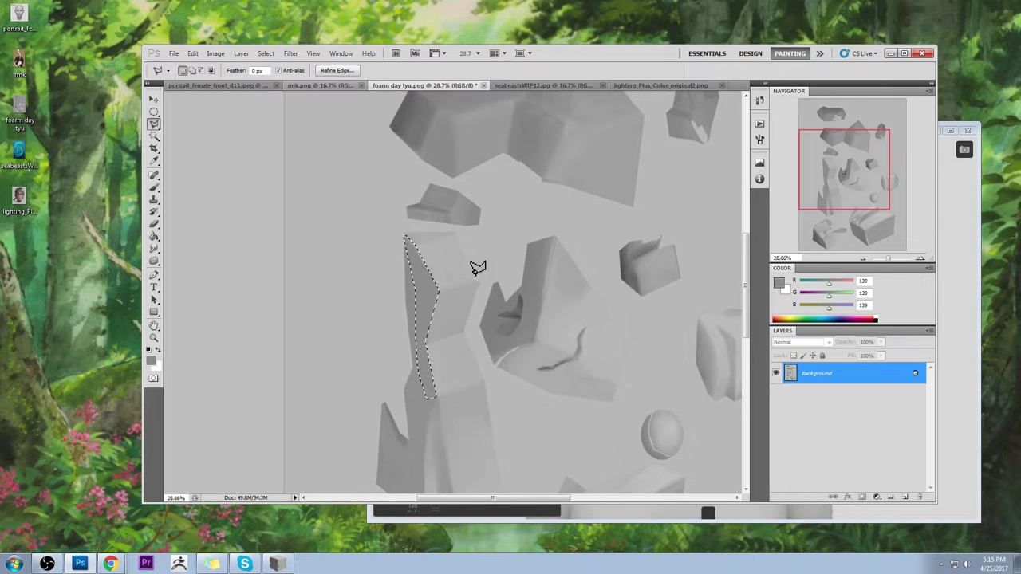
pyautogui.press('b')
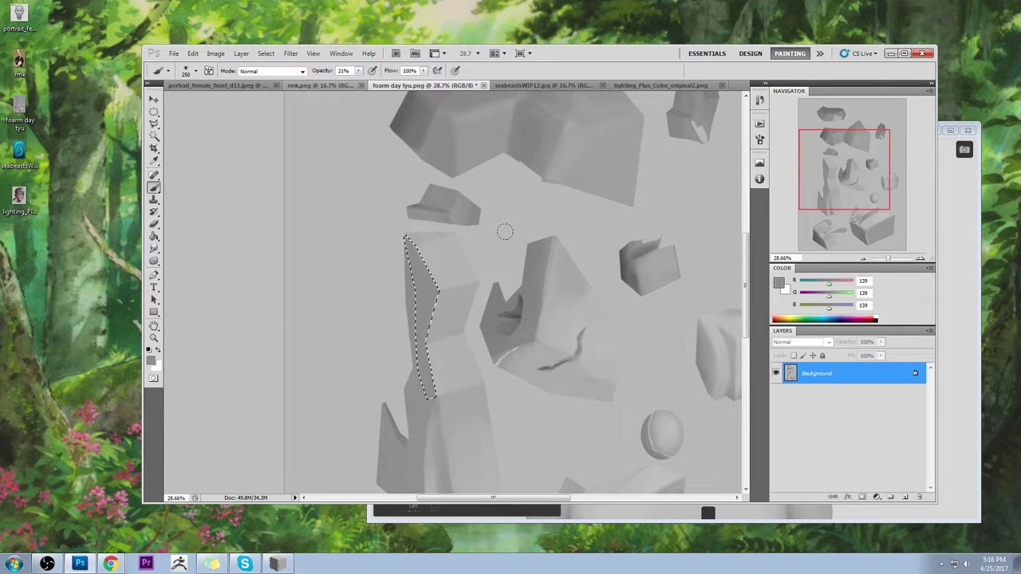
pyautogui.moveTo(358, 70); pyautogui.dragTo(435, 75)
pyautogui.click(415, 267)
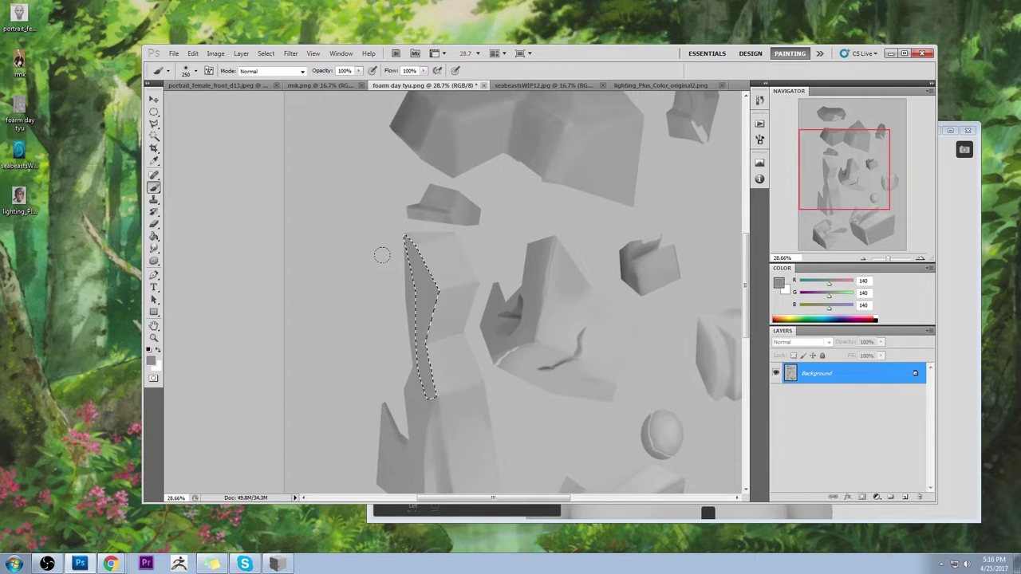
# Step: Deselect, fit the image, then zoom into the tall rock's upper part
pyautogui.press('m')
pyautogui.rightClick(445, 260)
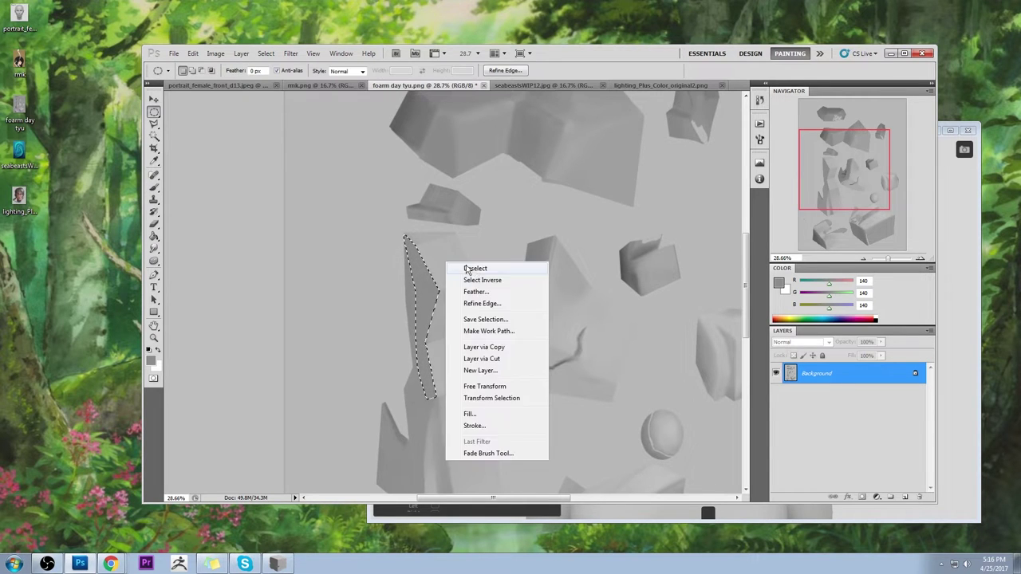
pyautogui.click(466, 267)
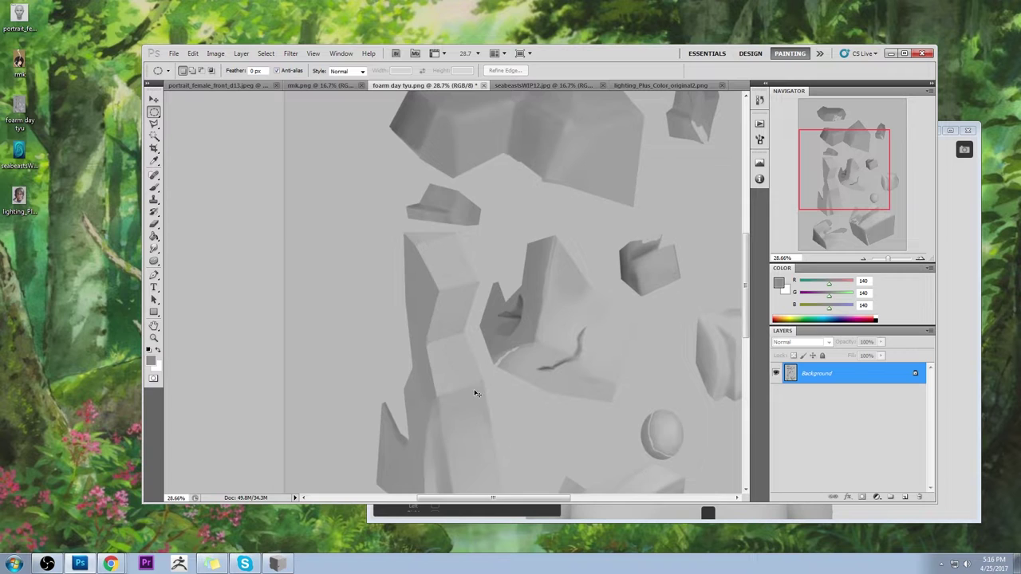
pyautogui.hotkey('ctrl', '0')
pyautogui.press('z')
pyautogui.moveTo(343, 223); pyautogui.dragTo(440, 317)
pyautogui.press('b')
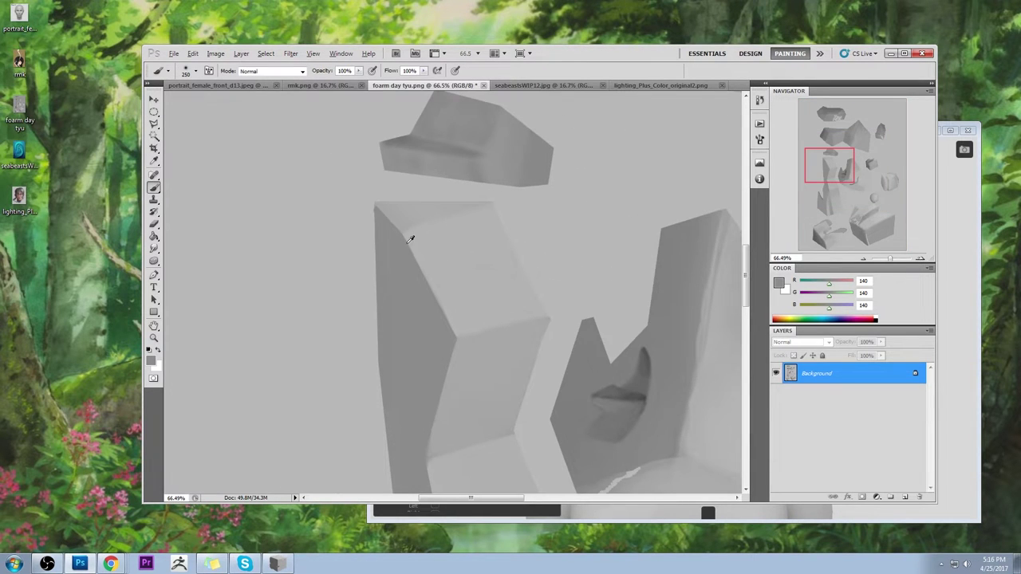
# Step: Smudge the tall rock's diagonal top edge with a size-20 Smudge tool, then fit to screen
pyautogui.click(154, 248)
pyautogui.click(188, 272)
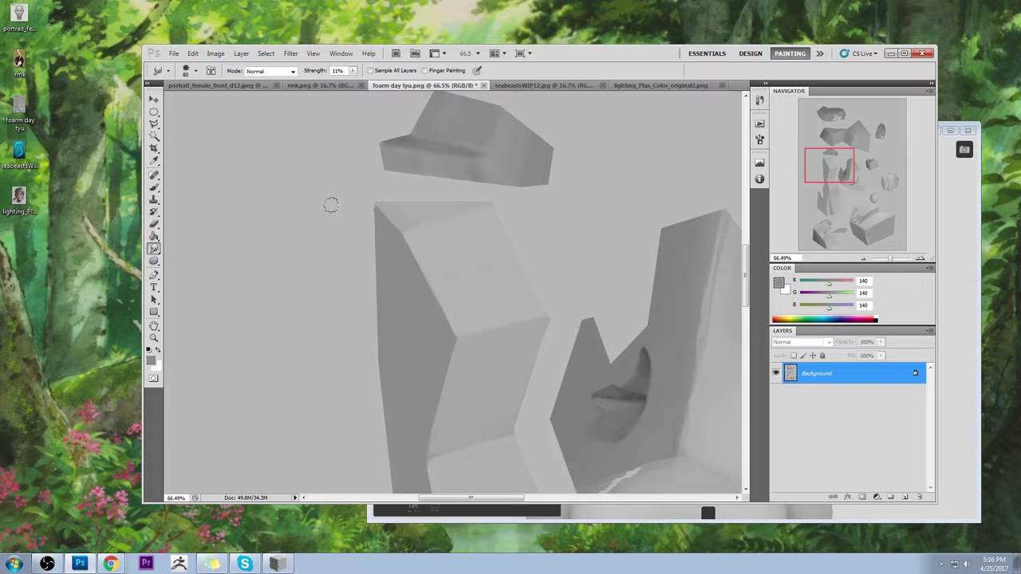
pyautogui.press('[')
pyautogui.moveTo(408, 240)
pyautogui.mouseDown()
pyautogui.moveTo(454, 342)
pyautogui.moveTo(442, 280)
pyautogui.moveTo(415, 241)
pyautogui.moveTo(460, 337)
pyautogui.moveTo(412, 247)
pyautogui.moveTo(435, 272)
pyautogui.moveTo(427, 278)
pyautogui.moveTo(450, 328)
pyautogui.moveTo(414, 247)
pyautogui.moveTo(474, 342)
pyautogui.moveTo(509, 275)
pyautogui.moveTo(451, 281)
pyautogui.moveTo(502, 264)
pyautogui.moveTo(511, 289)
pyautogui.moveTo(429, 351)
pyautogui.moveTo(409, 334)
pyautogui.mouseUp()
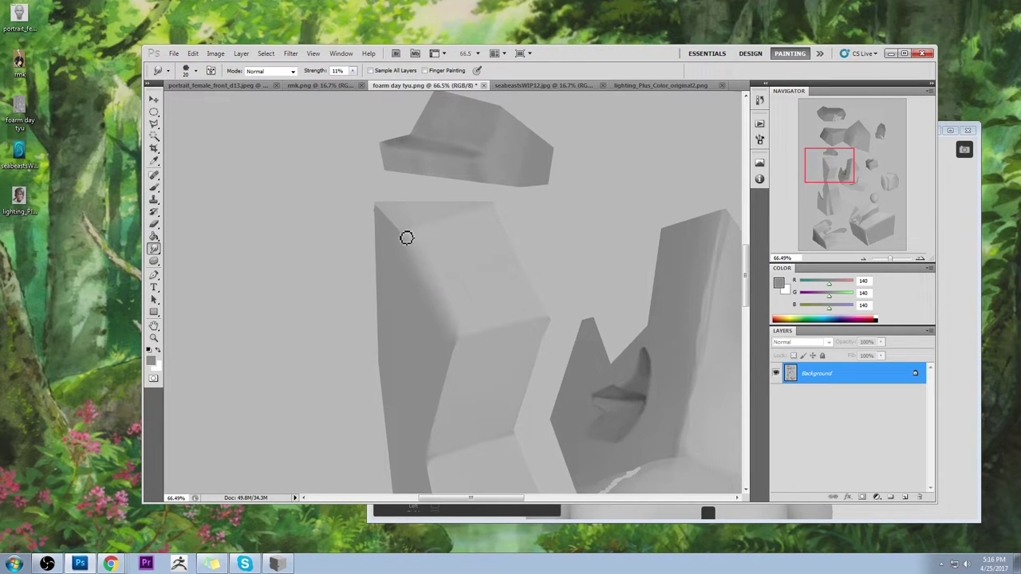
pyautogui.moveTo(409, 245)
pyautogui.mouseDown()
pyautogui.moveTo(464, 336)
pyautogui.moveTo(423, 242)
pyautogui.moveTo(471, 324)
pyautogui.moveTo(455, 301)
pyautogui.mouseUp()
pyautogui.hotkey('ctrl', '0')
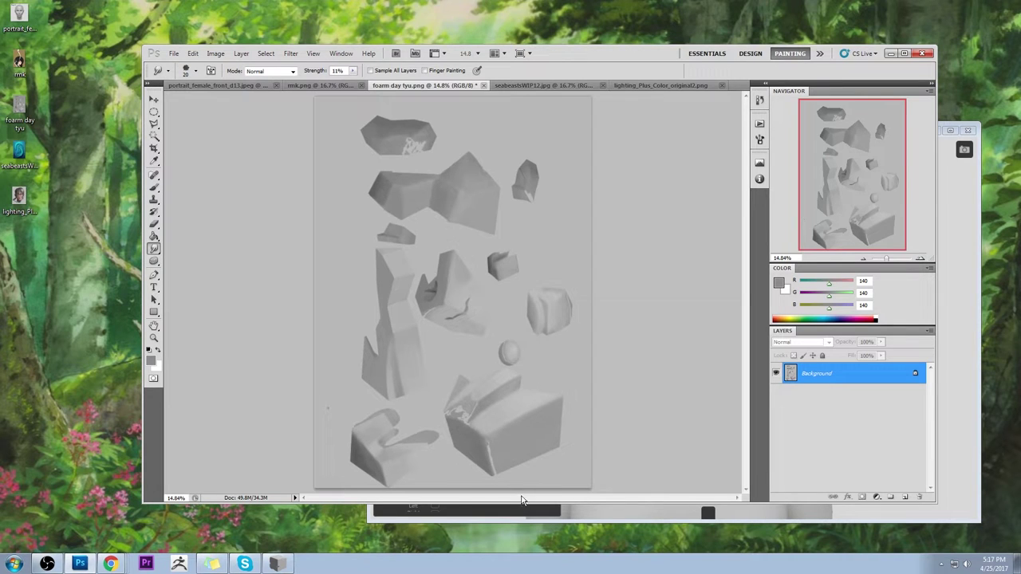
# Step: Set the brush to Lighten mode, sample a 155 grey and enlarge it to 300
pyautogui.press('b')
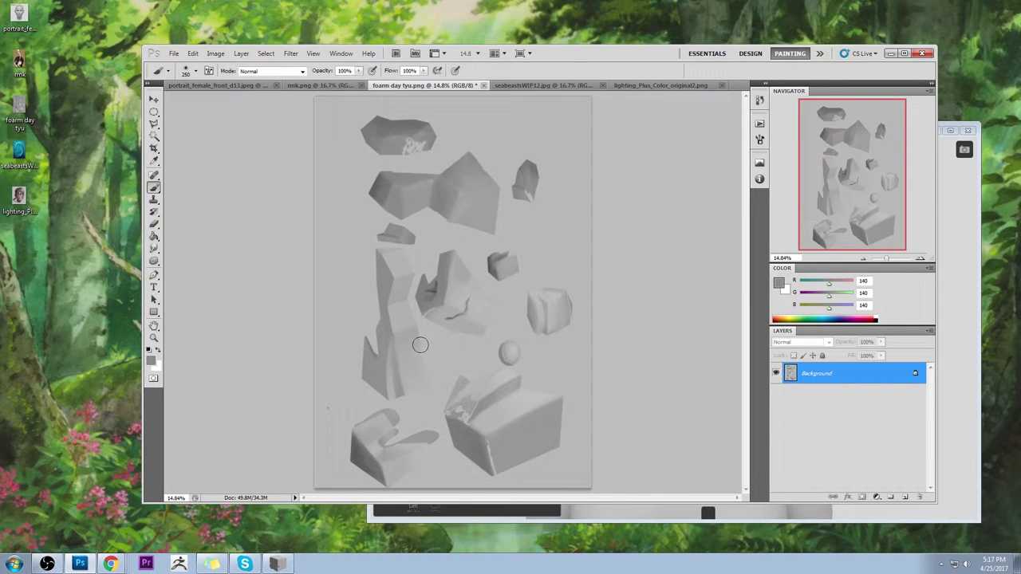
pyautogui.keyDown('alt'); pyautogui.click(440, 408); pyautogui.keyUp('alt')
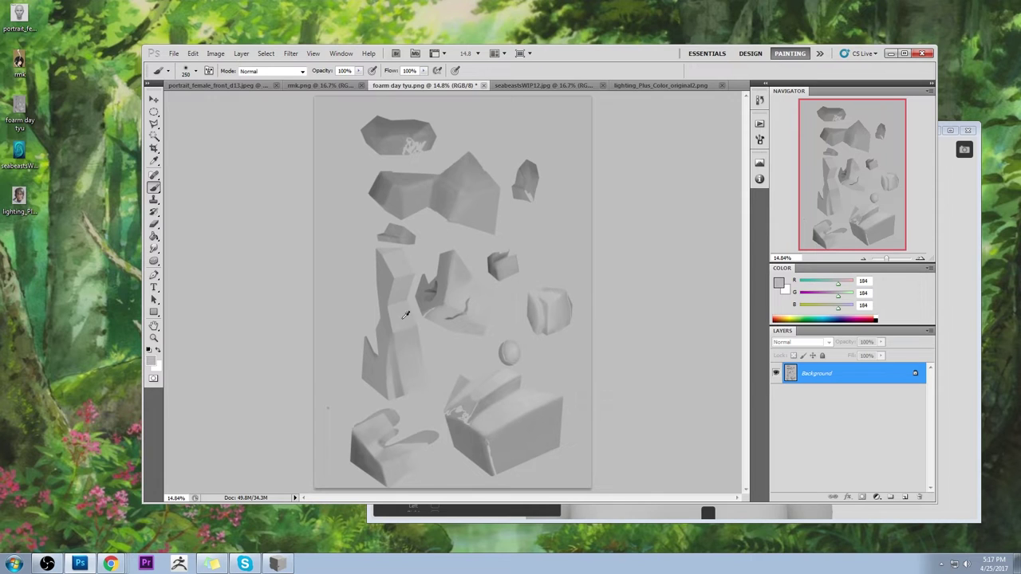
pyautogui.click(294, 70)
pyautogui.click(247, 174)
pyautogui.keyDown('alt'); pyautogui.click(466, 403); pyautogui.keyUp('alt')
pyautogui.press(']')
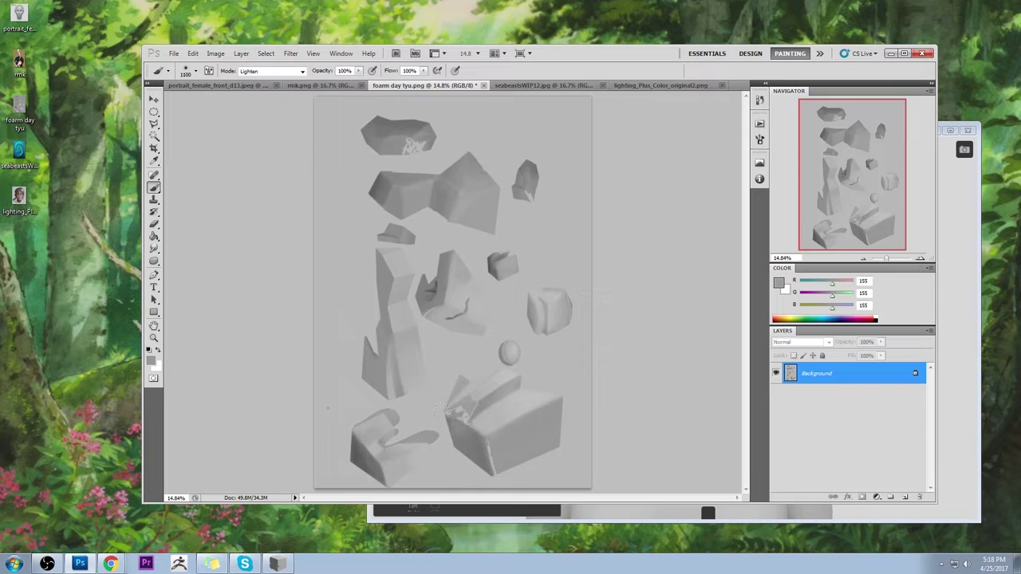
# Step: Lighten the lower-right box with an 1100 px brush at 50% opacity
pyautogui.moveTo(456, 422)
pyautogui.mouseDown()
pyautogui.moveTo(488, 472)
pyautogui.moveTo(458, 447)
pyautogui.mouseUp()
pyautogui.press(']')
pyautogui.press(']')
pyautogui.press(']')
pyautogui.press(']')
pyautogui.press(']')
pyautogui.press(']')
pyautogui.press(']')
pyautogui.press(']')
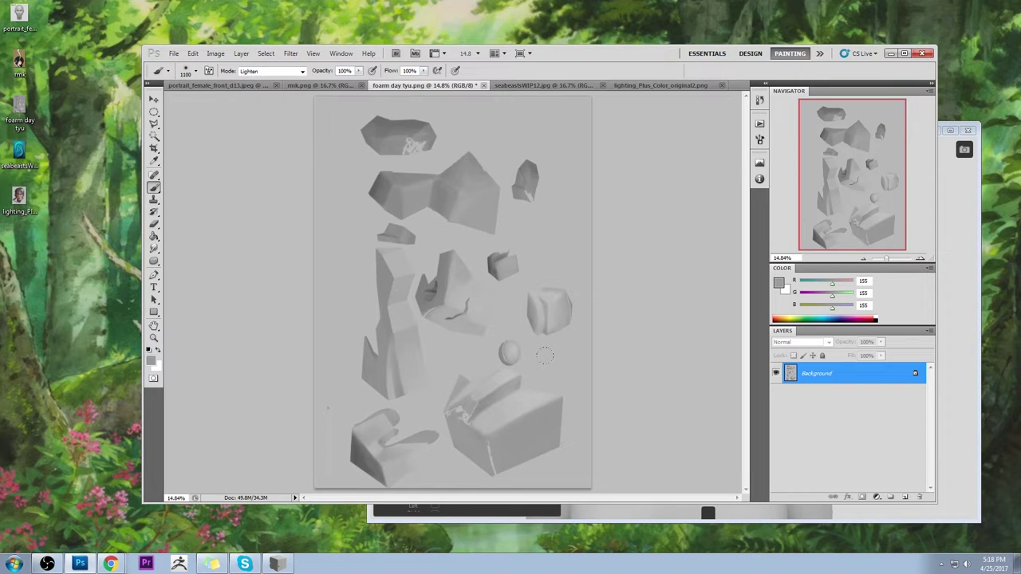
pyautogui.hotkey('ctrl', 'z')
pyautogui.press('5')
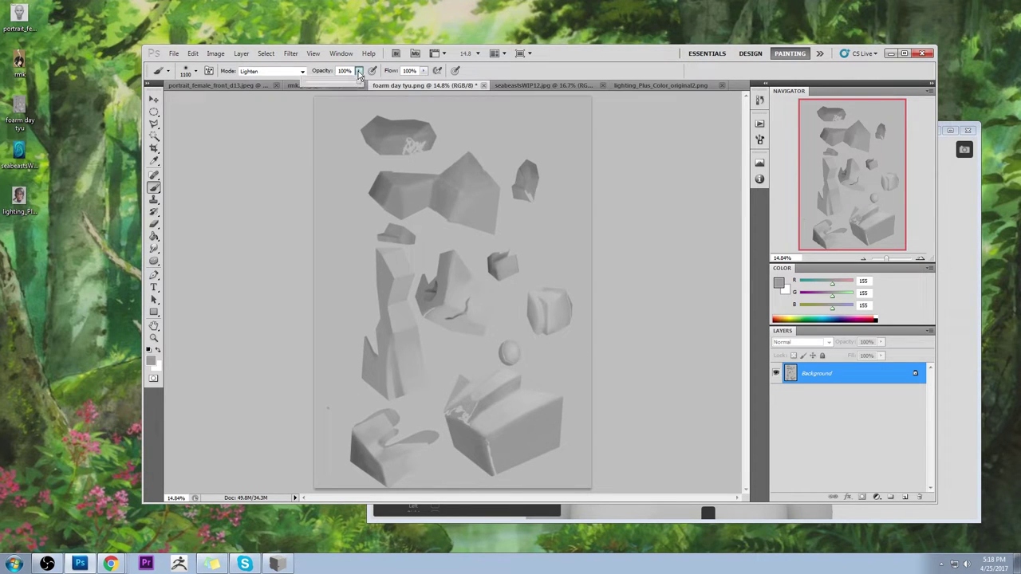
pyautogui.hotkey('ctrl', 'z')
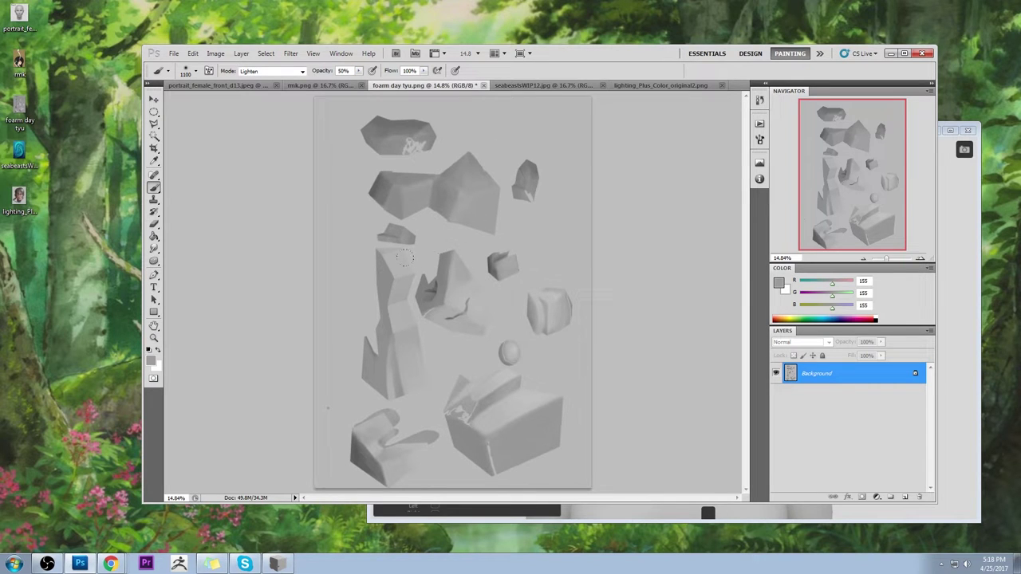
# Step: Sample 184 and 175 greys and lighten the lower-left rock with faint strokes
pyautogui.keyDown('alt'); pyautogui.click(442, 280); pyautogui.keyUp('alt')
pyautogui.keyDown('alt'); pyautogui.click(340, 425); pyautogui.keyUp('alt')
pyautogui.moveTo(352, 432)
pyautogui.mouseDown()
pyautogui.moveTo(314, 397)
pyautogui.moveTo(382, 482)
pyautogui.mouseUp()
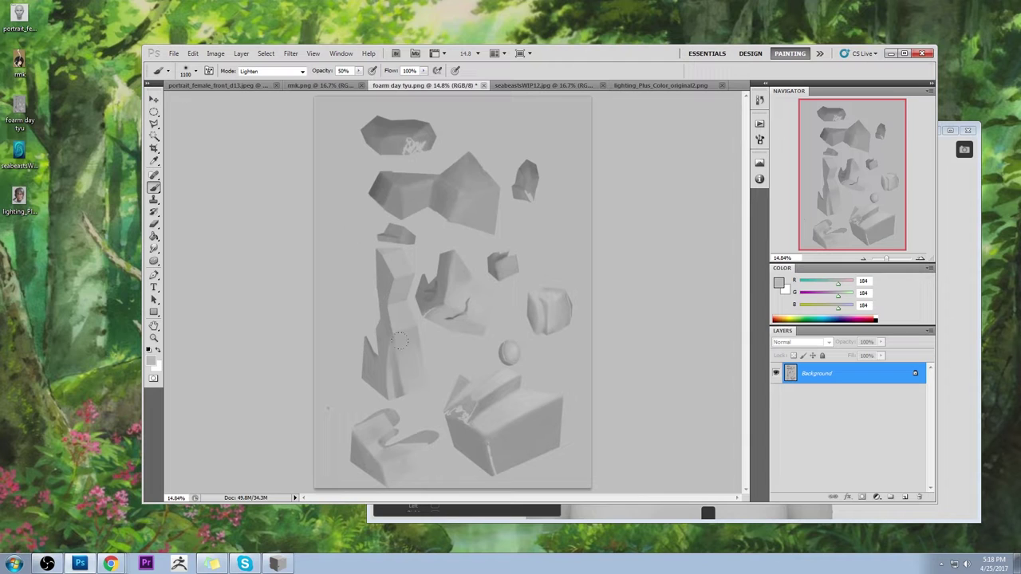
pyautogui.press('alt')
pyautogui.press('alt')
pyautogui.keyDown('alt'); pyautogui.click(332, 420); pyautogui.keyUp('alt')
pyautogui.moveTo(331, 420); pyautogui.dragTo(351, 466)
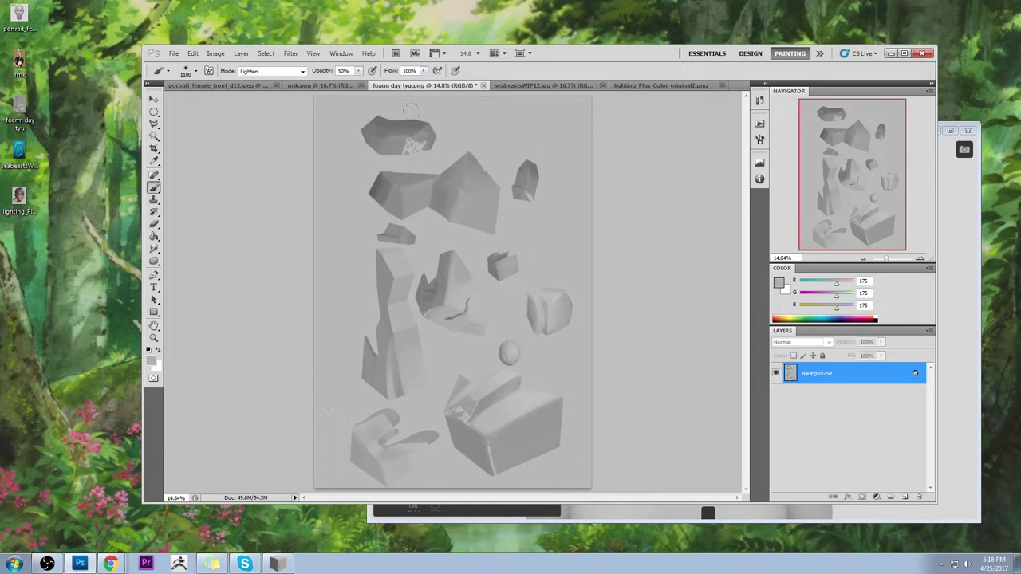
# Step: Sample several greys (123, 138) from the upper rocks and start a polygonal selection
pyautogui.keyDown('alt'); pyautogui.click(385, 180); pyautogui.keyUp('alt')
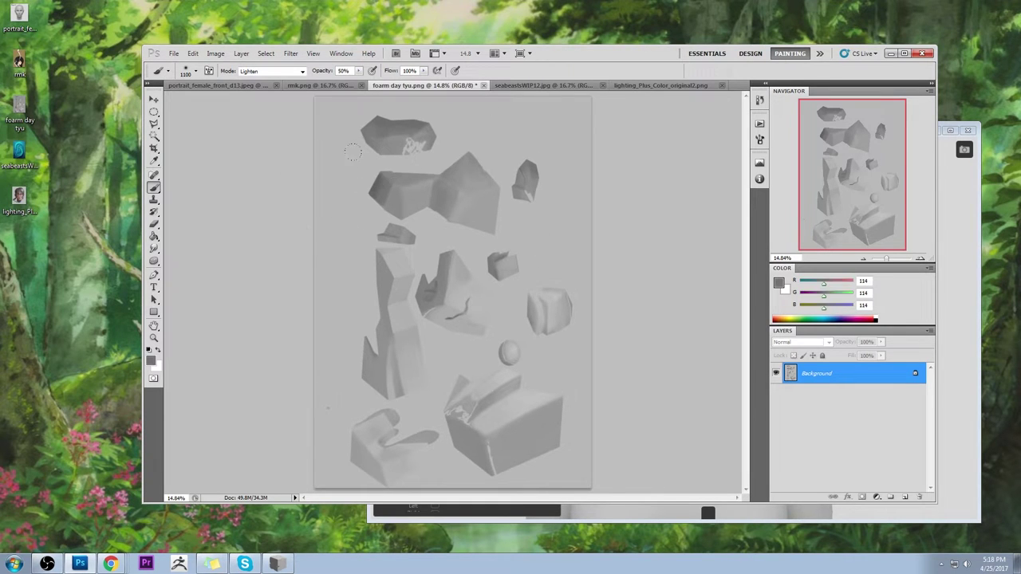
pyautogui.keyDown('alt'); pyautogui.click(386, 185); pyautogui.keyUp('alt')
pyautogui.keyDown('alt'); pyautogui.click(394, 129); pyautogui.keyUp('alt')
pyautogui.keyDown('alt'); pyautogui.click(402, 142); pyautogui.keyUp('alt')
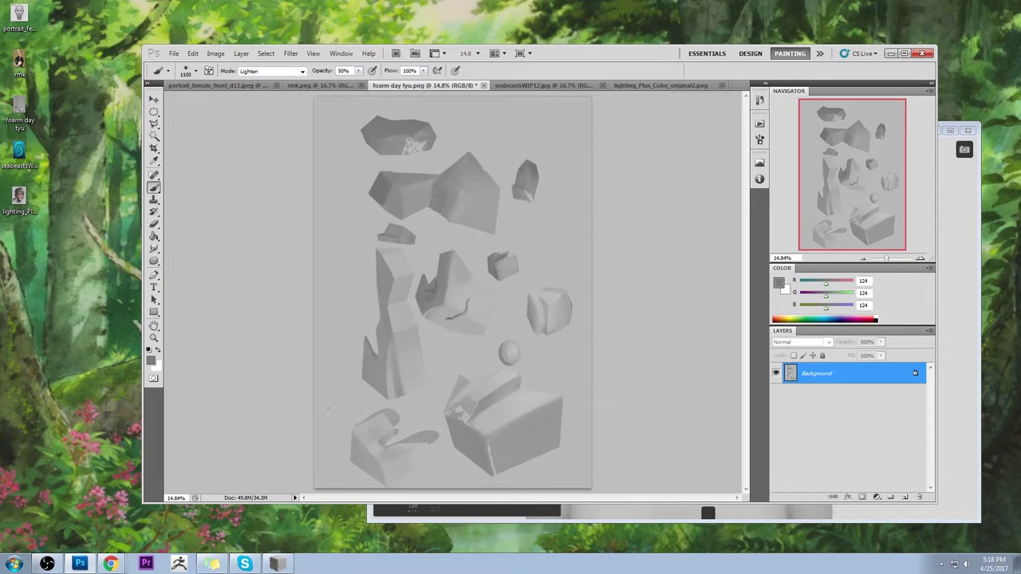
pyautogui.keyDown('alt'); pyautogui.click(390, 227); pyautogui.keyUp('alt')
pyautogui.keyDown('alt'); pyautogui.click(389, 187); pyautogui.keyUp('alt')
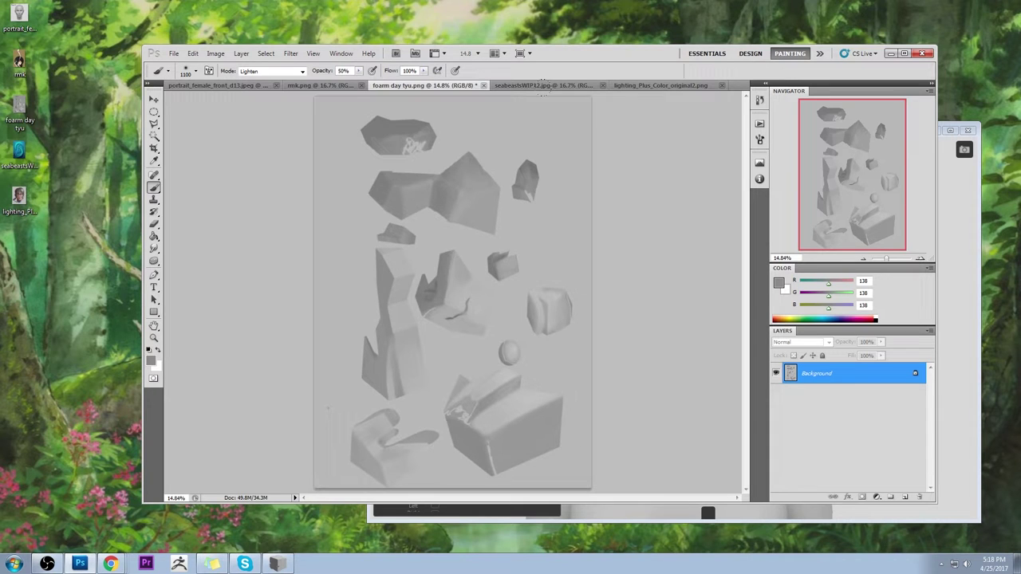
pyautogui.click(150, 126)
pyautogui.click(499, 187)
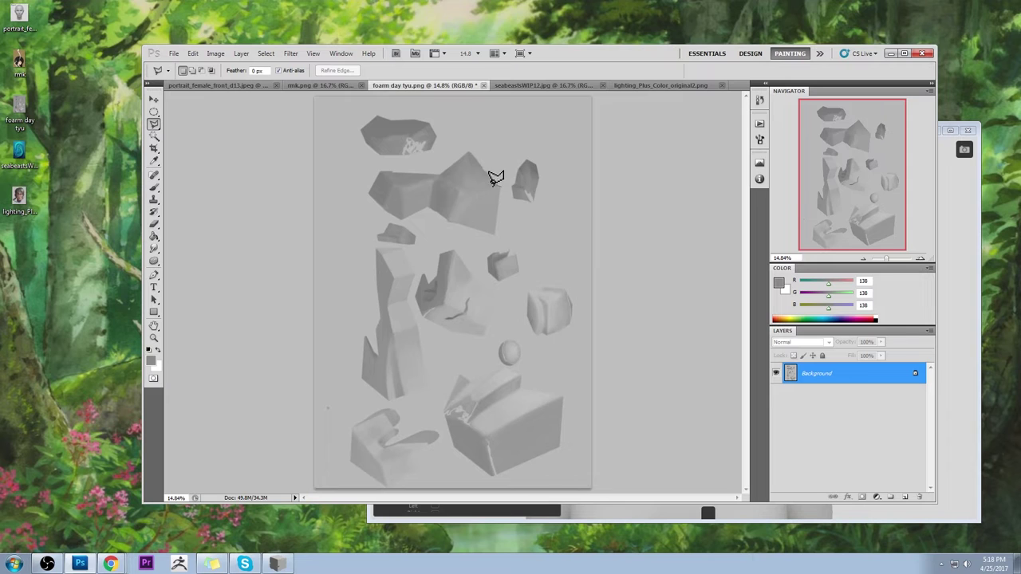
# Step: Draw a Polygonal Lasso selection around the central rock's peak
pyautogui.click(468, 151)
pyautogui.press('Escape')
pyautogui.press('b')
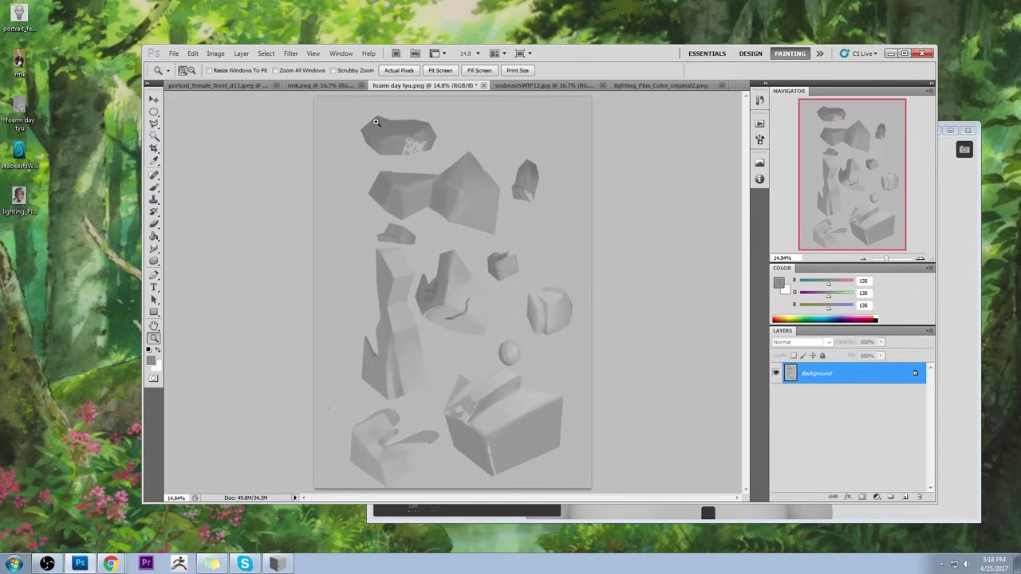
pyautogui.scroll(5, 537, 228)
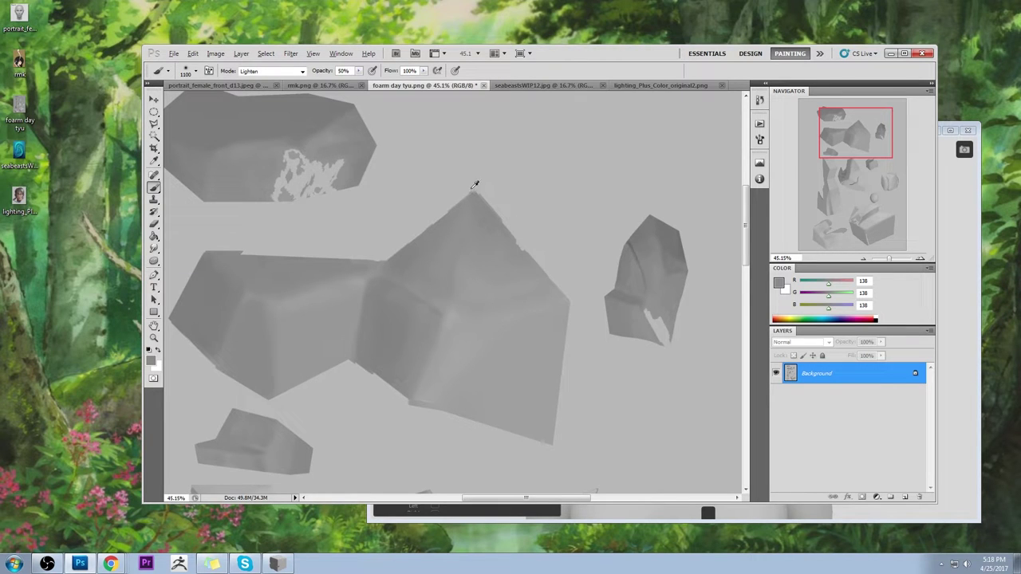
pyautogui.click(154, 125)
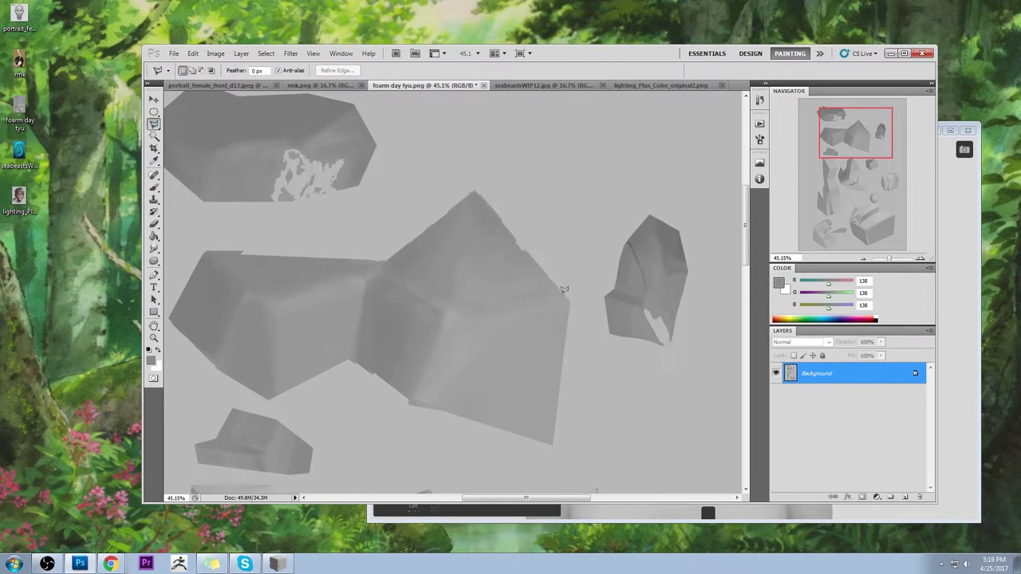
pyautogui.click(474, 191)
pyautogui.click(453, 316)
pyautogui.doubleClick(571, 297)
# Step: Paint 184-grey highlights on the central rock's upper faces within the selection
pyautogui.press('b')
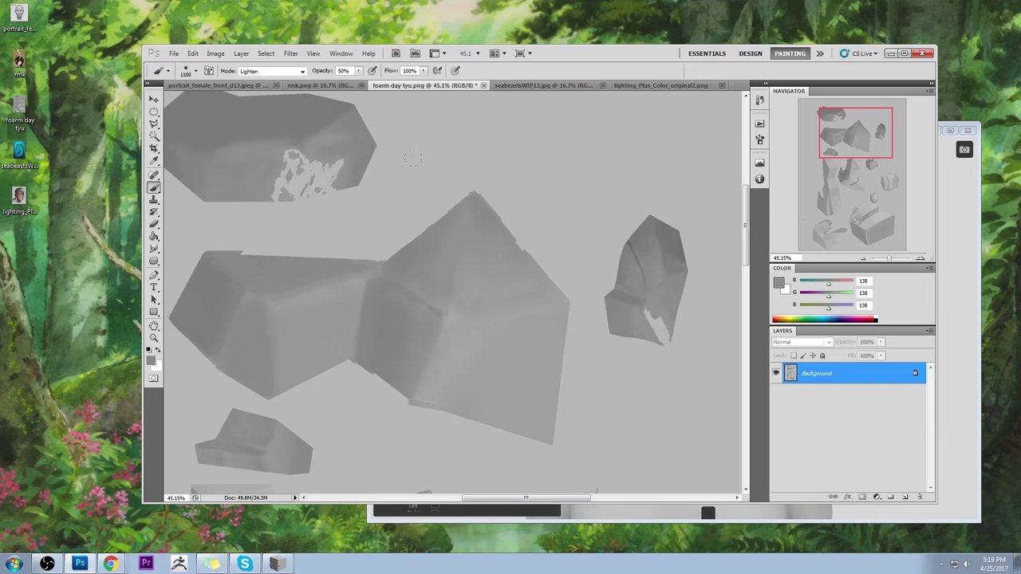
pyautogui.keyDown('alt'); pyautogui.click(571, 257); pyautogui.keyUp('alt')
pyautogui.moveTo(550, 255)
pyautogui.mouseDown()
pyautogui.moveTo(397, 189)
pyautogui.moveTo(494, 185)
pyautogui.mouseUp()
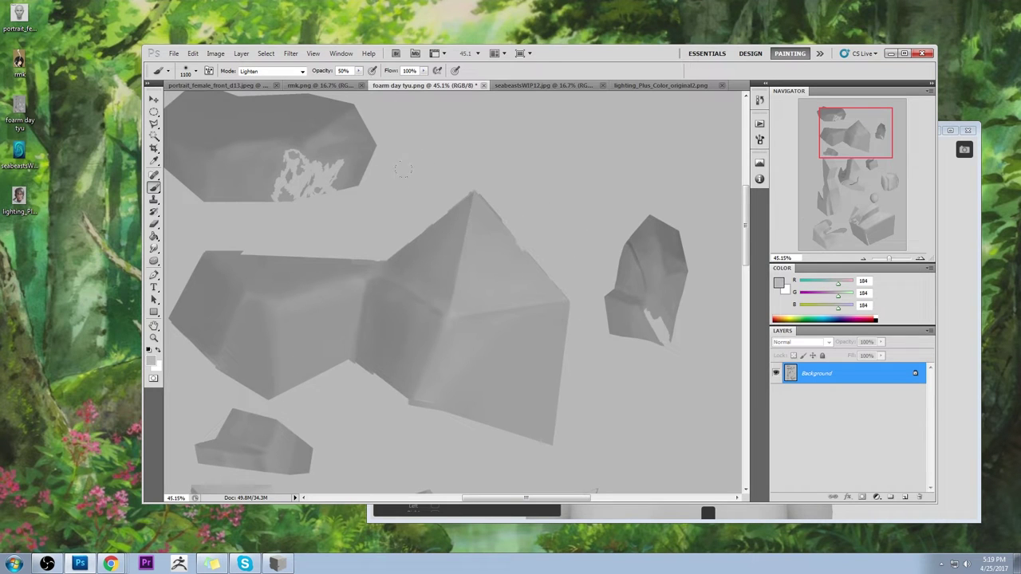
pyautogui.scroll(-5, 403, 169)
pyautogui.keyDown('alt'); pyautogui.click(484, 179); pyautogui.keyUp('alt')
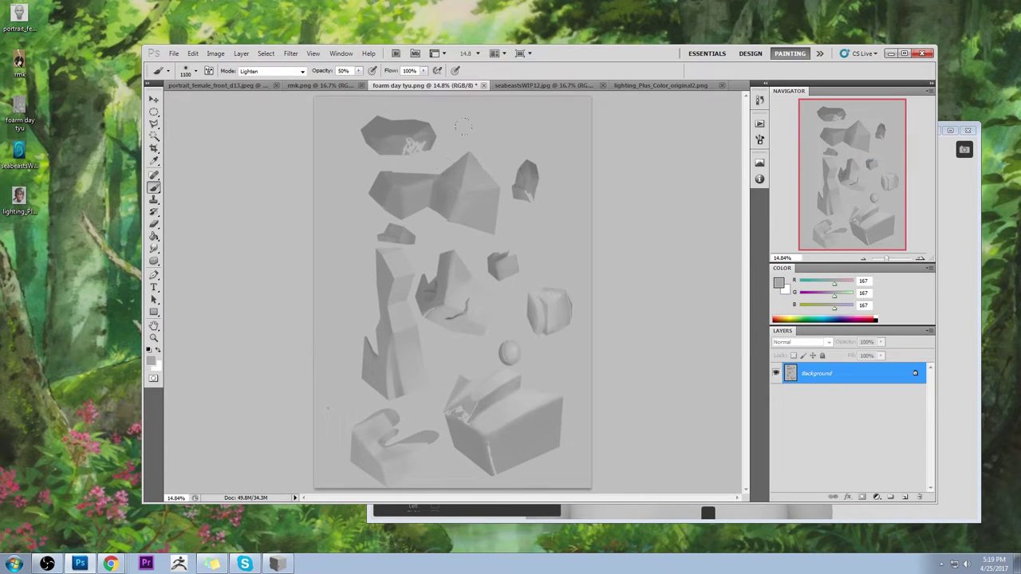
# Step: Return to Normal mode at 69% opacity and paint a 176-grey stroke on the central rock's top
pyautogui.click(271, 71)
pyautogui.click(263, 77)
pyautogui.click(358, 70)
pyautogui.moveTo(360, 85); pyautogui.dragTo(477, 83)
pyautogui.keyDown('alt'); pyautogui.click(394, 276); pyautogui.keyUp('alt')
pyautogui.moveTo(488, 185); pyautogui.dragTo(467, 149)
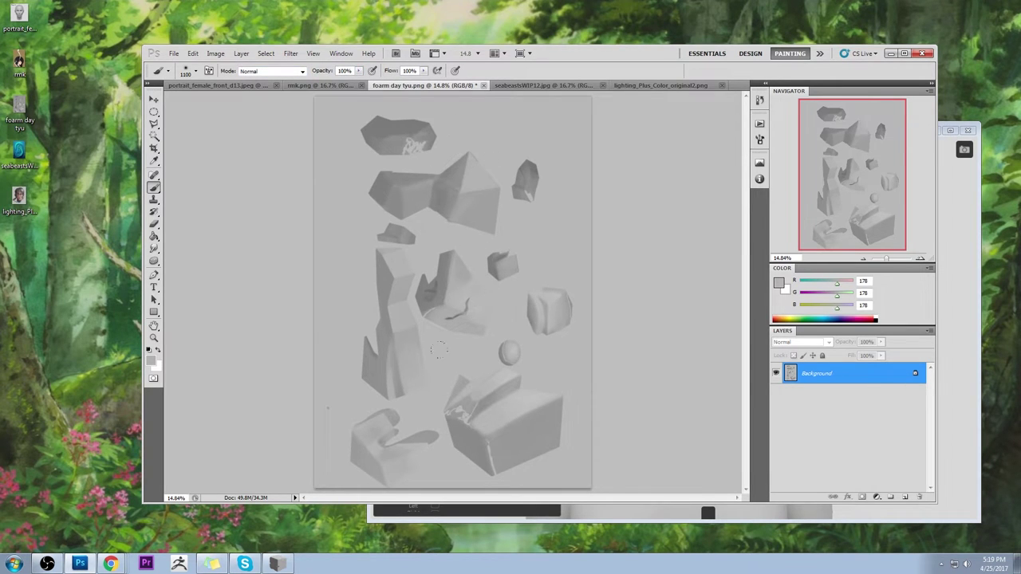
# Step: Shade the polygon's upper-right face in 140 grey at 47%, then drop opacity to 27%
pyautogui.keyDown('alt'); pyautogui.click(473, 149); pyautogui.keyUp('alt')
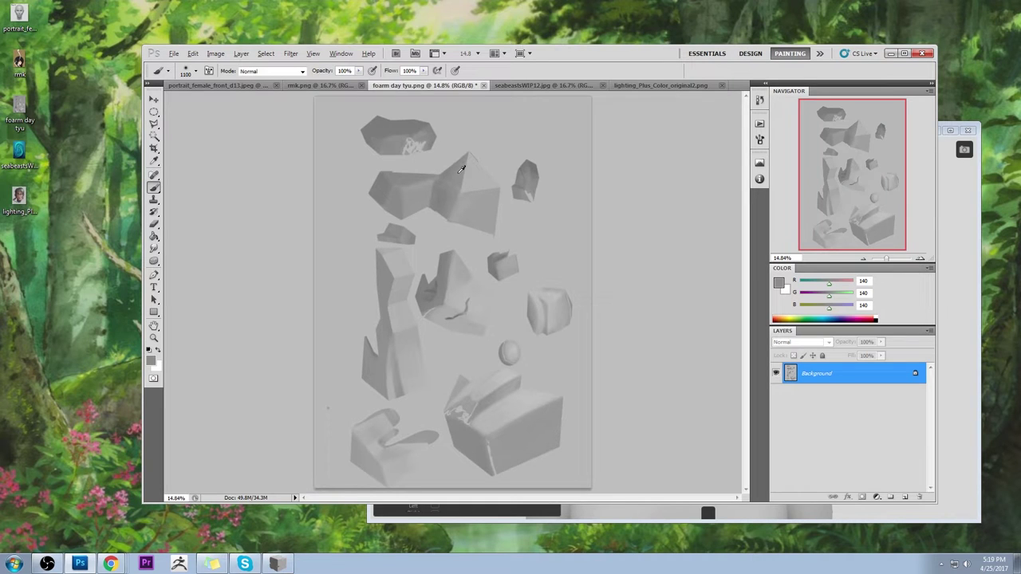
pyautogui.click(359, 70)
pyautogui.moveTo(357, 80); pyautogui.dragTo(330, 81)
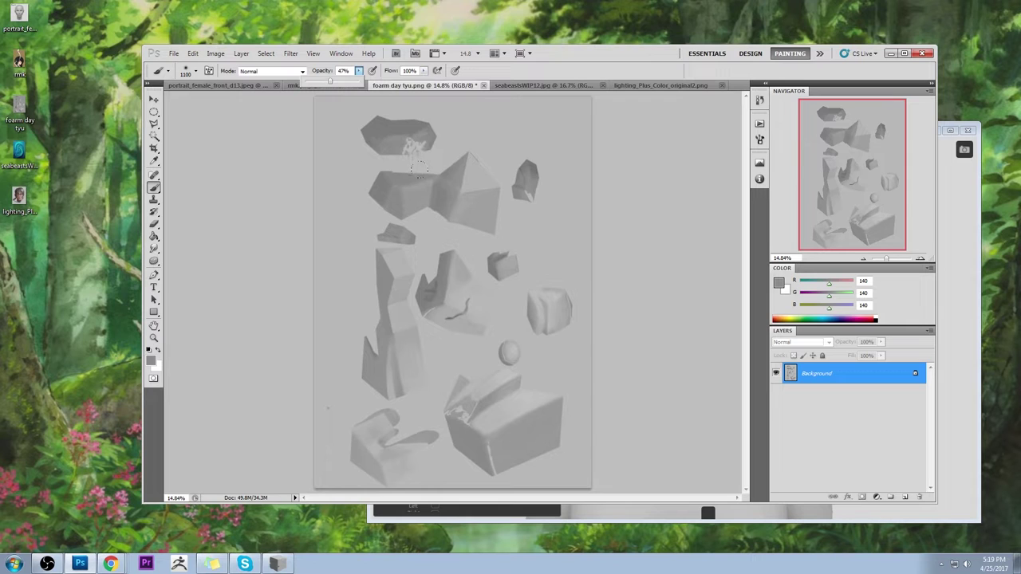
pyautogui.moveTo(471, 160); pyautogui.dragTo(484, 190)
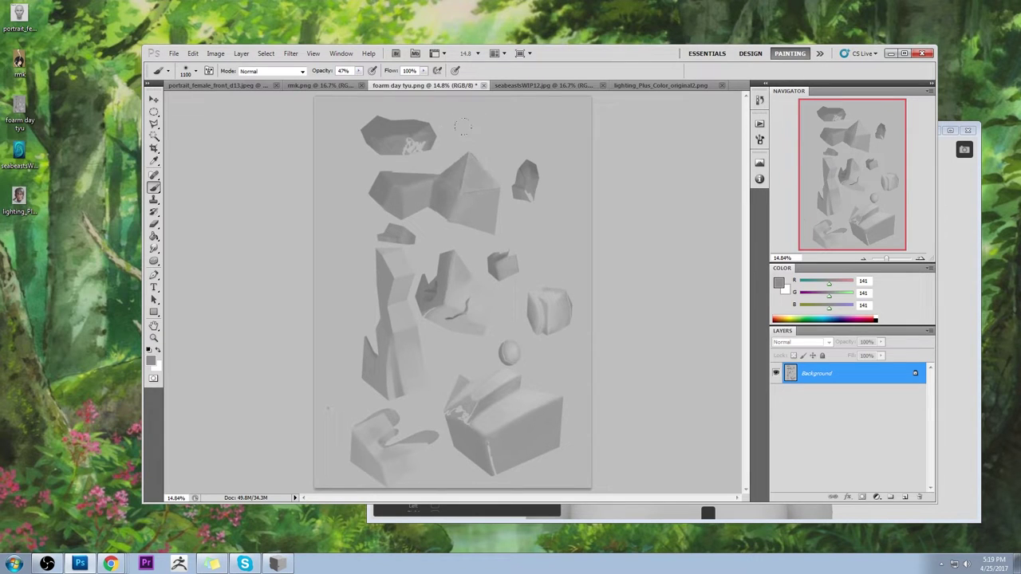
pyautogui.click(358, 71)
pyautogui.click(448, 143)
# Step: Resample lighter greys from the rocks for soft 27% passes
pyautogui.keyDown('alt'); pyautogui.click(402, 257); pyautogui.keyUp('alt')
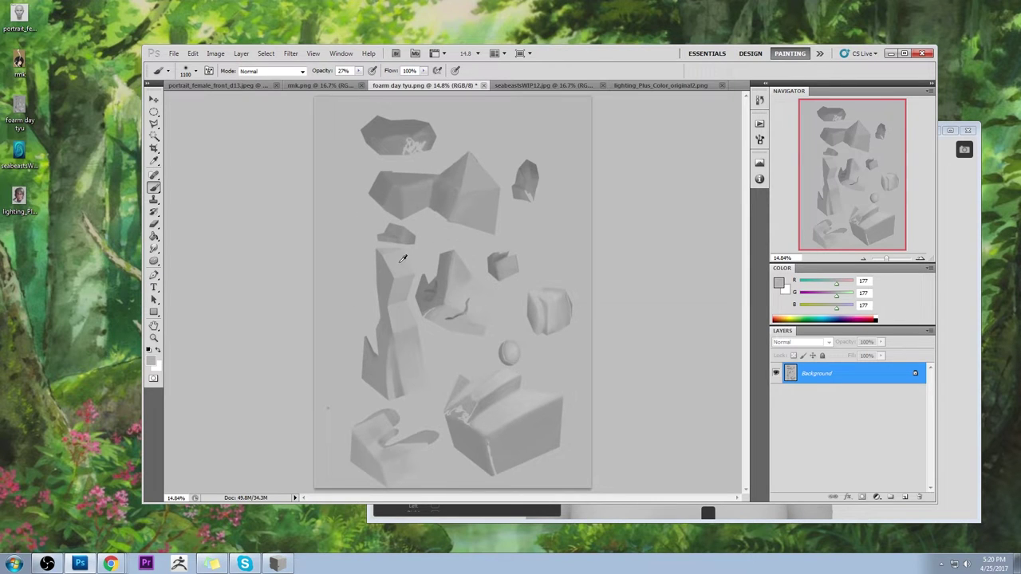
pyautogui.keyDown('alt'); pyautogui.click(424, 213); pyautogui.keyUp('alt')
pyautogui.keyDown('alt'); pyautogui.click(435, 316); pyautogui.keyUp('alt')
pyautogui.press('m')
pyautogui.rightClick(417, 165)
pyautogui.click(450, 177)
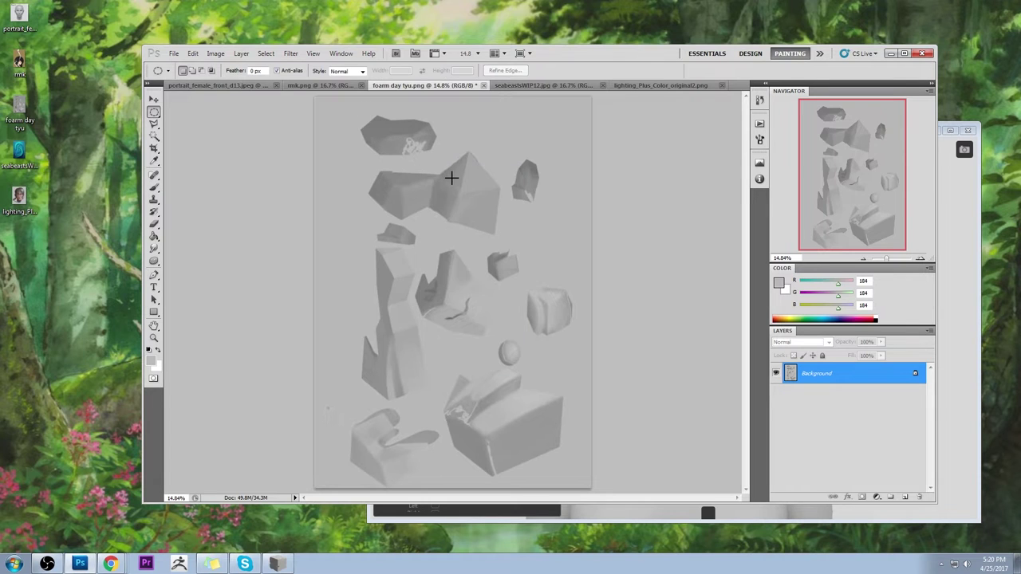
pyautogui.press('b')
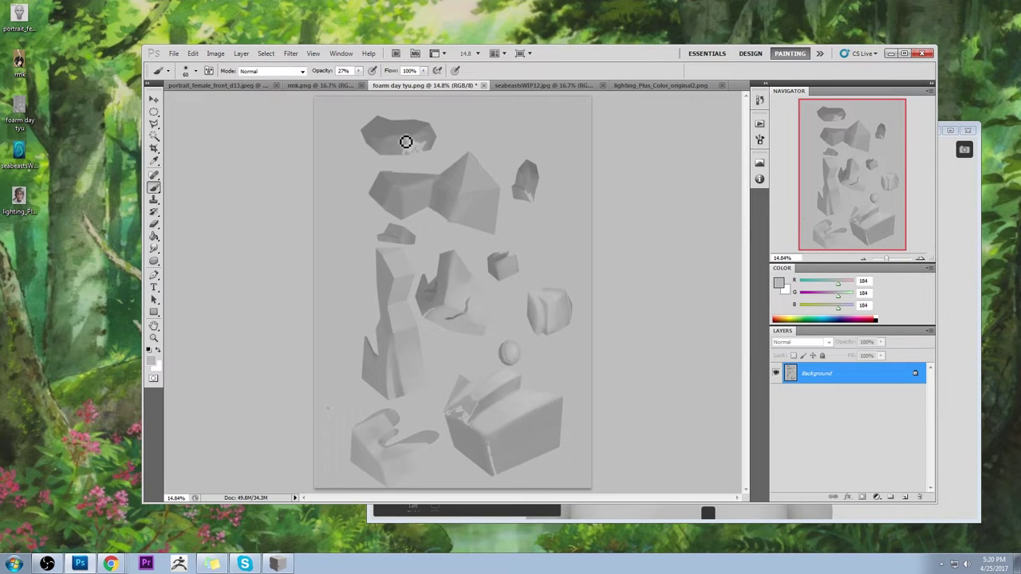
pyautogui.click(359, 71)
# Step: At 100% opacity, sketch cube outlines and a curved line along the top, undoing oval loops
pyautogui.keyDown('alt'); pyautogui.click(406, 114); pyautogui.keyUp('alt')
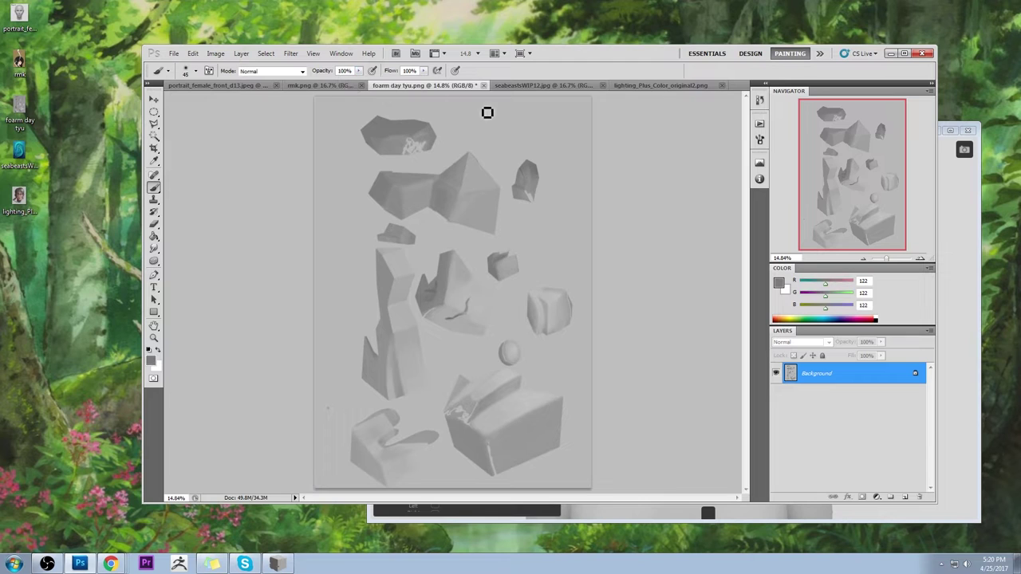
pyautogui.moveTo(485, 112)
pyautogui.mouseDown()
pyautogui.moveTo(483, 123)
pyautogui.moveTo(460, 112)
pyautogui.mouseUp()
pyautogui.moveTo(524, 114)
pyautogui.mouseDown()
pyautogui.moveTo(493, 111)
pyautogui.moveTo(518, 120)
pyautogui.moveTo(492, 113)
pyautogui.moveTo(532, 103)
pyautogui.moveTo(511, 105)
pyautogui.moveTo(530, 102)
pyautogui.moveTo(529, 121)
pyautogui.moveTo(570, 111)
pyautogui.moveTo(515, 119)
pyautogui.moveTo(509, 149)
pyautogui.moveTo(506, 119)
pyautogui.moveTo(461, 132)
pyautogui.mouseUp()
pyautogui.moveTo(510, 108)
pyautogui.mouseDown()
pyautogui.moveTo(571, 110)
pyautogui.moveTo(581, 121)
pyautogui.moveTo(558, 120)
pyautogui.moveTo(577, 107)
pyautogui.moveTo(550, 136)
pyautogui.moveTo(572, 120)
pyautogui.moveTo(559, 154)
pyautogui.moveTo(571, 142)
pyautogui.moveTo(575, 152)
pyautogui.moveTo(557, 155)
pyautogui.moveTo(573, 151)
pyautogui.moveTo(560, 157)
pyautogui.moveTo(562, 131)
pyautogui.moveTo(482, 122)
pyautogui.moveTo(567, 145)
pyautogui.moveTo(567, 129)
pyautogui.moveTo(552, 133)
pyautogui.moveTo(582, 131)
pyautogui.moveTo(541, 151)
pyautogui.moveTo(541, 142)
pyautogui.moveTo(594, 135)
pyautogui.moveTo(552, 151)
pyautogui.moveTo(542, 143)
pyautogui.moveTo(567, 157)
pyautogui.moveTo(593, 146)
pyautogui.moveTo(579, 160)
pyautogui.moveTo(539, 163)
pyautogui.moveTo(584, 152)
pyautogui.moveTo(598, 167)
pyautogui.moveTo(534, 161)
pyautogui.moveTo(547, 157)
pyautogui.moveTo(543, 119)
pyautogui.moveTo(536, 126)
pyautogui.moveTo(590, 122)
pyautogui.moveTo(566, 112)
pyautogui.mouseUp()
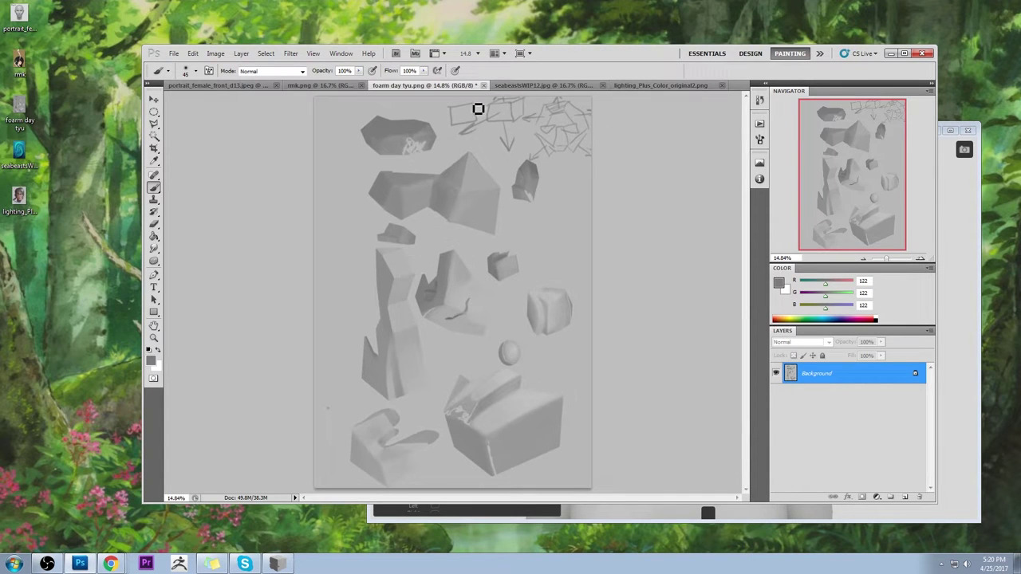
pyautogui.moveTo(448, 104)
pyautogui.mouseDown()
pyautogui.moveTo(476, 142)
pyautogui.moveTo(625, 160)
pyautogui.mouseUp()
pyautogui.moveTo(476, 88)
pyautogui.mouseDown()
pyautogui.moveTo(459, 114)
pyautogui.moveTo(484, 110)
pyautogui.moveTo(443, 133)
pyautogui.moveTo(490, 116)
pyautogui.moveTo(437, 119)
pyautogui.moveTo(477, 136)
pyautogui.moveTo(458, 102)
pyautogui.moveTo(452, 142)
pyautogui.moveTo(490, 113)
pyautogui.moveTo(441, 113)
pyautogui.moveTo(477, 138)
pyautogui.moveTo(477, 106)
pyautogui.moveTo(447, 126)
pyautogui.mouseUp()
pyautogui.hotkey('ctrl', 'z')
# Step: Add thin curved arcs on the left and right of the canvas, undoing stray strokes
pyautogui.moveTo(338, 168)
pyautogui.mouseDown()
pyautogui.moveTo(381, 166)
pyautogui.moveTo(378, 157)
pyautogui.moveTo(353, 164)
pyautogui.mouseUp()
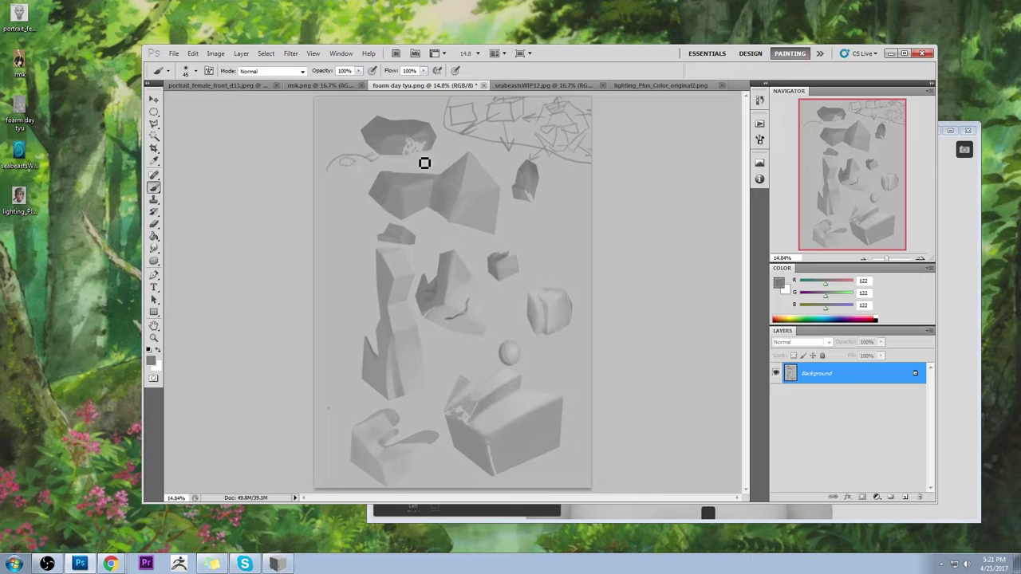
pyautogui.moveTo(344, 209)
pyautogui.mouseDown()
pyautogui.moveTo(340, 262)
pyautogui.moveTo(347, 228)
pyautogui.moveTo(365, 210)
pyautogui.moveTo(374, 251)
pyautogui.mouseUp()
pyautogui.hotkey('ctrl', 'z')
pyautogui.moveTo(562, 200)
pyautogui.mouseDown()
pyautogui.moveTo(543, 238)
pyautogui.moveTo(563, 234)
pyautogui.mouseUp()
pyautogui.moveTo(481, 135)
pyautogui.mouseDown()
pyautogui.moveTo(467, 114)
pyautogui.moveTo(479, 110)
pyautogui.moveTo(448, 114)
pyautogui.moveTo(472, 105)
pyautogui.moveTo(482, 141)
pyautogui.moveTo(439, 136)
pyautogui.mouseUp()
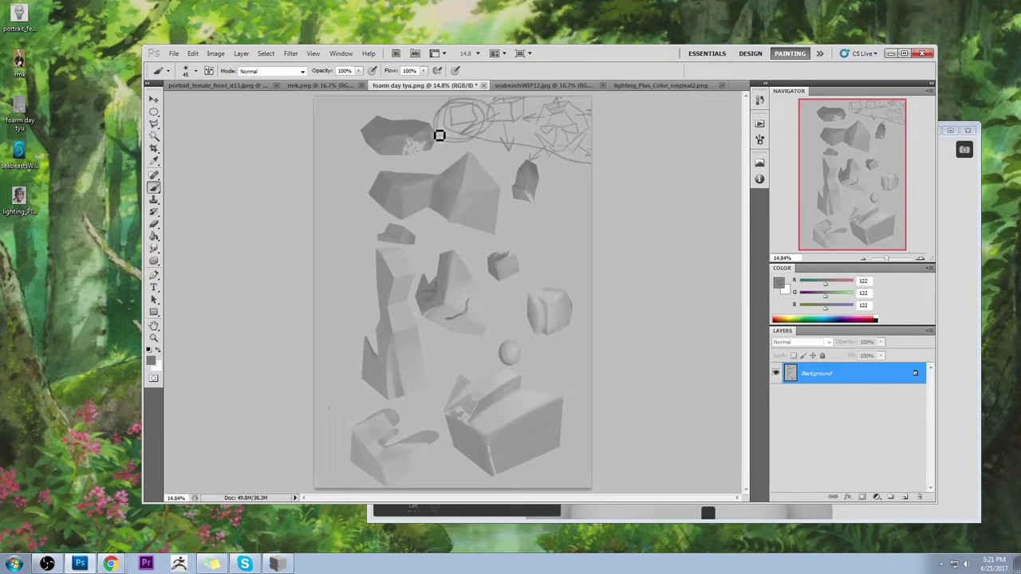
pyautogui.hotkey('ctrl', 'alt', 'z')
pyautogui.hotkey('ctrl', 'alt', 'z')
# Step: Zoom into the tall rock area and set the foreground colour to black
pyautogui.press('z')
pyautogui.moveTo(363, 230); pyautogui.dragTo(439, 283)
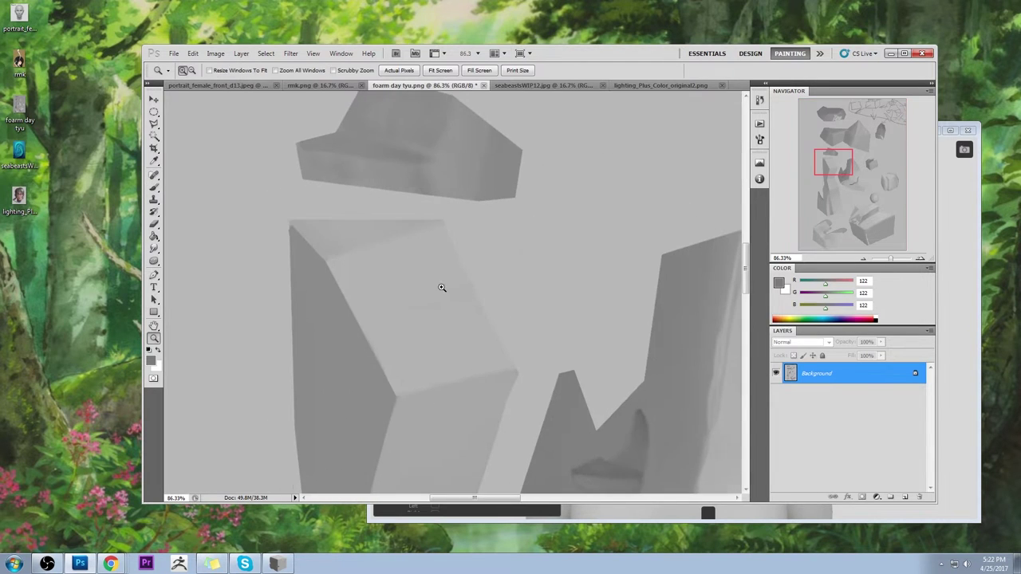
pyautogui.keyDown('alt'); pyautogui.click(443, 220); pyautogui.keyUp('alt')
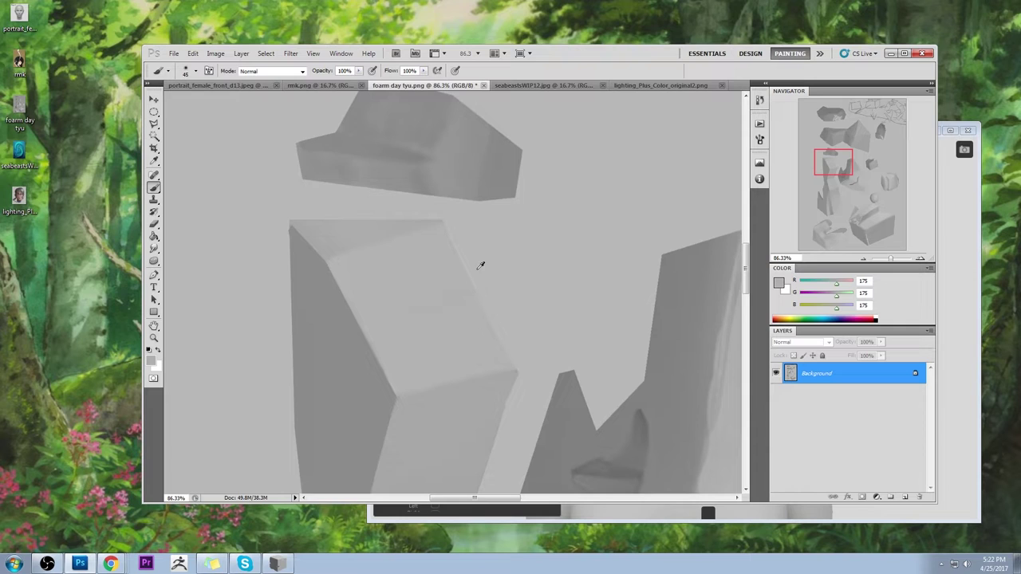
pyautogui.keyDown('alt'); pyautogui.click(520, 368); pyautogui.keyUp('alt')
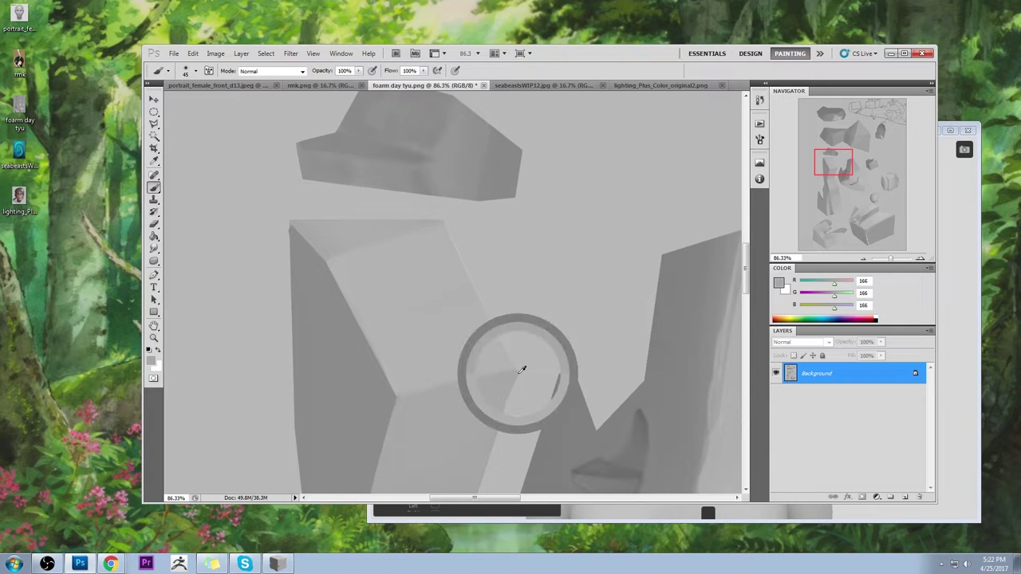
pyautogui.keyDown('alt'); pyautogui.click(443, 220); pyautogui.keyUp('alt')
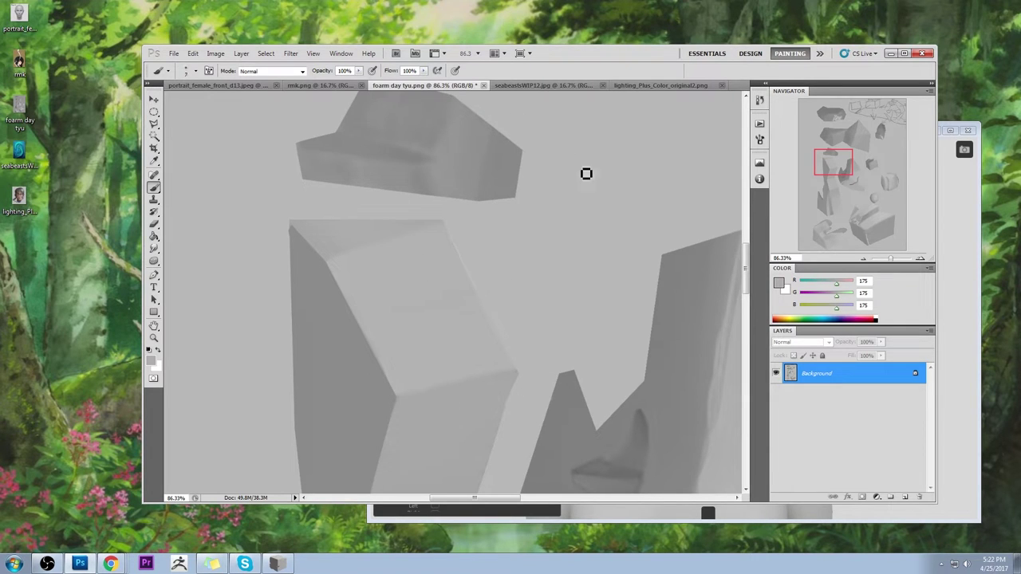
pyautogui.click(778, 284)
pyautogui.click(627, 222)
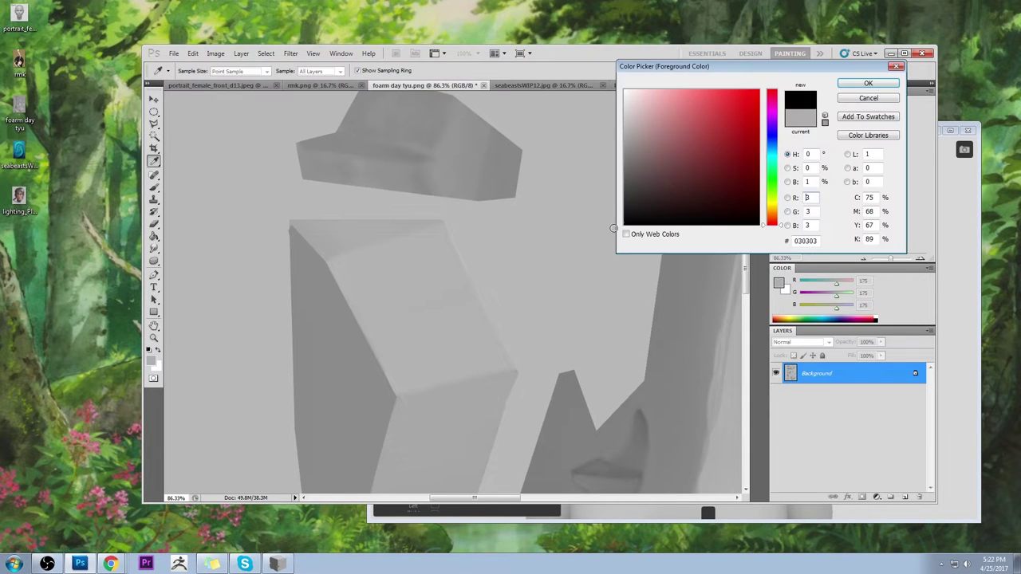
pyautogui.click(865, 84)
# Step: Brush a black loop, circles and a zigzag arrow at top right, then close the document
pyautogui.press('b')
pyautogui.moveTo(552, 132)
pyautogui.mouseDown()
pyautogui.moveTo(667, 216)
pyautogui.moveTo(593, 324)
pyautogui.moveTo(546, 191)
pyautogui.moveTo(565, 146)
pyautogui.moveTo(554, 208)
pyautogui.moveTo(566, 212)
pyautogui.moveTo(563, 223)
pyautogui.moveTo(611, 298)
pyautogui.moveTo(598, 276)
pyautogui.moveTo(531, 262)
pyautogui.moveTo(514, 283)
pyautogui.mouseUp()
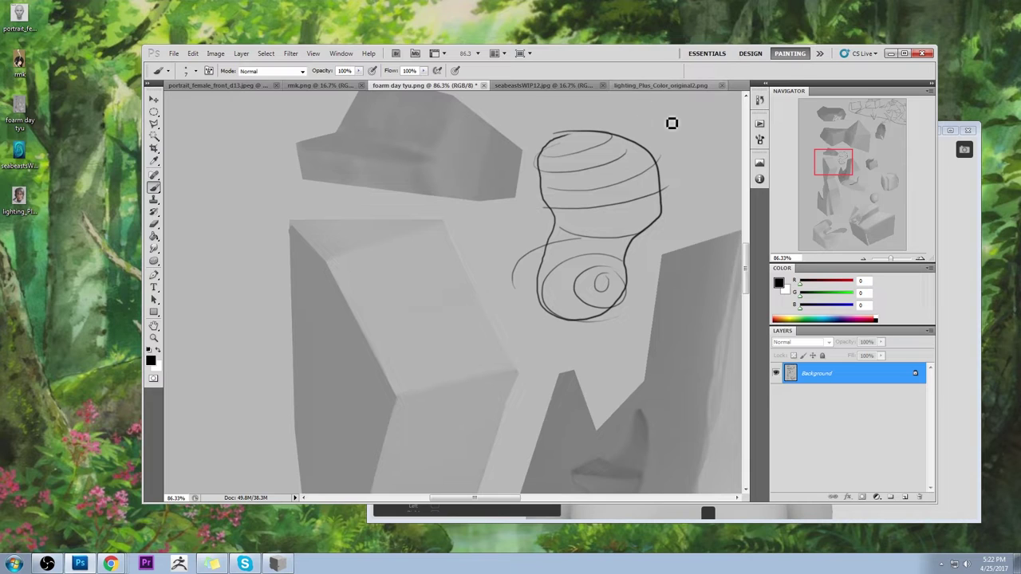
pyautogui.moveTo(624, 113)
pyautogui.mouseDown()
pyautogui.moveTo(689, 131)
pyautogui.moveTo(715, 159)
pyautogui.moveTo(656, 167)
pyautogui.moveTo(647, 130)
pyautogui.moveTo(630, 122)
pyautogui.mouseUp()
pyautogui.moveTo(695, 114)
pyautogui.mouseDown()
pyautogui.moveTo(656, 127)
pyautogui.moveTo(717, 147)
pyautogui.moveTo(691, 163)
pyautogui.moveTo(699, 166)
pyautogui.moveTo(702, 149)
pyautogui.moveTo(654, 164)
pyautogui.mouseUp()
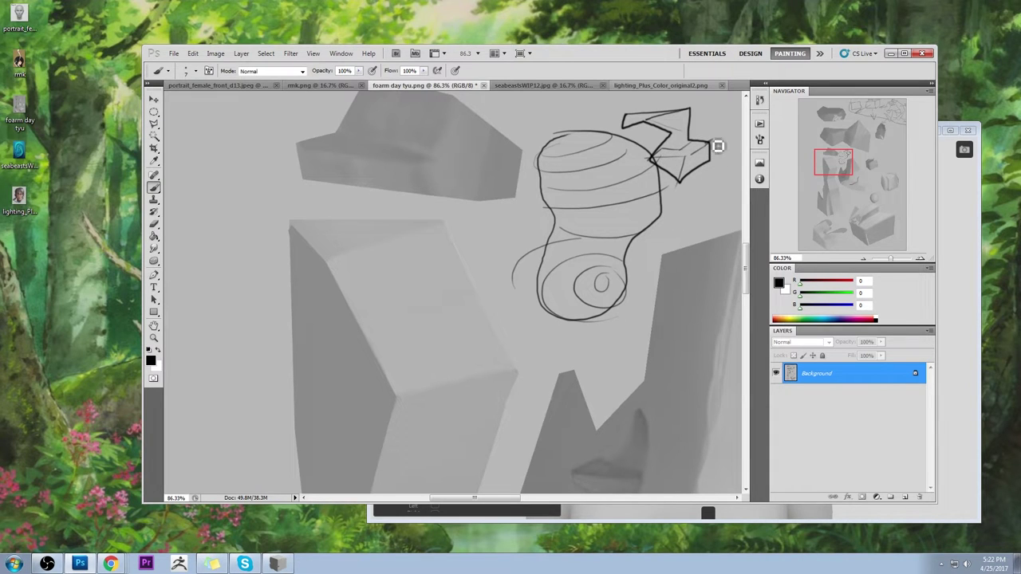
pyautogui.moveTo(706, 144)
pyautogui.mouseDown()
pyautogui.moveTo(722, 117)
pyautogui.moveTo(725, 129)
pyautogui.moveTo(722, 118)
pyautogui.mouseUp()
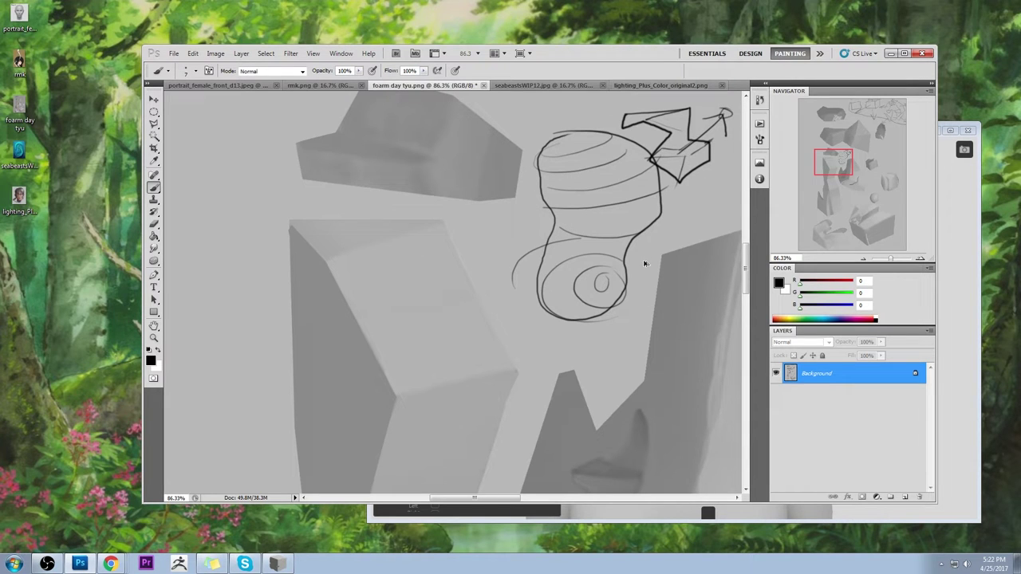
pyautogui.hotkey('ctrl', 'z')
pyautogui.hotkey('ctrl', '0')
pyautogui.hotkey('ctrl', 'w')
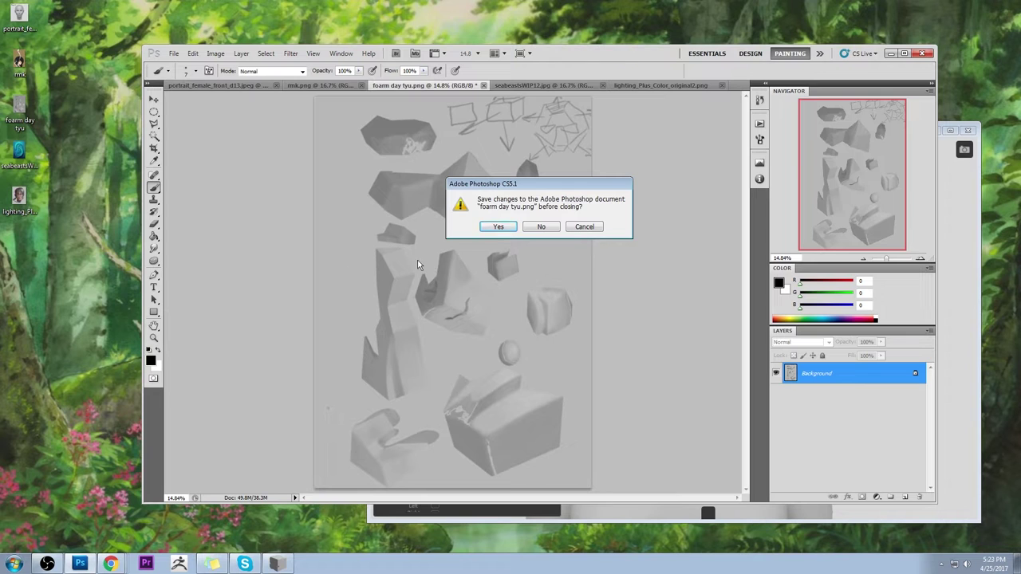
# Step: Cancel the close prompt, dismiss the Color Picker keeping black, then confirm saving foarm day tyu.png
pyautogui.click(594, 227)
pyautogui.click(778, 283)
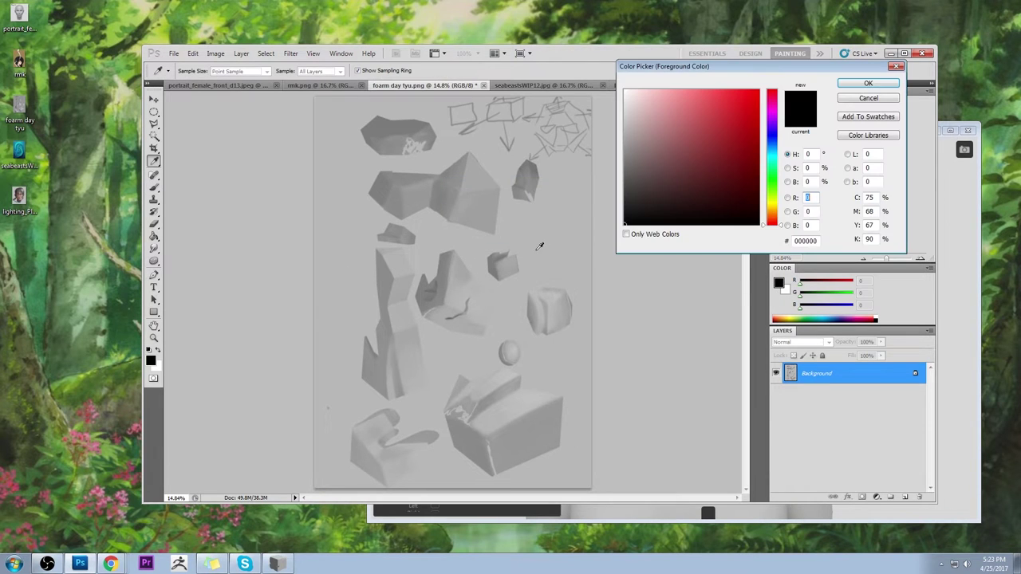
pyautogui.click(542, 246)
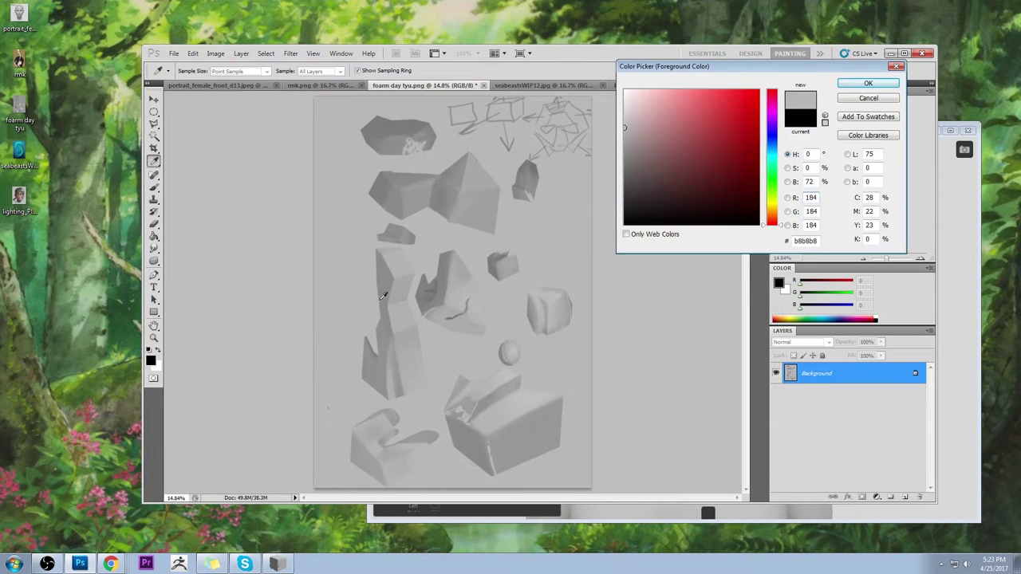
pyautogui.click(385, 268)
pyautogui.click(868, 97)
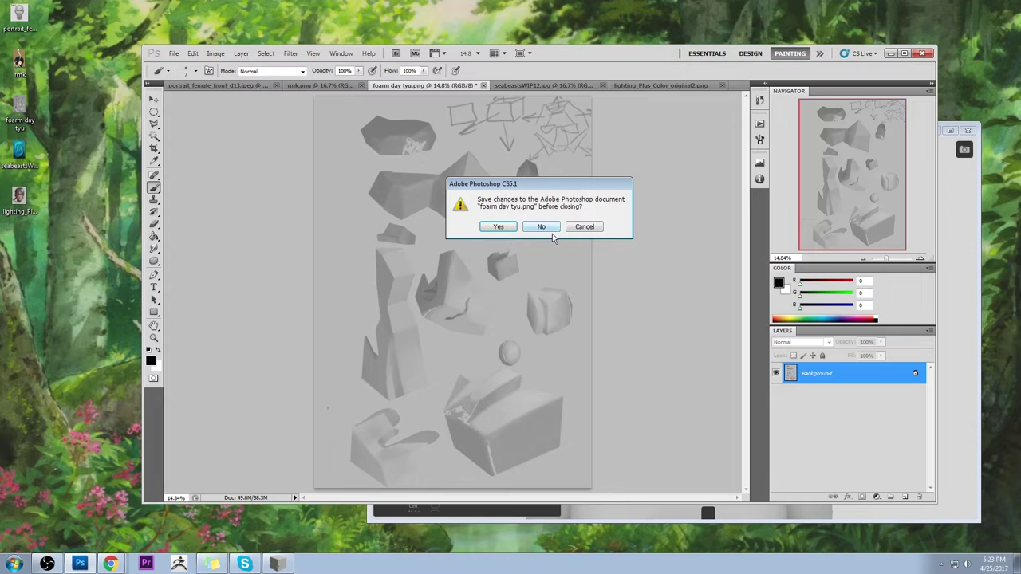
pyautogui.click(498, 227)
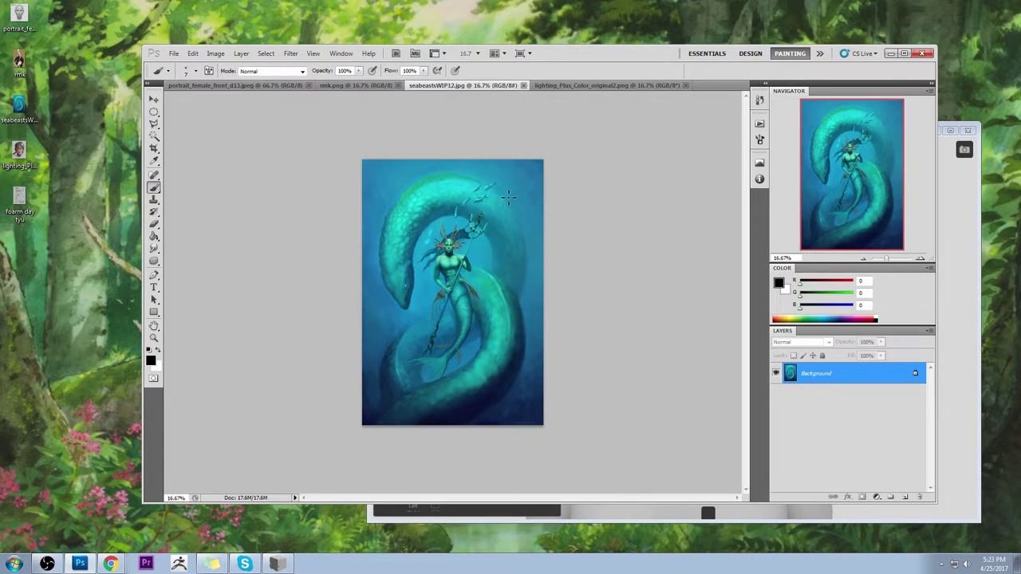
# Step: Flip through rmk.png and the other document tabs to reach portrait_female_front_d13.jpeg
pyautogui.click(351, 85)
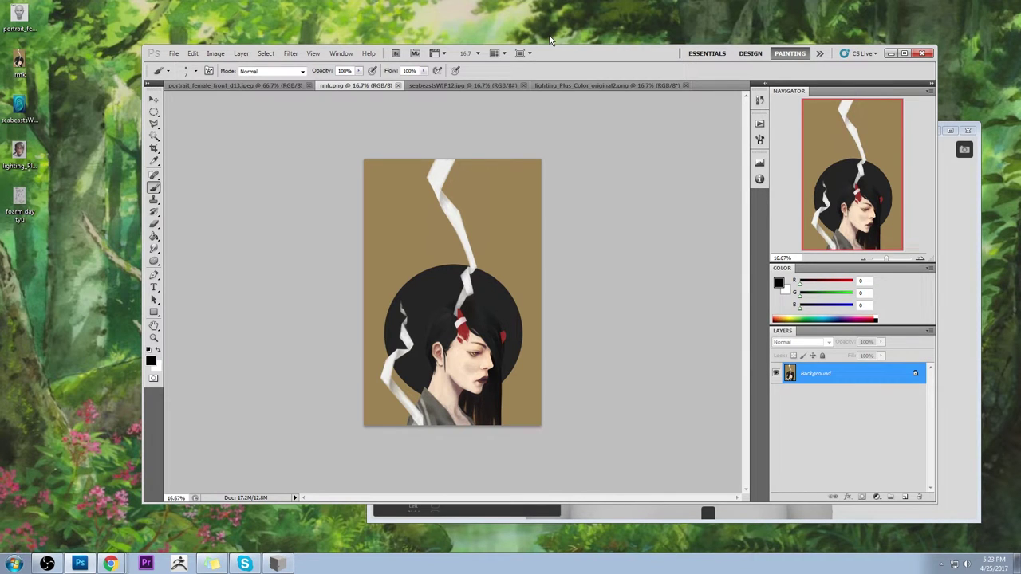
pyautogui.click(462, 84)
pyautogui.click(355, 84)
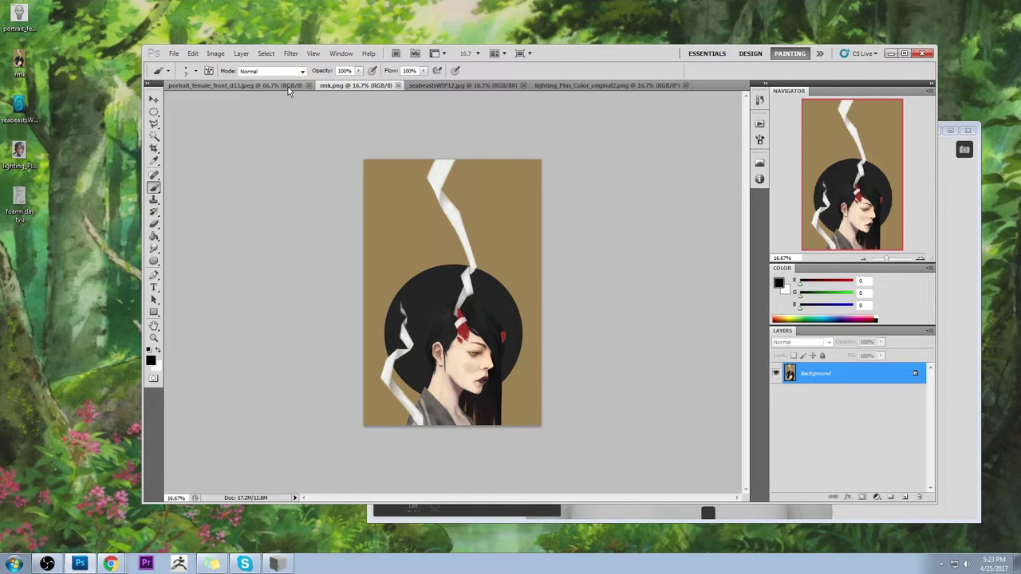
pyautogui.click(288, 87)
pyautogui.hotkey('ctrl', 'Tab')
pyautogui.click(270, 84)
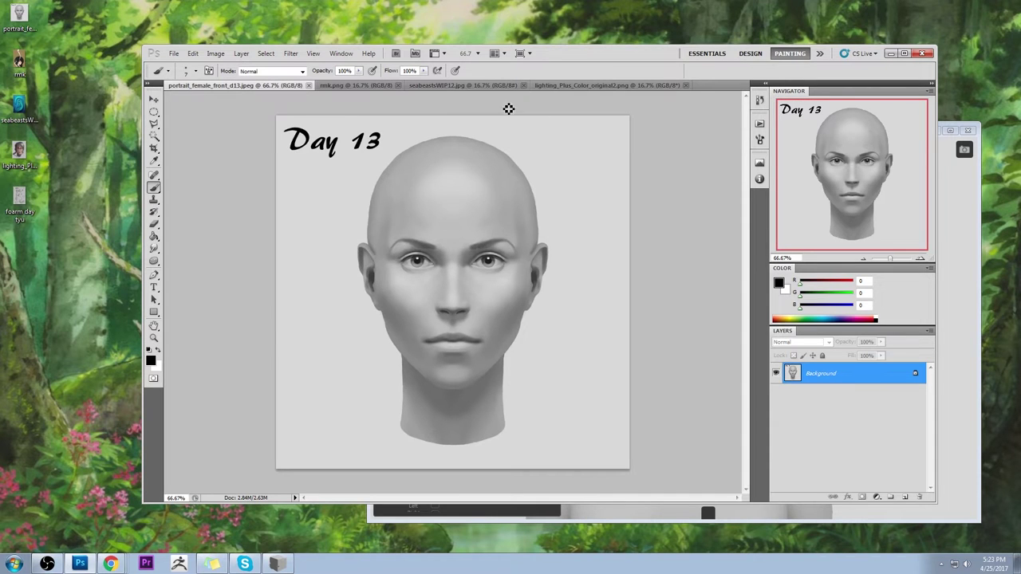
# Step: At 50% zoom, extend the Day 13 canvas above and below with the Crop tool
pyautogui.hotkey('ctrl', '-')
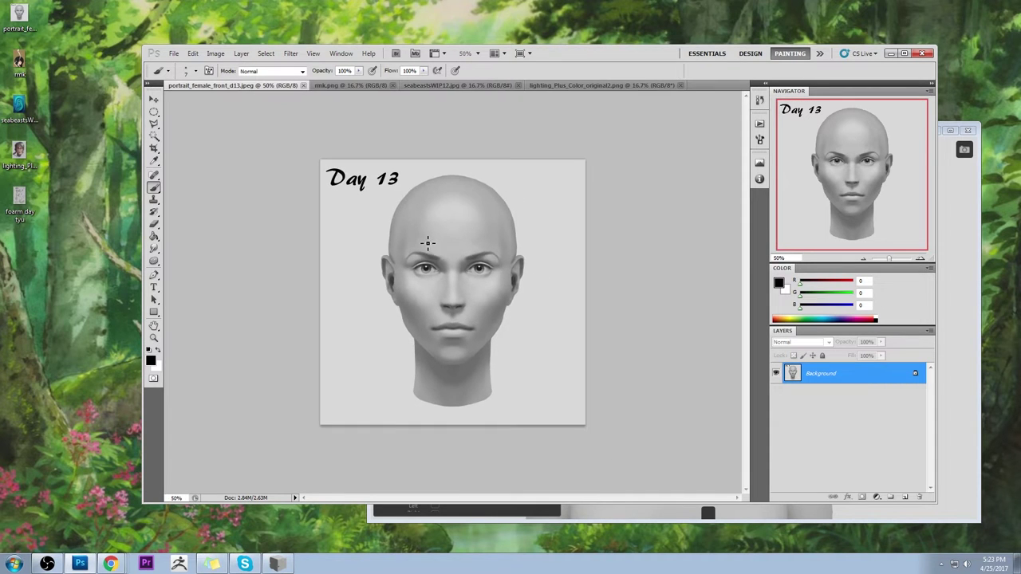
pyautogui.press('c')
pyautogui.moveTo(303, 141); pyautogui.dragTo(694, 471)
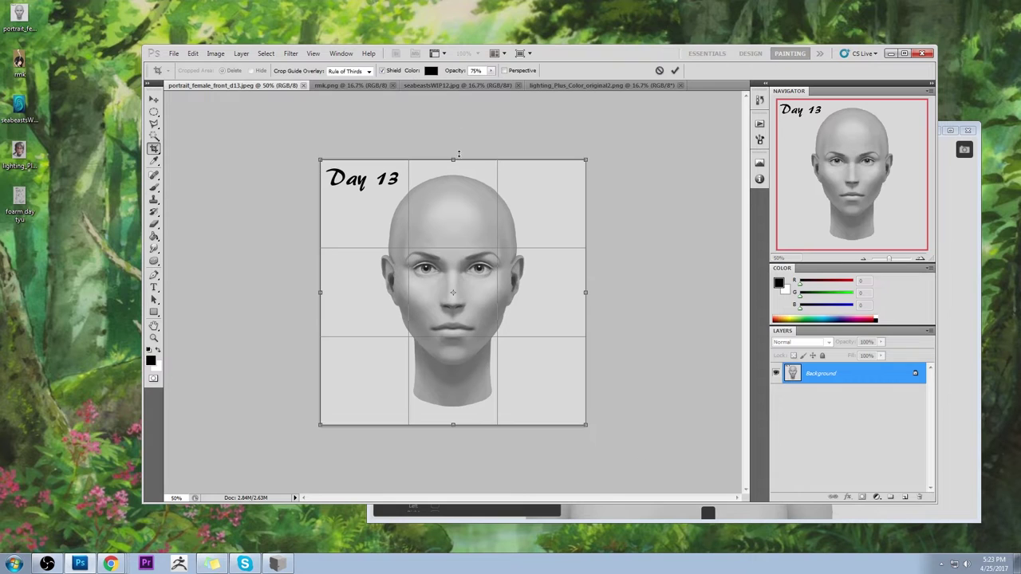
pyautogui.moveTo(452, 159); pyautogui.dragTo(453, 123)
pyautogui.moveTo(455, 427); pyautogui.dragTo(455, 457)
pyautogui.press('Return')
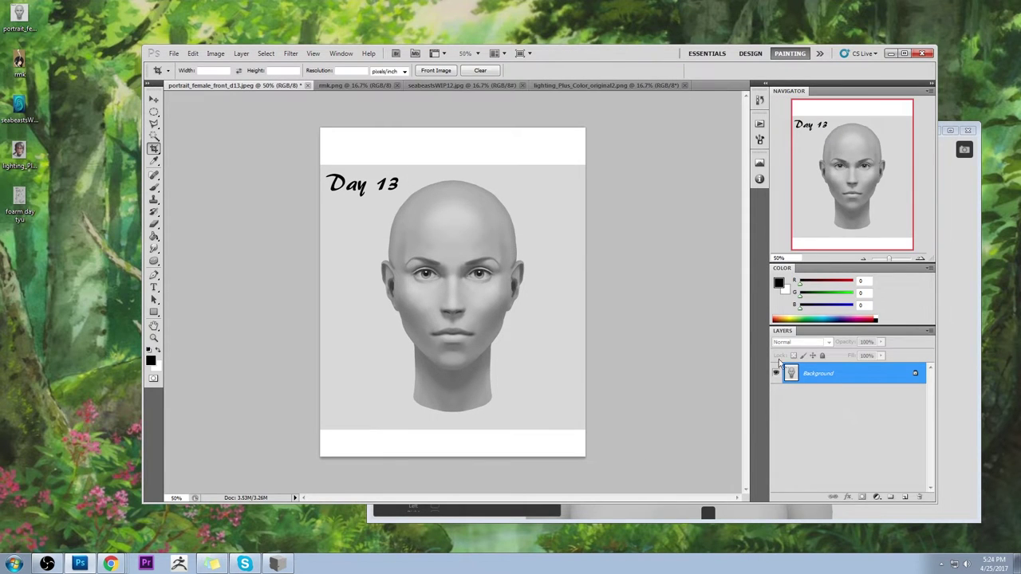
# Step: Fill the new top and bottom strips with the sampled 217 light grey
pyautogui.press('g')
pyautogui.keyDown('alt'); pyautogui.click(510, 170); pyautogui.keyUp('alt')
pyautogui.click(510, 159)
pyautogui.click(517, 451)
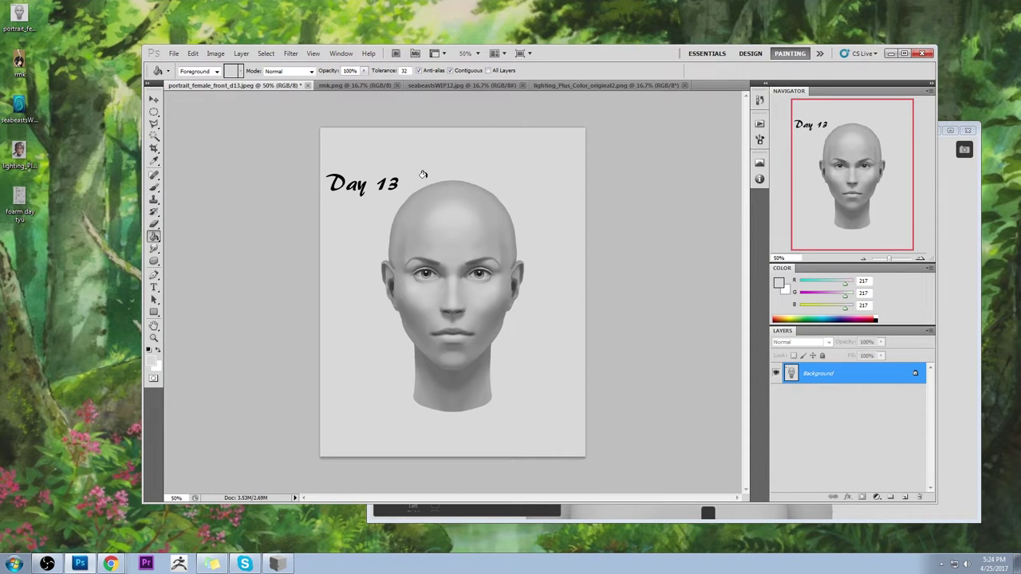
pyautogui.press('b')
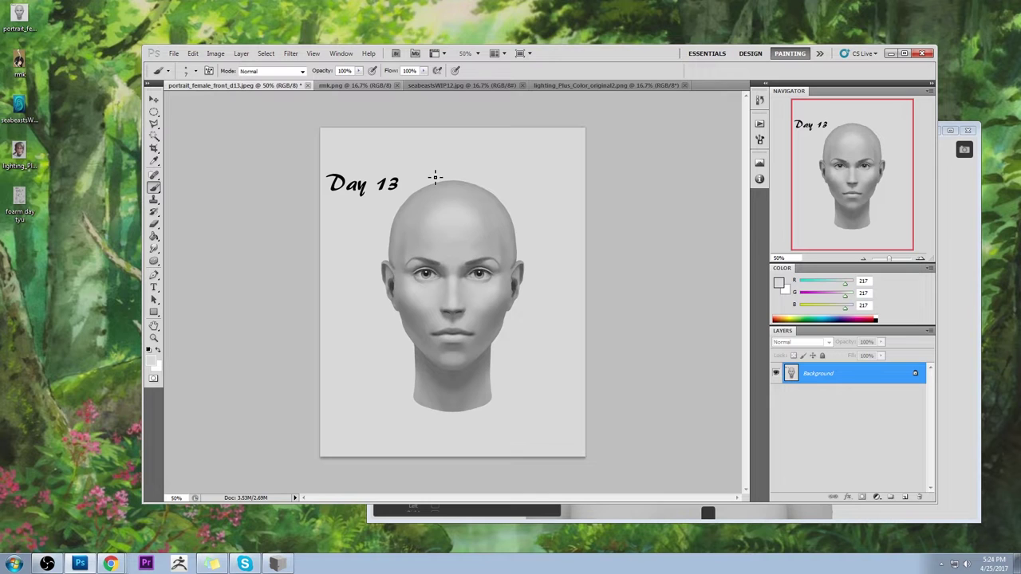
# Step: Lasso-select the left temple area of the head and add an empty layer
pyautogui.press('l')
pyautogui.click(155, 125)
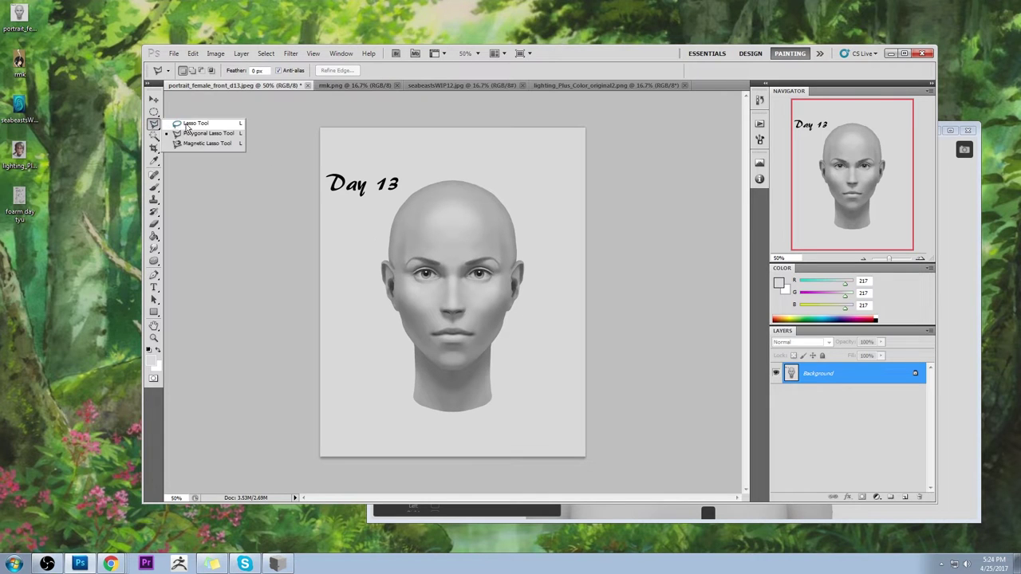
pyautogui.click(194, 124)
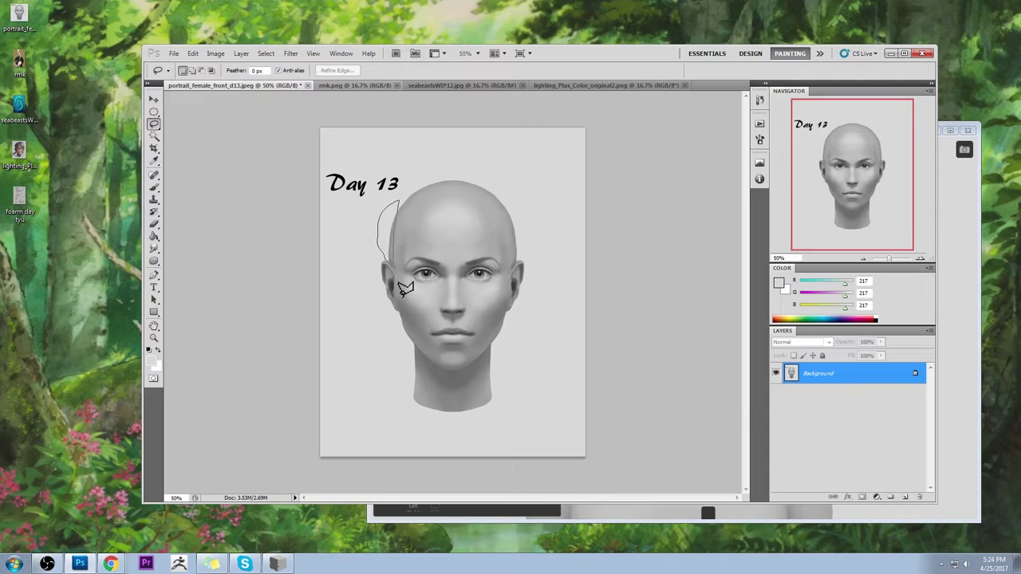
pyautogui.moveTo(400, 294); pyautogui.dragTo(390, 267)
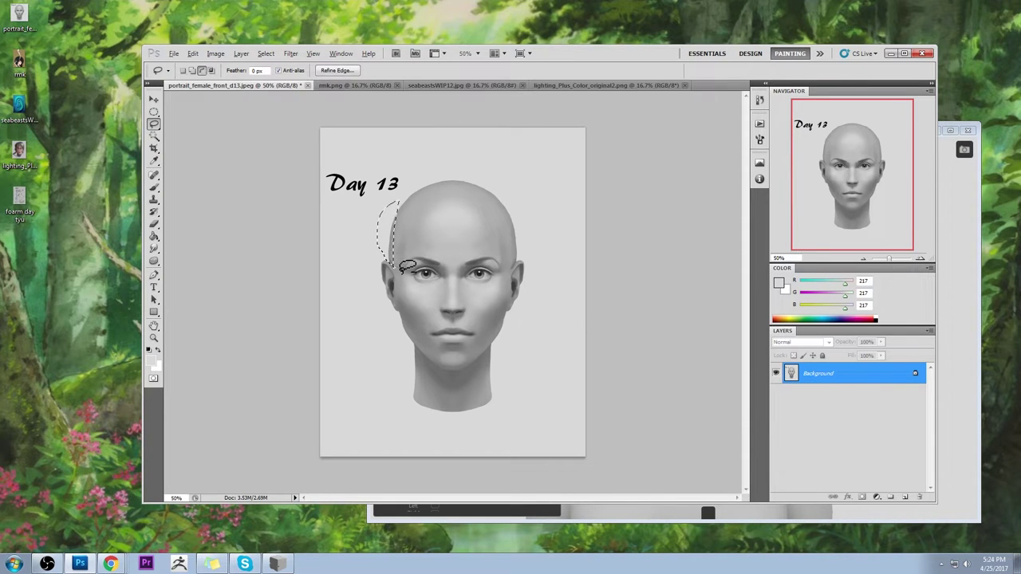
pyautogui.click(905, 498)
pyautogui.press('b')
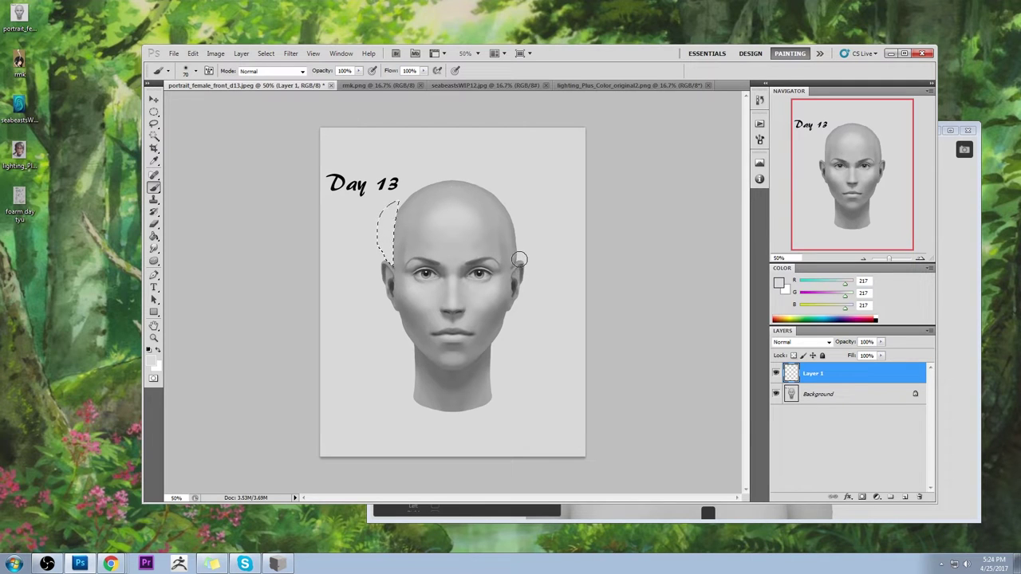
# Step: Copy the temple piece to its own layer, flip it horizontally and place it on the right side
pyautogui.hotkey('ctrl', 'j')
pyautogui.press('v')
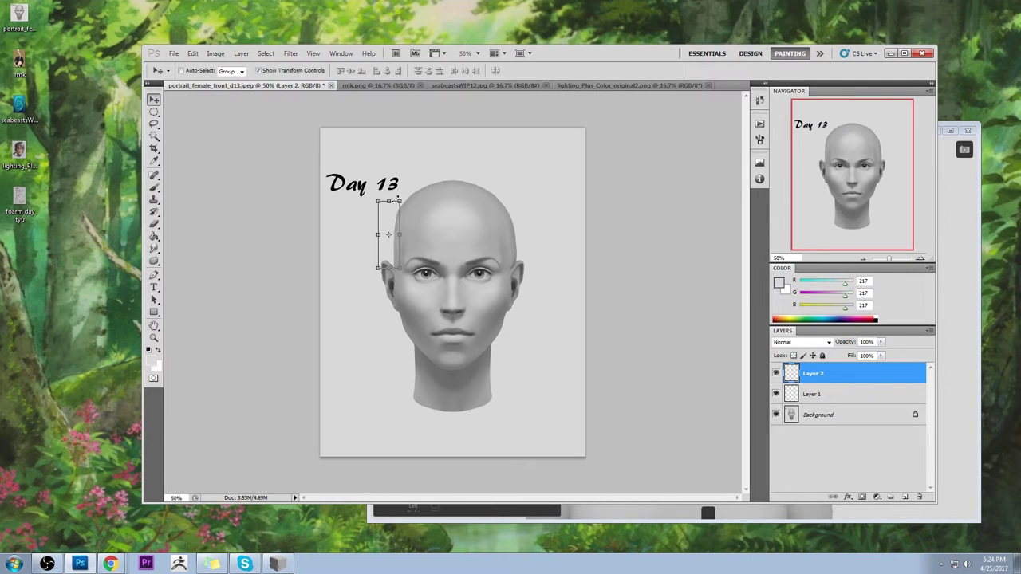
pyautogui.hotkey('ctrl', 't')
pyautogui.rightClick(394, 215)
pyautogui.click(437, 352)
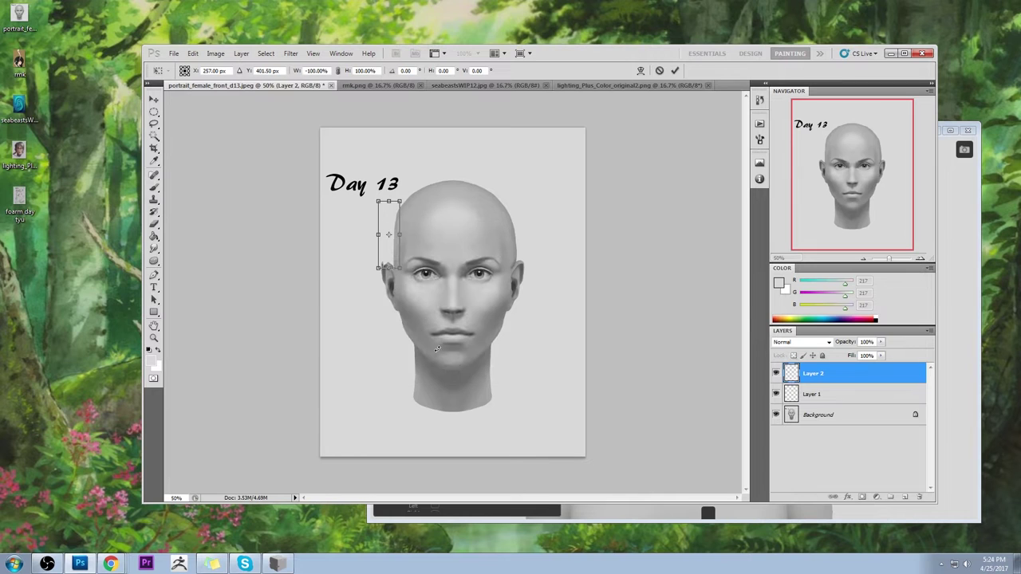
pyautogui.moveTo(387, 222); pyautogui.dragTo(517, 236)
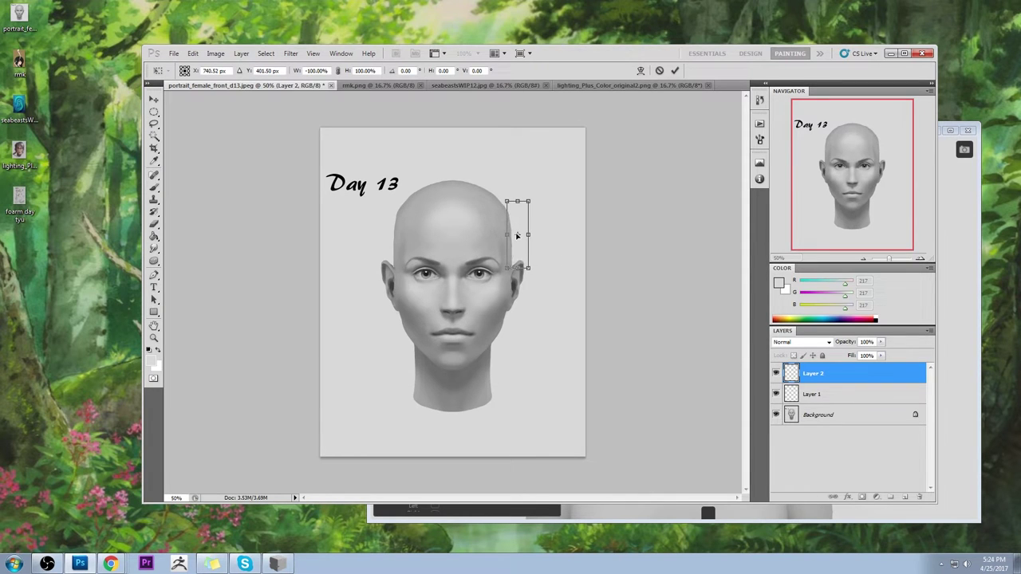
pyautogui.click(674, 70)
# Step: Merge the mirrored temple piece down into Layer 1
pyautogui.rightClick(835, 375)
pyautogui.click(865, 346)
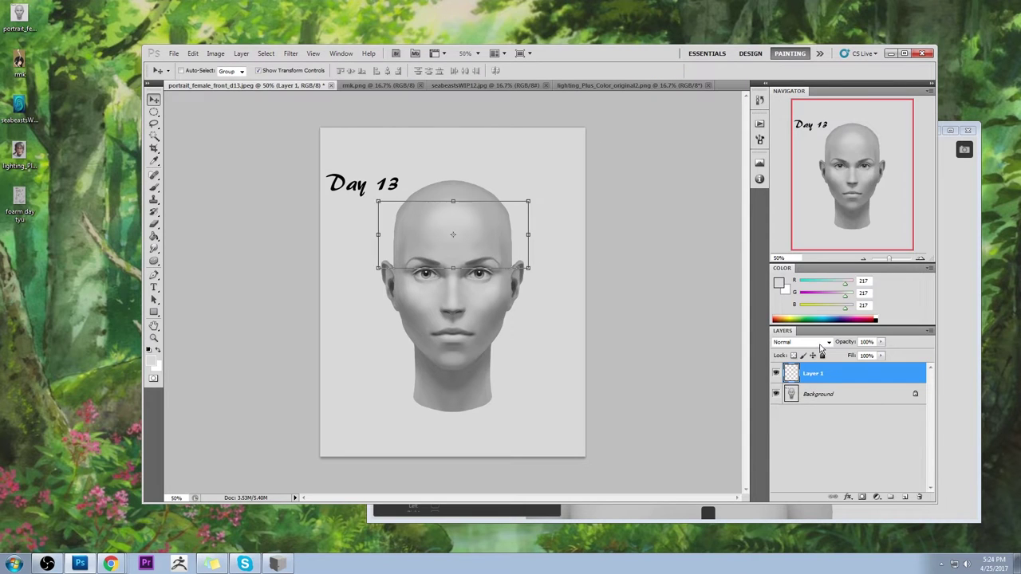
pyautogui.press('b')
pyautogui.rightClick(477, 231)
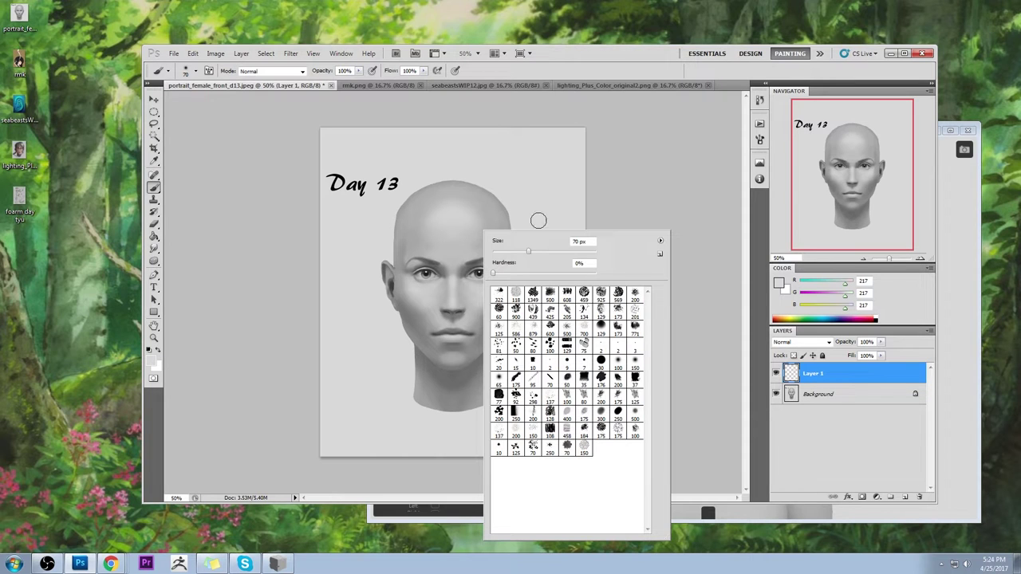
# Step: Load the 175 px soft brush, sample a mid-grey from the face, and set a 35 px eraser
pyautogui.click(517, 379)
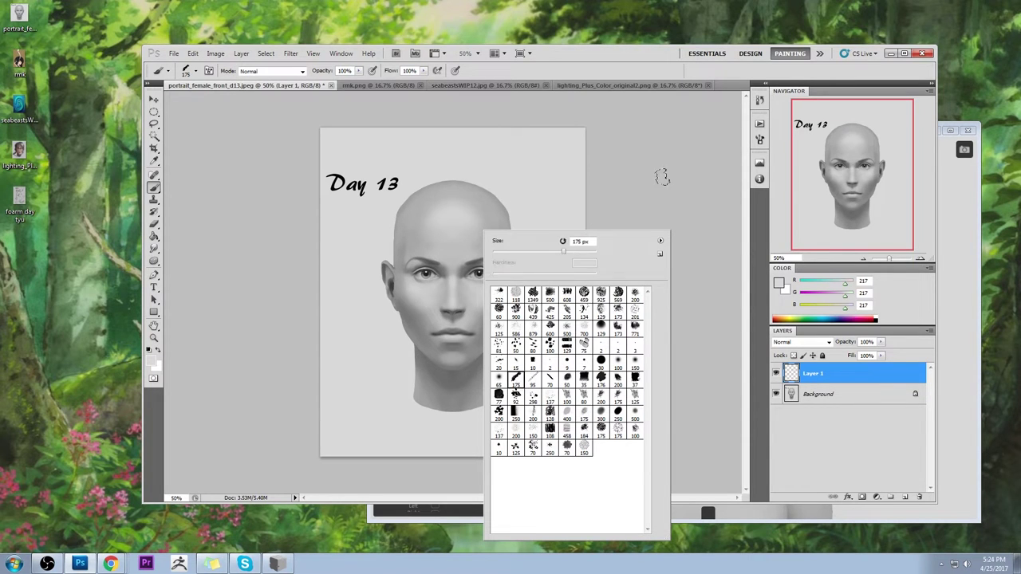
pyautogui.press('Return')
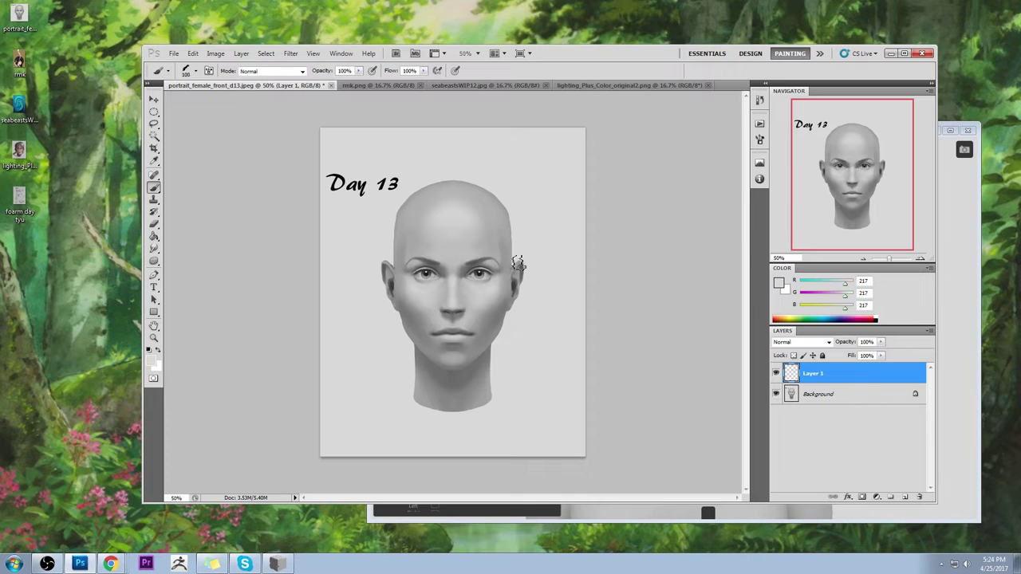
pyautogui.press('[')
pyautogui.press('[')
pyautogui.press('[')
pyautogui.press('[')
pyautogui.press('[')
pyautogui.press('[')
pyautogui.press('[')
pyautogui.keyDown('alt'); pyautogui.click(507, 281); pyautogui.keyUp('alt')
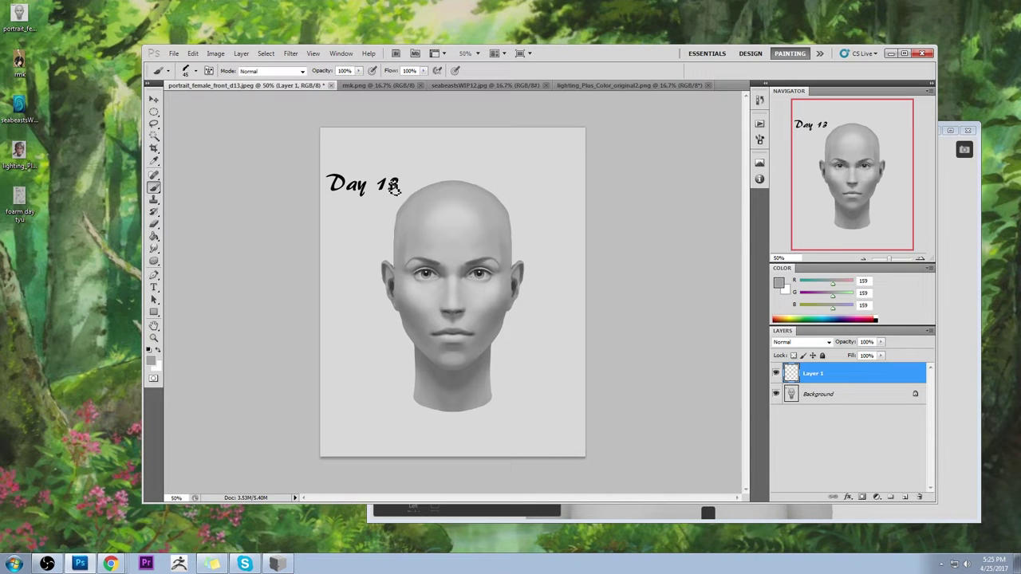
pyautogui.press('[')
pyautogui.press('[')
pyautogui.press('[')
pyautogui.press('e')
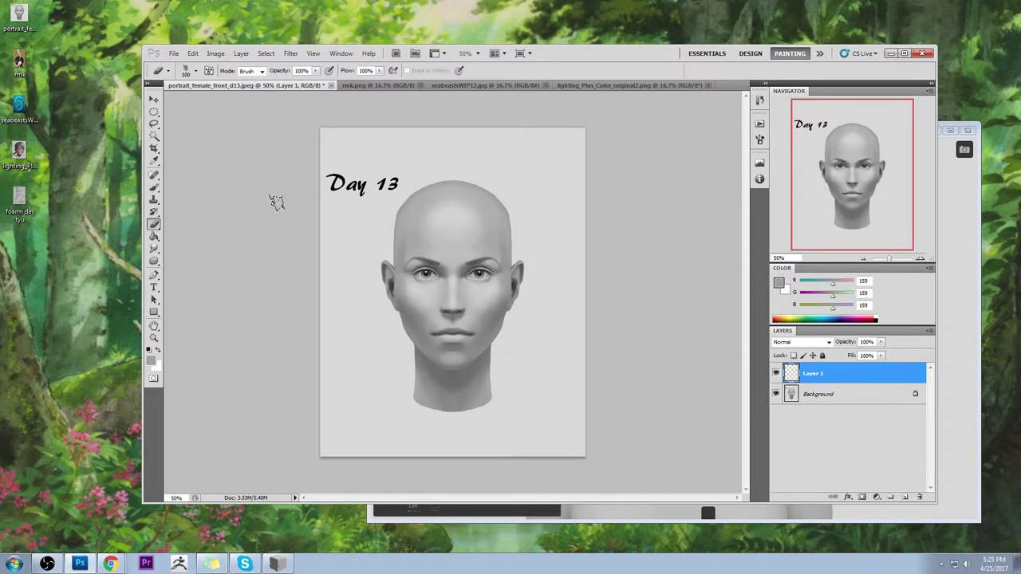
pyautogui.press('[')
pyautogui.press('[')
pyautogui.press('[')
pyautogui.press('[')
pyautogui.press('[')
pyautogui.press('[')
pyautogui.press('[')
pyautogui.press('[')
# Step: Flatten the image to a single Background layer and choose a 100 px brush preset
pyautogui.rightClick(848, 373)
pyautogui.click(877, 366)
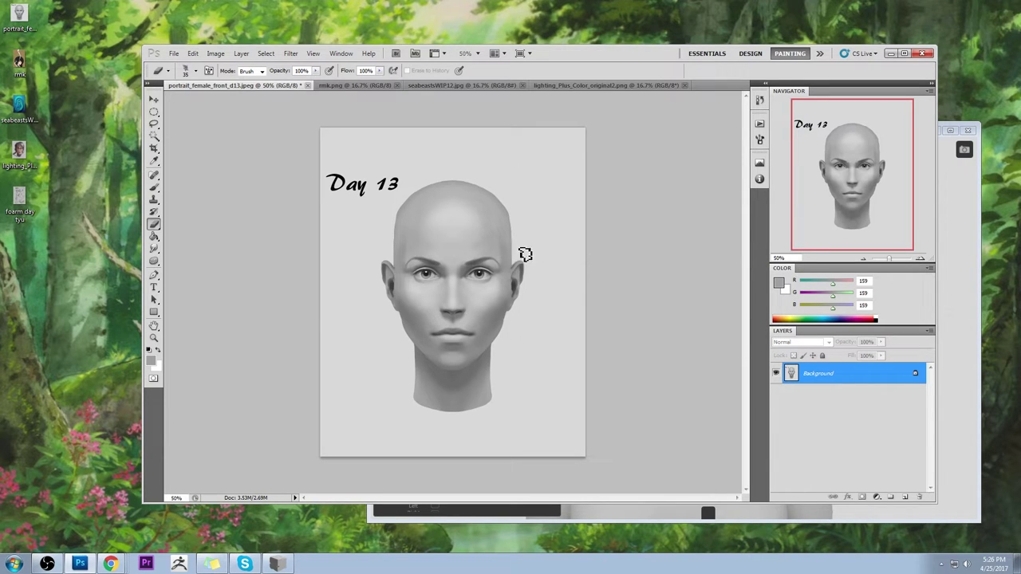
pyautogui.press('b')
pyautogui.rightClick(495, 243)
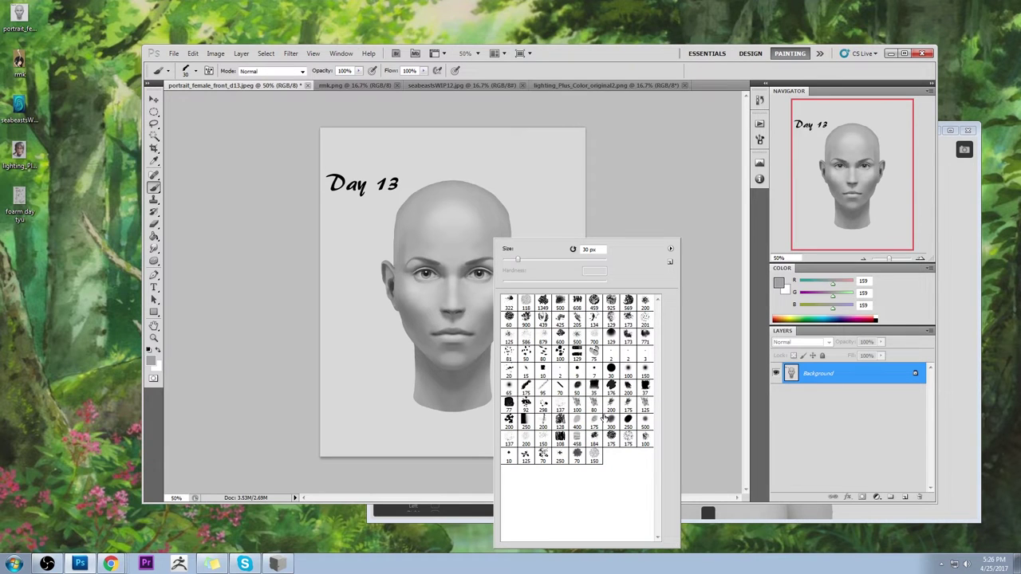
pyautogui.click(627, 369)
pyautogui.click(645, 183)
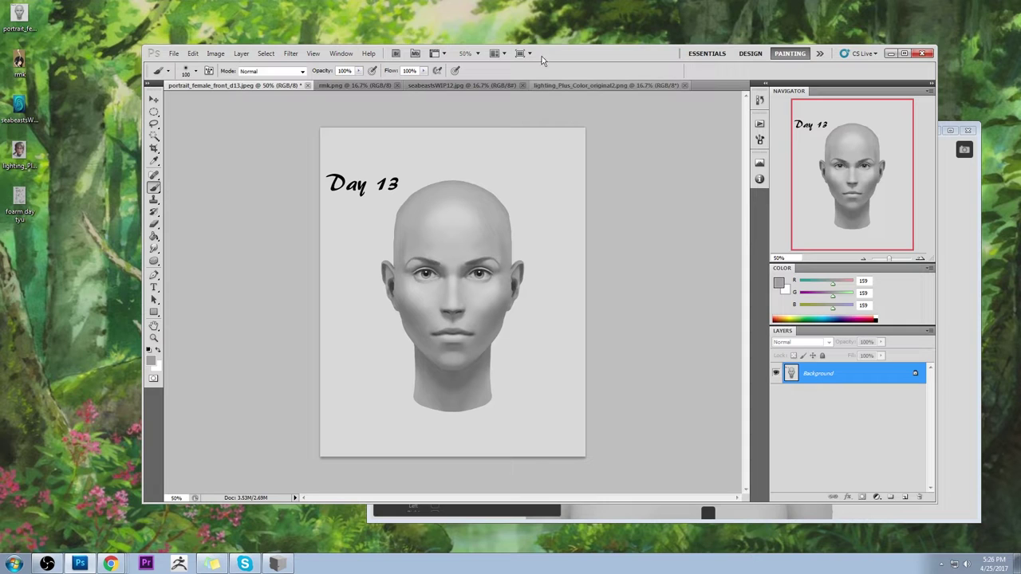
# Step: Keep brush opacity at 63%, sample face greys, and zoom in on the eyes and brow
pyautogui.keyDown('alt'); pyautogui.click(499, 267); pyautogui.keyUp('alt')
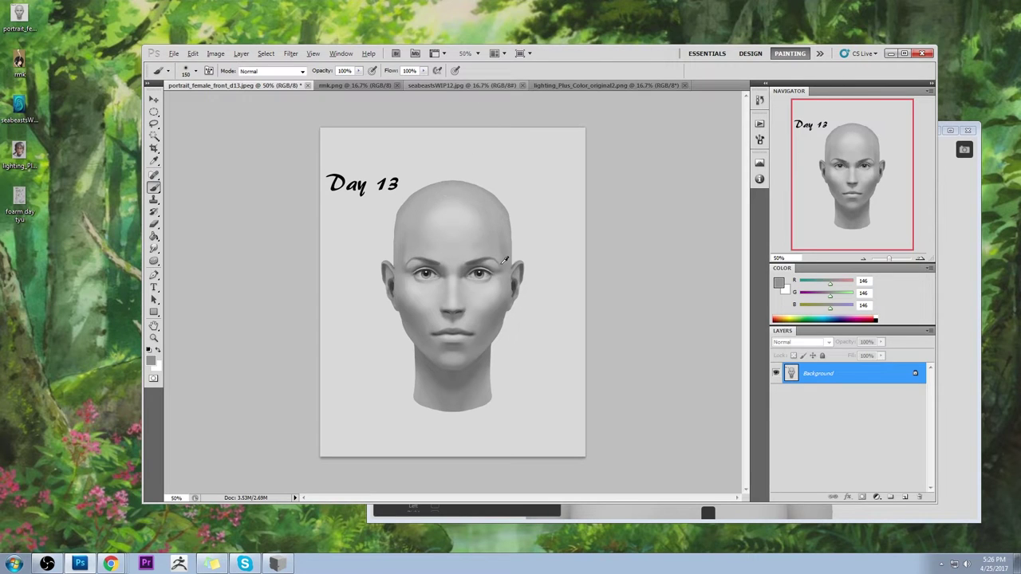
pyautogui.click(359, 71)
pyautogui.click(430, 90)
pyautogui.keyDown('alt'); pyautogui.click(505, 262); pyautogui.keyUp('alt')
pyautogui.keyDown('alt'); pyautogui.click(504, 263); pyautogui.keyUp('alt')
pyautogui.press('z')
pyautogui.moveTo(515, 284); pyautogui.dragTo(534, 296)
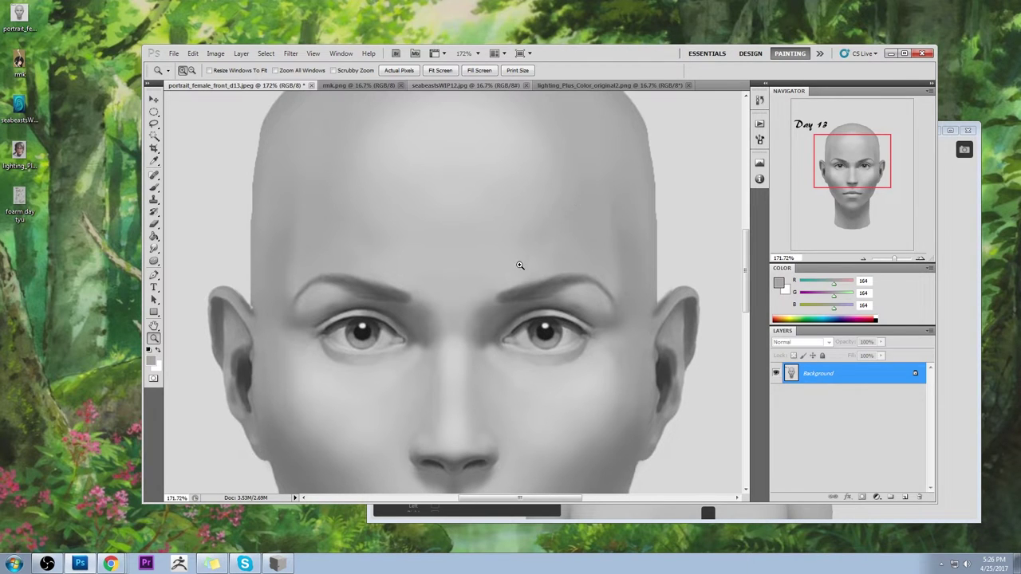
# Step: Sample a 151 grey from the brow and switch the brush to Darken mode
pyautogui.press('b')
pyautogui.moveTo(613, 283)
pyautogui.mouseDown()
pyautogui.moveTo(599, 249)
pyautogui.moveTo(611, 292)
pyautogui.moveTo(567, 287)
pyautogui.moveTo(606, 307)
pyautogui.moveTo(611, 278)
pyautogui.moveTo(602, 294)
pyautogui.mouseUp()
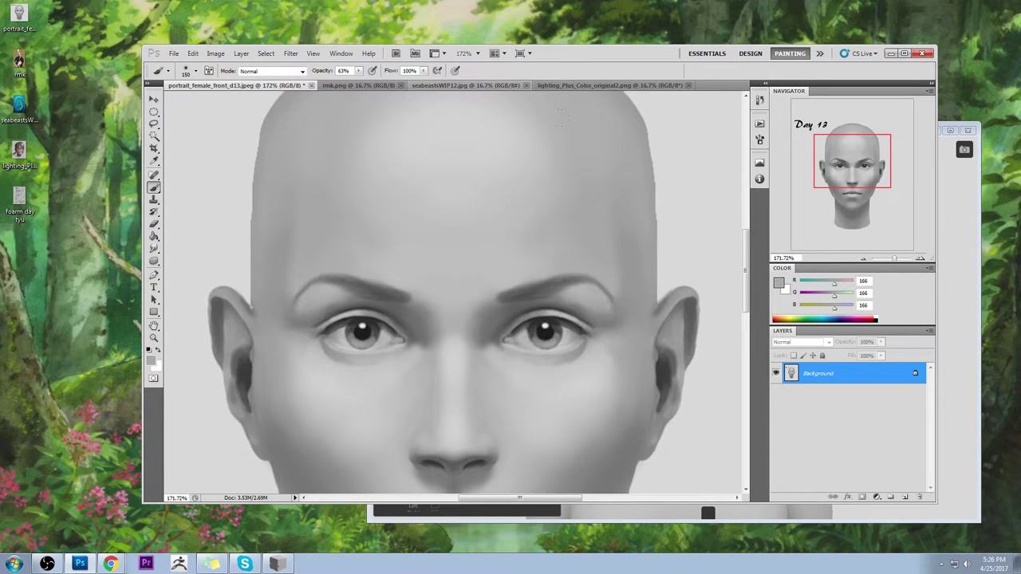
pyautogui.moveTo(614, 229); pyautogui.dragTo(594, 289)
pyautogui.keyDown('alt'); pyautogui.click(630, 279); pyautogui.keyUp('alt')
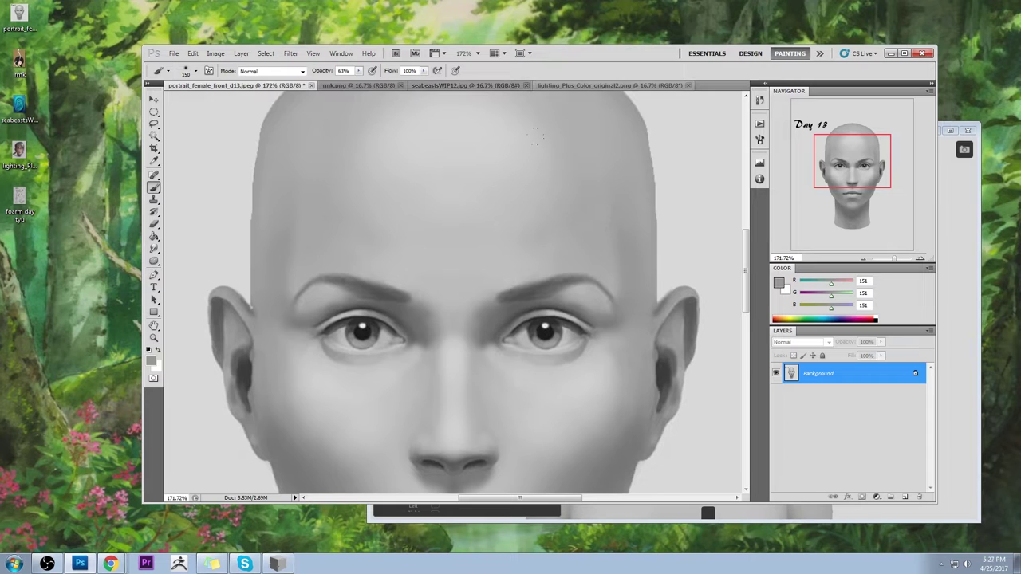
pyautogui.click(271, 70)
pyautogui.click(265, 128)
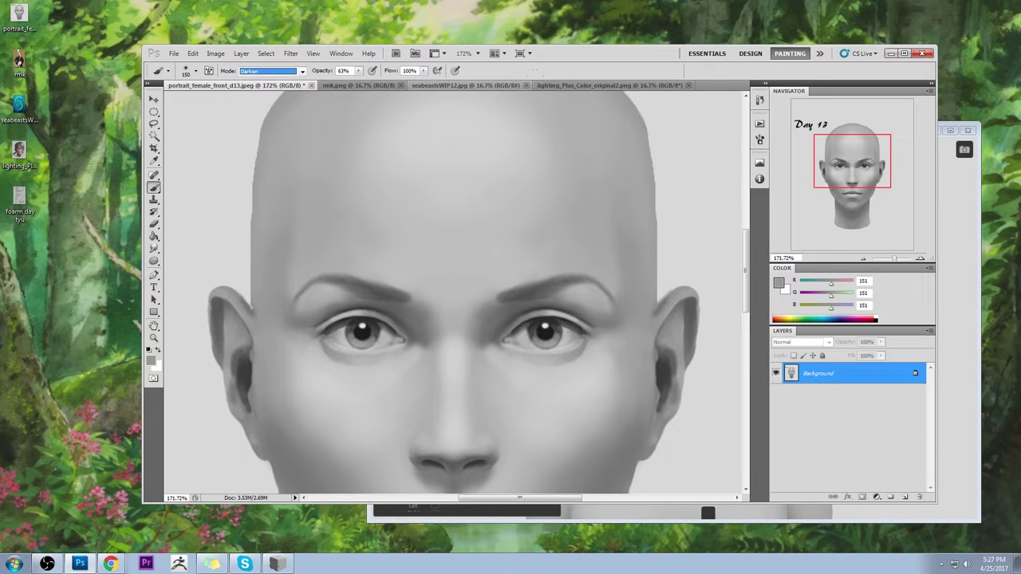
# Step: Darken the left temple shading with a 138 forehead grey, then zoom out to the whole portrait
pyautogui.keyDown('alt'); pyautogui.click(631, 234); pyautogui.keyUp('alt')
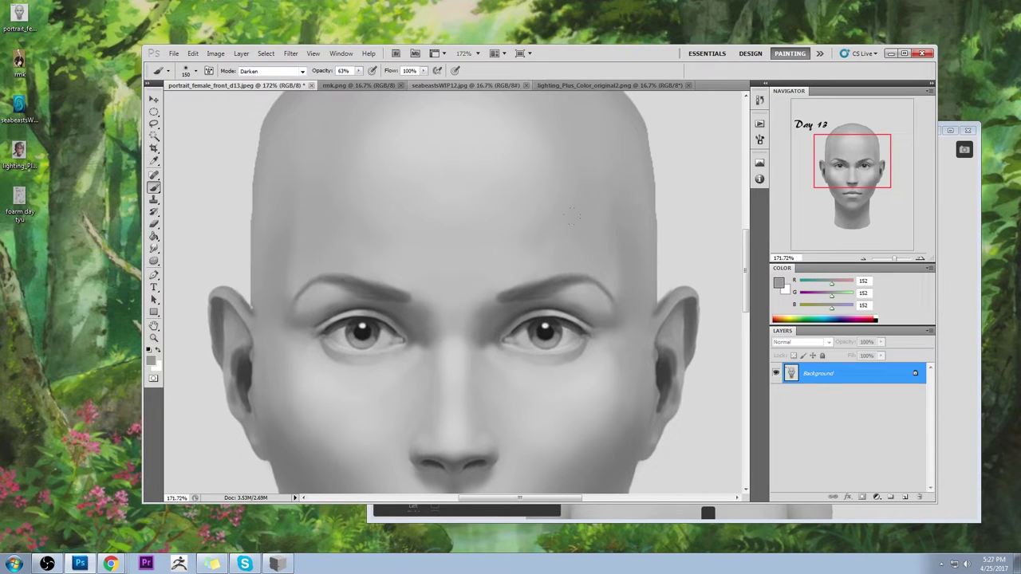
pyautogui.keyDown('alt'); pyautogui.click(616, 315); pyautogui.keyUp('alt')
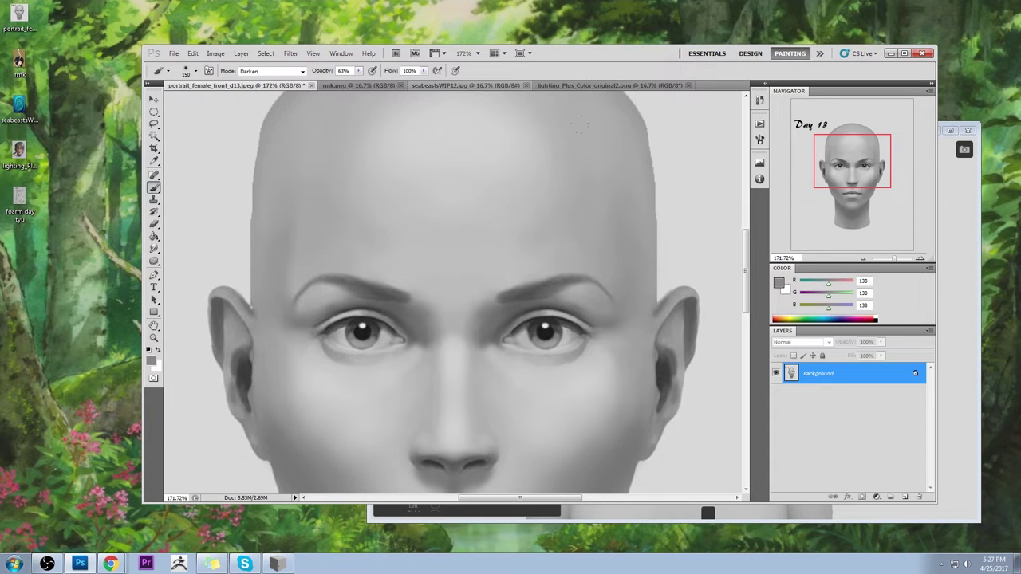
pyautogui.moveTo(291, 262); pyautogui.dragTo(303, 299)
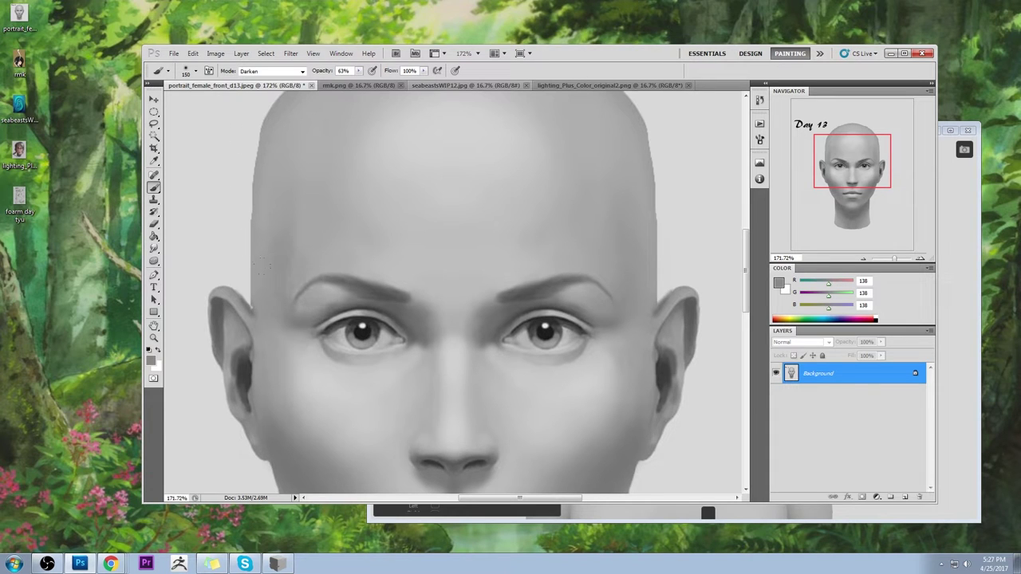
pyautogui.keyDown('alt'); pyautogui.click(272, 207); pyautogui.keyUp('alt')
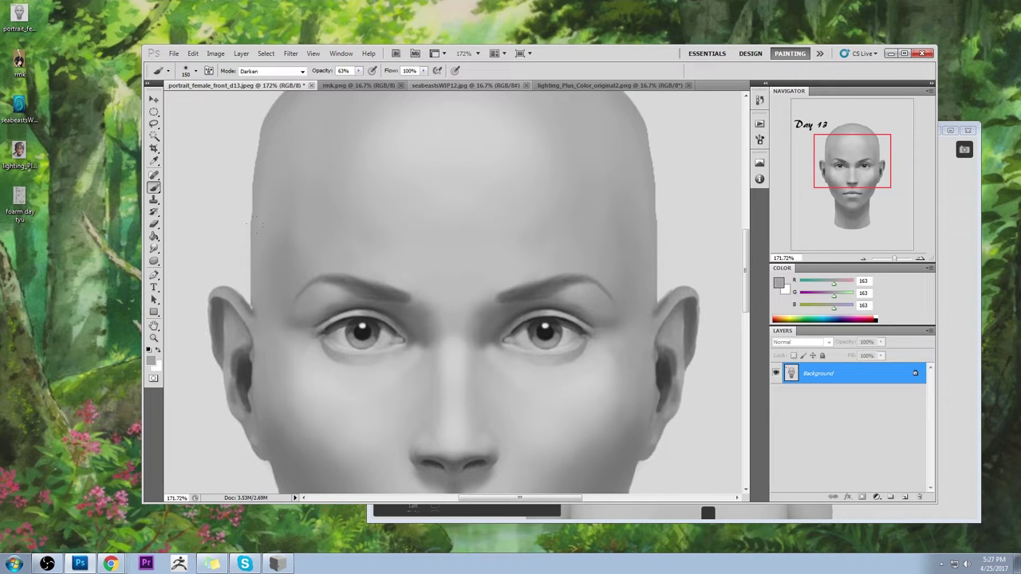
pyautogui.hotkey('ctrl', '0')
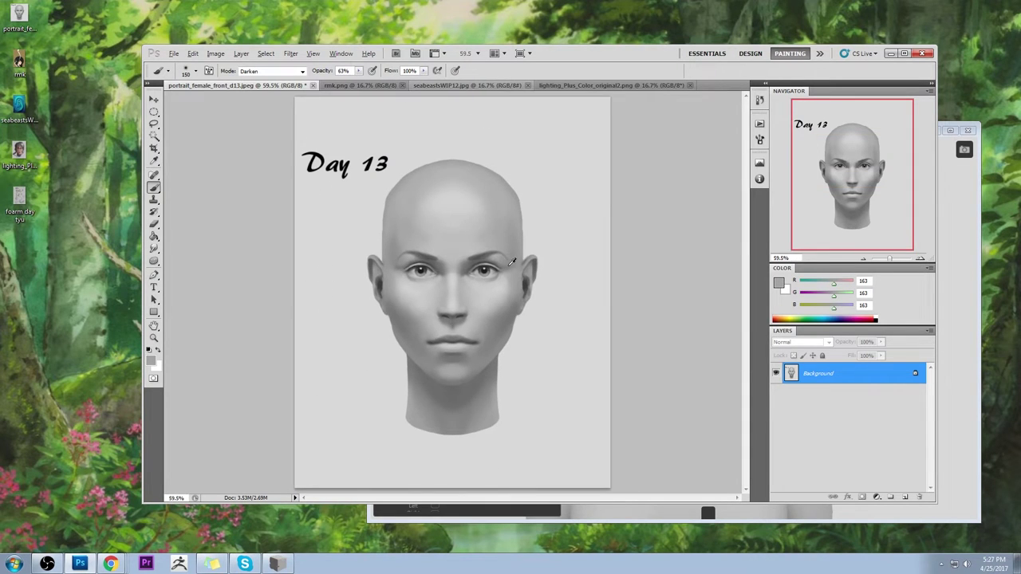
# Step: Lower brush opacity to 46% and sample greys from the right temple and forehead edge
pyautogui.keyDown('alt'); pyautogui.click(507, 265); pyautogui.keyUp('alt')
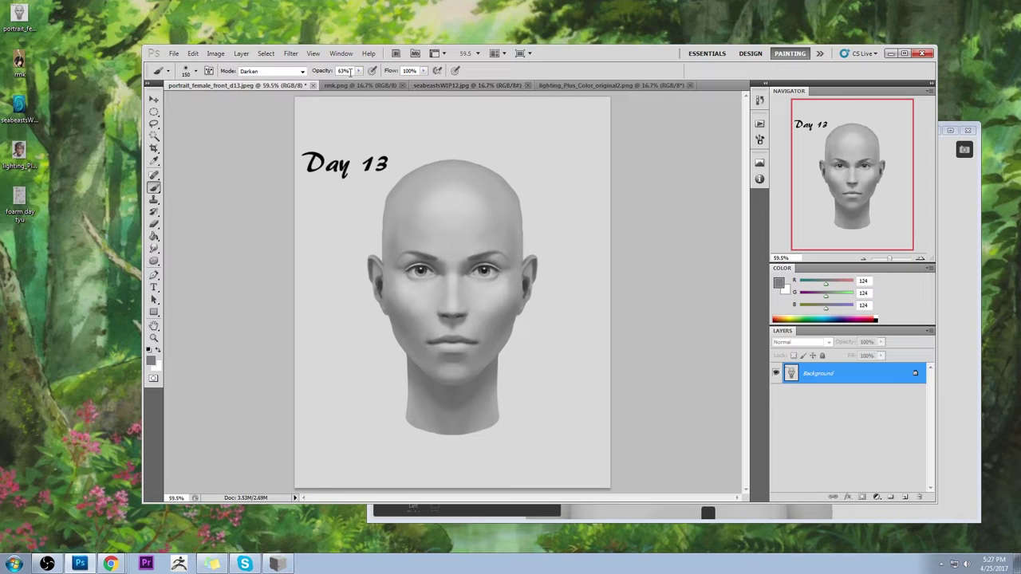
pyautogui.click(359, 71)
pyautogui.moveTo(356, 80); pyautogui.dragTo(348, 81)
pyautogui.click(497, 246)
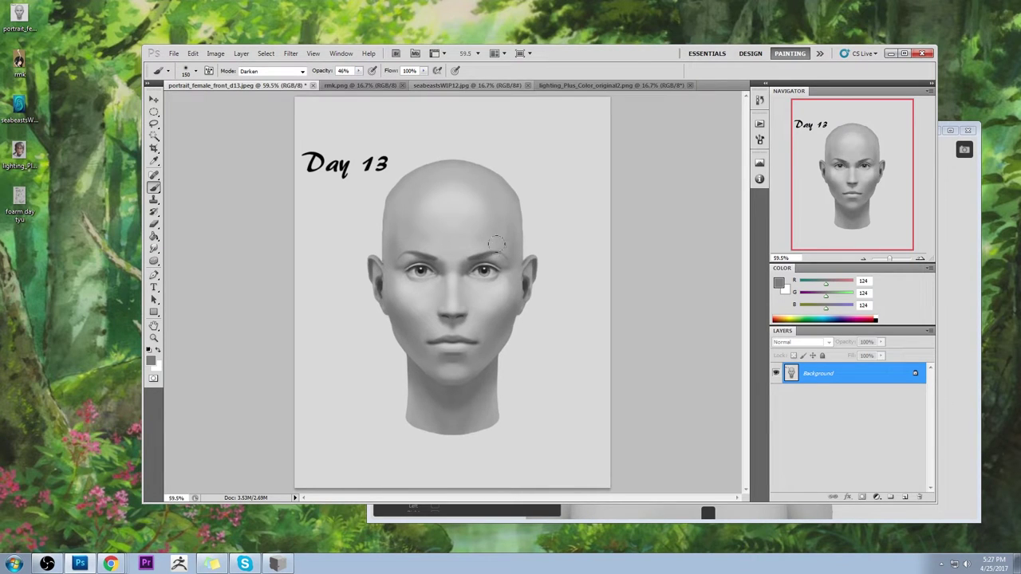
pyautogui.keyDown('alt'); pyautogui.click(391, 235); pyautogui.keyUp('alt')
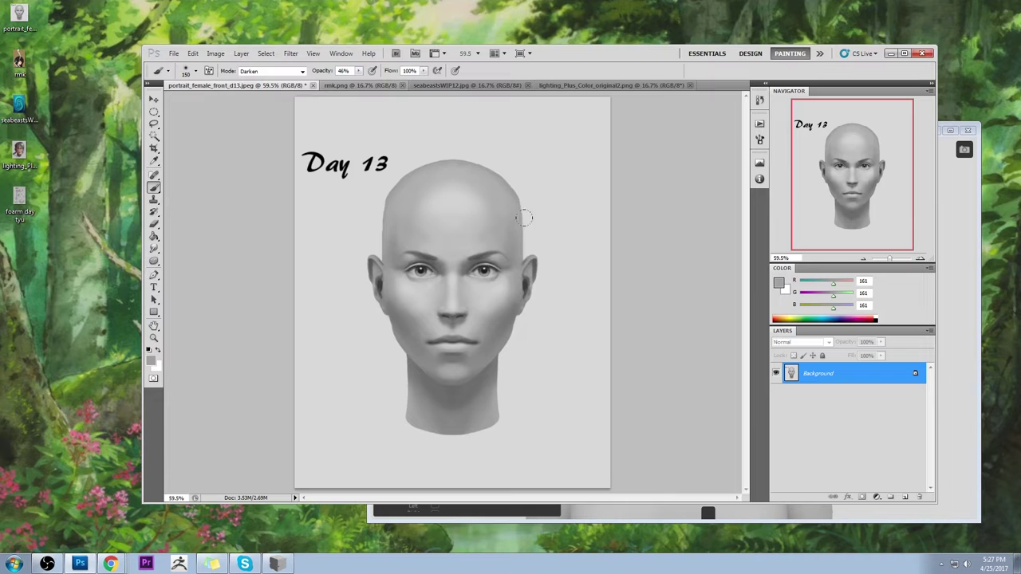
pyautogui.keyDown('alt'); pyautogui.click(511, 257); pyautogui.keyUp('alt')
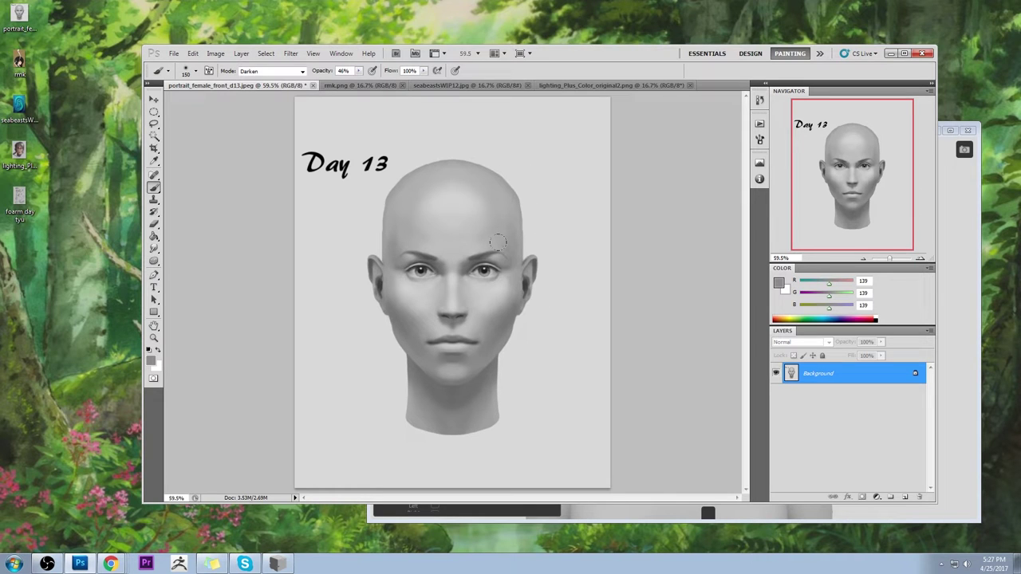
pyautogui.keyDown('alt'); pyautogui.click(392, 244); pyautogui.keyUp('alt')
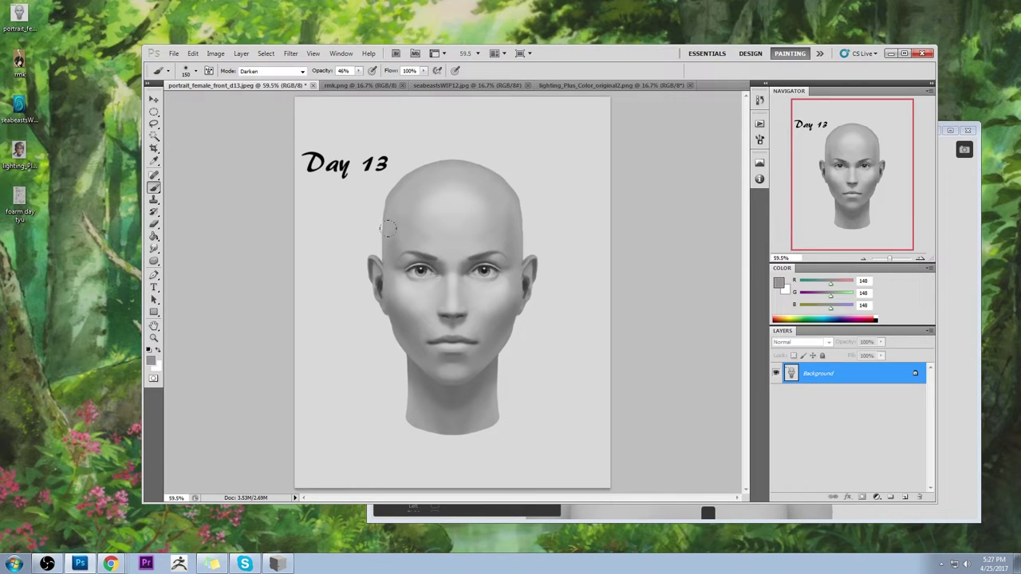
pyautogui.keyDown('alt'); pyautogui.click(504, 241); pyautogui.keyUp('alt')
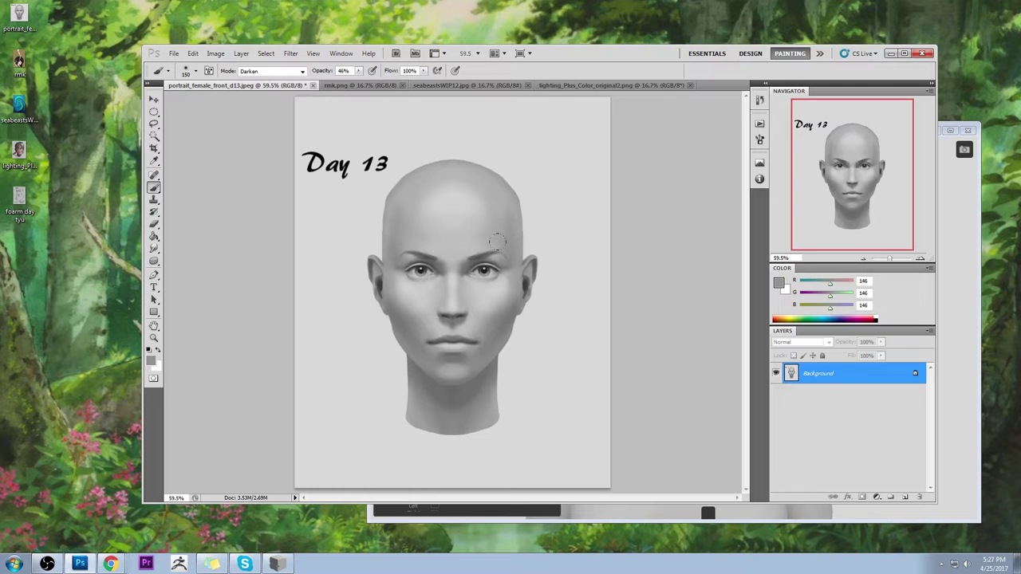
# Step: Set the brush to Normal mode at 68% opacity and sample forehead, temple and brow tones
pyautogui.click(281, 72)
pyautogui.click(263, 81)
pyautogui.moveTo(360, 71); pyautogui.dragTo(375, 83)
pyautogui.keyDown('alt'); pyautogui.click(506, 199); pyautogui.keyUp('alt')
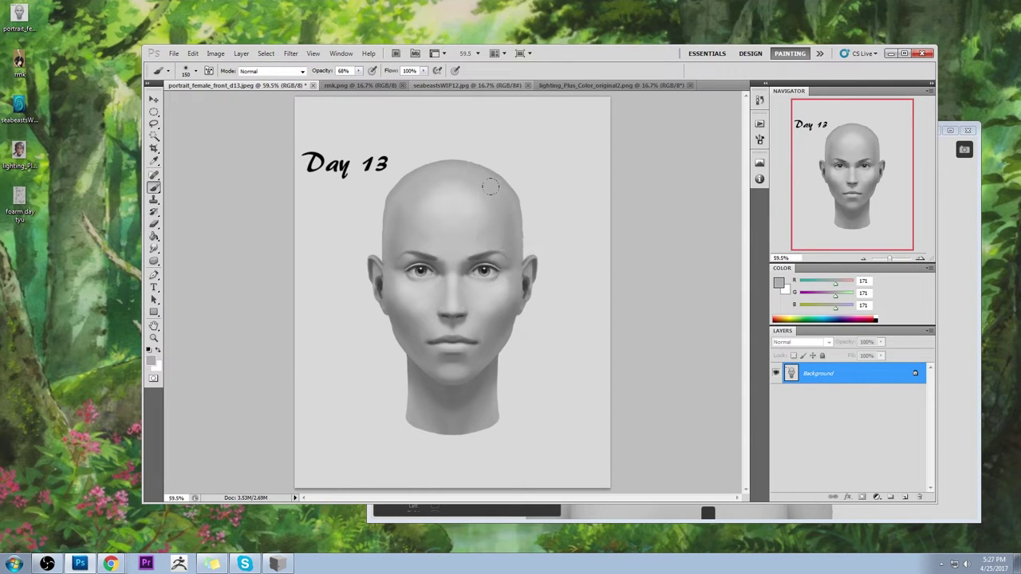
pyautogui.keyDown('alt'); pyautogui.click(519, 221); pyautogui.keyUp('alt')
pyautogui.keyDown('alt'); pyautogui.click(493, 269); pyautogui.keyUp('alt')
pyautogui.keyDown('alt'); pyautogui.click(411, 192); pyautogui.keyUp('alt')
pyautogui.keyDown('alt'); pyautogui.click(380, 251); pyautogui.keyUp('alt')
pyautogui.keyDown('alt'); pyautogui.click(495, 254); pyautogui.keyUp('alt')
pyautogui.moveTo(496, 252); pyautogui.dragTo(500, 252)
# Step: Switch the brush back to Darken and sample cheek and eye-corner greys
pyautogui.press('alt')
pyautogui.keyDown('alt'); pyautogui.click(508, 248); pyautogui.keyUp('alt')
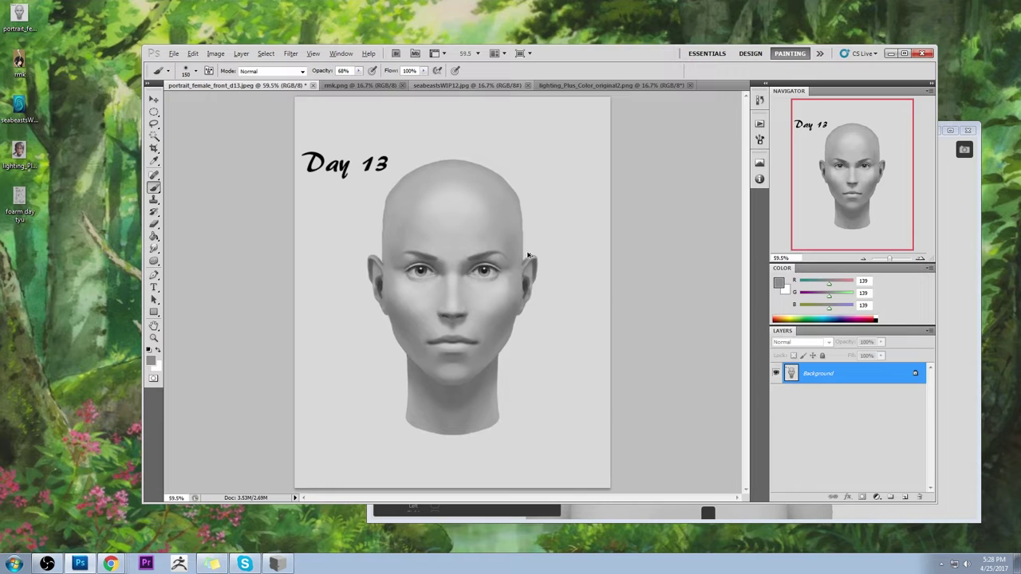
pyautogui.keyDown('alt'); pyautogui.click(401, 273); pyautogui.keyUp('alt')
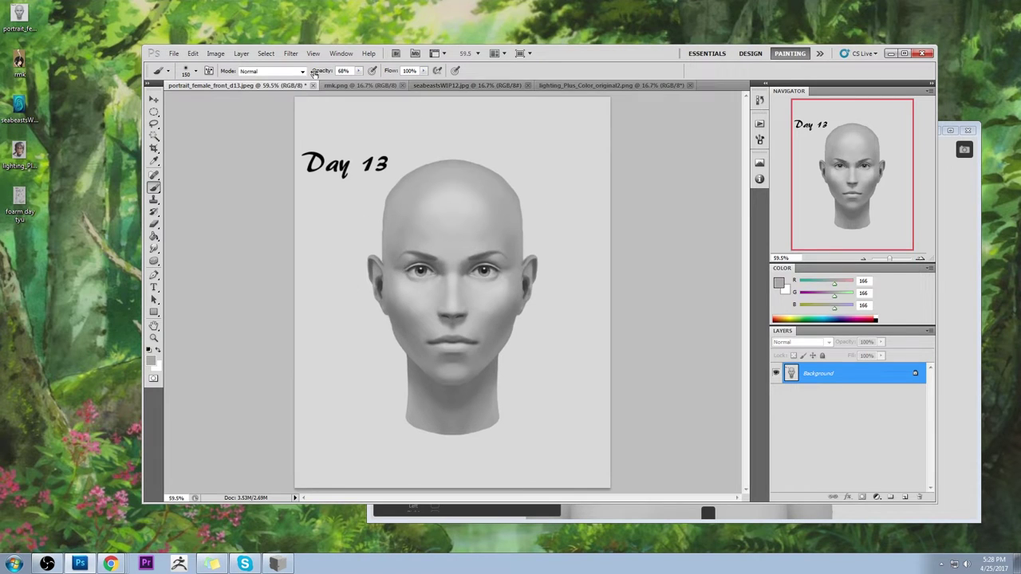
pyautogui.click(302, 71)
pyautogui.click(274, 128)
pyautogui.keyDown('alt'); pyautogui.click(395, 271); pyautogui.keyUp('alt')
pyautogui.keyDown('alt'); pyautogui.click(403, 310); pyautogui.keyUp('alt')
pyautogui.keyDown('alt'); pyautogui.click(496, 271); pyautogui.keyUp('alt')
# Step: Sample dark eye and pupil greys on a rotated view, then reset it and return to Normal mode
pyautogui.press('r')
pyautogui.moveTo(565, 260)
pyautogui.mouseDown()
pyautogui.moveTo(446, 206)
pyautogui.moveTo(429, 209)
pyautogui.mouseUp()
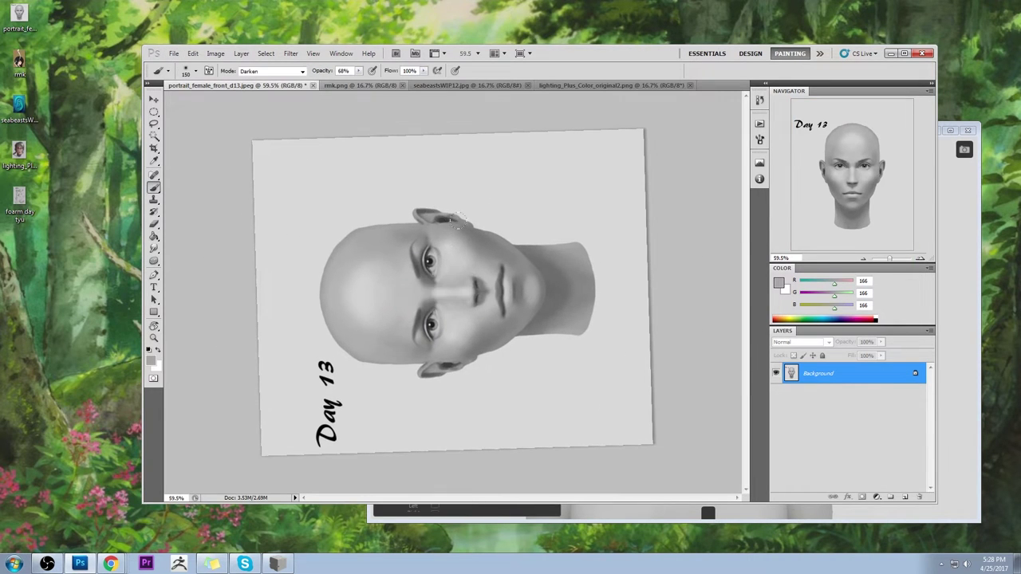
pyautogui.moveTo(472, 234)
pyautogui.mouseDown()
pyautogui.moveTo(434, 245)
pyautogui.moveTo(378, 230)
pyautogui.moveTo(486, 238)
pyautogui.mouseUp()
pyautogui.press('Escape')
pyautogui.click(280, 72)
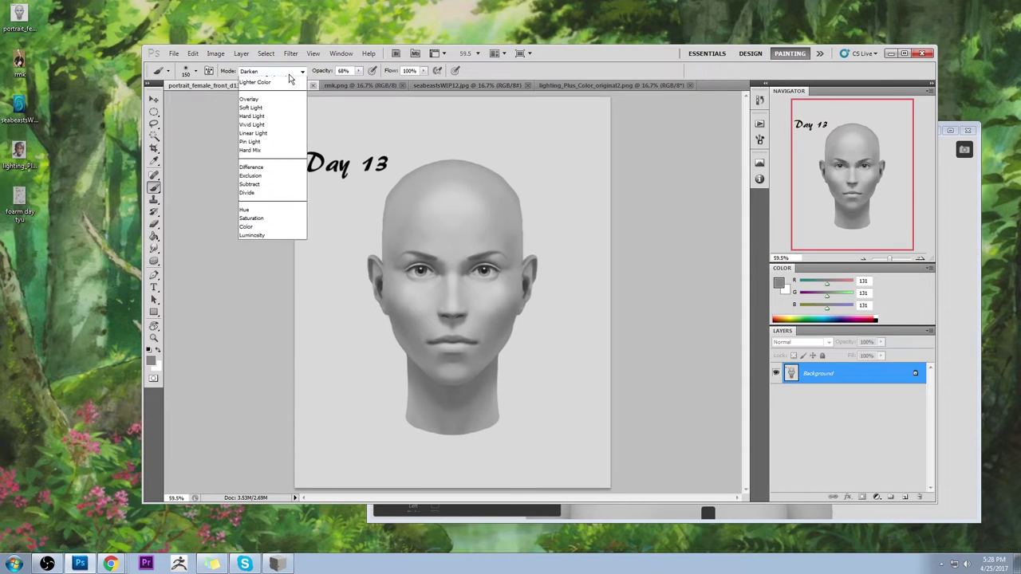
pyautogui.click(256, 78)
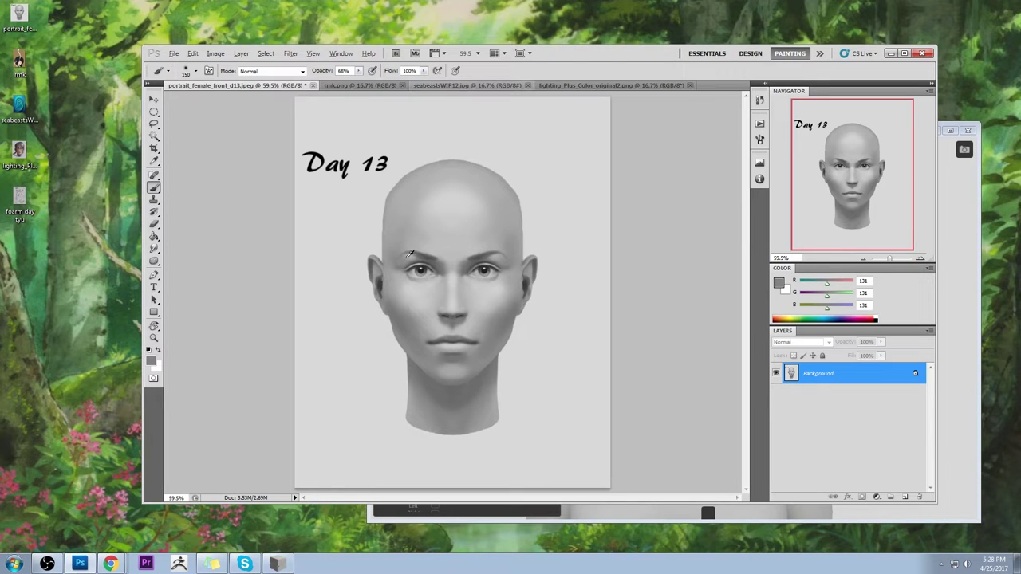
pyautogui.moveTo(502, 263)
pyautogui.mouseDown()
pyautogui.moveTo(501, 228)
pyautogui.moveTo(492, 274)
pyautogui.moveTo(504, 303)
pyautogui.moveTo(511, 234)
pyautogui.moveTo(499, 270)
pyautogui.mouseUp()
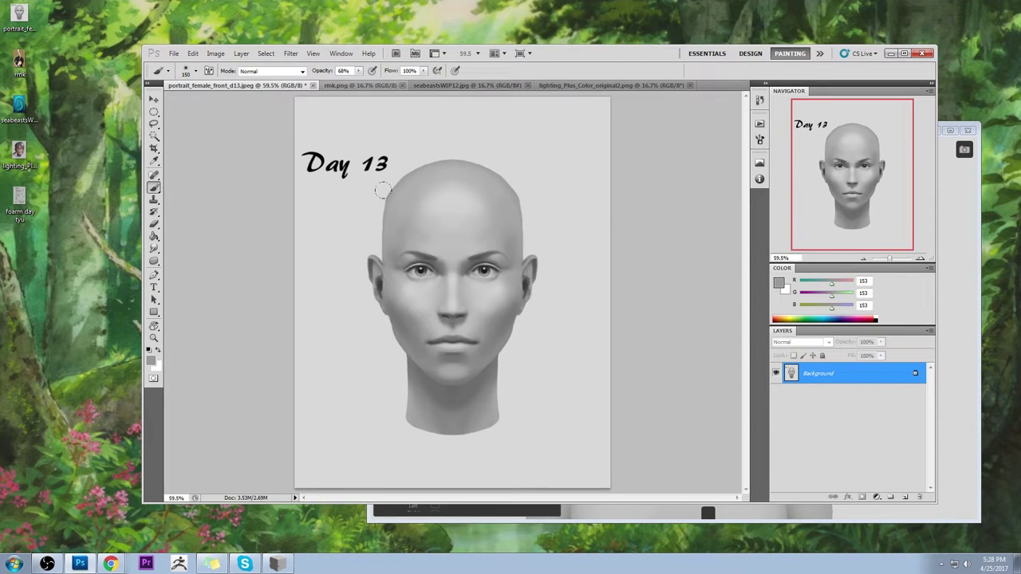
pyautogui.keyDown('alt'); pyautogui.click(421, 269); pyautogui.keyUp('alt')
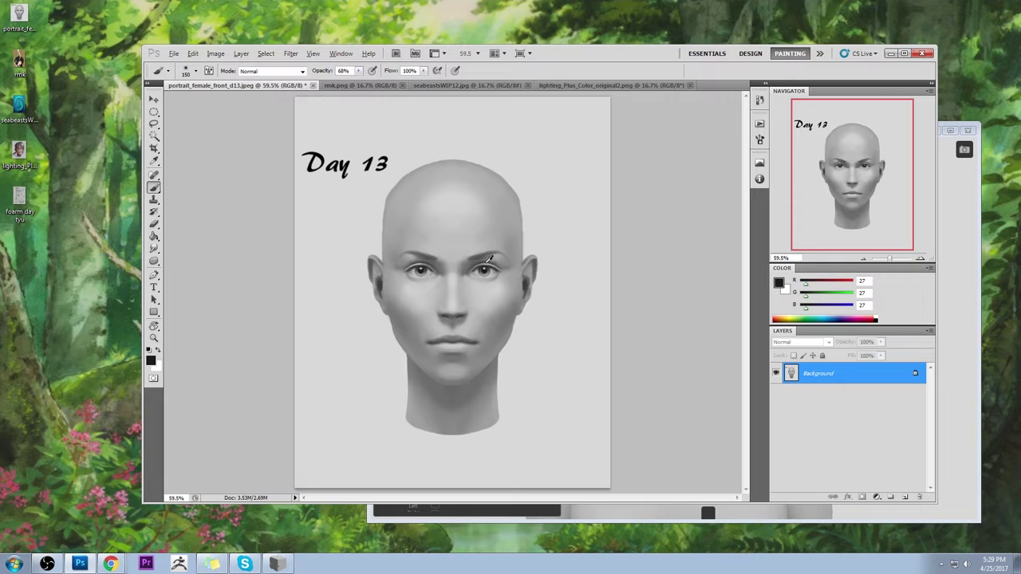
pyautogui.keyDown('alt'); pyautogui.moveTo(485, 255); pyautogui.dragTo(443, 256); pyautogui.keyUp('alt')
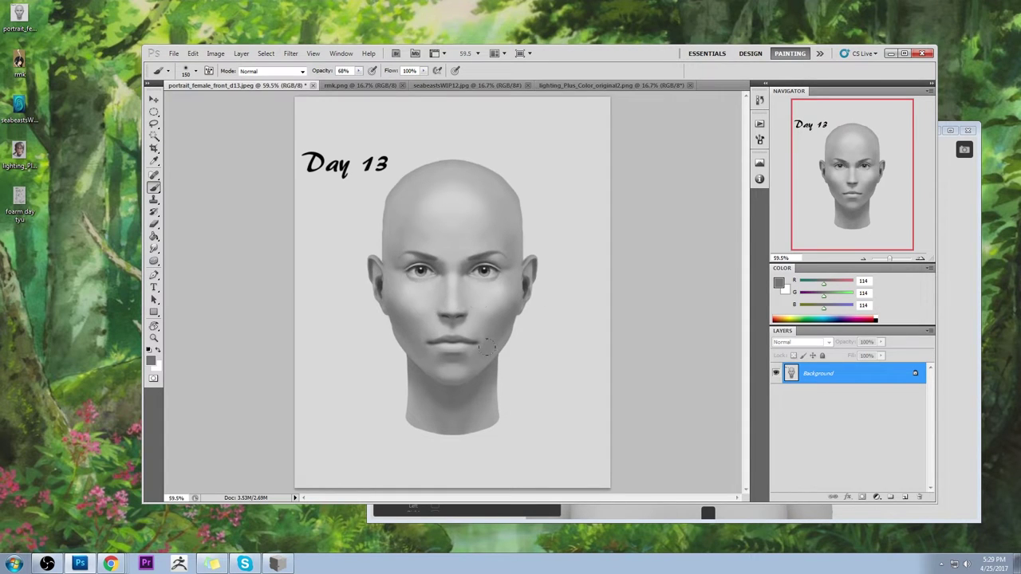
# Step: Switch to the Smudge Tool and look through its brush tip presets
pyautogui.click(154, 248)
pyautogui.click(203, 270)
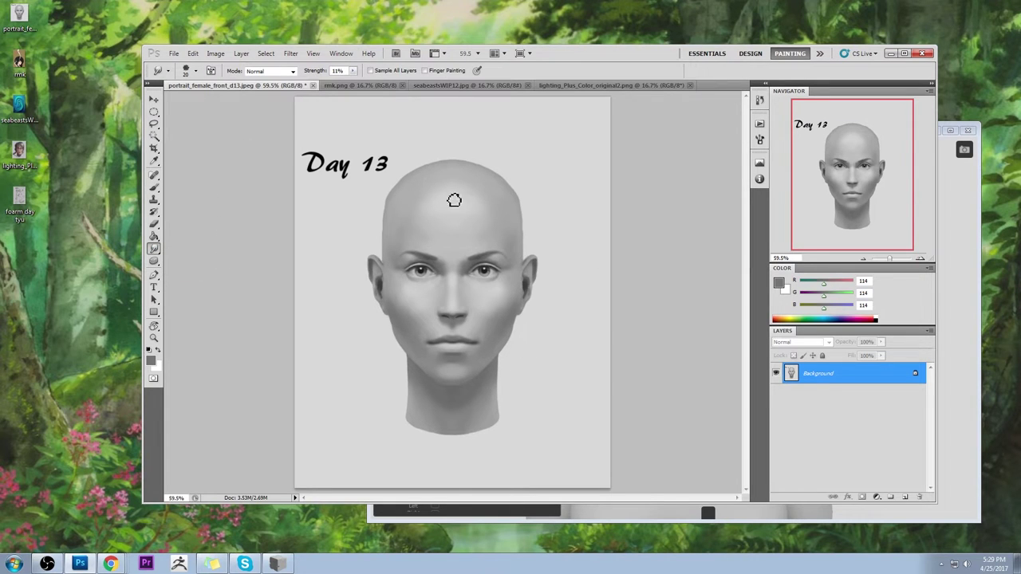
pyautogui.rightClick(455, 201)
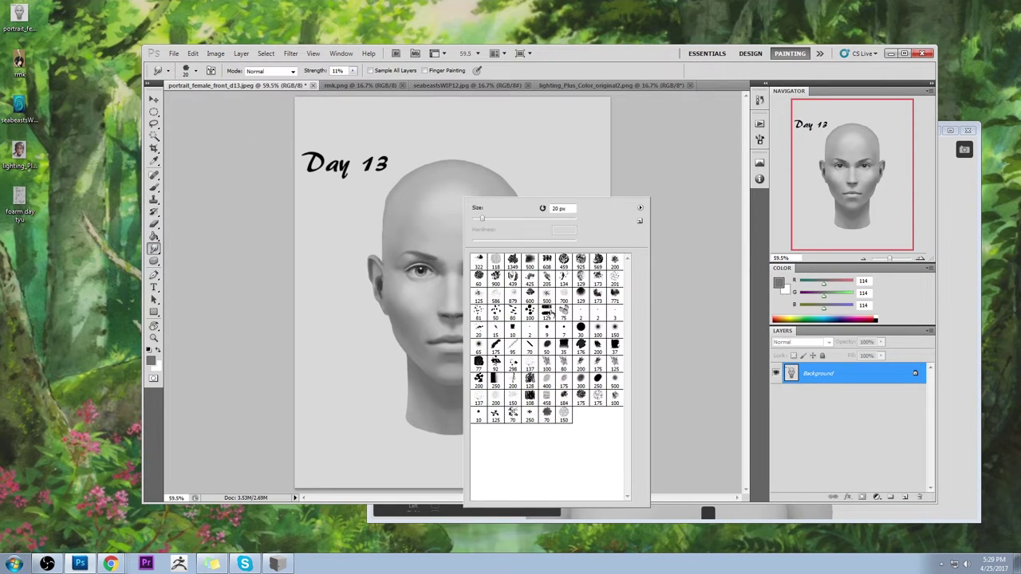
pyautogui.rightClick(499, 419)
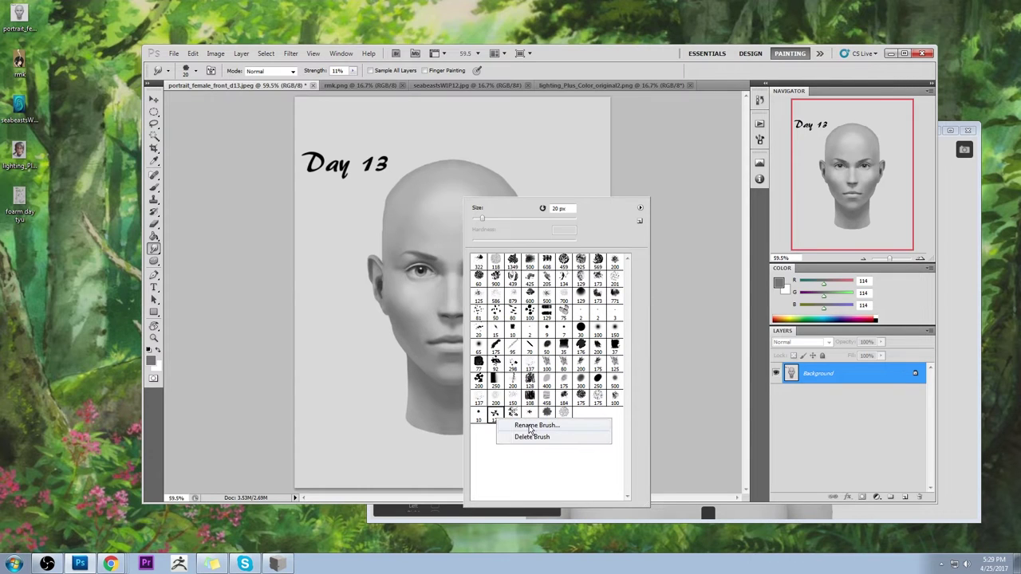
pyautogui.click(532, 425)
pyautogui.click(799, 229)
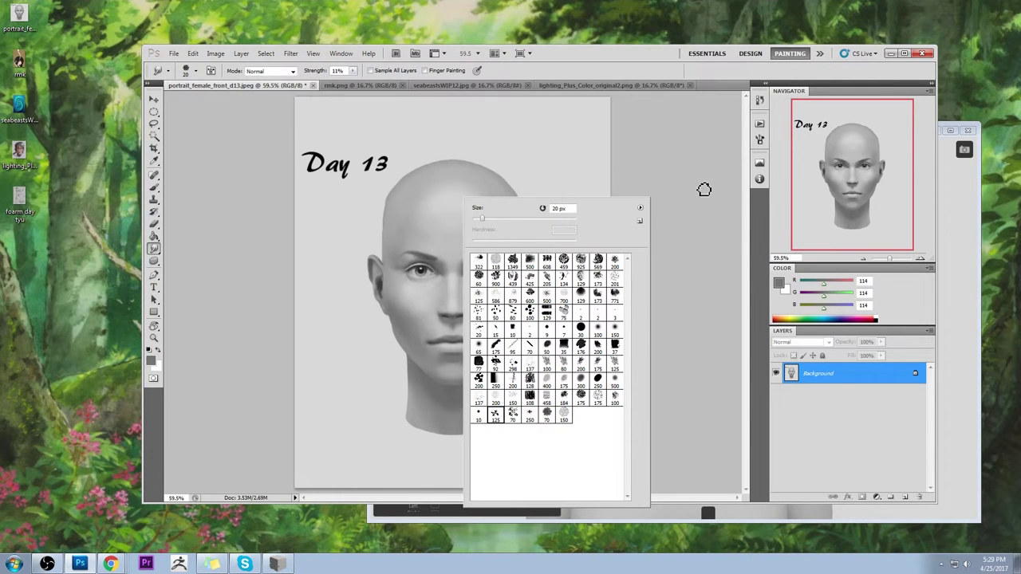
pyautogui.press('Escape')
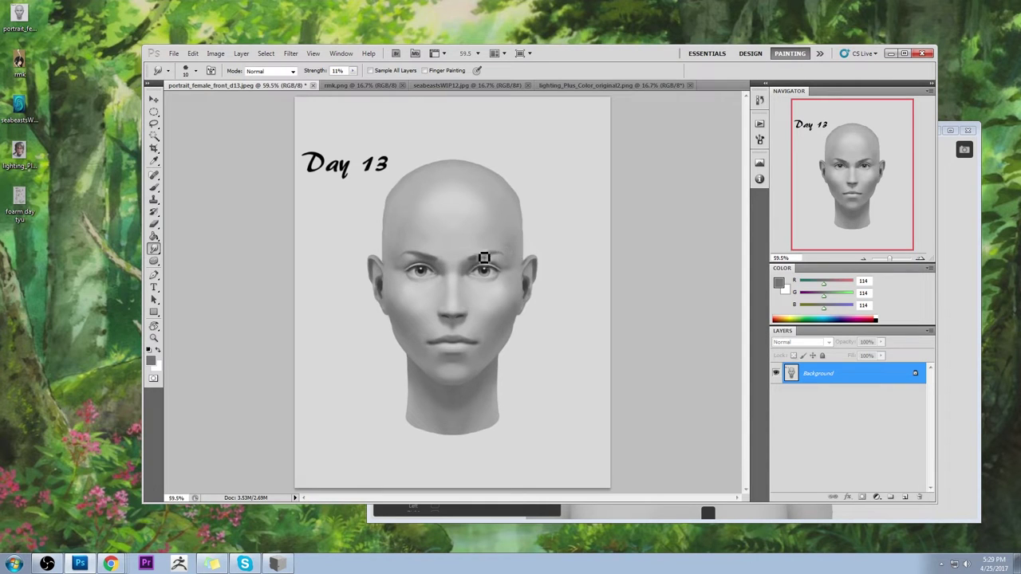
# Step: Smudge the brows with a 9–20 px brush, then zoom to 126% on the face
pyautogui.press(']')
pyautogui.press(']')
pyautogui.hotkey('ctrl', '+')
pyautogui.hotkey('ctrl', '+')
pyautogui.press('[')
pyautogui.press('[')
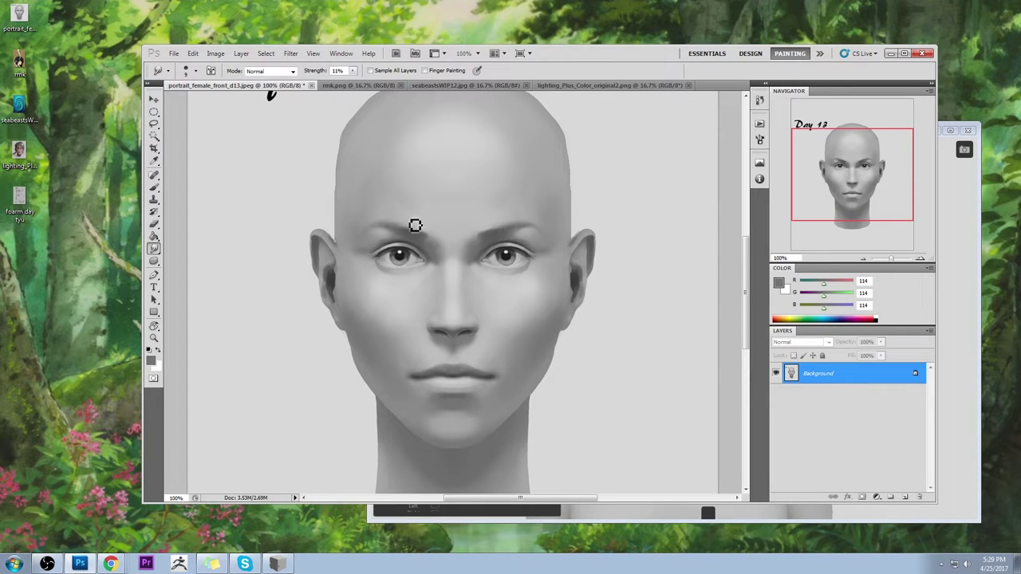
pyautogui.hotkey('ctrl', '0')
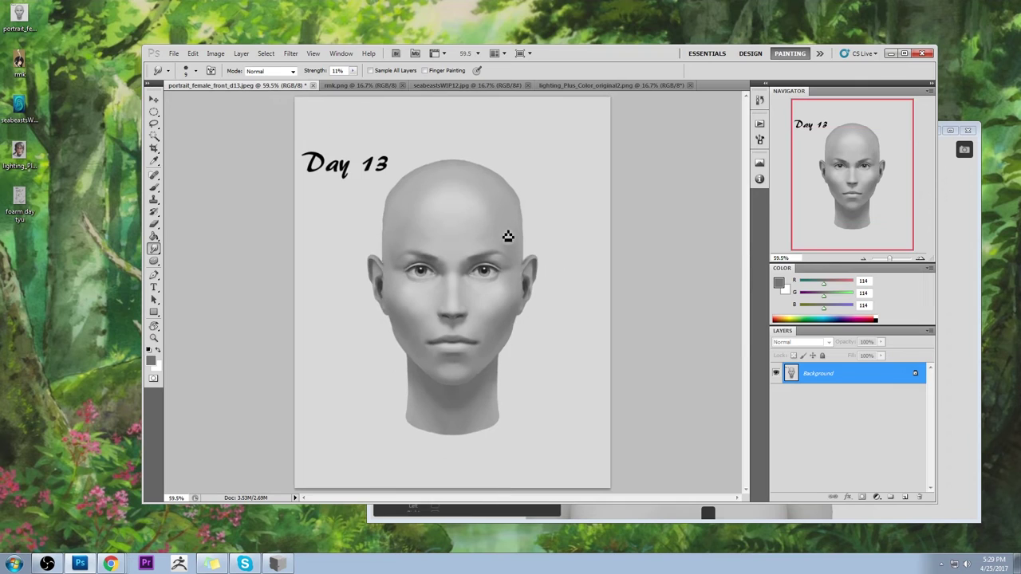
pyautogui.press('b')
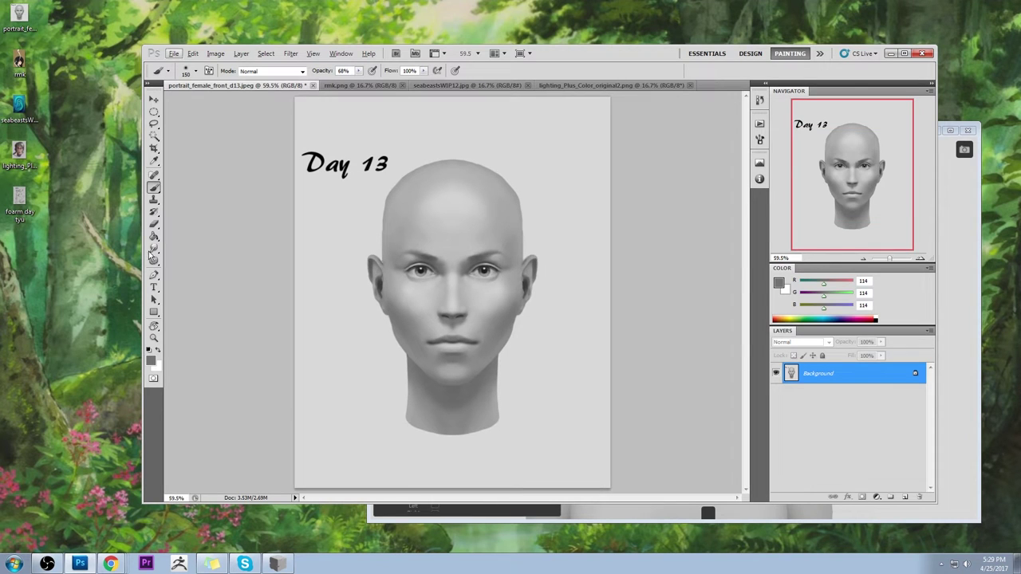
pyautogui.click(154, 250)
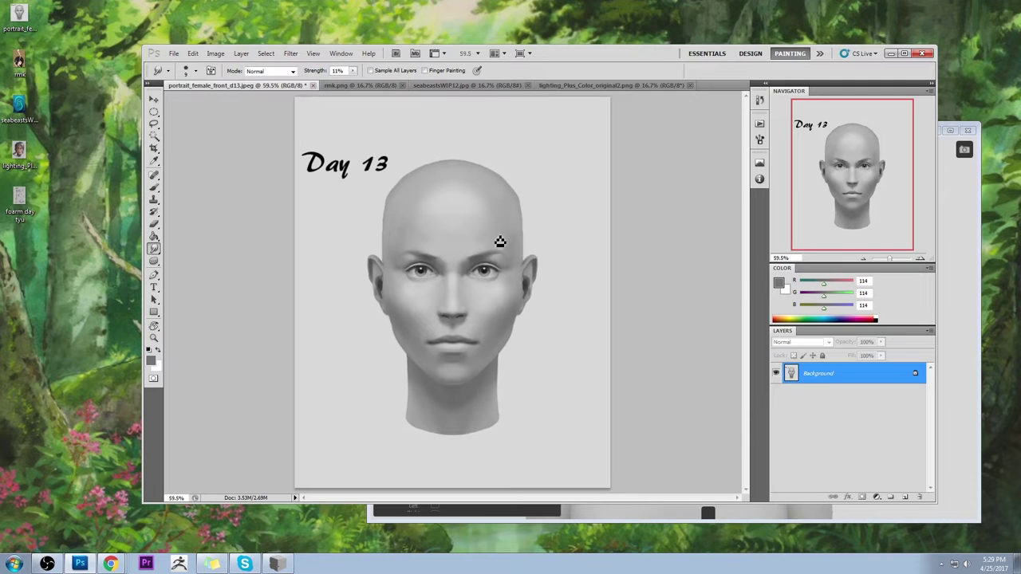
pyautogui.press(']')
pyautogui.press(']')
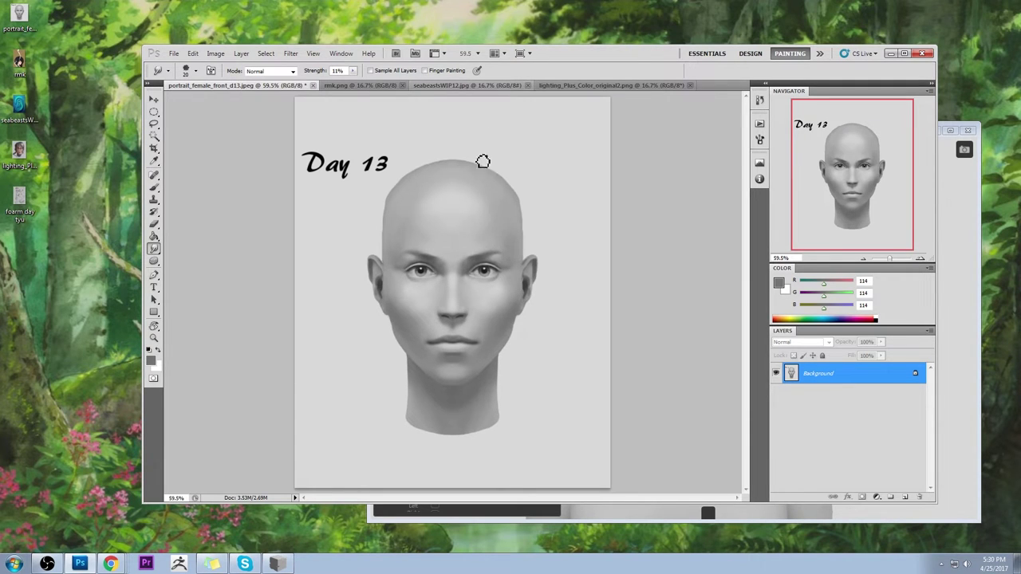
pyautogui.press('[')
pyautogui.press('[')
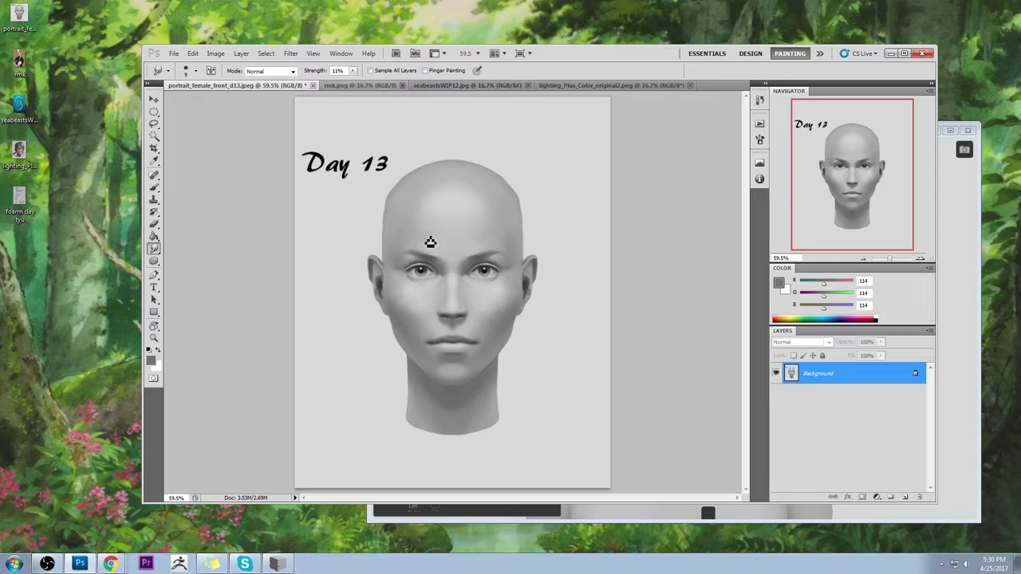
pyautogui.press('z')
pyautogui.moveTo(560, 309); pyautogui.dragTo(559, 307)
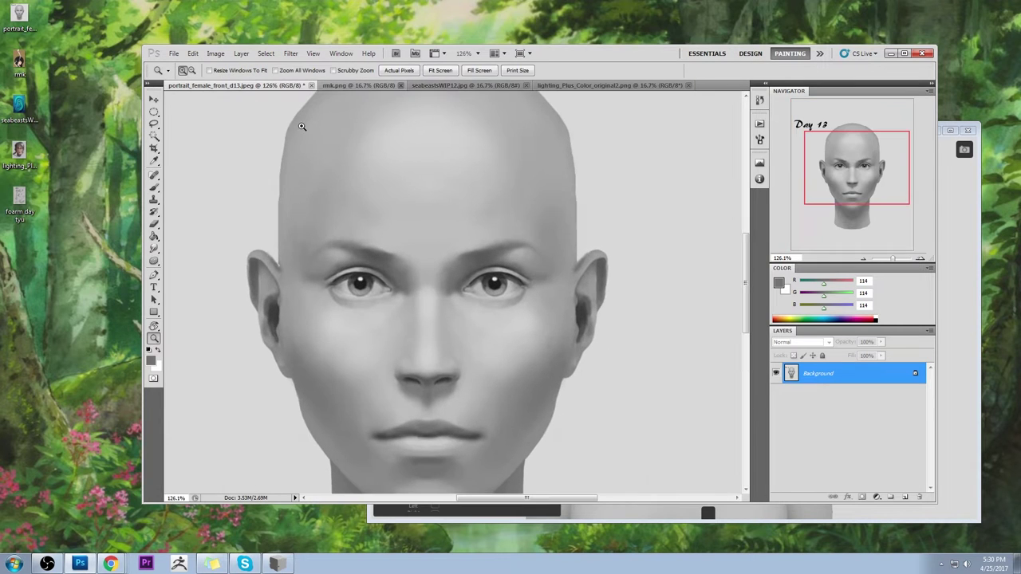
# Step: Set the brush to 36% opacity and try test strokes beside the head
pyautogui.press('b')
pyautogui.keyDown('alt'); pyautogui.click(365, 239); pyautogui.keyUp('alt')
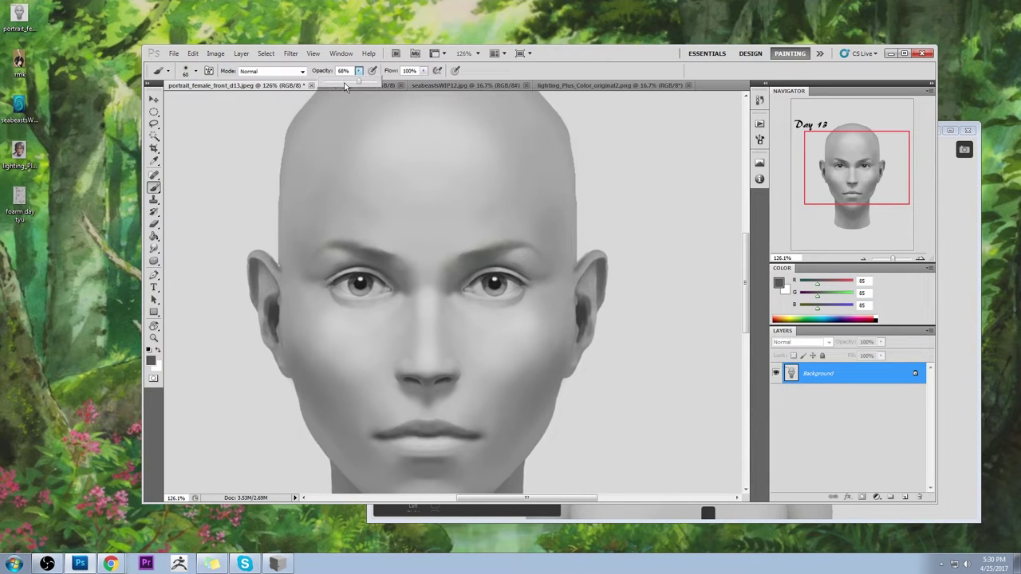
pyautogui.moveTo(344, 86); pyautogui.dragTo(339, 81)
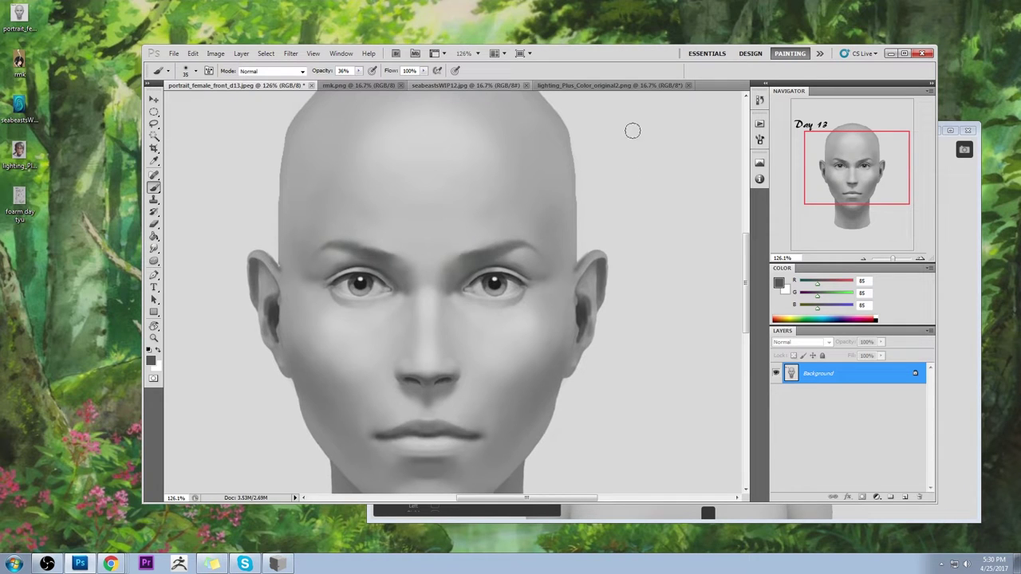
pyautogui.moveTo(614, 177); pyautogui.dragTo(622, 197)
pyautogui.moveTo(695, 177); pyautogui.dragTo(684, 182)
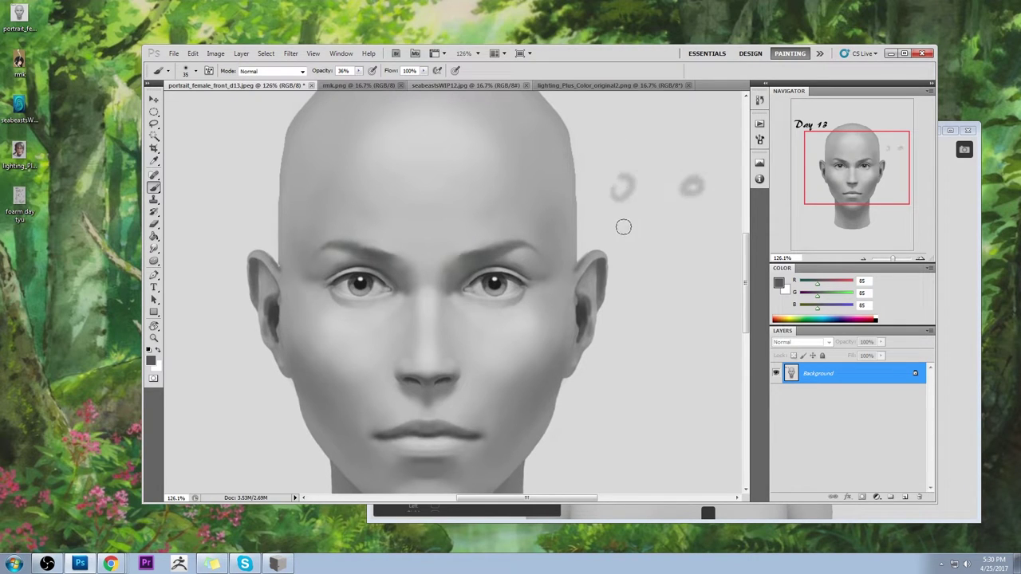
pyautogui.moveTo(619, 226)
pyautogui.mouseDown()
pyautogui.moveTo(688, 185)
pyautogui.moveTo(622, 215)
pyautogui.moveTo(689, 192)
pyautogui.moveTo(625, 230)
pyautogui.moveTo(671, 196)
pyautogui.moveTo(634, 229)
pyautogui.moveTo(627, 191)
pyautogui.moveTo(626, 237)
pyautogui.moveTo(693, 184)
pyautogui.moveTo(619, 237)
pyautogui.moveTo(694, 172)
pyautogui.moveTo(628, 224)
pyautogui.mouseUp()
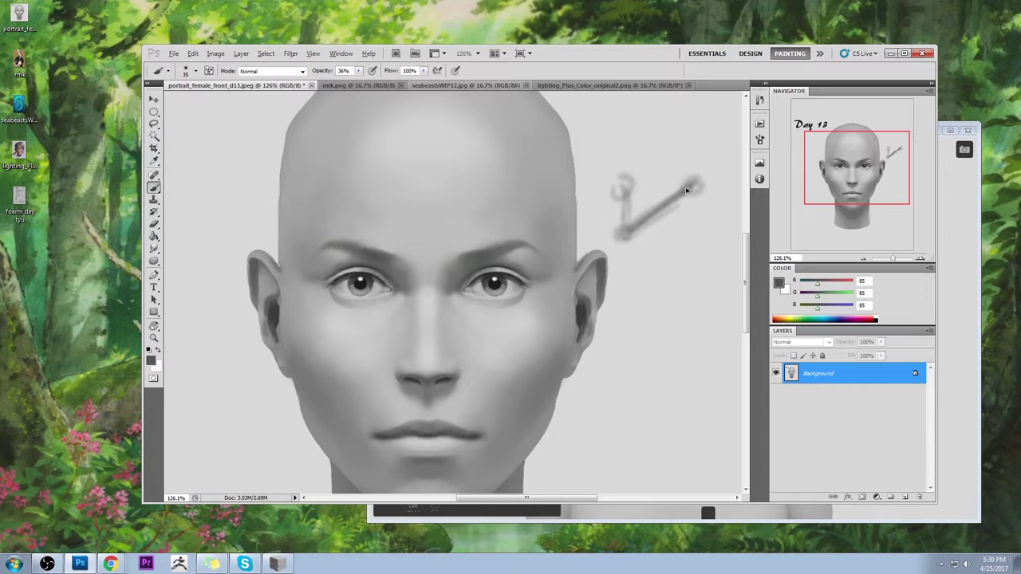
# Step: Undo the stray test strokes, sample a 171 light skin grey, and fit the page on screen
pyautogui.hotkey('ctrl', 'alt', 'z')
pyautogui.hotkey('ctrl', 'alt', 'z')
pyautogui.hotkey('ctrl', 'alt', 'z')
pyautogui.hotkey('ctrl', 'alt', 'z')
pyautogui.hotkey('ctrl', 'alt', 'z')
pyautogui.hotkey('ctrl', 'alt', 'z')
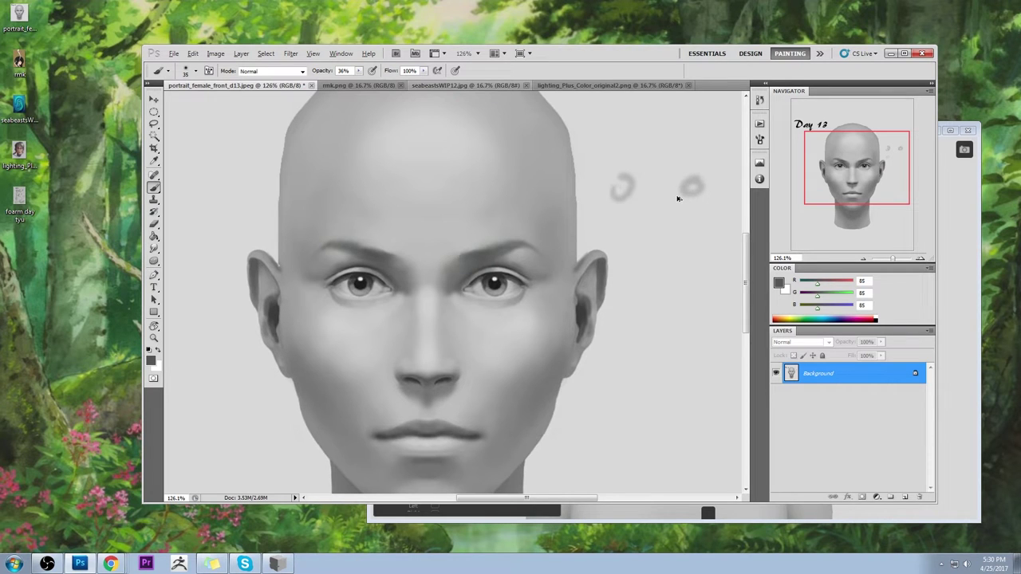
pyautogui.hotkey('ctrl', 'alt', 'z')
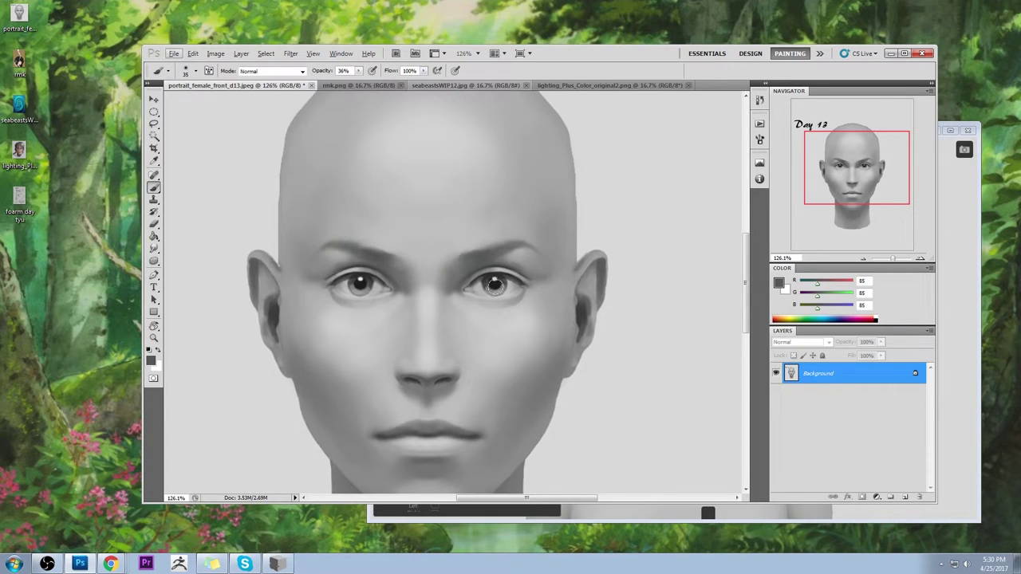
pyautogui.keyDown('alt'); pyautogui.click(495, 284); pyautogui.keyUp('alt')
pyautogui.keyDown('alt'); pyautogui.click(361, 281); pyautogui.keyUp('alt')
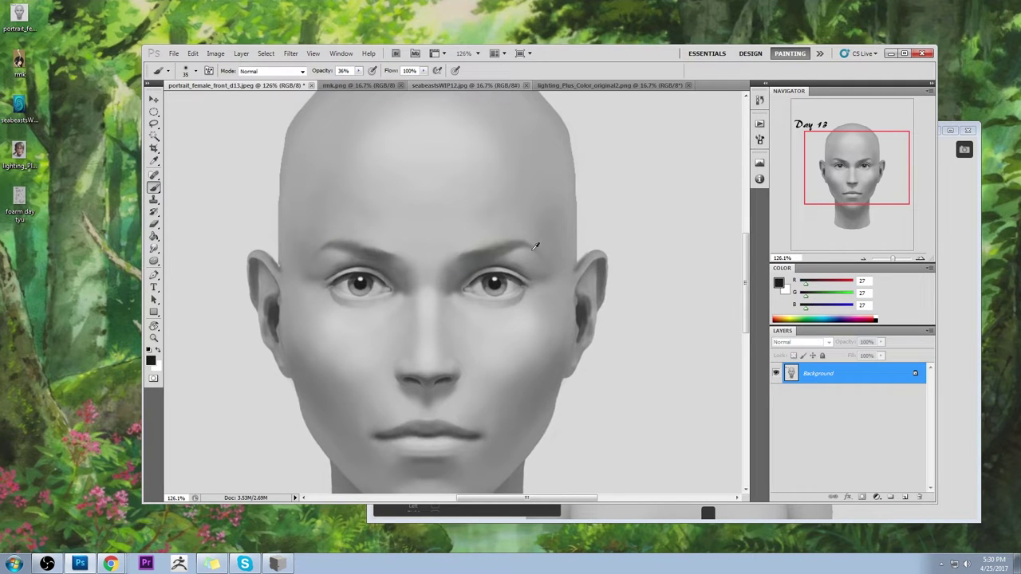
pyautogui.keyDown('alt'); pyautogui.click(478, 263); pyautogui.keyUp('alt')
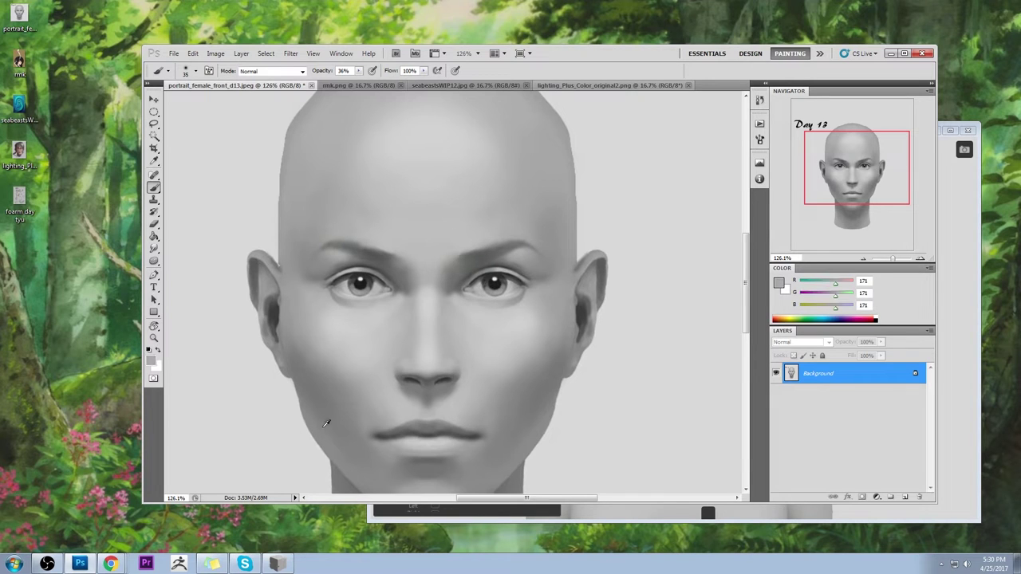
pyautogui.hotkey('ctrl', '0')
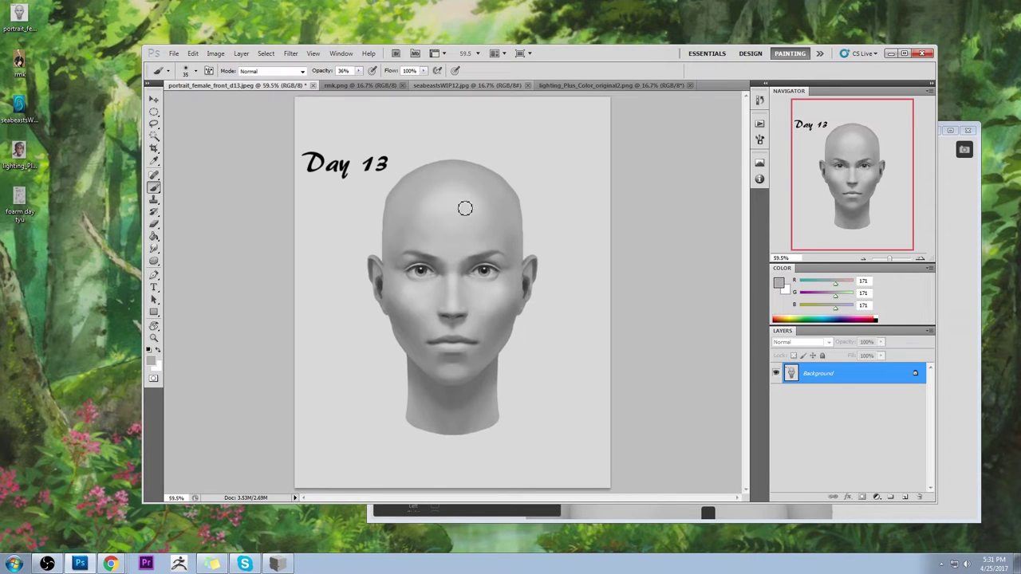
# Step: Sample the eye's dark grey as paint colour and nudge the program window slightly
pyautogui.keyDown('alt'); pyautogui.click(484, 269); pyautogui.keyUp('alt')
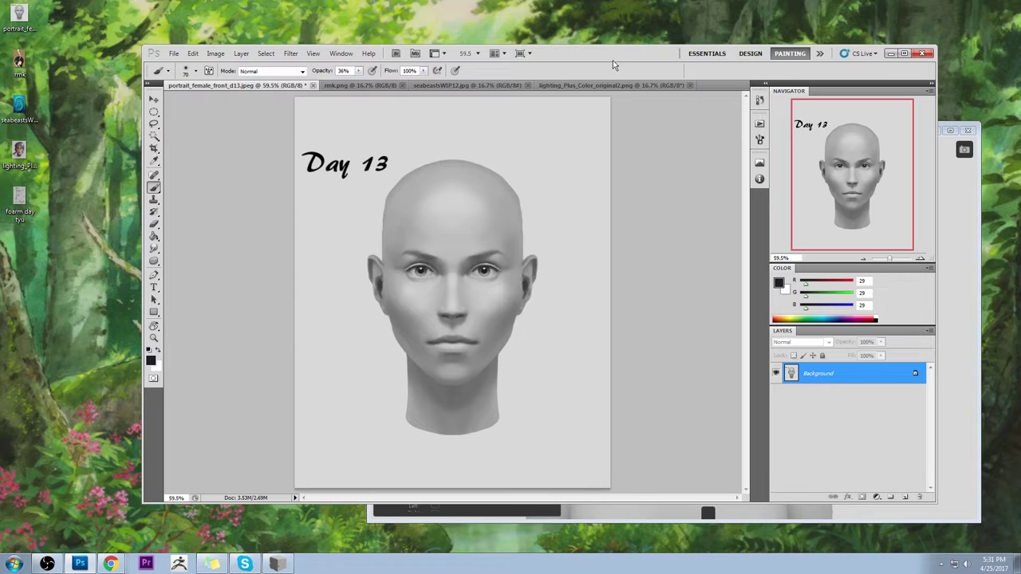
pyautogui.moveTo(608, 59); pyautogui.dragTo(599, 52)
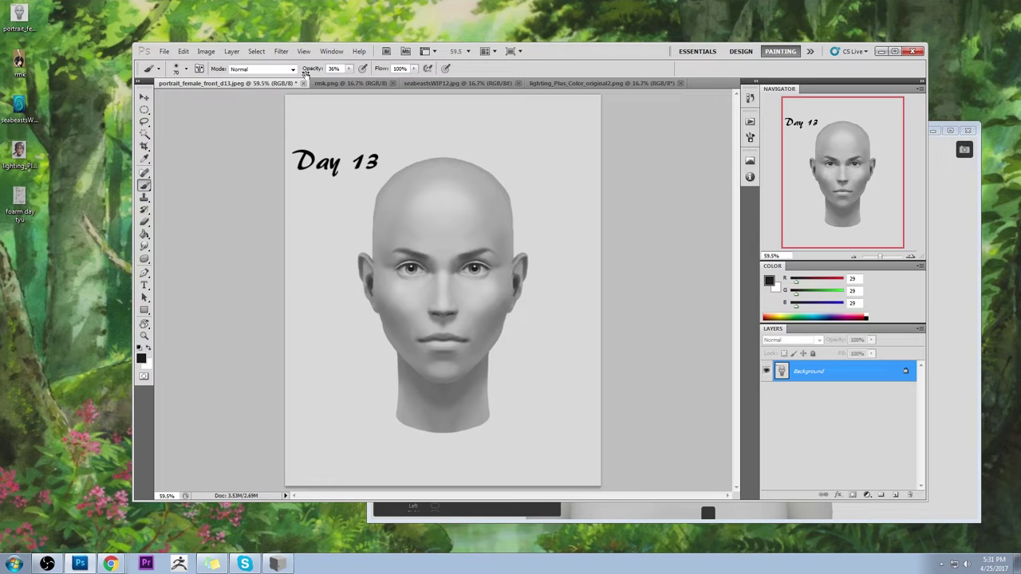
pyautogui.click(281, 51)
pyautogui.press('Escape')
# Step: Open Liquify with Ctrl+Shift+X and shrink the warp brush to about 107
pyautogui.hotkey('ctrl', 'shift', 'x')
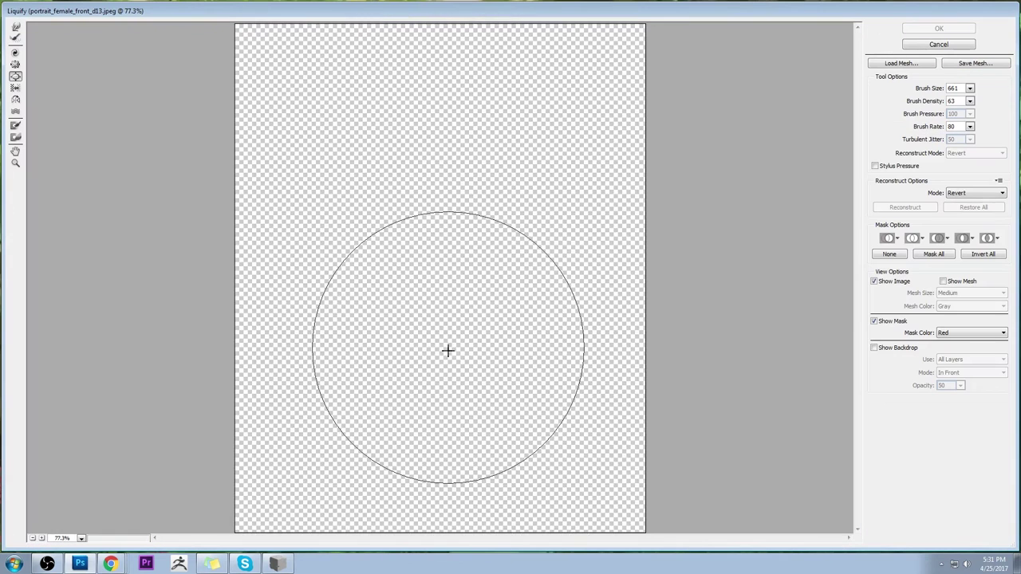
pyautogui.click(970, 87)
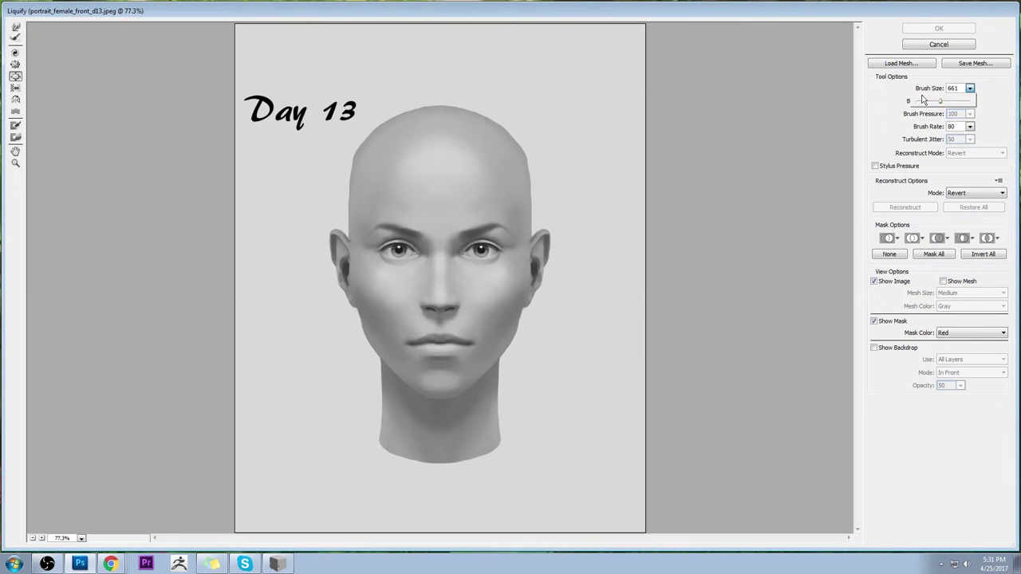
pyautogui.moveTo(923, 99); pyautogui.dragTo(925, 101)
pyautogui.press('[')
pyautogui.press('[')
pyautogui.press('[')
pyautogui.press('[')
pyautogui.press('[')
pyautogui.press('[')
pyautogui.press('[')
pyautogui.press('[')
pyautogui.press('[')
pyautogui.press('[')
pyautogui.click(489, 284)
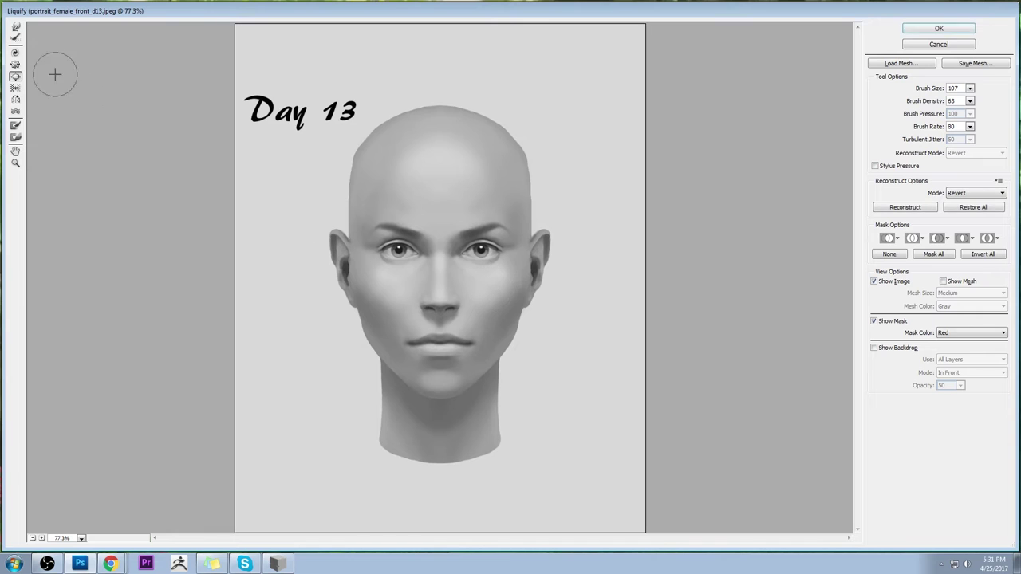
pyautogui.hotkey('ctrl', 'z')
# Step: Push the nose into a new shape with Forward Warp at 136 and apply it
pyautogui.press('w')
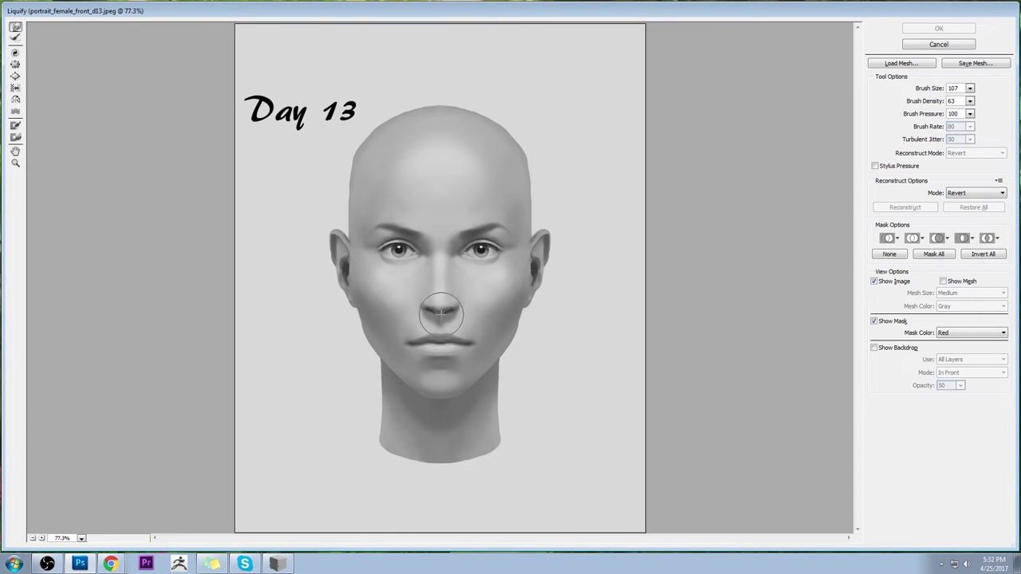
pyautogui.click(441, 313)
pyautogui.hotkey('ctrl', 'z')
pyautogui.moveTo(437, 304); pyautogui.dragTo(473, 305)
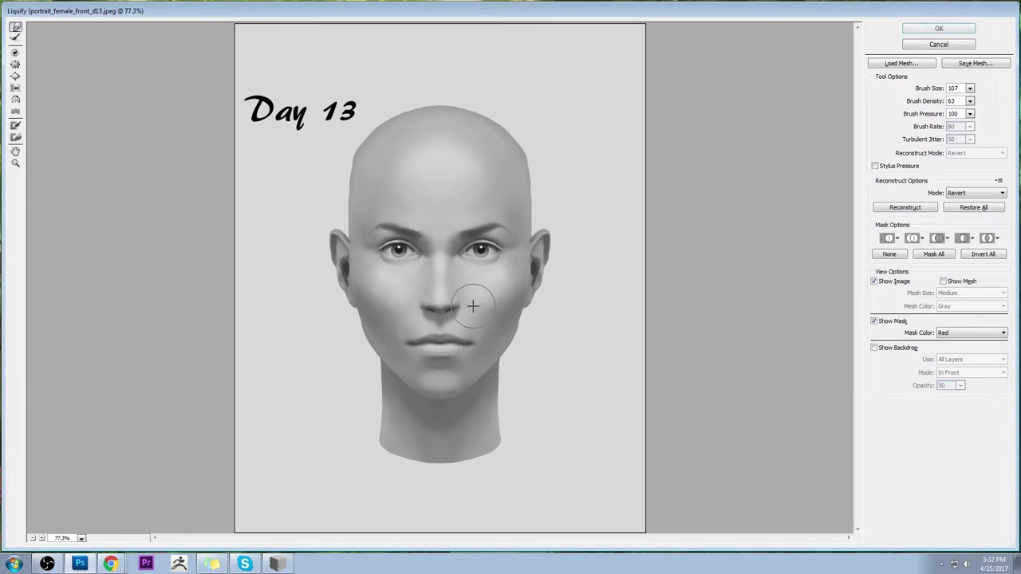
pyautogui.press(']')
pyautogui.press(']')
pyautogui.press(']')
pyautogui.press(']')
pyautogui.press(']')
pyautogui.press(']')
pyautogui.press(']')
pyautogui.press(']')
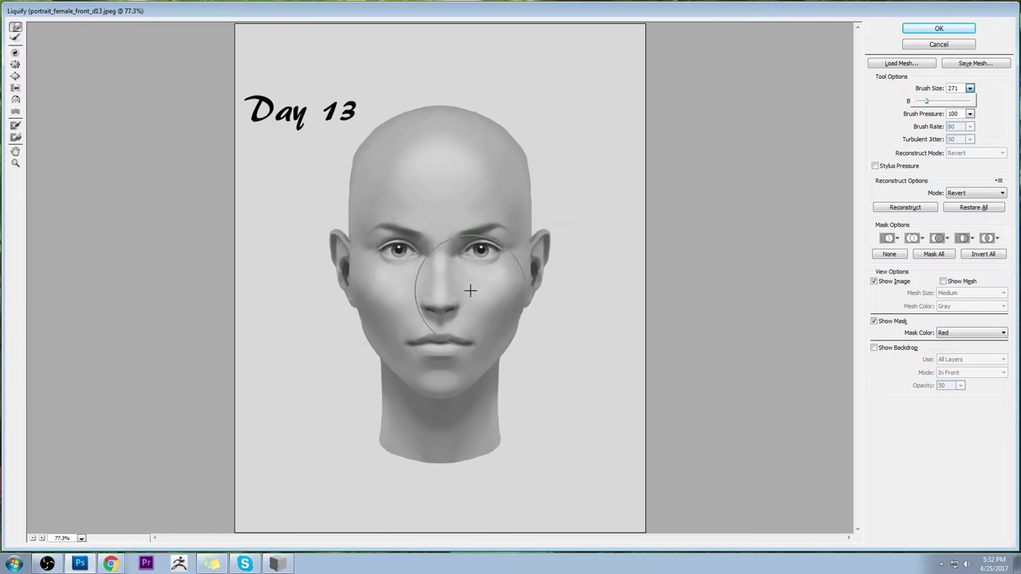
pyautogui.moveTo(926, 103); pyautogui.dragTo(920, 102)
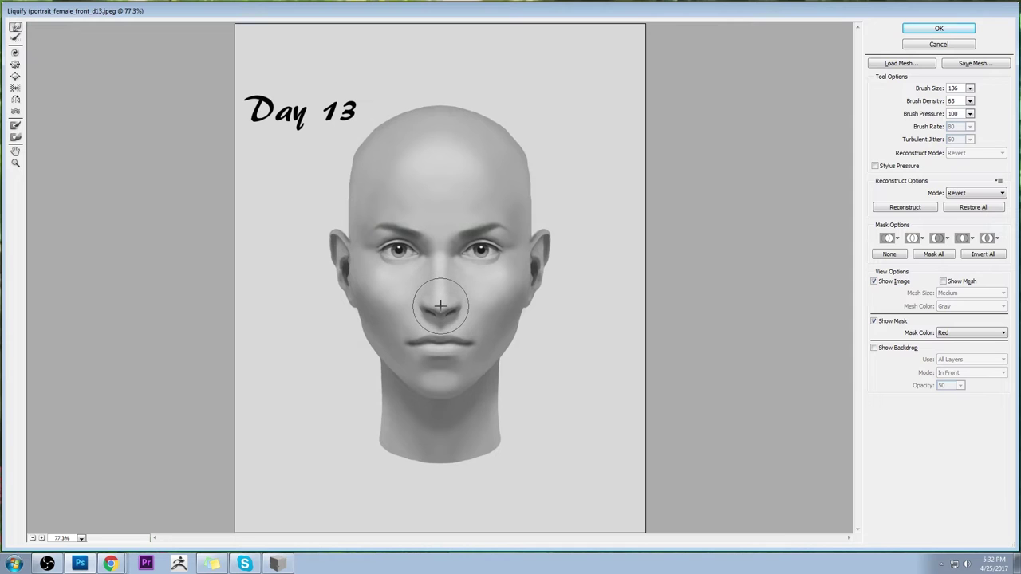
pyautogui.click(909, 30)
# Step: Sample light grey 201 and paint a highlight left of the nose with a 25 px brush at 100% opacity
pyautogui.keyDown('alt'); pyautogui.click(472, 286); pyautogui.keyUp('alt')
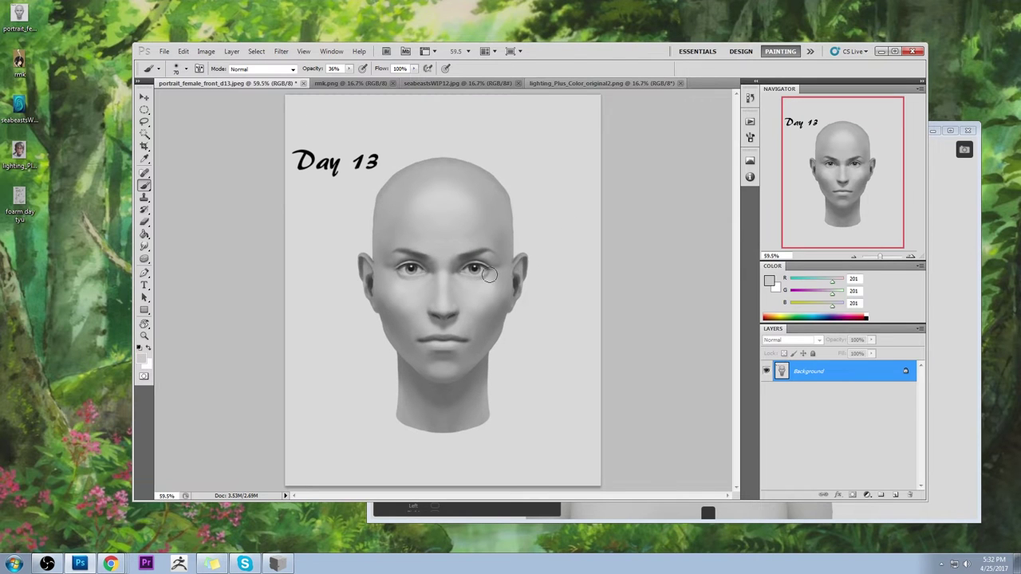
pyautogui.rightClick(559, 231)
pyautogui.press('Escape')
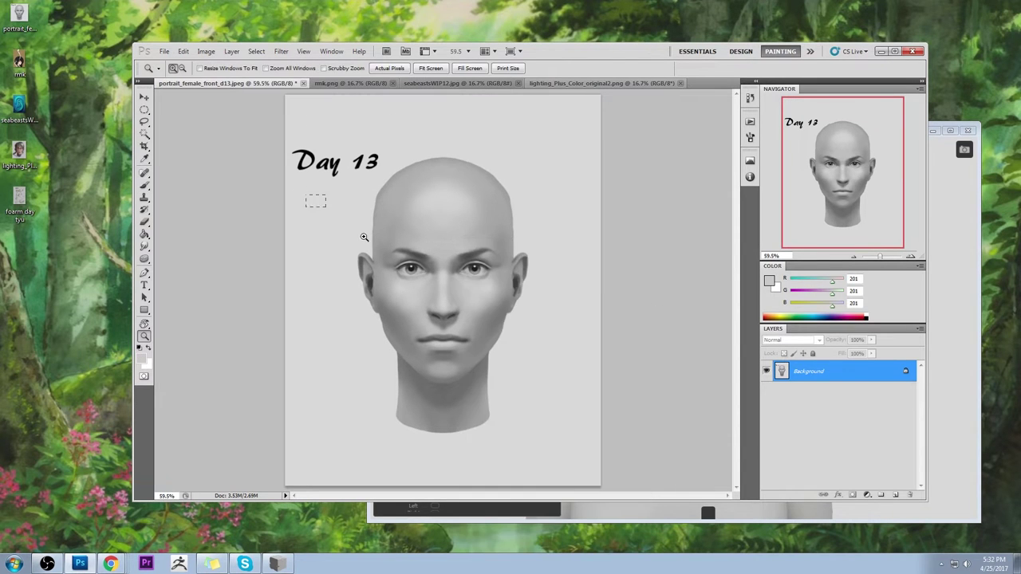
pyautogui.scroll(3, 364, 234)
pyautogui.press('[')
pyautogui.press('[')
pyautogui.press('[')
pyautogui.press('[')
pyautogui.press('[')
pyautogui.press('[')
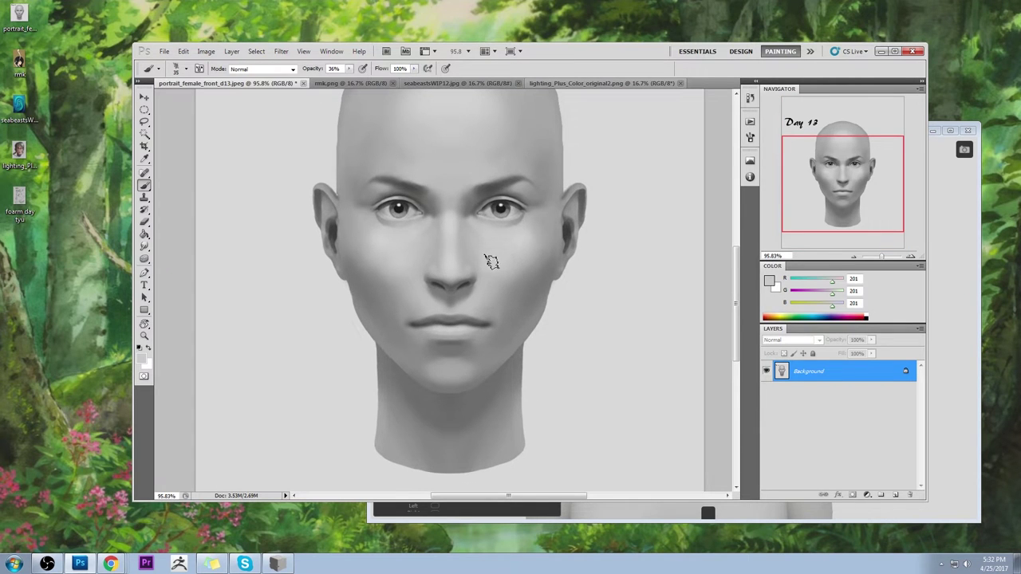
pyautogui.moveTo(348, 69); pyautogui.dragTo(488, 92)
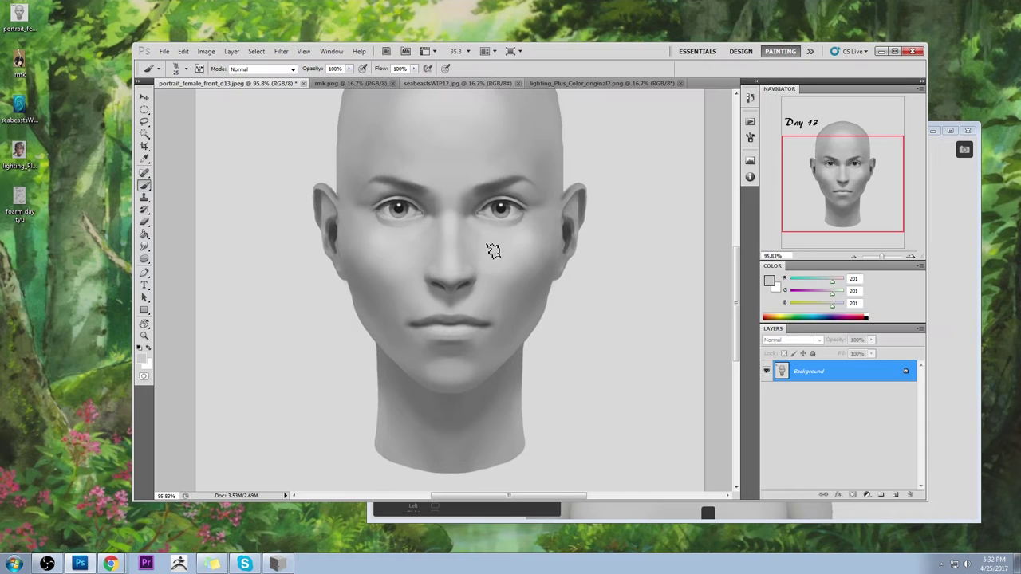
pyautogui.press('[')
pyautogui.click(411, 277)
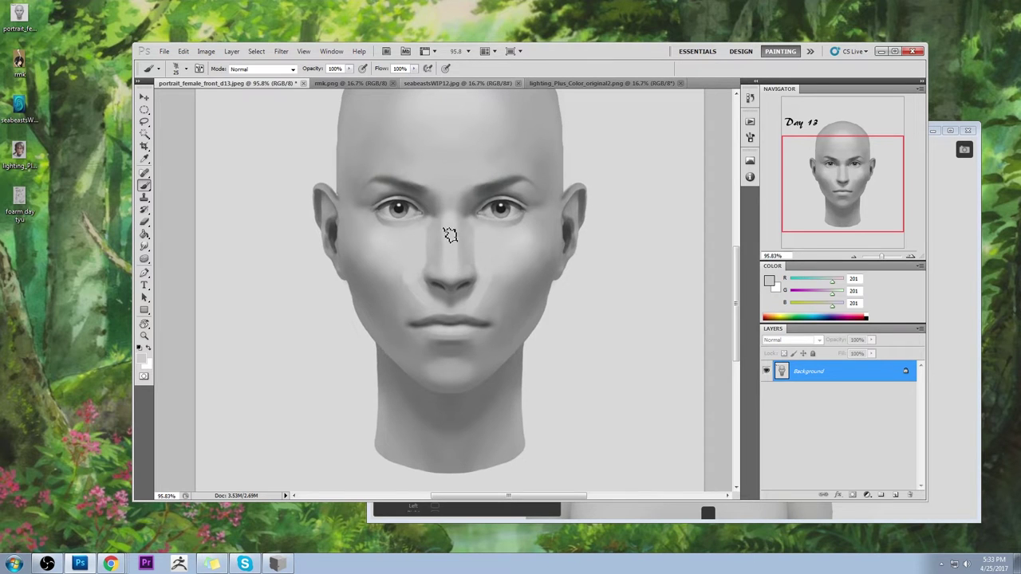
# Step: Paint a soft highlight on the nose bridge with a 100 px brush in Lighten mode at 48% opacity
pyautogui.rightClick(501, 227)
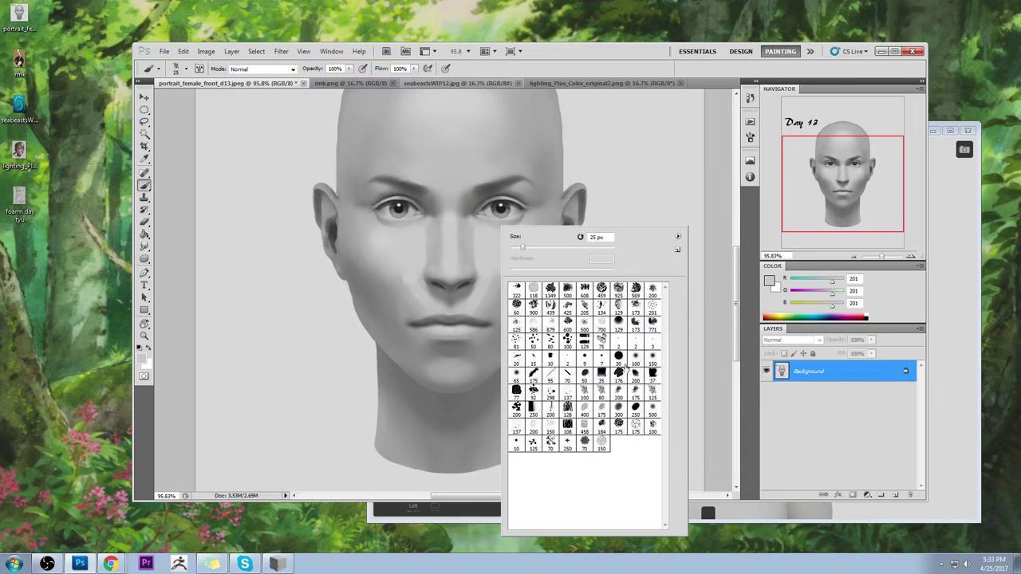
pyautogui.click(636, 361)
pyautogui.click(704, 223)
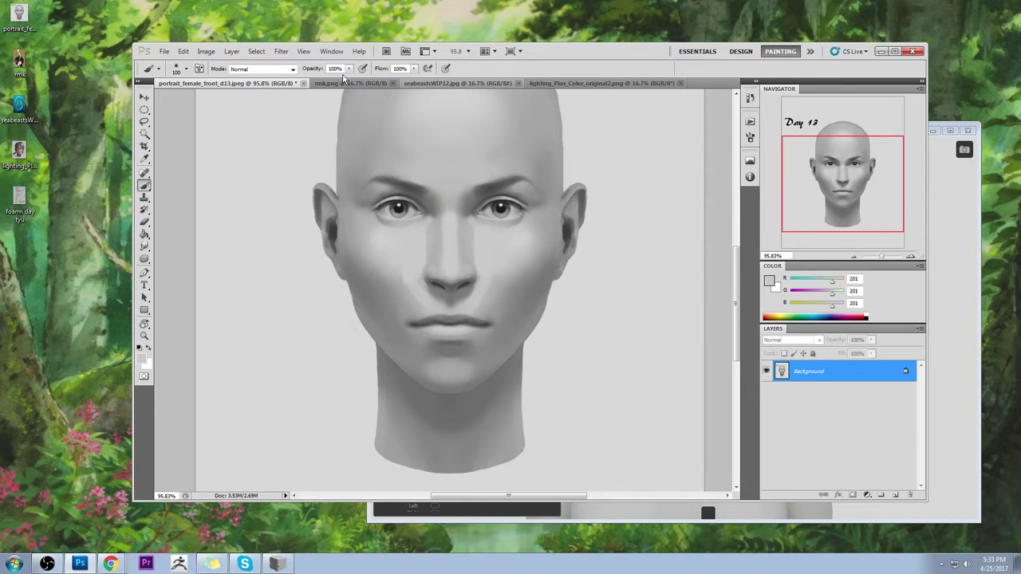
pyautogui.click(285, 70)
pyautogui.click(238, 172)
pyautogui.press(']')
pyautogui.press(']')
pyautogui.click(349, 69)
pyautogui.click(441, 231)
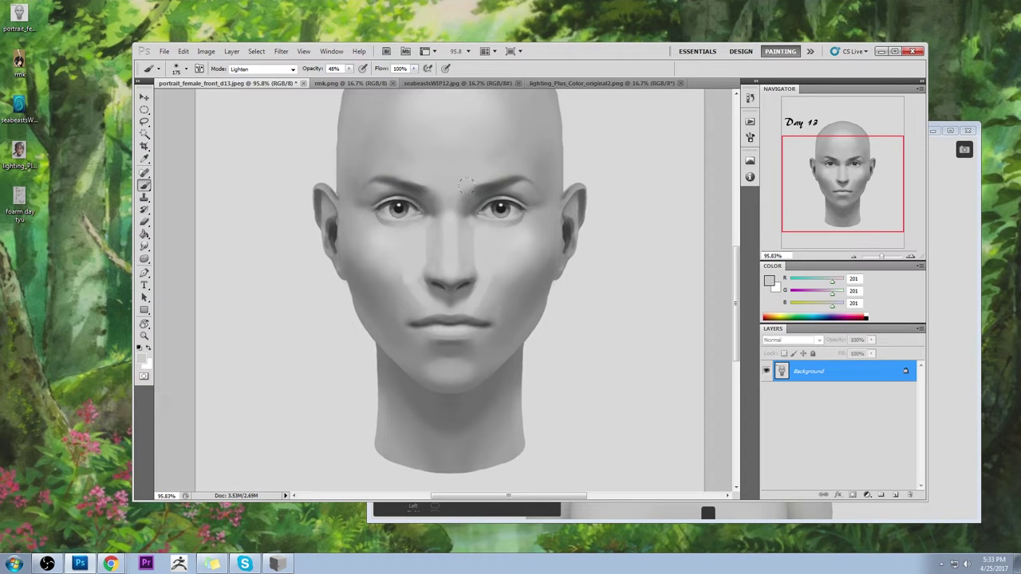
pyautogui.click(448, 235)
# Step: Reset the brush to Normal mode at 100% opacity and choose a scattered textured brush tip
pyautogui.click(271, 68)
pyautogui.click(247, 72)
pyautogui.press('0')
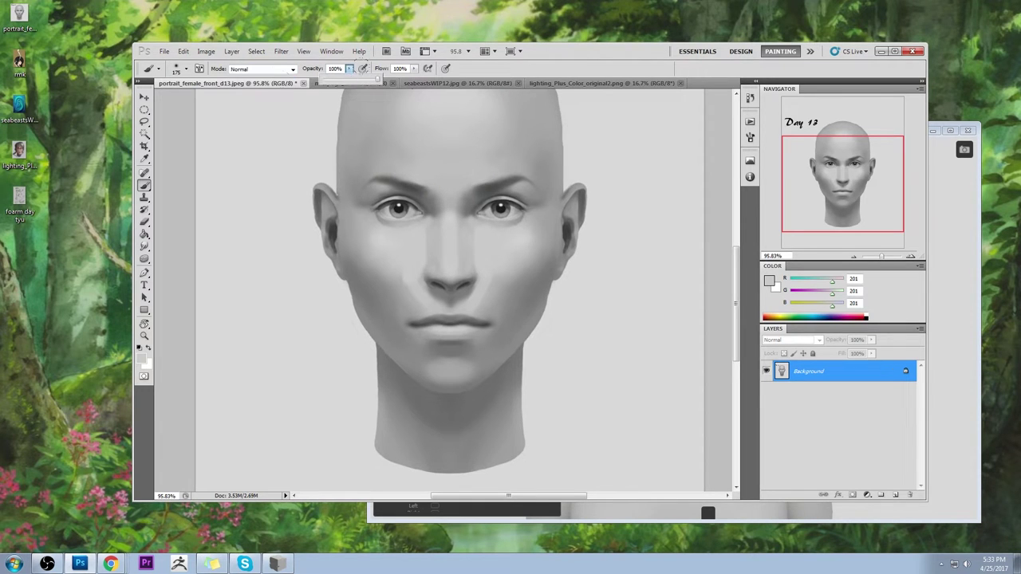
pyautogui.rightClick(229, 160)
pyautogui.click(329, 331)
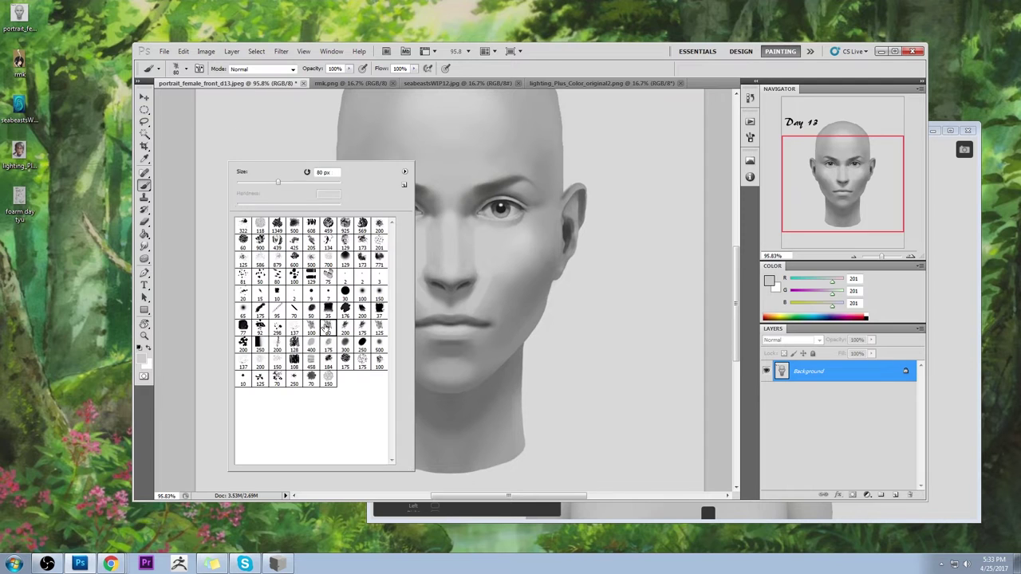
pyautogui.click(171, 273)
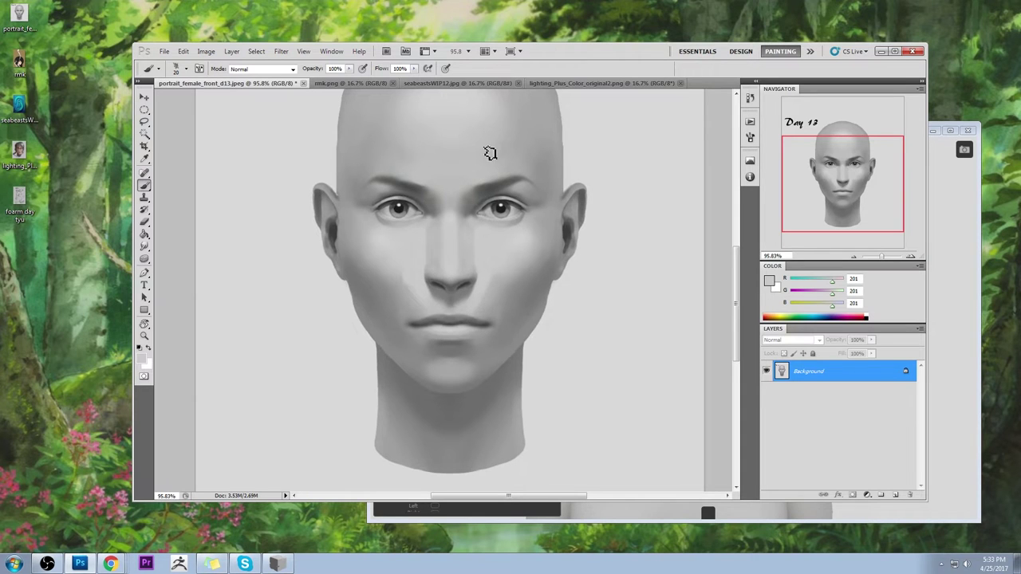
# Step: Switch to a 100 px soft brush at 36% opacity
pyautogui.rightClick(516, 239)
pyautogui.click(646, 370)
pyautogui.click(685, 223)
pyautogui.click(349, 69)
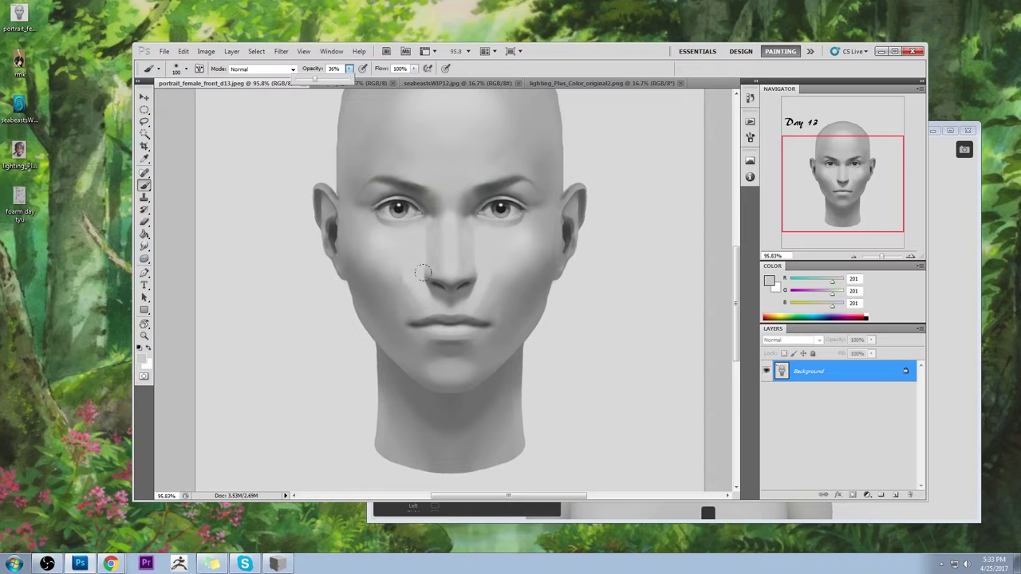
# Step: Sample light skin greys, then paint and smudge the skin beside the nose, ending on the nostril's dark grey
pyautogui.keyDown('alt'); pyautogui.click(483, 287); pyautogui.keyUp('alt')
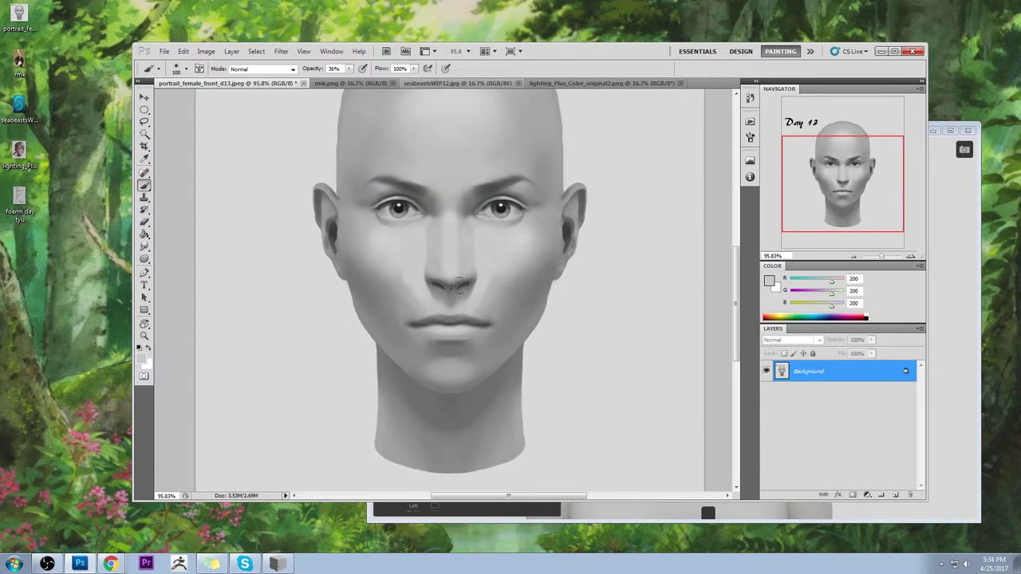
pyautogui.click(144, 246)
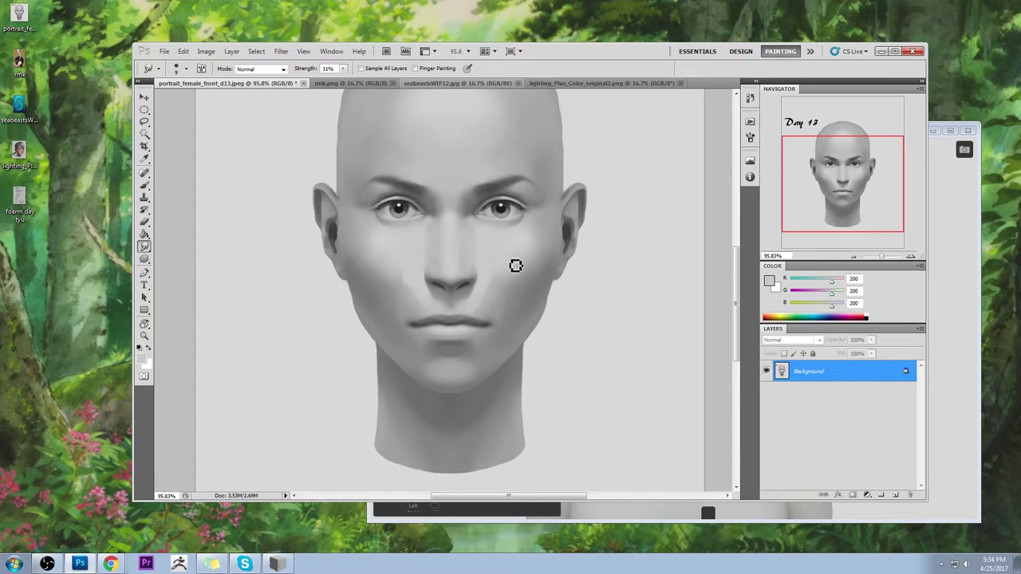
pyautogui.press('b')
pyautogui.keyDown('alt'); pyautogui.click(465, 257); pyautogui.keyUp('alt')
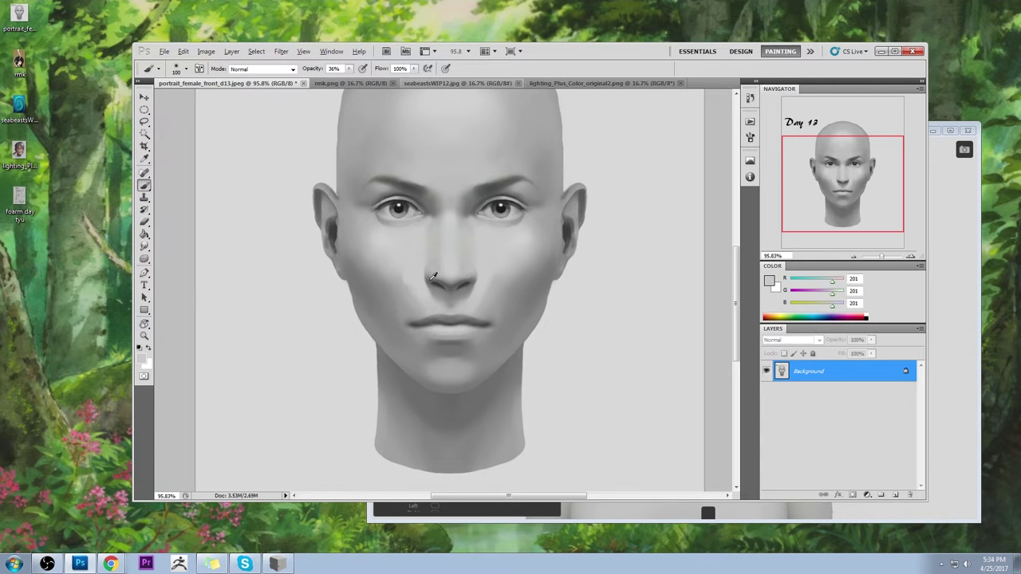
pyautogui.keyDown('alt'); pyautogui.click(448, 279); pyautogui.keyUp('alt')
# Step: Zoom in to 217% and frame the eyes and nose
pyautogui.press('z')
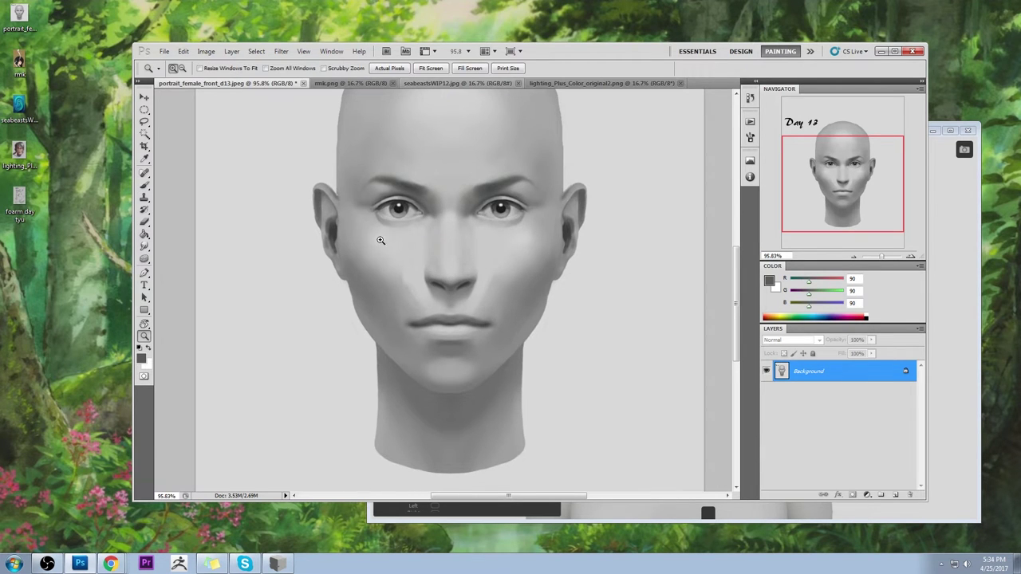
pyautogui.moveTo(470, 300); pyautogui.dragTo(513, 326)
pyautogui.press('b')
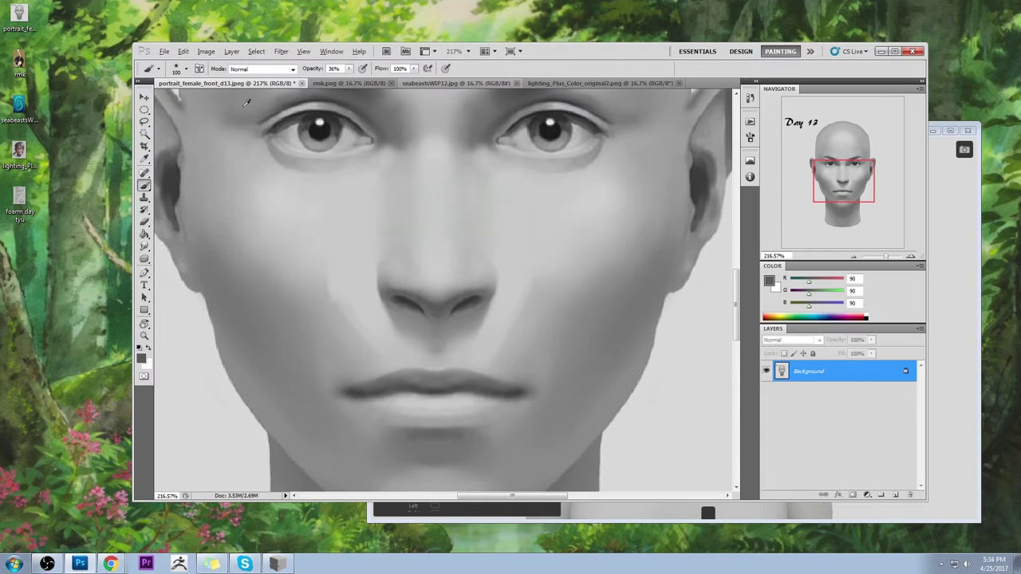
pyautogui.moveTo(329, 149); pyautogui.dragTo(327, 207)
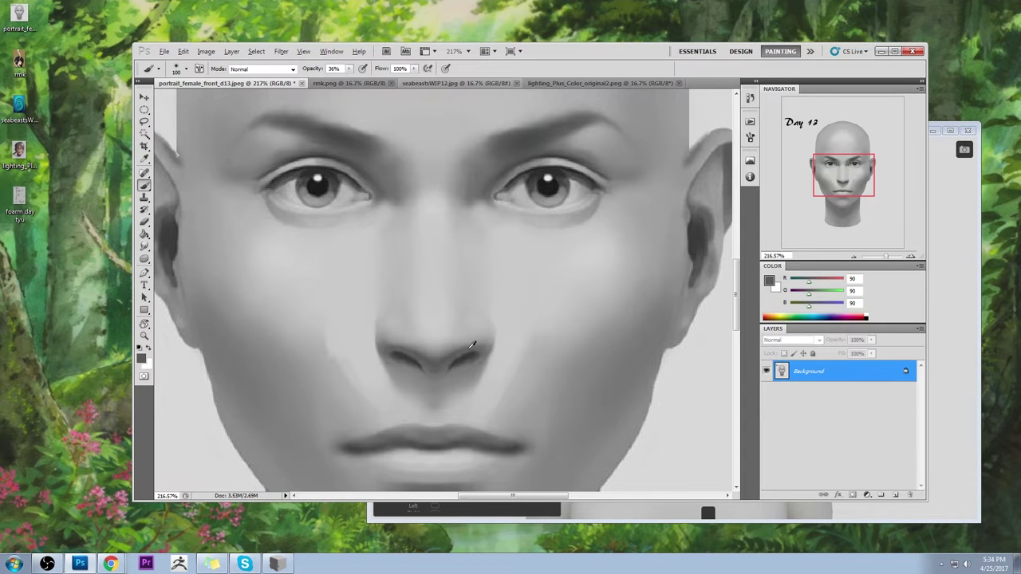
# Step: Paint the nostril shading with greys sampled from the nose, nostril and cheek
pyautogui.moveTo(452, 351)
pyautogui.mouseDown()
pyautogui.moveTo(496, 336)
pyautogui.moveTo(454, 337)
pyautogui.mouseUp()
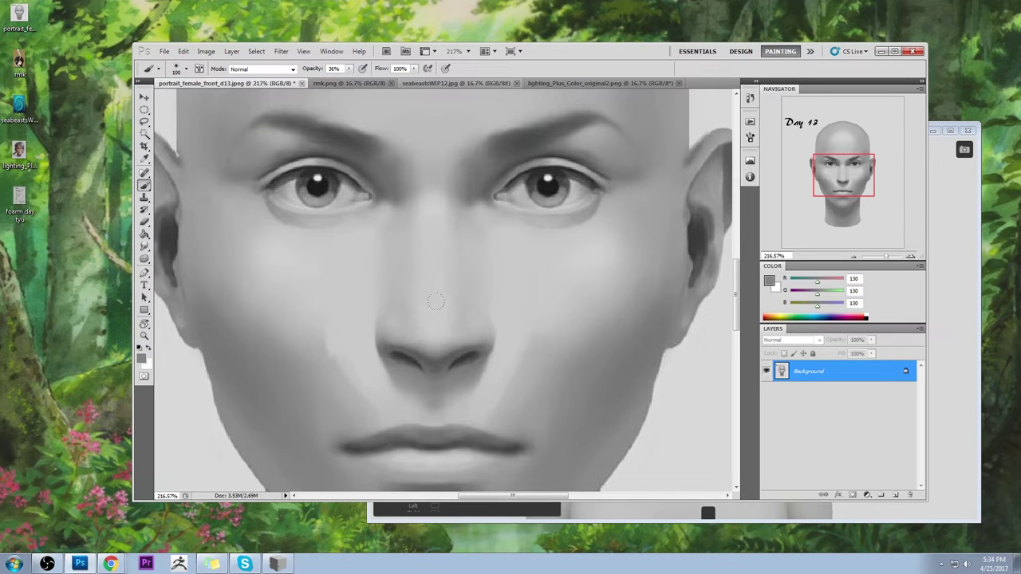
pyautogui.moveTo(496, 336)
pyautogui.mouseDown()
pyautogui.moveTo(449, 351)
pyautogui.moveTo(495, 322)
pyautogui.moveTo(487, 319)
pyautogui.moveTo(501, 329)
pyautogui.moveTo(532, 294)
pyautogui.mouseUp()
pyautogui.keyDown('alt'); pyautogui.click(471, 351); pyautogui.keyUp('alt')
pyautogui.keyDown('alt'); pyautogui.click(488, 331); pyautogui.keyUp('alt')
pyautogui.keyDown('alt'); pyautogui.click(338, 257); pyautogui.keyUp('alt')
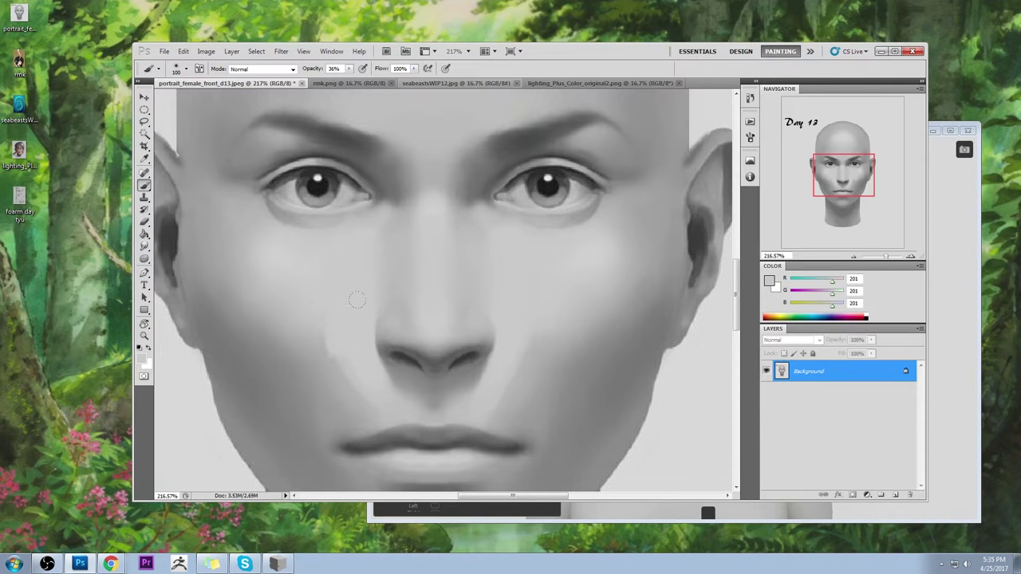
pyautogui.keyDown('alt'); pyautogui.click(470, 354); pyautogui.keyUp('alt')
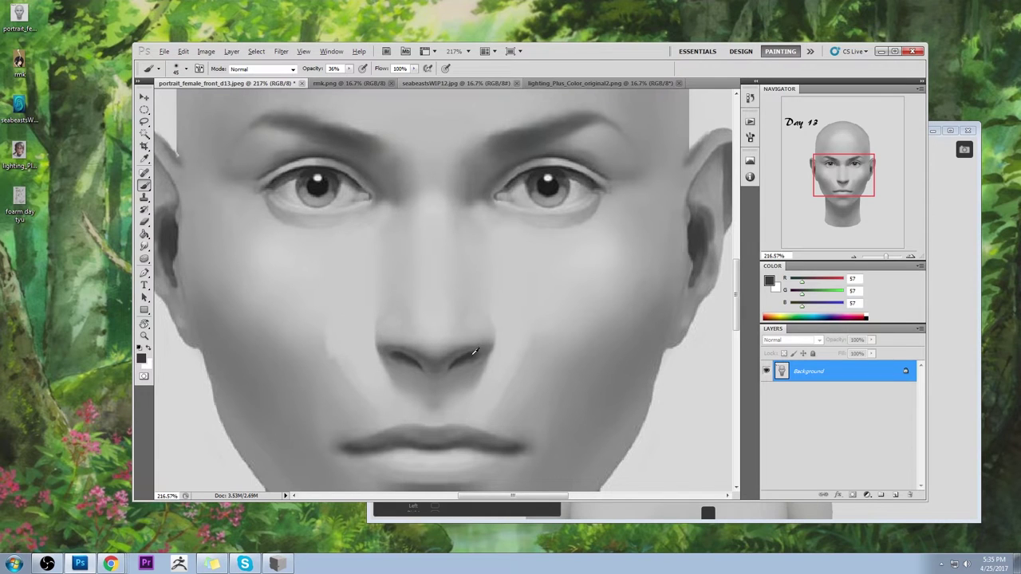
# Step: Smudge at 23% strength to blend the shading around the right nostril
pyautogui.click(144, 246)
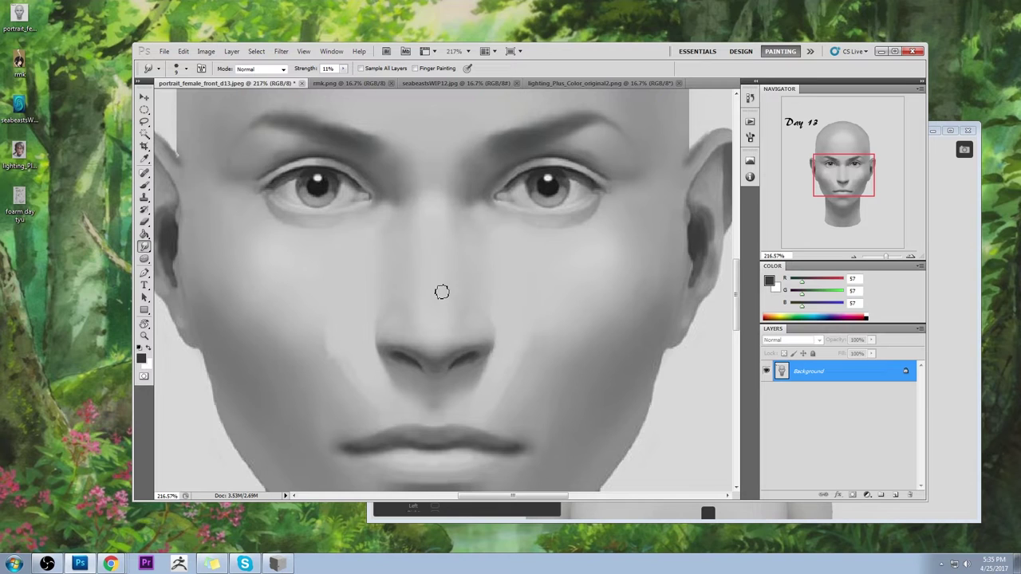
pyautogui.moveTo(476, 360); pyautogui.dragTo(458, 376)
pyautogui.click(342, 69)
pyautogui.click(473, 359)
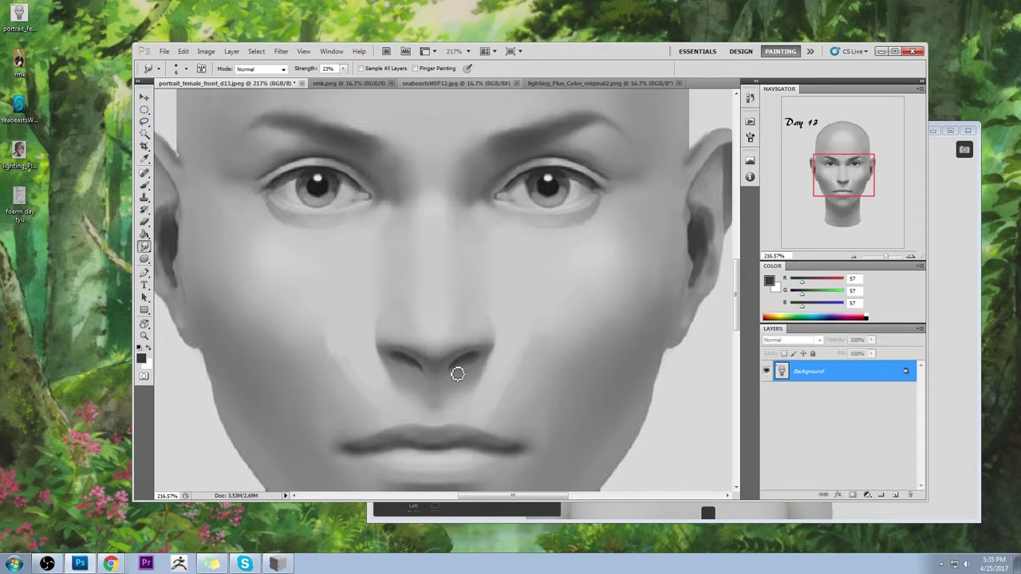
pyautogui.moveTo(474, 362)
pyautogui.mouseDown()
pyautogui.moveTo(458, 376)
pyautogui.moveTo(487, 353)
pyautogui.moveTo(458, 372)
pyautogui.moveTo(476, 360)
pyautogui.moveTo(412, 370)
pyautogui.moveTo(396, 360)
pyautogui.moveTo(422, 380)
pyautogui.mouseUp()
# Step: Return to the brush with a sampled light skin grey at 100% opacity and a slightly smaller size
pyautogui.press('b')
pyautogui.rightClick(489, 278)
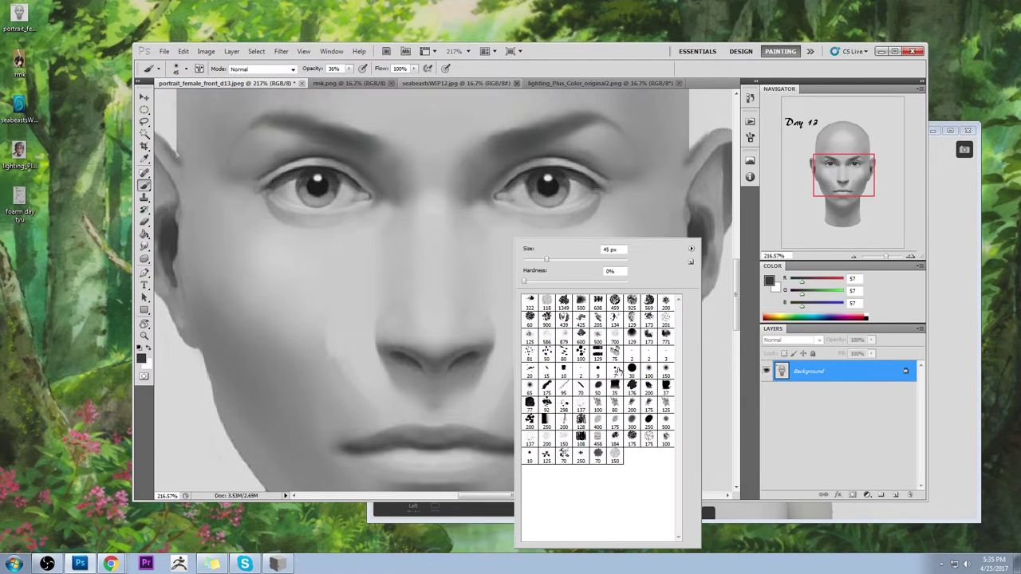
pyautogui.keyDown('alt'); pyautogui.click(503, 319); pyautogui.keyUp('alt')
pyautogui.press('0')
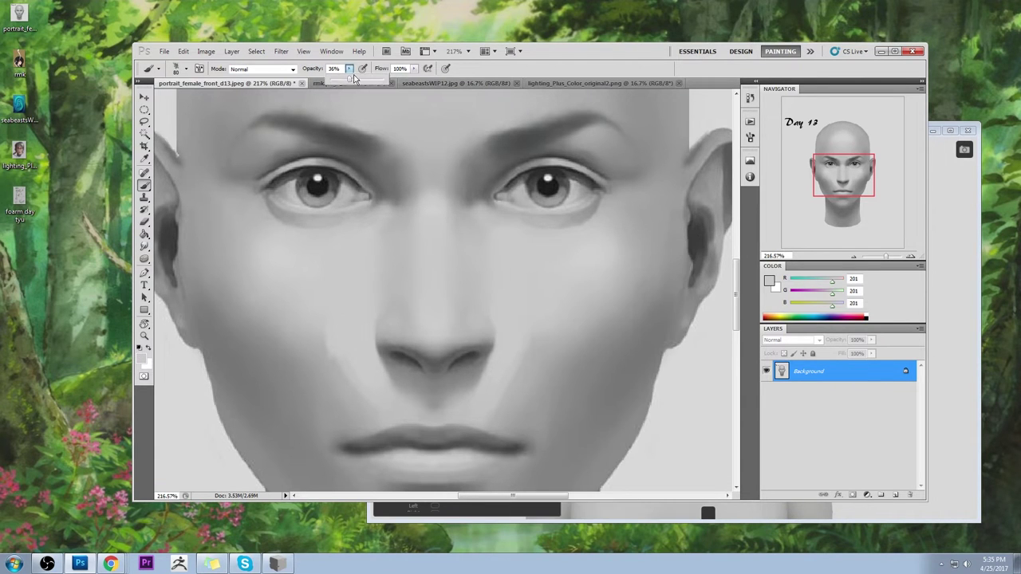
pyautogui.press('[')
pyautogui.press('[')
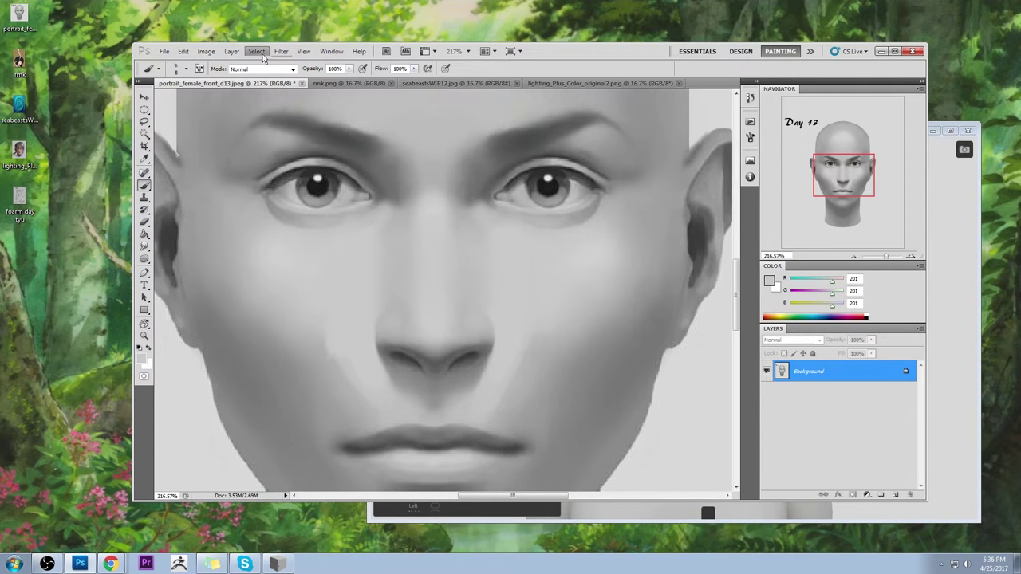
# Step: Resize the image to 2000 pixels wide with Image Size
pyautogui.click(205, 51)
pyautogui.click(206, 51)
pyautogui.click(205, 51)
pyautogui.click(223, 127)
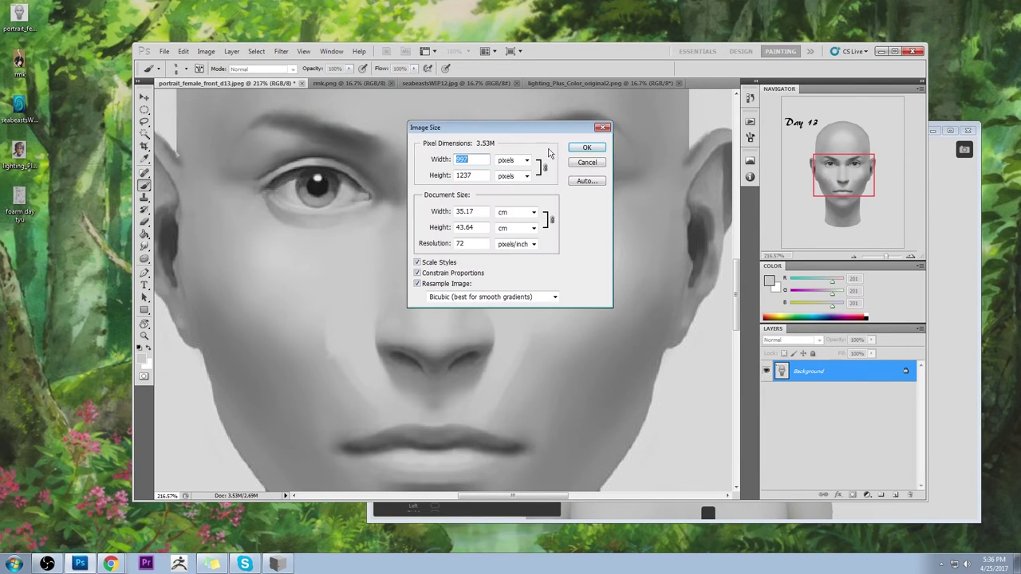
pyautogui.write('2000')
pyautogui.click(585, 149)
# Step: Fit the image on screen, then zoom back in through 72% to the nose
pyautogui.hotkey('ctrl', '0')
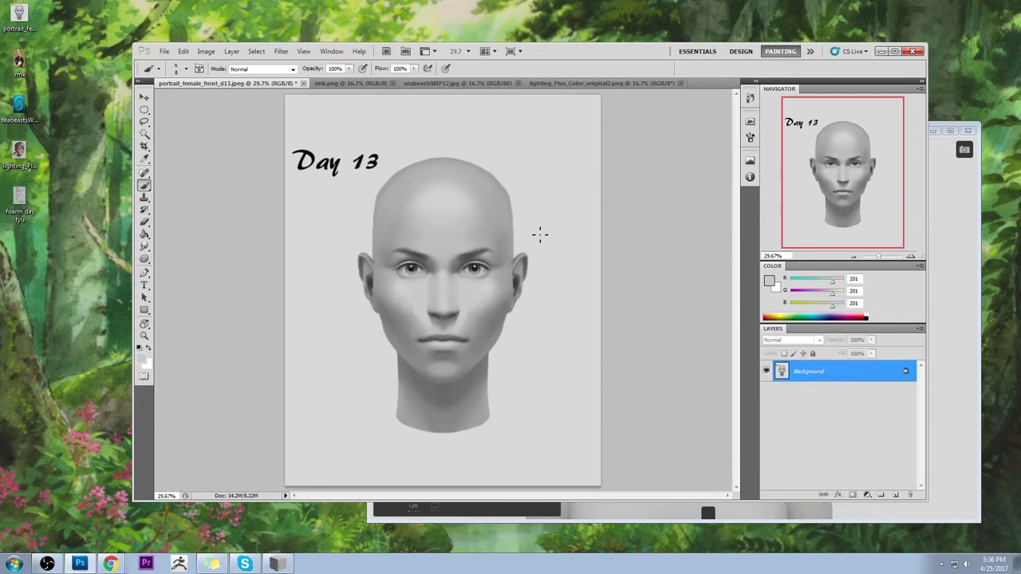
pyautogui.press('z')
pyautogui.moveTo(523, 367); pyautogui.dragTo(363, 205)
pyautogui.press('b')
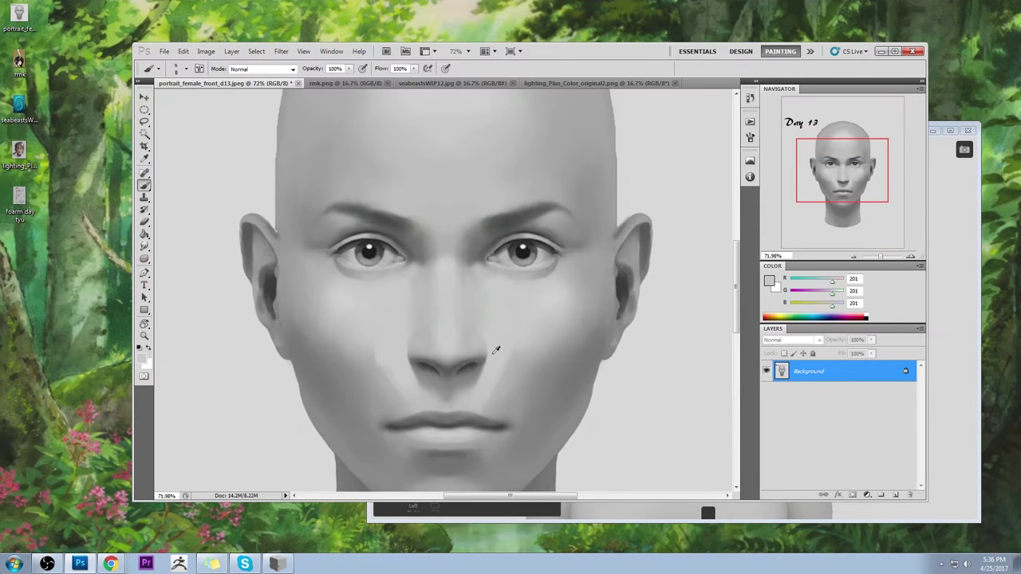
pyautogui.press('z')
pyautogui.moveTo(586, 460); pyautogui.dragTo(524, 258)
pyautogui.press('b')
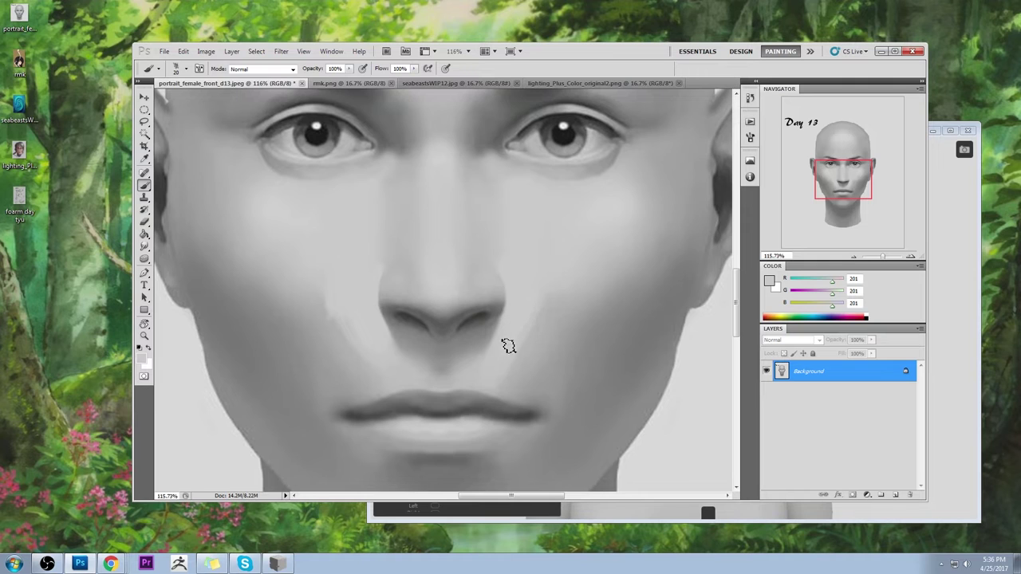
pyautogui.moveTo(311, 239); pyautogui.dragTo(550, 394)
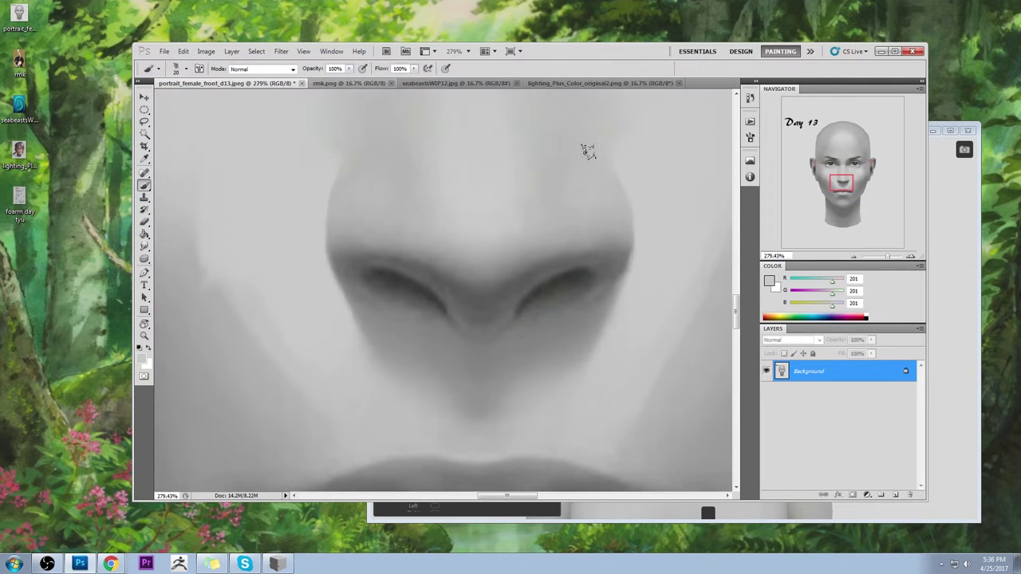
pyautogui.keyDown('alt'); pyautogui.click(553, 277); pyautogui.keyUp('alt')
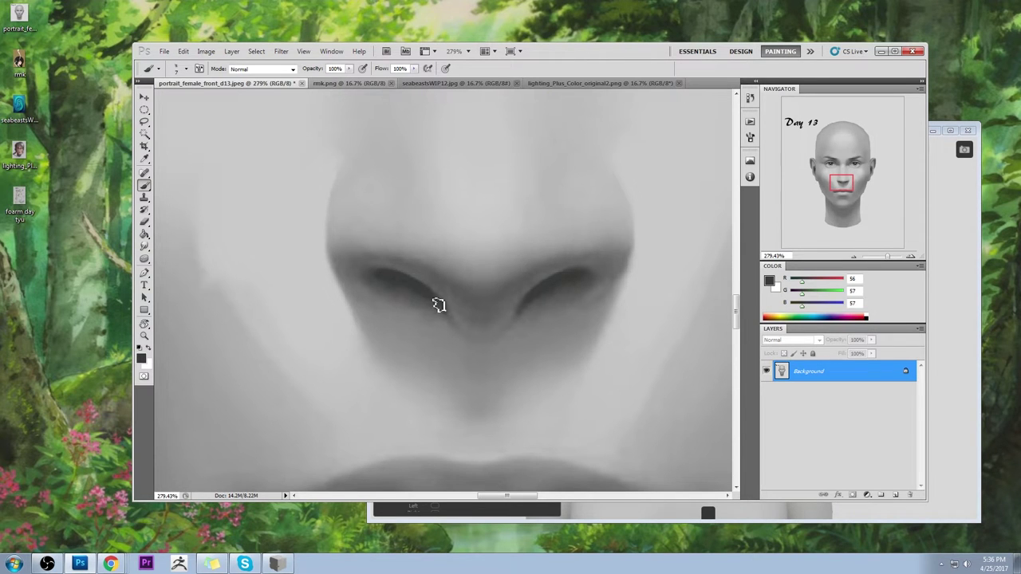
pyautogui.scroll(-1, 433, 305)
pyautogui.hotkey('ctrl', '0')
pyautogui.press('r')
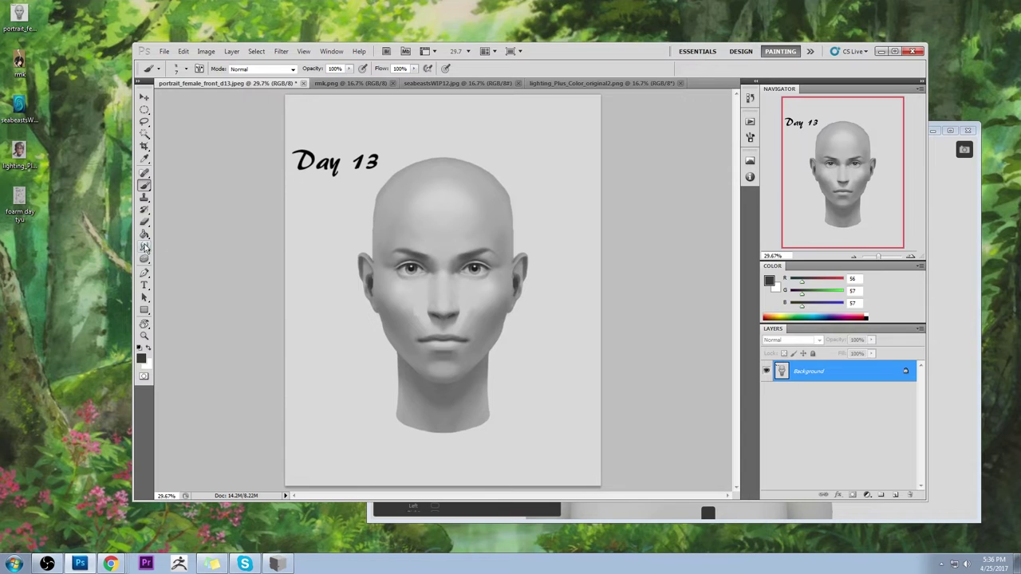
pyautogui.press(']')
pyautogui.press(']')
pyautogui.press(']')
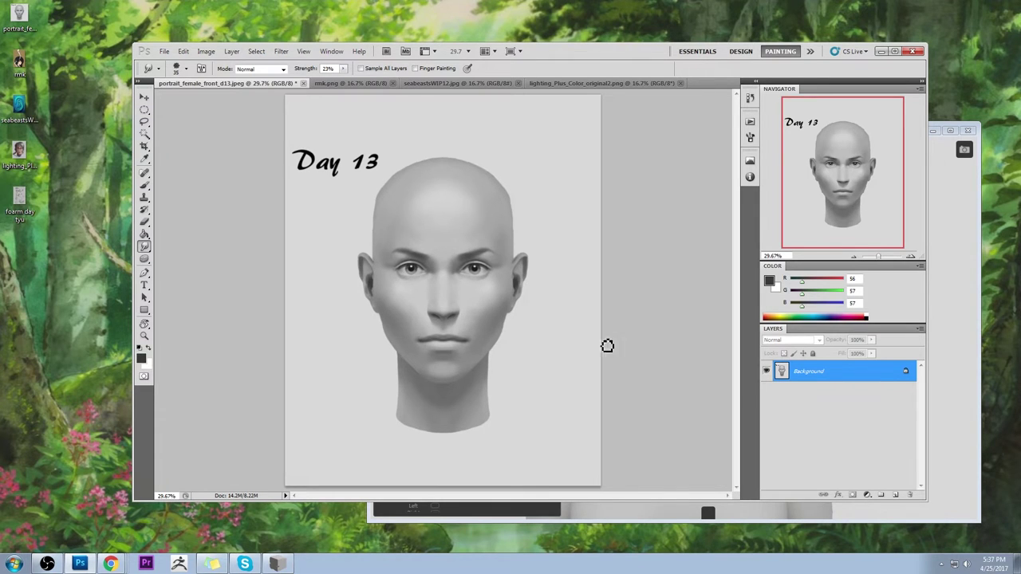
# Step: Set a 100 px brush painting in Lighten mode and sample a skin grey from the face
pyautogui.press('b')
pyautogui.rightClick(475, 287)
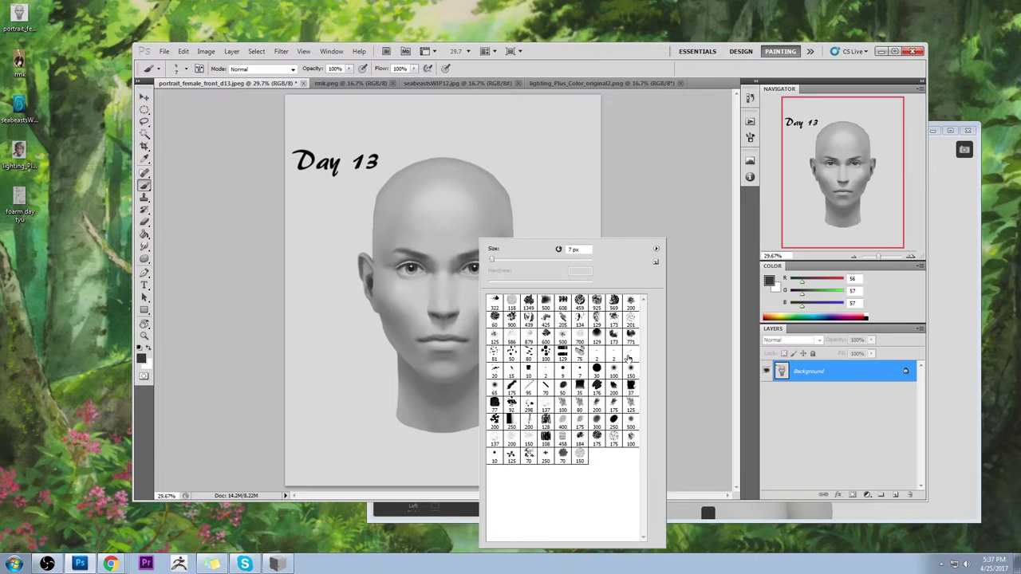
pyautogui.click(614, 372)
pyautogui.click(700, 229)
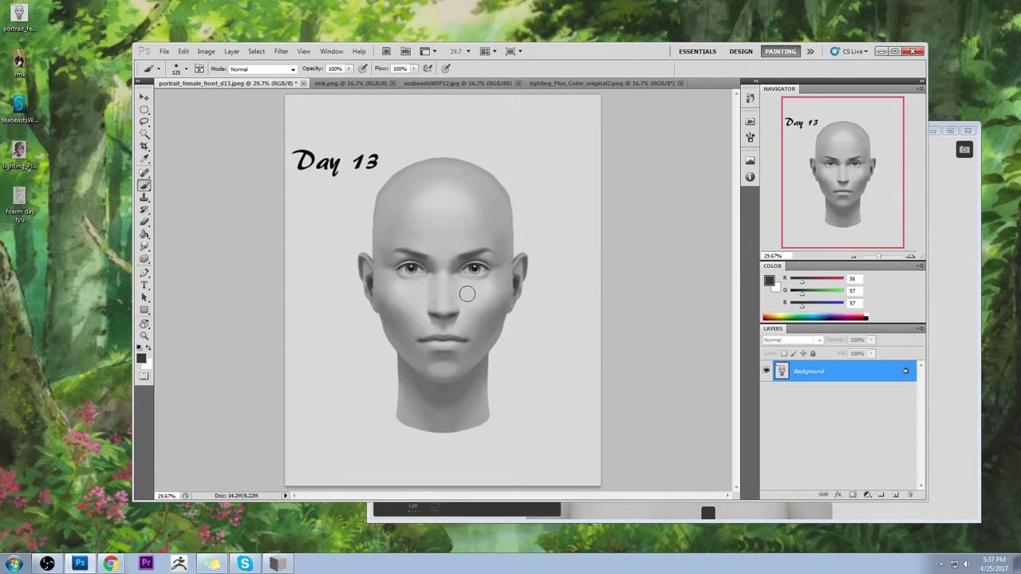
pyautogui.click(264, 69)
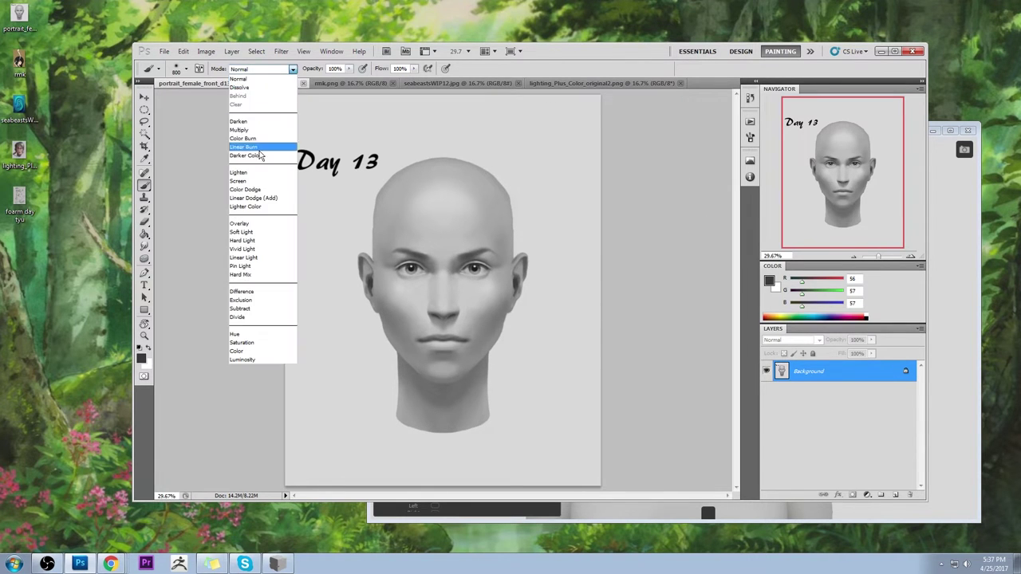
pyautogui.click(263, 173)
pyautogui.keyDown('alt'); pyautogui.click(396, 286); pyautogui.keyUp('alt')
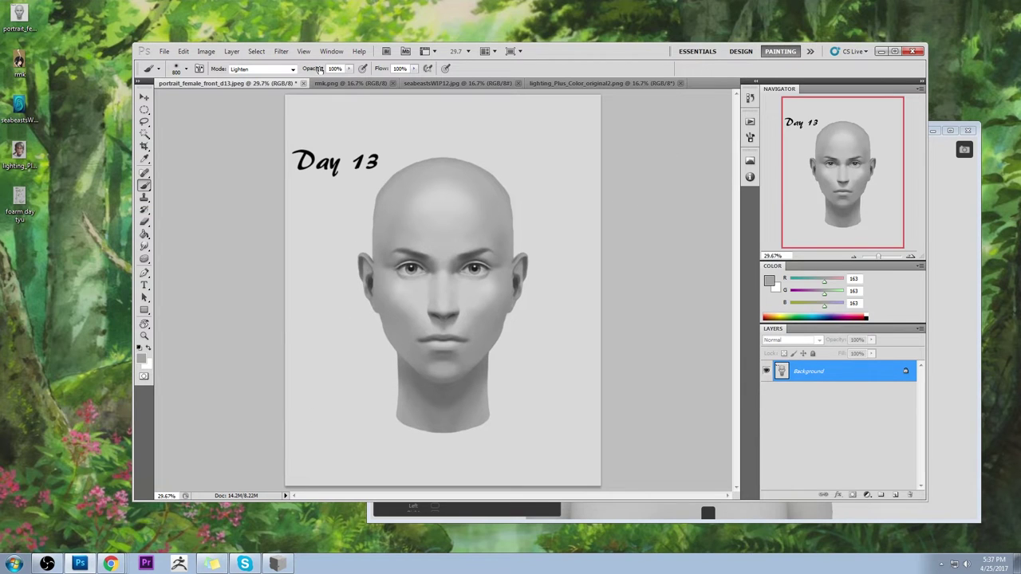
# Step: Put the brush back to Normal mode and sample skin and cheek greys
pyautogui.click(291, 70)
pyautogui.click(263, 81)
pyautogui.keyDown('alt'); pyautogui.click(476, 286); pyautogui.keyUp('alt')
pyautogui.keyDown('alt'); pyautogui.click(502, 305); pyautogui.keyUp('alt')
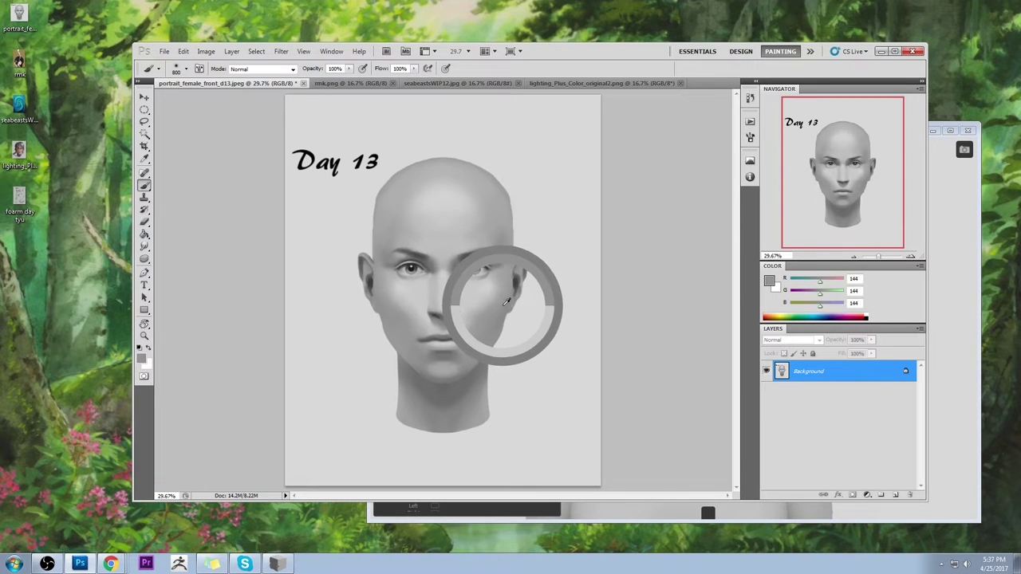
# Step: Paint a faint darkening stroke in Darken mode at 48% opacity with forehead grey, then undo the darkening strokes
pyautogui.click(263, 69)
pyautogui.click(247, 120)
pyautogui.keyDown('alt'); pyautogui.click(390, 218); pyautogui.keyUp('alt')
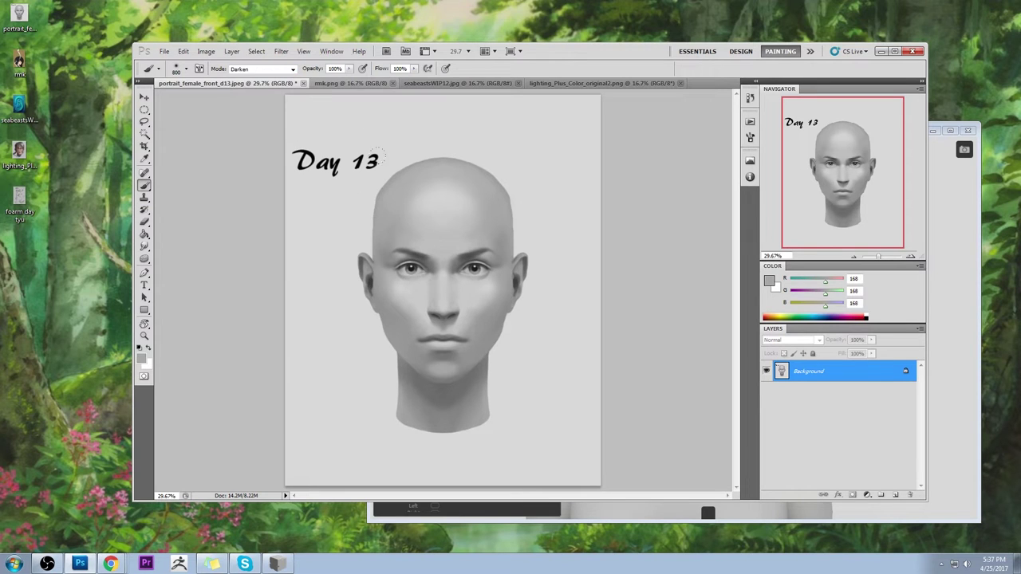
pyautogui.click(348, 69)
pyautogui.moveTo(352, 79); pyautogui.dragTo(321, 79)
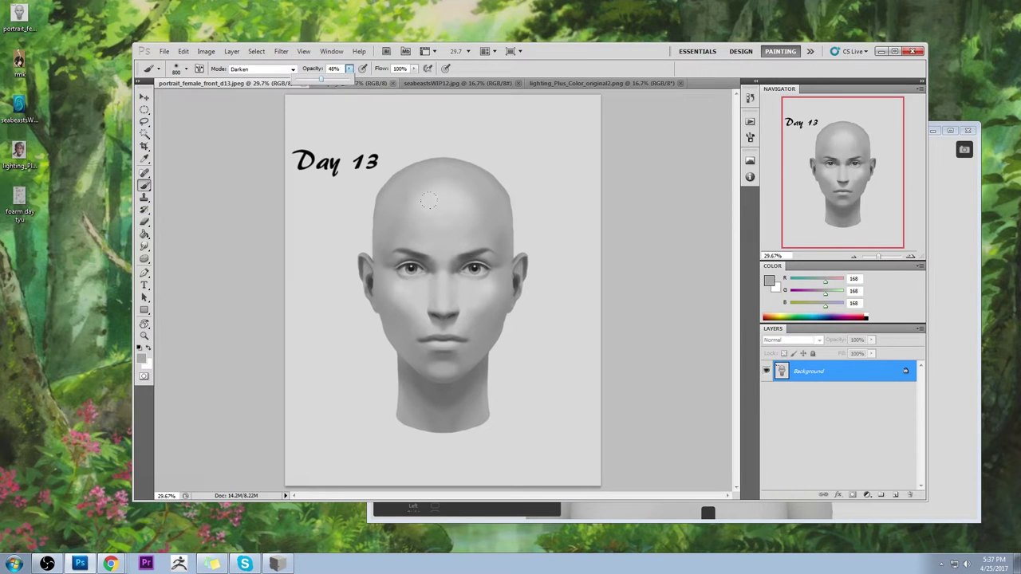
pyautogui.click(428, 201)
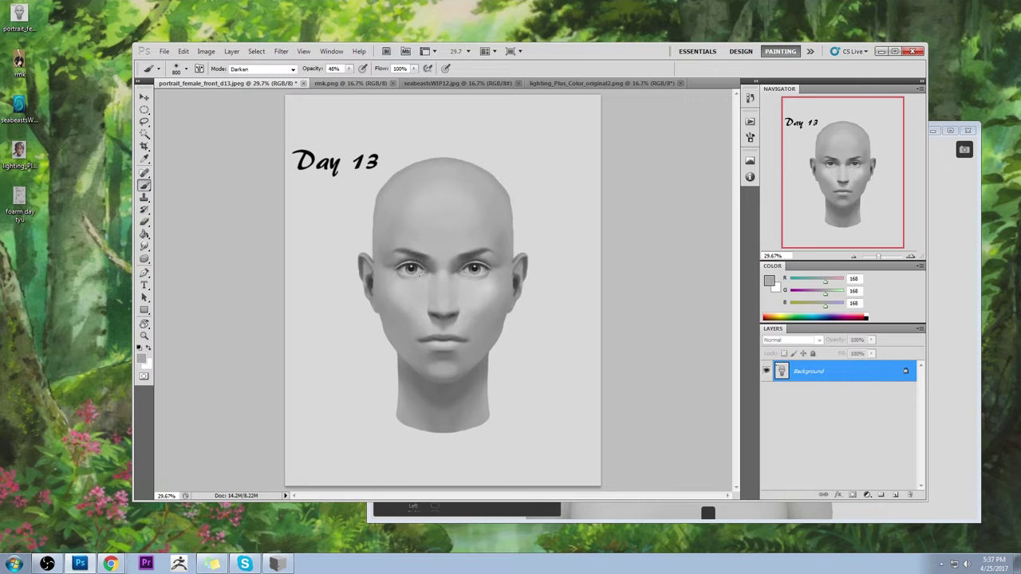
pyautogui.moveTo(441, 260); pyautogui.dragTo(453, 306)
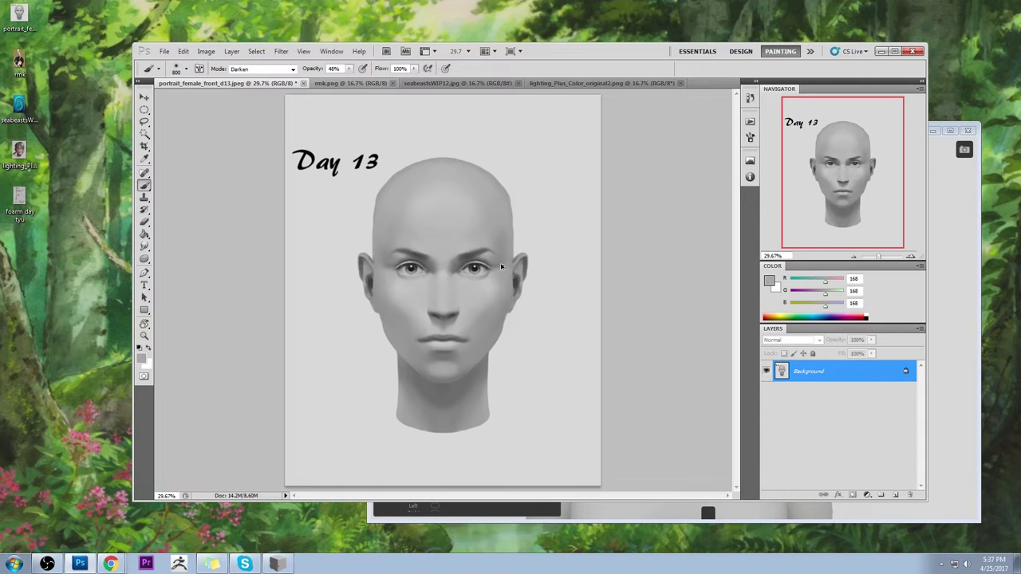
pyautogui.hotkey('ctrl', 'alt', 'z')
pyautogui.hotkey('ctrl', 'alt', 'z')
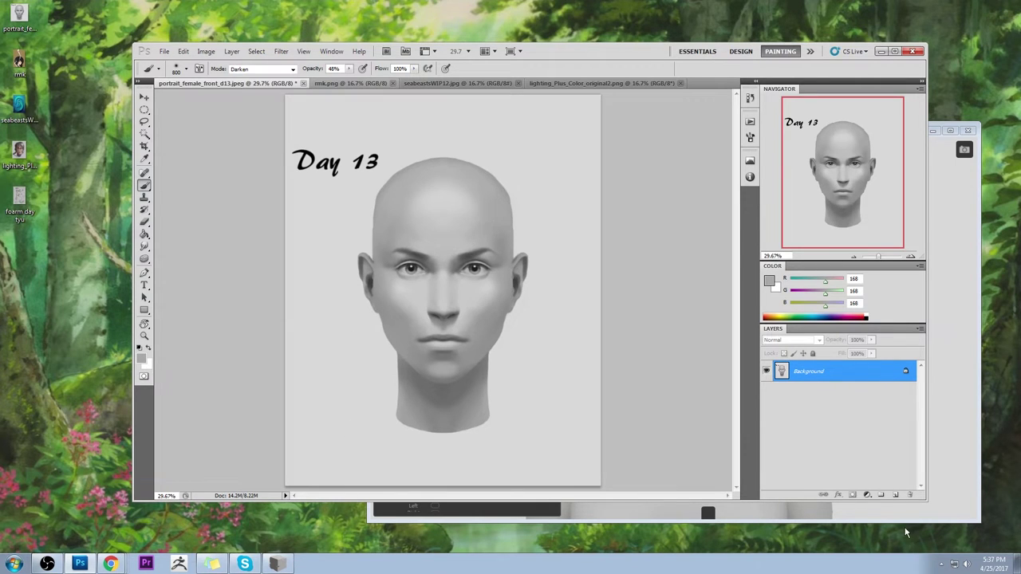
# Step: Add a new layer in Darken blend mode and set the brush to Normal mode
pyautogui.click(895, 494)
pyautogui.click(802, 342)
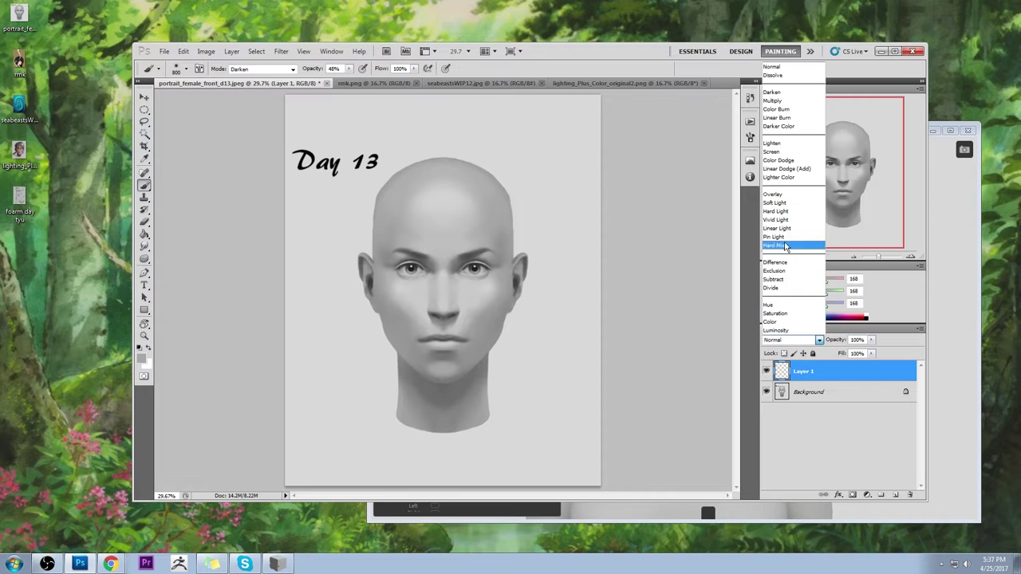
pyautogui.click(771, 93)
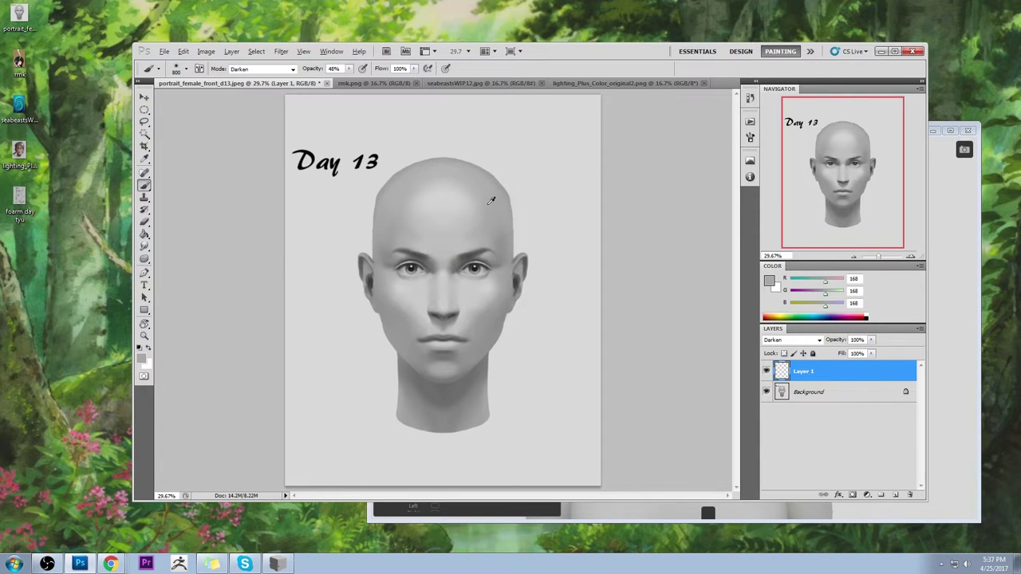
pyautogui.click(264, 71)
pyautogui.click(253, 76)
# Step: Lower the brush opacity from 48% to 33%
pyautogui.click(349, 68)
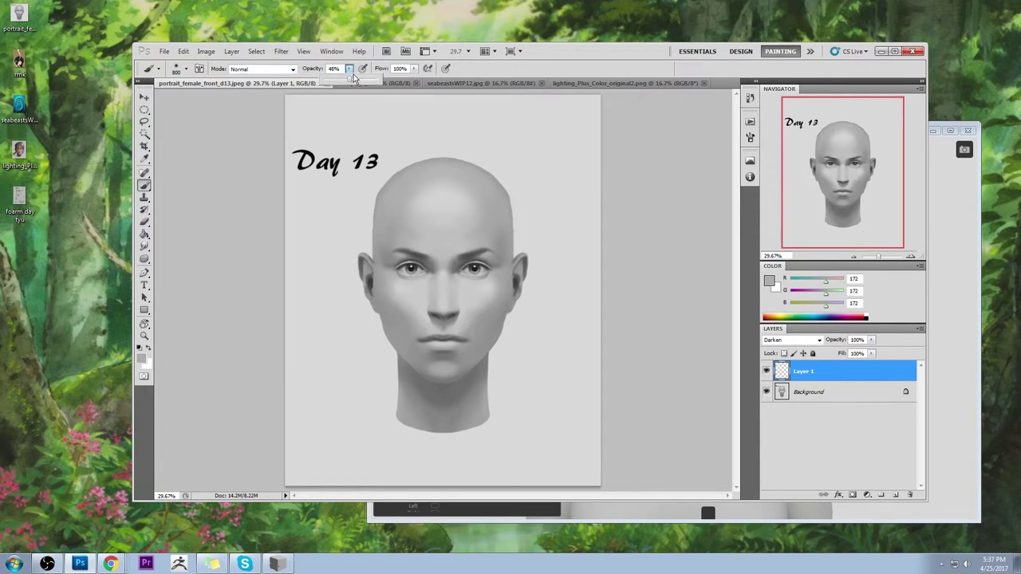
pyautogui.click(271, 184)
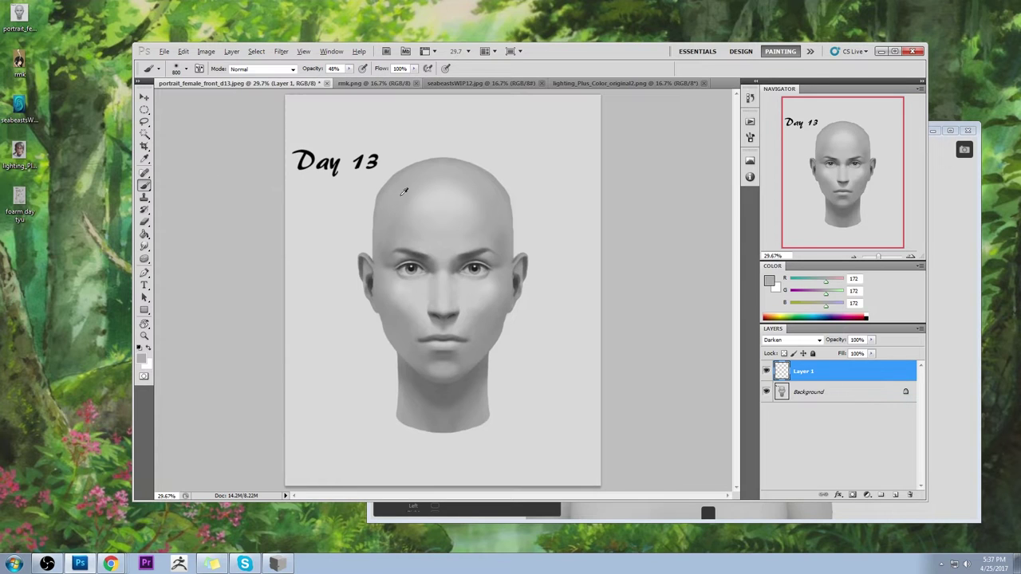
pyautogui.click(349, 68)
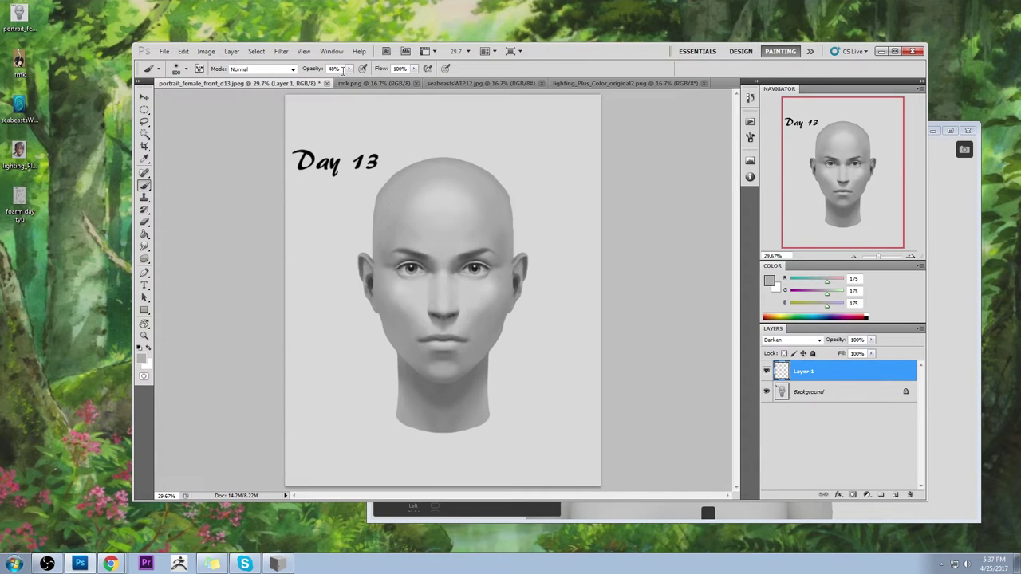
pyautogui.moveTo(347, 77); pyautogui.dragTo(338, 77)
pyautogui.click(420, 159)
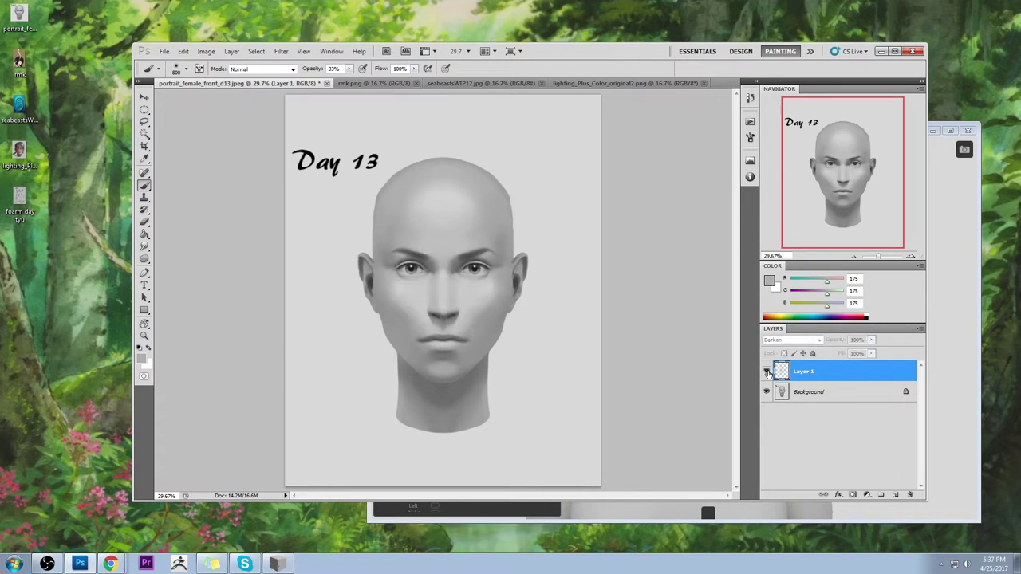
# Step: Switch to the Eraser and adjust its size between 45 and 60
pyautogui.press('e')
pyautogui.press(']')
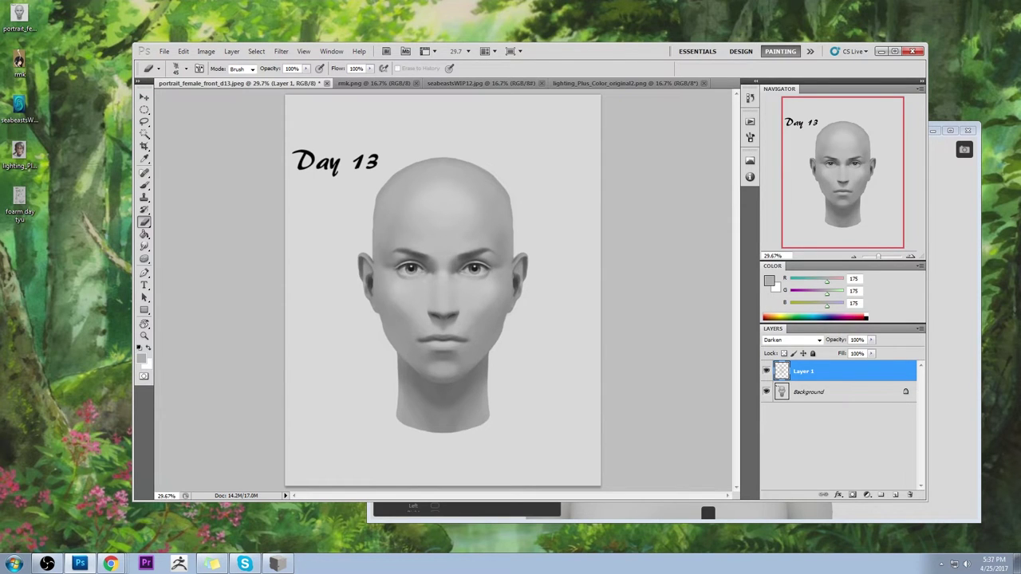
pyautogui.press(']')
pyautogui.press(']')
pyautogui.press(']')
pyautogui.press('[')
pyautogui.press('[')
pyautogui.press('[')
pyautogui.press('[')
# Step: Toggle Layer 1 to compare the painting, then merge it down into the Background
pyautogui.click(766, 372)
pyautogui.click(766, 373)
pyautogui.click(765, 374)
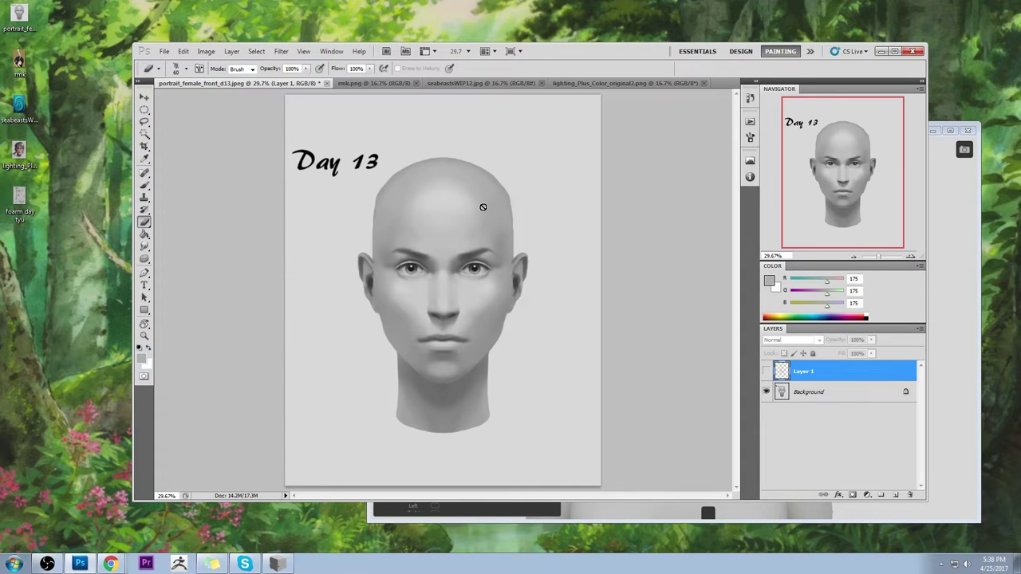
pyautogui.click(765, 372)
pyautogui.click(765, 373)
pyautogui.click(766, 373)
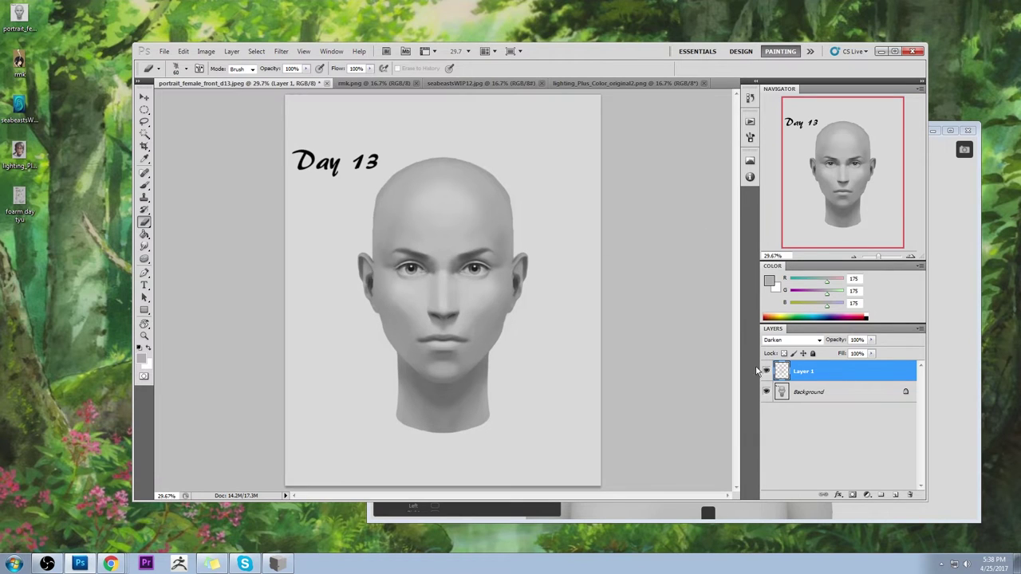
pyautogui.rightClick(809, 379)
pyautogui.click(829, 344)
# Step: Add another layer and paint in Lighten mode with light and cheek greys sampled near the head
pyautogui.click(895, 495)
pyautogui.press('b')
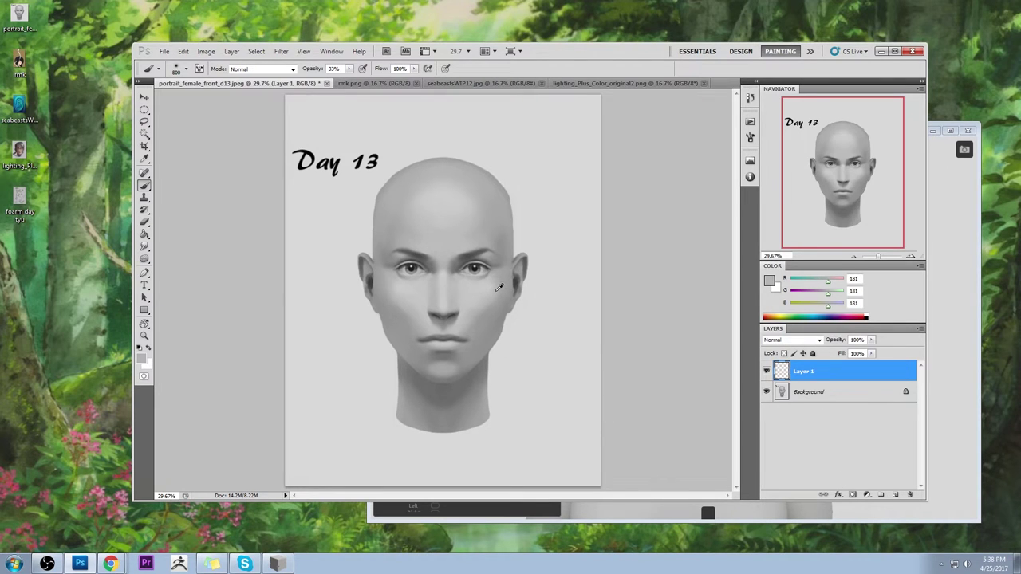
pyautogui.click(261, 69)
pyautogui.click(255, 175)
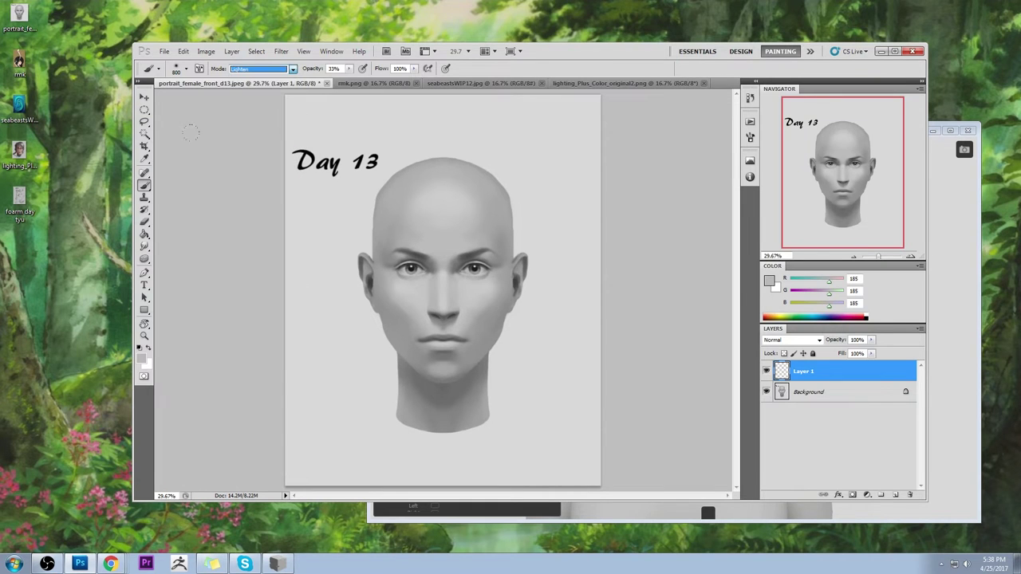
pyautogui.click(454, 247)
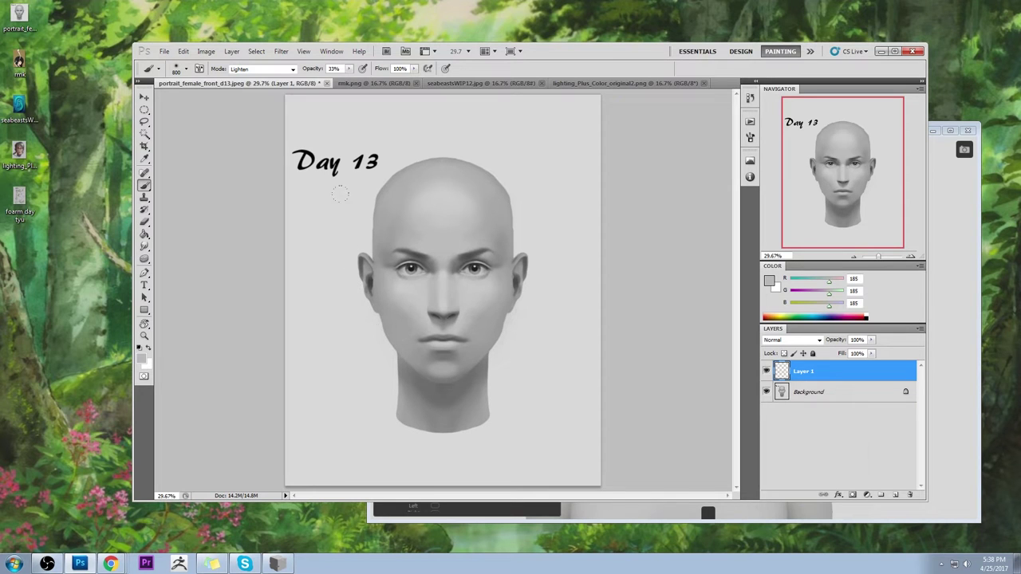
pyautogui.keyDown('alt'); pyautogui.click(459, 153); pyautogui.keyUp('alt')
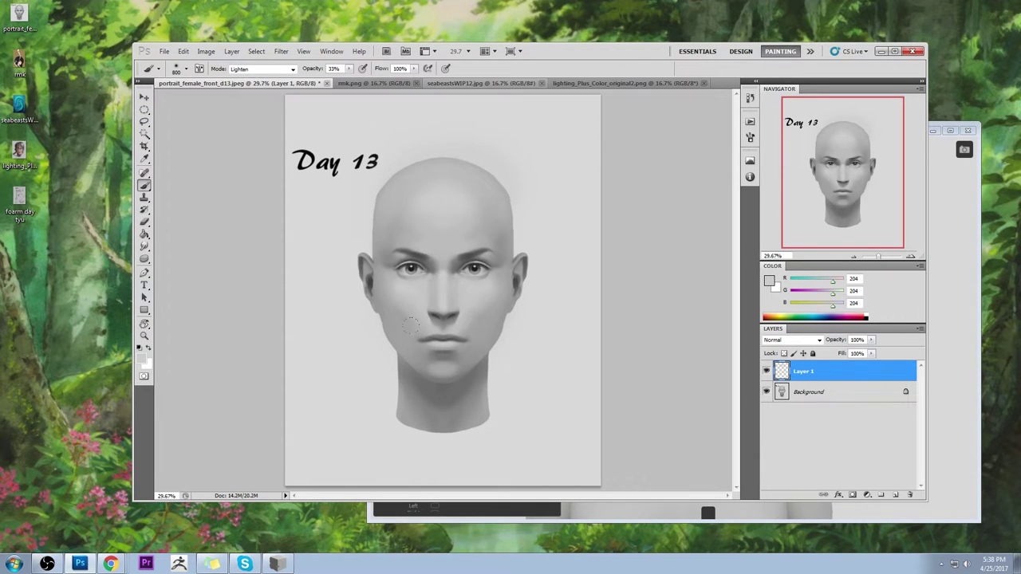
pyautogui.keyDown('alt'); pyautogui.click(382, 288); pyautogui.keyUp('alt')
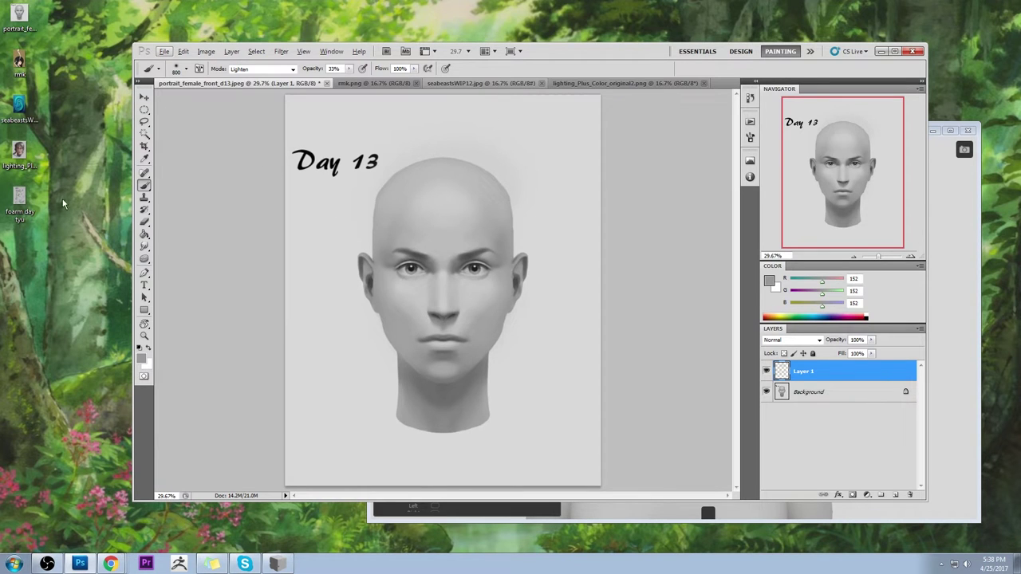
# Step: Smudge the paint, merge the layer into the Background, and select the whole canvas
pyautogui.moveTo(144, 246); pyautogui.dragTo(172, 264)
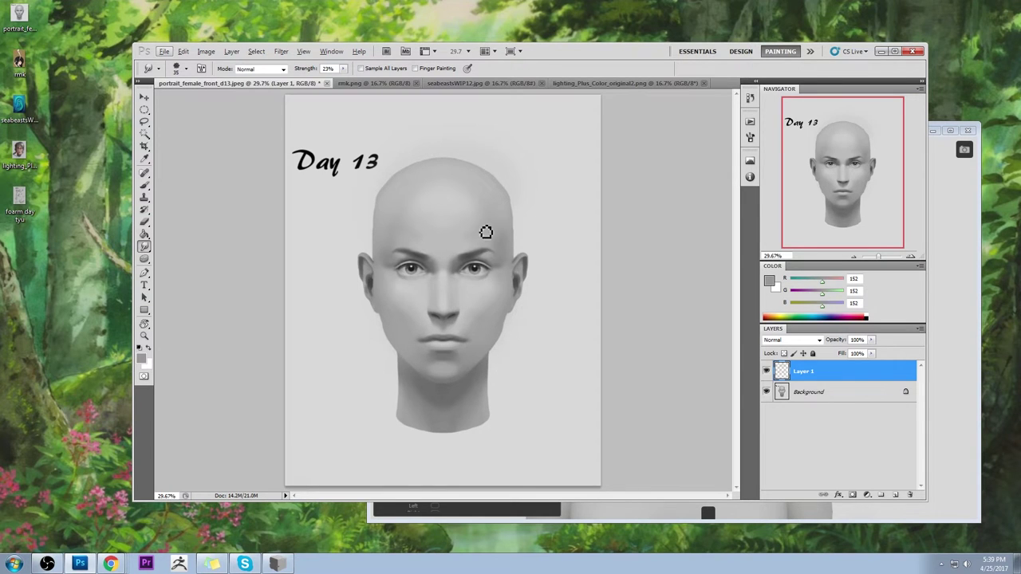
pyautogui.rightClick(823, 374)
pyautogui.click(845, 399)
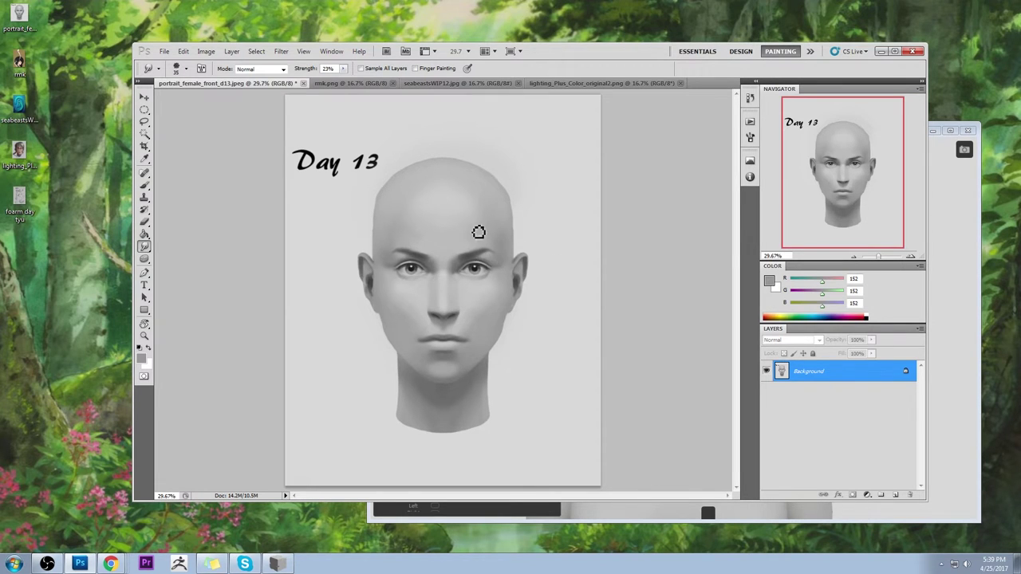
pyautogui.hotkey('ctrl', 'a')
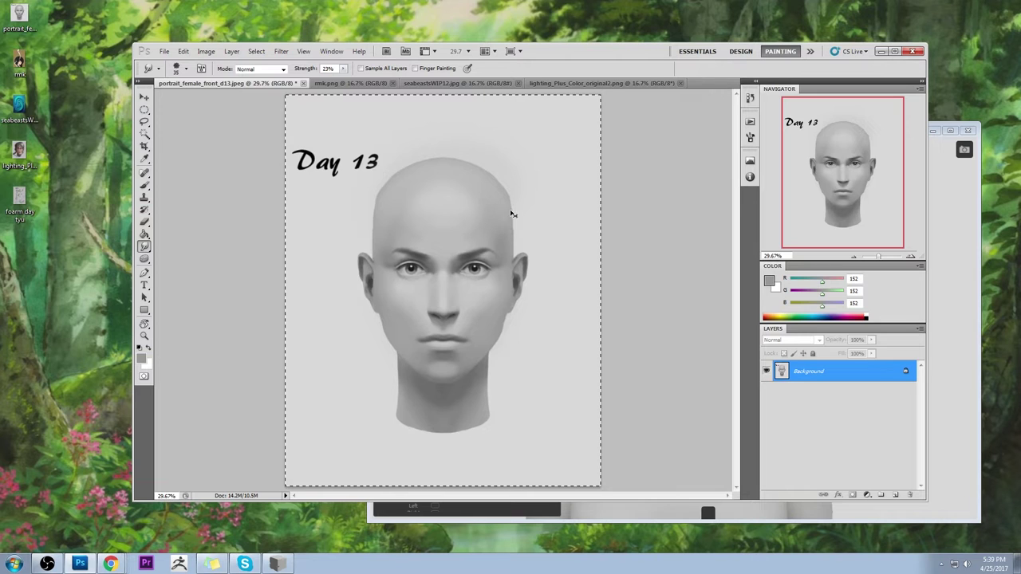
# Step: Revert to the originally opened image state and resize it to 2000 pixels wide
pyautogui.click(749, 98)
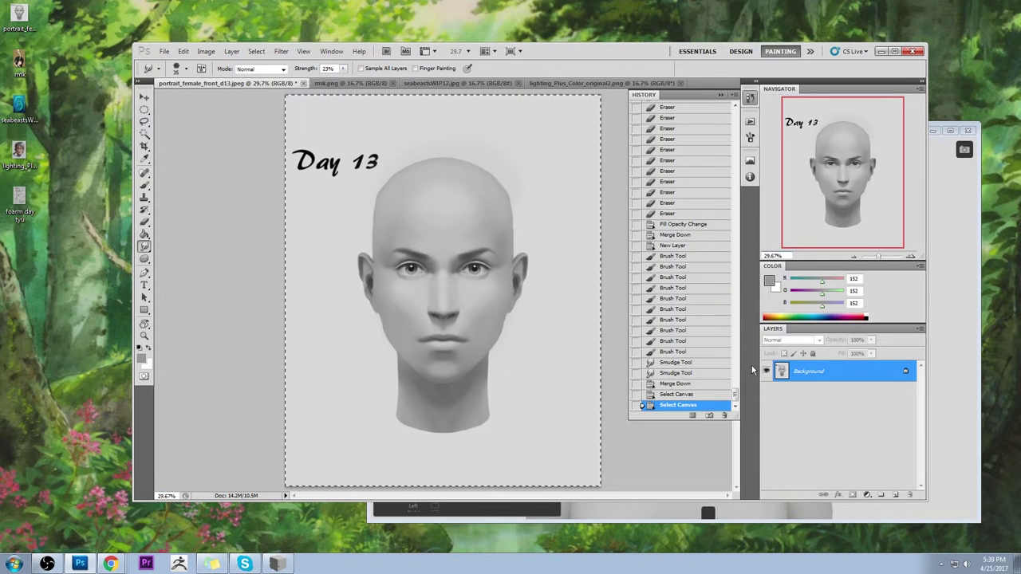
pyautogui.scroll(10, 720, 292)
pyautogui.scroll(10, 734, 132)
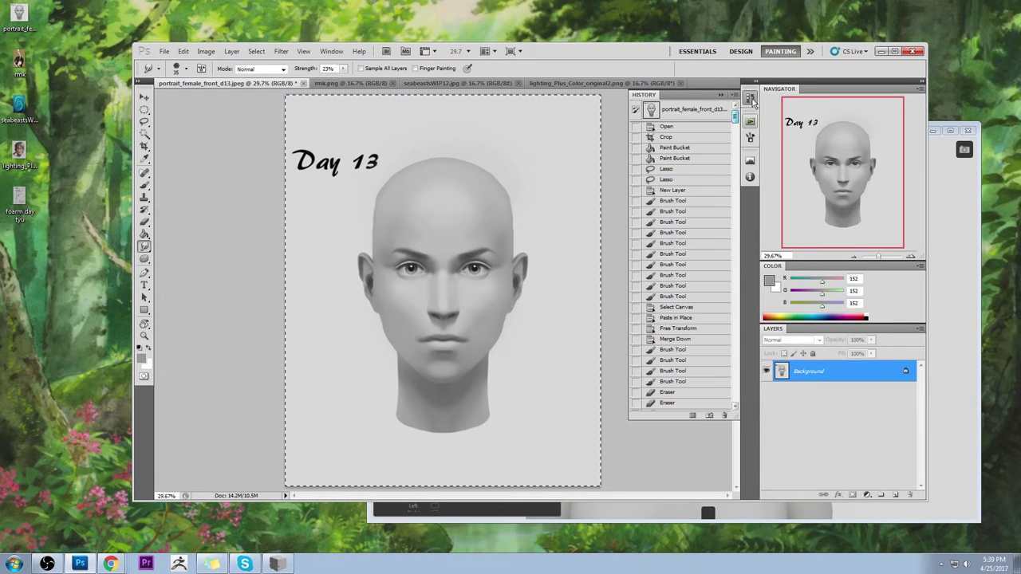
pyautogui.click(694, 112)
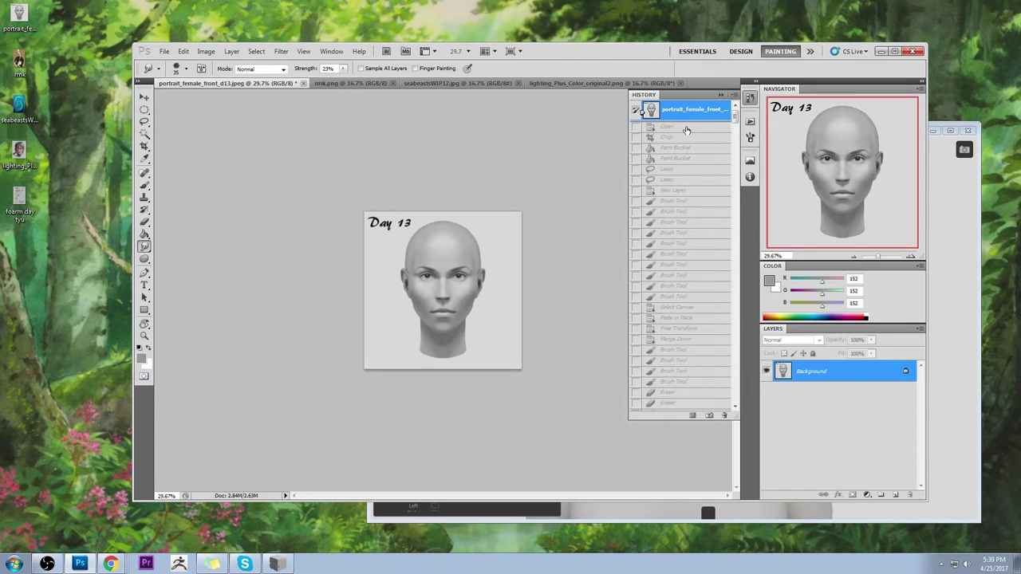
pyautogui.click(206, 51)
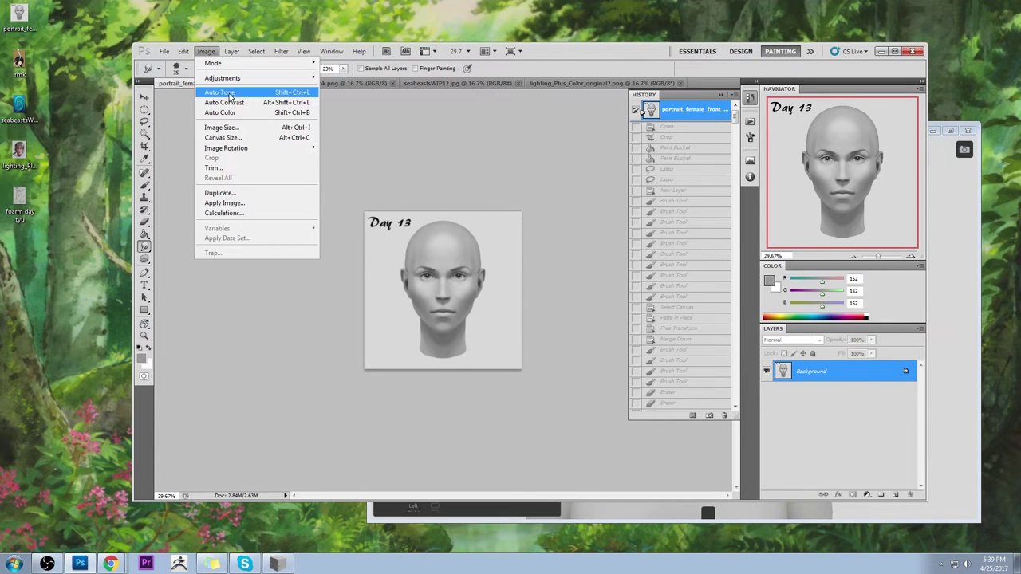
pyautogui.click(229, 128)
pyautogui.write('2000')
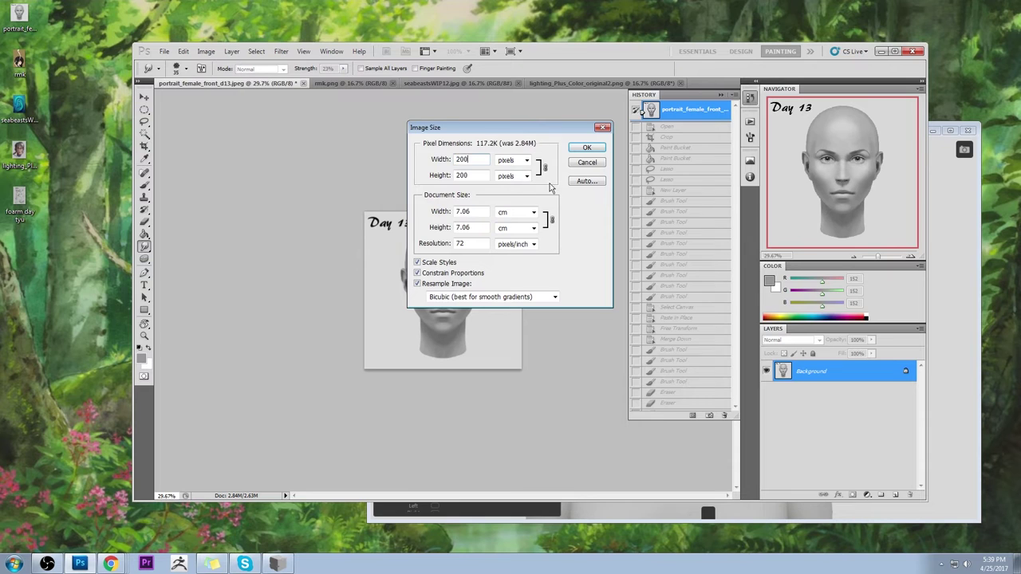
pyautogui.click(592, 150)
# Step: Paste the painted portrait in place as a new layer and check it against the original
pyautogui.hotkey('ctrl', 'shift', 'v')
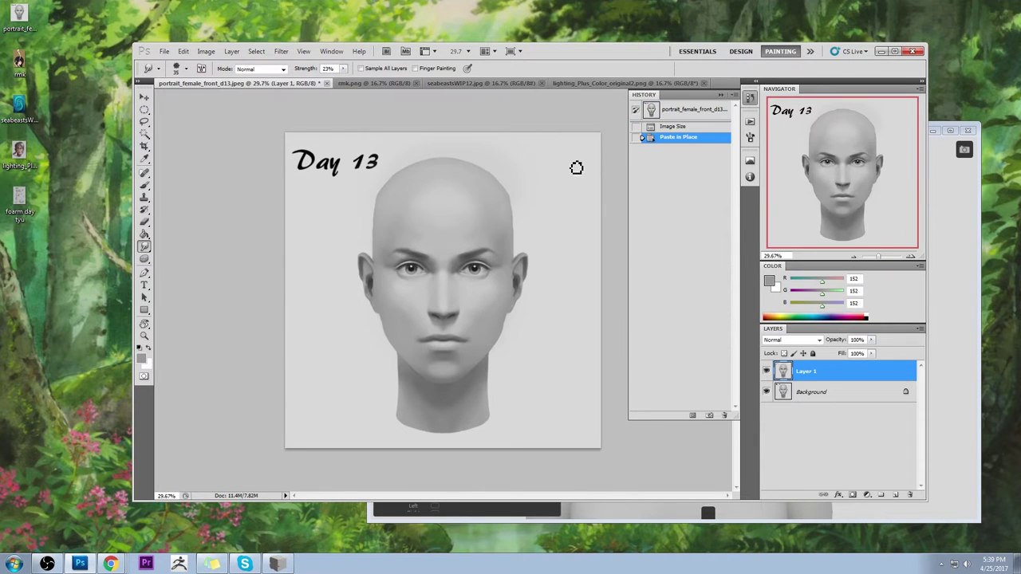
pyautogui.click(719, 96)
pyautogui.click(766, 372)
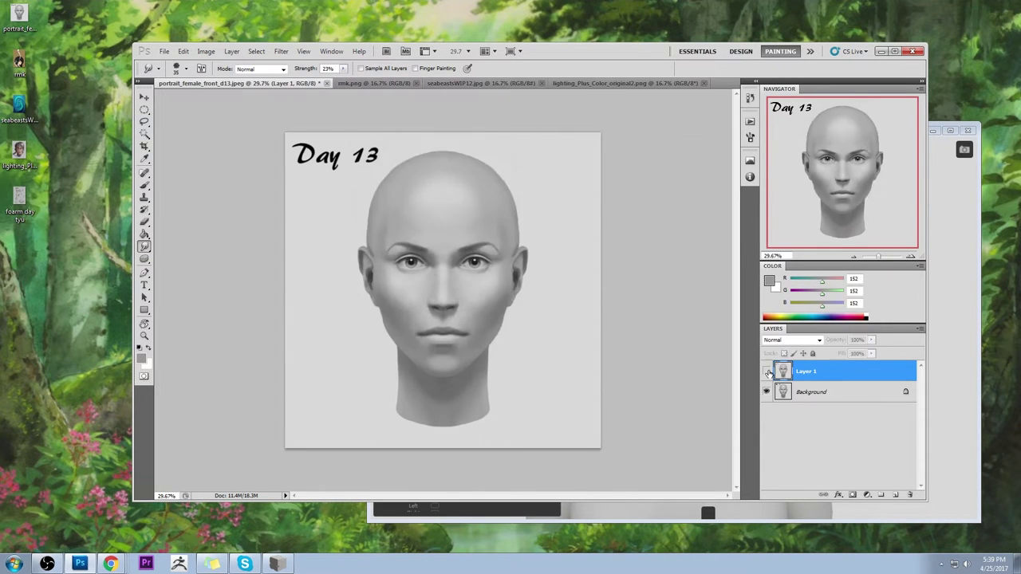
pyautogui.click(767, 372)
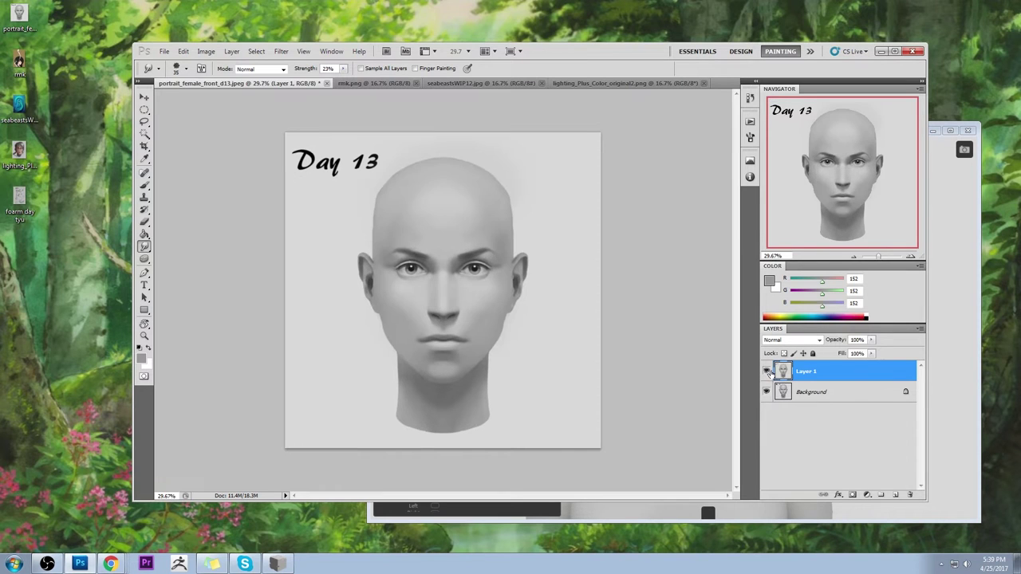
# Step: Align the pasted face at 57% fill, then restore Layer 1's fill to 100%
pyautogui.press('v')
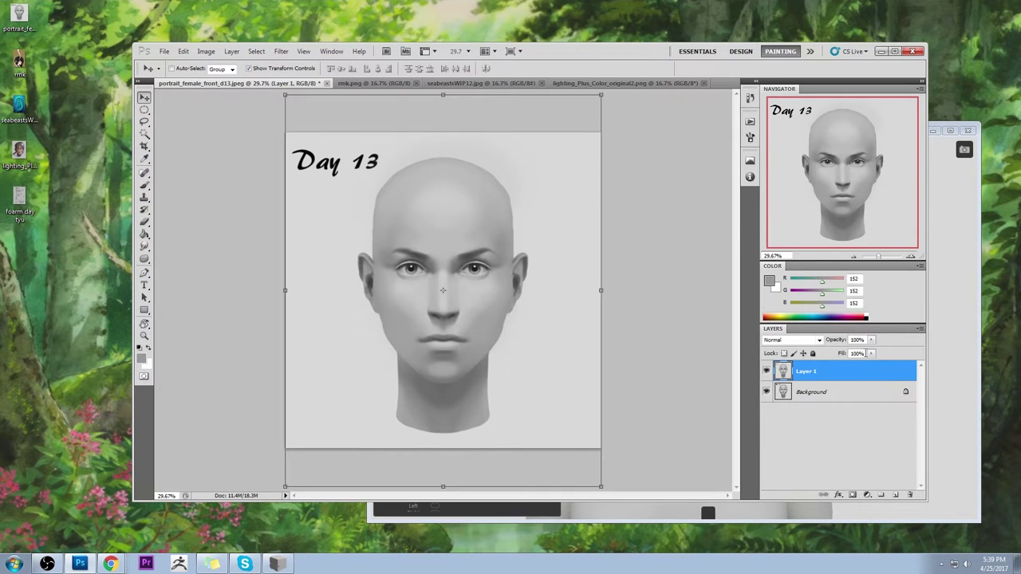
pyautogui.hotkey('shift', '5')
pyautogui.hotkey('shift', '7')
pyautogui.moveTo(476, 335); pyautogui.dragTo(474, 327)
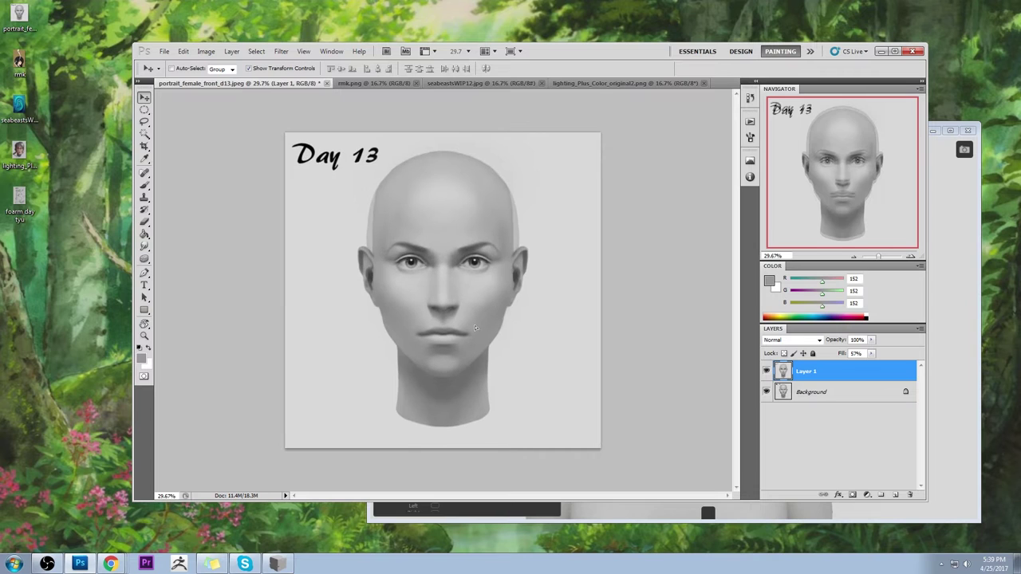
pyautogui.click(870, 353)
pyautogui.moveTo(878, 365); pyautogui.dragTo(894, 365)
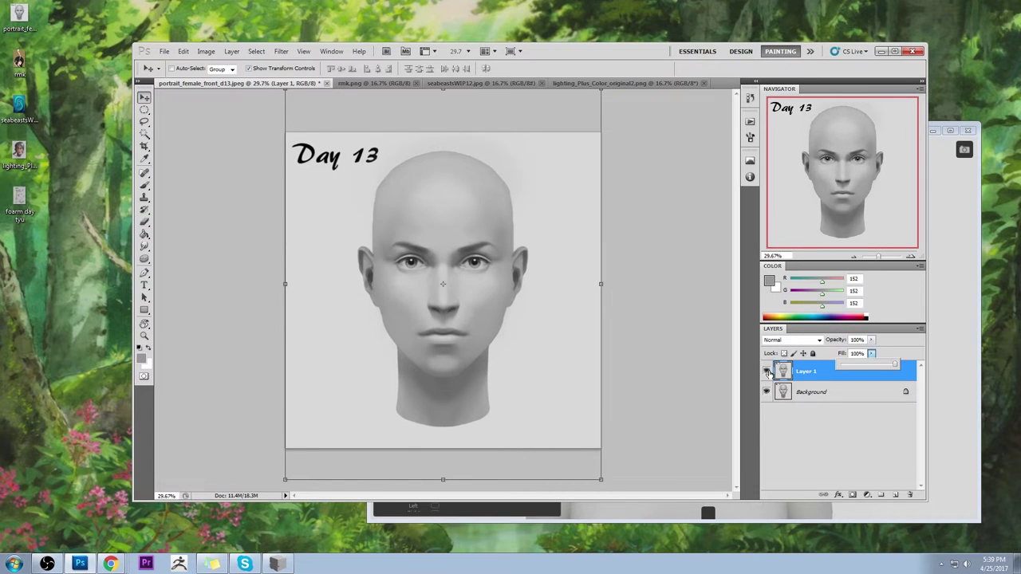
# Step: Toggle the narrower head layer to compare it with the original face
pyautogui.press('b')
pyautogui.click(766, 372)
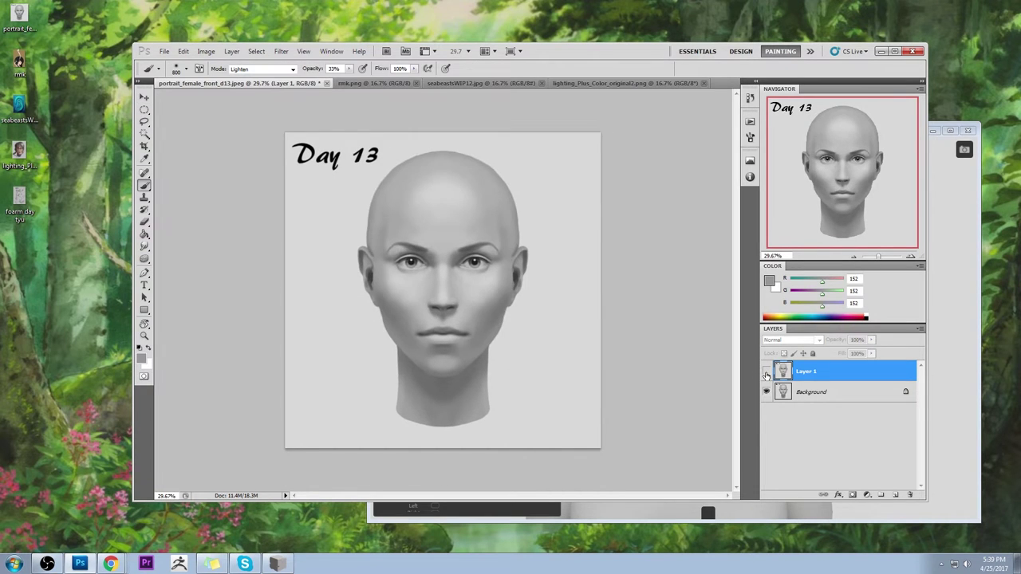
pyautogui.click(767, 373)
pyautogui.click(766, 372)
pyautogui.click(766, 372)
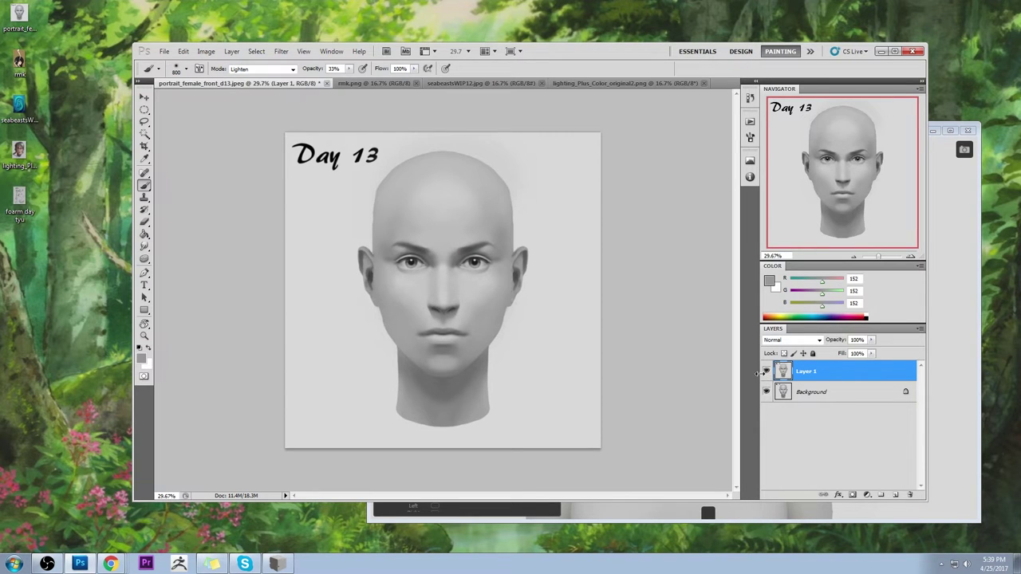
pyautogui.click(766, 371)
pyautogui.click(766, 371)
pyautogui.click(765, 372)
# Step: Switch the brush from Lighten to Normal mode and keep comparing the head layer with the original
pyautogui.click(287, 68)
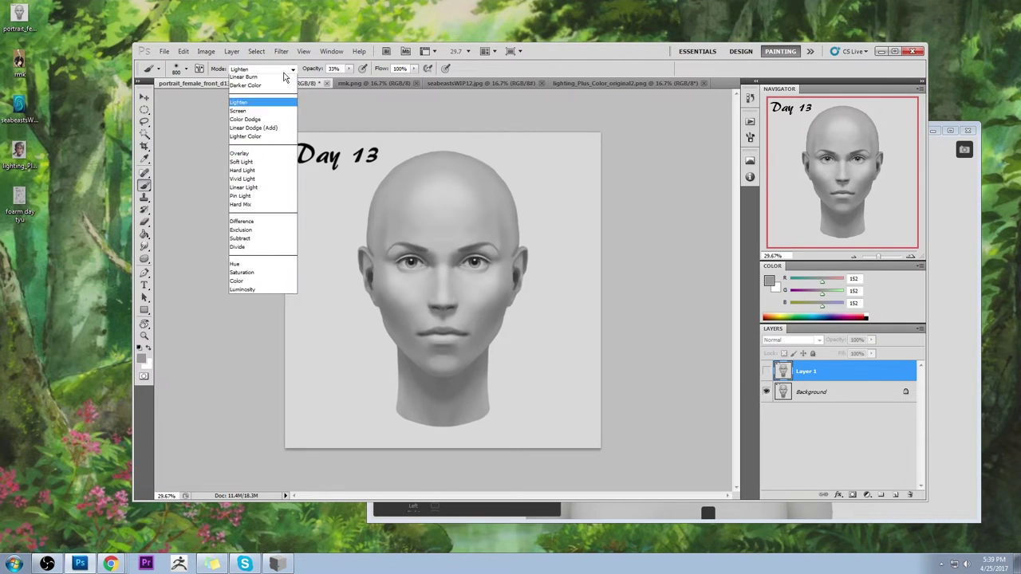
pyautogui.click(285, 77)
pyautogui.click(766, 372)
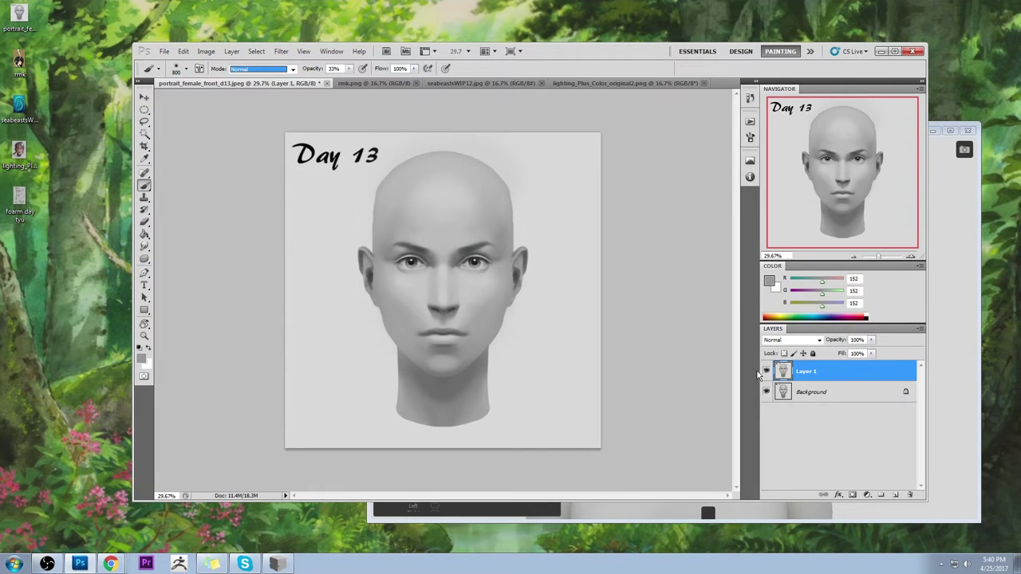
pyautogui.click(767, 372)
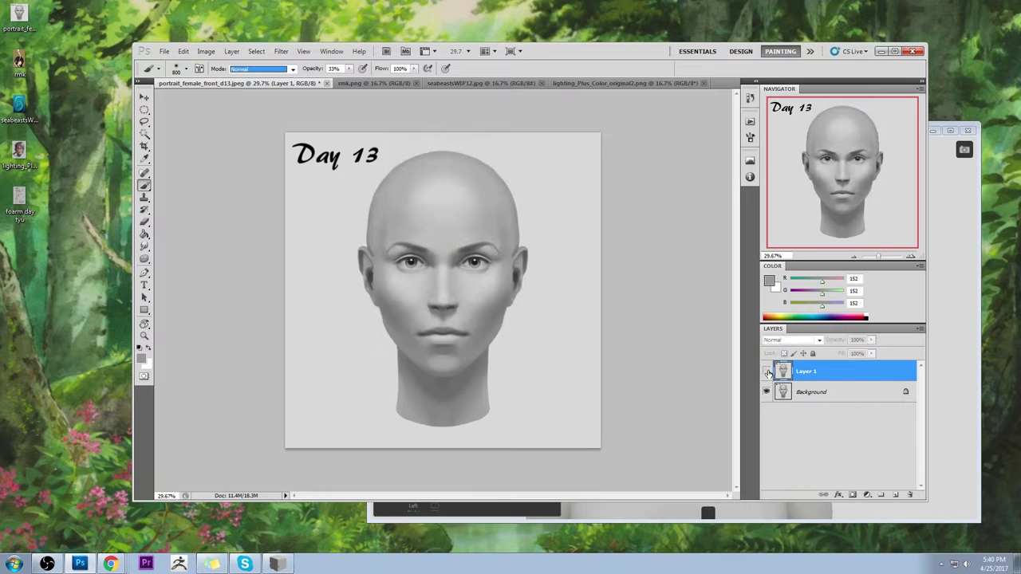
pyautogui.click(767, 373)
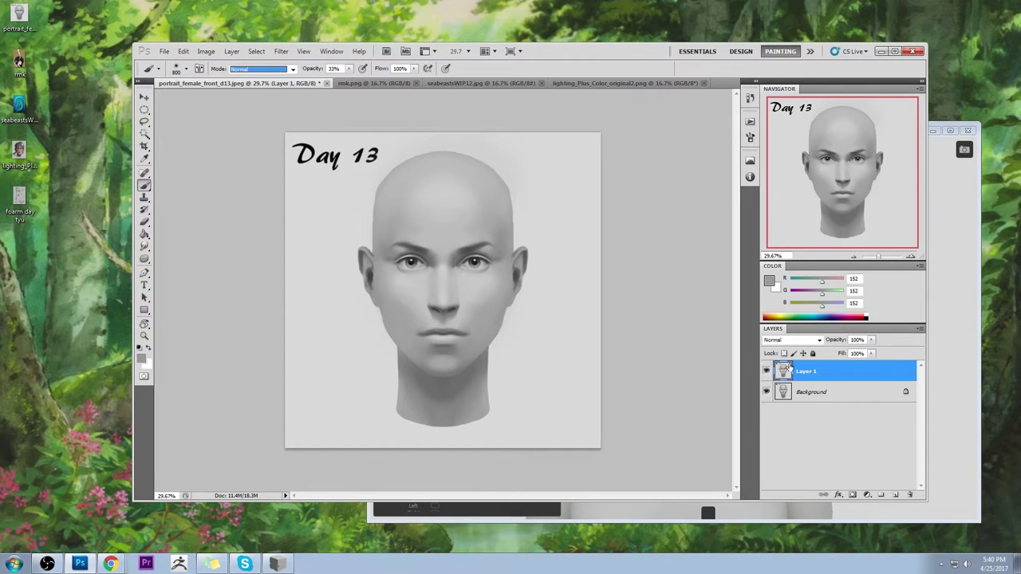
pyautogui.click(766, 371)
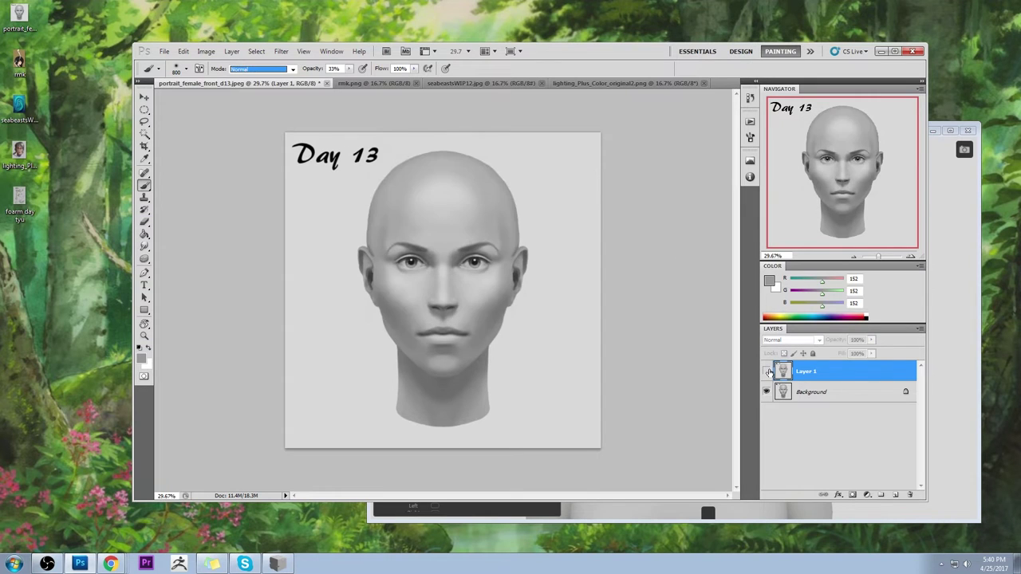
pyautogui.click(767, 371)
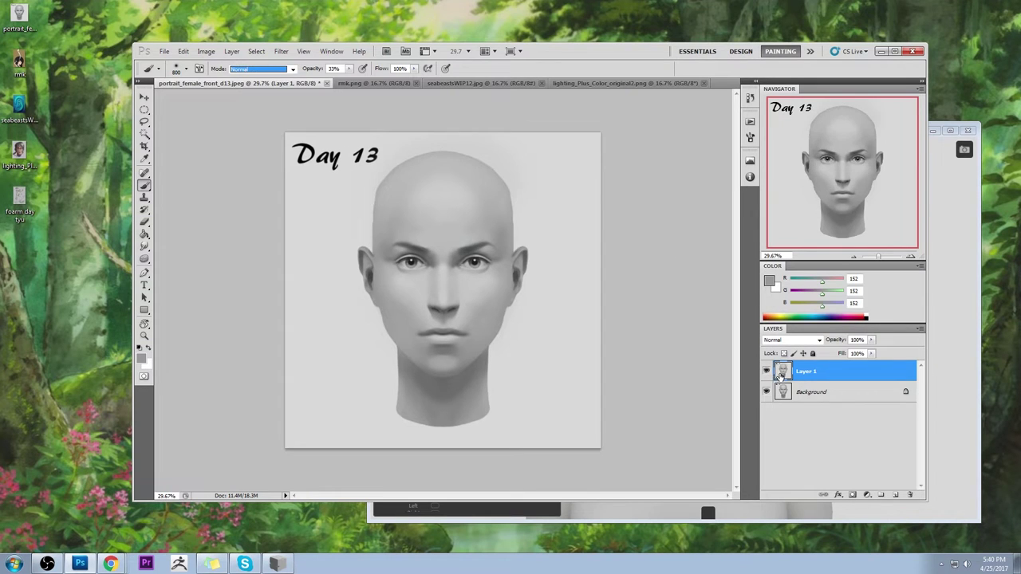
pyautogui.click(766, 373)
pyautogui.click(768, 373)
# Step: Sample greys from the face, ending on a light grey of 201 beside the right eye
pyautogui.keyDown('alt'); pyautogui.click(446, 301); pyautogui.keyUp('alt')
pyautogui.keyDown('alt'); pyautogui.click(448, 333); pyautogui.keyUp('alt')
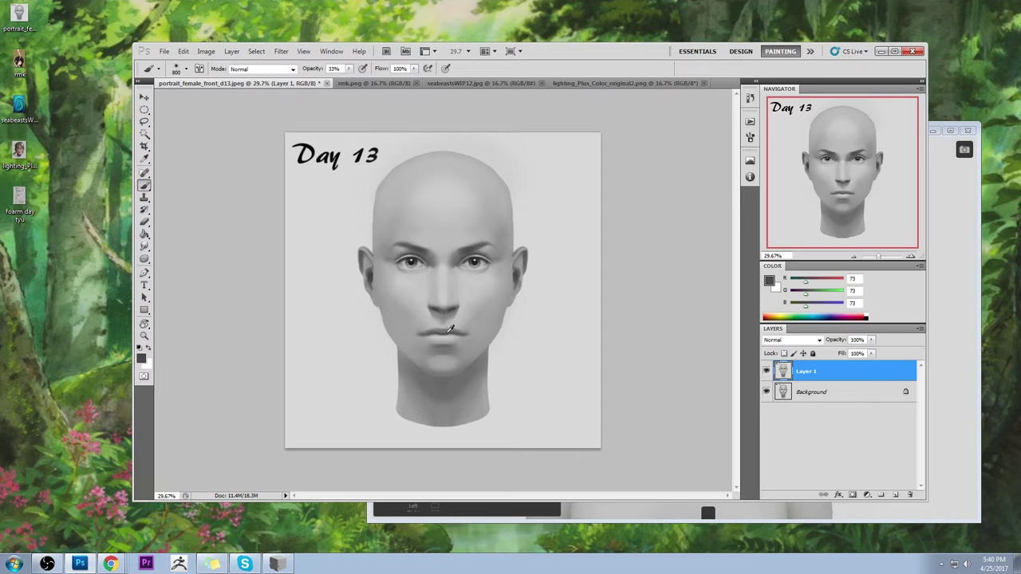
pyautogui.keyDown('alt'); pyautogui.click(450, 328); pyautogui.keyUp('alt')
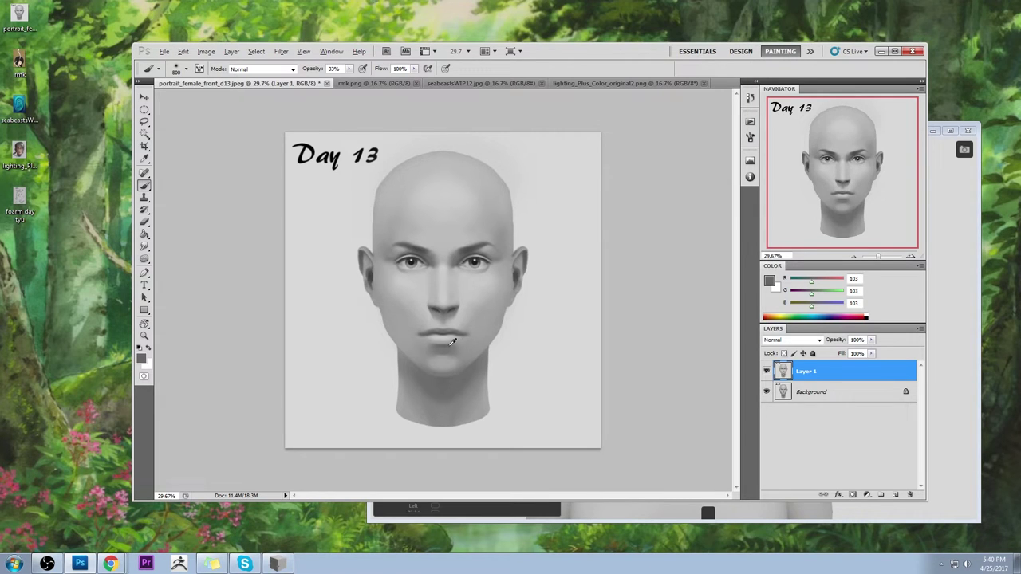
pyautogui.keyDown('alt'); pyautogui.click(410, 311); pyautogui.keyUp('alt')
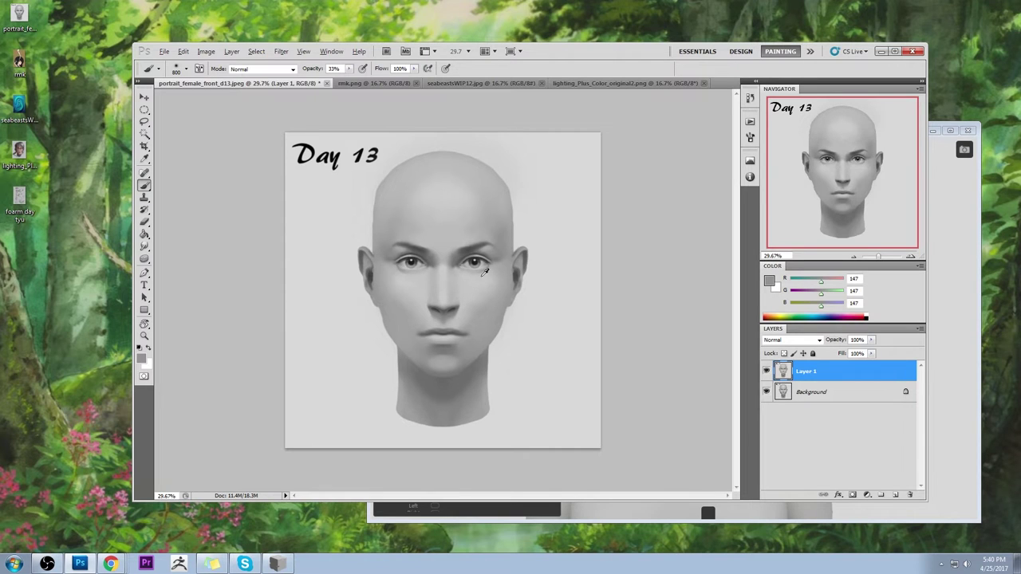
pyautogui.press('alt')
pyautogui.keyDown('alt'); pyautogui.click(476, 271); pyautogui.keyUp('alt')
pyautogui.moveTo(476, 271); pyautogui.dragTo(477, 271)
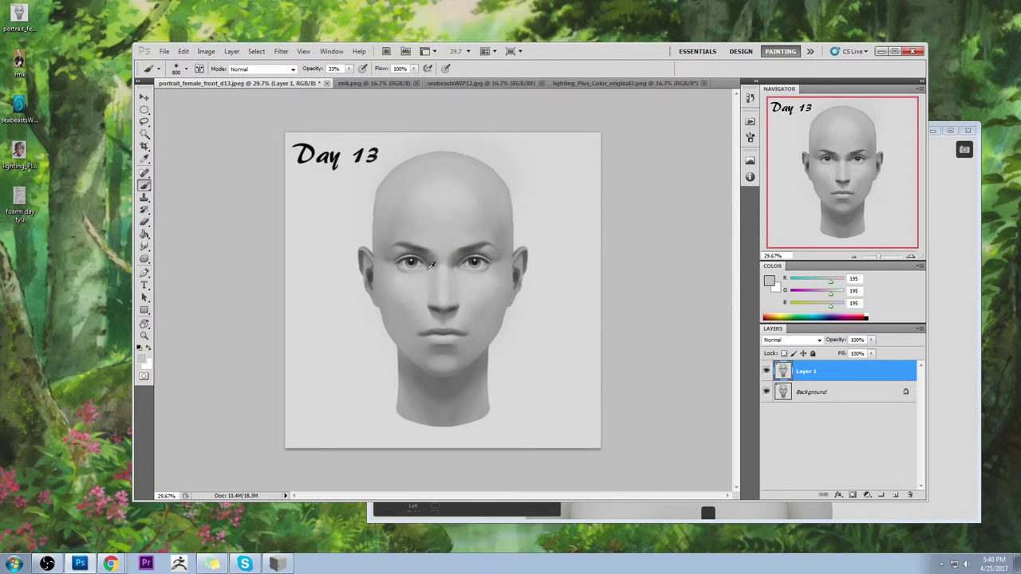
# Step: Toggle Layer 1 to compare the narrower painted head with the wider original beneath
pyautogui.click(766, 372)
pyautogui.click(766, 372)
pyautogui.click(767, 372)
pyautogui.click(767, 372)
pyautogui.click(768, 371)
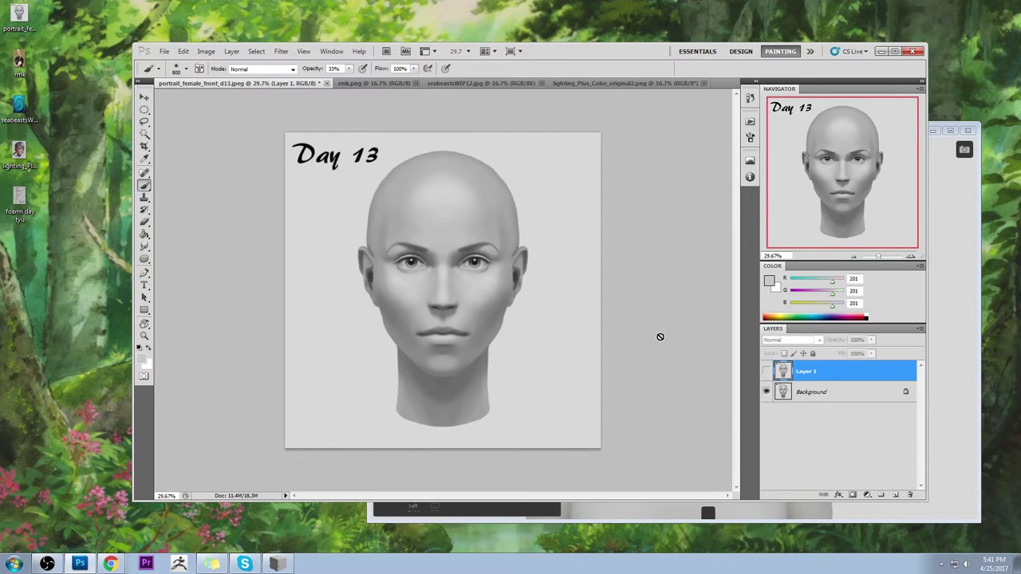
pyautogui.click(767, 372)
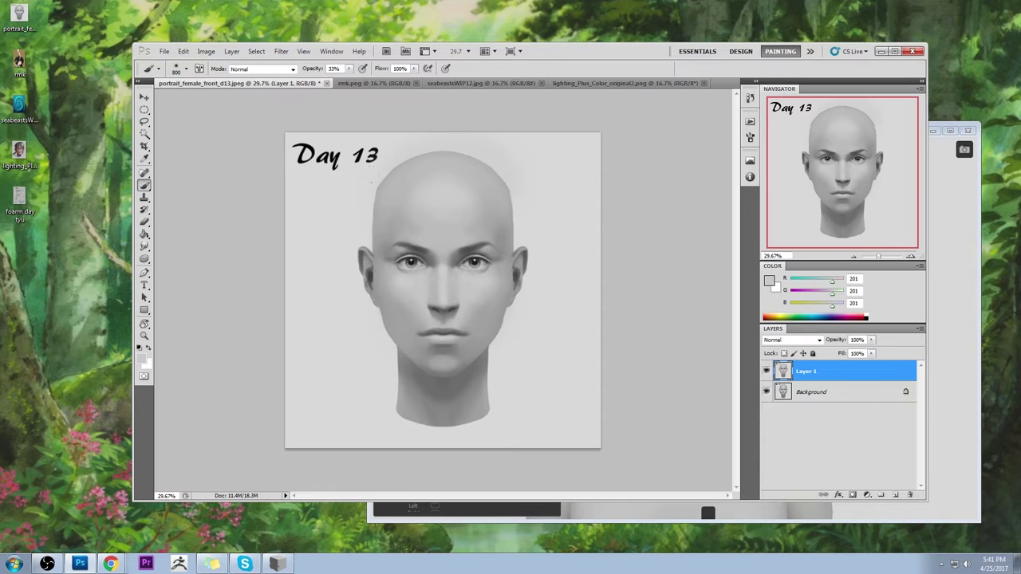
# Step: Flatten the head portrait into one layer, then close it and save as JPEG
pyautogui.rightClick(836, 379)
pyautogui.click(867, 370)
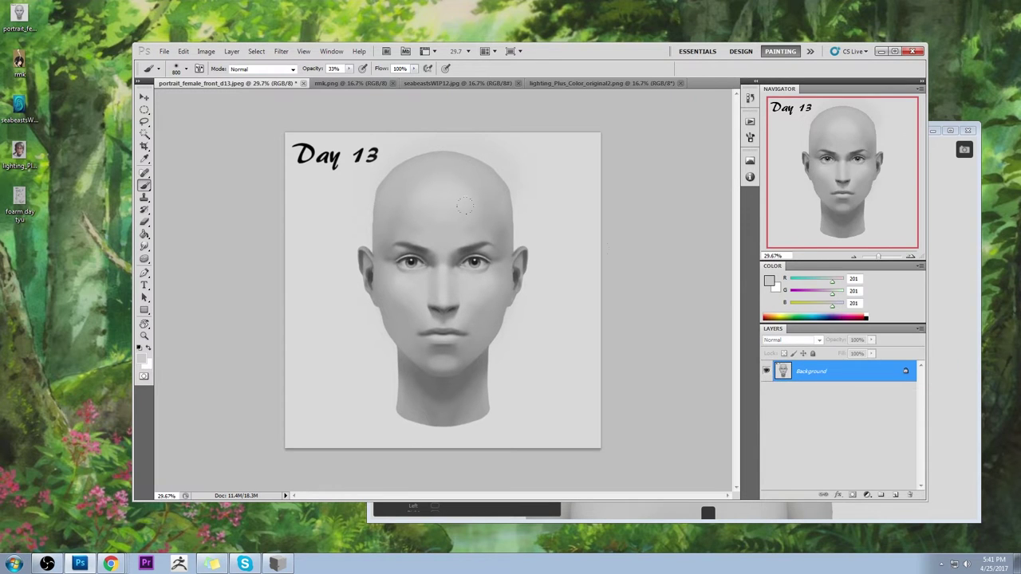
pyautogui.click(303, 84)
pyautogui.click(498, 235)
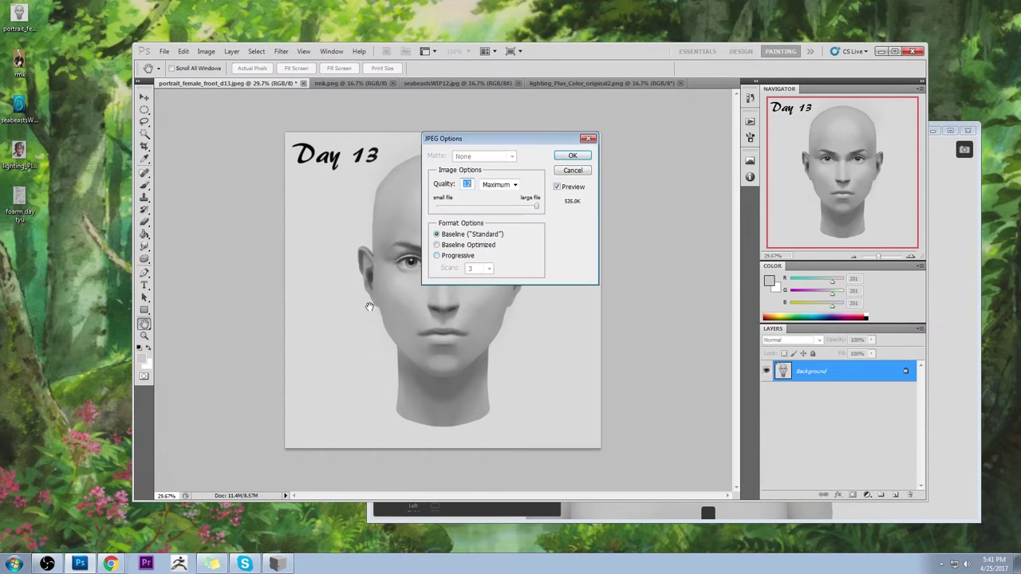
pyautogui.click(572, 156)
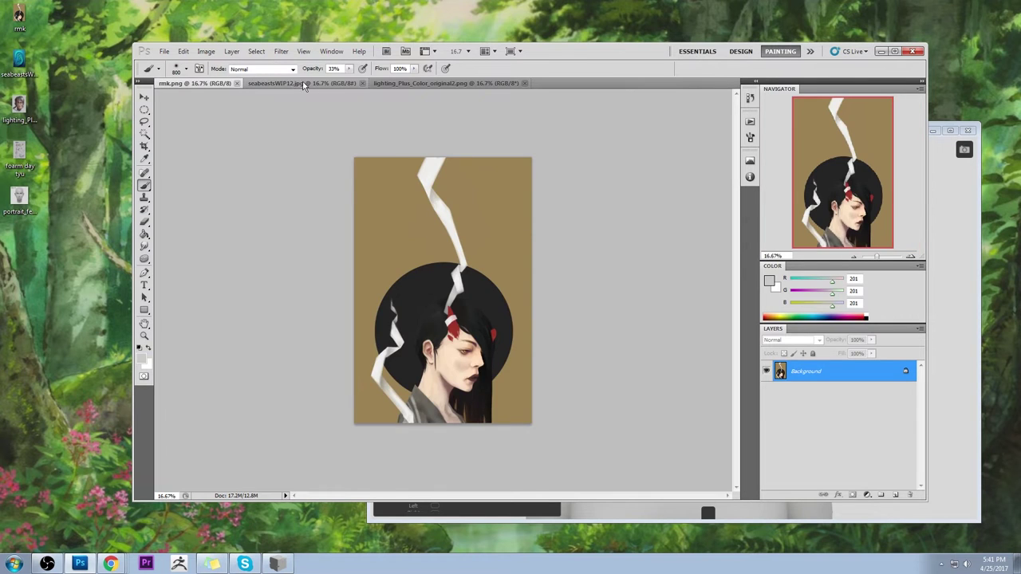
# Step: Switch to the lighting_Plus_Color_original2.png elf portrait document
pyautogui.click(300, 84)
pyautogui.click(402, 87)
pyautogui.click(201, 85)
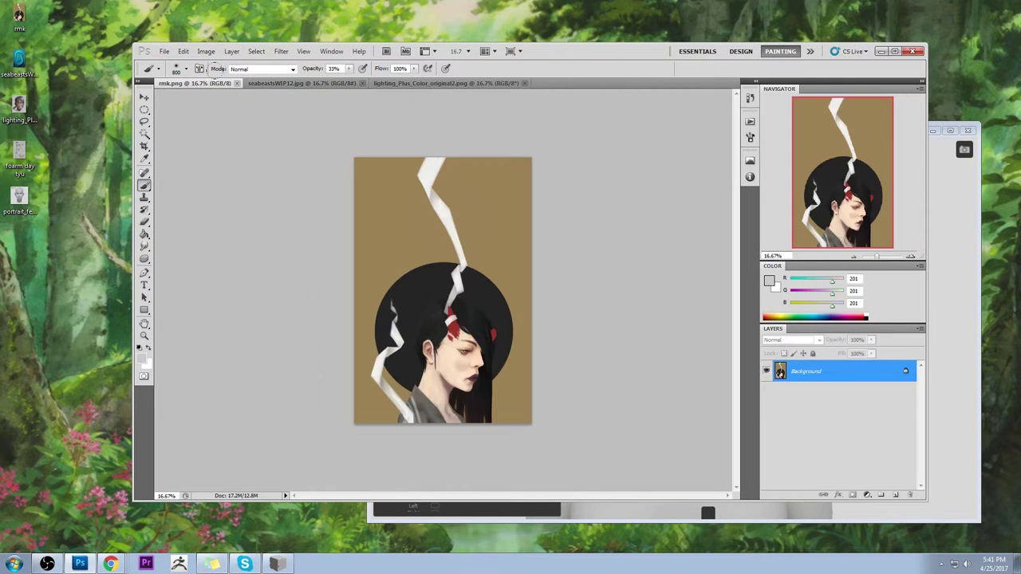
pyautogui.click(455, 83)
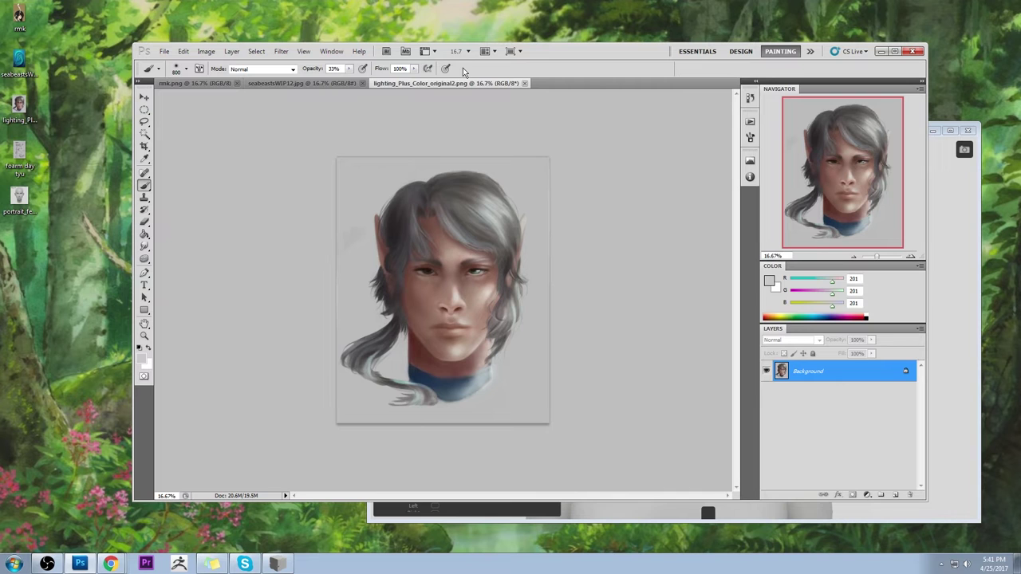
# Step: Bring PortraitStudio forward and arrange it beside the Photoshop window
pyautogui.click(976, 156)
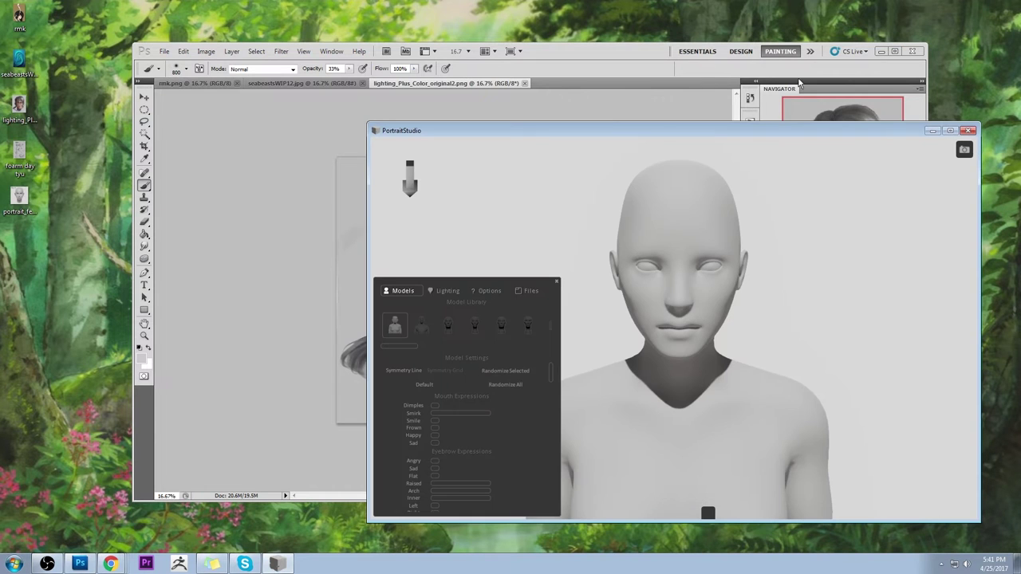
pyautogui.moveTo(648, 68); pyautogui.dragTo(551, 58)
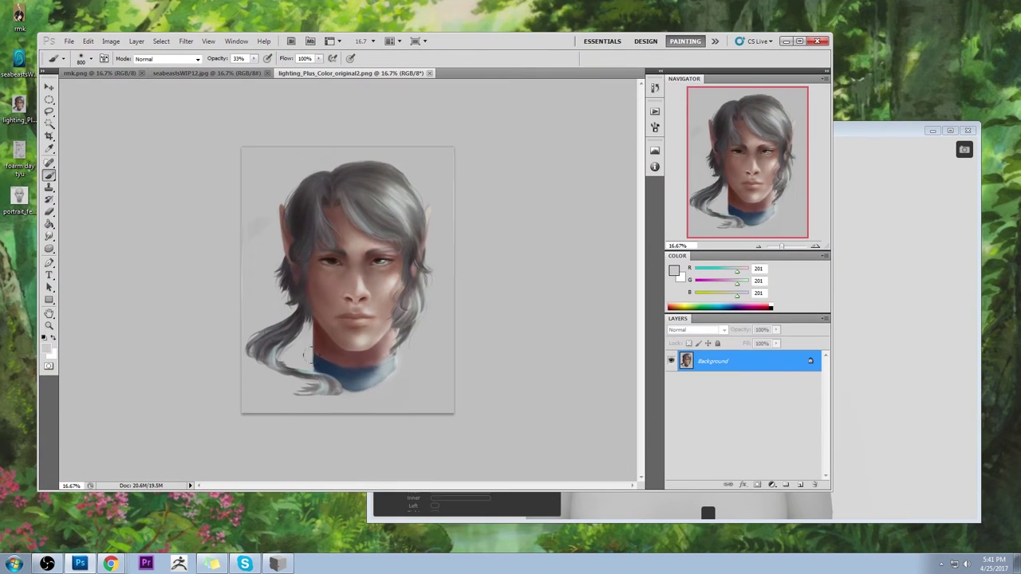
pyautogui.moveTo(854, 134); pyautogui.dragTo(894, 117)
# Step: In the Lighting settings, angle the directional light from the left, then switch it off
pyautogui.click(479, 278)
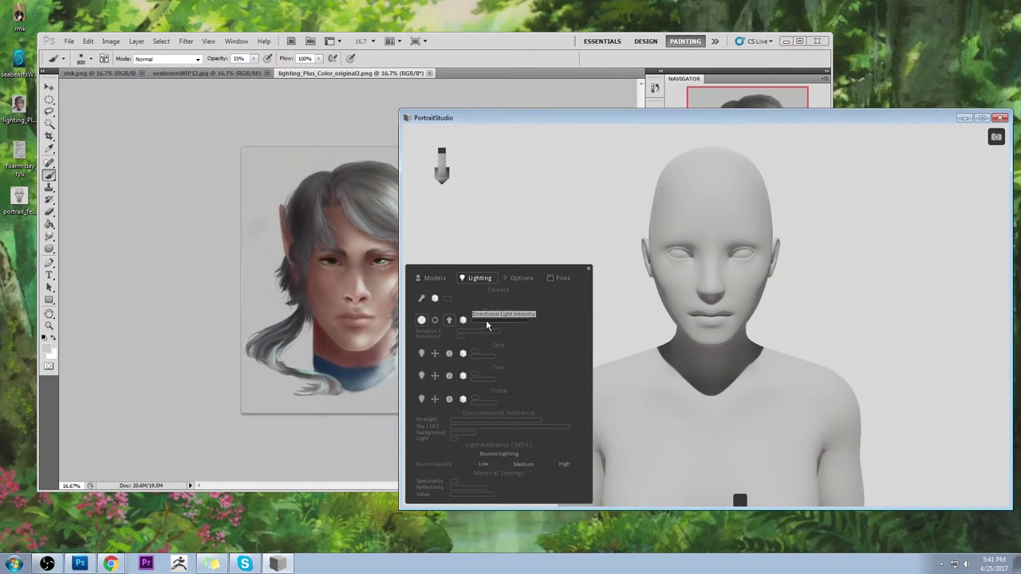
pyautogui.moveTo(498, 334)
pyautogui.mouseDown()
pyautogui.moveTo(471, 338)
pyautogui.moveTo(562, 333)
pyautogui.moveTo(498, 332)
pyautogui.moveTo(526, 327)
pyautogui.moveTo(493, 332)
pyautogui.moveTo(550, 339)
pyautogui.moveTo(495, 343)
pyautogui.moveTo(556, 340)
pyautogui.mouseUp()
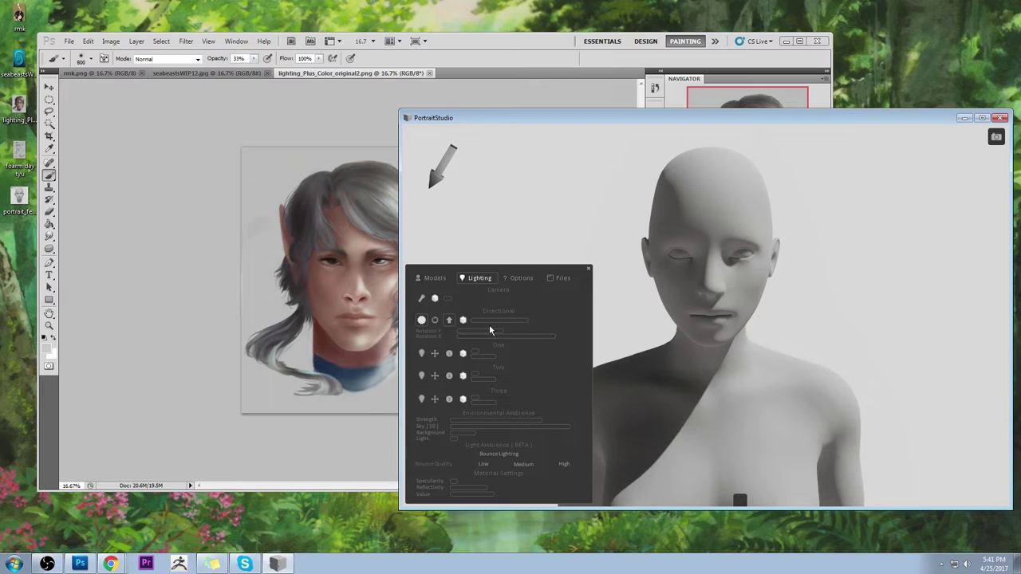
pyautogui.moveTo(499, 334)
pyautogui.mouseDown()
pyautogui.moveTo(466, 335)
pyautogui.moveTo(501, 335)
pyautogui.moveTo(483, 344)
pyautogui.mouseUp()
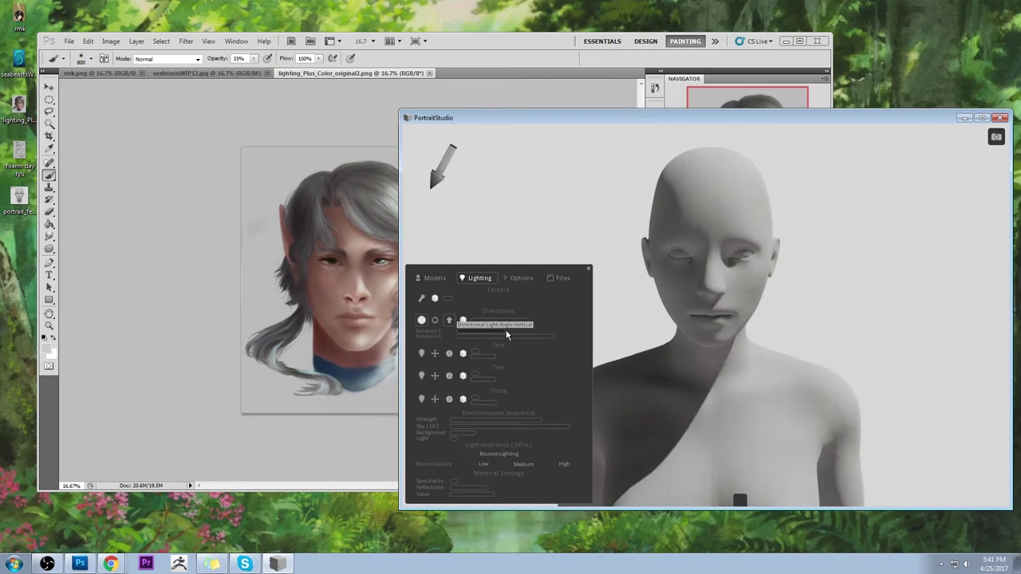
pyautogui.click(422, 322)
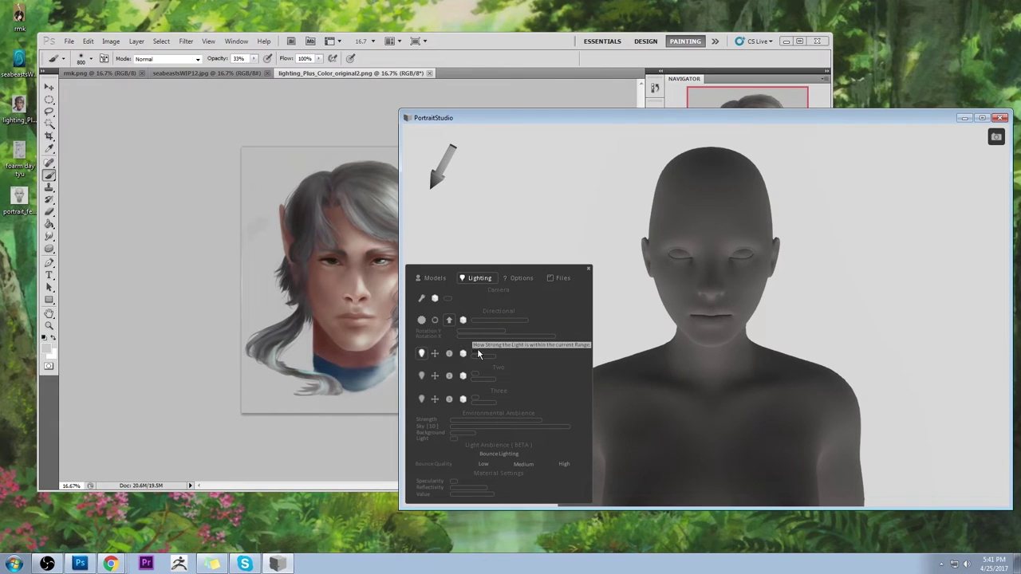
# Step: Raise Light One's strength, show its indicator, and tune its range to split-light the head
pyautogui.moveTo(478, 354); pyautogui.dragTo(513, 363)
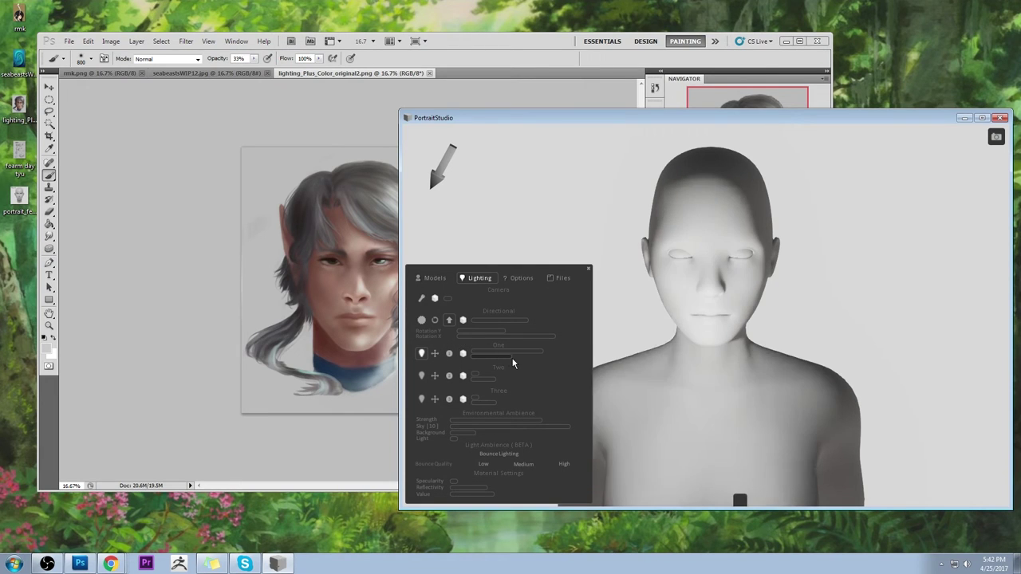
pyautogui.click(449, 354)
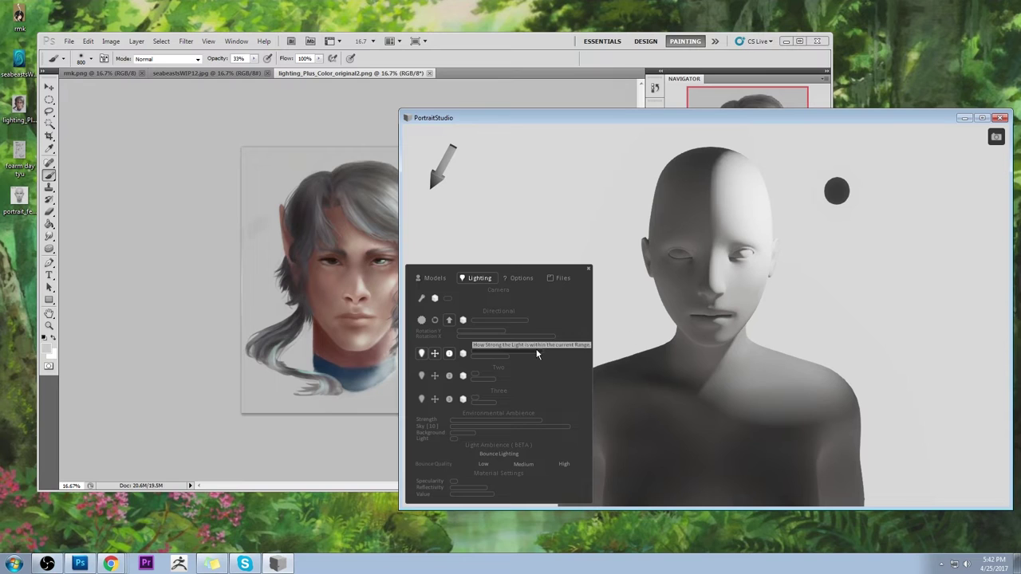
pyautogui.moveTo(512, 357)
pyautogui.mouseDown()
pyautogui.moveTo(496, 358)
pyautogui.moveTo(533, 349)
pyautogui.moveTo(511, 355)
pyautogui.mouseUp()
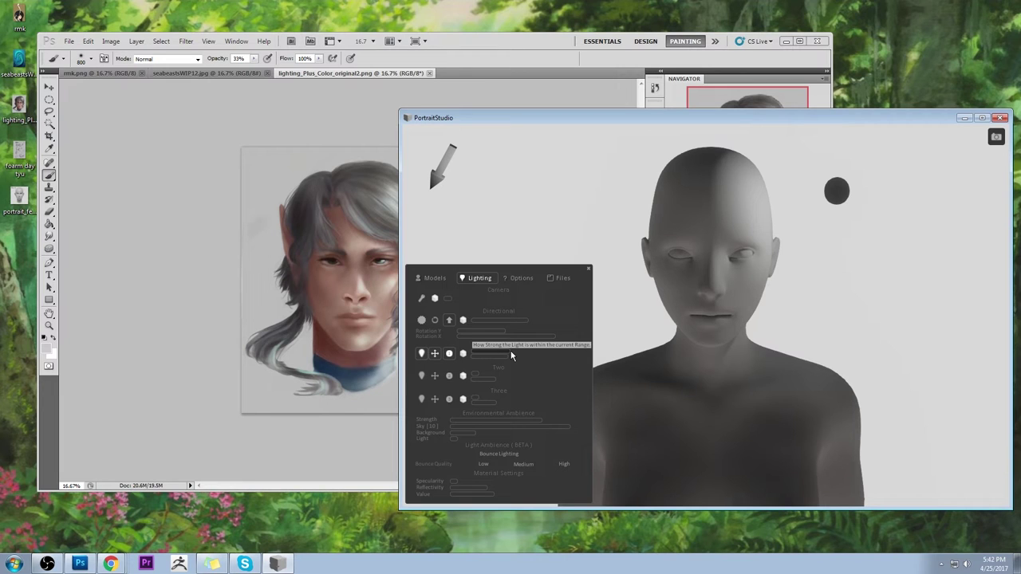
pyautogui.moveTo(503, 358); pyautogui.dragTo(524, 360)
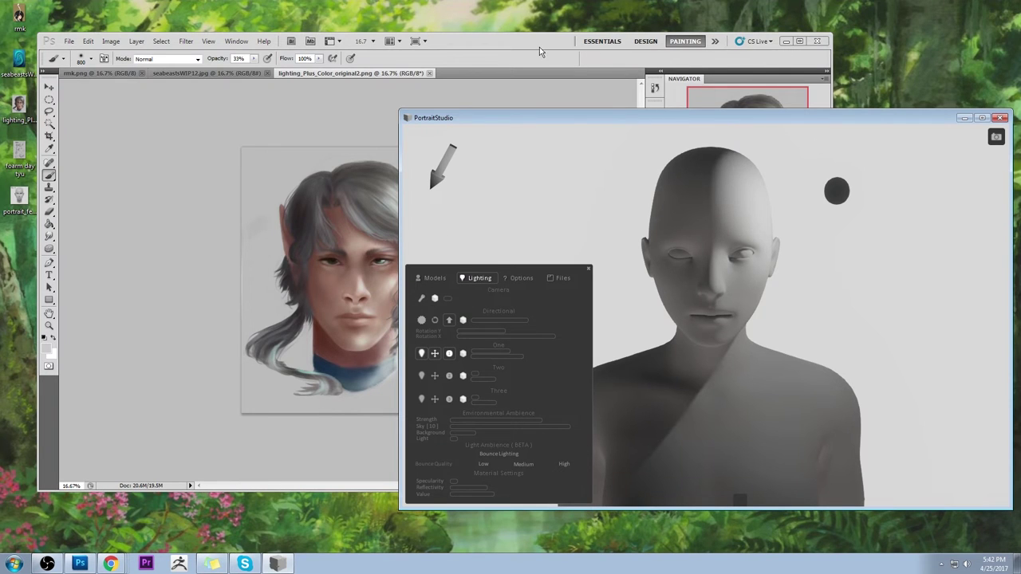
pyautogui.moveTo(539, 47); pyautogui.dragTo(635, 62)
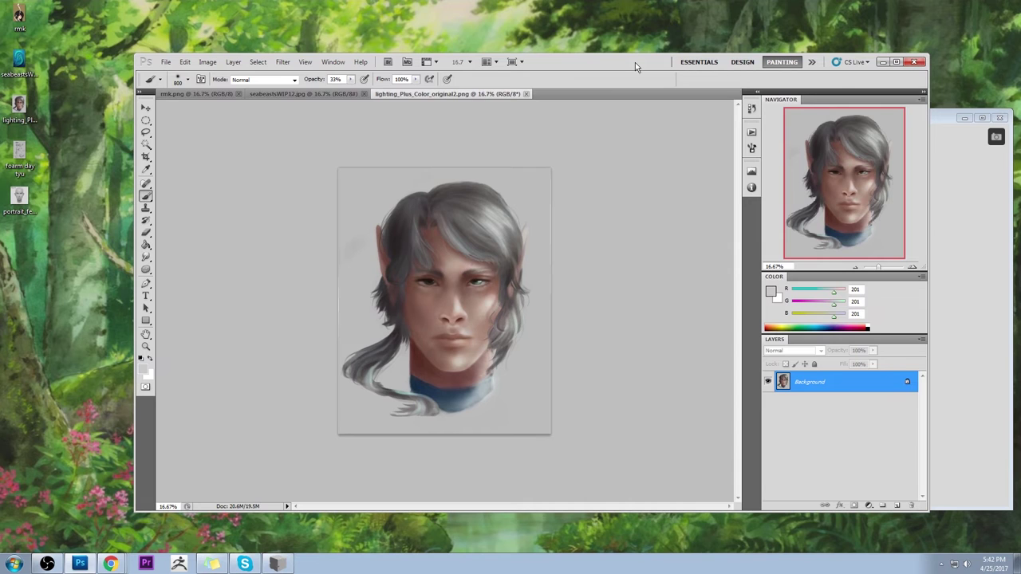
# Step: Swap Light One for an angled directional light, and narrow Photoshop beside the 3D head
pyautogui.click(939, 125)
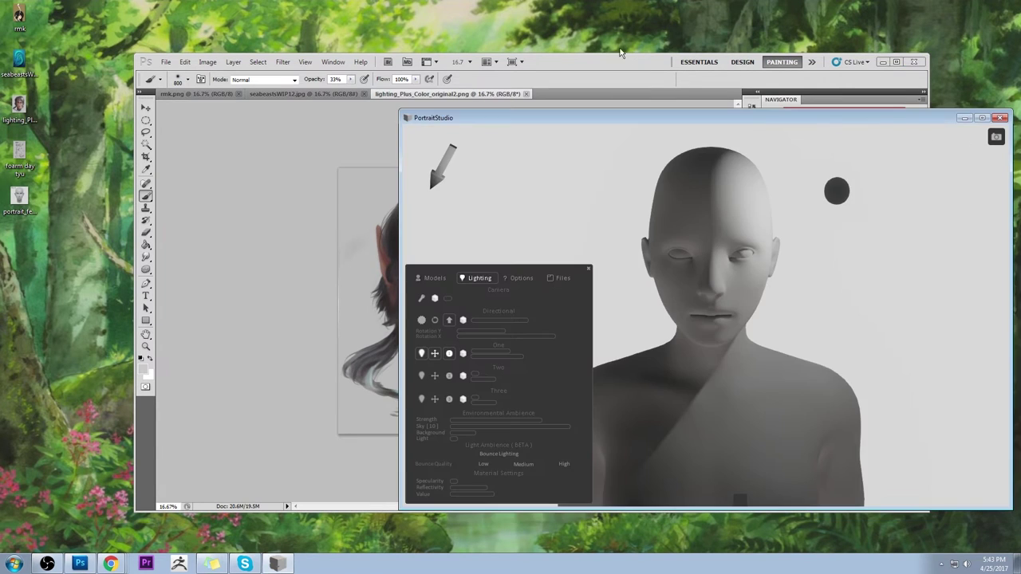
pyautogui.click(636, 62)
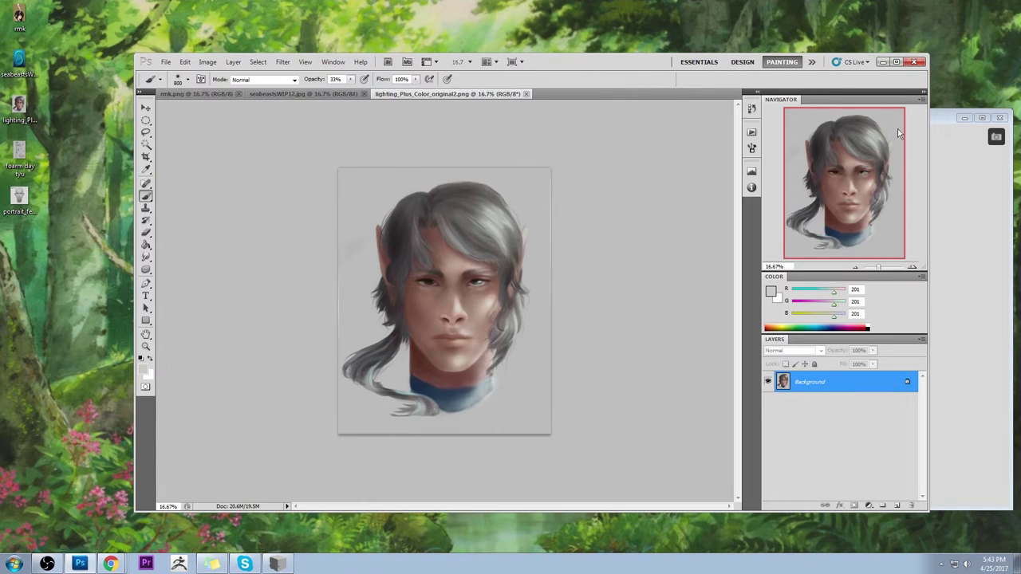
pyautogui.click(933, 121)
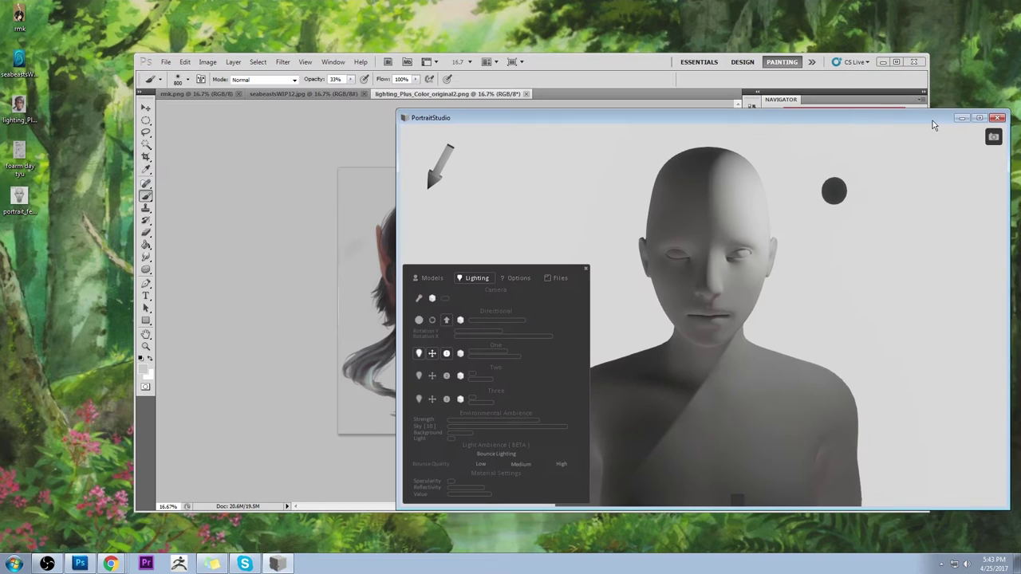
pyautogui.click(419, 353)
pyautogui.click(419, 319)
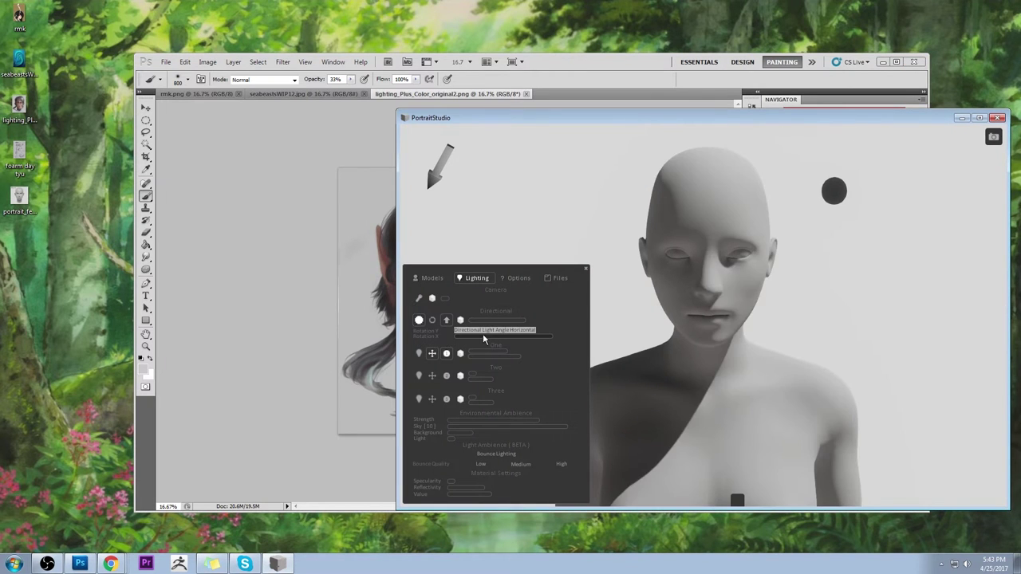
pyautogui.moveTo(482, 339)
pyautogui.mouseDown()
pyautogui.moveTo(552, 339)
pyautogui.moveTo(542, 342)
pyautogui.mouseUp()
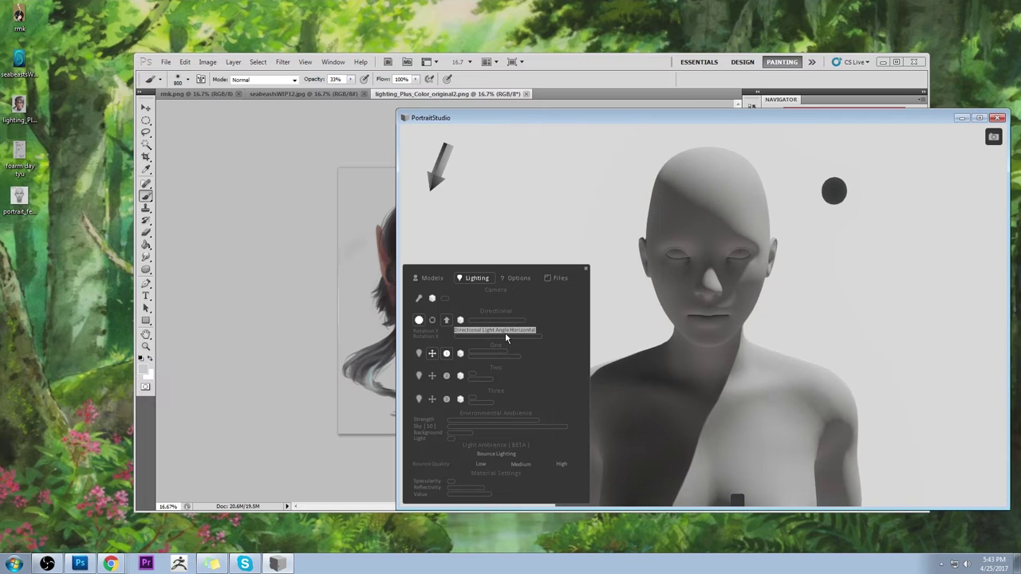
pyautogui.moveTo(568, 63); pyautogui.dragTo(512, 65)
pyautogui.moveTo(865, 201); pyautogui.dragTo(631, 196)
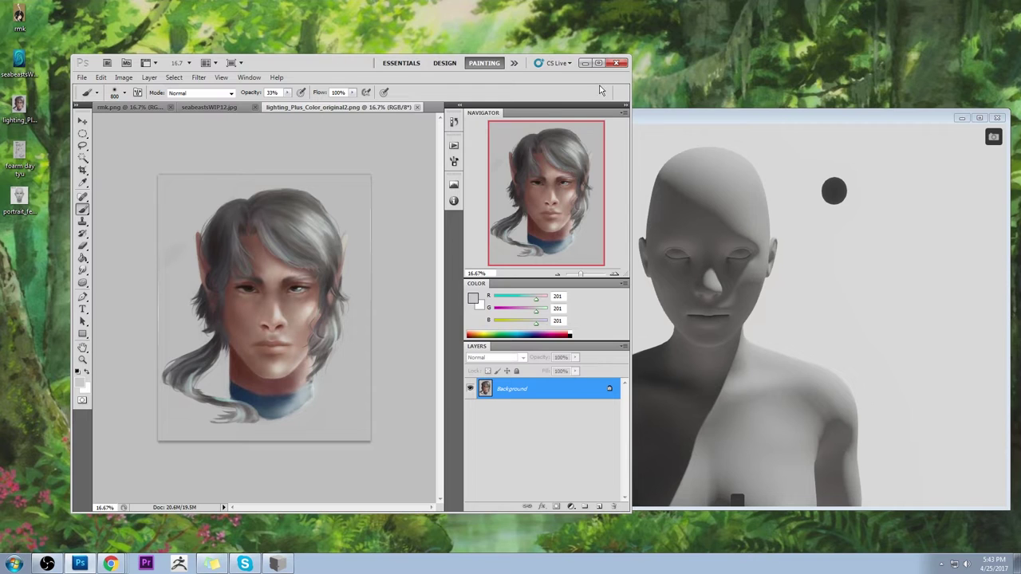
# Step: Swing PortraitStudio's directional light to hit the face frontally, then bring Photoshop back in front
pyautogui.click(754, 121)
pyautogui.moveTo(505, 329)
pyautogui.mouseDown()
pyautogui.moveTo(536, 335)
pyautogui.moveTo(436, 340)
pyautogui.moveTo(503, 327)
pyautogui.mouseUp()
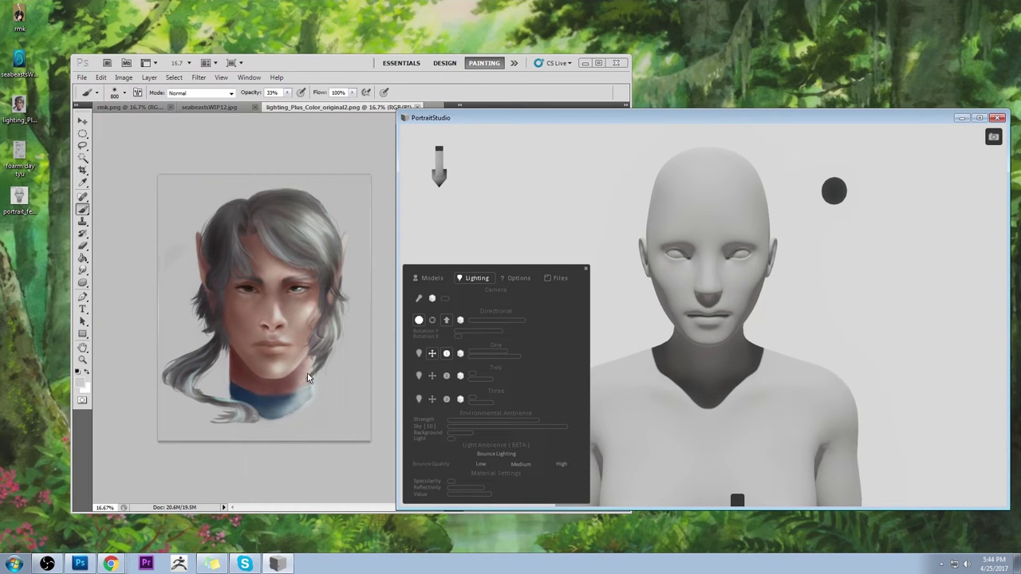
pyautogui.moveTo(328, 64); pyautogui.dragTo(476, 74)
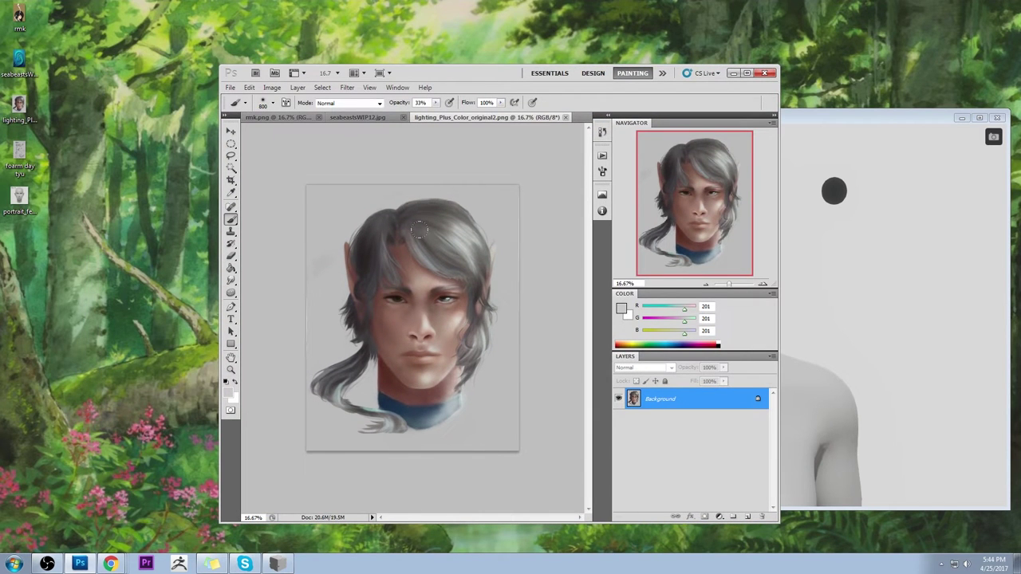
# Step: Paint a lighter stroke over the hair top, reduce the brush to 400, and enlarge the window
pyautogui.moveTo(419, 230); pyautogui.dragTo(483, 239)
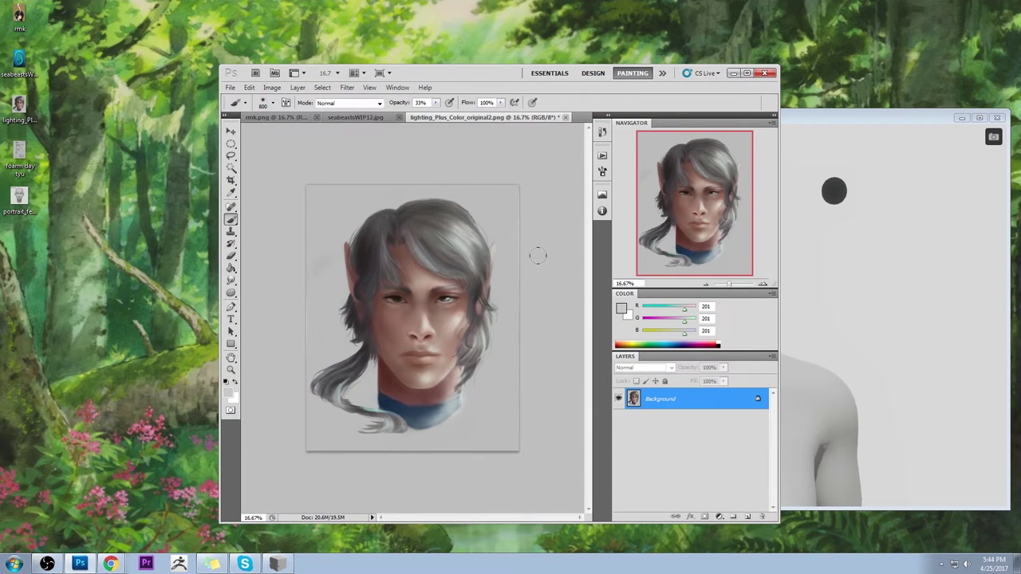
pyautogui.press('[')
pyautogui.press('[')
pyautogui.press('[')
pyautogui.press('[')
pyautogui.moveTo(558, 73); pyautogui.dragTo(508, 52)
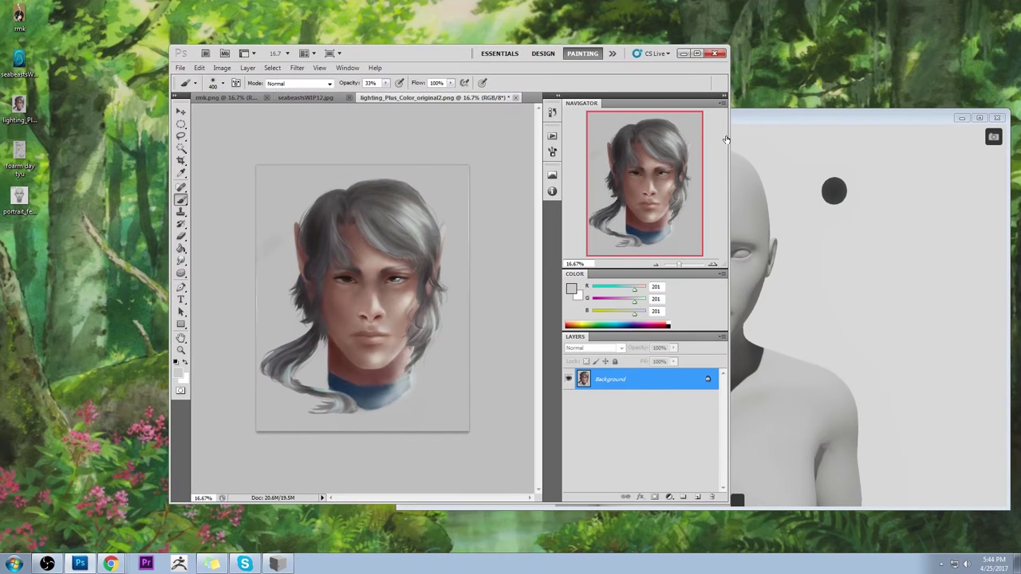
pyautogui.moveTo(728, 136); pyautogui.dragTo(880, 146)
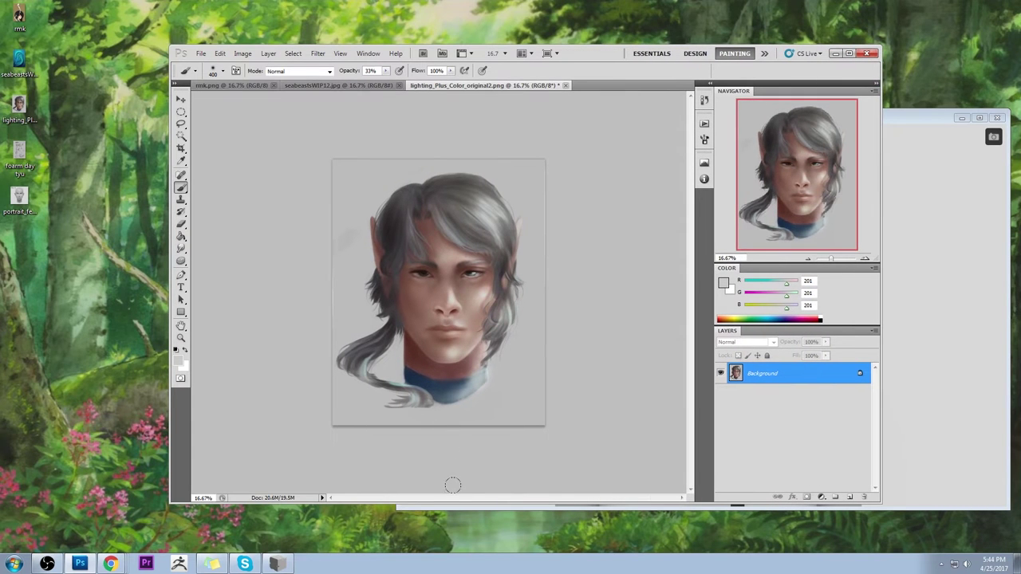
pyautogui.moveTo(461, 504); pyautogui.dragTo(462, 517)
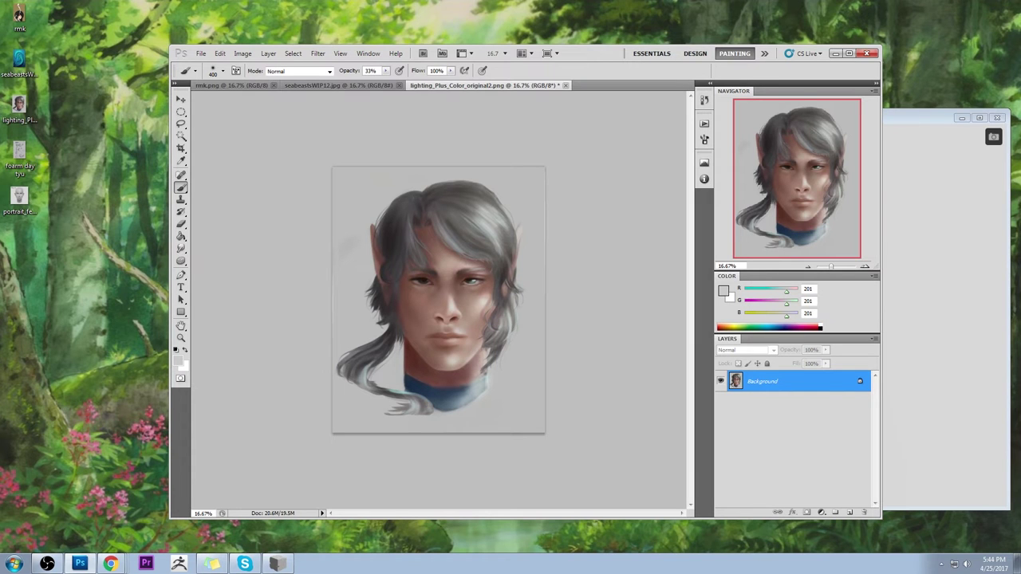
# Step: Search Google Images for 'pretty face', view a front-facing face, then minimize Chrome
pyautogui.click(110, 564)
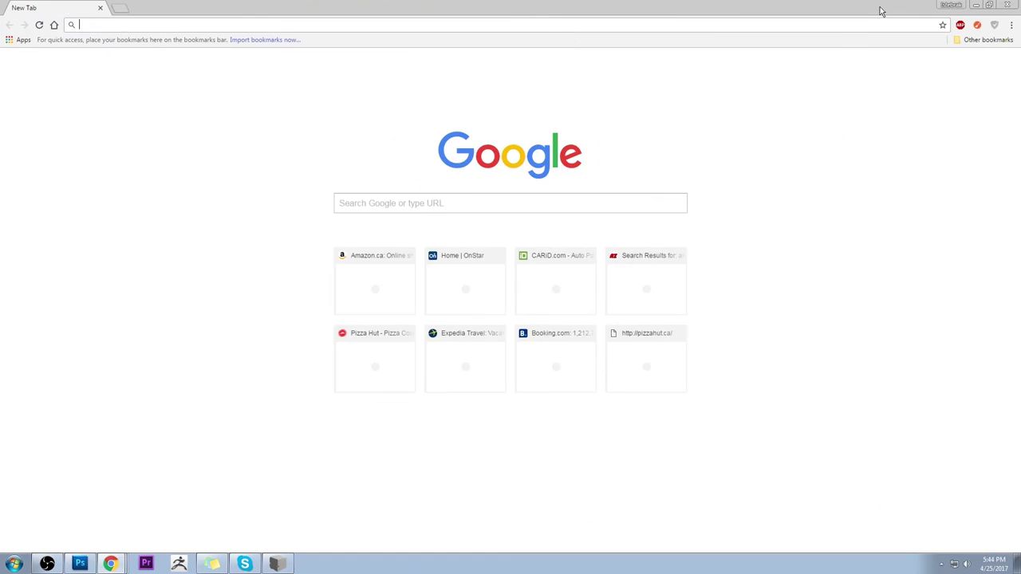
pyautogui.moveTo(882, 11); pyautogui.dragTo(812, 30)
pyautogui.write('p')
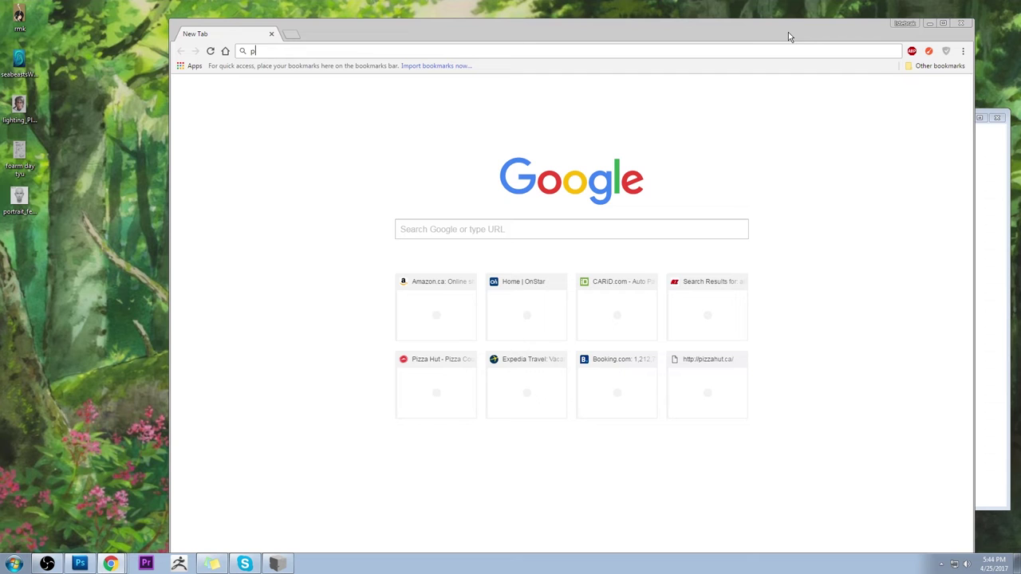
pyautogui.write('eretty face')
pyautogui.press('Return')
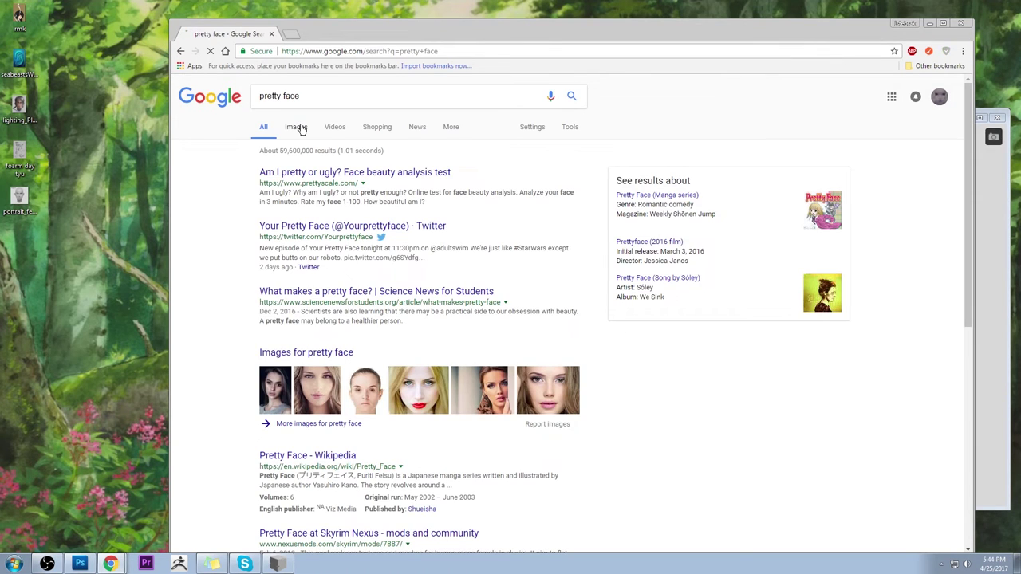
pyautogui.click(295, 127)
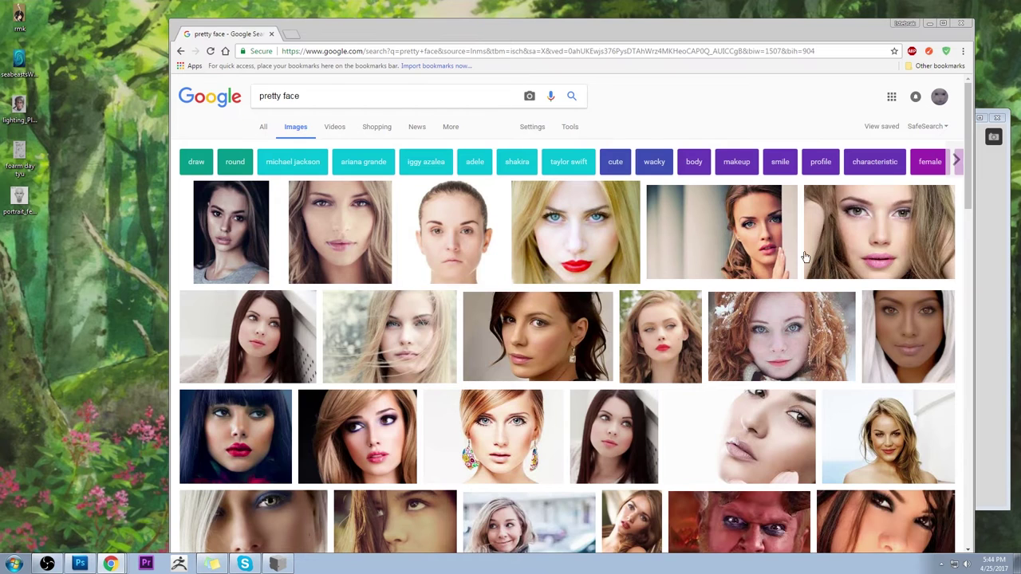
pyautogui.click(445, 229)
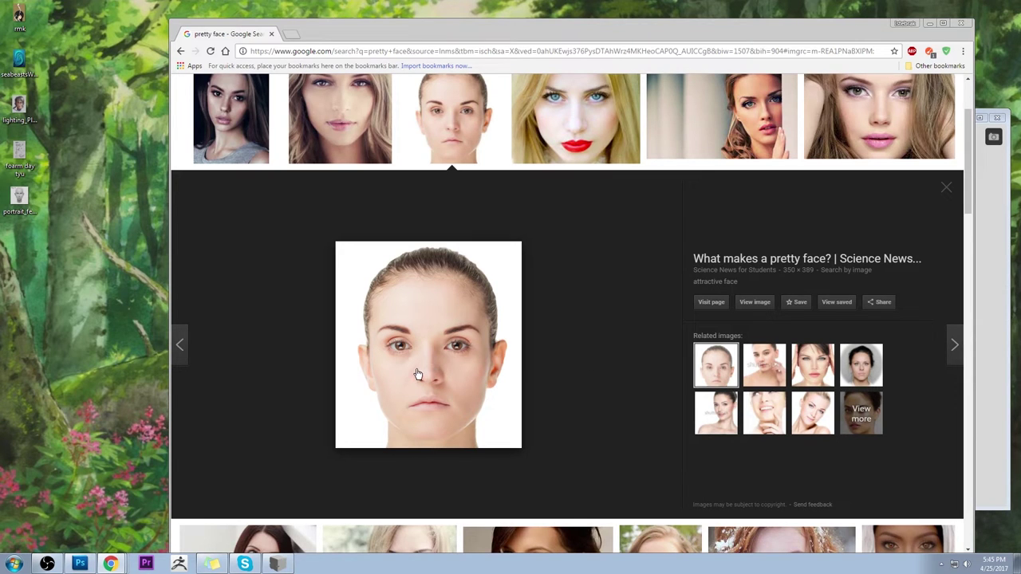
pyautogui.click(930, 24)
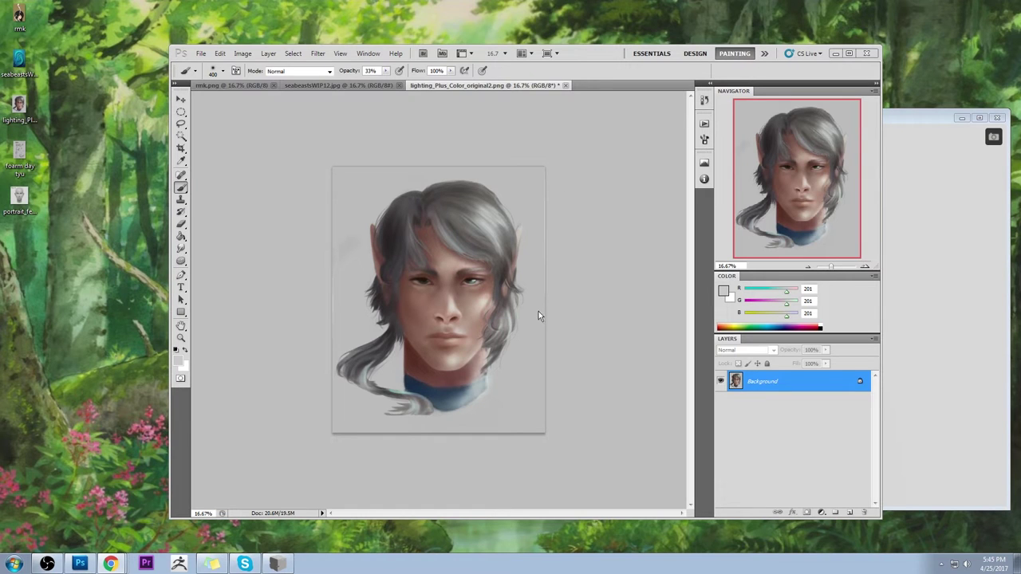
# Step: Open Liquify with a 226 brush and density 22, and warp around the left eye
pyautogui.click(318, 54)
pyautogui.click(381, 115)
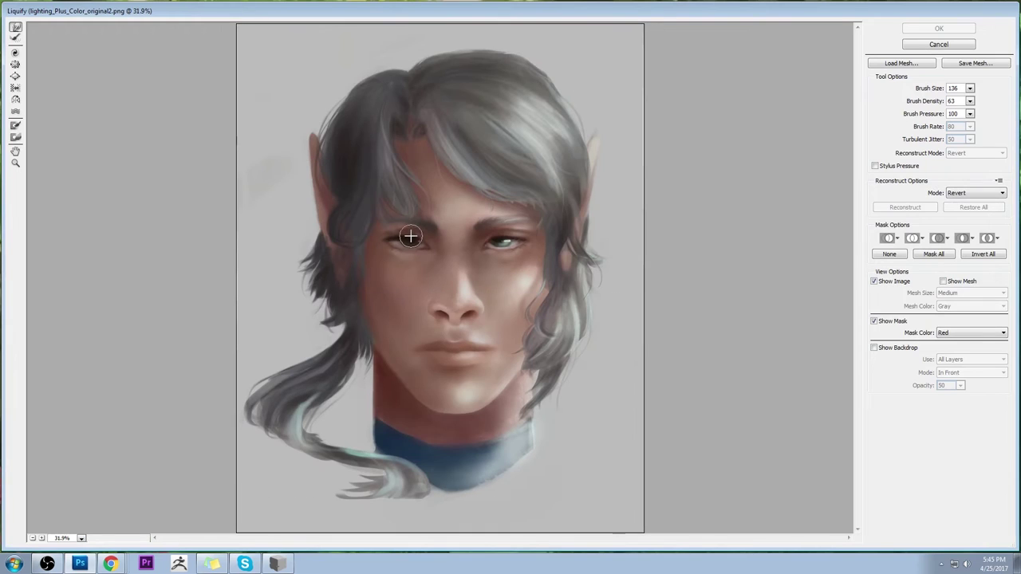
pyautogui.click(970, 88)
pyautogui.moveTo(918, 102); pyautogui.dragTo(923, 102)
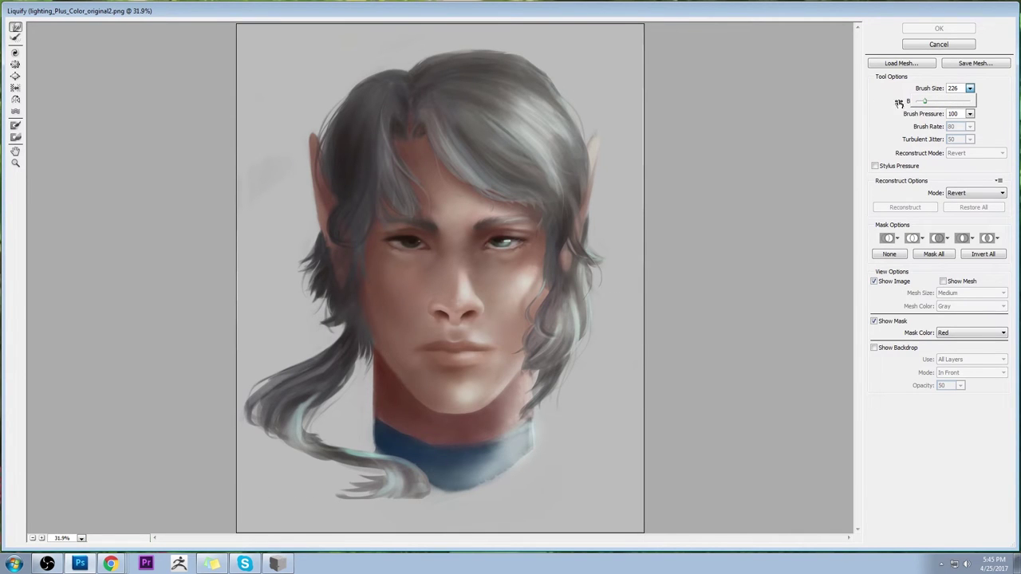
pyautogui.moveTo(417, 239); pyautogui.dragTo(506, 242)
pyautogui.click(970, 101)
pyautogui.moveTo(954, 114); pyautogui.dragTo(928, 114)
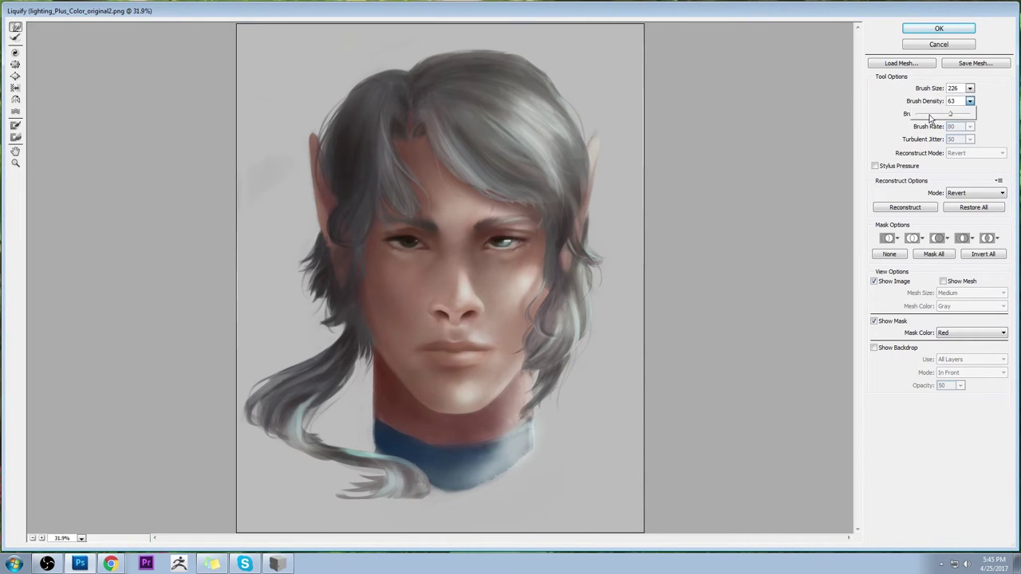
pyautogui.click(489, 234)
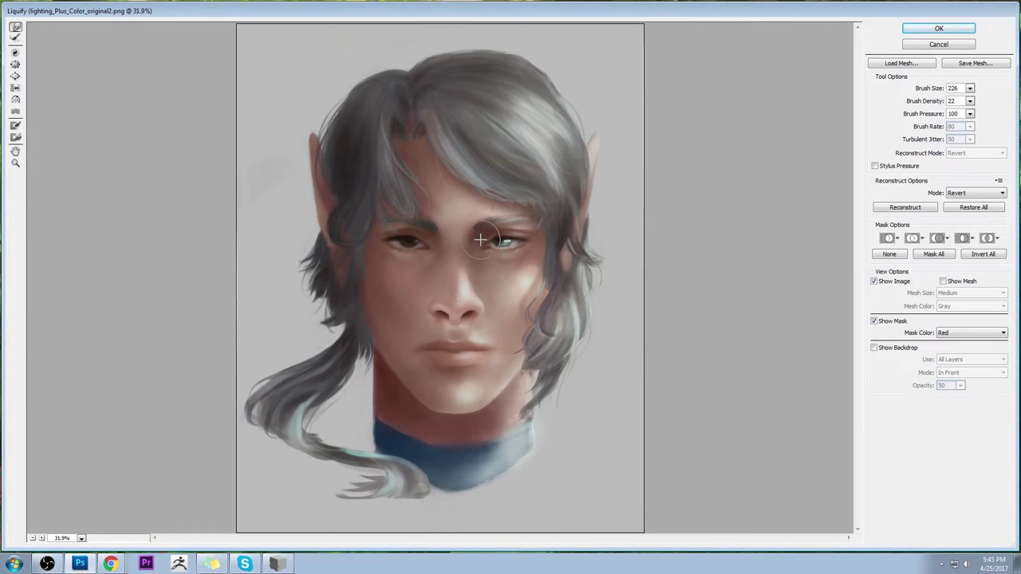
# Step: Zoom the Liquify preview in on the face and back to 12.5%, then apply the warp
pyautogui.hotkey('ctrl', '-')
pyautogui.hotkey('ctrl', '-')
pyautogui.hotkey('ctrl', '-')
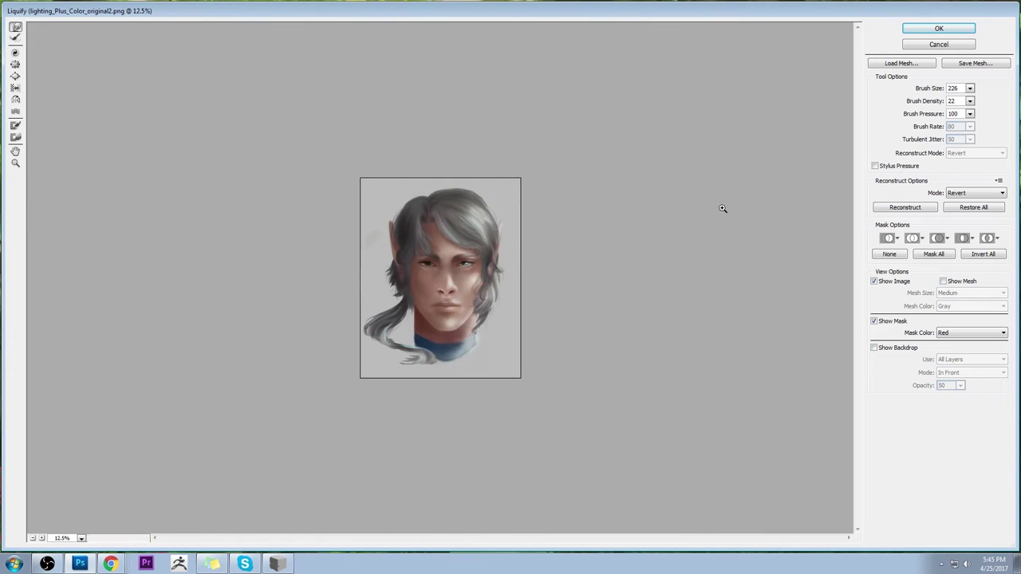
pyautogui.press('z')
pyautogui.moveTo(395, 215); pyautogui.dragTo(542, 337)
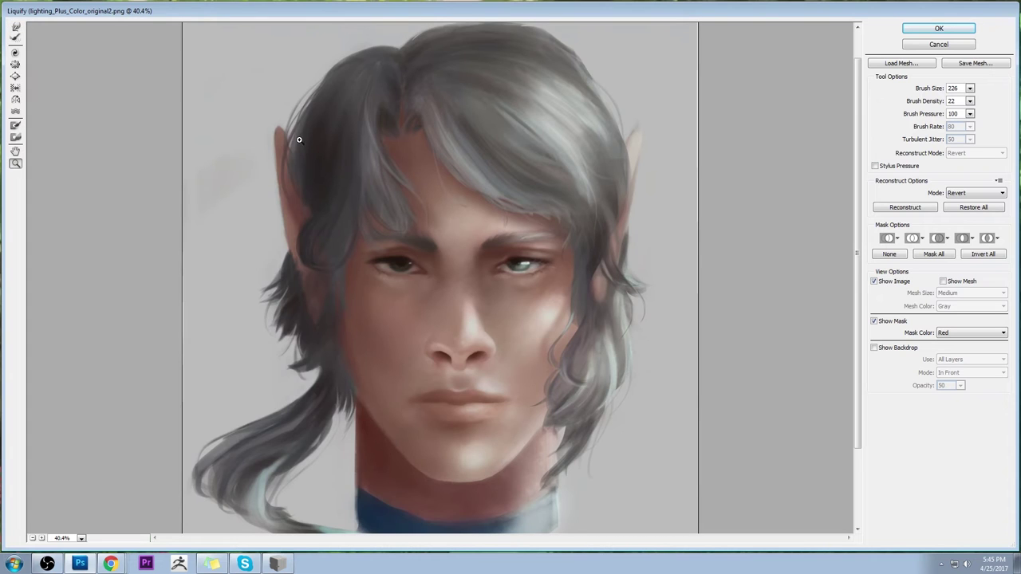
pyautogui.click(15, 27)
pyautogui.scroll(-1, 549, 256)
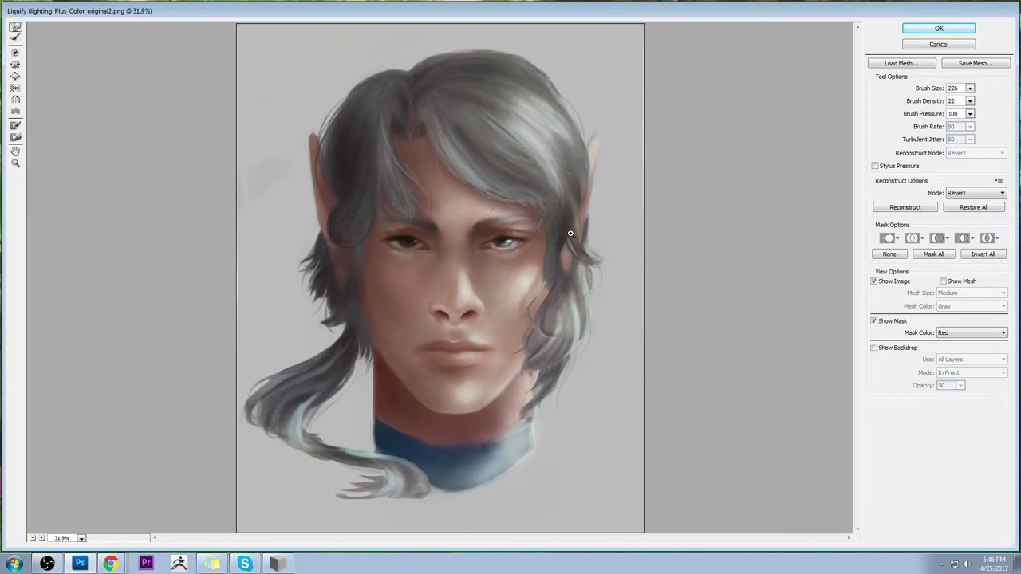
pyautogui.hotkey('ctrl', '-')
pyautogui.hotkey('ctrl', '-')
pyautogui.hotkey('ctrl', '-')
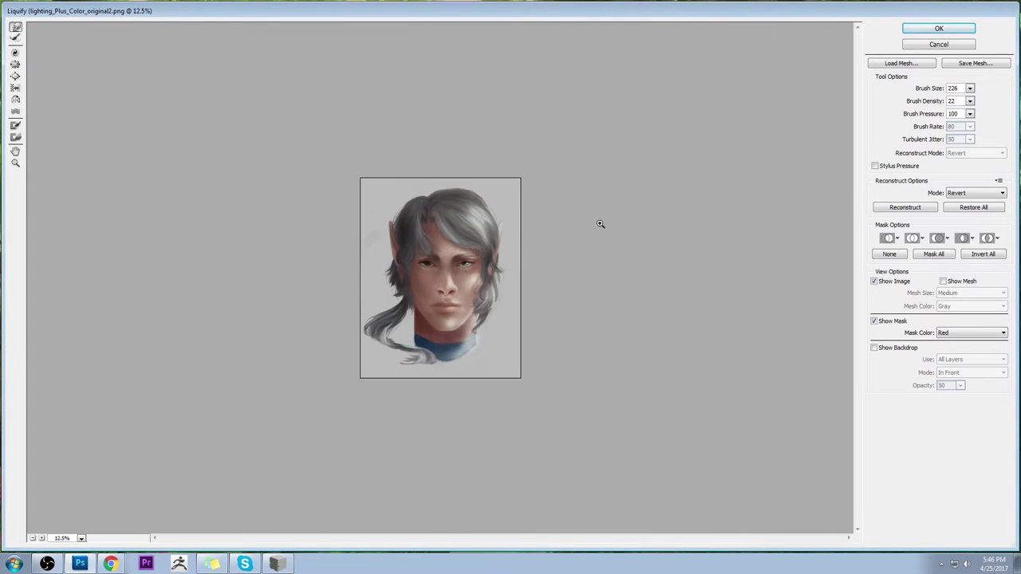
pyautogui.click(939, 29)
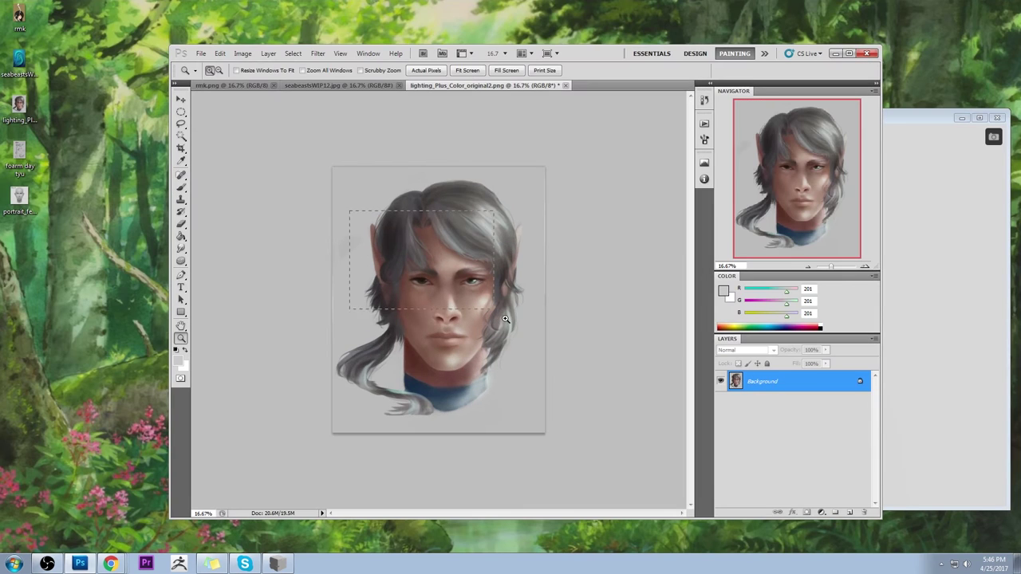
# Step: Sample an eyelid skin tone at 100% opacity and paint a darker crease on the right upper eyelid
pyautogui.scroll(3, 492, 261)
pyautogui.rightClick(547, 321)
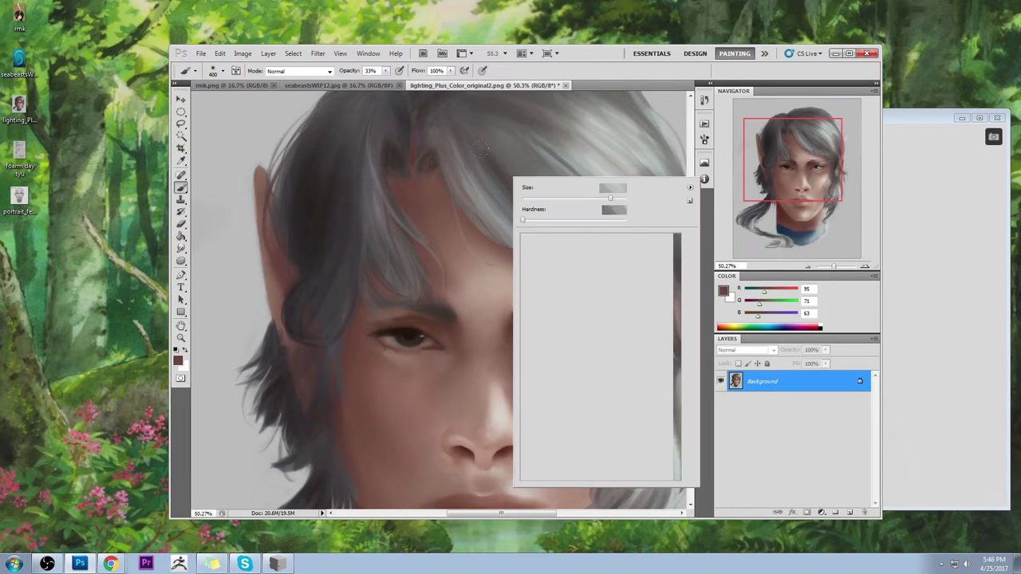
pyautogui.keyDown('alt'); pyautogui.click(422, 322); pyautogui.keyUp('alt')
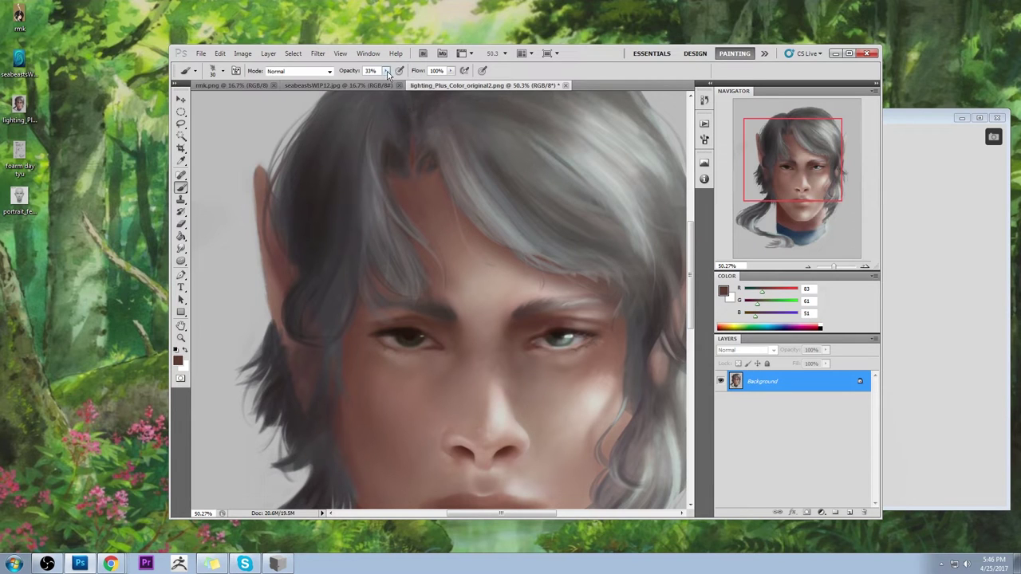
pyautogui.press('0')
pyautogui.keyDown('alt'); pyautogui.click(547, 324); pyautogui.keyUp('alt')
pyautogui.moveTo(547, 324); pyautogui.dragTo(550, 332)
pyautogui.moveTo(558, 330); pyautogui.dragTo(597, 321)
# Step: Sample darker and lighter skin tones around the eyes, then undo and fit the portrait on screen
pyautogui.keyDown('alt'); pyautogui.click(561, 331); pyautogui.keyUp('alt')
pyautogui.keyDown('alt'); pyautogui.click(561, 332); pyautogui.keyUp('alt')
pyautogui.keyDown('alt'); pyautogui.click(568, 323); pyautogui.keyUp('alt')
pyautogui.keyDown('alt'); pyautogui.click(458, 329); pyautogui.keyUp('alt')
pyautogui.keyDown('alt'); pyautogui.click(429, 323); pyautogui.keyUp('alt')
pyautogui.keyDown('alt'); pyautogui.click(415, 327); pyautogui.keyUp('alt')
pyautogui.keyDown('alt'); pyautogui.click(572, 327); pyautogui.keyUp('alt')
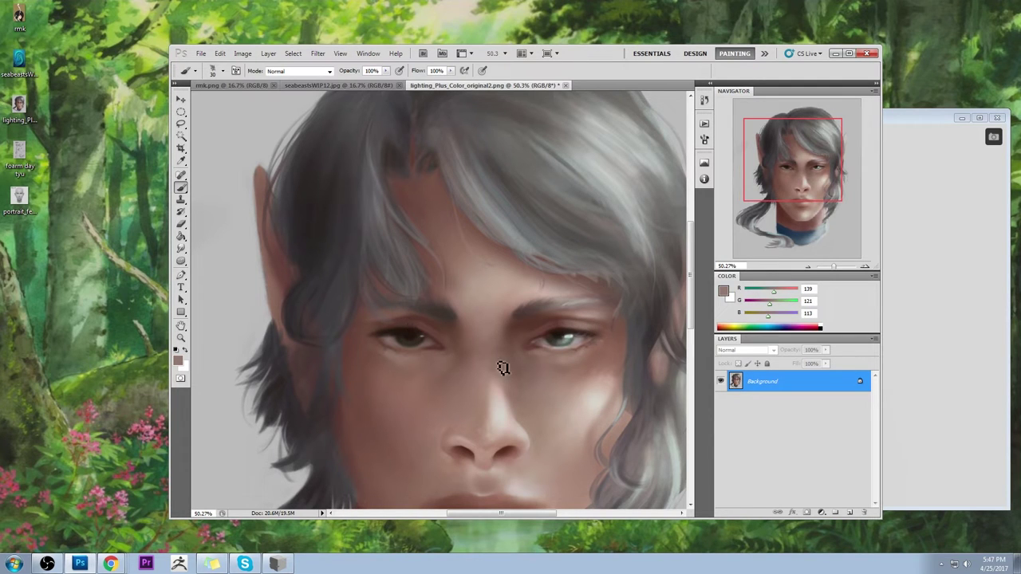
pyautogui.hotkey('ctrl', 'z')
pyautogui.hotkey('ctrl', '0')
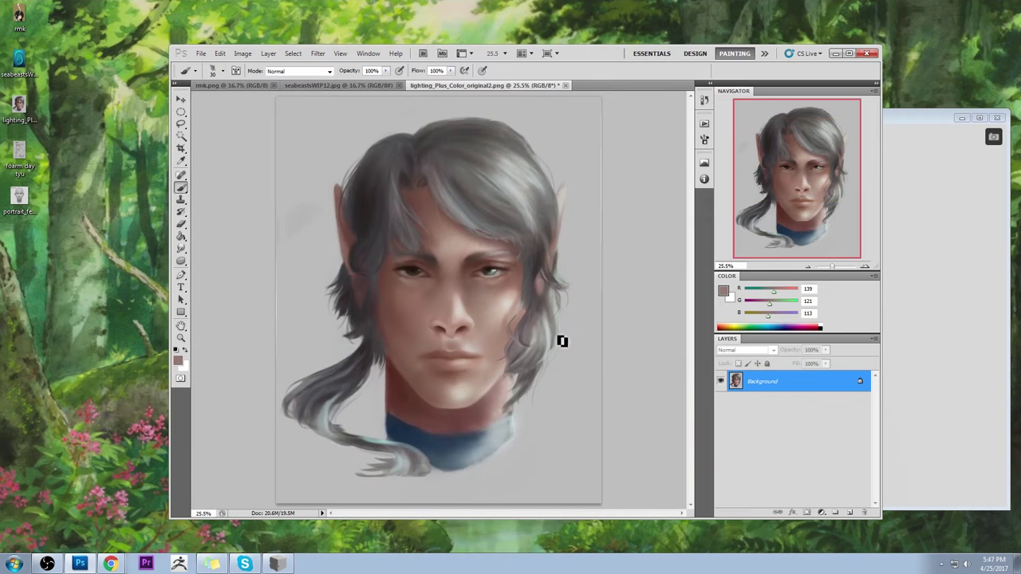
# Step: Smudge to blend the face, then sample the dark nostril shadow (82/50/39) with a 100 px brush
pyautogui.moveTo(182, 250); pyautogui.dragTo(211, 266)
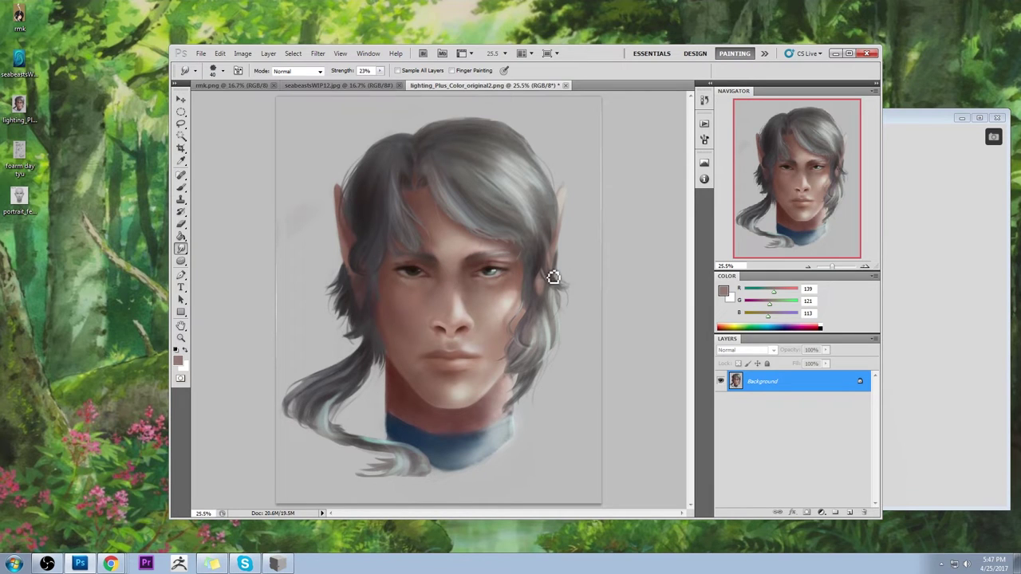
pyautogui.press('b')
pyautogui.keyDown('alt'); pyautogui.click(486, 277); pyautogui.keyUp('alt')
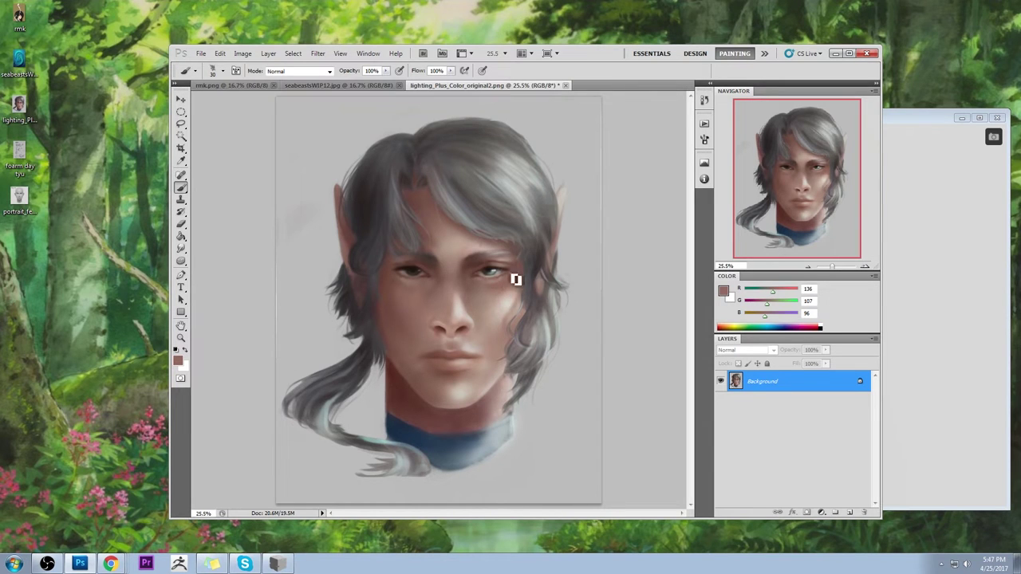
pyautogui.keyDown('alt'); pyautogui.click(469, 330); pyautogui.keyUp('alt')
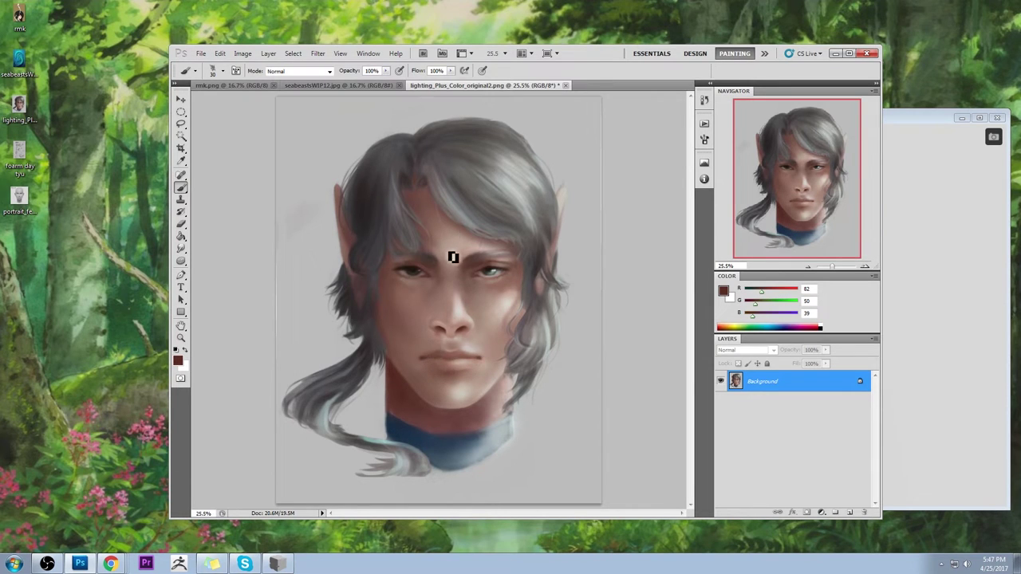
pyautogui.rightClick(504, 275)
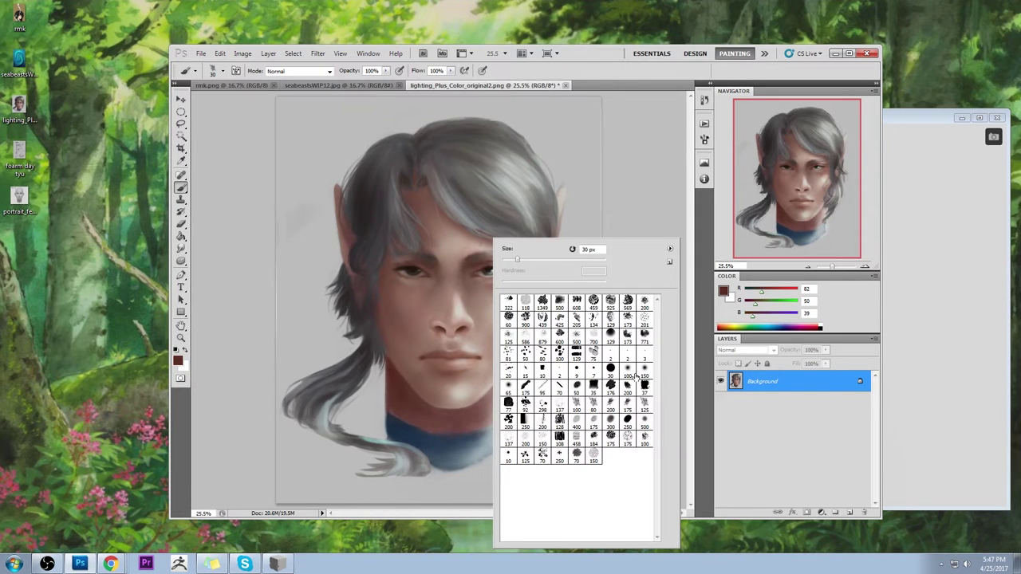
pyautogui.click(659, 192)
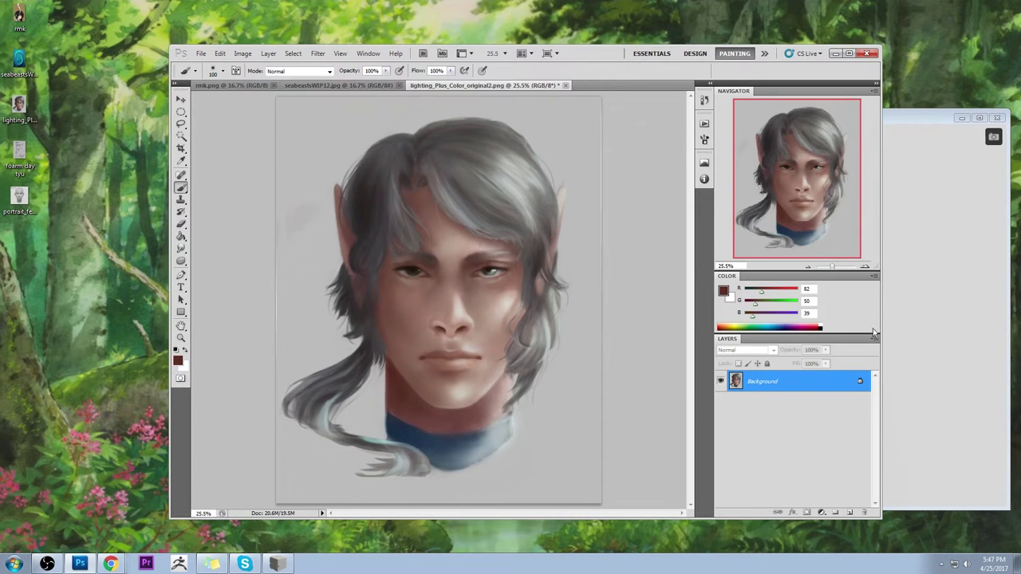
# Step: Add a new layer and set the brush to Darken mode at 64% opacity with a grey skin tone
pyautogui.click(849, 514)
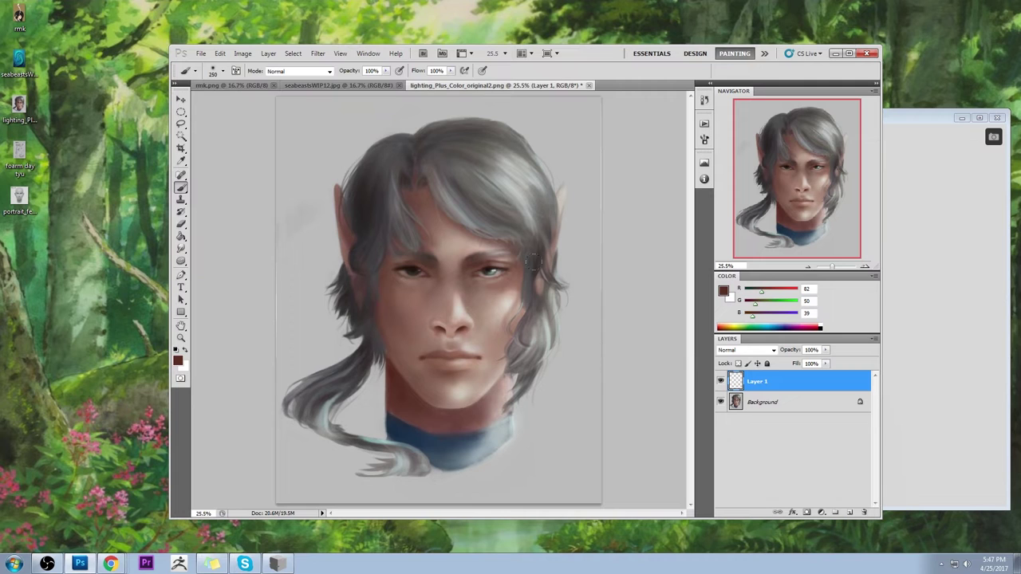
pyautogui.click(299, 71)
pyautogui.click(299, 122)
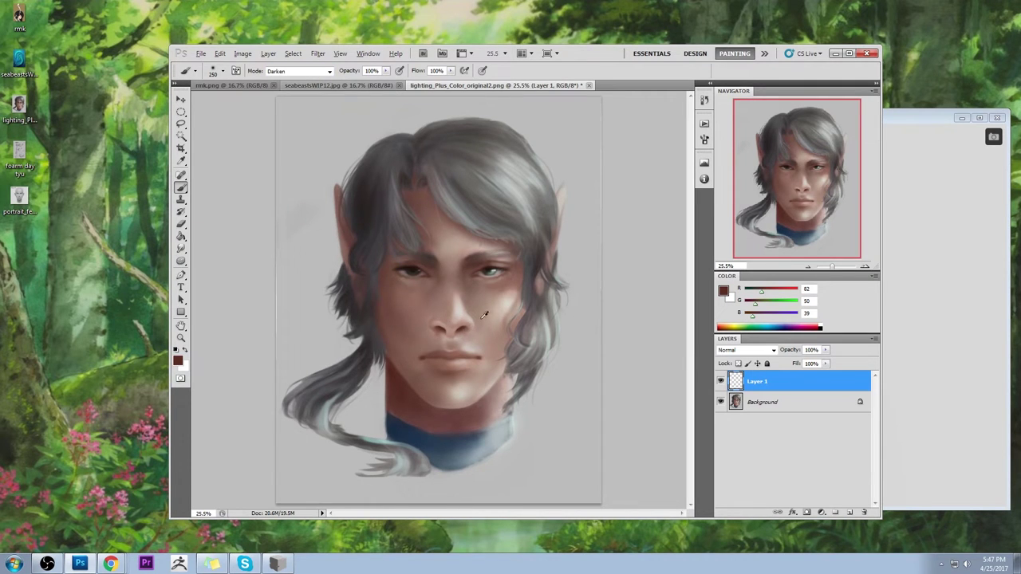
pyautogui.keyDown('alt'); pyautogui.click(452, 323); pyautogui.keyUp('alt')
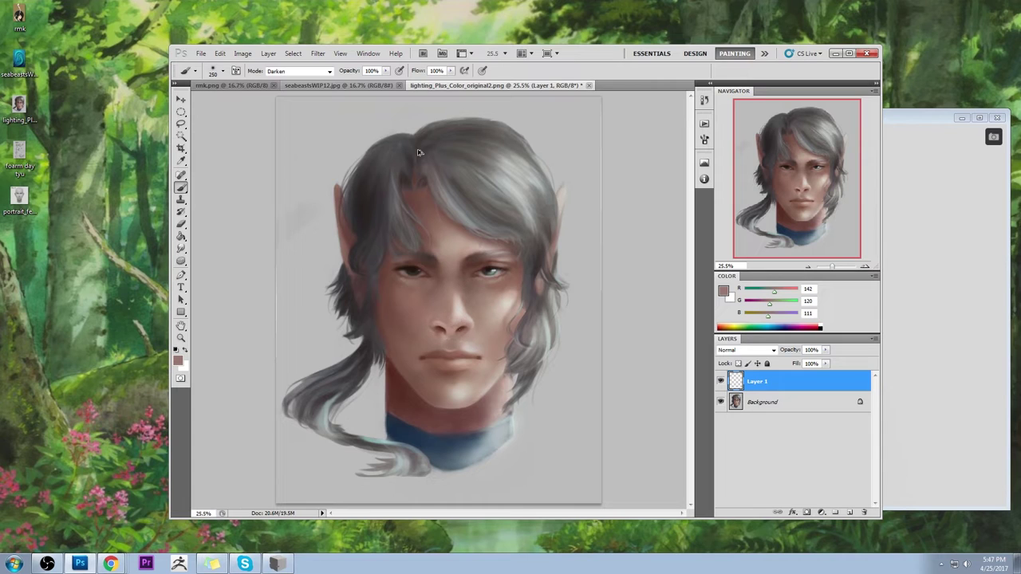
pyautogui.click(385, 71)
pyautogui.moveTo(387, 81); pyautogui.dragTo(366, 82)
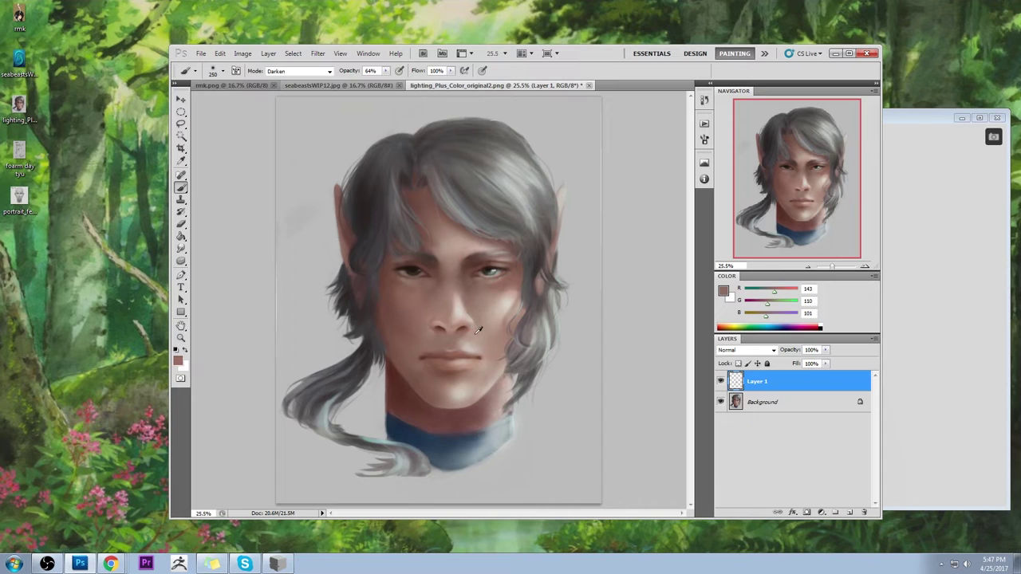
# Step: Return the brush to Normal mode and sample grey-beige and nose-shadow skin tones
pyautogui.click(299, 71)
pyautogui.click(279, 91)
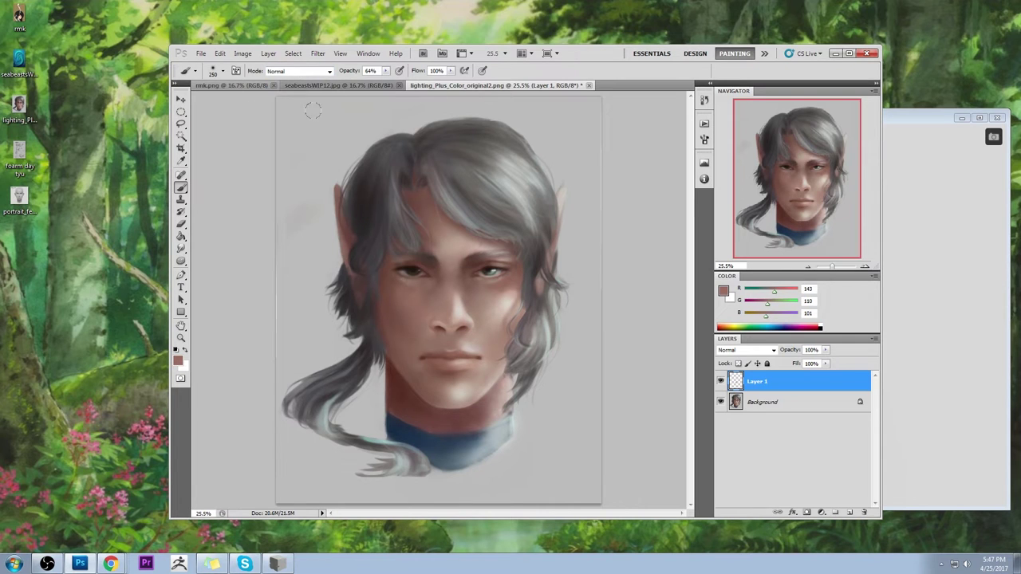
pyautogui.keyDown('alt'); pyautogui.click(523, 272); pyautogui.keyUp('alt')
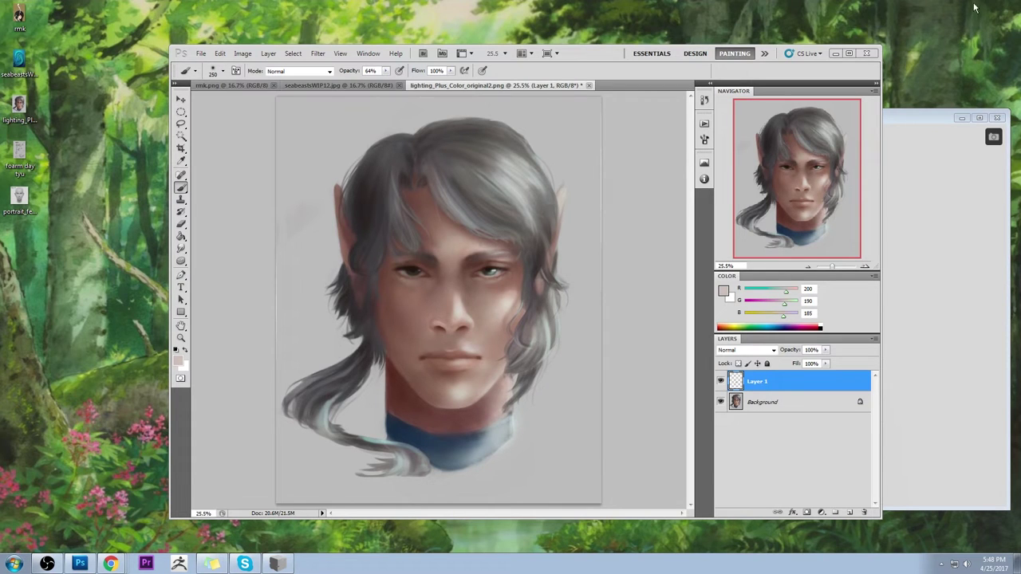
pyautogui.click(478, 346)
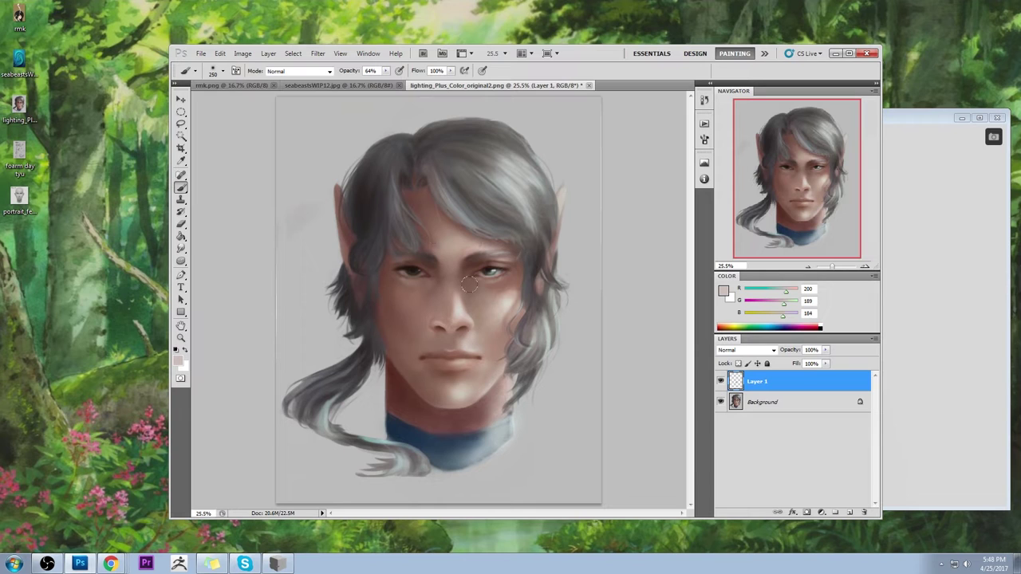
pyautogui.keyDown('alt'); pyautogui.click(457, 331); pyautogui.keyUp('alt')
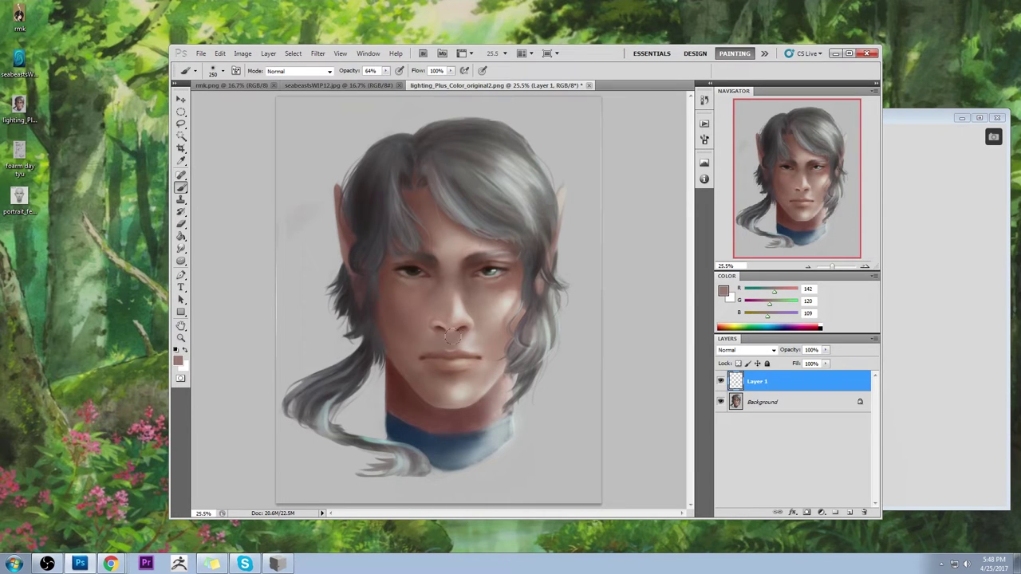
pyautogui.keyDown('alt'); pyautogui.click(461, 327); pyautogui.keyUp('alt')
pyautogui.keyDown('alt'); pyautogui.click(474, 335); pyautogui.keyUp('alt')
# Step: Sample cheek and nose-bridge tones, moving opacity from 41% to 75% with a smaller brush
pyautogui.moveTo(386, 70); pyautogui.dragTo(373, 81)
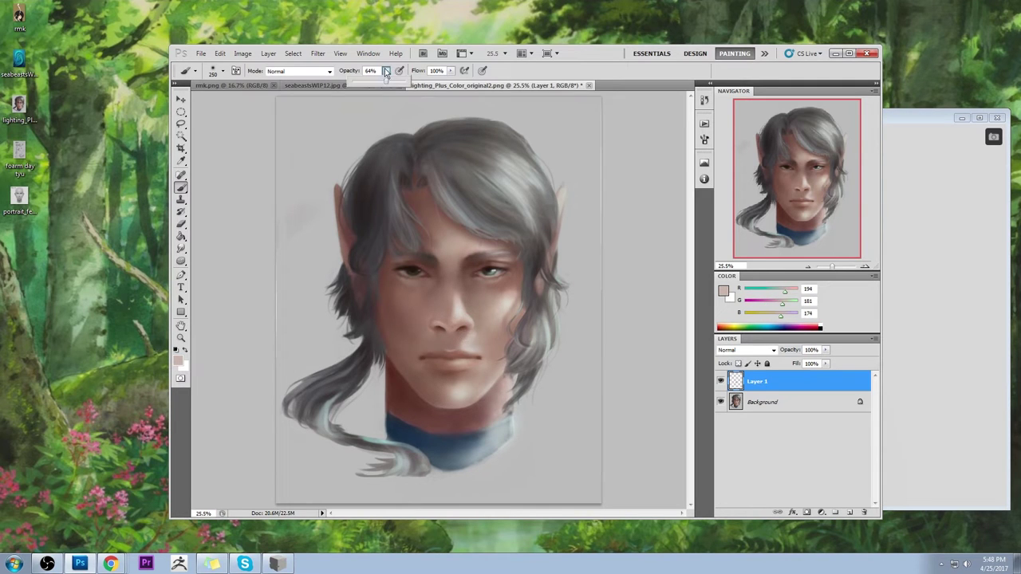
pyautogui.keyDown('alt'); pyautogui.click(477, 338); pyautogui.keyUp('alt')
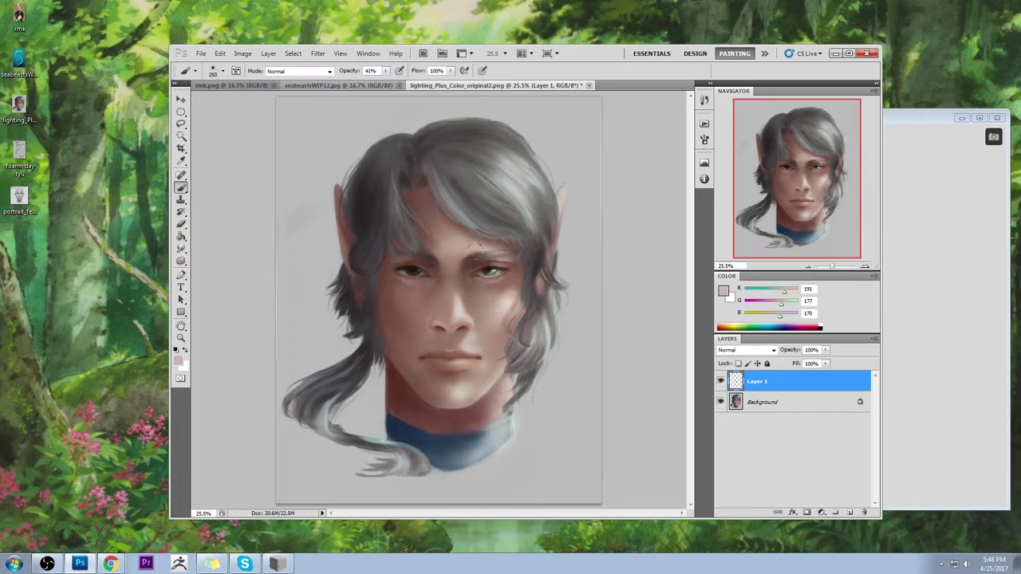
pyautogui.keyDown('alt'); pyautogui.click(462, 304); pyautogui.keyUp('alt')
pyautogui.keyDown('alt'); pyautogui.click(462, 308); pyautogui.keyUp('alt')
pyautogui.click(384, 70)
pyautogui.click(404, 79)
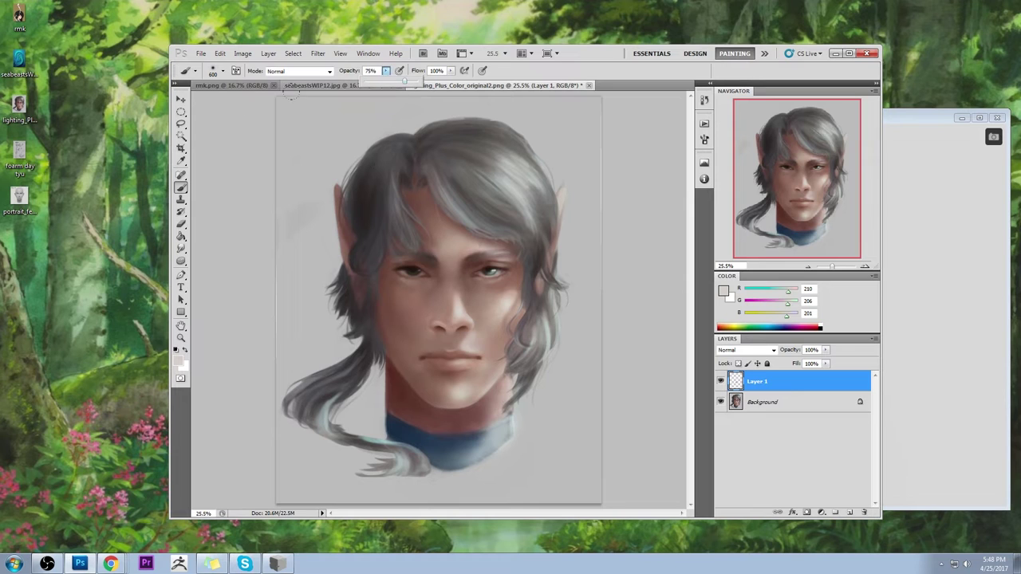
pyautogui.press('[')
pyautogui.press('[')
pyautogui.press('[')
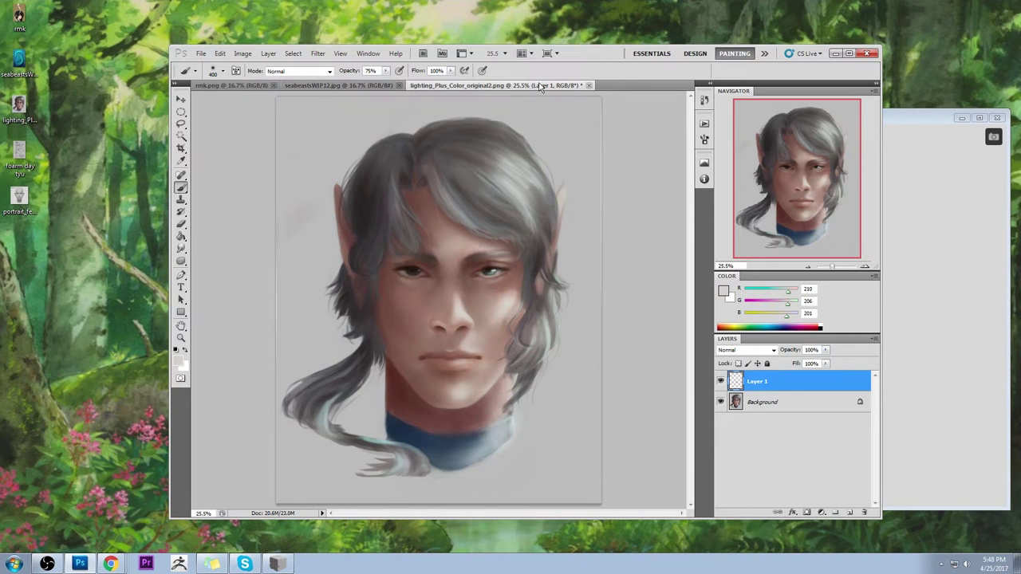
# Step: Repaint the lips and area beneath with a sampled brown at size 70, 38% opacity
pyautogui.keyDown('alt'); pyautogui.click(465, 353); pyautogui.keyUp('alt')
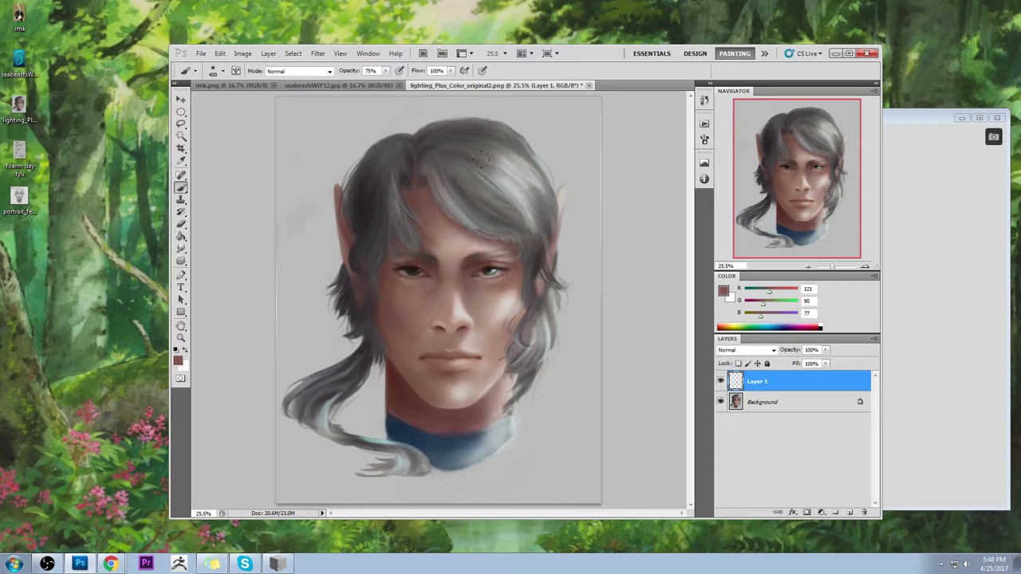
pyautogui.moveTo(474, 361); pyautogui.dragTo(451, 368)
pyautogui.press('[')
pyautogui.press('[')
pyautogui.moveTo(385, 71); pyautogui.dragTo(368, 81)
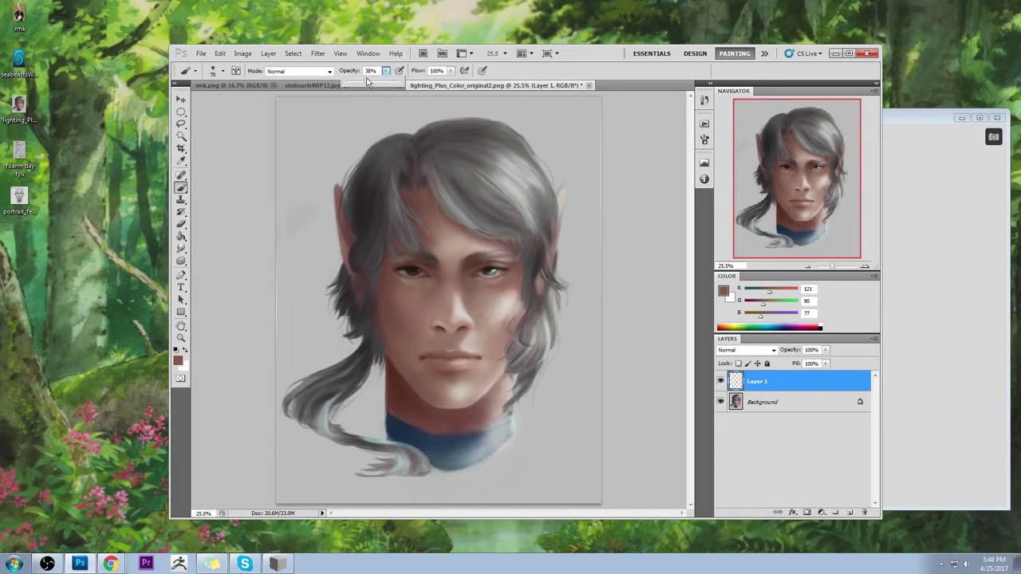
pyautogui.moveTo(441, 374)
pyautogui.mouseDown()
pyautogui.moveTo(474, 361)
pyautogui.moveTo(455, 367)
pyautogui.mouseUp()
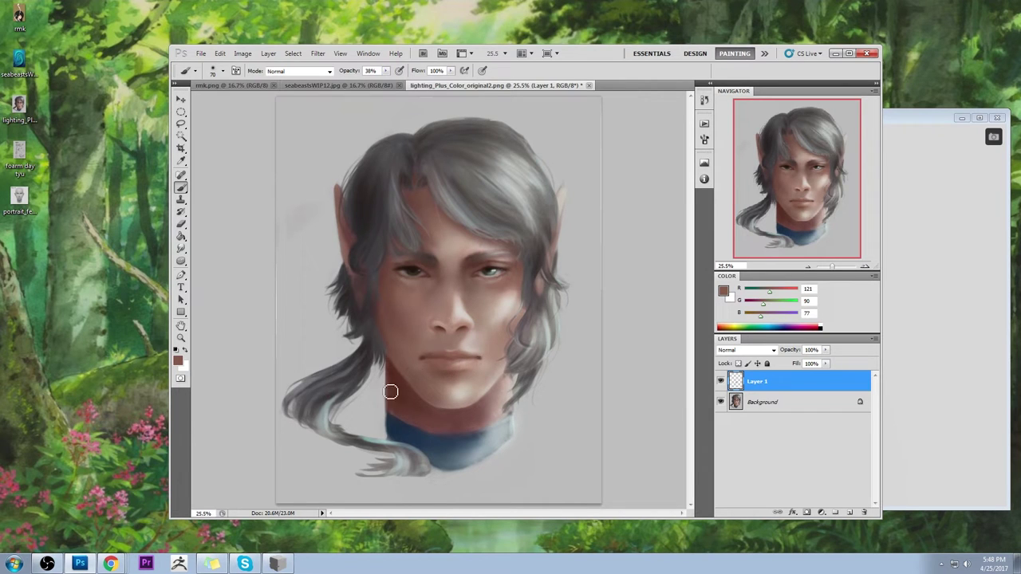
# Step: Sample lighter face and cheek tones, then switch to the Dodge tool on Highlights
pyautogui.keyDown('alt'); pyautogui.click(473, 336); pyautogui.keyUp('alt')
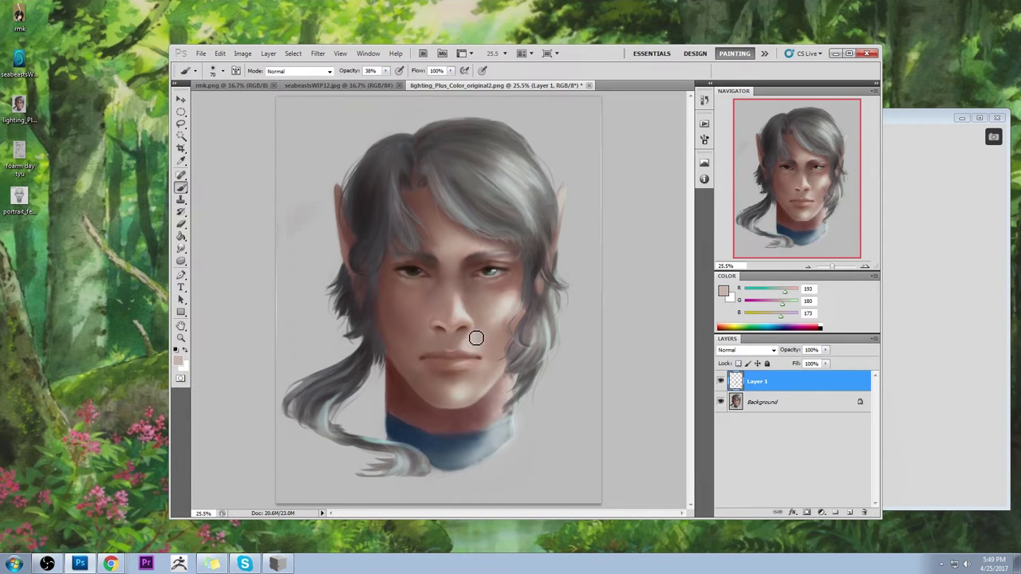
pyautogui.keyDown('alt'); pyautogui.click(473, 336); pyautogui.keyUp('alt')
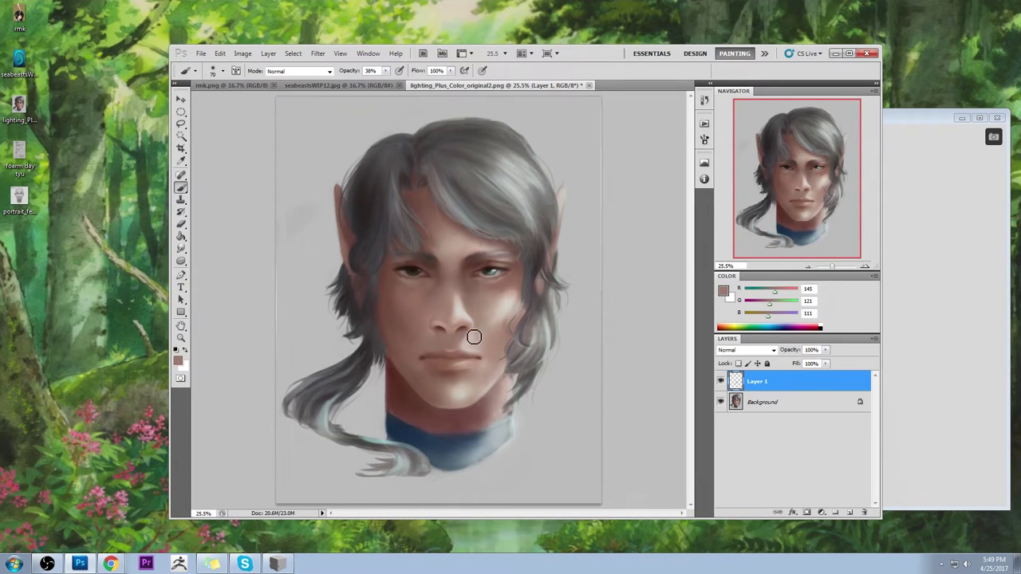
pyautogui.press('alt')
pyautogui.keyDown('alt'); pyautogui.click(480, 317); pyautogui.keyUp('alt')
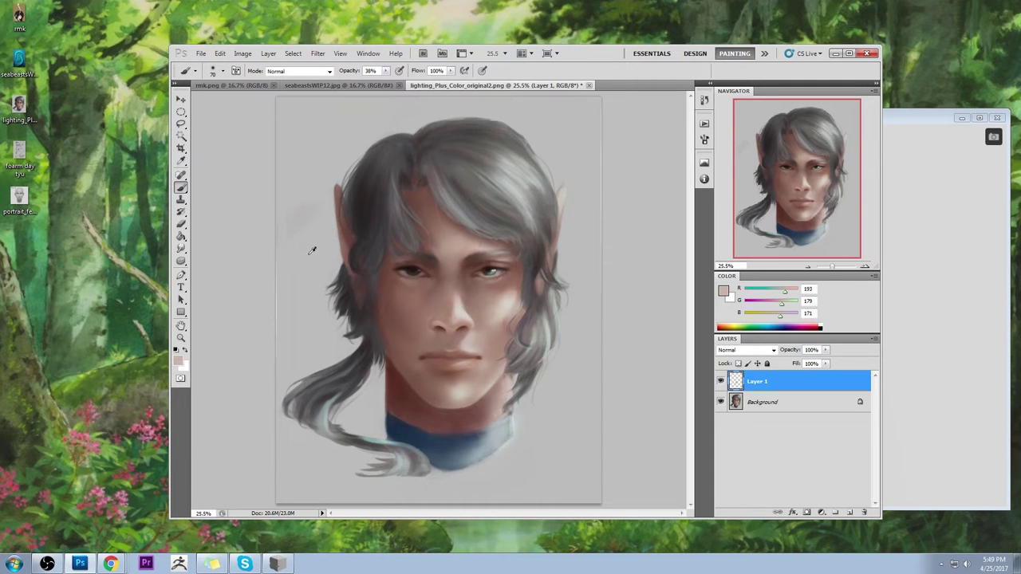
pyautogui.click(181, 261)
pyautogui.click(223, 261)
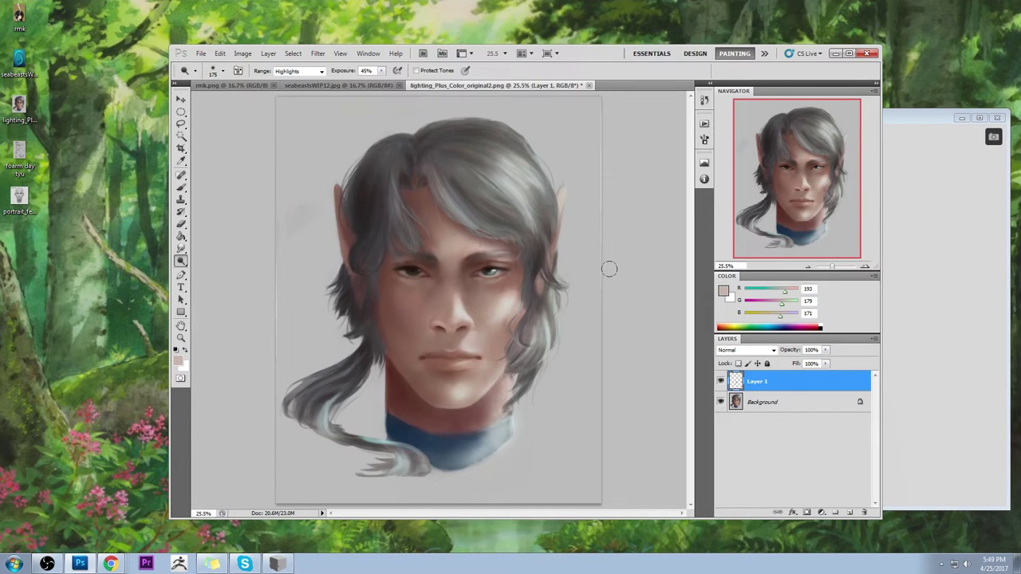
# Step: Merge Layer 1 down into the Background
pyautogui.rightClick(785, 385)
pyautogui.click(805, 355)
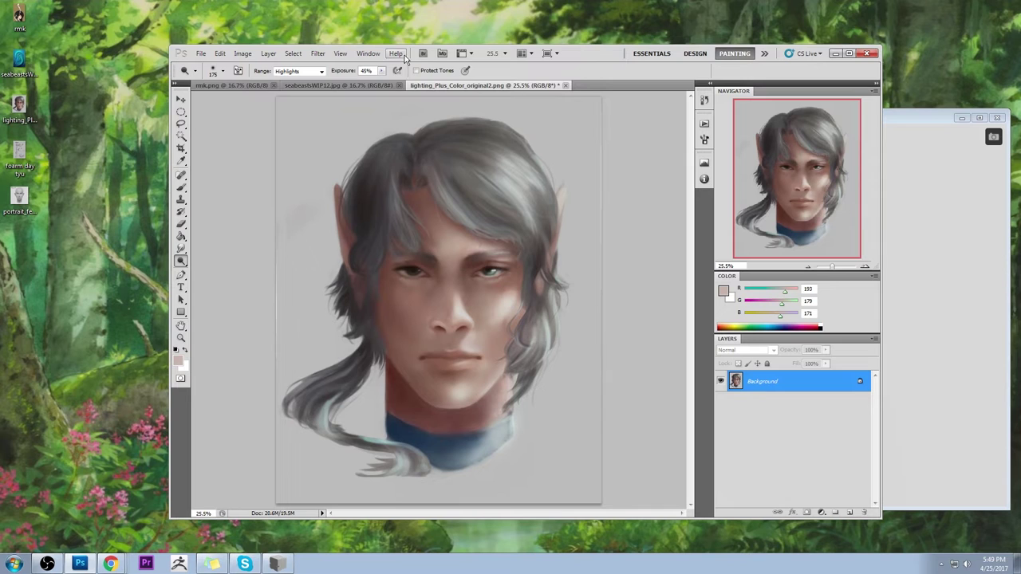
pyautogui.click(381, 71)
pyautogui.click(463, 309)
# Step: Select all and revert to the last Brush Tool state in History
pyautogui.hotkey('ctrl', 'a')
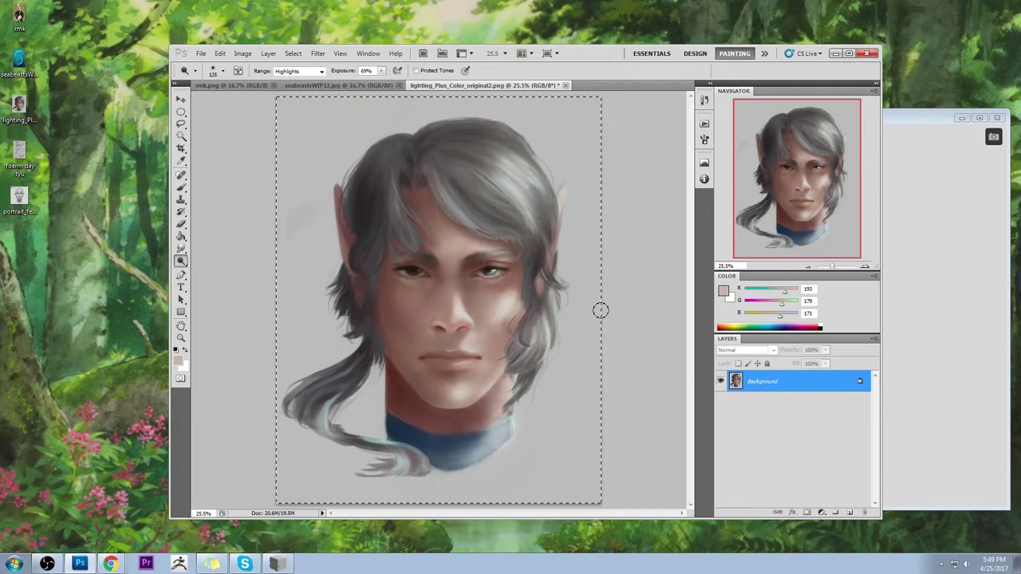
pyautogui.click(704, 101)
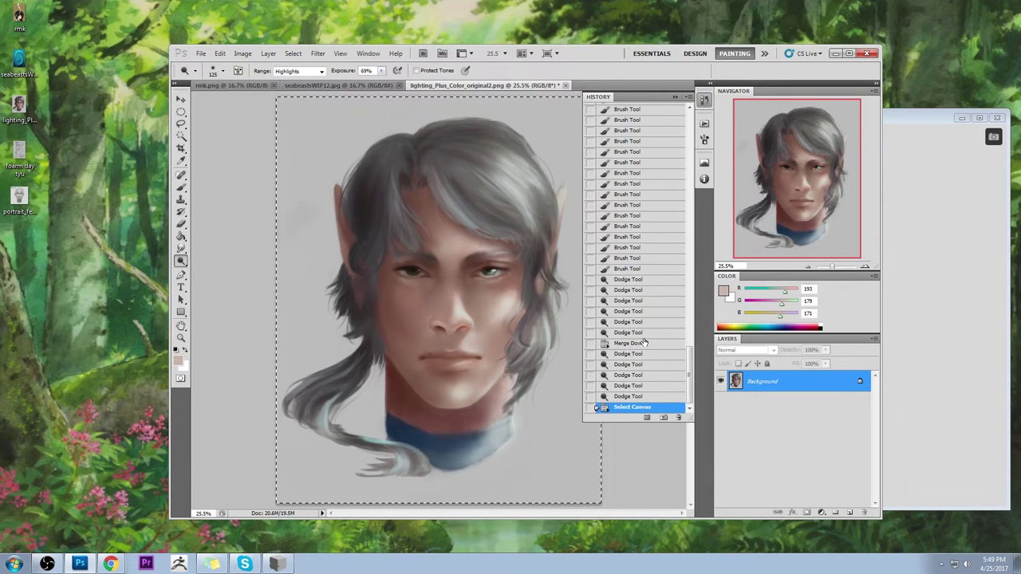
pyautogui.click(626, 271)
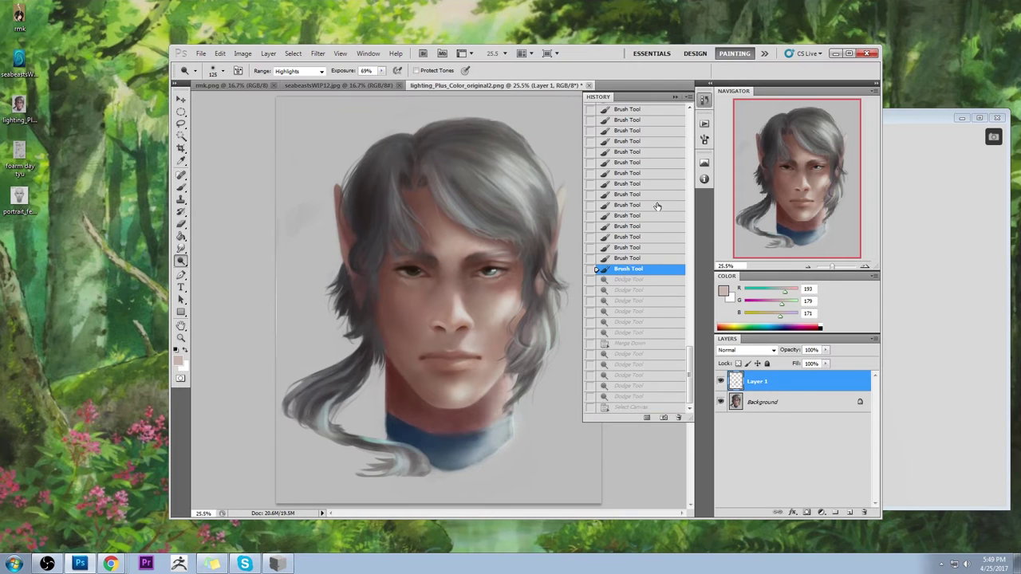
# Step: Stamp the visible image onto a new layer, erase around the nose, and size the smudge brush to 30
pyautogui.hotkey('ctrl', 'shift', 'alt', 'e')
pyautogui.click(674, 96)
pyautogui.press('e')
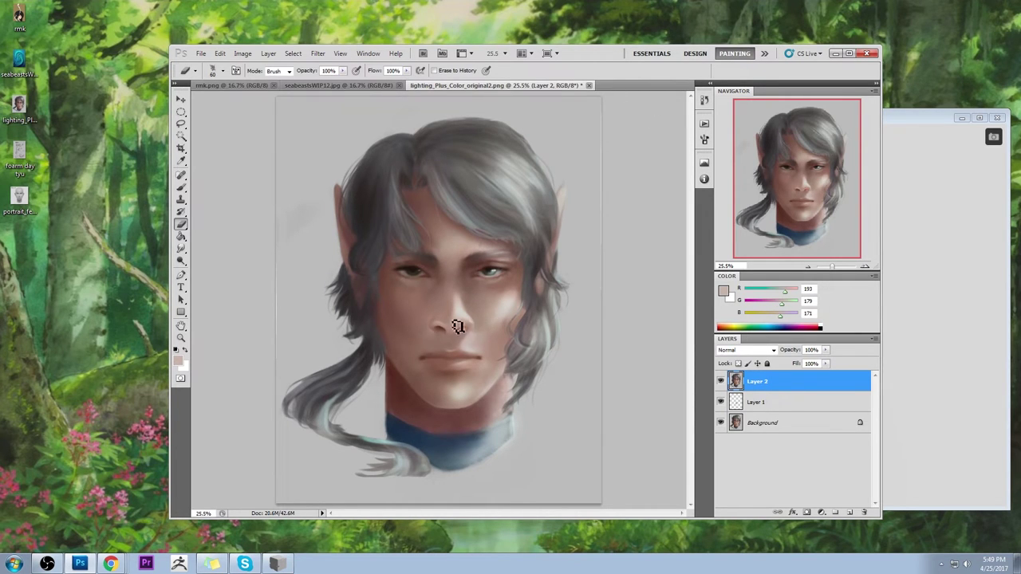
pyautogui.moveTo(470, 326)
pyautogui.mouseDown()
pyautogui.moveTo(449, 342)
pyautogui.moveTo(478, 330)
pyautogui.mouseUp()
pyautogui.moveTo(180, 249); pyautogui.dragTo(210, 271)
pyautogui.press('[')
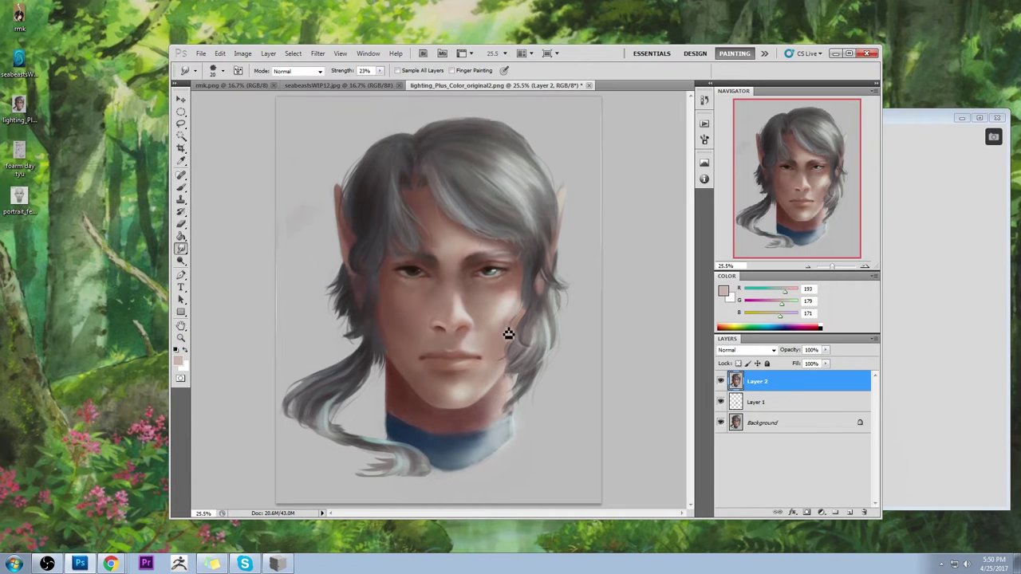
# Step: Give the eraser a 100 px brush and dodge highlights on the right-side hair strands
pyautogui.press('e')
pyautogui.rightClick(501, 241)
pyautogui.click(645, 367)
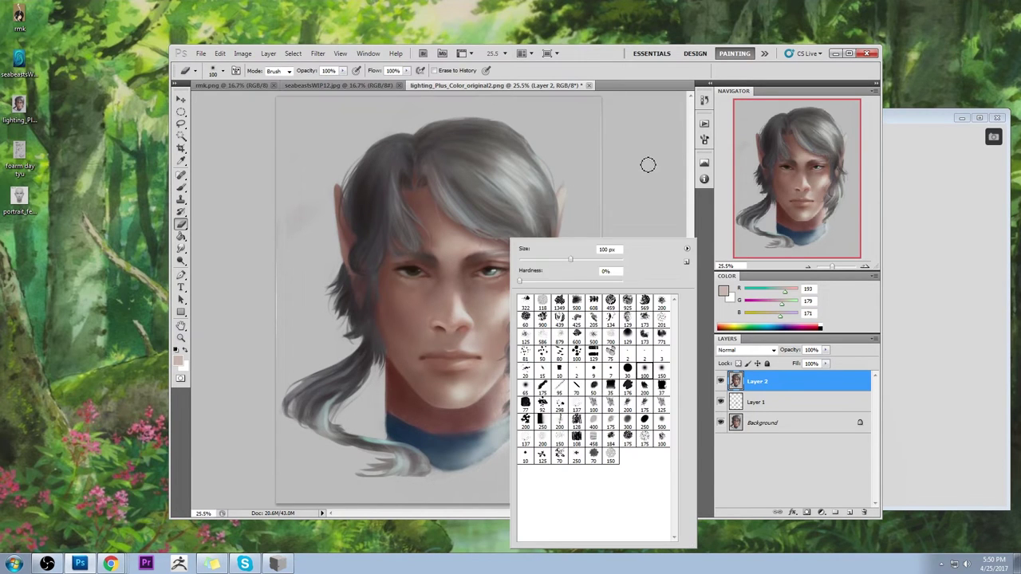
pyautogui.click(648, 165)
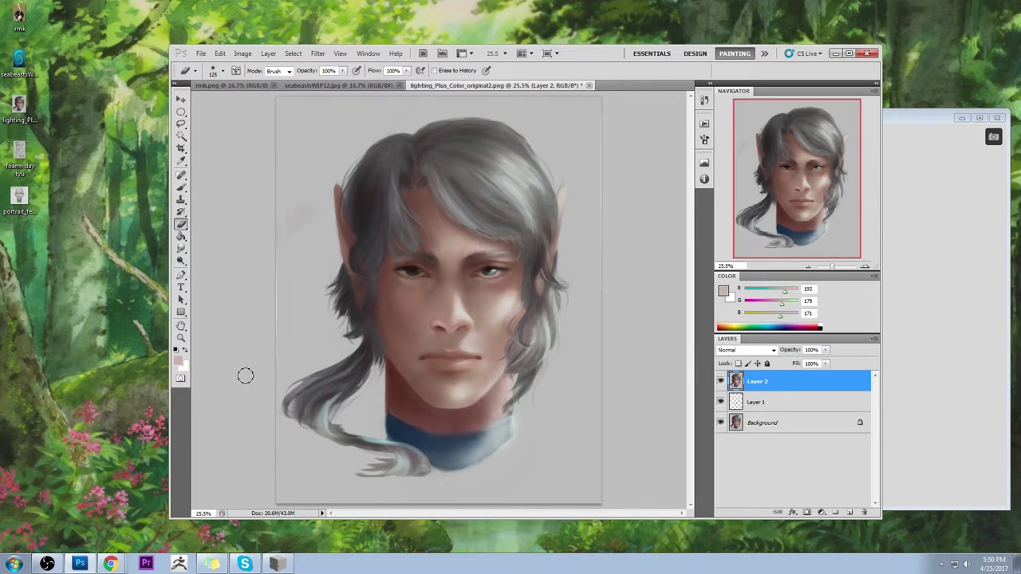
pyautogui.click(181, 259)
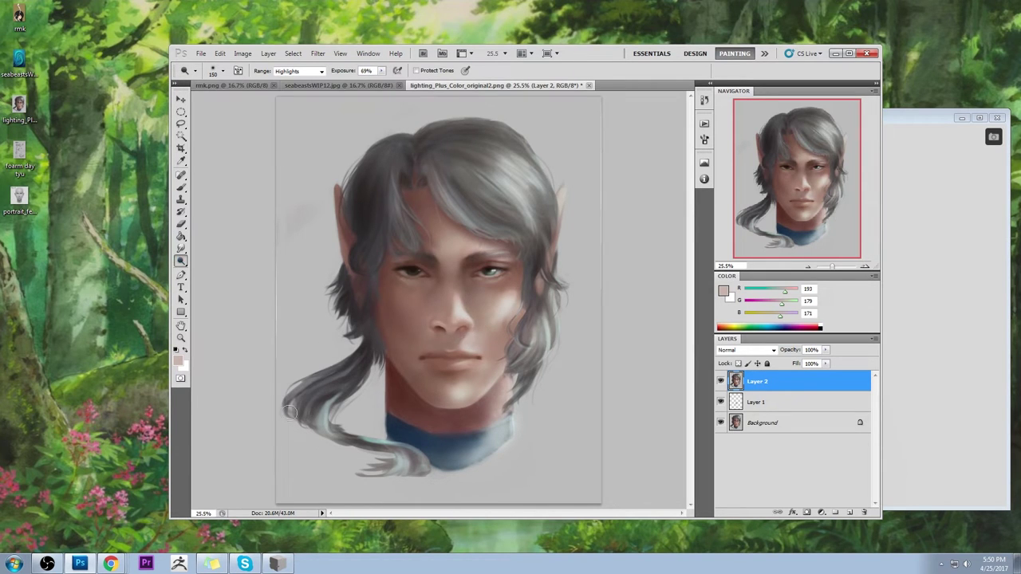
pyautogui.moveTo(560, 290)
pyautogui.mouseDown()
pyautogui.moveTo(549, 268)
pyautogui.moveTo(541, 288)
pyautogui.mouseUp()
# Step: Sample the face skin colour and set the history eraser to 52% opacity
pyautogui.hotkey('ctrl', '-')
pyautogui.hotkey('ctrl', '-')
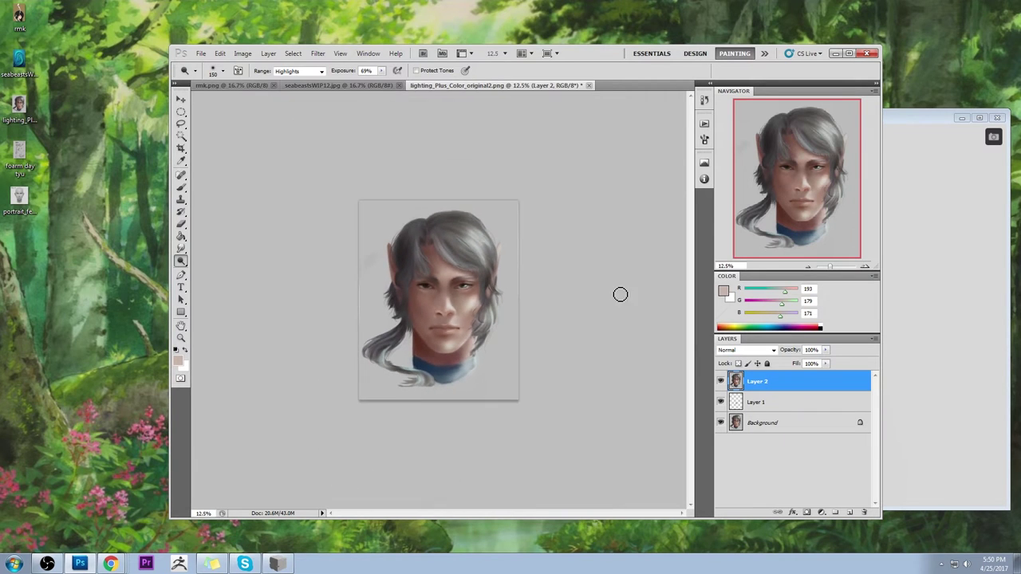
pyautogui.press('b')
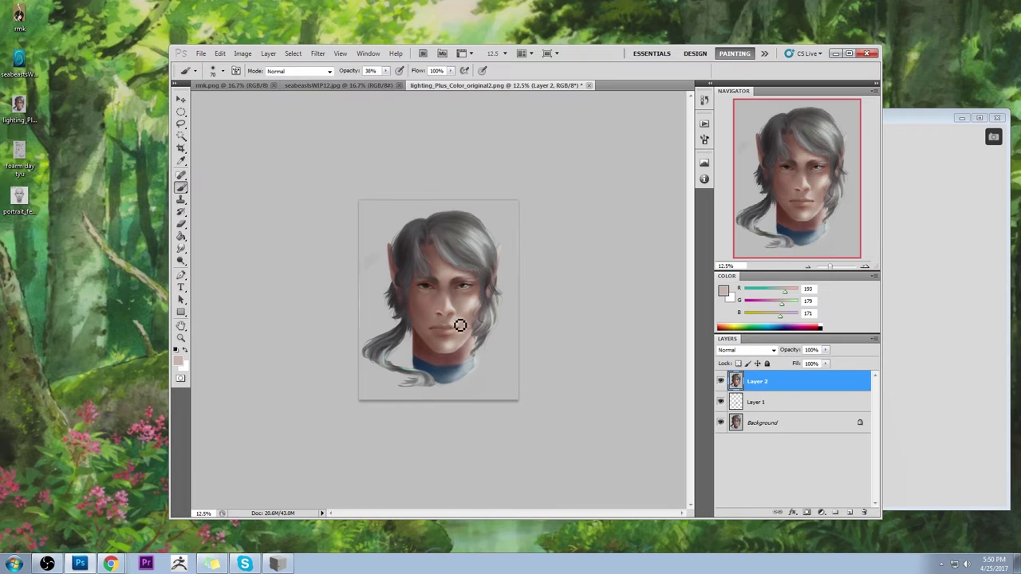
pyautogui.keyDown('alt'); pyautogui.click(456, 317); pyautogui.keyUp('alt')
pyautogui.hotkey('ctrl', '+')
pyautogui.hotkey('ctrl', '+')
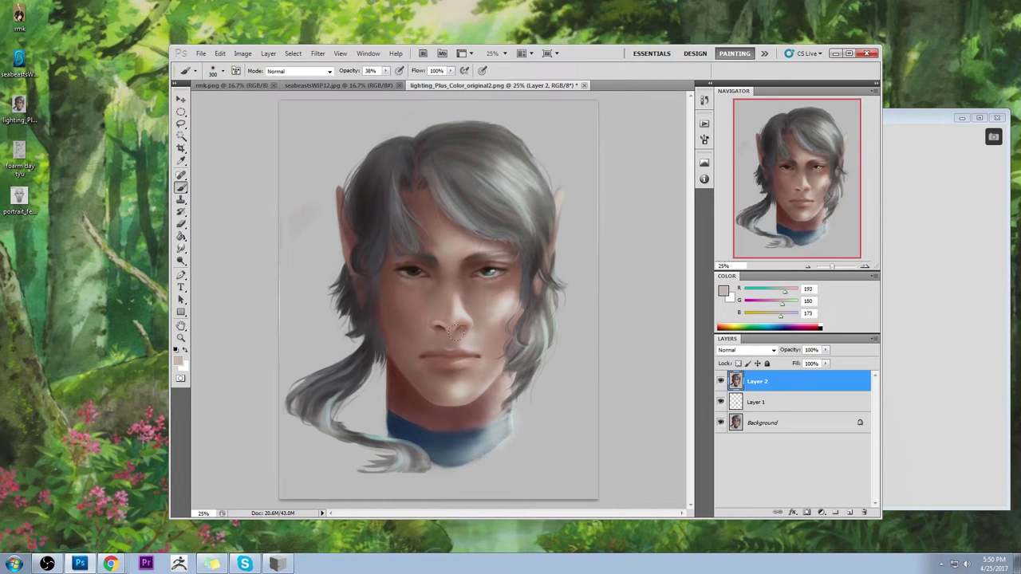
pyautogui.press('e')
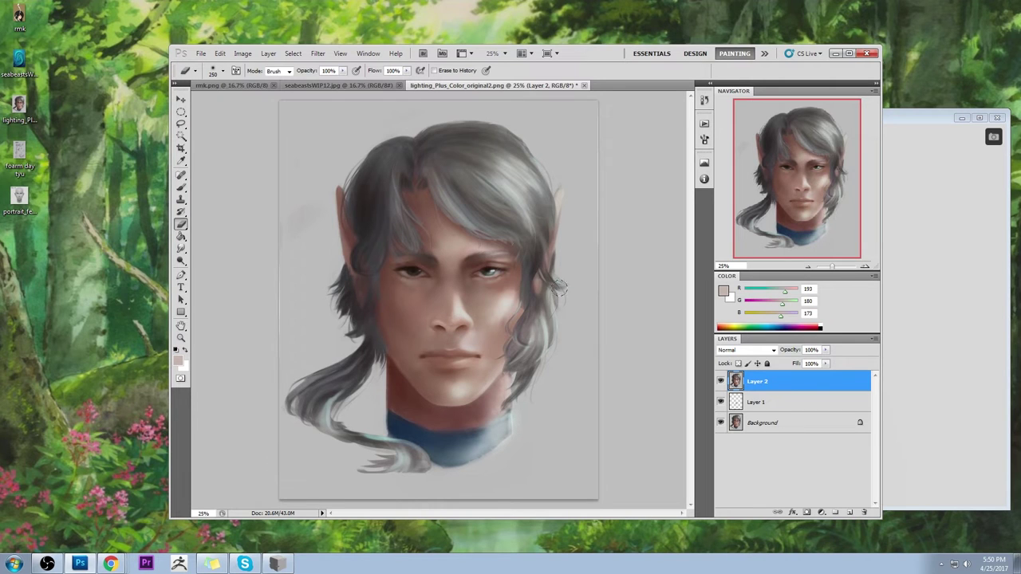
pyautogui.click(342, 70)
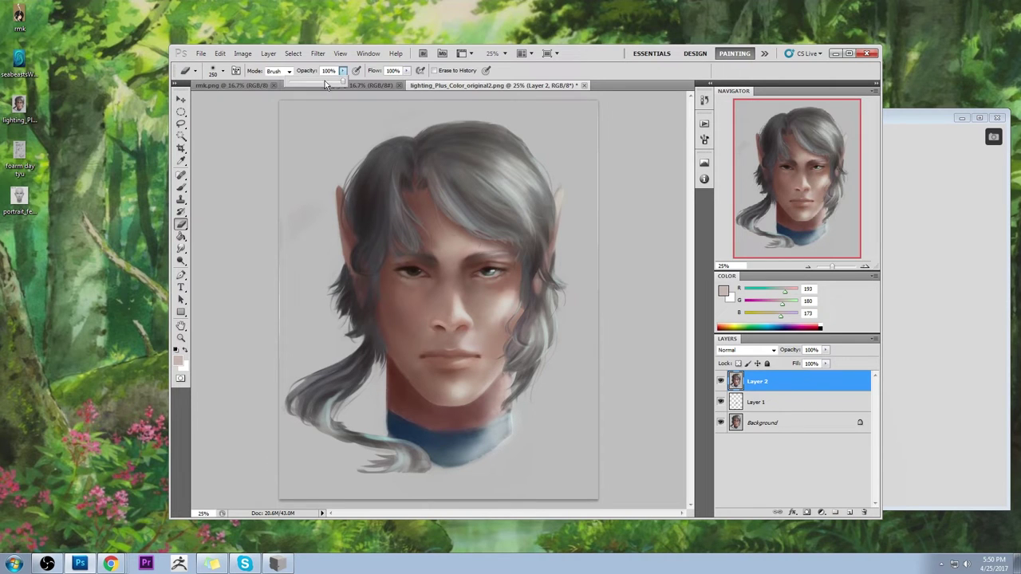
pyautogui.moveTo(325, 84); pyautogui.dragTo(317, 83)
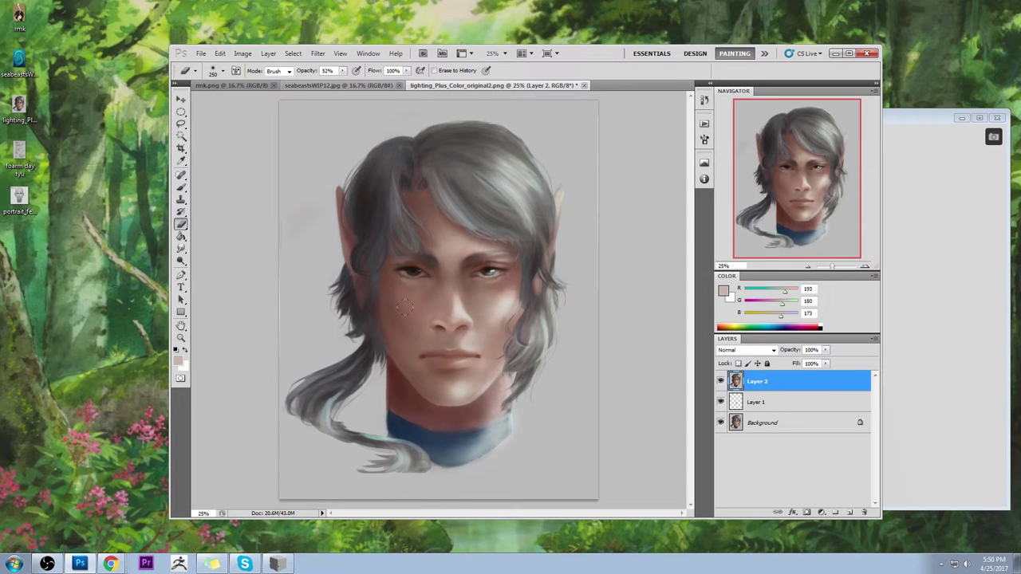
# Step: Select the Dodge tool and merge Layer 1 and Layer 2 down into Background
pyautogui.click(180, 261)
pyautogui.click(209, 262)
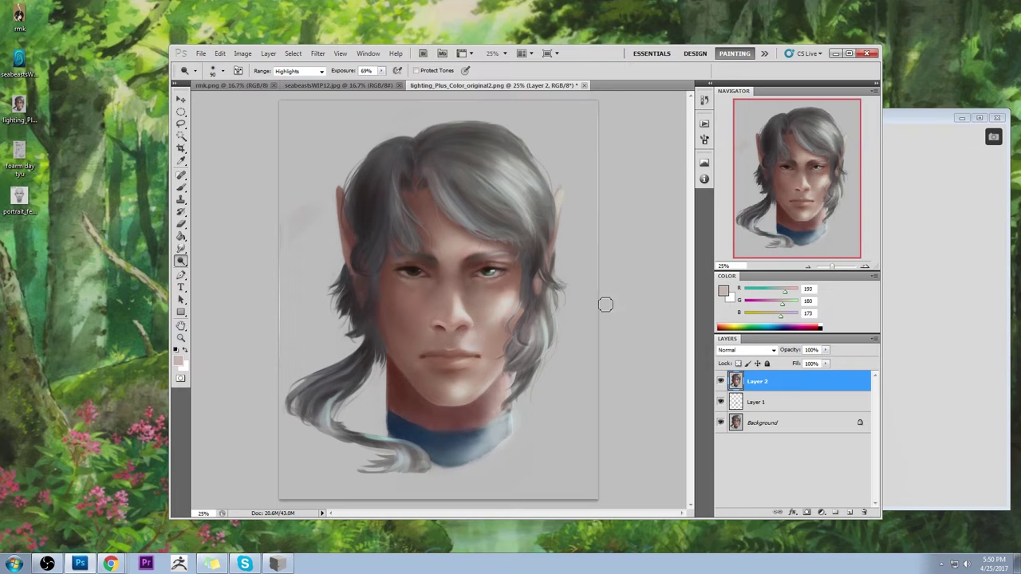
pyautogui.rightClick(765, 403)
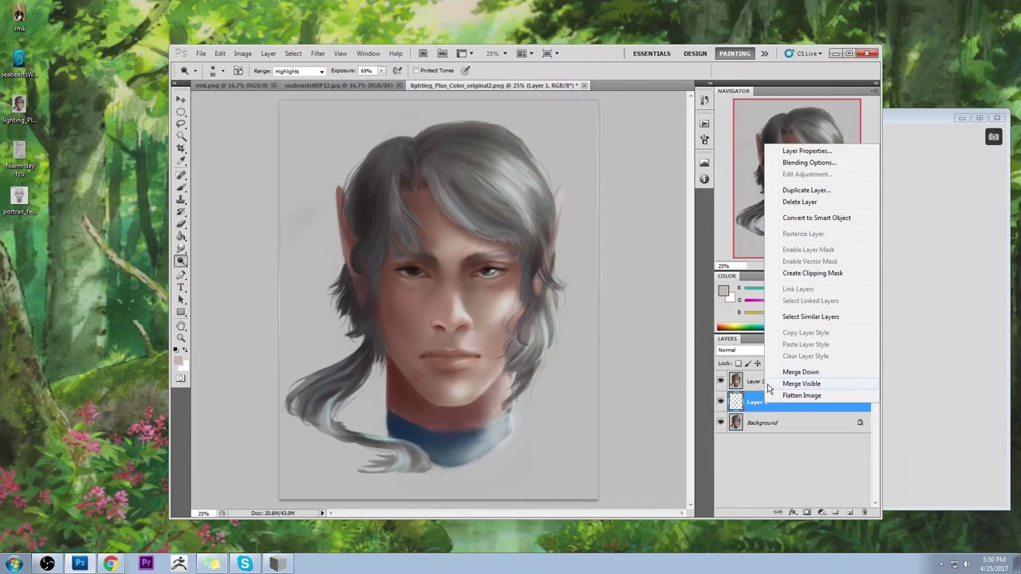
pyautogui.click(770, 371)
pyautogui.rightClick(757, 381)
pyautogui.click(800, 349)
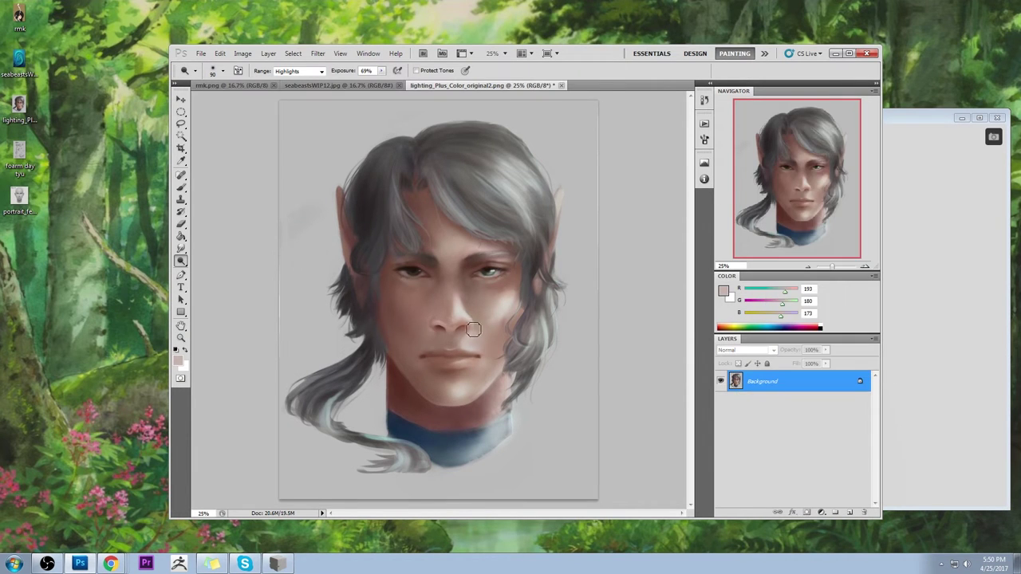
# Step: Dodge the nose bridge and tip, then sample nose and mouth skin tones with a 125 px brush
pyautogui.moveTo(473, 329); pyautogui.dragTo(462, 321)
pyautogui.press('b')
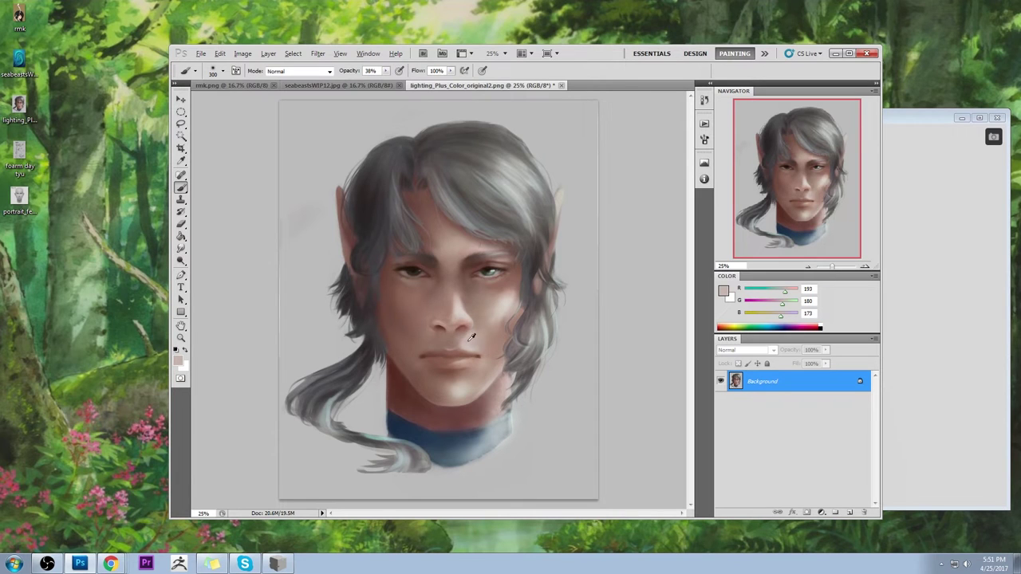
pyautogui.keyDown('alt'); pyautogui.click(469, 340); pyautogui.keyUp('alt')
pyautogui.keyDown('alt'); pyautogui.click(465, 311); pyautogui.keyUp('alt')
pyautogui.press('[')
pyautogui.press('[')
pyautogui.press('[')
pyautogui.keyDown('alt'); pyautogui.click(468, 364); pyautogui.keyUp('alt')
pyautogui.keyDown('alt'); pyautogui.click(472, 345); pyautogui.keyUp('alt')
# Step: Sample a darker nose tone at 100% opacity and a lighter mouth tone, resizing the brush to 175 then 125
pyautogui.press(']')
pyautogui.press(']')
pyautogui.press(']')
pyautogui.press(']')
pyautogui.press('[')
pyautogui.press('[')
pyautogui.keyDown('alt'); pyautogui.click(444, 321); pyautogui.keyUp('alt')
pyautogui.press('0')
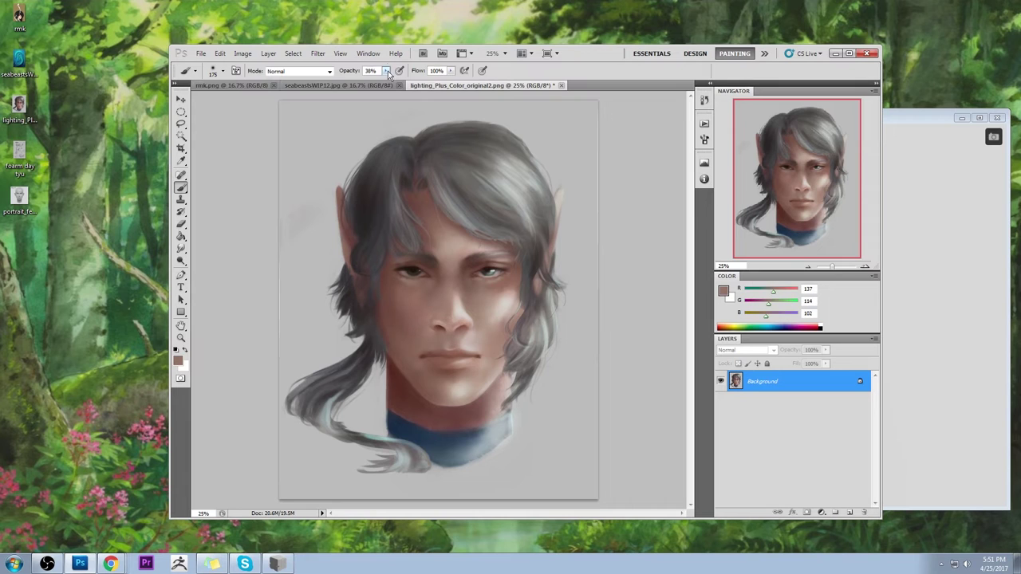
pyautogui.keyDown('alt'); pyautogui.click(444, 321); pyautogui.keyUp('alt')
pyautogui.press(']')
pyautogui.press(']')
pyautogui.press(']')
pyautogui.press(']')
pyautogui.keyDown('alt'); pyautogui.click(469, 346); pyautogui.keyUp('alt')
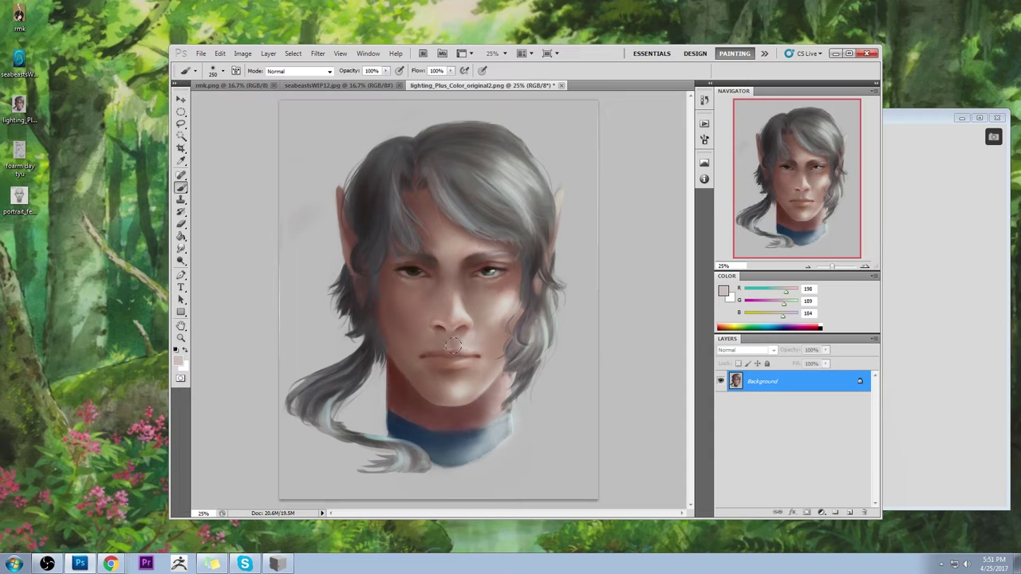
# Step: Lower brush opacity to 43% and sample darker lip colours
pyautogui.click(385, 70)
pyautogui.moveTo(390, 81); pyautogui.dragTo(357, 81)
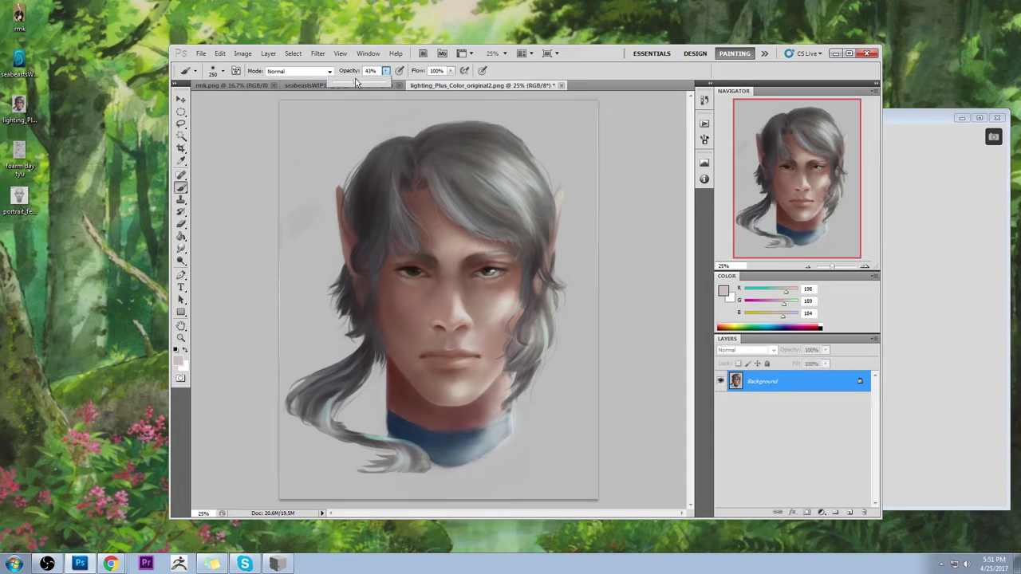
pyautogui.keyDown('alt'); pyautogui.click(461, 351); pyautogui.keyUp('alt')
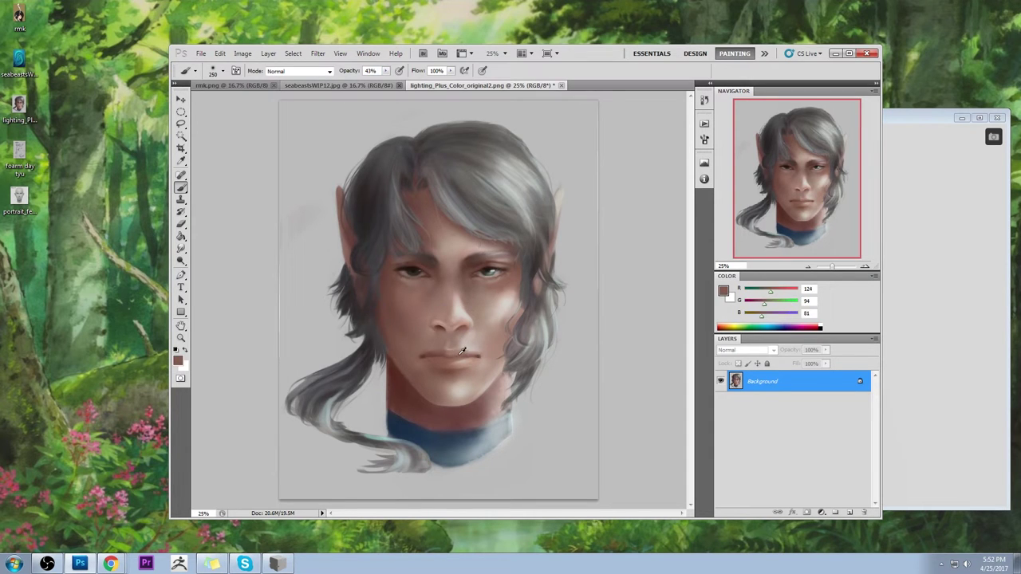
pyautogui.keyDown('alt'); pyautogui.click(470, 359); pyautogui.keyUp('alt')
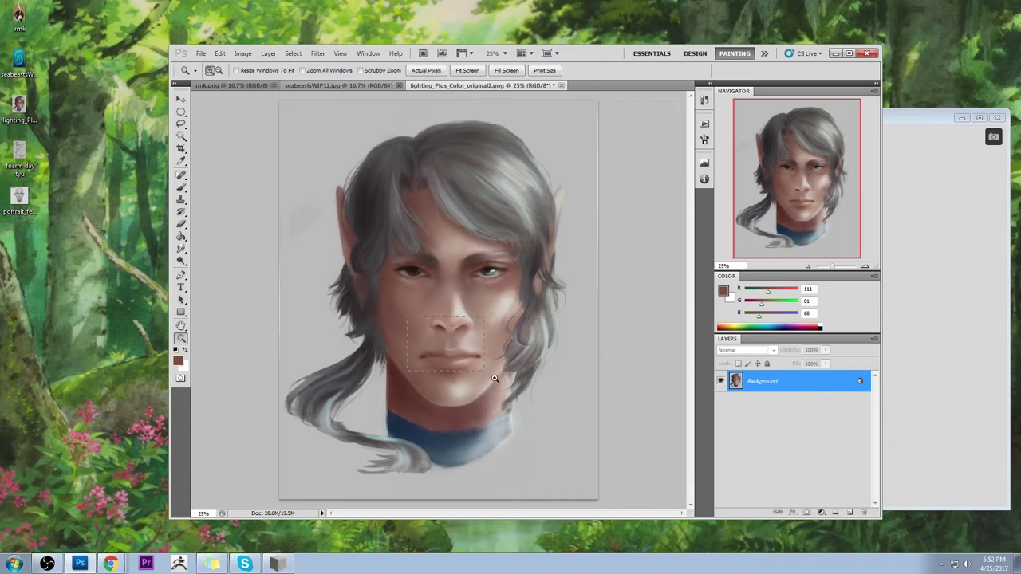
# Step: Zoom into the lips, use a soft 80 px brush shrunk to 30, and sample light skin tones
pyautogui.moveTo(473, 359); pyautogui.dragTo(537, 364)
pyautogui.keyDown('alt'); pyautogui.click(423, 257); pyautogui.keyUp('alt')
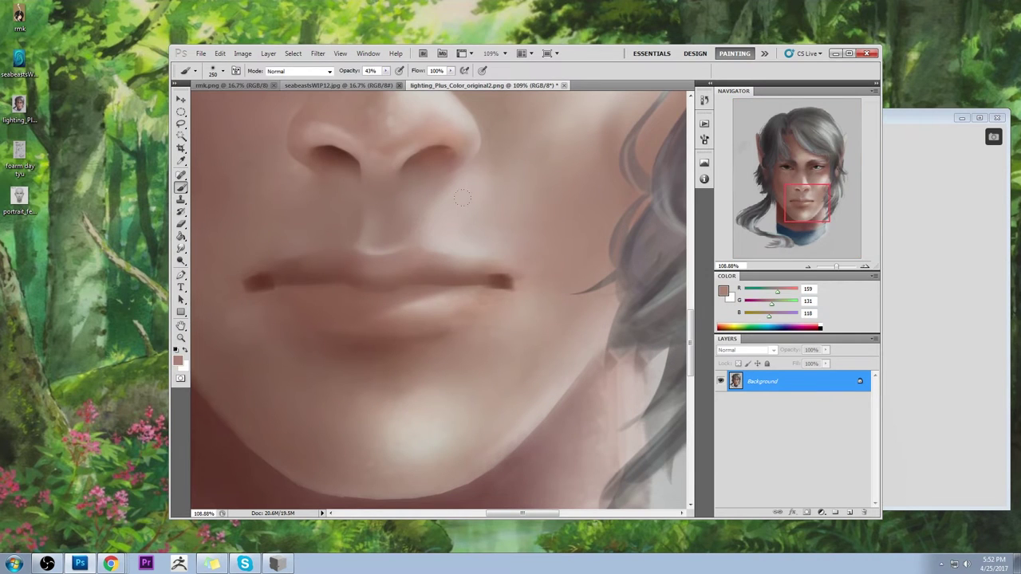
pyautogui.rightClick(525, 246)
pyautogui.click(619, 405)
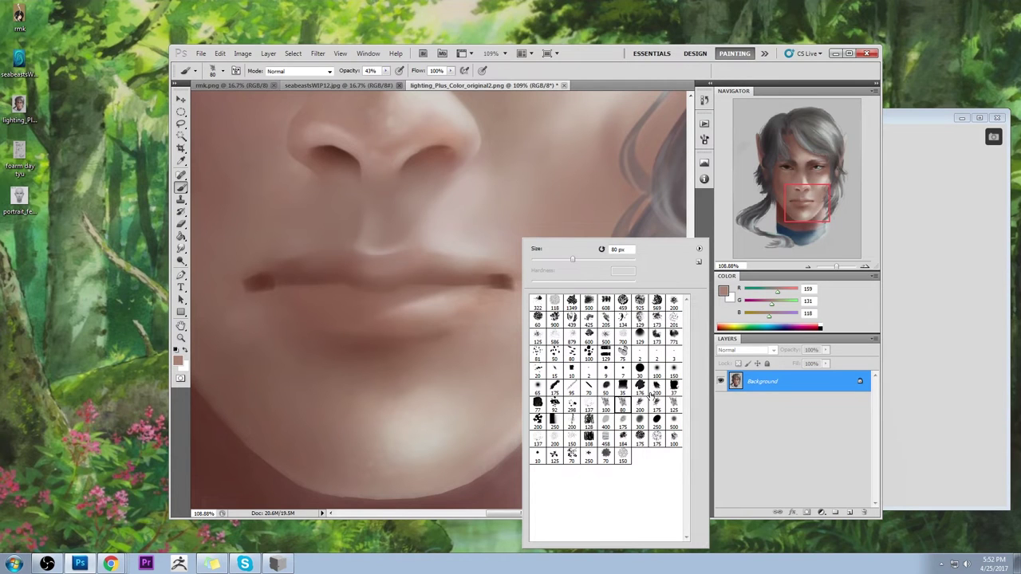
pyautogui.keyDown('alt'); pyautogui.click(427, 254); pyautogui.keyUp('alt')
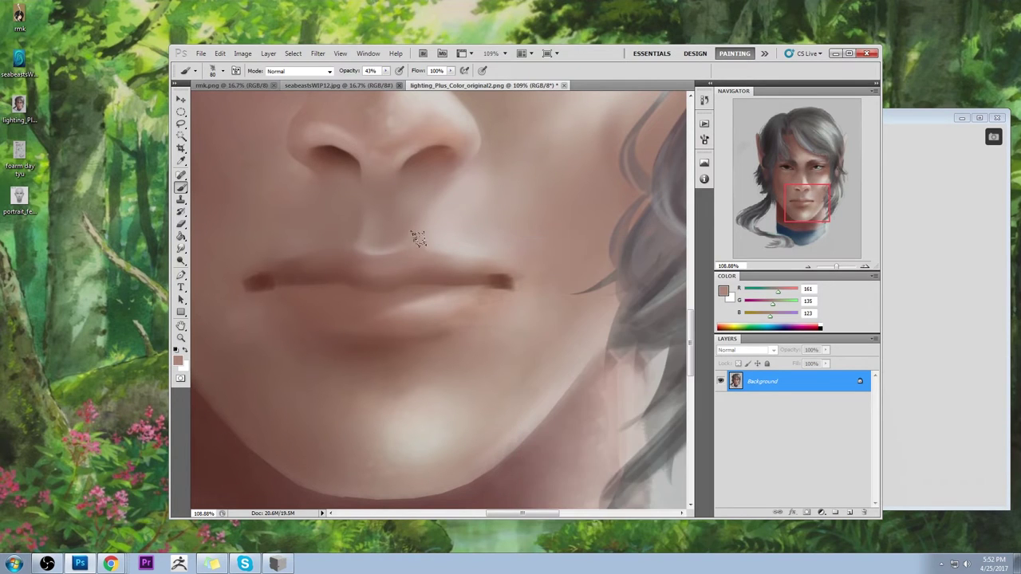
pyautogui.press('[')
pyautogui.press('[')
pyautogui.press('[')
pyautogui.press('[')
pyautogui.press('[')
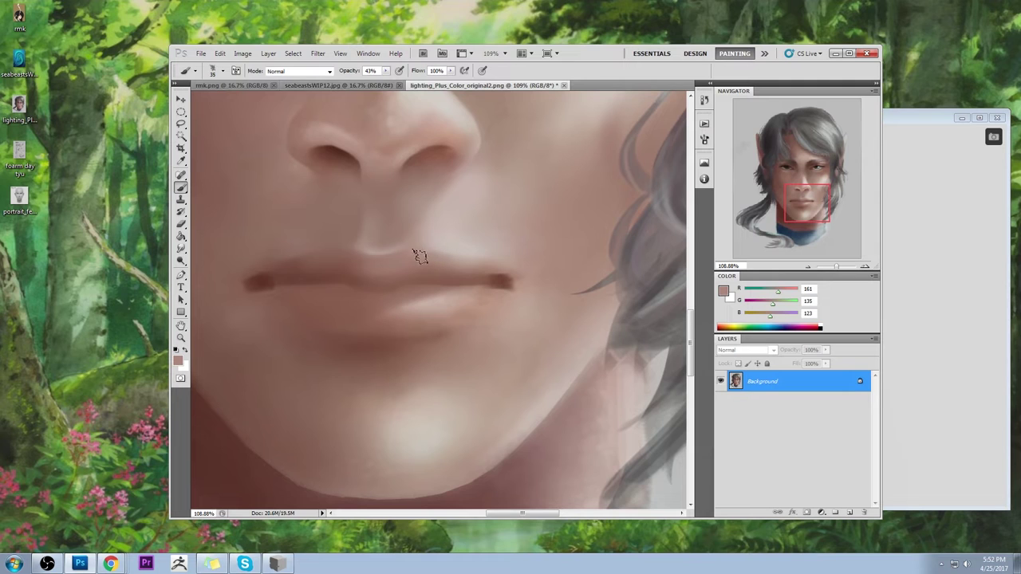
pyautogui.keyDown('alt'); pyautogui.click(467, 248); pyautogui.keyUp('alt')
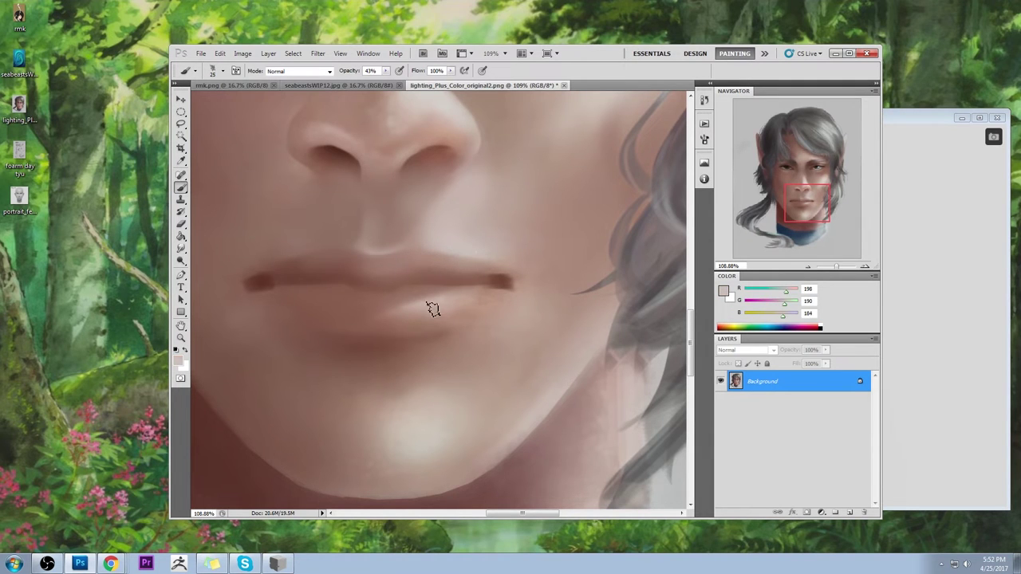
pyautogui.keyDown('alt'); pyautogui.click(416, 415); pyautogui.keyUp('alt')
pyautogui.hotkey('ctrl', '0')
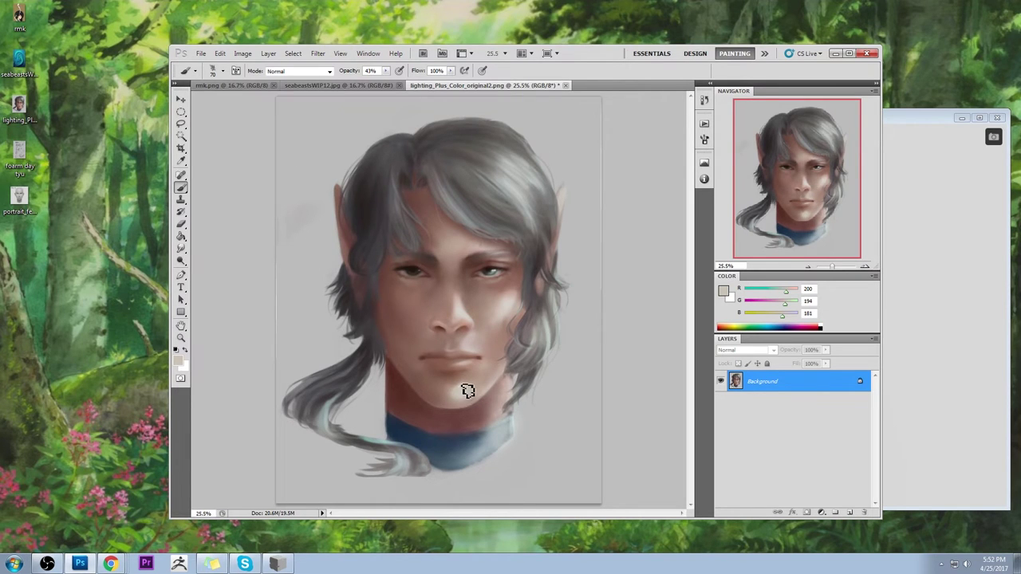
# Step: Sample a light face tone and compare against the PortraitStudio lighting reference
pyautogui.keyDown('alt'); pyautogui.click(466, 290); pyautogui.keyUp('alt')
pyautogui.click(897, 125)
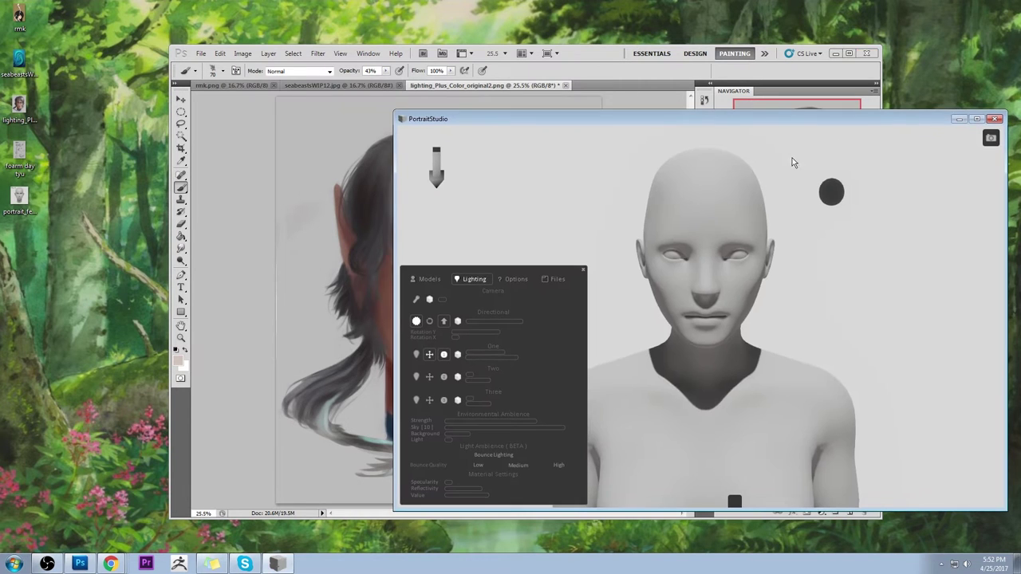
pyautogui.click(579, 82)
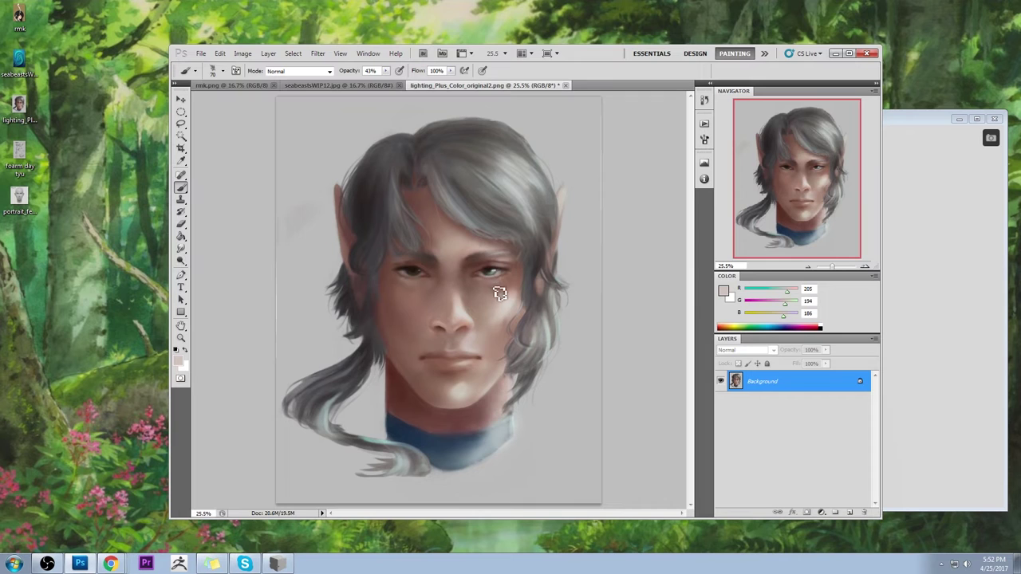
# Step: Zoom out slightly, select the whole canvas, and show the History panel
pyautogui.hotkey('ctrl', 'a')
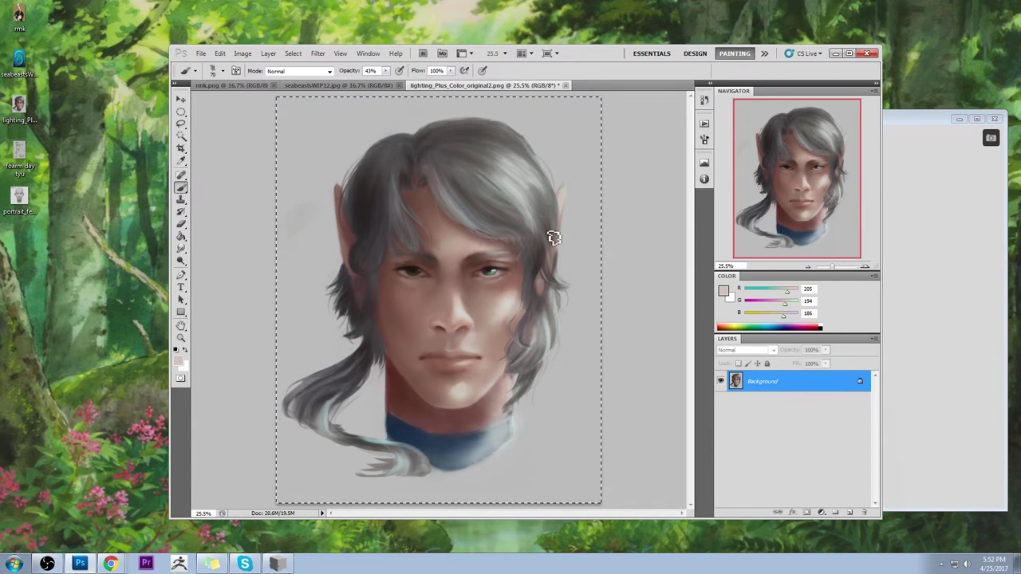
pyautogui.hotkey('ctrl', 'd')
pyautogui.hotkey('ctrl', '-')
pyautogui.hotkey('ctrl', '-')
pyautogui.hotkey('ctrl', 'a')
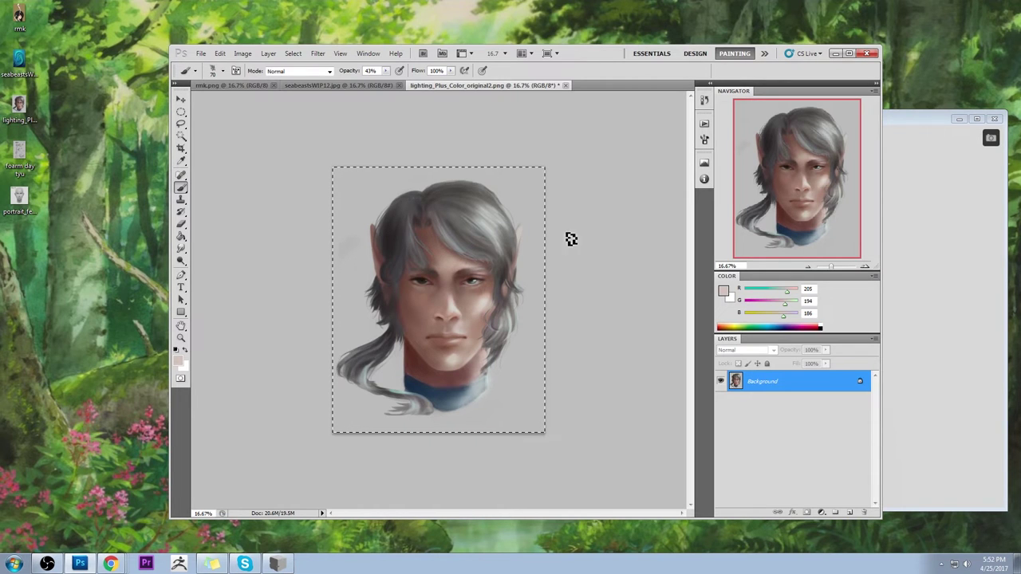
pyautogui.click(704, 100)
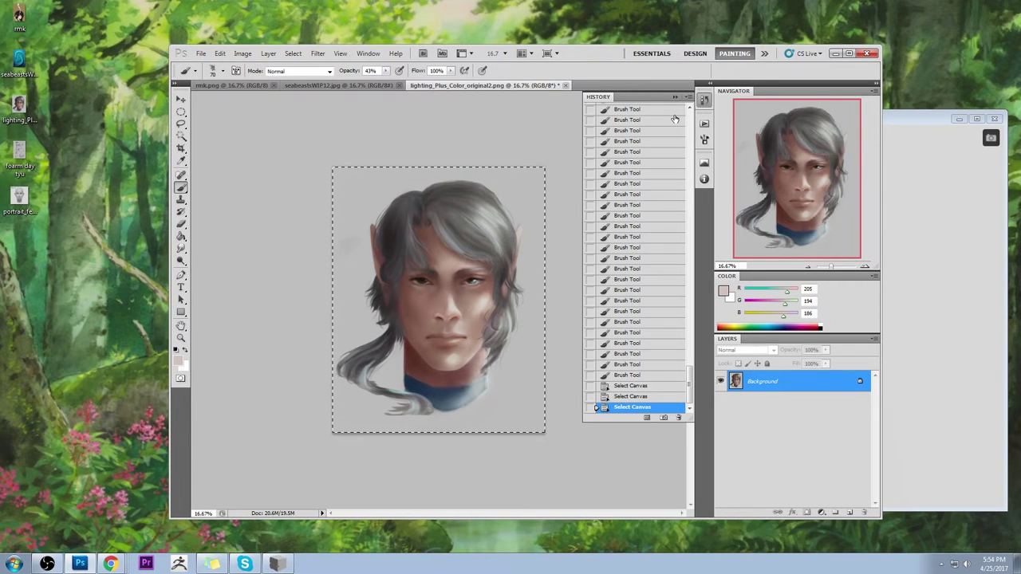
# Step: Select all, revert to the original History snapshot, and paste the painted version in place as Layer 1
pyautogui.hotkey('ctrl', 'a')
pyautogui.moveTo(691, 397); pyautogui.dragTo(691, 119)
pyautogui.click(660, 113)
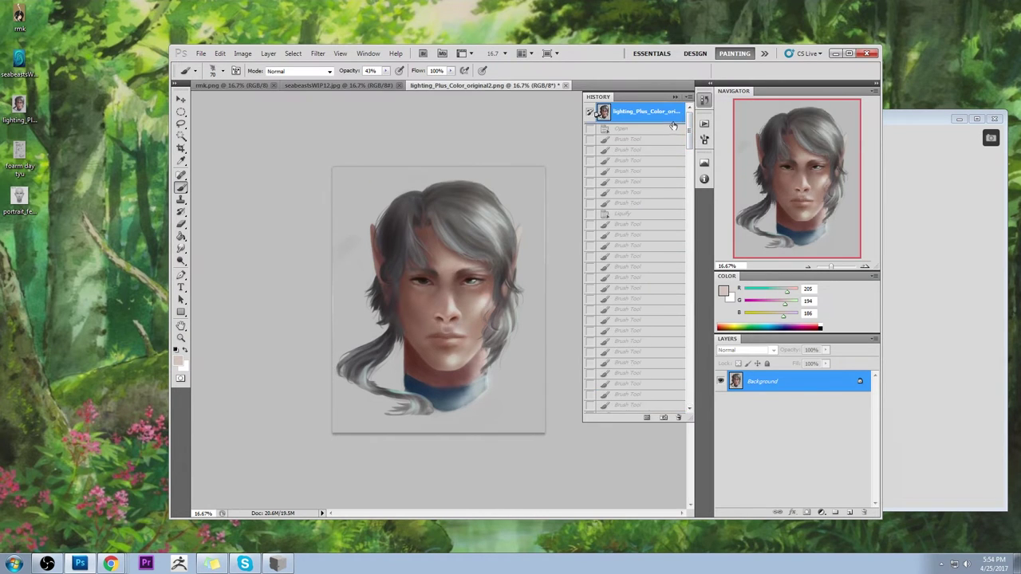
pyautogui.hotkey('ctrl', 'shift', 'v')
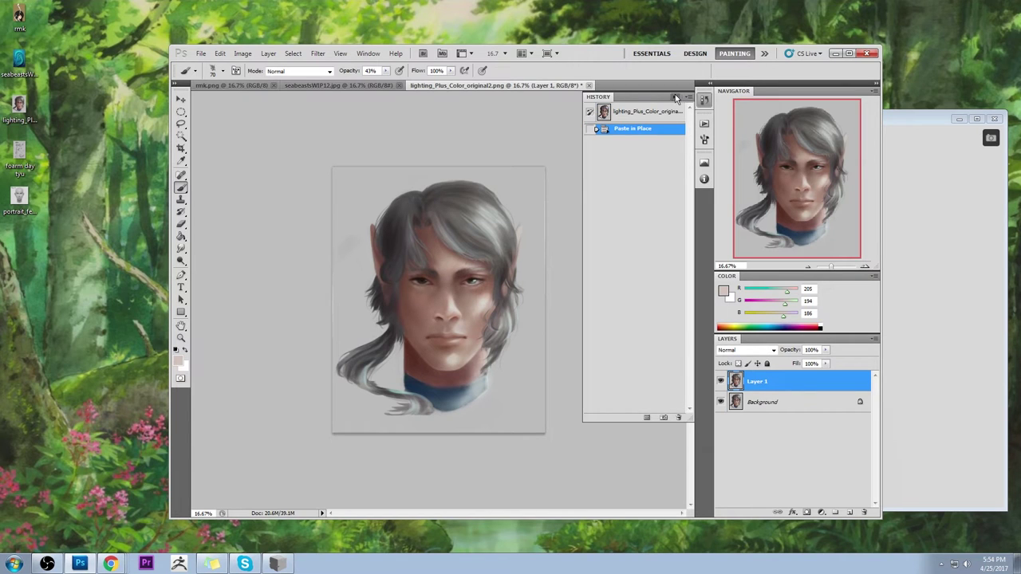
pyautogui.click(674, 96)
# Step: Toggle Layer 1's visibility repeatedly to compare the paint-over's eyes and mouth with the original
pyautogui.click(720, 381)
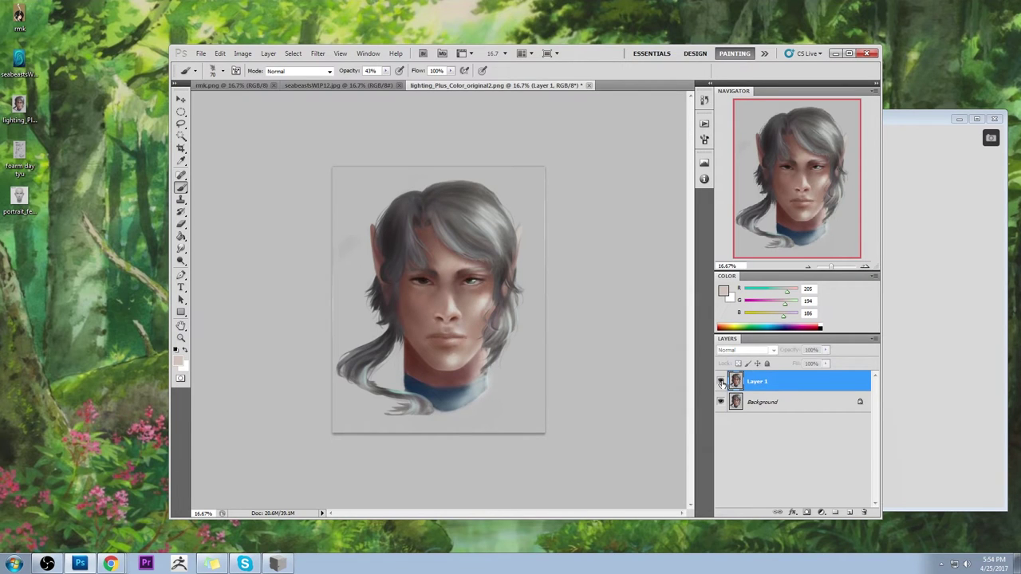
pyautogui.click(720, 381)
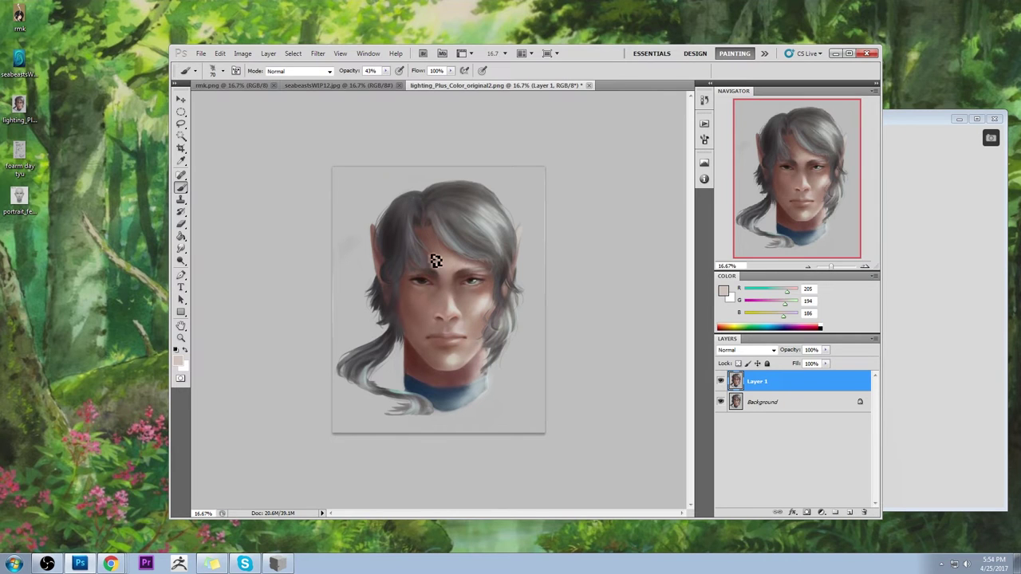
pyautogui.click(720, 382)
pyautogui.click(720, 381)
pyautogui.click(720, 381)
pyautogui.click(720, 381)
pyautogui.click(722, 381)
pyautogui.click(722, 381)
pyautogui.click(721, 383)
pyautogui.click(721, 383)
pyautogui.click(721, 385)
pyautogui.click(721, 384)
pyautogui.click(721, 382)
pyautogui.click(721, 383)
# Step: Raise brush opacity to 100% and try strokes around the eye, jaw and face, undoing them
pyautogui.moveTo(386, 71); pyautogui.dragTo(513, 95)
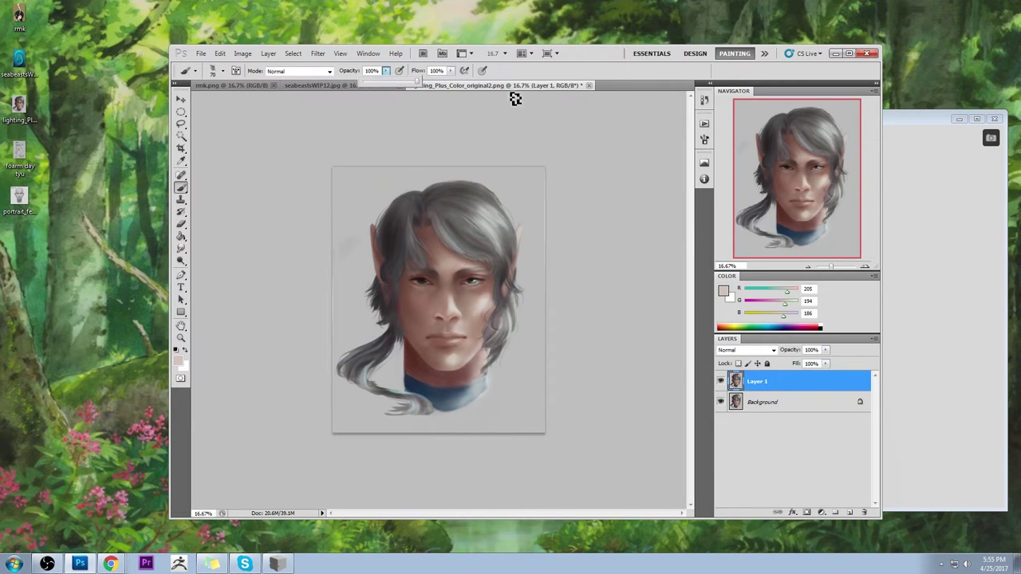
pyautogui.moveTo(485, 277)
pyautogui.mouseDown()
pyautogui.moveTo(507, 289)
pyautogui.moveTo(467, 327)
pyautogui.moveTo(455, 296)
pyautogui.mouseUp()
pyautogui.hotkey('ctrl', 'z')
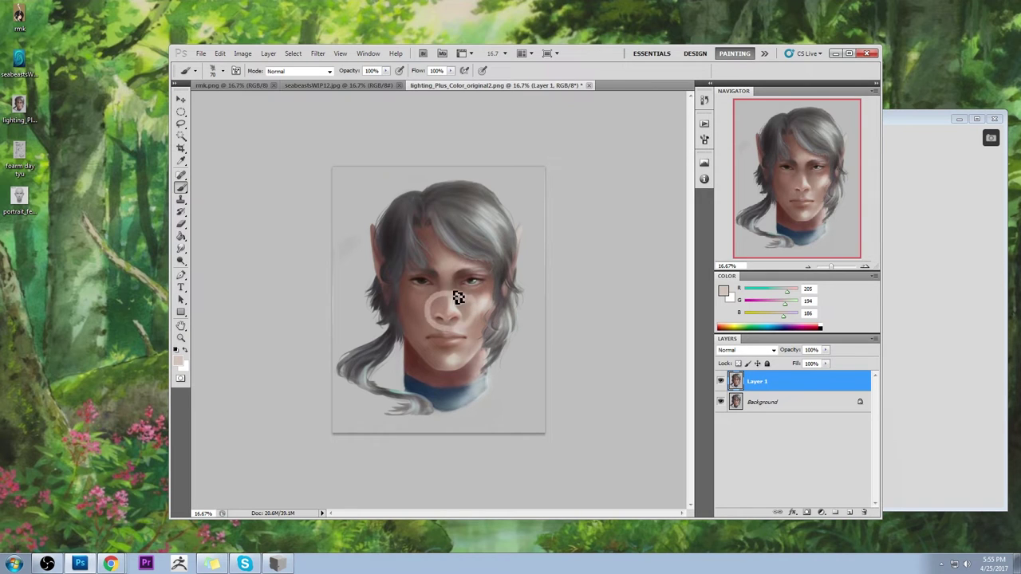
pyautogui.hotkey('ctrl', 'z')
pyautogui.moveTo(412, 349); pyautogui.dragTo(397, 324)
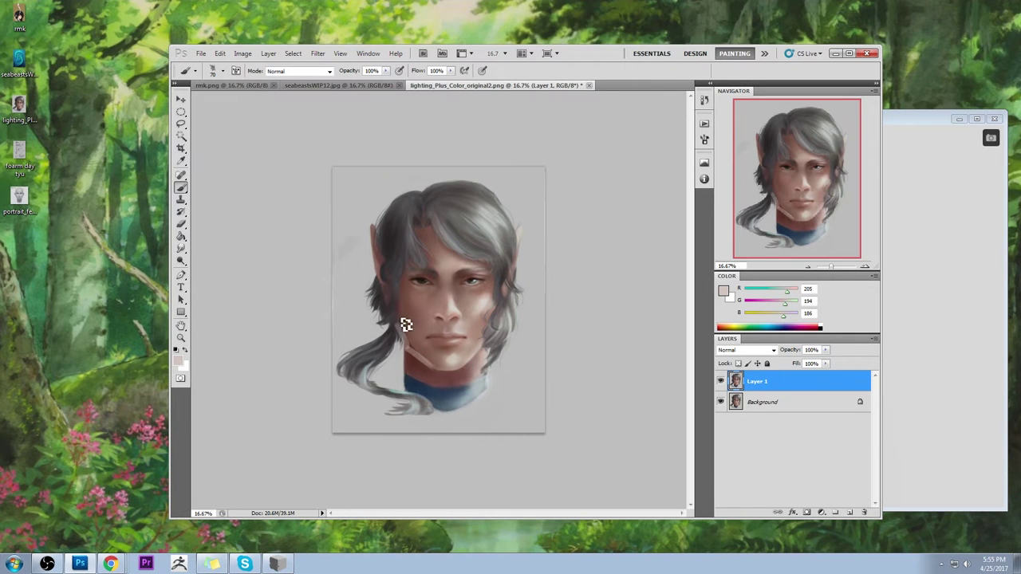
pyautogui.moveTo(412, 301); pyautogui.dragTo(429, 280)
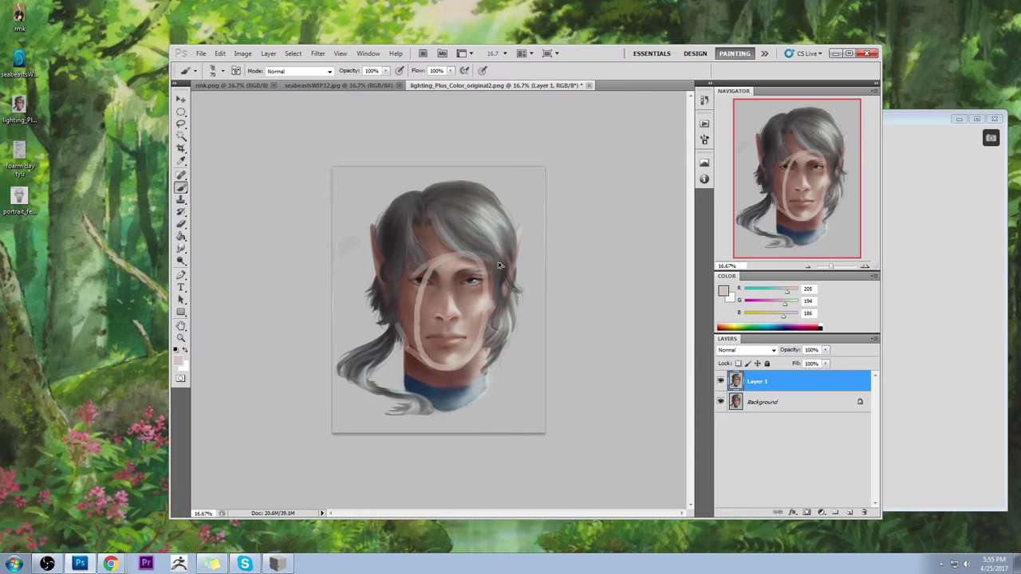
pyautogui.hotkey('ctrl', 'z')
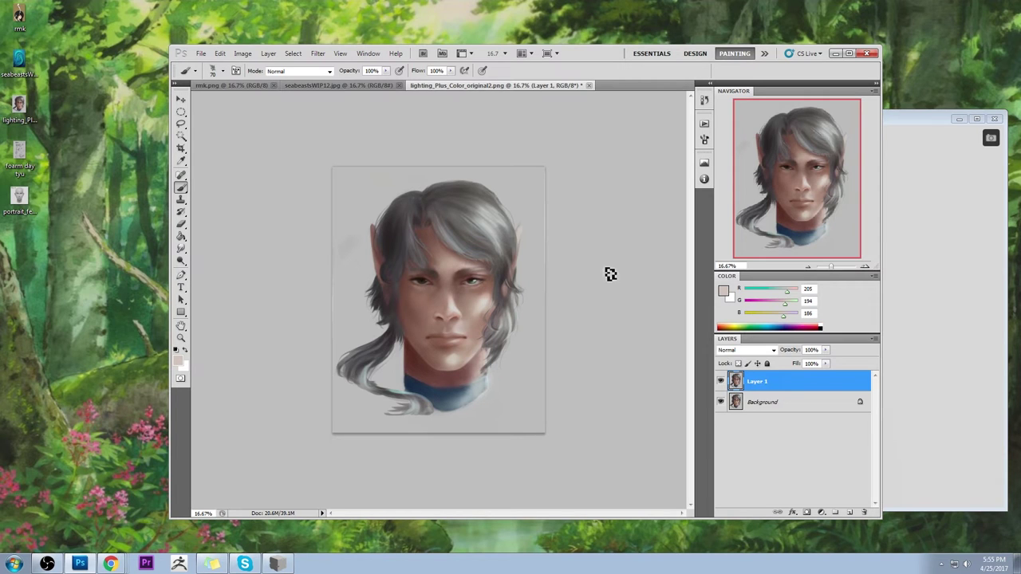
# Step: Sample dark brown from the eye and darken the right eyebrow with it
pyautogui.keyDown('alt'); pyautogui.click(473, 281); pyautogui.keyUp('alt')
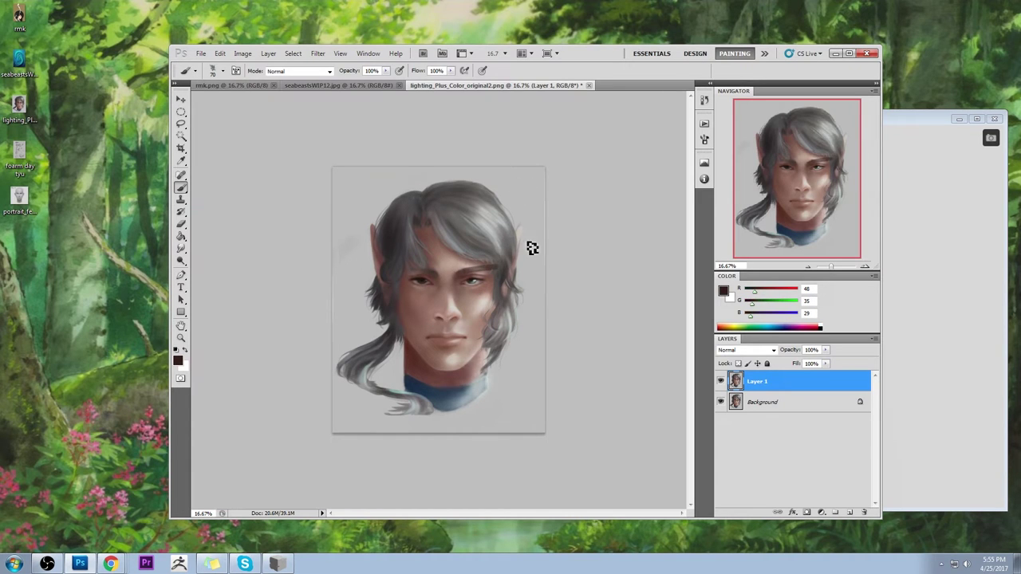
pyautogui.moveTo(465, 281); pyautogui.dragTo(489, 279)
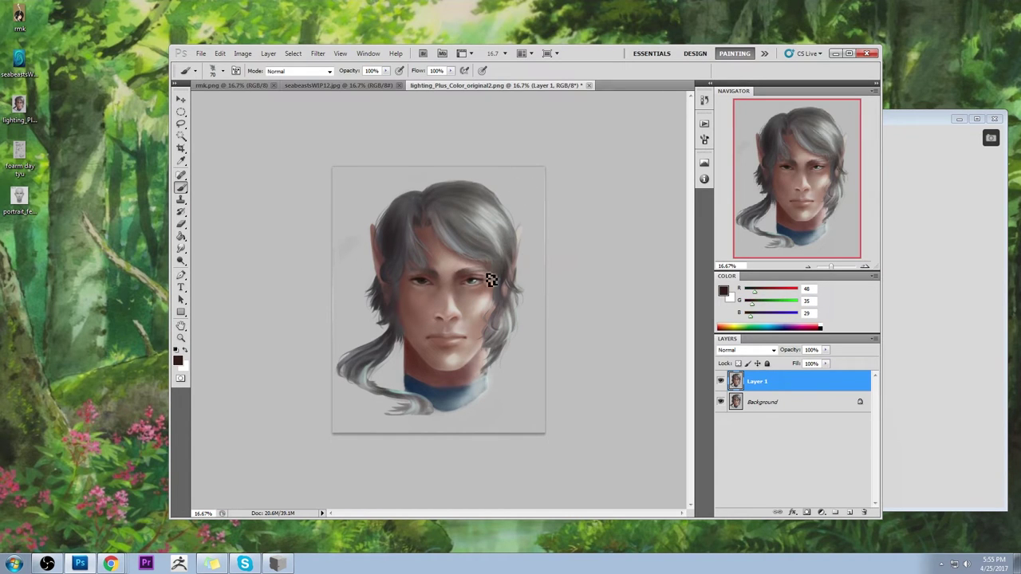
pyautogui.keyDown('alt'); pyautogui.click(473, 274); pyautogui.keyUp('alt')
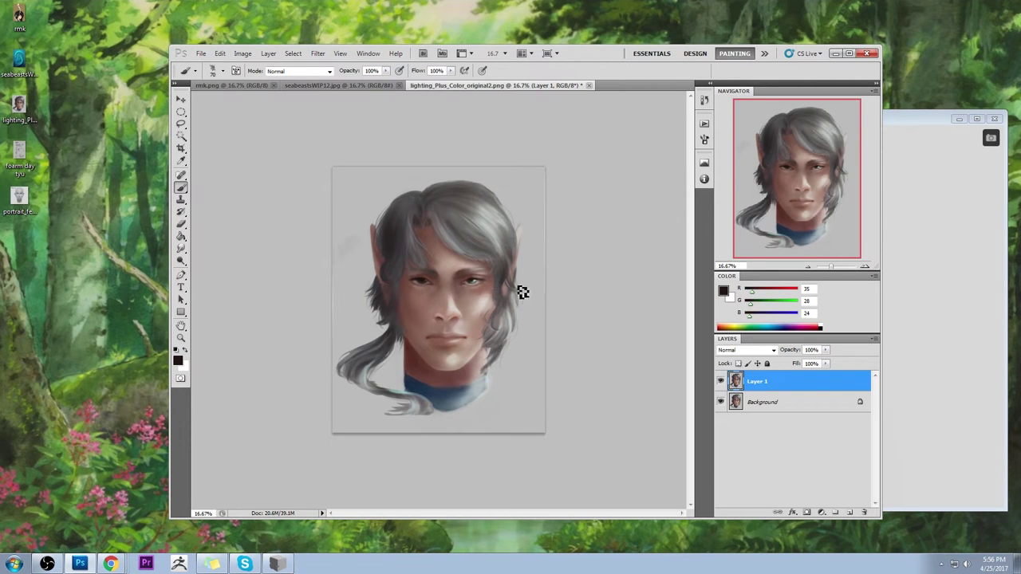
# Step: Sample eyelid skin tones up close at the right eye, then zoom out to 16.7%
pyautogui.moveTo(465, 273); pyautogui.dragTo(410, 212)
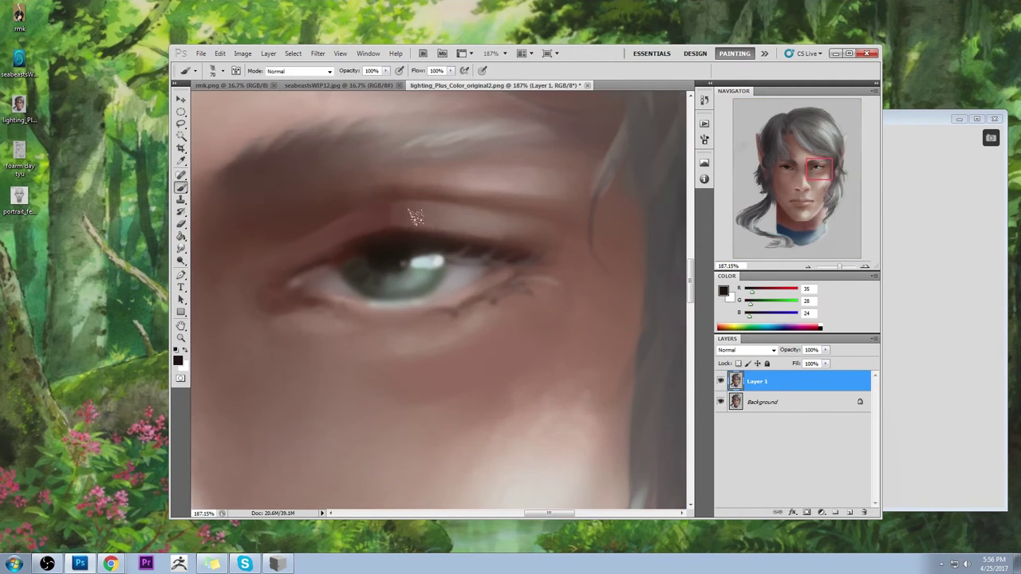
pyautogui.keyDown('alt'); pyautogui.click(410, 227); pyautogui.keyUp('alt')
pyautogui.keyDown('alt'); pyautogui.click(381, 227); pyautogui.keyUp('alt')
pyautogui.keyDown('alt'); pyautogui.click(367, 200); pyautogui.keyUp('alt')
pyautogui.keyDown('alt'); pyautogui.click(453, 199); pyautogui.keyUp('alt')
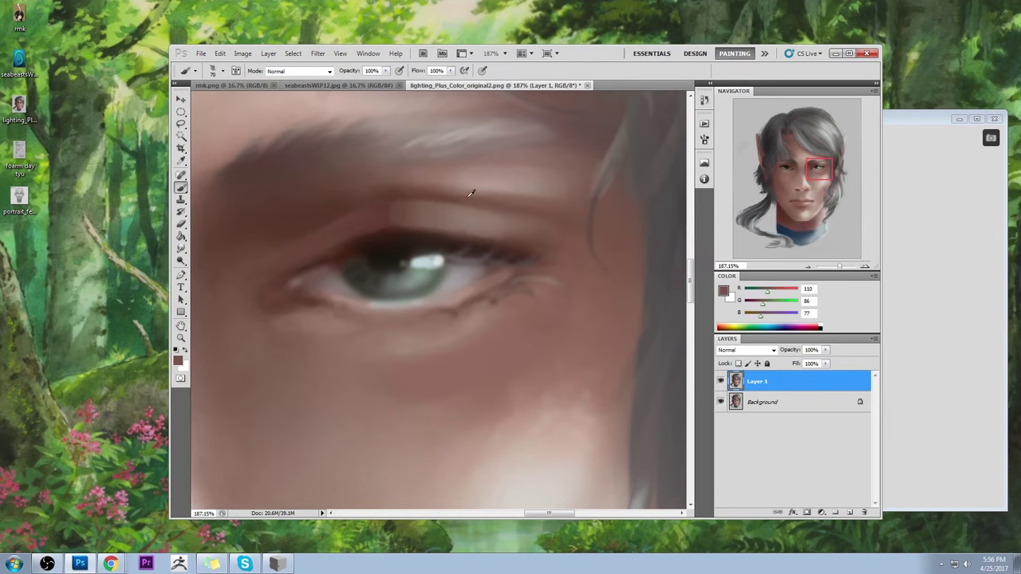
pyautogui.hotkey('ctrl', '0')
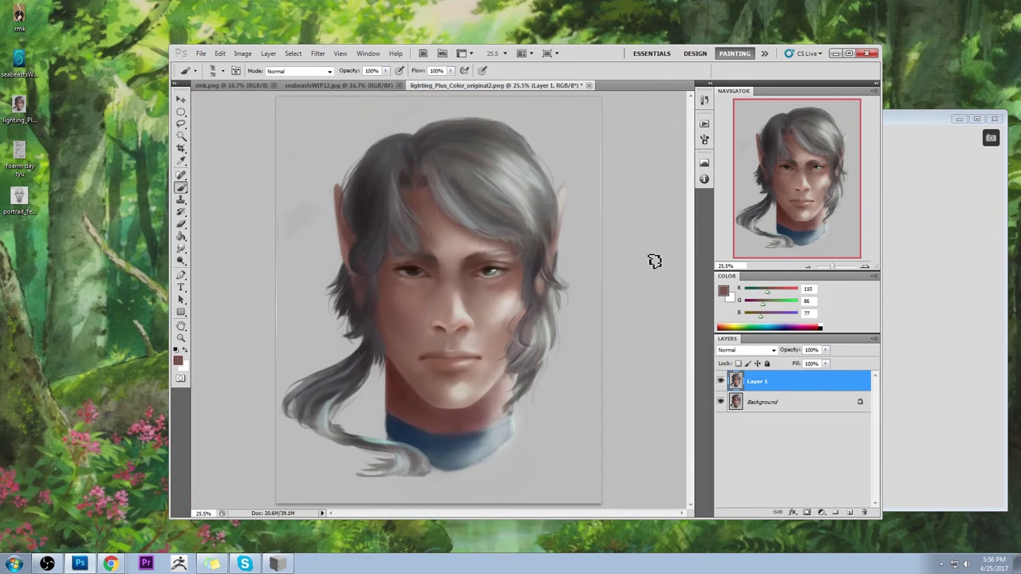
pyautogui.hotkey('ctrl', '-')
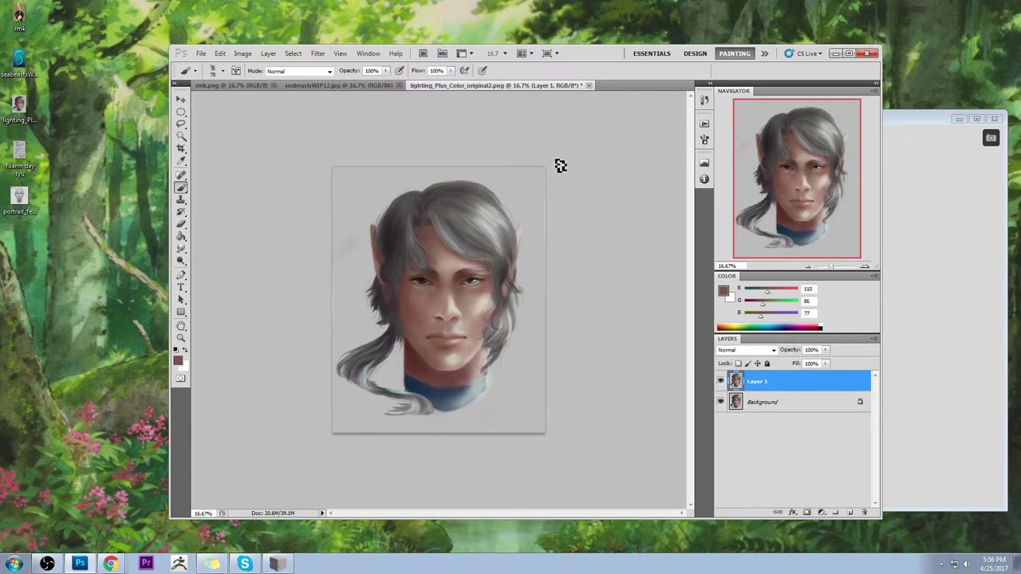
# Step: Sketch diagonal and wavy strokes over the upper-right and right side of the hair
pyautogui.moveTo(558, 164); pyautogui.dragTo(488, 244)
pyautogui.moveTo(558, 181); pyautogui.dragTo(525, 229)
pyautogui.moveTo(498, 292)
pyautogui.mouseDown()
pyautogui.moveTo(555, 280)
pyautogui.moveTo(533, 401)
pyautogui.mouseUp()
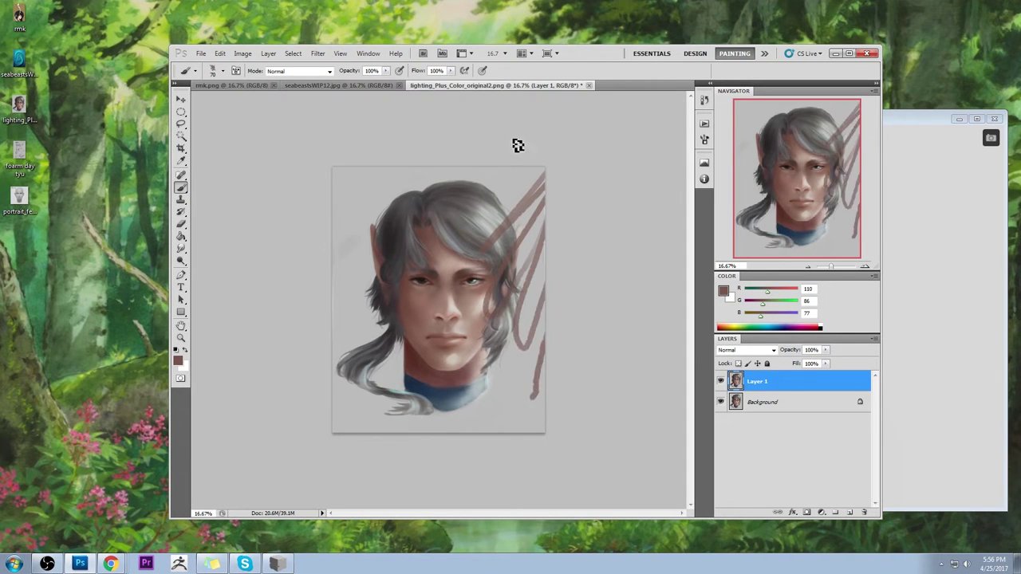
pyautogui.moveTo(547, 169)
pyautogui.mouseDown()
pyautogui.moveTo(472, 231)
pyautogui.moveTo(490, 209)
pyautogui.mouseUp()
# Step: Compare against the original, flatten Layer 1 into the Background, and close the document
pyautogui.click(720, 381)
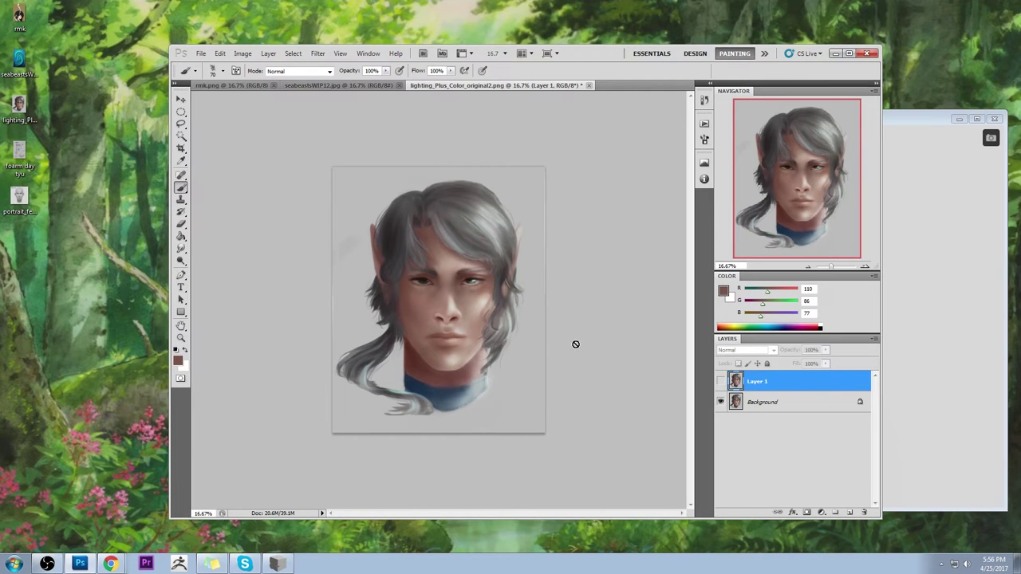
pyautogui.click(722, 382)
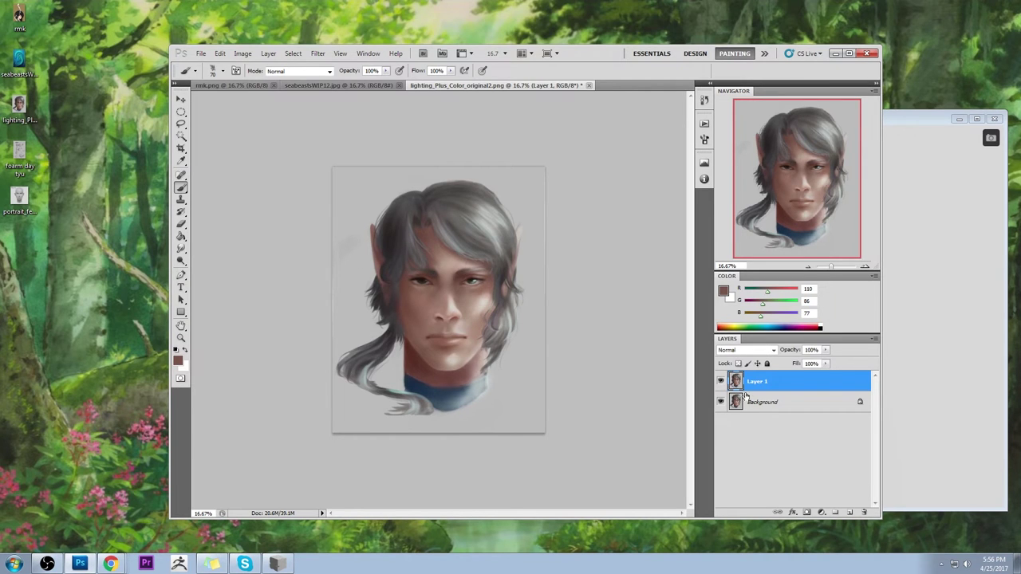
pyautogui.rightClick(794, 377)
pyautogui.click(815, 373)
pyautogui.click(566, 84)
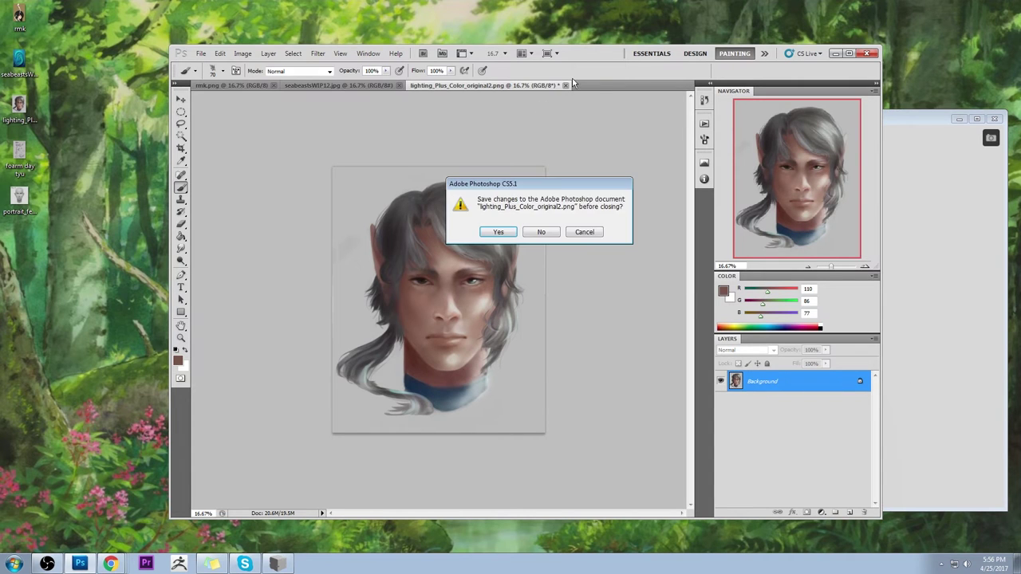
# Step: Save the grey-haired portrait, then zoom in on the woman's face in rmk.png
pyautogui.click(502, 231)
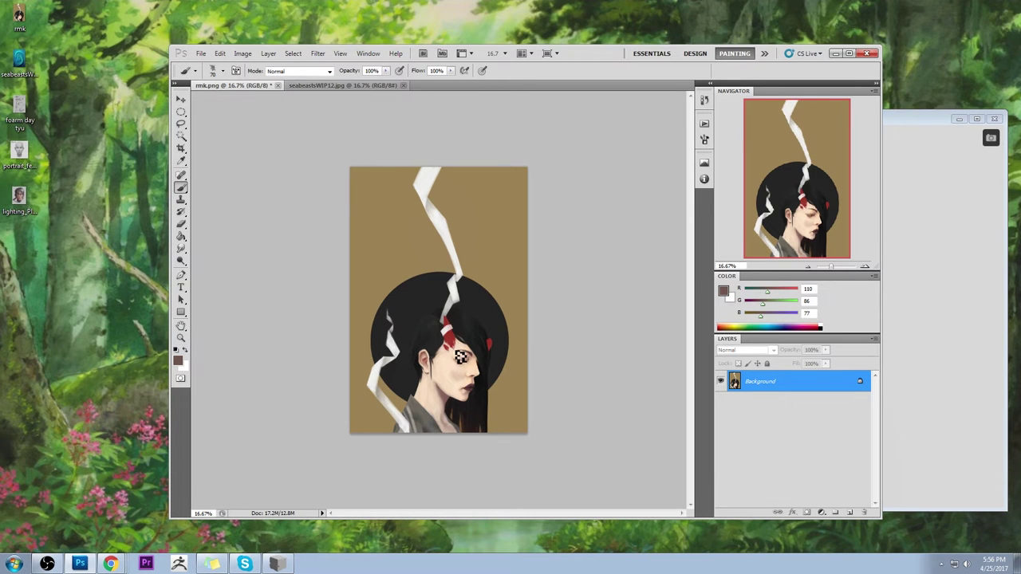
pyautogui.press('z')
pyautogui.moveTo(387, 311); pyautogui.dragTo(519, 431)
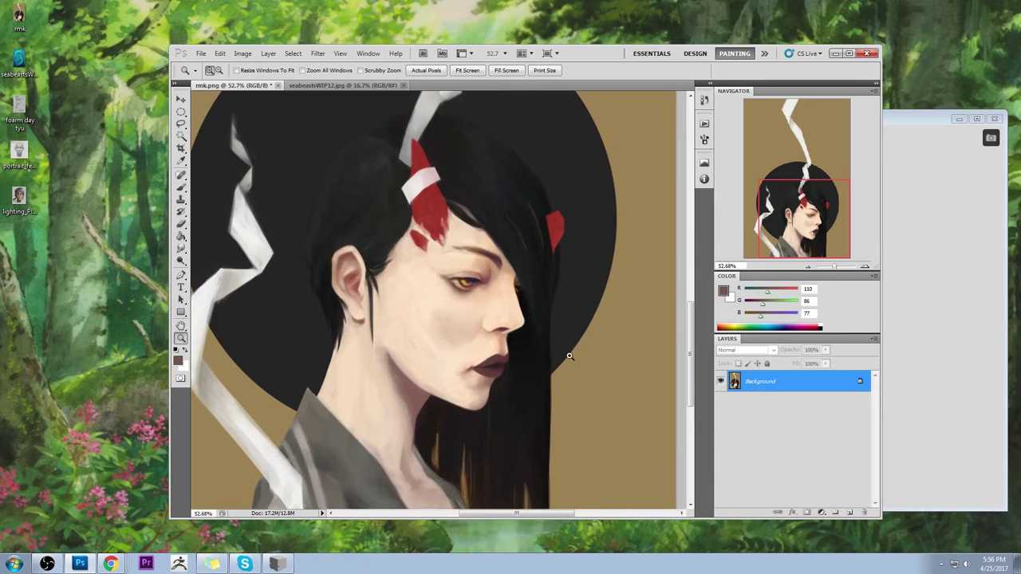
# Step: Open the Liquify filter and zoom its preview in on the face
pyautogui.click(317, 52)
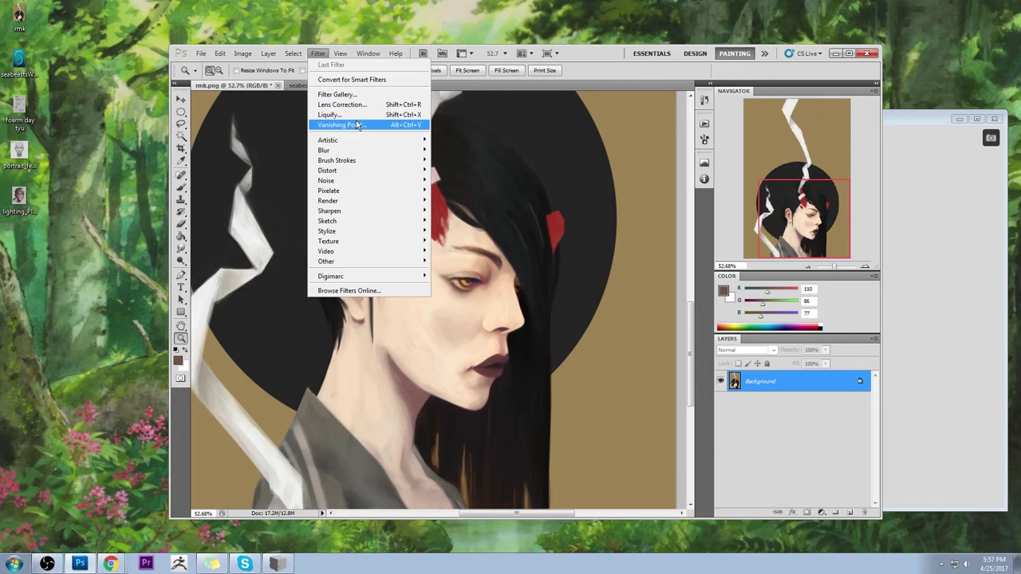
pyautogui.click(343, 125)
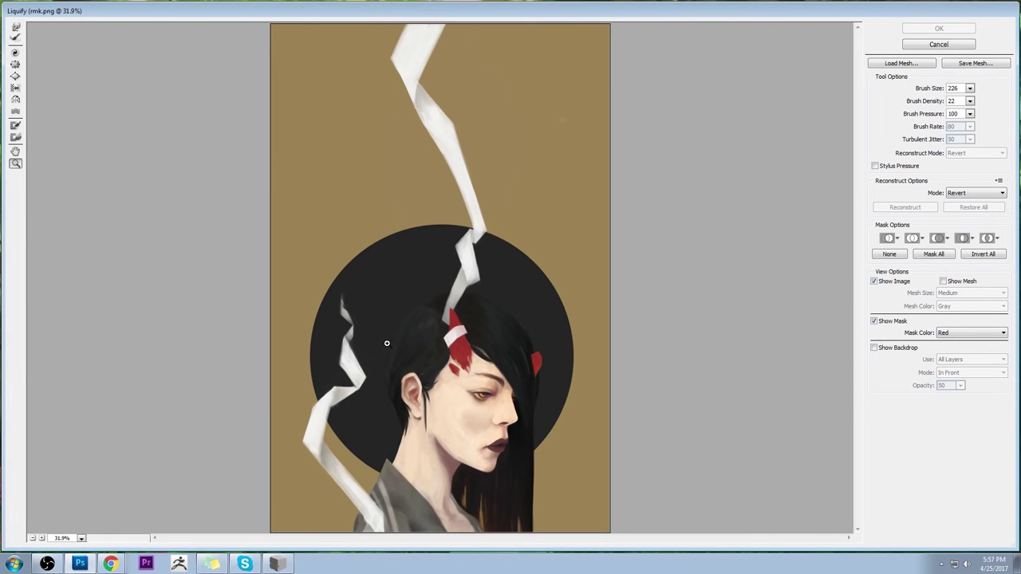
pyautogui.press('z')
pyautogui.click(537, 475)
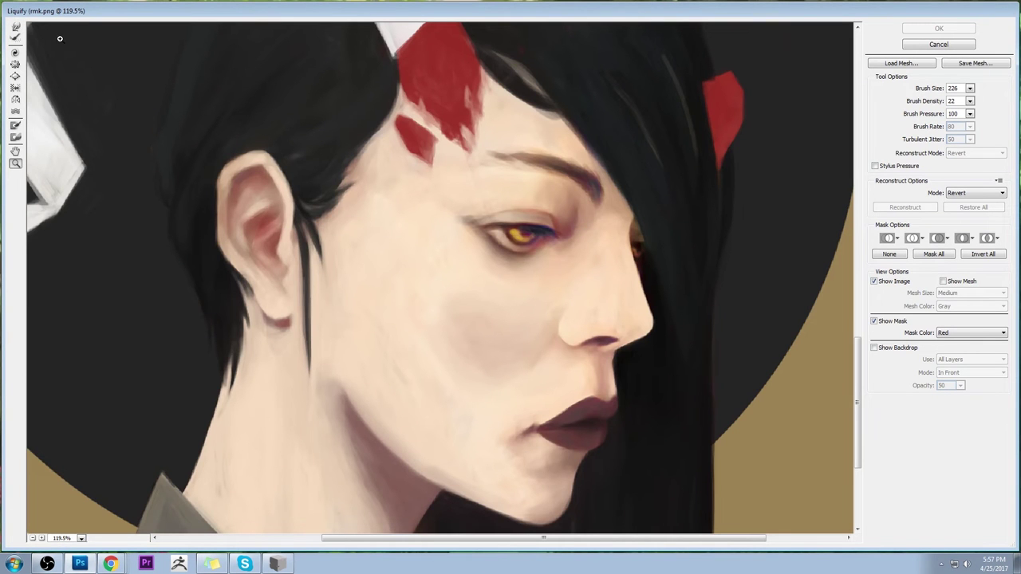
# Step: With Forward Warp, push the eye slightly up and right and reshape the skin between nose and lips
pyautogui.click(16, 27)
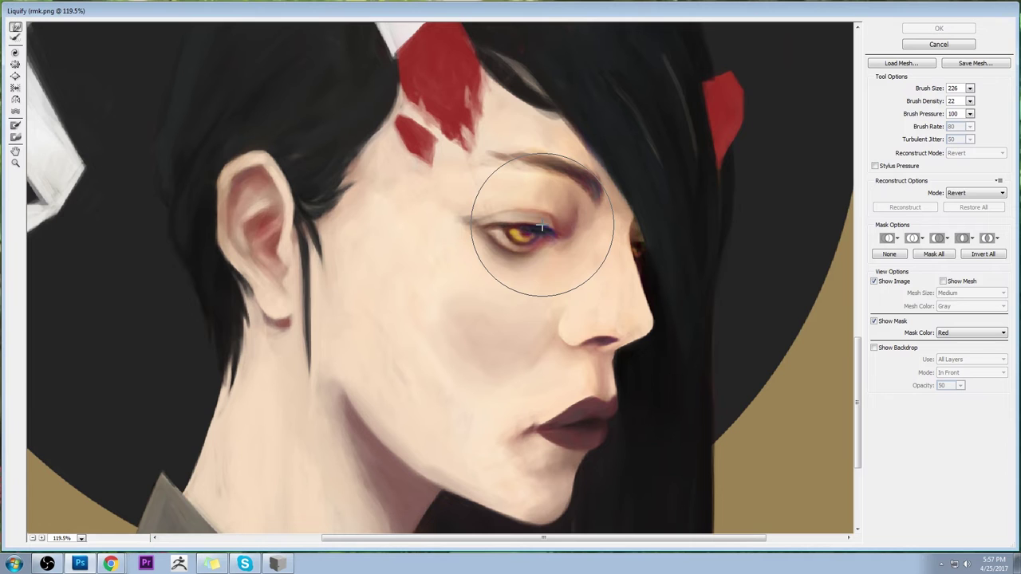
pyautogui.press('alt')
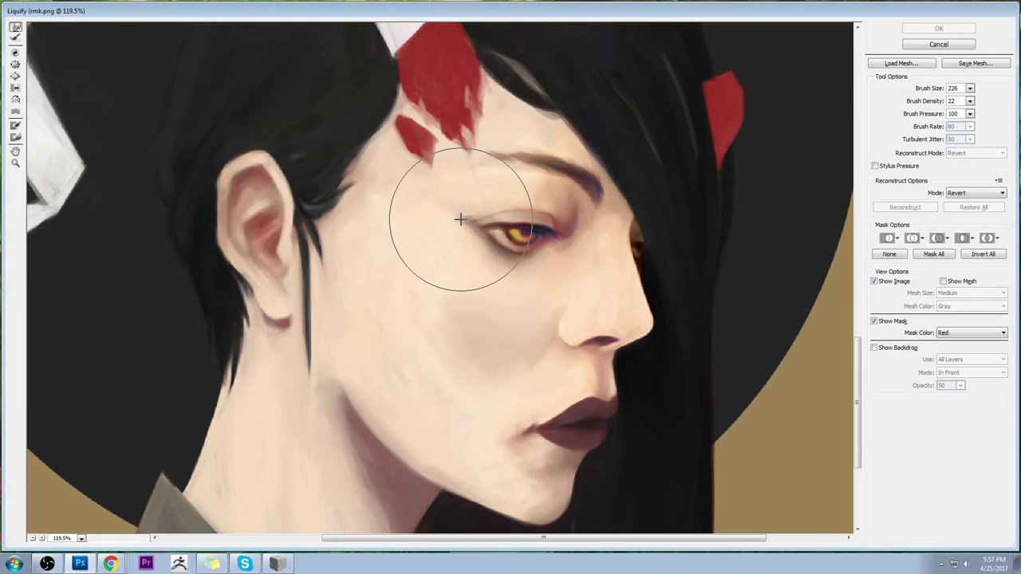
pyautogui.moveTo(459, 220); pyautogui.dragTo(492, 189)
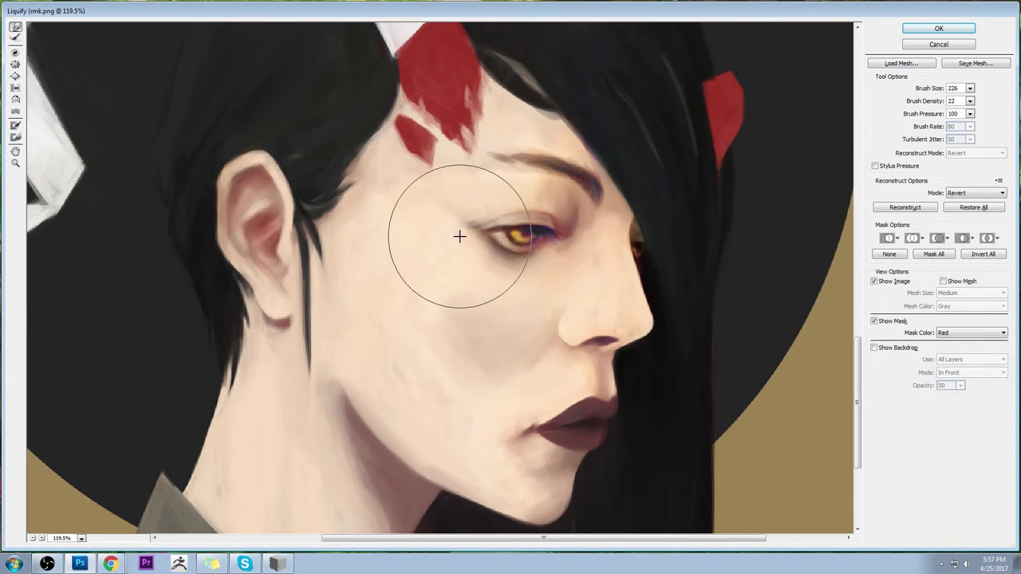
pyautogui.moveTo(468, 229)
pyautogui.mouseDown()
pyautogui.moveTo(473, 220)
pyautogui.moveTo(468, 230)
pyautogui.mouseUp()
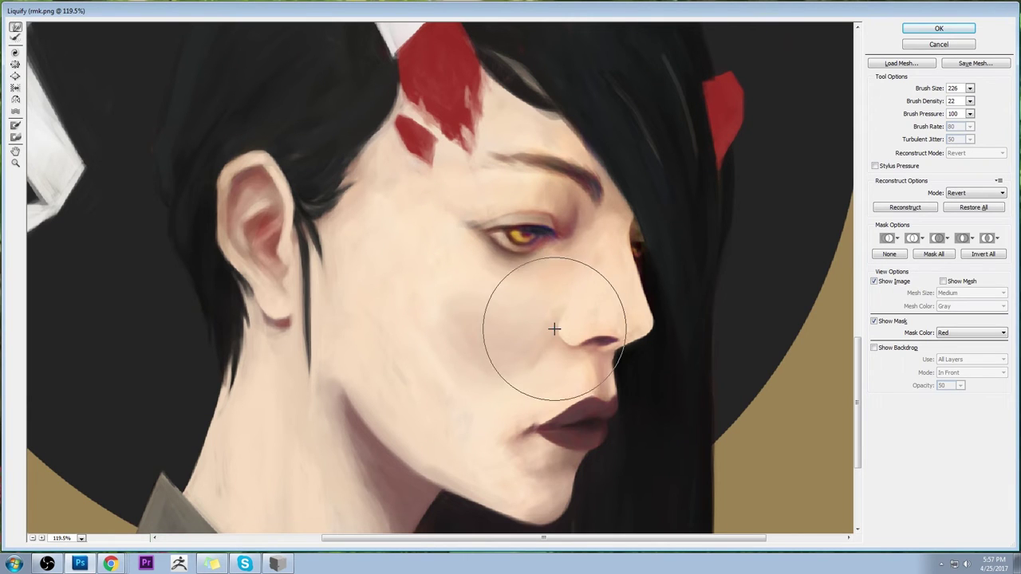
pyautogui.moveTo(554, 329)
pyautogui.mouseDown()
pyautogui.moveTo(527, 382)
pyautogui.moveTo(566, 346)
pyautogui.moveTo(550, 425)
pyautogui.moveTo(571, 370)
pyautogui.moveTo(606, 387)
pyautogui.moveTo(602, 335)
pyautogui.moveTo(584, 406)
pyautogui.moveTo(604, 318)
pyautogui.moveTo(589, 419)
pyautogui.moveTo(606, 346)
pyautogui.moveTo(604, 390)
pyautogui.mouseUp()
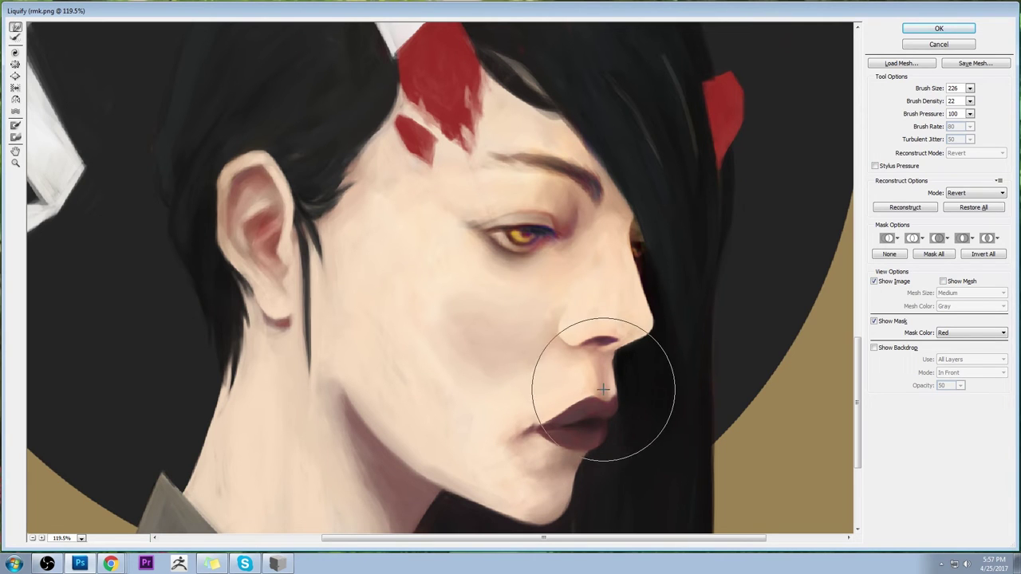
pyautogui.hotkey('ctrl', '-')
pyautogui.hotkey('ctrl', '-')
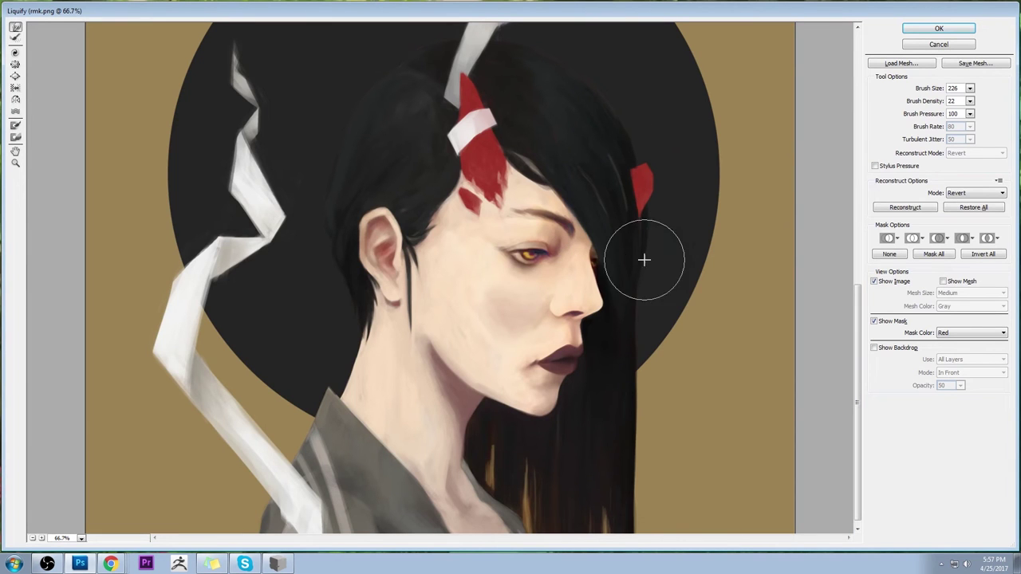
# Step: At warp brush size 316, push the lips and chin and reshape the temple hair edge
pyautogui.click(969, 88)
pyautogui.moveTo(928, 104); pyautogui.dragTo(930, 103)
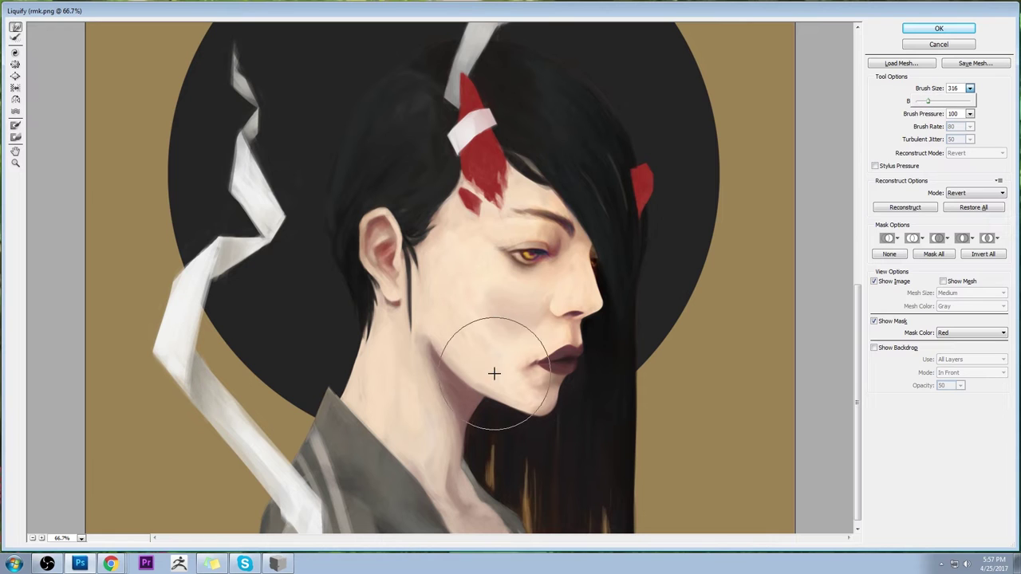
pyautogui.moveTo(539, 361)
pyautogui.mouseDown()
pyautogui.moveTo(590, 349)
pyautogui.moveTo(579, 361)
pyautogui.moveTo(567, 363)
pyautogui.moveTo(592, 317)
pyautogui.moveTo(619, 323)
pyautogui.moveTo(596, 330)
pyautogui.moveTo(591, 309)
pyautogui.moveTo(555, 301)
pyautogui.moveTo(594, 295)
pyautogui.moveTo(538, 317)
pyautogui.mouseUp()
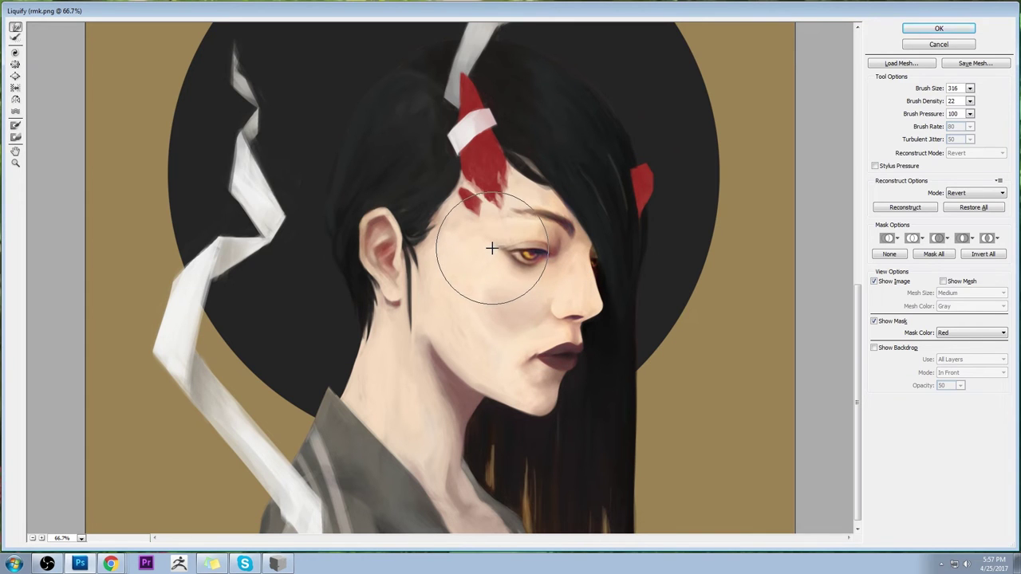
pyautogui.moveTo(491, 248)
pyautogui.mouseDown()
pyautogui.moveTo(548, 229)
pyautogui.moveTo(581, 264)
pyautogui.moveTo(612, 236)
pyautogui.moveTo(596, 248)
pyautogui.moveTo(610, 224)
pyautogui.mouseUp()
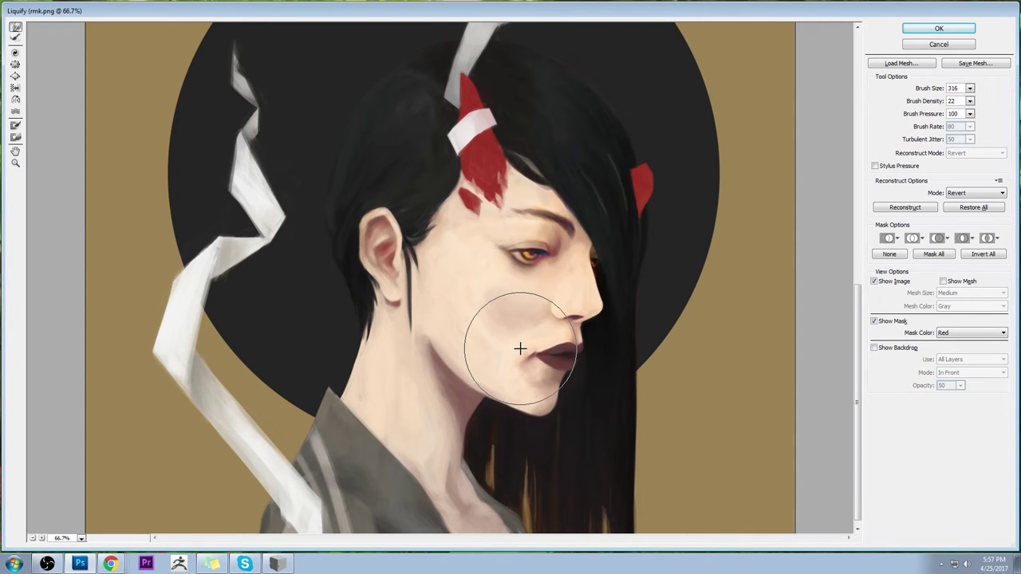
# Step: At warp brush size 91, refine the shape of the lips
pyautogui.click(970, 88)
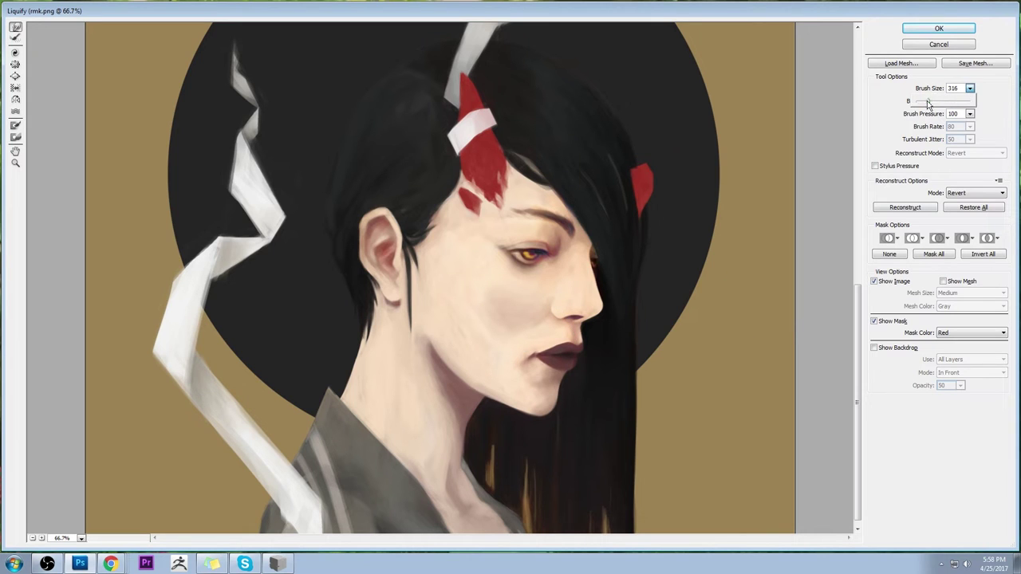
pyautogui.click(543, 352)
pyautogui.moveTo(544, 352); pyautogui.dragTo(573, 337)
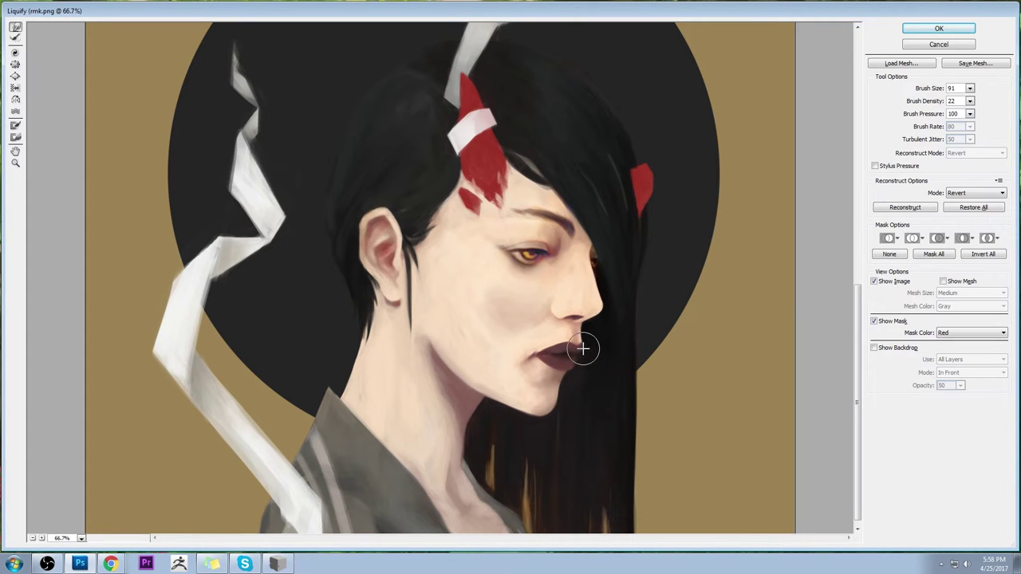
pyautogui.moveTo(572, 348)
pyautogui.mouseDown()
pyautogui.moveTo(581, 358)
pyautogui.moveTo(585, 344)
pyautogui.moveTo(579, 358)
pyautogui.moveTo(621, 340)
pyautogui.mouseUp()
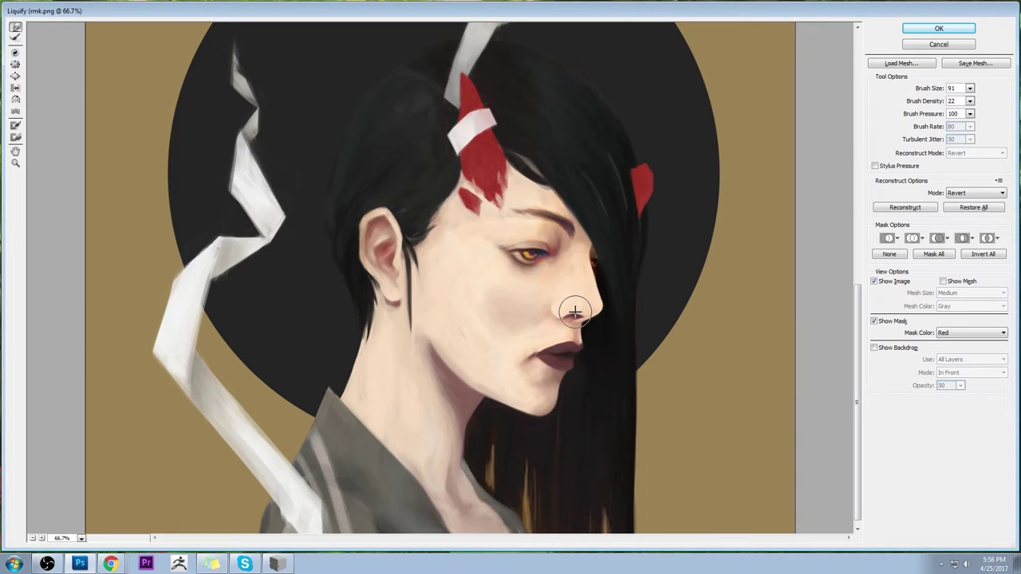
# Step: At size 166, warp the nose tip and chin contour, then apply the Liquify changes
pyautogui.click(970, 88)
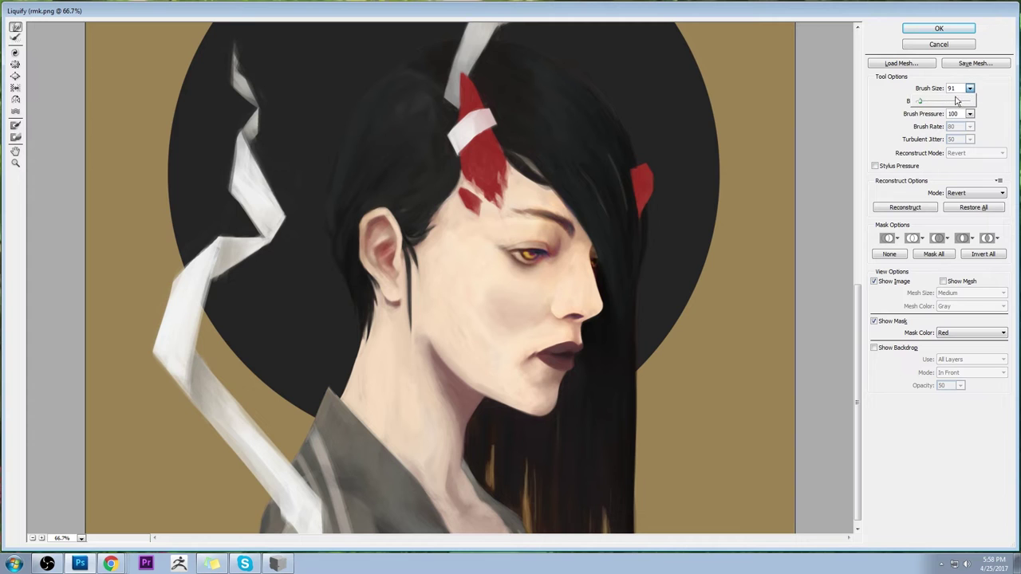
pyautogui.click(600, 320)
pyautogui.moveTo(603, 316)
pyautogui.mouseDown()
pyautogui.moveTo(597, 326)
pyautogui.moveTo(608, 274)
pyautogui.moveTo(605, 311)
pyautogui.mouseUp()
pyautogui.moveTo(515, 433)
pyautogui.mouseDown()
pyautogui.moveTo(519, 364)
pyautogui.moveTo(565, 378)
pyautogui.moveTo(562, 392)
pyautogui.moveTo(547, 413)
pyautogui.moveTo(529, 358)
pyautogui.moveTo(532, 339)
pyautogui.moveTo(551, 335)
pyautogui.mouseUp()
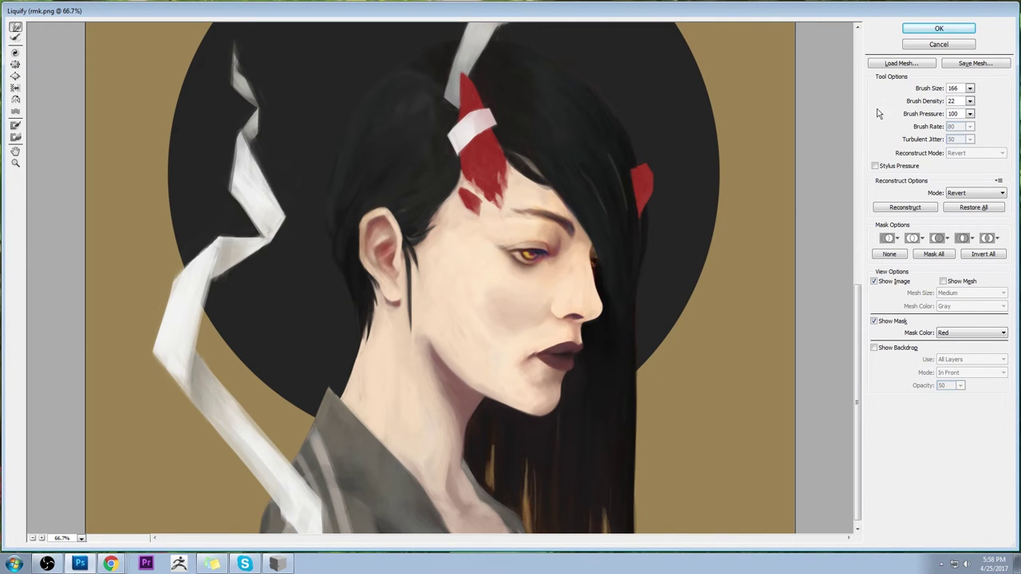
pyautogui.click(941, 32)
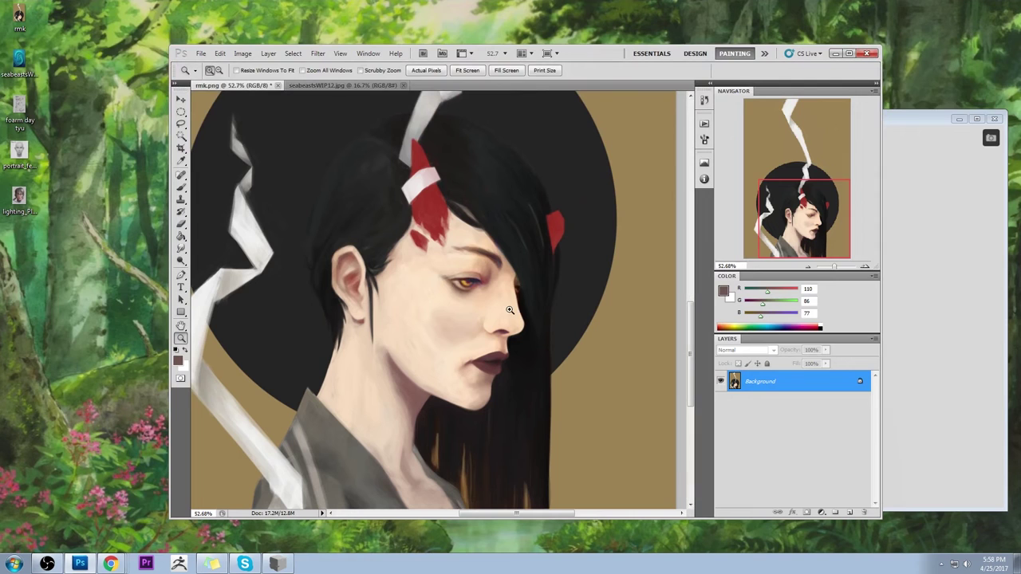
# Step: Sample the cheek's beige tone and switch to a resized Smudge brush for finger-painting
pyautogui.keyDown('alt'); pyautogui.click(483, 339); pyautogui.keyUp('alt')
pyautogui.rightClick(484, 260)
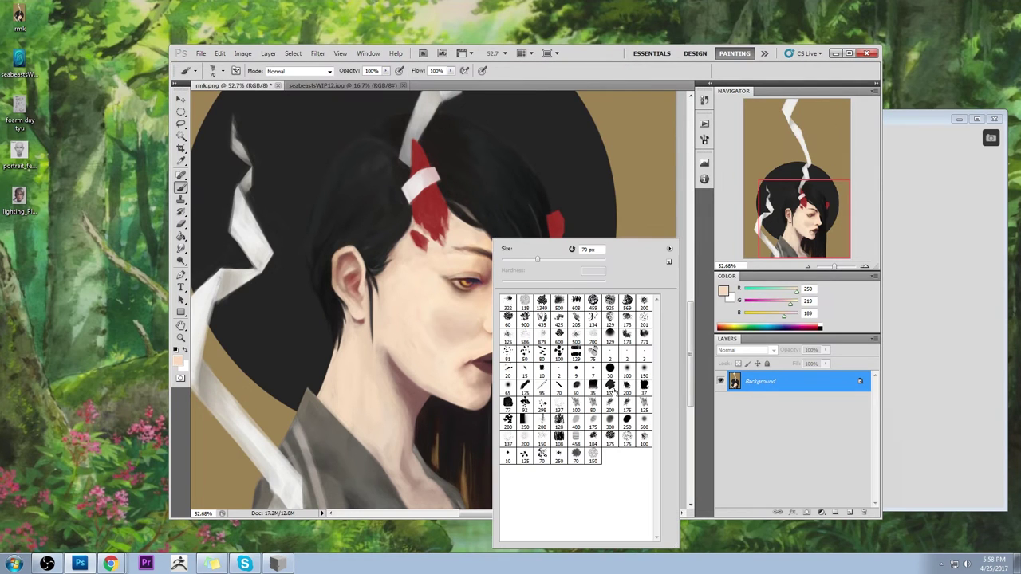
pyautogui.click(180, 253)
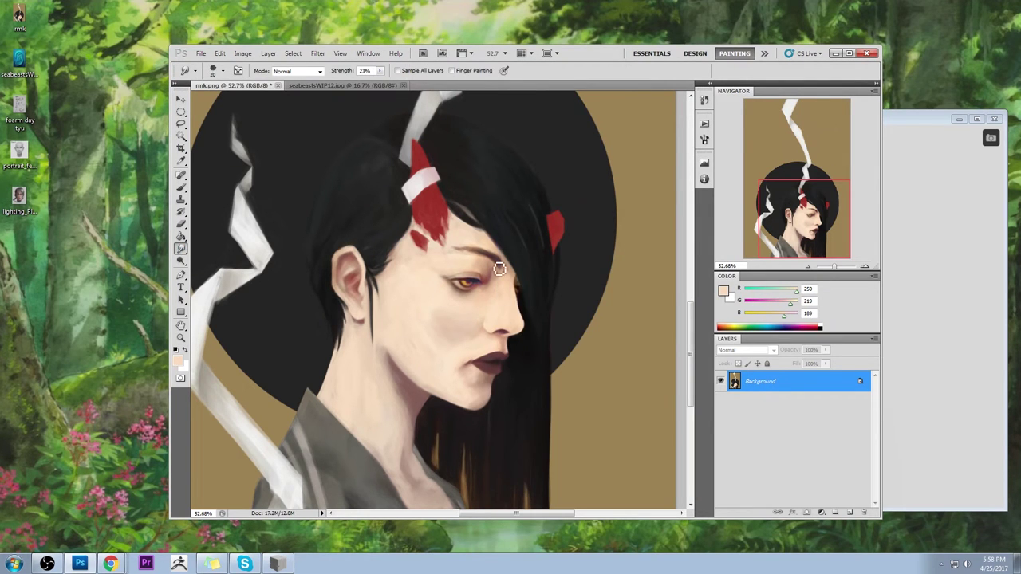
pyautogui.press(']')
pyautogui.press('[')
# Step: Zoom out to the whole canvas and undo an accidental white fill
pyautogui.hotkey('ctrl', '-')
pyautogui.hotkey('ctrl', '-')
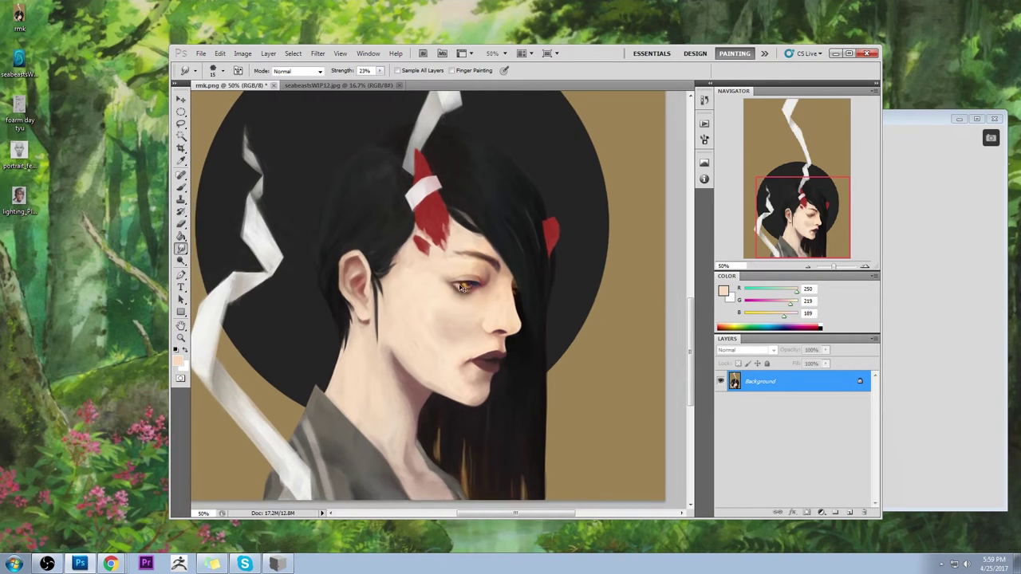
pyautogui.hotkey('ctrl', '-')
pyautogui.hotkey('ctrl', 'BackSpace')
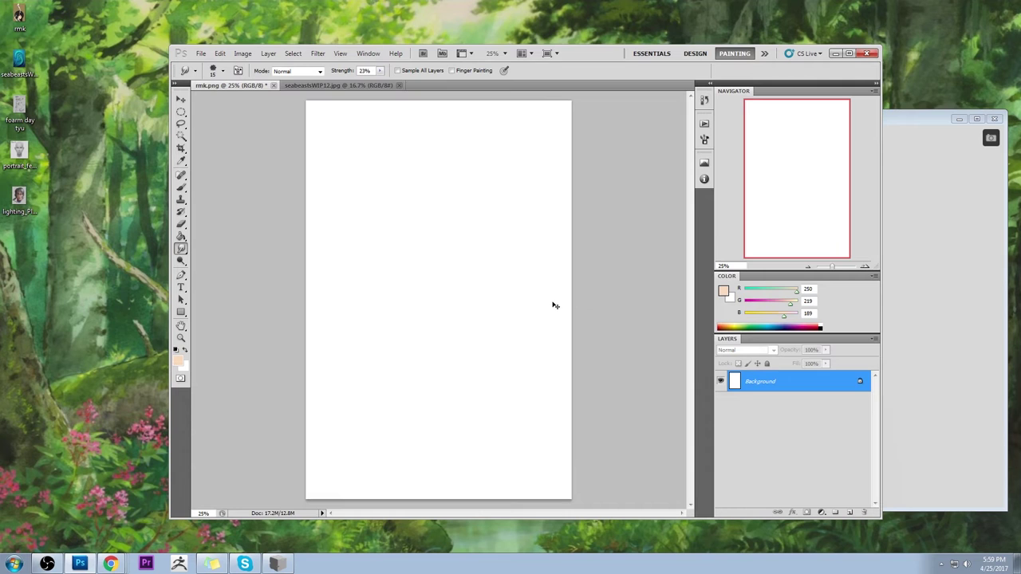
pyautogui.hotkey('ctrl', 'z')
# Step: Select all, revert to the rmk.png History snapshot, and paste the corrected portrait in place as Layer 1
pyautogui.hotkey('ctrl', 'a')
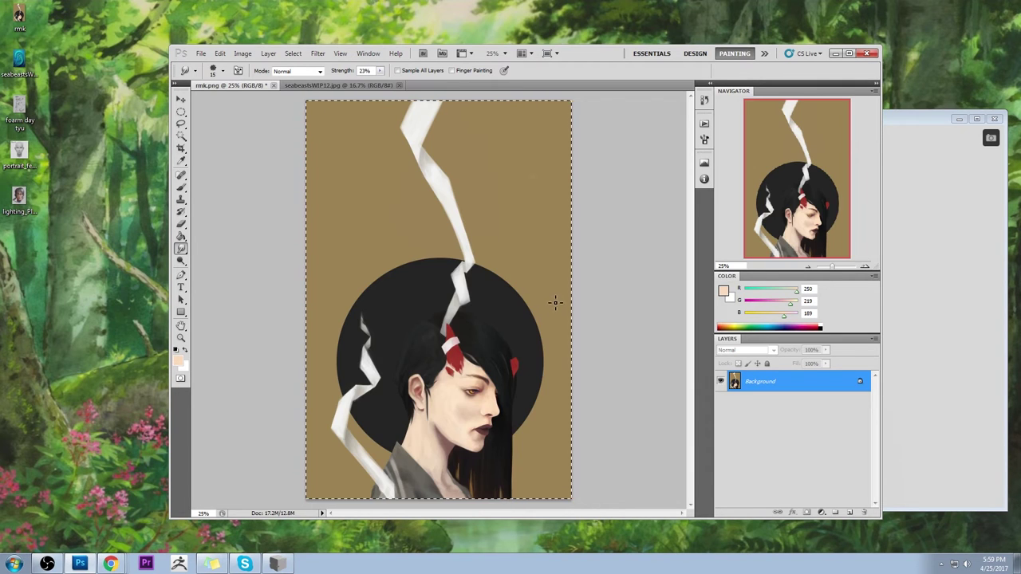
pyautogui.click(704, 100)
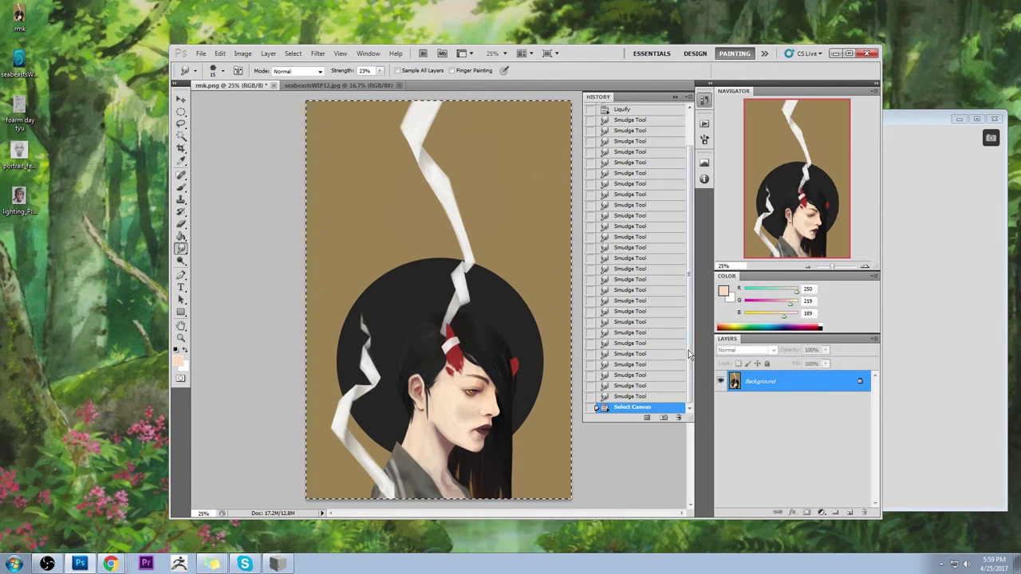
pyautogui.moveTo(690, 373); pyautogui.dragTo(705, 266)
pyautogui.click(629, 112)
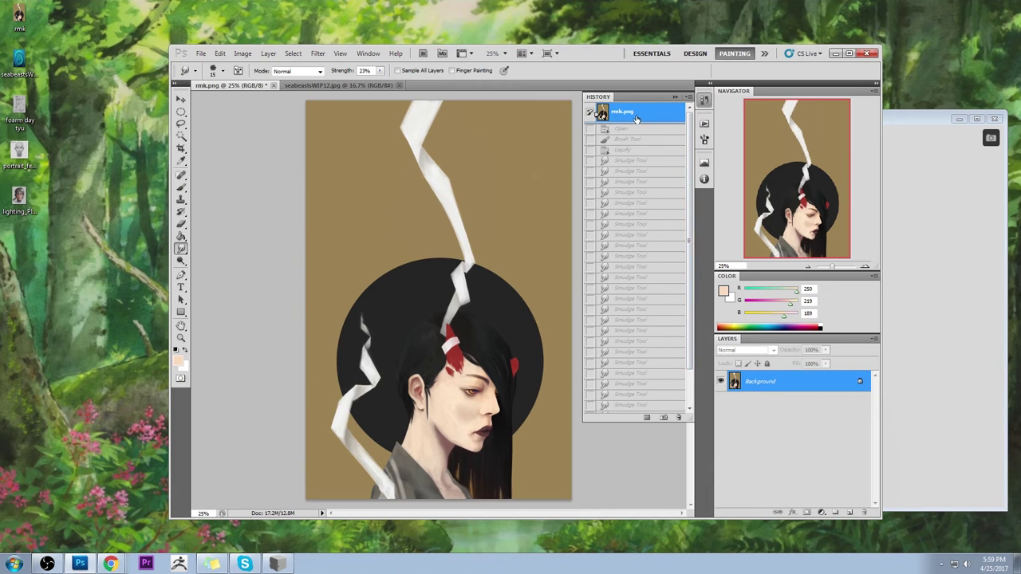
pyautogui.hotkey('ctrl', 'shift', 'v')
pyautogui.click(675, 98)
# Step: Zoom in on the face and switch to the Smudge tool
pyautogui.press('z')
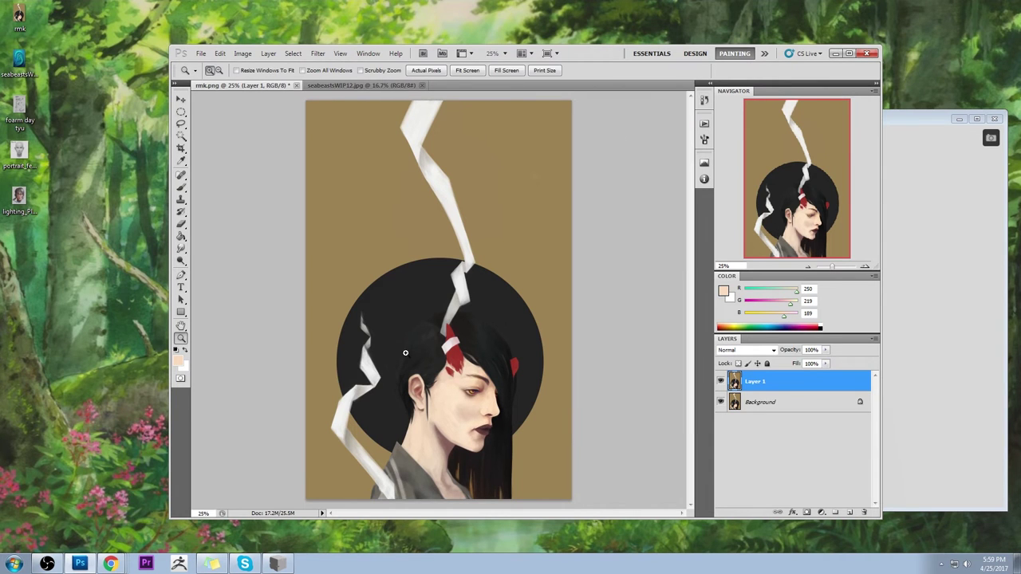
pyautogui.moveTo(525, 472); pyautogui.dragTo(512, 315)
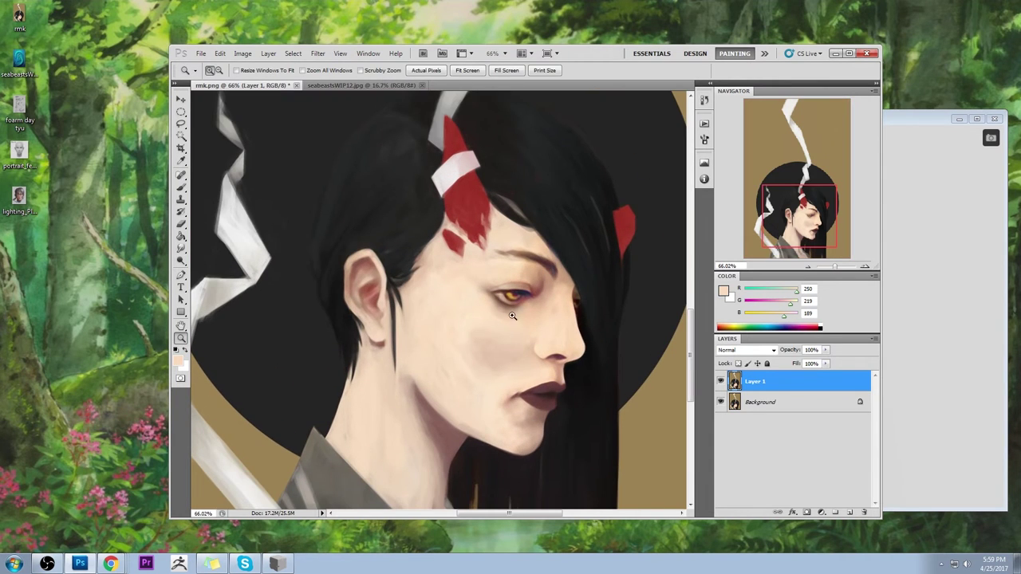
pyautogui.click(180, 249)
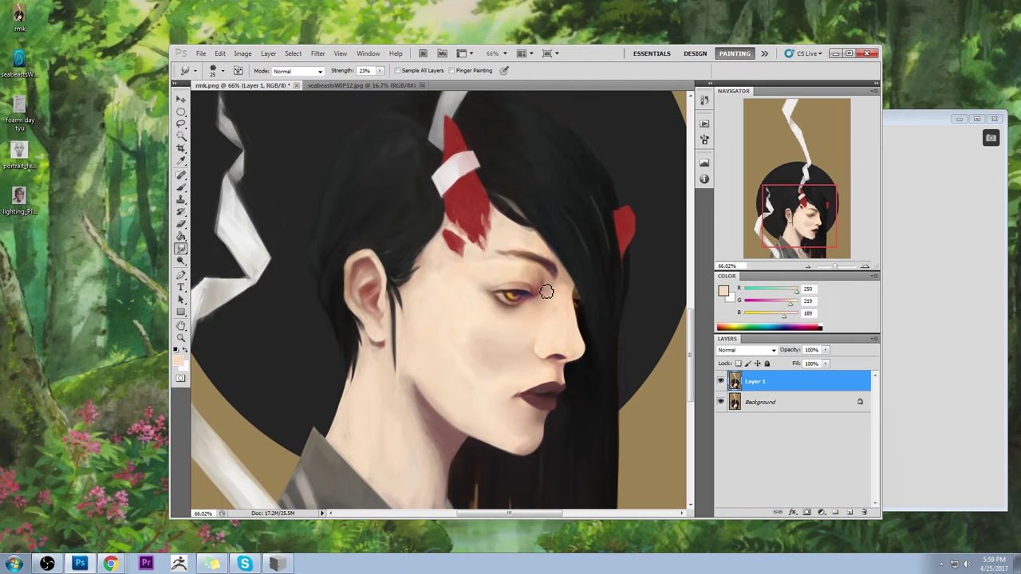
# Step: With a smaller brush zoomed on the eye, paint a dark red pupil into the gold iris
pyautogui.press('b')
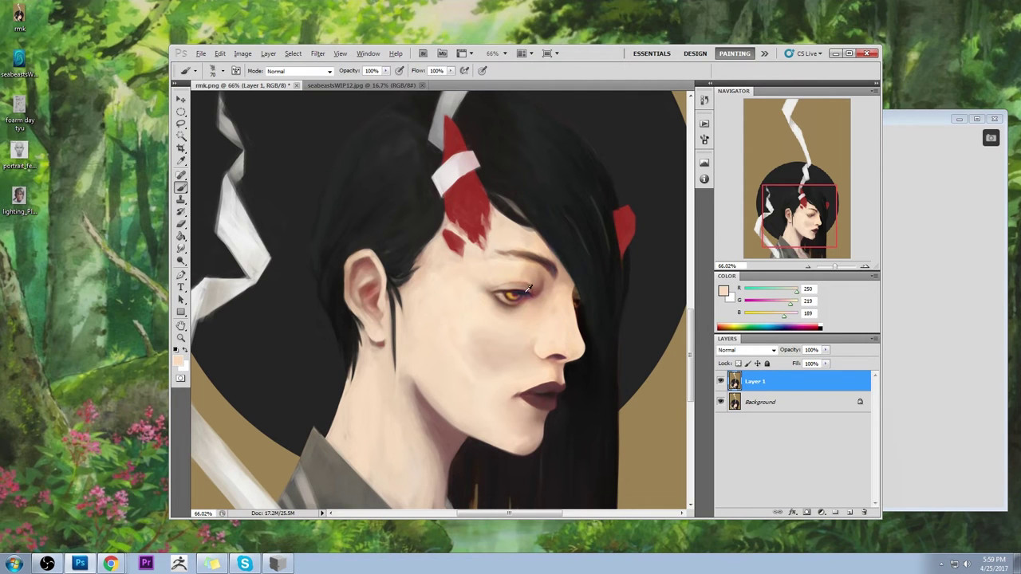
pyautogui.keyDown('alt'); pyautogui.click(528, 287); pyautogui.keyUp('alt')
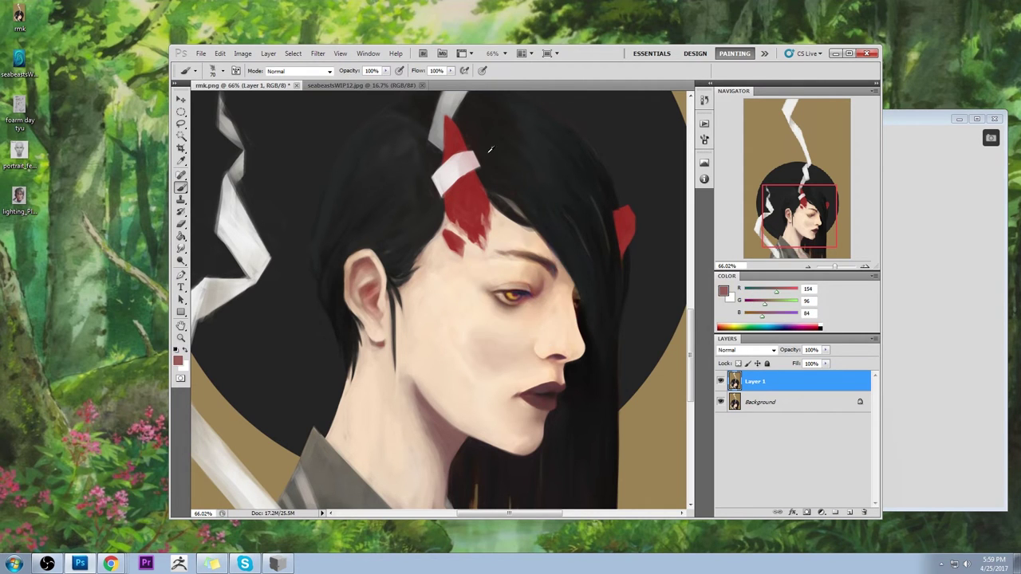
pyautogui.keyDown('alt'); pyautogui.click(490, 148); pyautogui.keyUp('alt')
pyautogui.press('[')
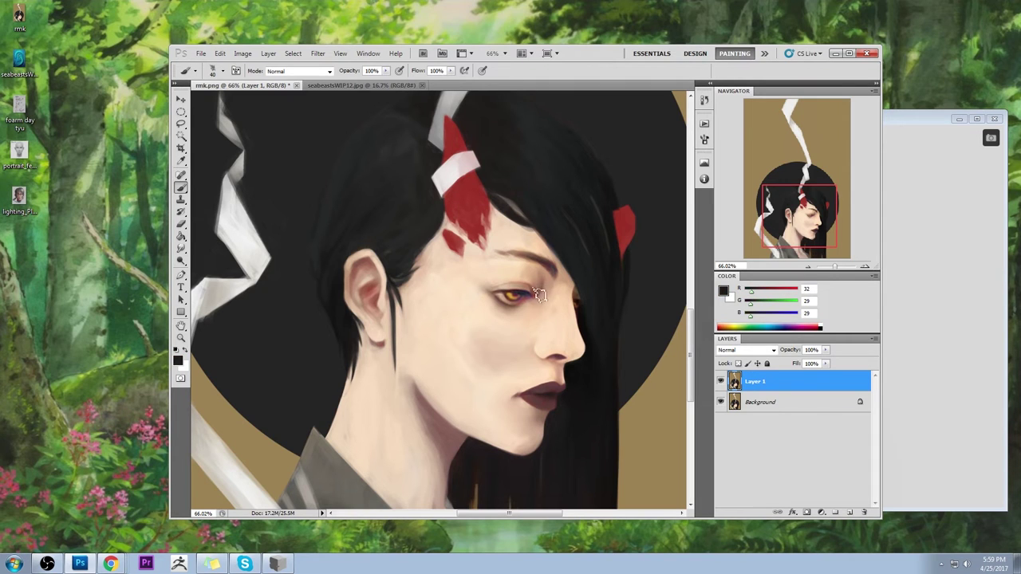
pyautogui.press('[')
pyautogui.press('[')
pyautogui.press('[')
pyautogui.moveTo(526, 301); pyautogui.dragTo(558, 301)
pyautogui.keyDown('alt'); pyautogui.click(456, 271); pyautogui.keyUp('alt')
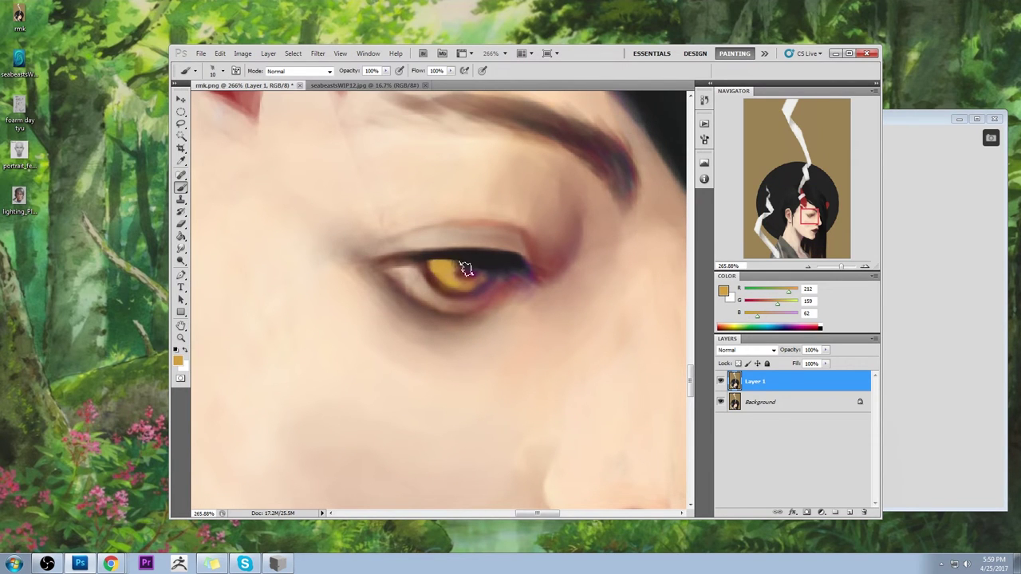
pyautogui.keyDown('alt'); pyautogui.click(467, 273); pyautogui.keyUp('alt')
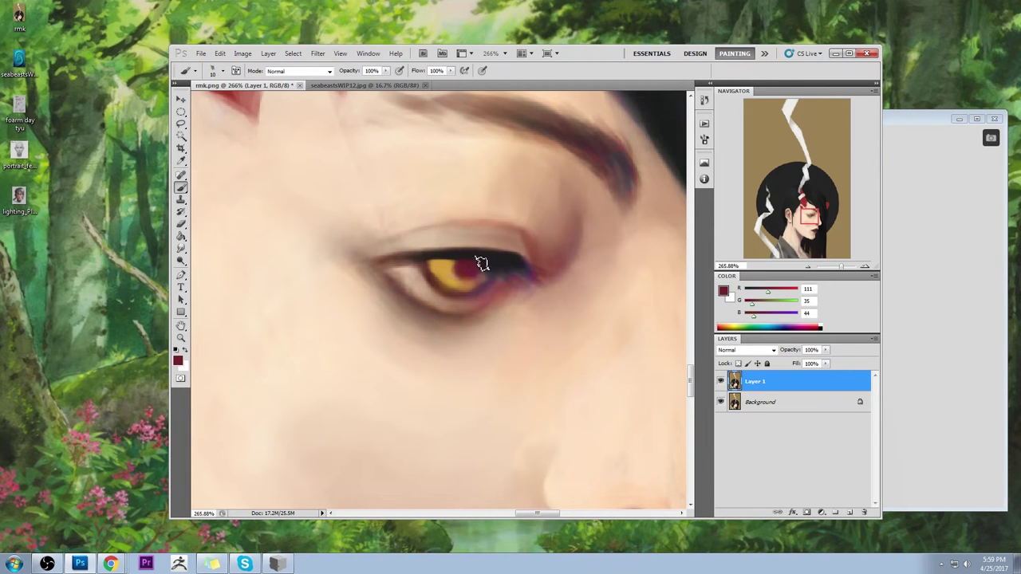
# Step: Extend the upper lash line toward the inner eye corner in near-black, then fit the view
pyautogui.keyDown('alt'); pyautogui.click(499, 256); pyautogui.keyUp('alt')
pyautogui.keyDown('alt'); pyautogui.click(407, 264); pyautogui.keyUp('alt')
pyautogui.moveTo(408, 264); pyautogui.dragTo(375, 259)
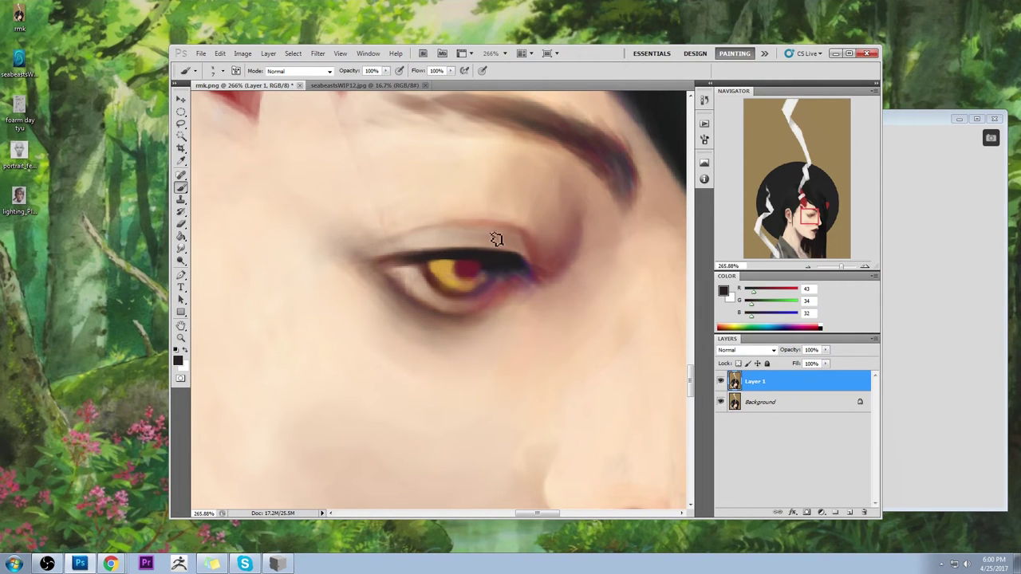
pyautogui.keyDown('alt'); pyautogui.click(488, 271); pyautogui.keyUp('alt')
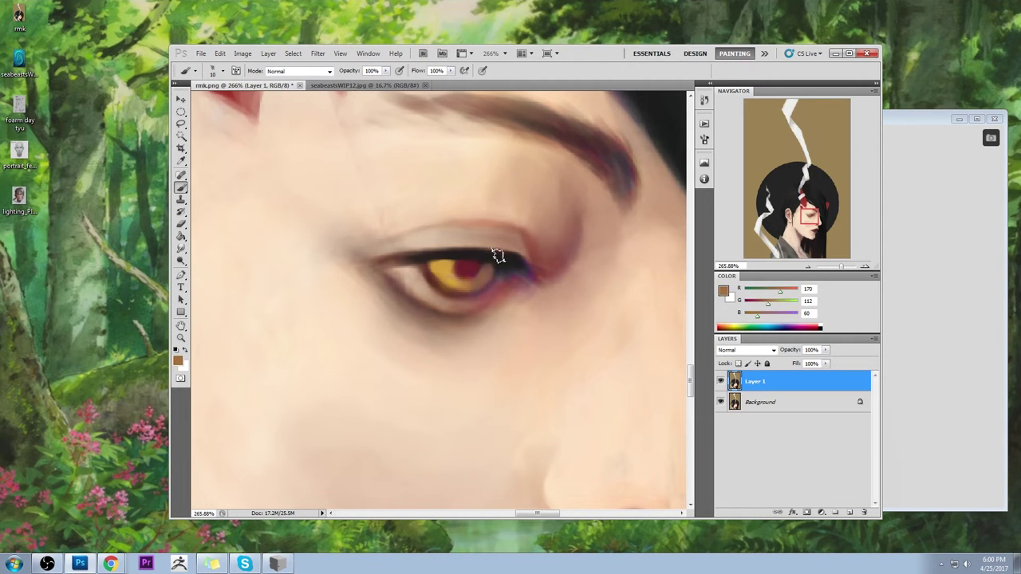
pyautogui.keyDown('alt'); pyautogui.click(490, 259); pyautogui.keyUp('alt')
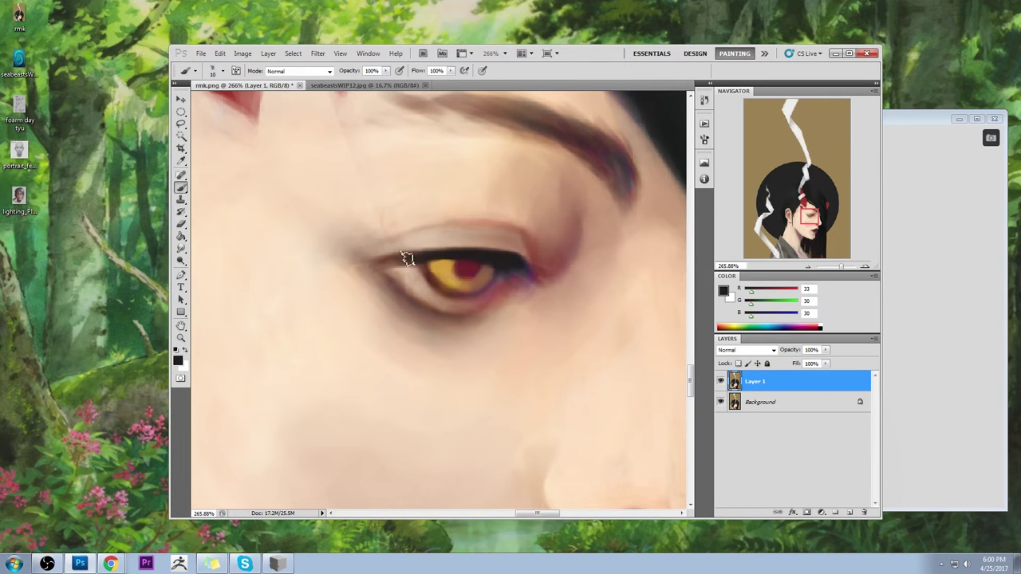
pyautogui.hotkey('ctrl', '0')
# Step: Zoom in around the eye and sample a reddish tone near its corner
pyautogui.press('z')
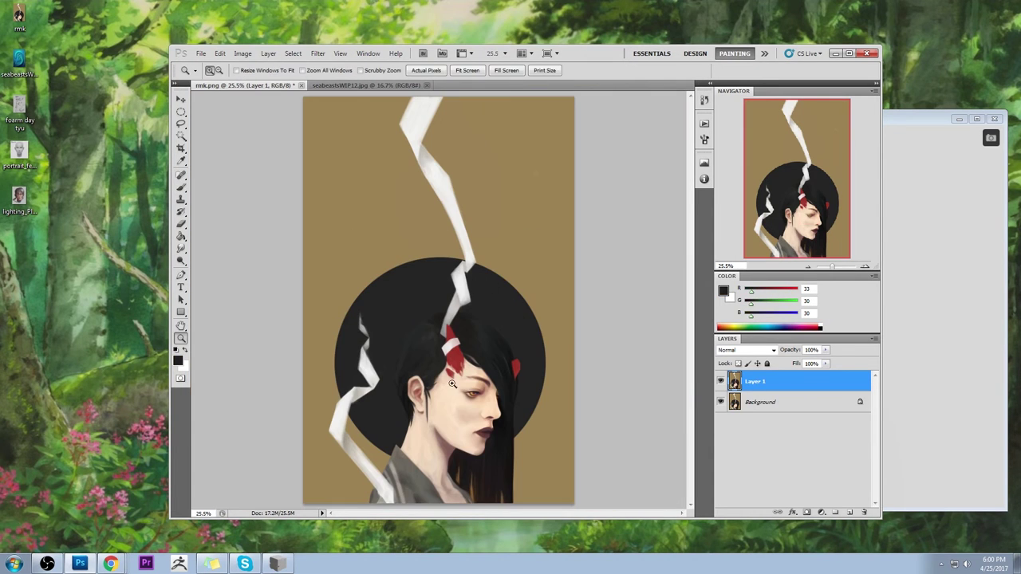
pyautogui.moveTo(507, 475); pyautogui.dragTo(510, 476)
pyautogui.press('b')
pyautogui.hotkey('ctrl', '+')
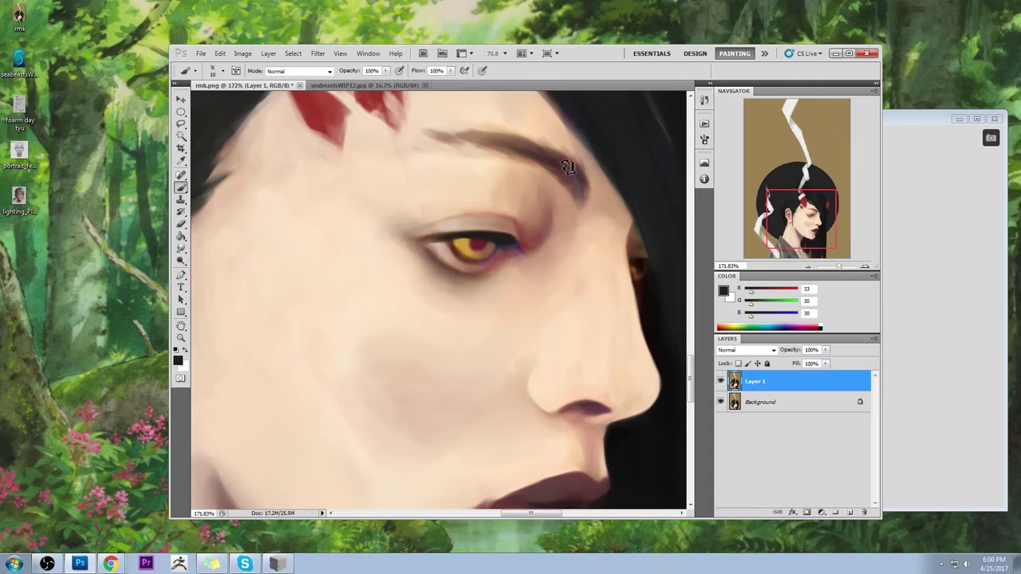
pyautogui.keyDown('alt'); pyautogui.click(536, 246); pyautogui.keyUp('alt')
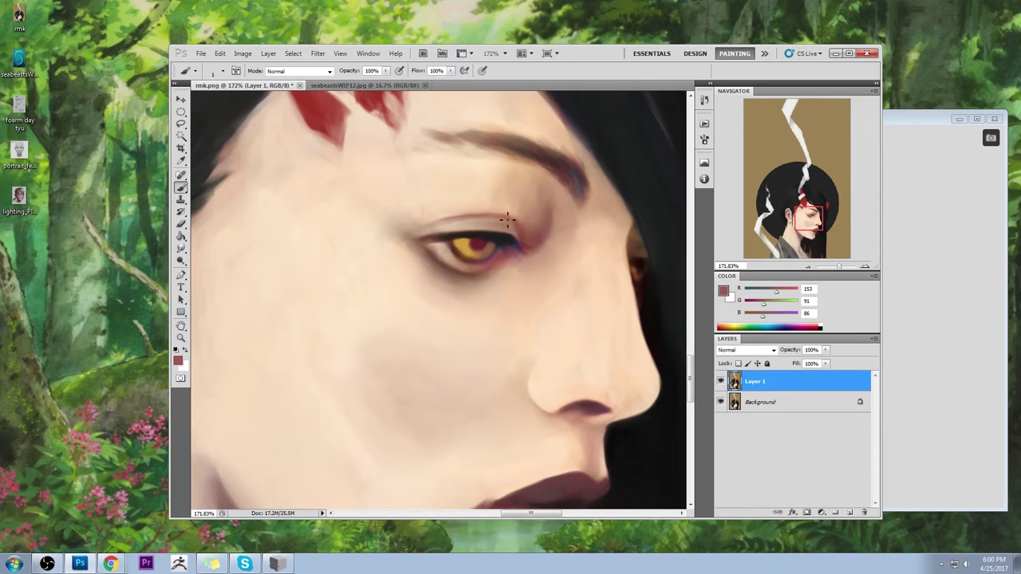
# Step: Smudge the upper eyelid line crisp with a scattered brush tip at 10–15 px
pyautogui.click(181, 248)
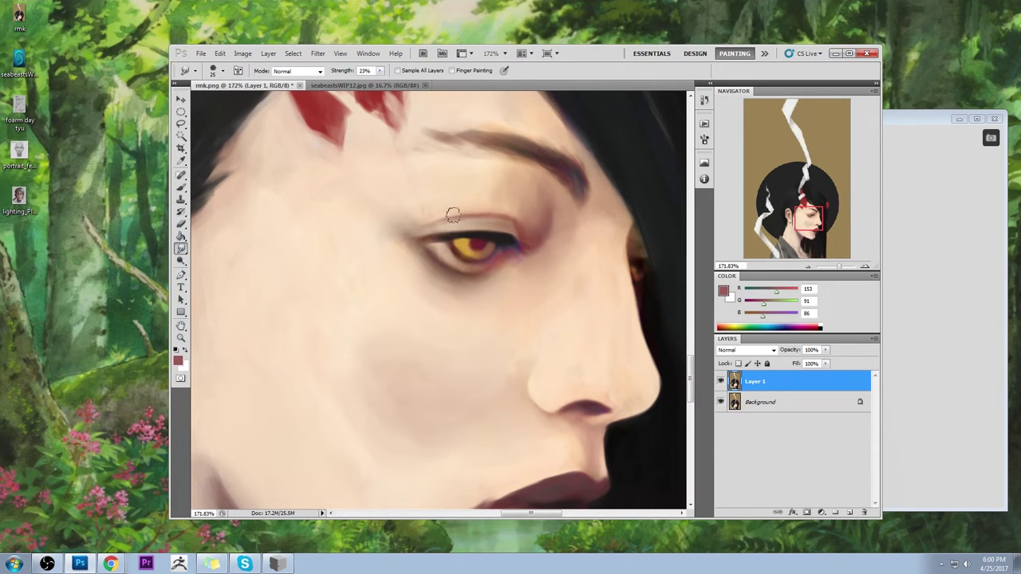
pyautogui.rightClick(521, 205)
pyautogui.press('Escape')
pyautogui.rightClick(513, 173)
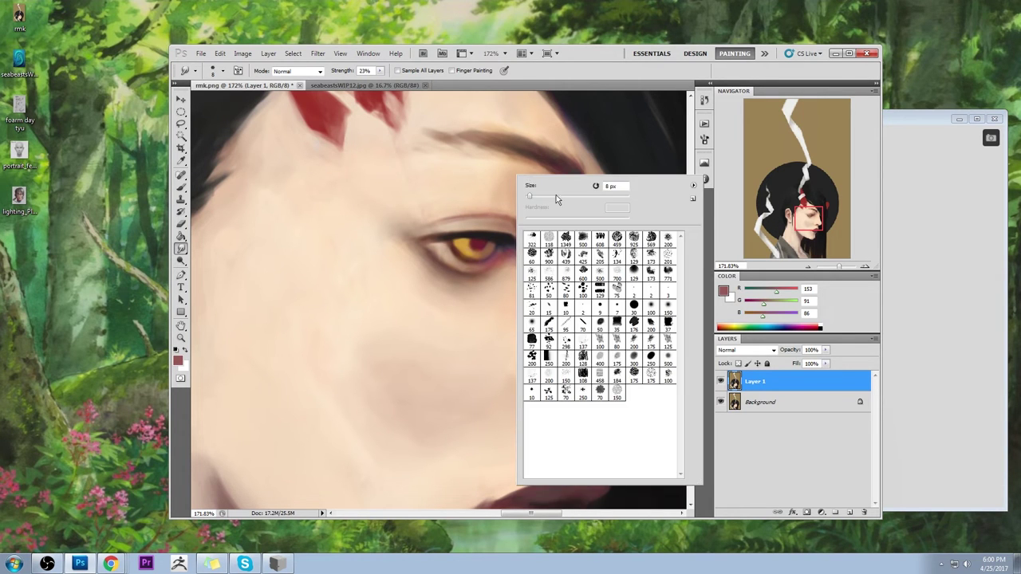
pyautogui.click(550, 394)
pyautogui.press('Escape')
pyautogui.rightClick(403, 239)
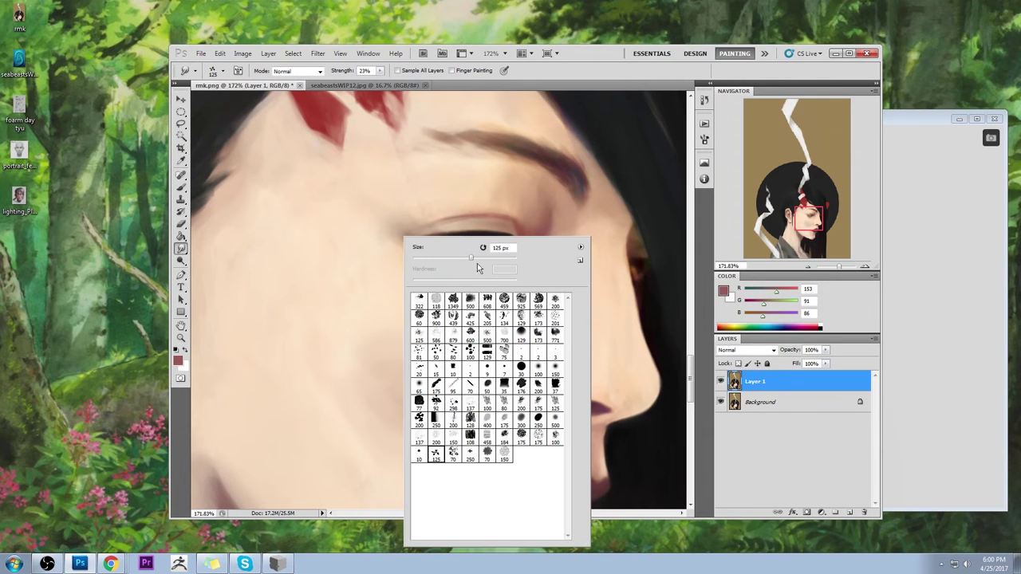
pyautogui.doubleClick(470, 454)
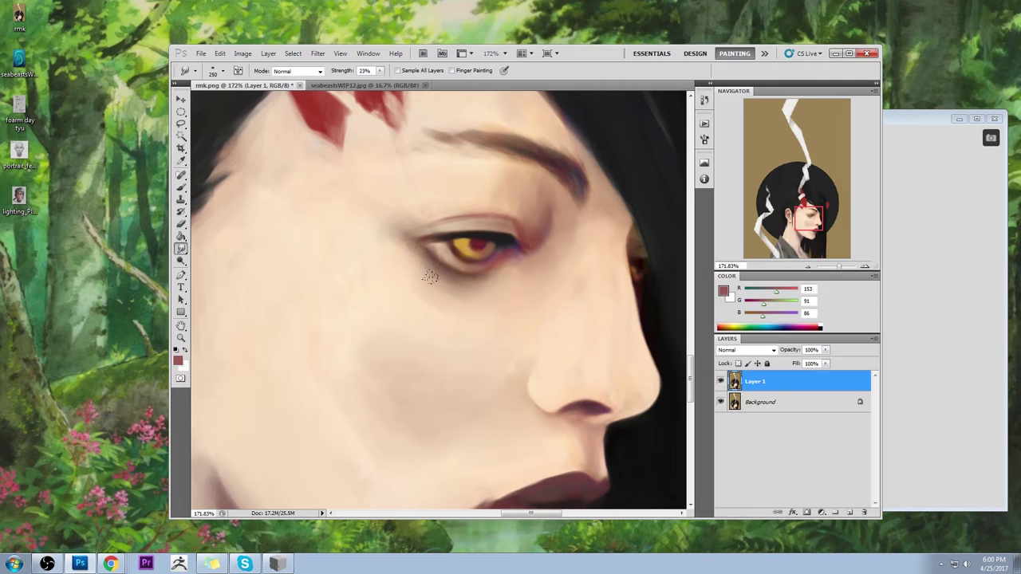
pyautogui.press('[')
pyautogui.press('[')
pyautogui.press('[')
pyautogui.press('[')
pyautogui.press('[')
pyautogui.press('[')
pyautogui.press('[')
pyautogui.press('[')
pyautogui.press('[')
pyautogui.press('[')
pyautogui.press('[')
pyautogui.press('[')
pyautogui.press('[')
pyautogui.press(']')
pyautogui.moveTo(457, 221)
pyautogui.mouseDown()
pyautogui.moveTo(445, 223)
pyautogui.moveTo(506, 225)
pyautogui.moveTo(455, 221)
pyautogui.moveTo(476, 233)
pyautogui.mouseUp()
# Step: Touch up the eyelid fold with sampled warm skin and muted red tones, then fit the view
pyautogui.press('z')
pyautogui.moveTo(423, 161); pyautogui.dragTo(508, 281)
pyautogui.press('b')
pyautogui.keyDown('alt'); pyautogui.click(534, 261); pyautogui.keyUp('alt')
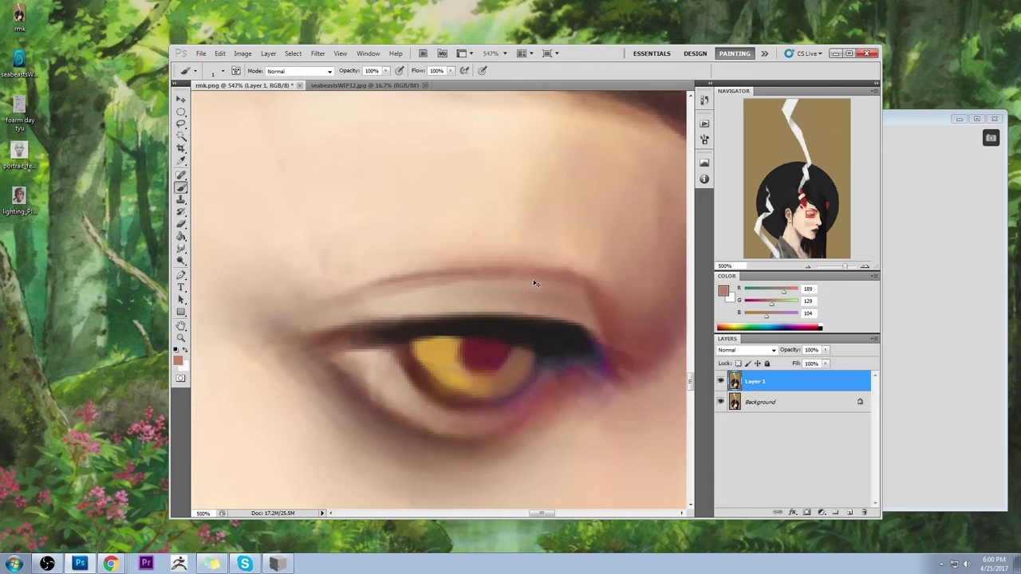
pyautogui.hotkey('ctrl', '-')
pyautogui.hotkey('ctrl', '-')
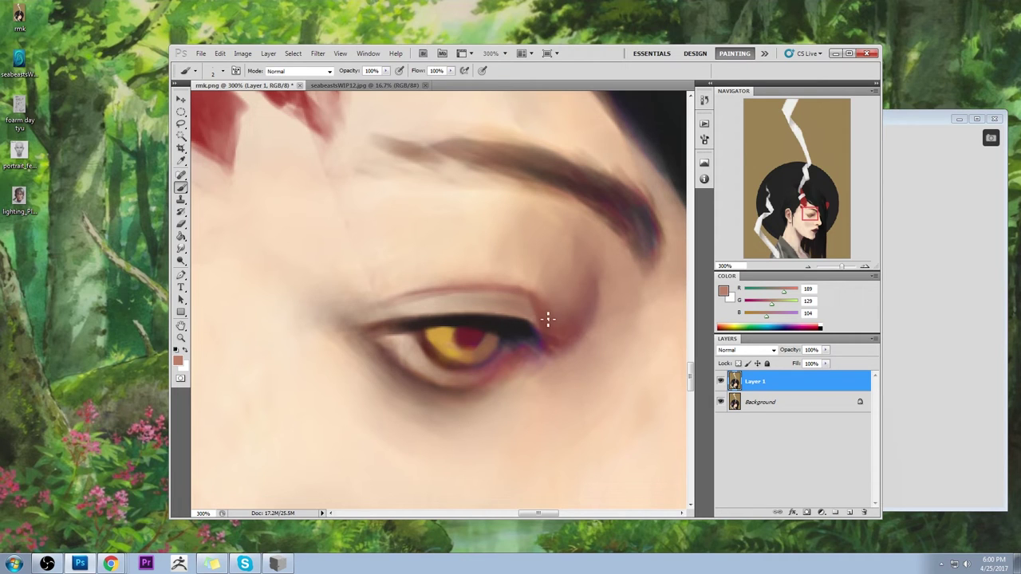
pyautogui.keyDown('alt'); pyautogui.click(598, 318); pyautogui.keyUp('alt')
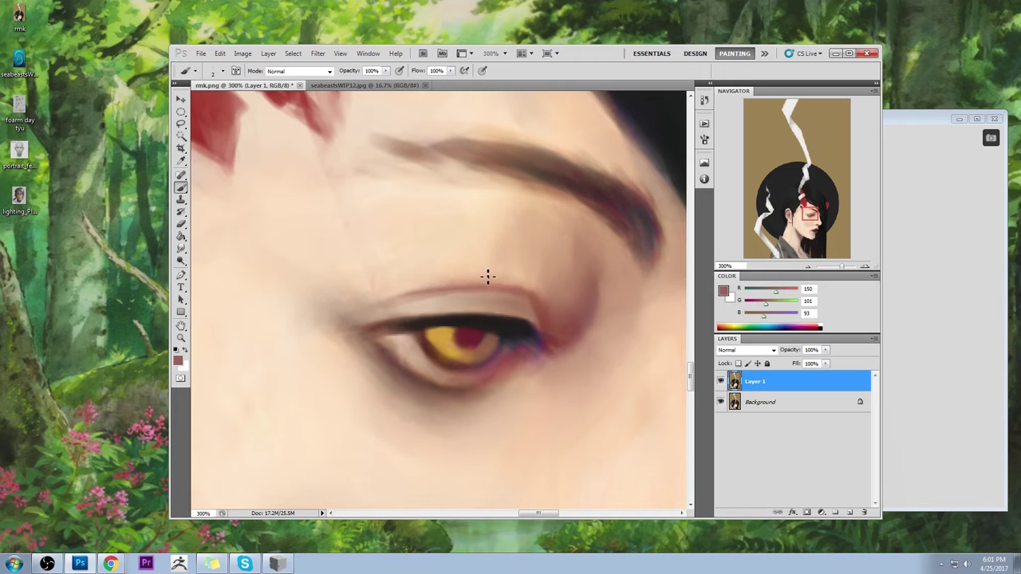
pyautogui.hotkey('ctrl', '0')
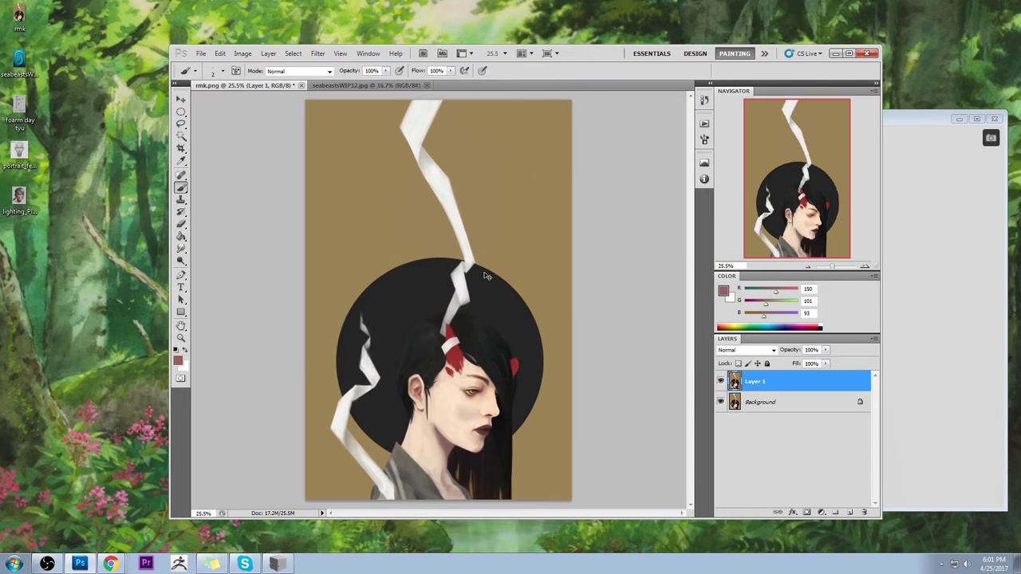
# Step: Bring the face into view and sample a pale chin skin tone as the brush colour
pyautogui.keyDown('alt'); pyautogui.scroll(3, 650, 339); pyautogui.keyUp('alt')
pyautogui.hotkey('ctrl', '+')
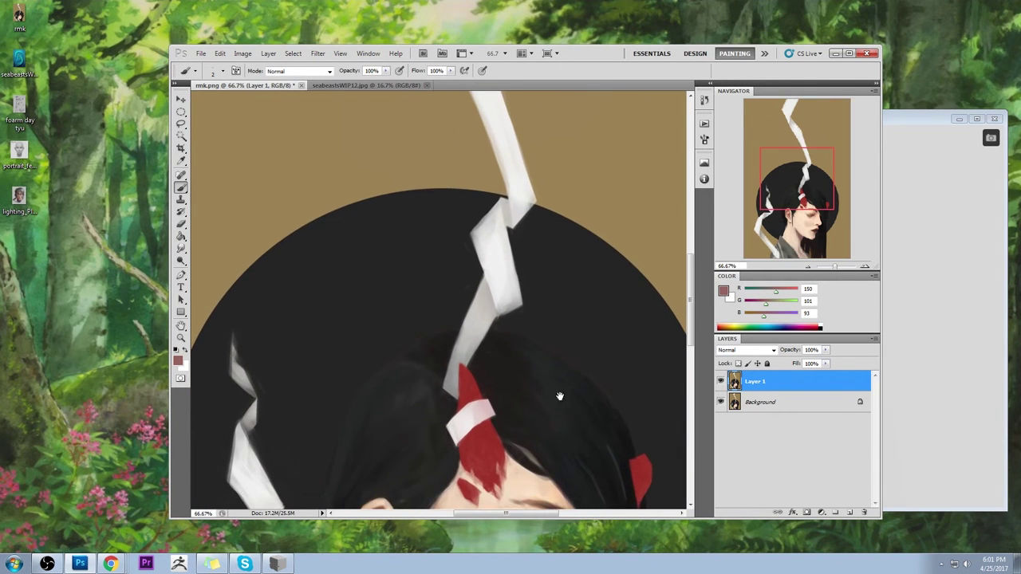
pyautogui.moveTo(559, 395); pyautogui.dragTo(491, 177)
pyautogui.keyDown('alt'); pyautogui.scroll(-2, 539, 246); pyautogui.keyUp('alt')
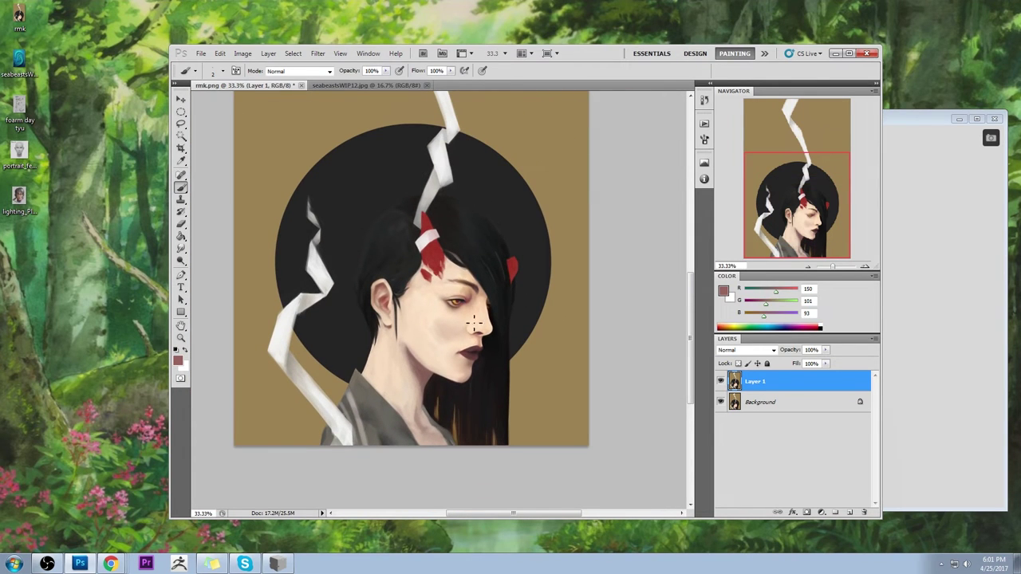
pyautogui.keyDown('alt'); pyautogui.click(452, 365); pyautogui.keyUp('alt')
pyautogui.keyDown('alt'); pyautogui.click(448, 286); pyautogui.keyUp('alt')
pyautogui.keyDown('alt'); pyautogui.click(438, 366); pyautogui.keyUp('alt')
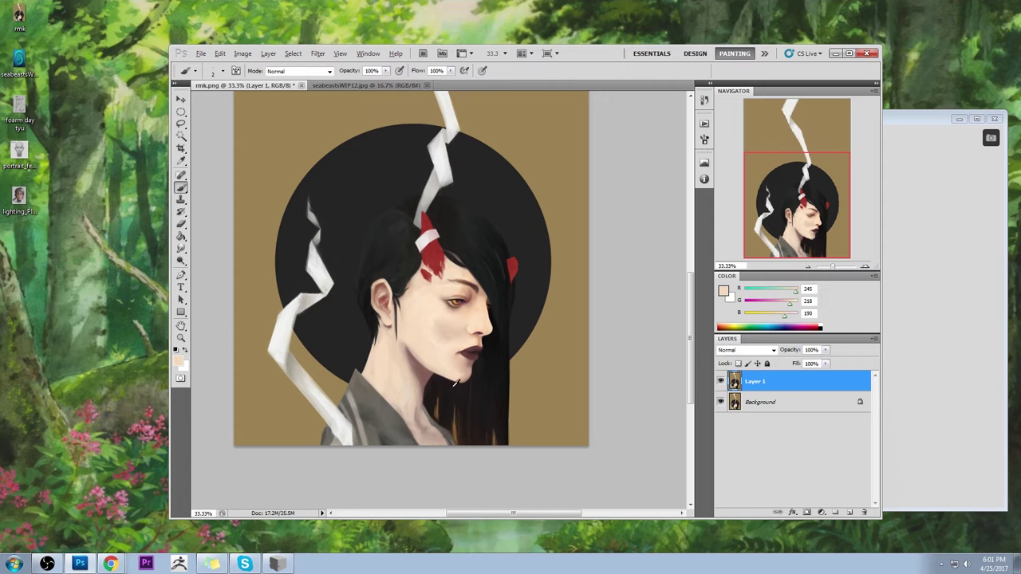
pyautogui.press('alt')
# Step: In Liquify, push the chin and neck into a new shape with a 361-size Forward Warp brush
pyautogui.click(317, 53)
pyautogui.click(406, 107)
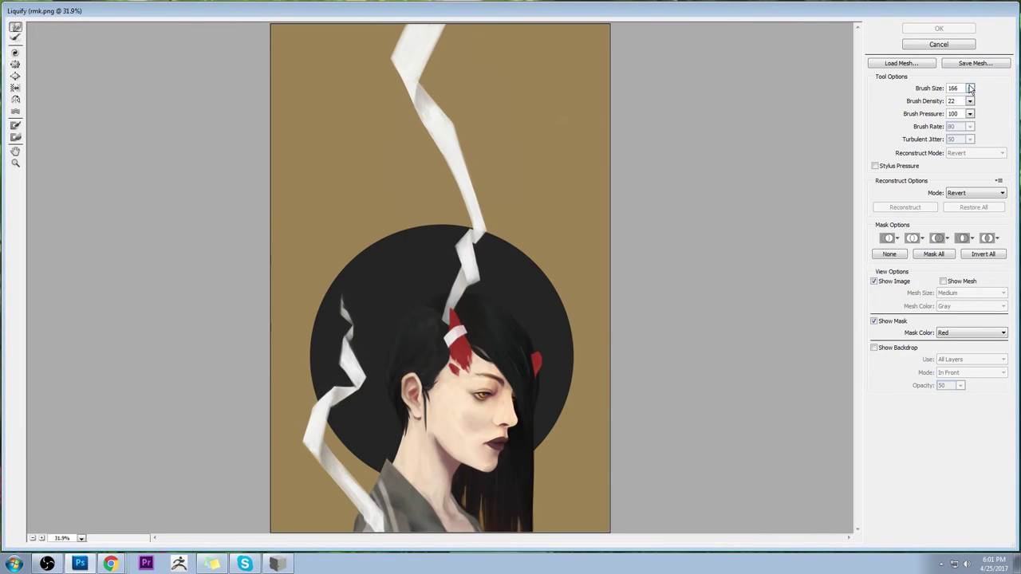
pyautogui.click(970, 88)
pyautogui.moveTo(924, 102); pyautogui.dragTo(929, 102)
pyautogui.click(479, 367)
pyautogui.moveTo(490, 484)
pyautogui.mouseDown()
pyautogui.moveTo(461, 462)
pyautogui.moveTo(454, 435)
pyautogui.moveTo(504, 472)
pyautogui.moveTo(474, 491)
pyautogui.mouseUp()
# Step: Reduce the warp brush size to 196 and apply the Liquify changes
pyautogui.click(970, 88)
pyautogui.moveTo(935, 102); pyautogui.dragTo(925, 102)
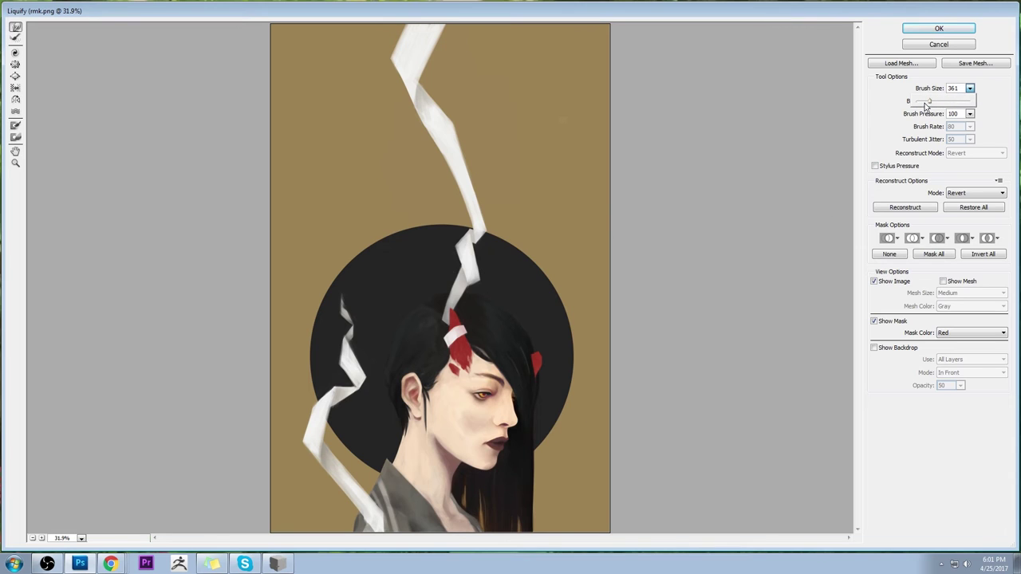
pyautogui.click(491, 470)
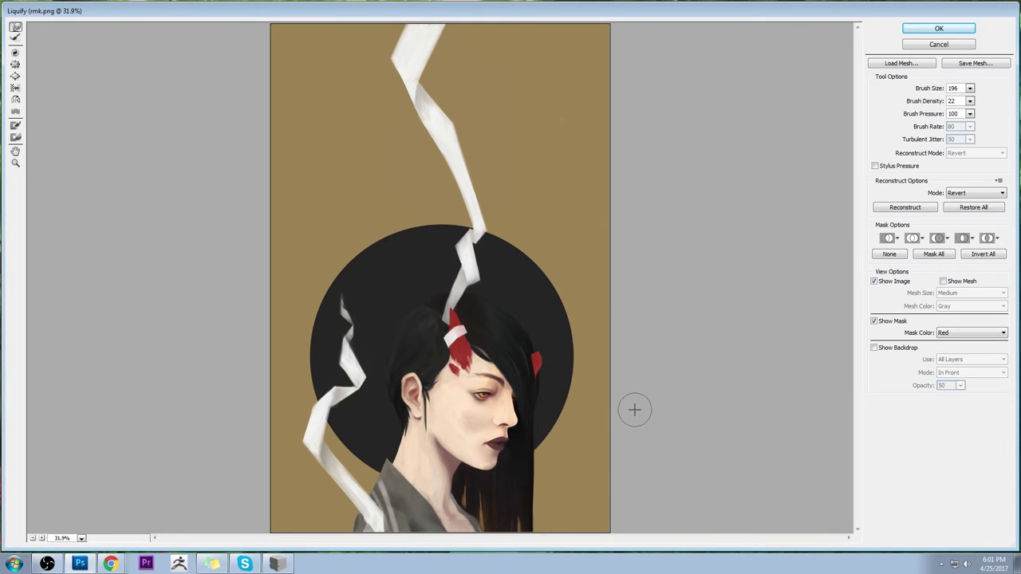
pyautogui.click(941, 28)
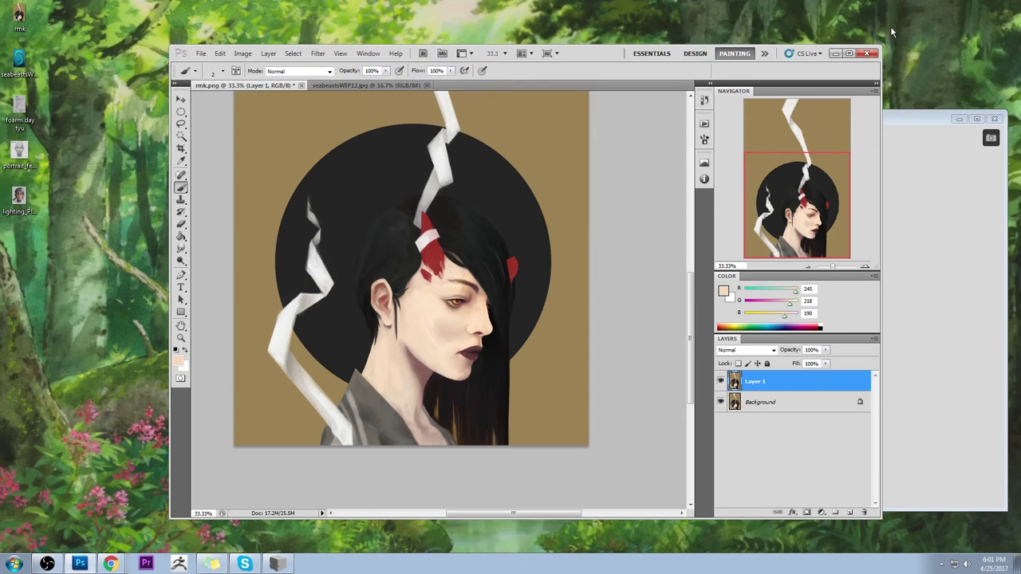
# Step: At 50% zoom, toggle Layer 1 on and off to compare the warped chin with the original
pyautogui.click(721, 382)
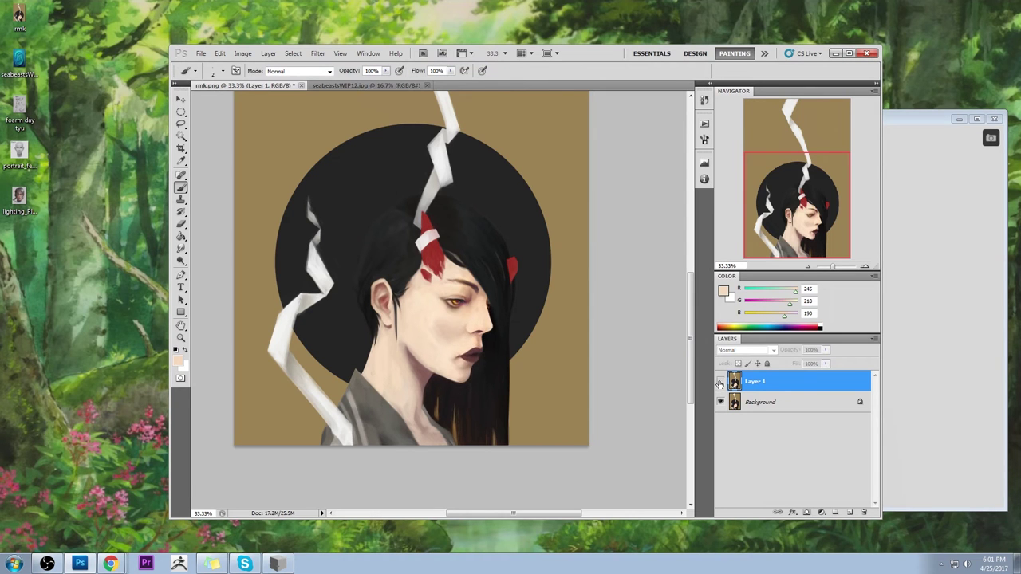
pyautogui.click(721, 382)
pyautogui.hotkey('ctrl', '+')
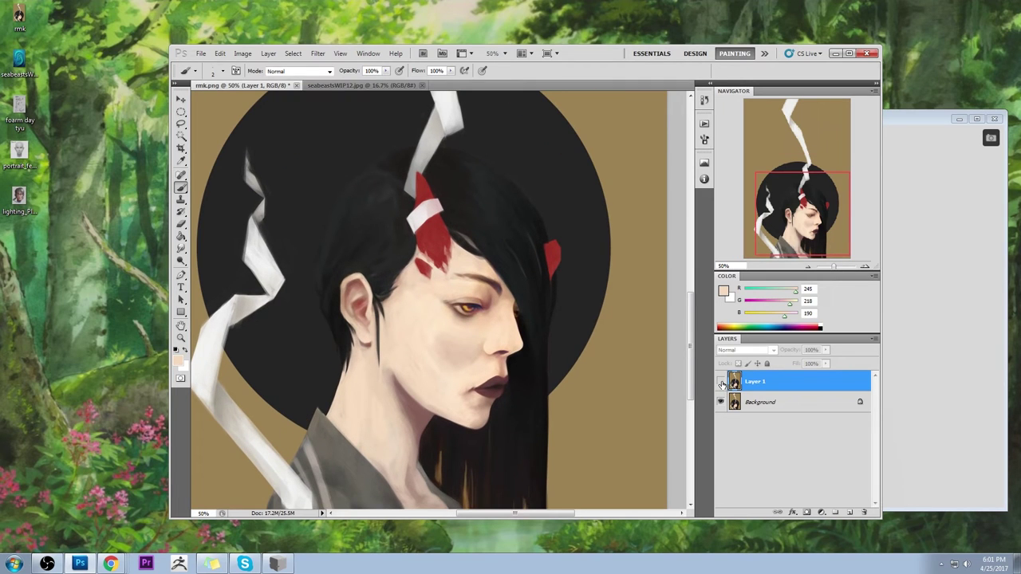
pyautogui.click(721, 382)
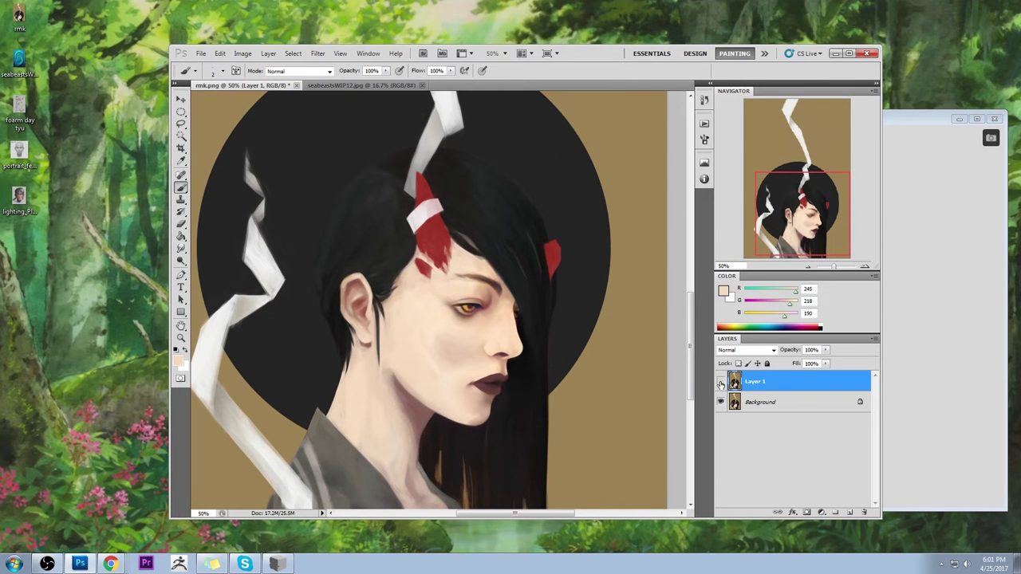
pyautogui.click(721, 382)
pyautogui.click(721, 382)
pyautogui.click(720, 382)
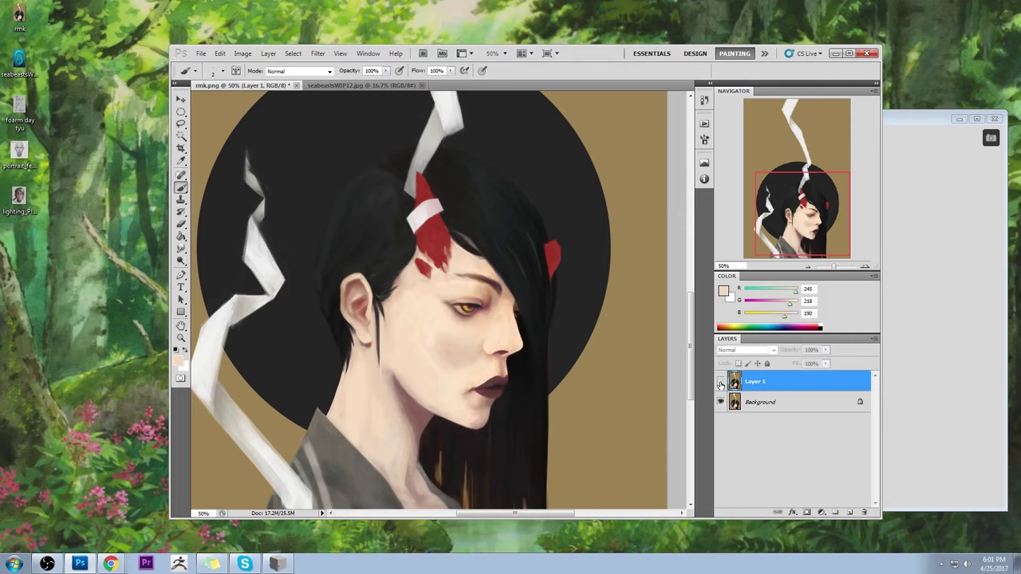
pyautogui.click(720, 382)
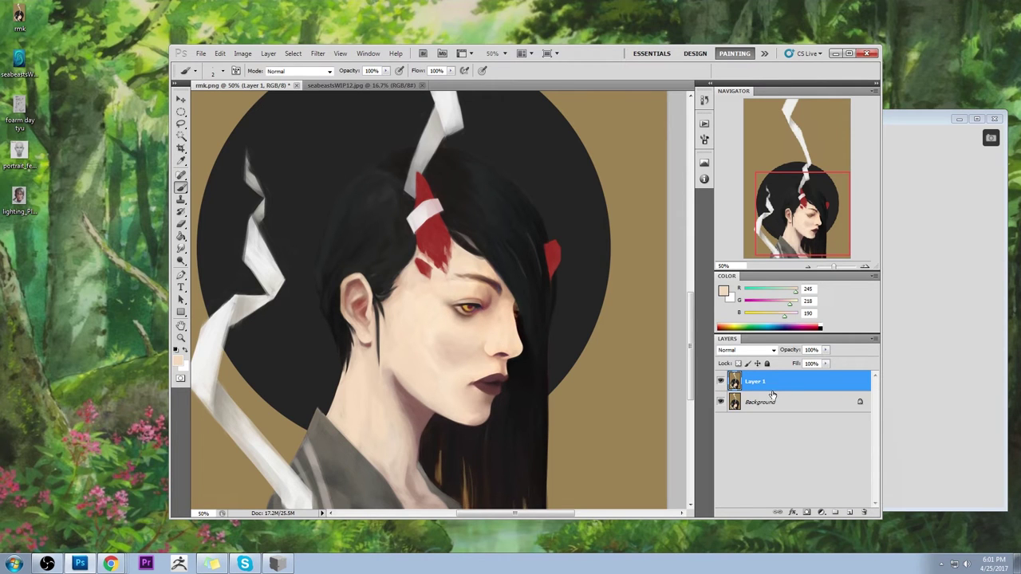
# Step: Run Liquify again and nudge the eye area with a small warp
pyautogui.click(318, 52)
pyautogui.click(352, 114)
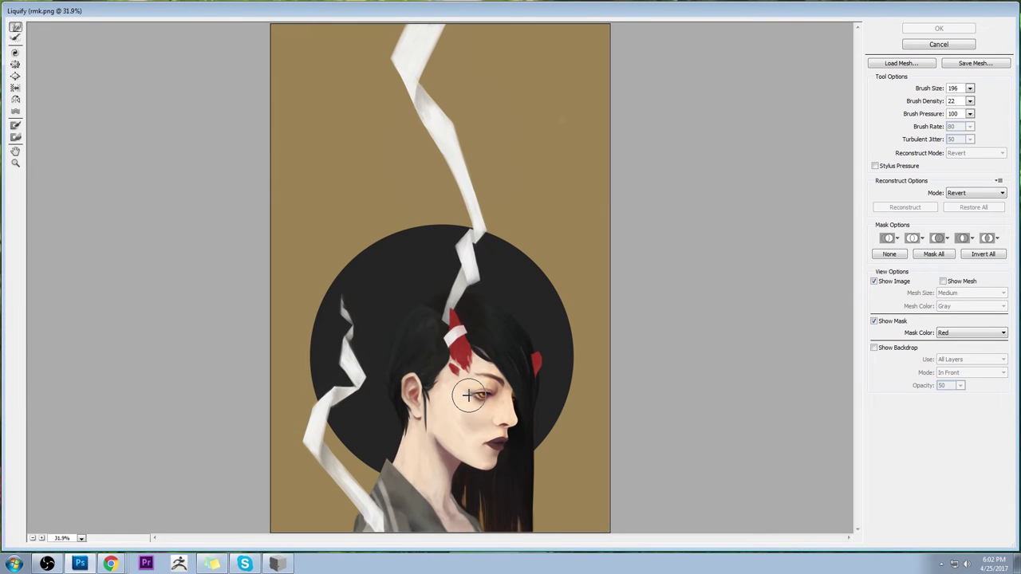
pyautogui.moveTo(467, 394); pyautogui.dragTo(468, 400)
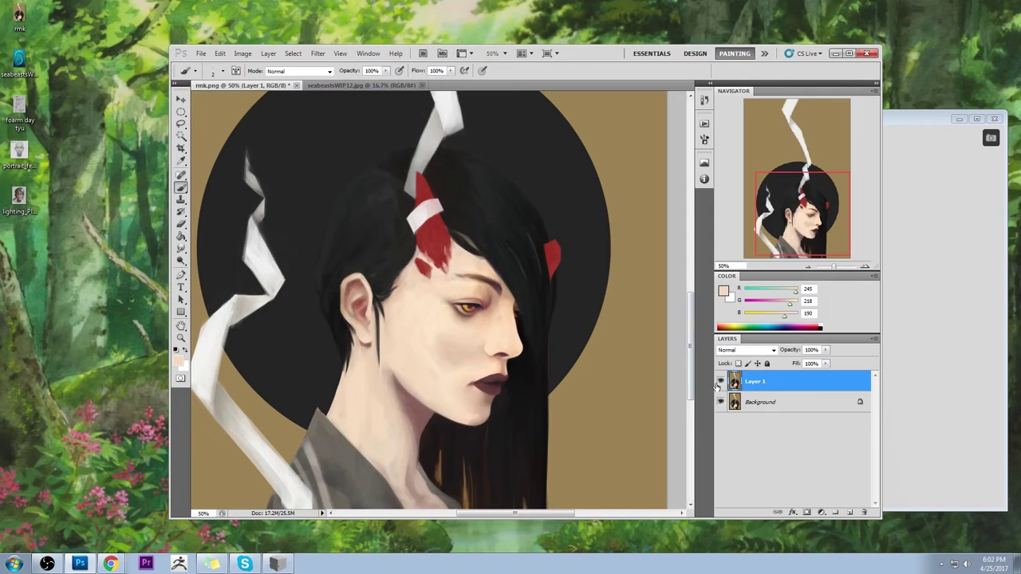
# Step: Toggle Layer 1 repeatedly to compare the eye warp, leaving it visible
pyautogui.click(719, 384)
pyautogui.click(720, 387)
pyautogui.click(721, 399)
pyautogui.click(721, 397)
pyautogui.click(720, 382)
pyautogui.click(720, 382)
pyautogui.click(720, 382)
pyautogui.click(720, 384)
# Step: Lasso-select the area around the nostril
pyautogui.press('l')
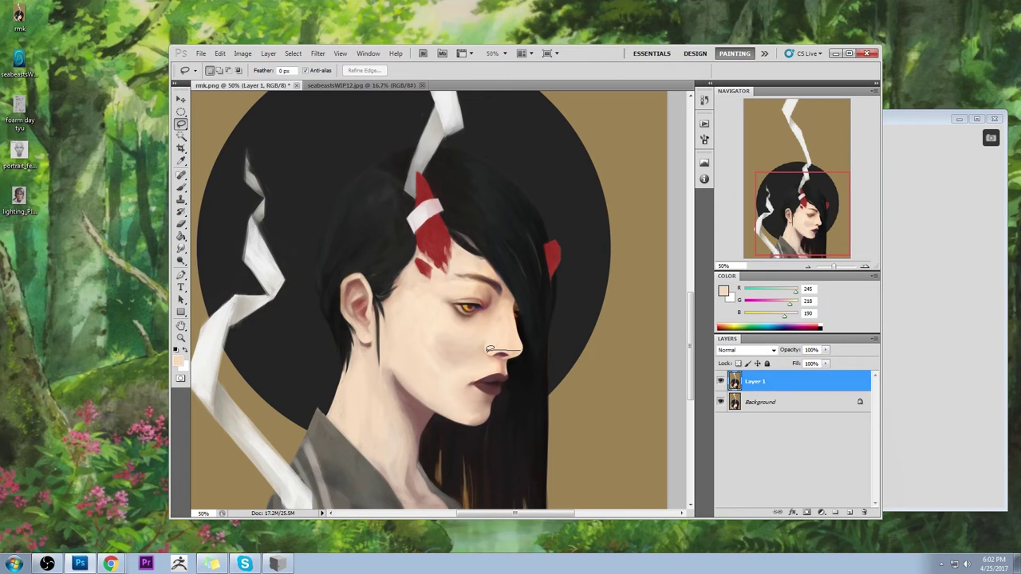
pyautogui.moveTo(520, 347); pyautogui.dragTo(499, 352)
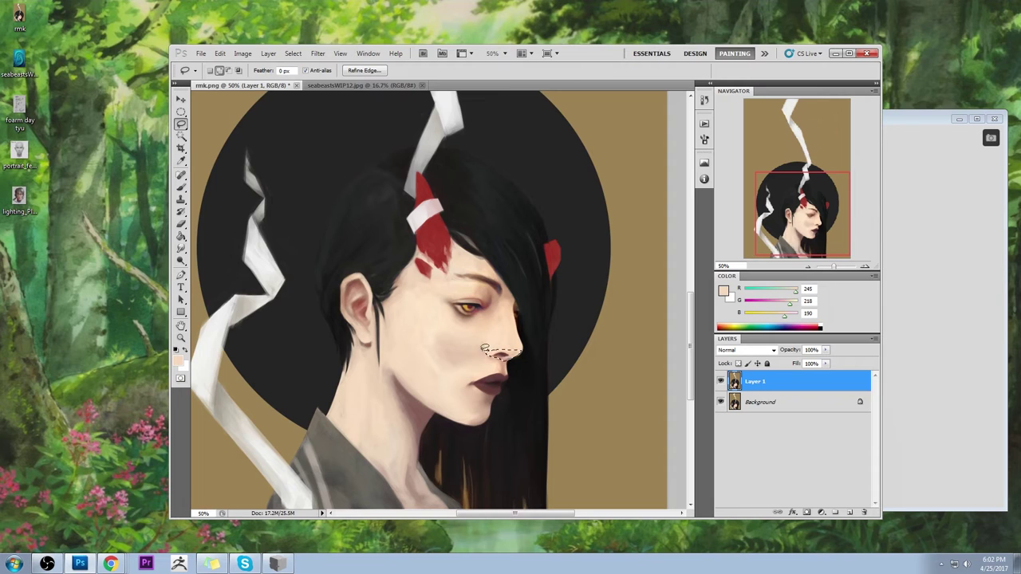
pyautogui.press('shift')
# Step: Paint a darker red inside the nostril selection with a 100 px brush, Darken mode, 44% opacity
pyautogui.press('b')
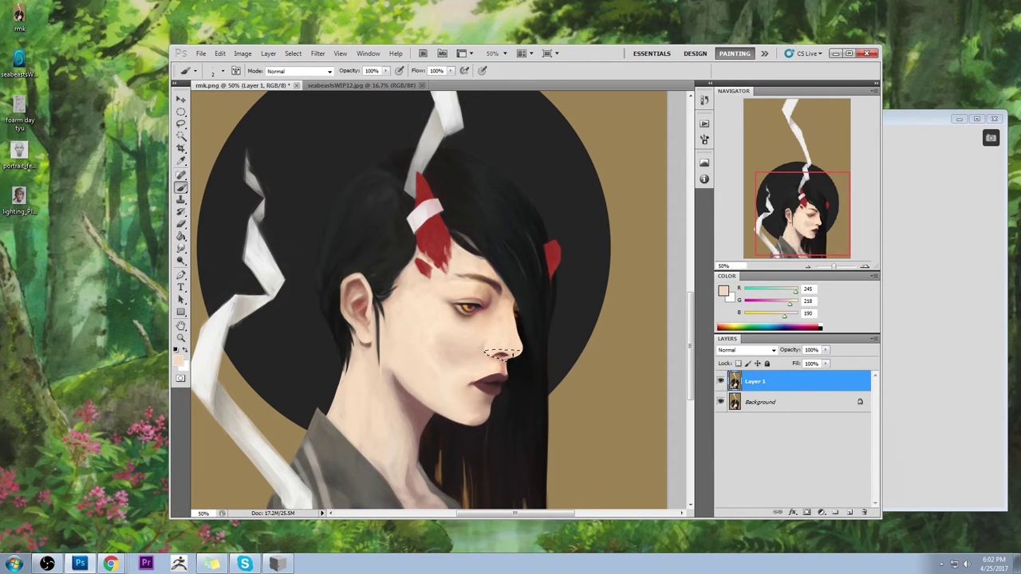
pyautogui.keyDown('alt'); pyautogui.click(504, 356); pyautogui.keyUp('alt')
pyautogui.rightClick(488, 352)
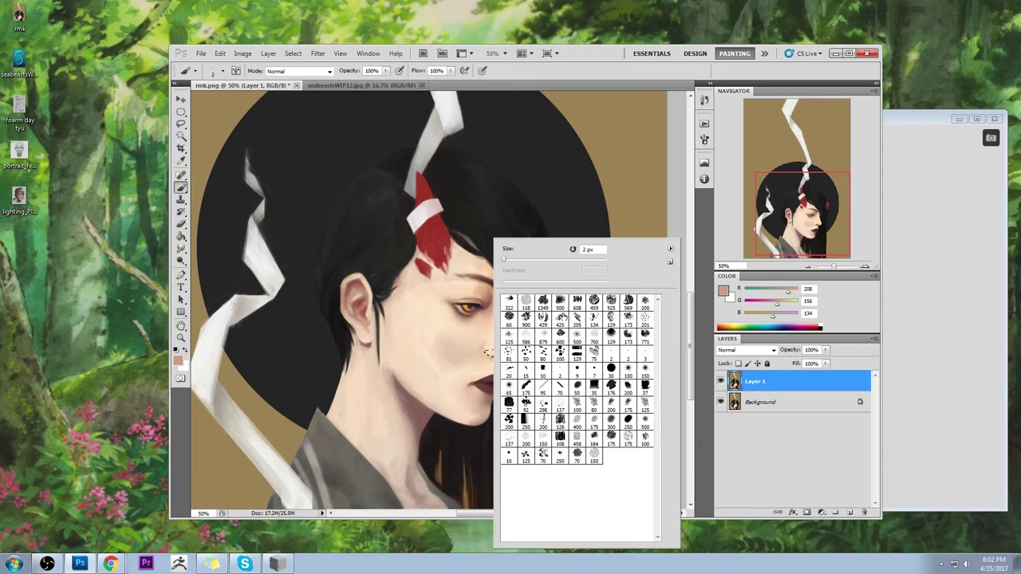
pyautogui.click(630, 369)
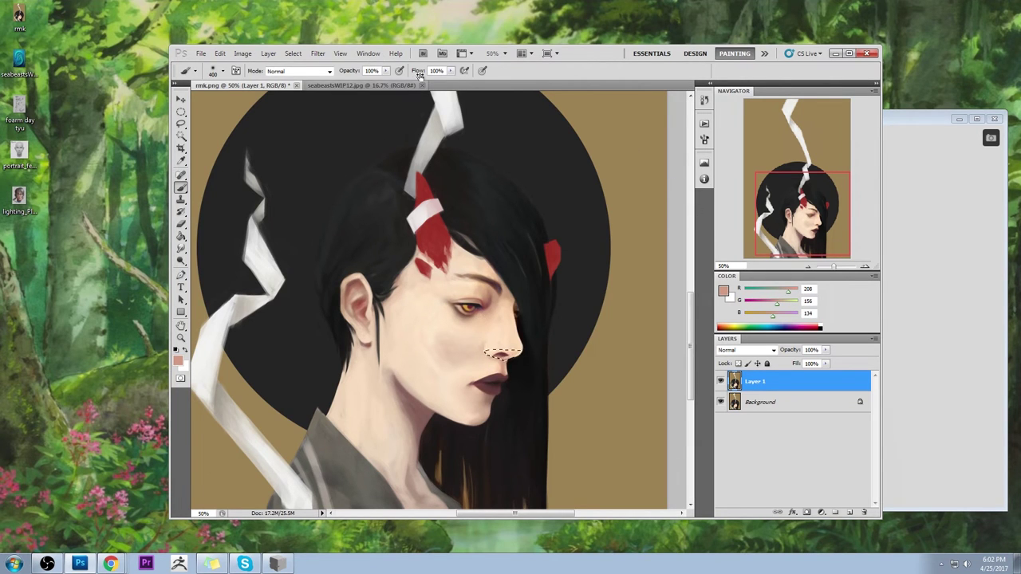
pyautogui.moveTo(385, 70); pyautogui.dragTo(294, 70)
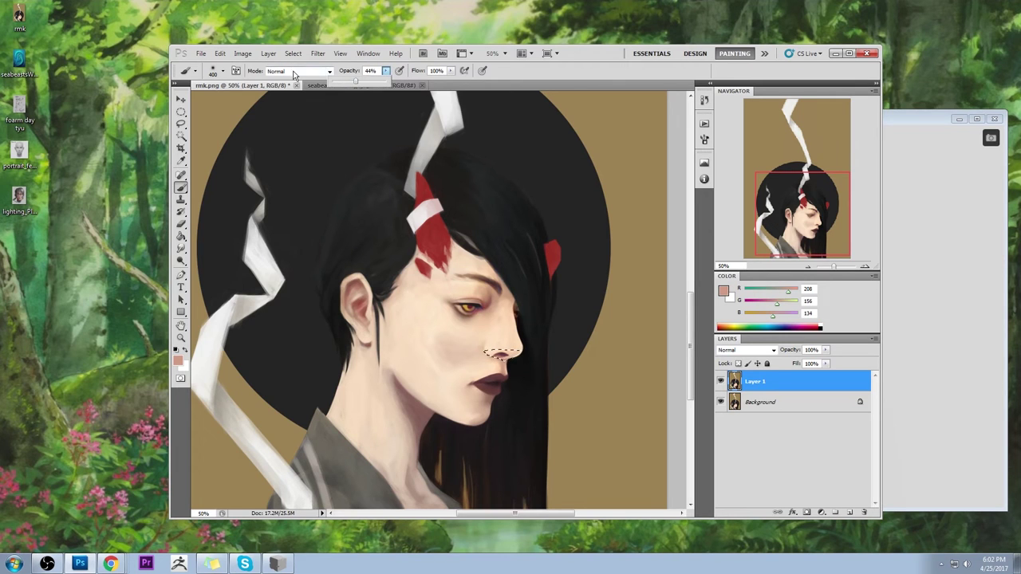
pyautogui.click(294, 71)
pyautogui.click(287, 139)
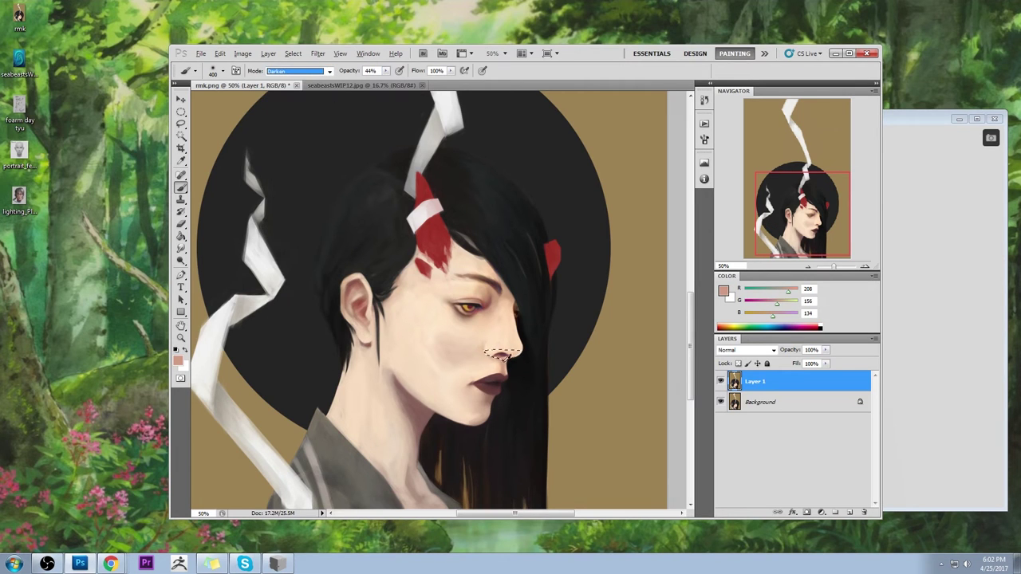
pyautogui.keyDown('alt'); pyautogui.click(469, 331); pyautogui.keyUp('alt')
pyautogui.keyDown('alt'); pyautogui.click(504, 355); pyautogui.keyUp('alt')
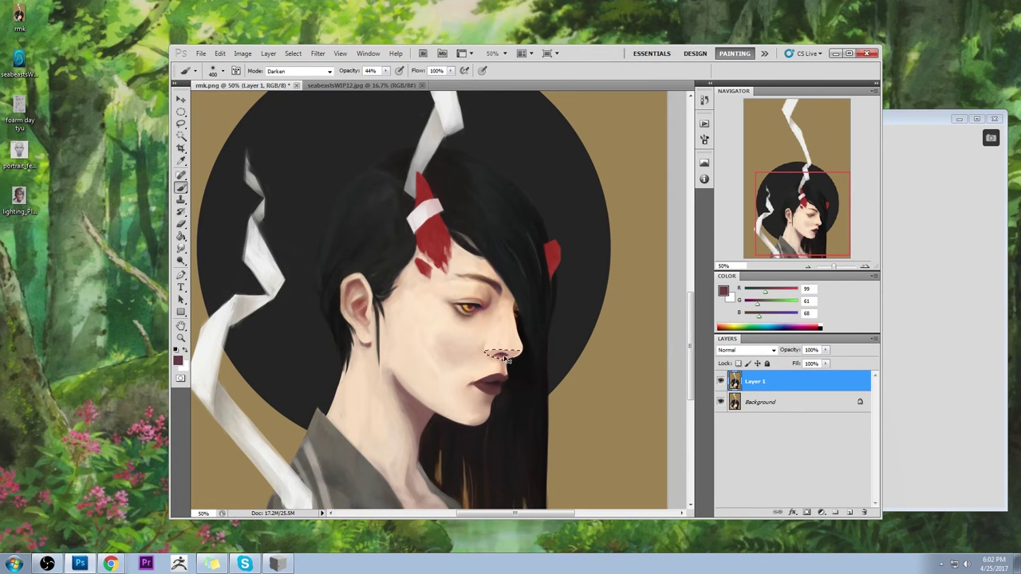
# Step: Deselect the nostril and soften the nose tip with a 35 px Smudge brush
pyautogui.press('l')
pyautogui.rightClick(505, 292)
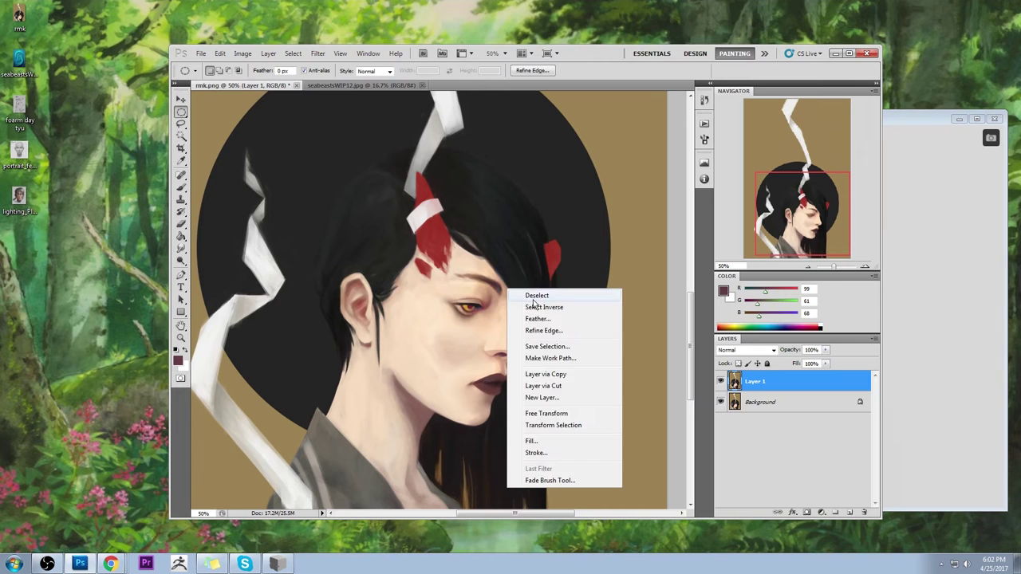
pyautogui.press('Escape')
pyautogui.press('r')
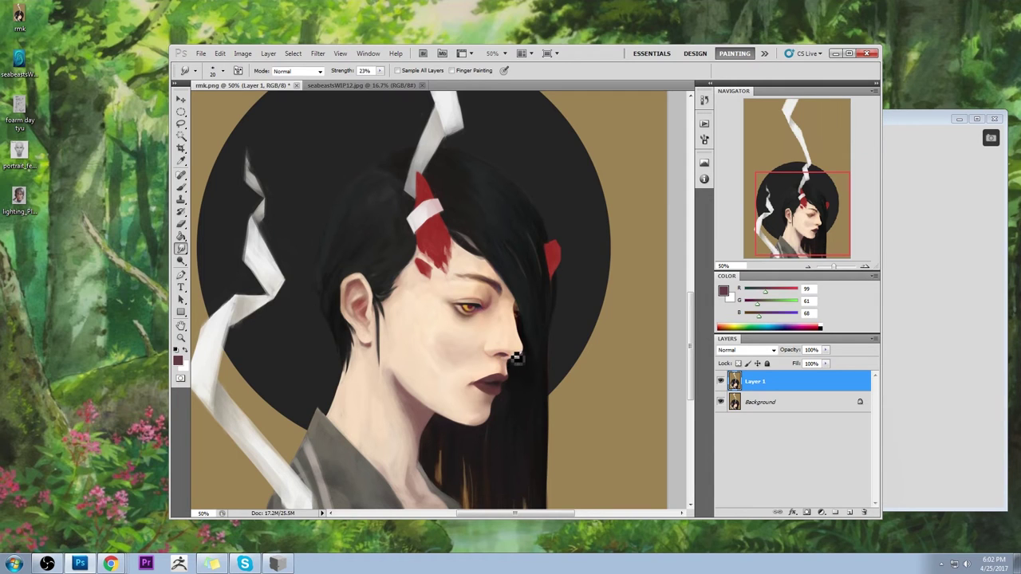
pyautogui.press(']')
pyautogui.press(']')
pyautogui.press(']')
pyautogui.press('b')
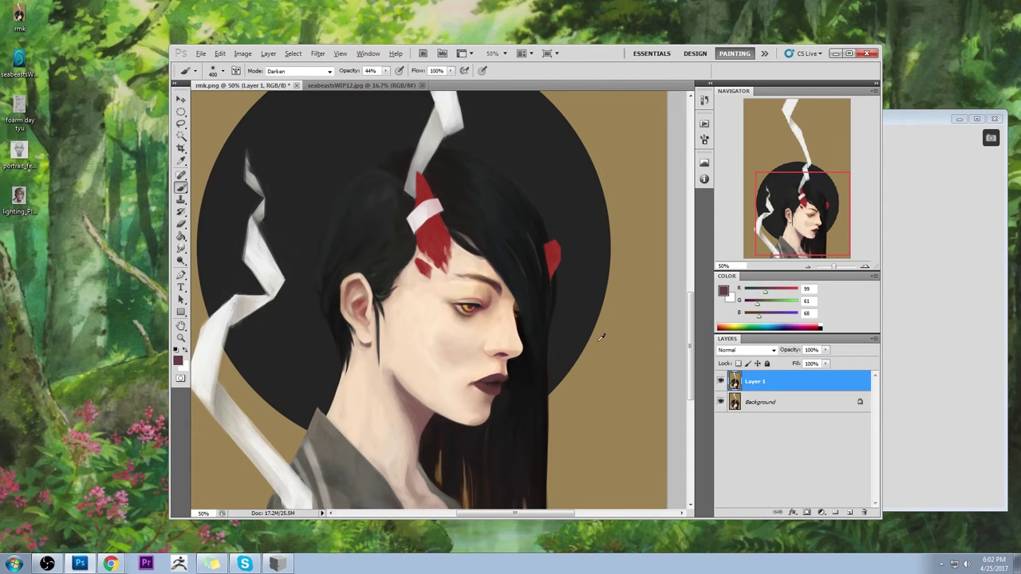
pyautogui.press('alt')
# Step: Set the foreground colour to a very pale warm off-white
pyautogui.rightClick(549, 238)
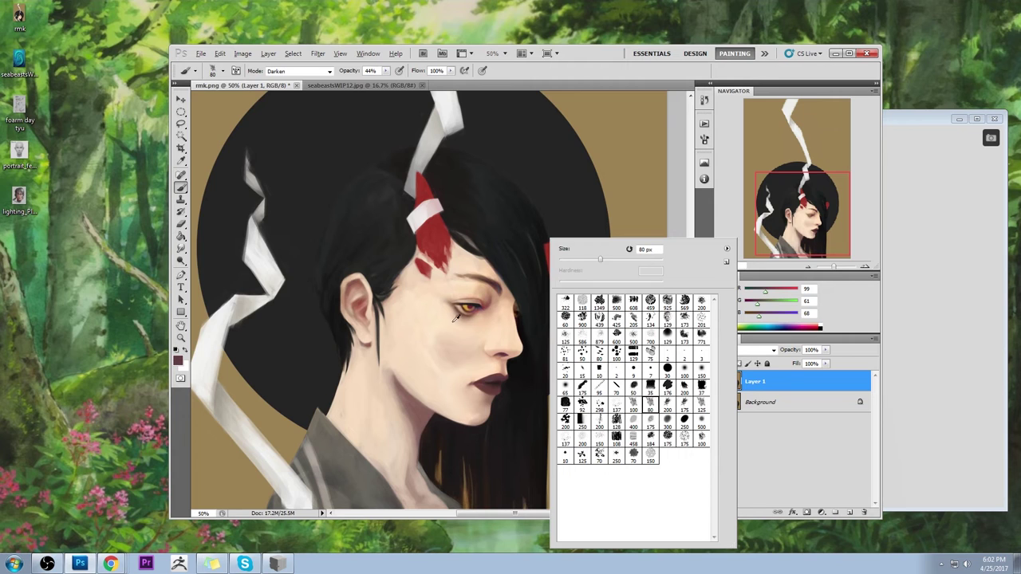
pyautogui.keyDown('alt'); pyautogui.click(448, 312); pyautogui.keyUp('alt')
pyautogui.click(725, 291)
pyautogui.click(633, 89)
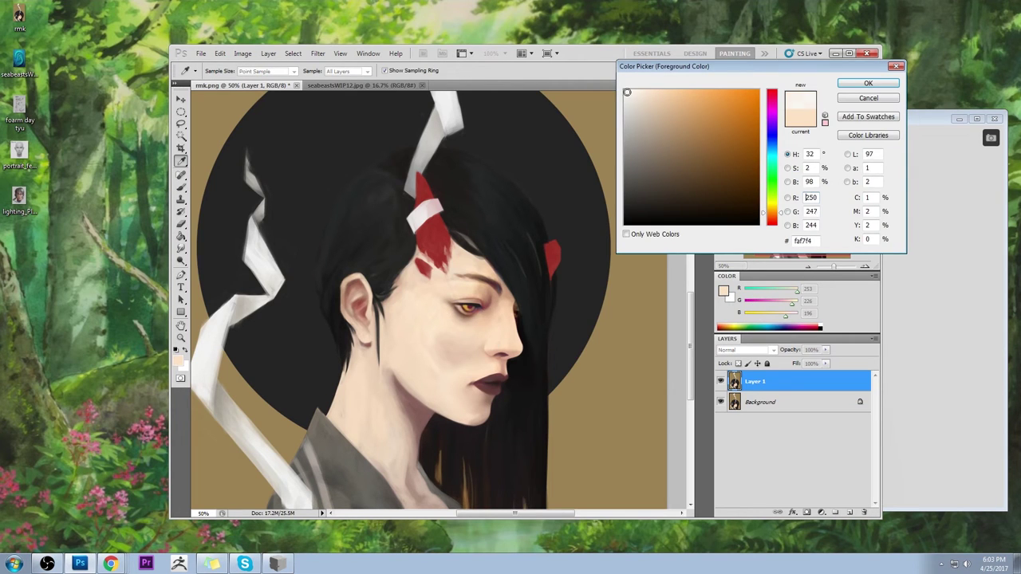
pyautogui.click(868, 83)
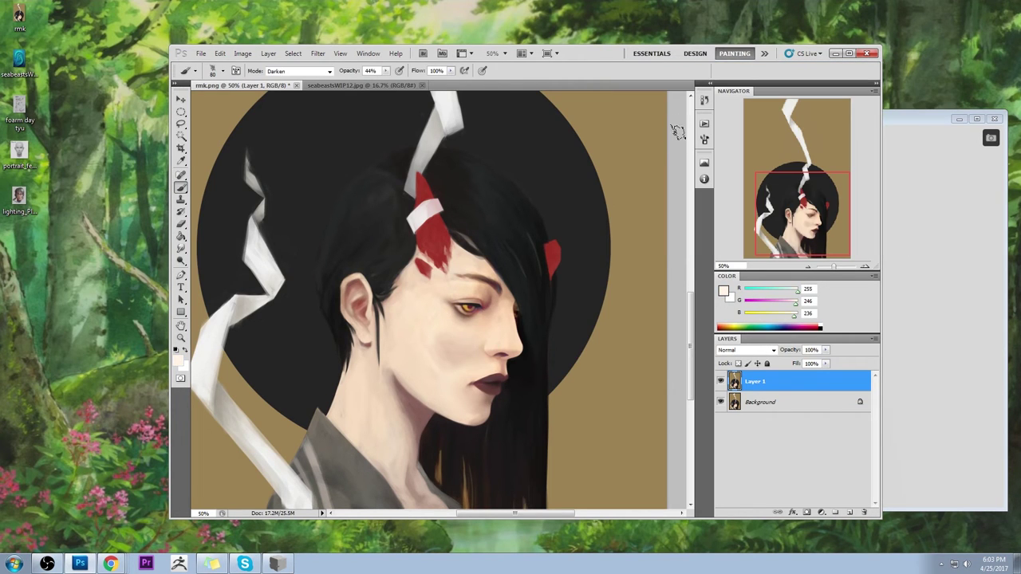
pyautogui.hotkey('ctrl', '-')
pyautogui.hotkey('ctrl', '-')
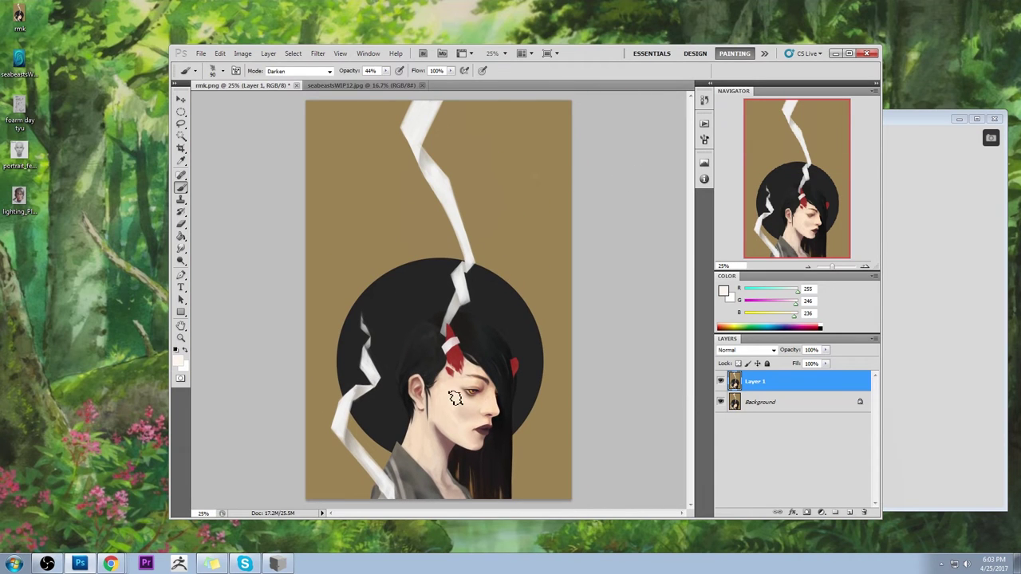
# Step: Return the brush to Normal blending mode at 62% opacity
pyautogui.click(299, 71)
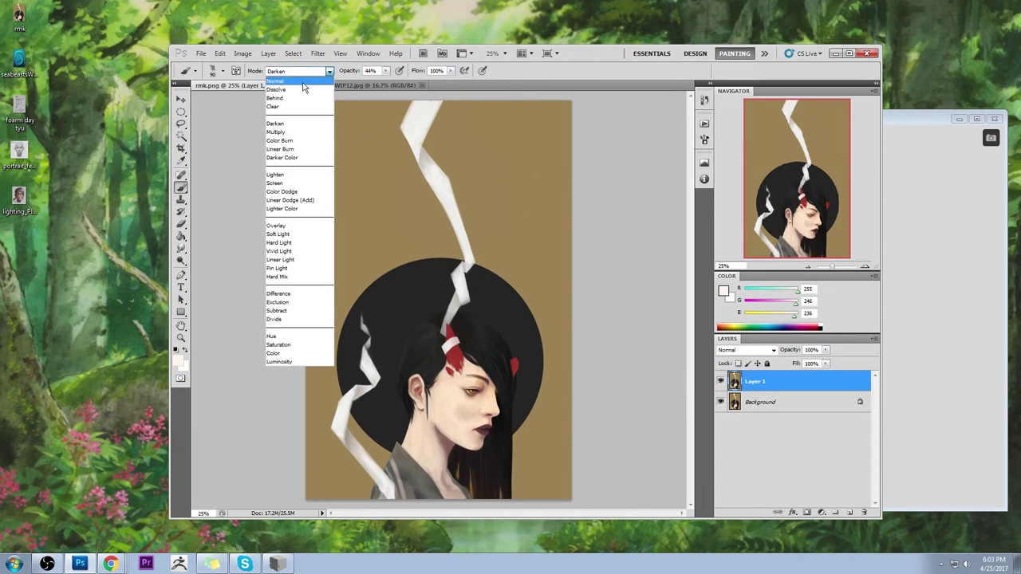
pyautogui.click(297, 76)
pyautogui.click(385, 70)
pyautogui.moveTo(386, 80); pyautogui.dragTo(394, 86)
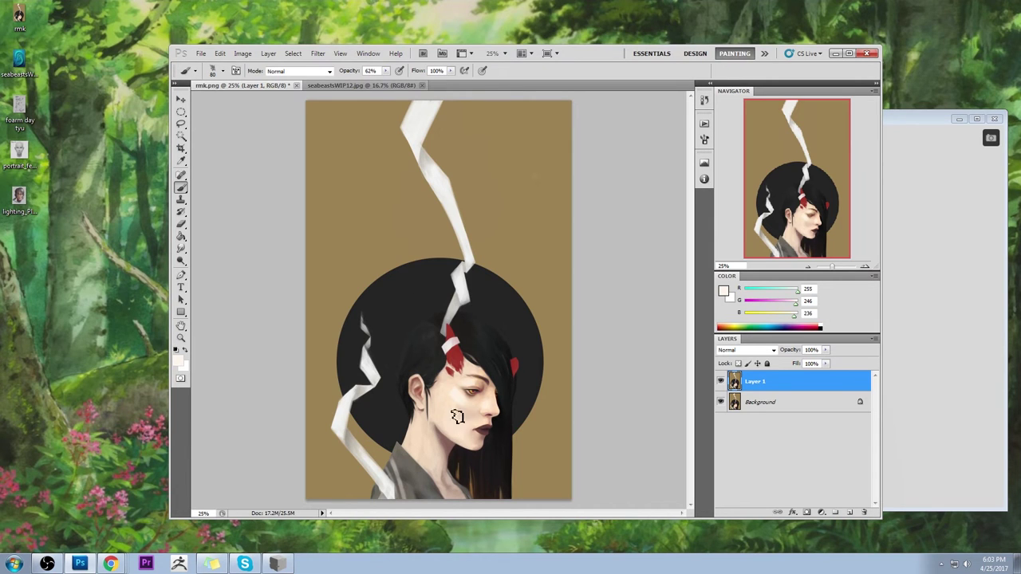
# Step: Sample a light skin tone near the eye and smudge-blend the colours around the eye
pyautogui.rightClick(181, 249)
pyautogui.click(231, 268)
pyautogui.hotkey('ctrl', '+')
pyautogui.hotkey('ctrl', '+')
pyautogui.hotkey('ctrl', '+')
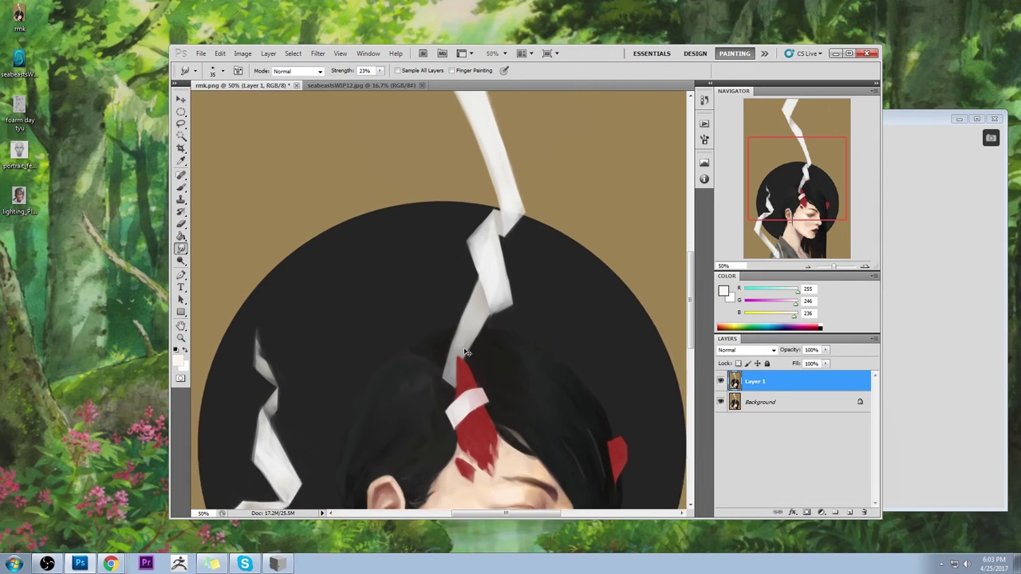
pyautogui.moveTo(549, 388); pyautogui.dragTo(527, 150)
pyautogui.press(']')
pyautogui.press(']')
pyautogui.press(']')
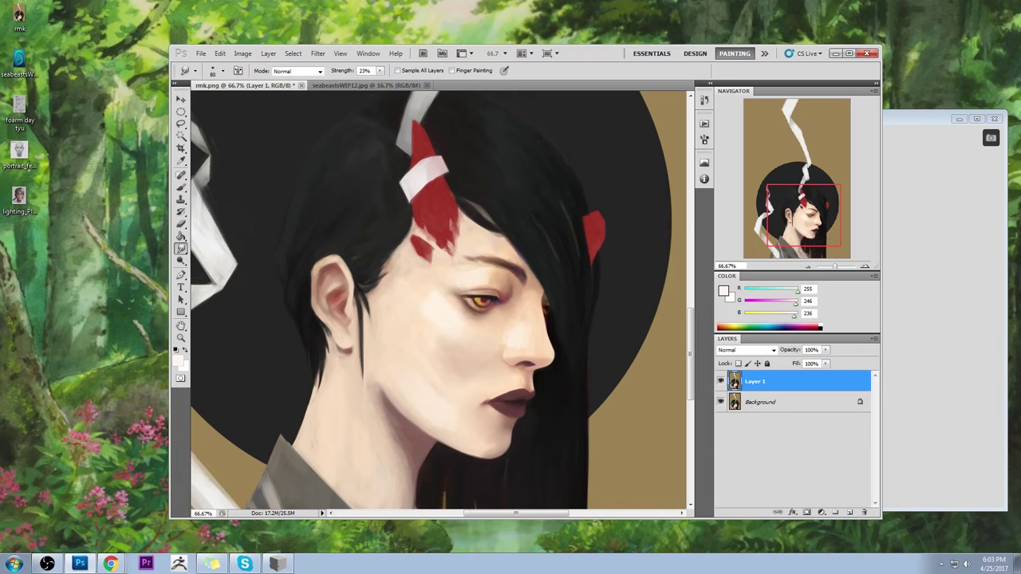
pyautogui.press(']')
pyautogui.press(']')
pyautogui.press('[')
pyautogui.press('[')
pyautogui.press('[')
pyautogui.press('b')
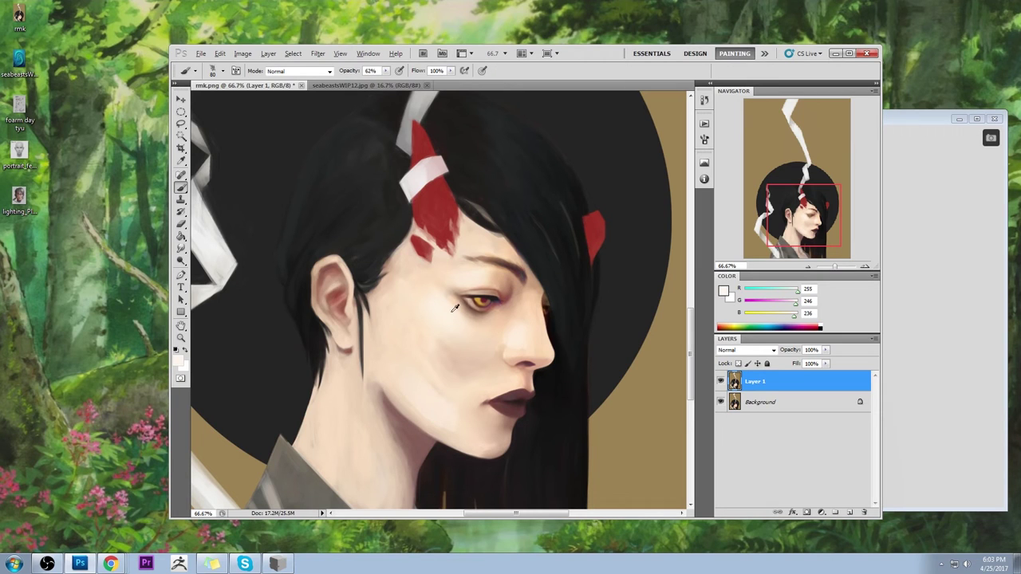
pyautogui.keyDown('alt'); pyautogui.click(480, 261); pyautogui.keyUp('alt')
pyautogui.press('[')
pyautogui.press('[')
pyautogui.press('[')
pyautogui.click(181, 249)
pyautogui.press('[')
pyautogui.press('[')
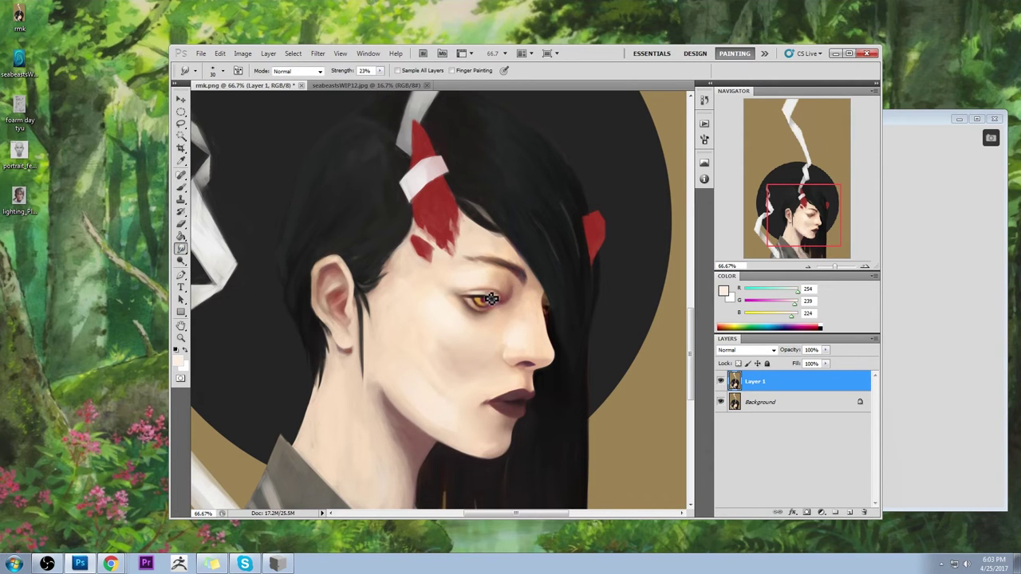
pyautogui.moveTo(498, 299); pyautogui.dragTo(485, 299)
# Step: Sample the cheek's skin tone and smudge it across the cheek with a larger brush
pyautogui.hotkey('ctrl', '0')
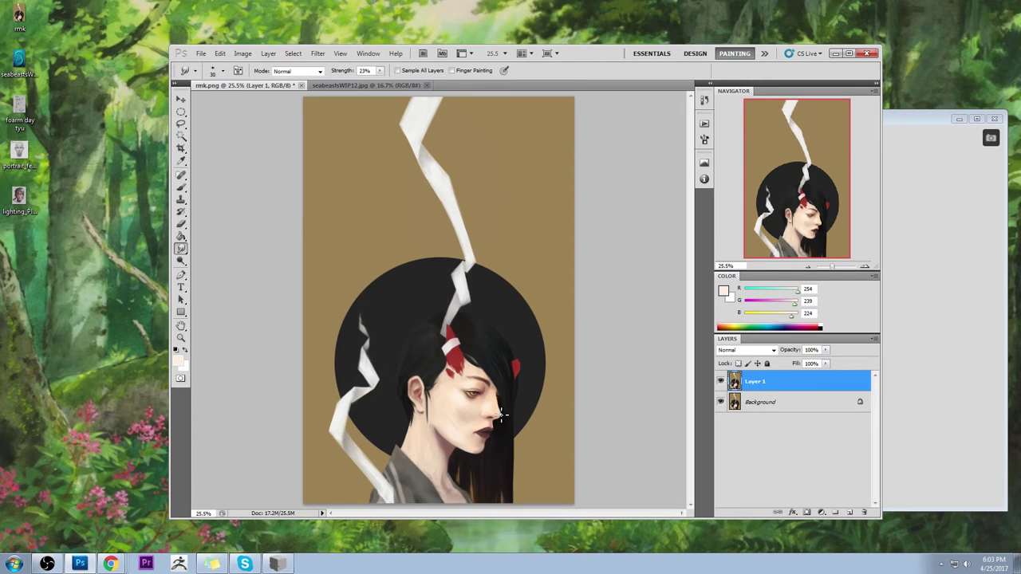
pyautogui.press(']')
pyautogui.press(']')
pyautogui.press(']')
pyautogui.press(']')
pyautogui.press(']')
pyautogui.press(']')
pyautogui.press(']')
pyautogui.press(']')
pyautogui.press(']')
pyautogui.press('b')
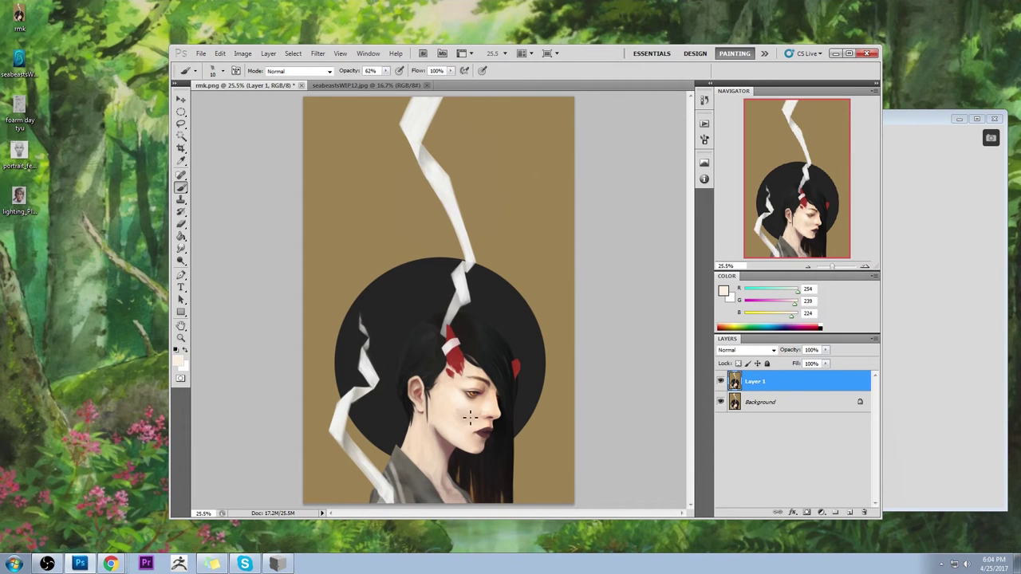
pyautogui.keyDown('alt'); pyautogui.click(462, 405); pyautogui.keyUp('alt')
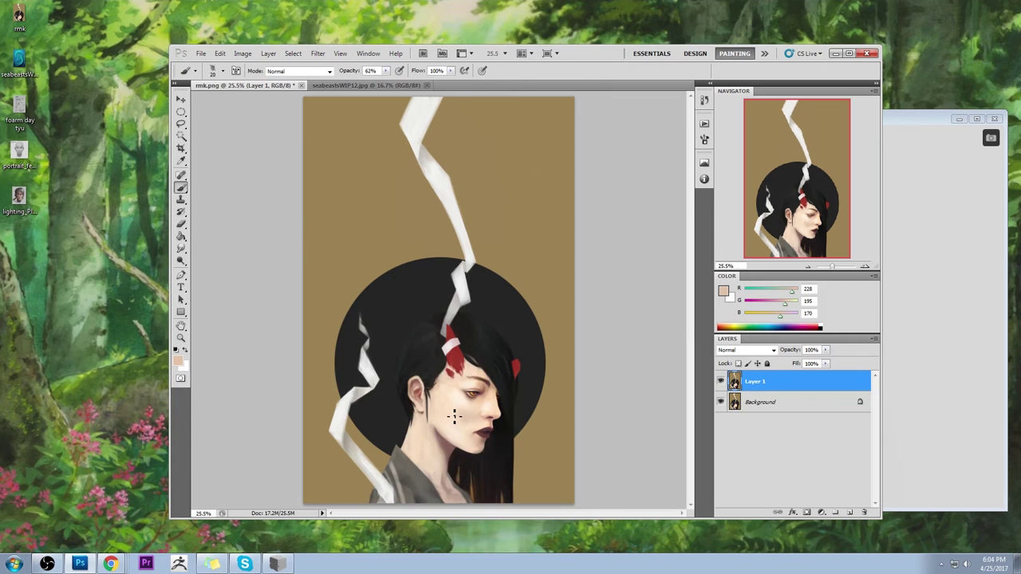
pyautogui.press(']')
pyautogui.press(']')
pyautogui.press(']')
pyautogui.press(']')
pyautogui.press(']')
pyautogui.press(']')
pyautogui.click(180, 250)
pyautogui.click(228, 268)
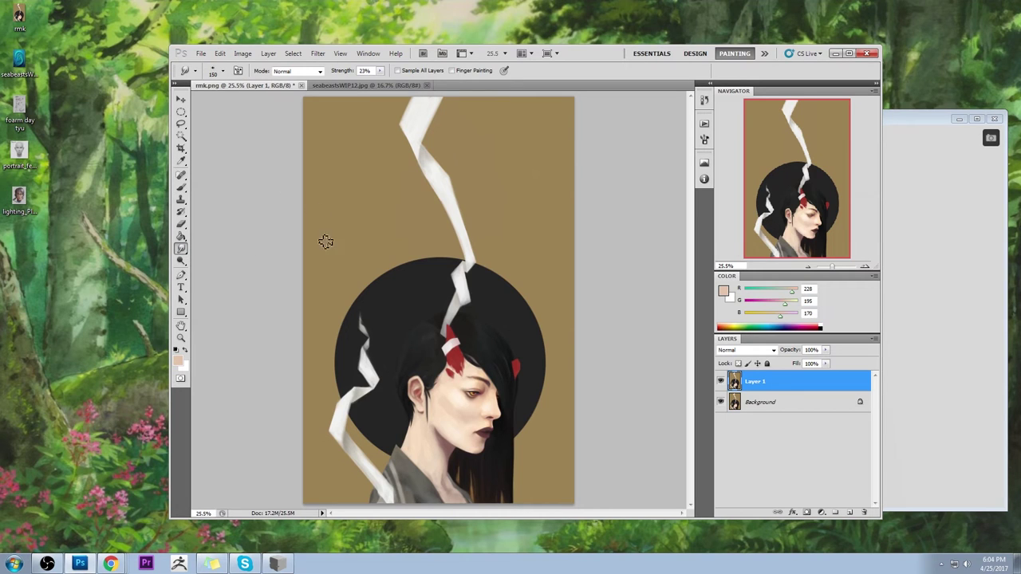
pyautogui.moveTo(455, 414)
pyautogui.mouseDown()
pyautogui.moveTo(447, 417)
pyautogui.moveTo(468, 422)
pyautogui.moveTo(444, 395)
pyautogui.mouseUp()
pyautogui.hotkey('ctrl', '+')
pyautogui.hotkey('ctrl', '+')
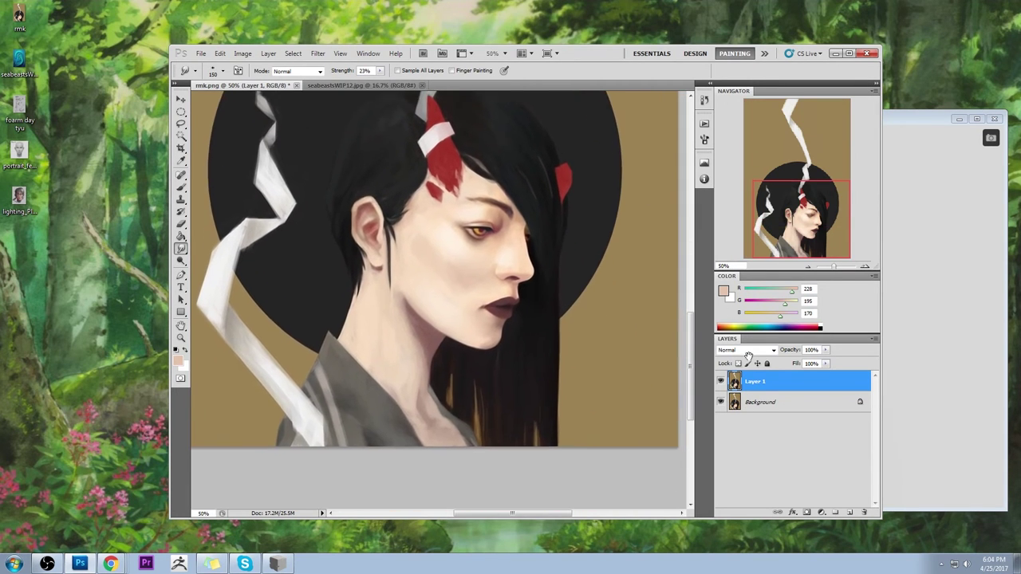
pyautogui.click(720, 382)
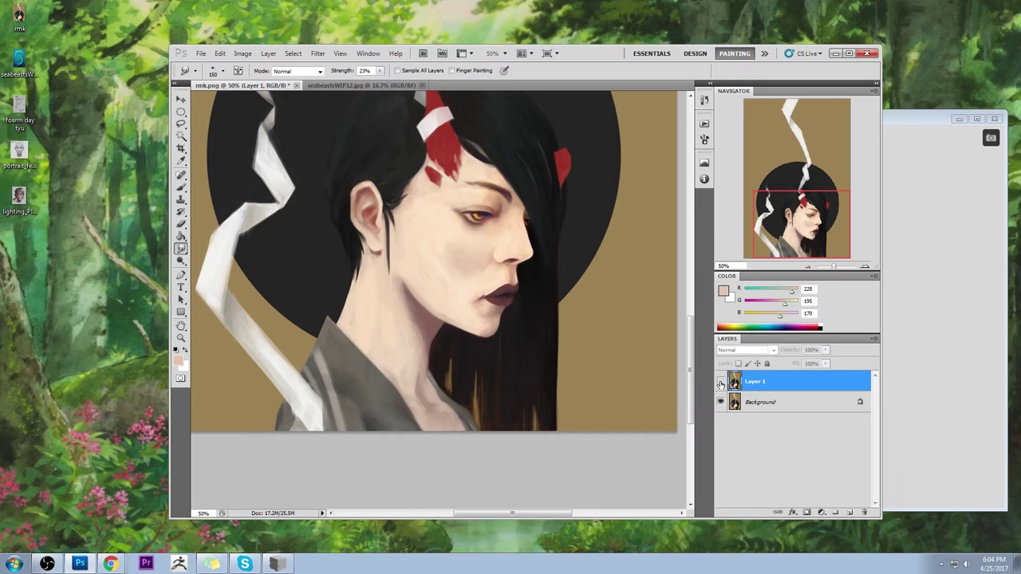
pyautogui.click(720, 382)
pyautogui.click(720, 382)
pyautogui.click(720, 385)
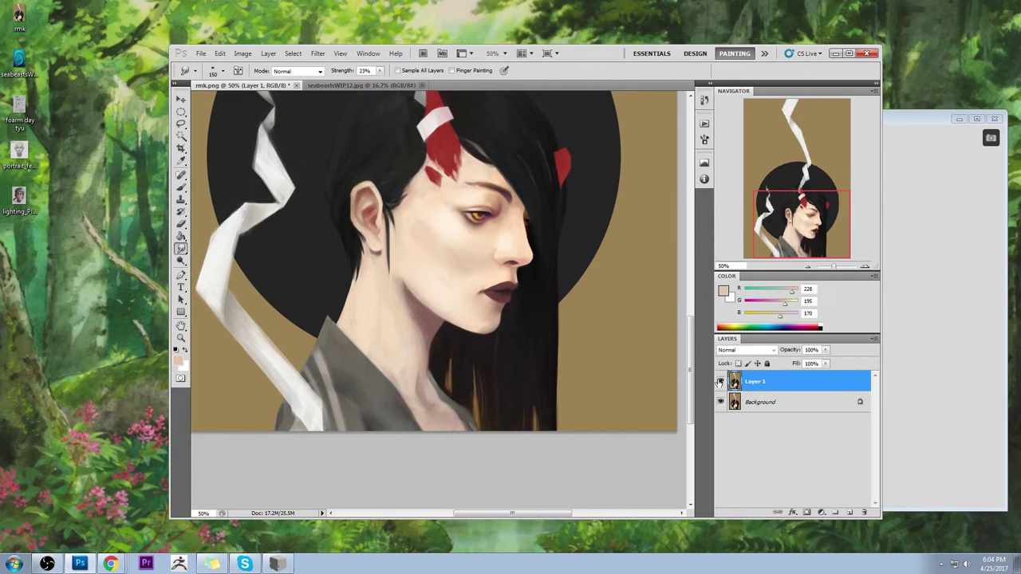
pyautogui.click(720, 382)
pyautogui.click(722, 383)
pyautogui.click(722, 383)
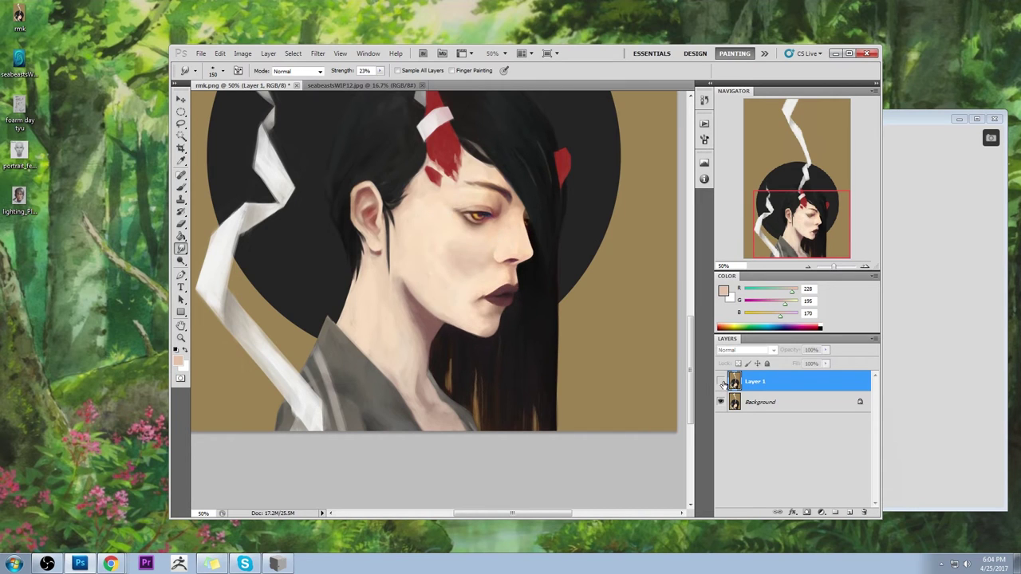
pyautogui.click(722, 384)
pyautogui.click(722, 384)
pyautogui.click(723, 384)
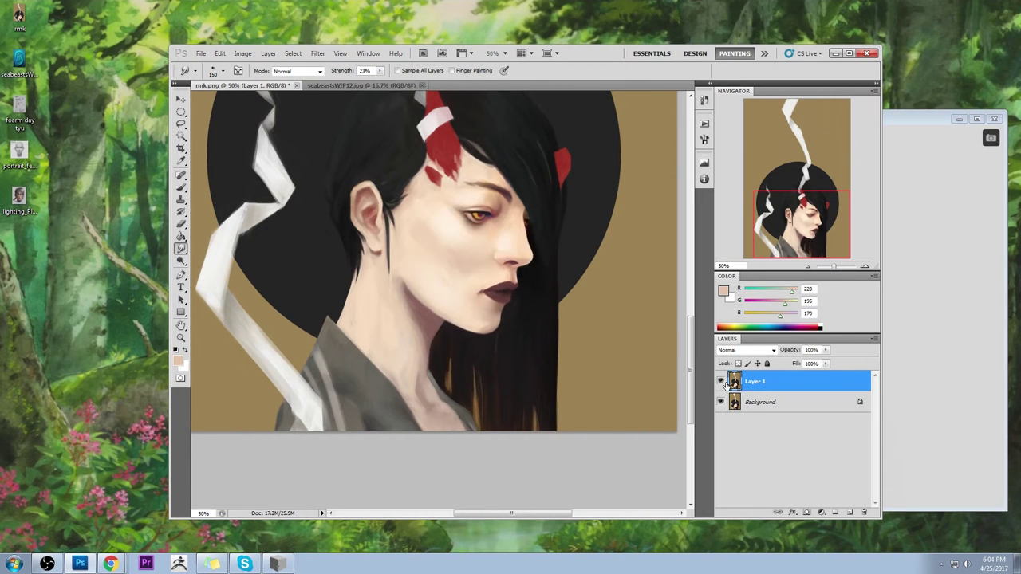
pyautogui.hotkey('ctrl', '-')
pyautogui.hotkey('ctrl', '-')
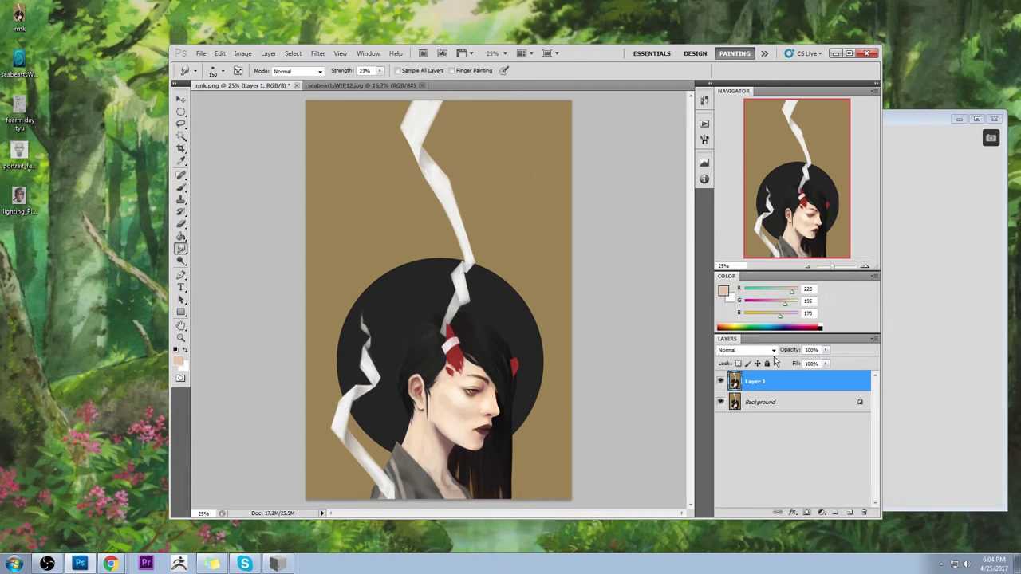
pyautogui.click(719, 383)
pyautogui.click(719, 383)
pyautogui.click(719, 382)
pyautogui.click(719, 383)
pyautogui.click(720, 383)
pyautogui.click(720, 383)
# Step: Paint a lighter skin tone over the forehead with a soft 100 px round brush
pyautogui.press('b')
pyautogui.keyDown('alt'); pyautogui.click(453, 355); pyautogui.keyUp('alt')
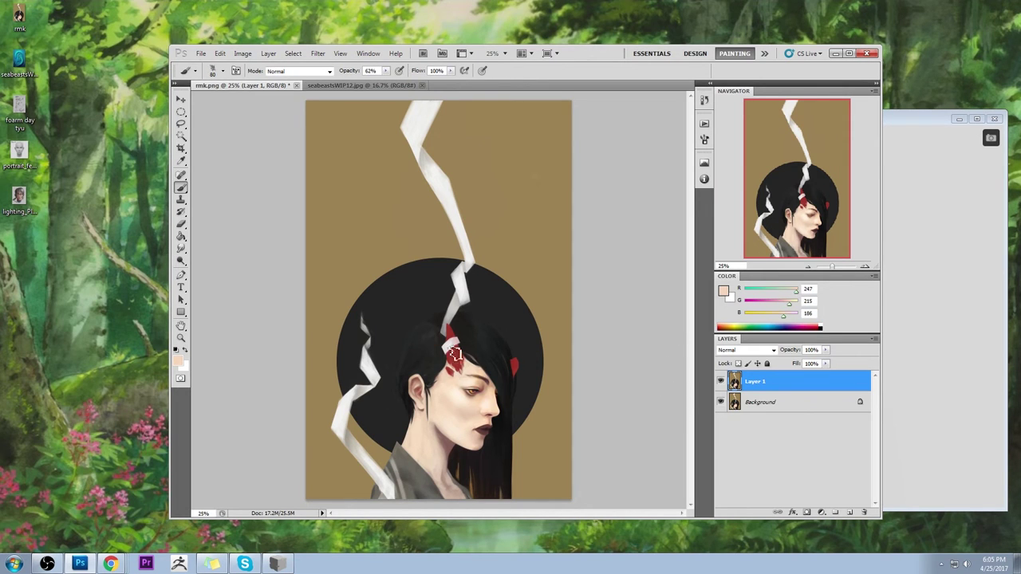
pyautogui.rightClick(452, 355)
pyautogui.click(593, 370)
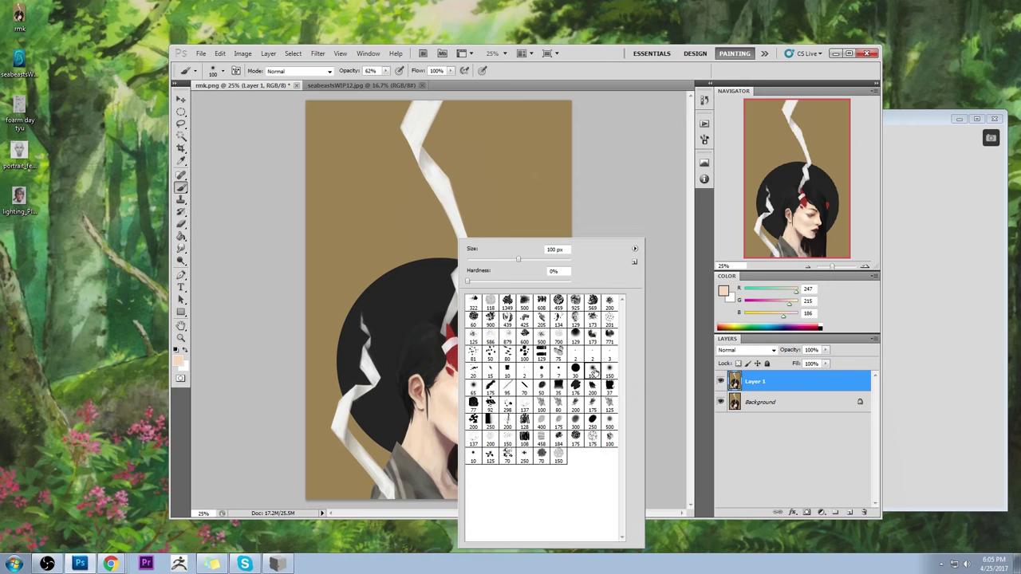
pyautogui.click(614, 206)
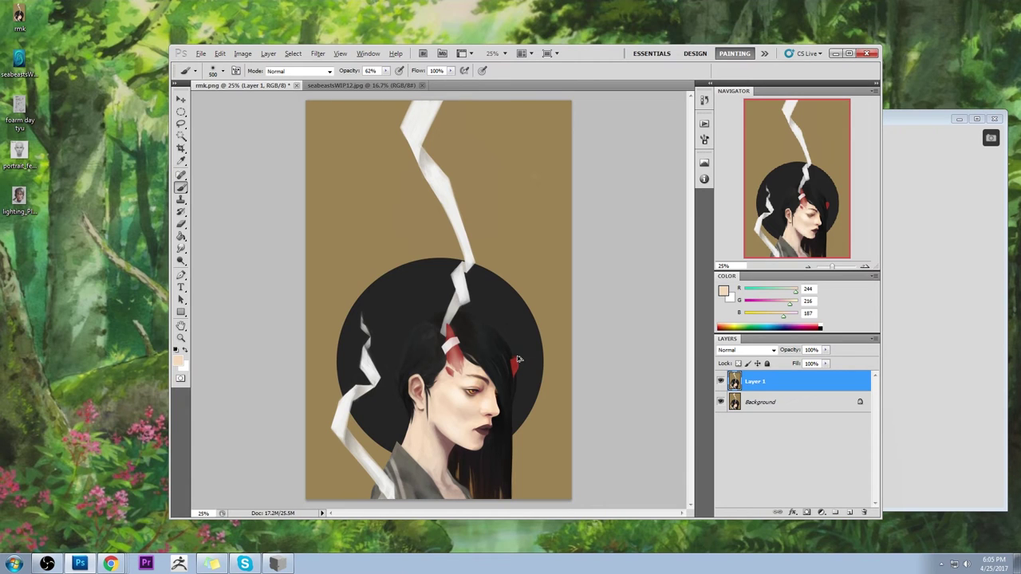
pyautogui.moveTo(450, 359); pyautogui.dragTo(458, 374)
pyautogui.moveTo(449, 329); pyautogui.dragTo(461, 370)
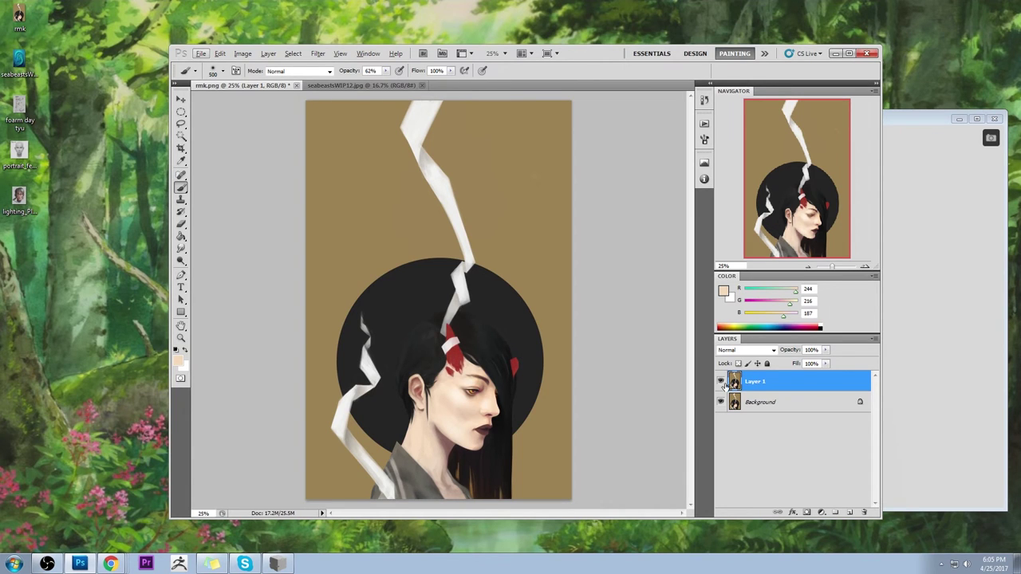
# Step: Toggle the paint-over layer to compare with the original, leaving it visible
pyautogui.click(721, 383)
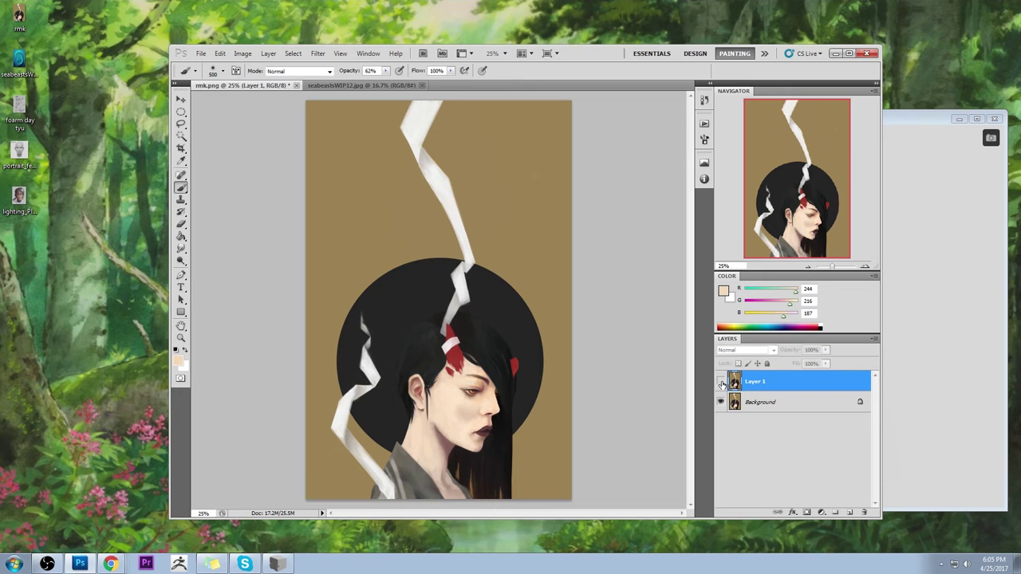
pyautogui.click(721, 383)
pyautogui.click(720, 382)
pyautogui.click(721, 383)
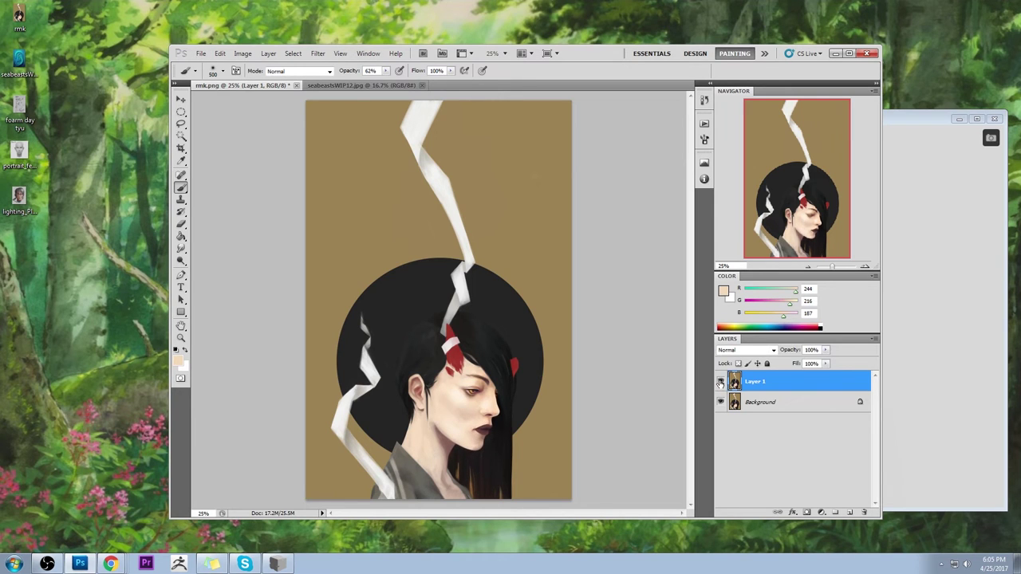
pyautogui.click(721, 383)
pyautogui.click(721, 383)
# Step: Flatten rmk.png to a single layer and close the document
pyautogui.rightClick(808, 385)
pyautogui.click(827, 372)
pyautogui.click(274, 84)
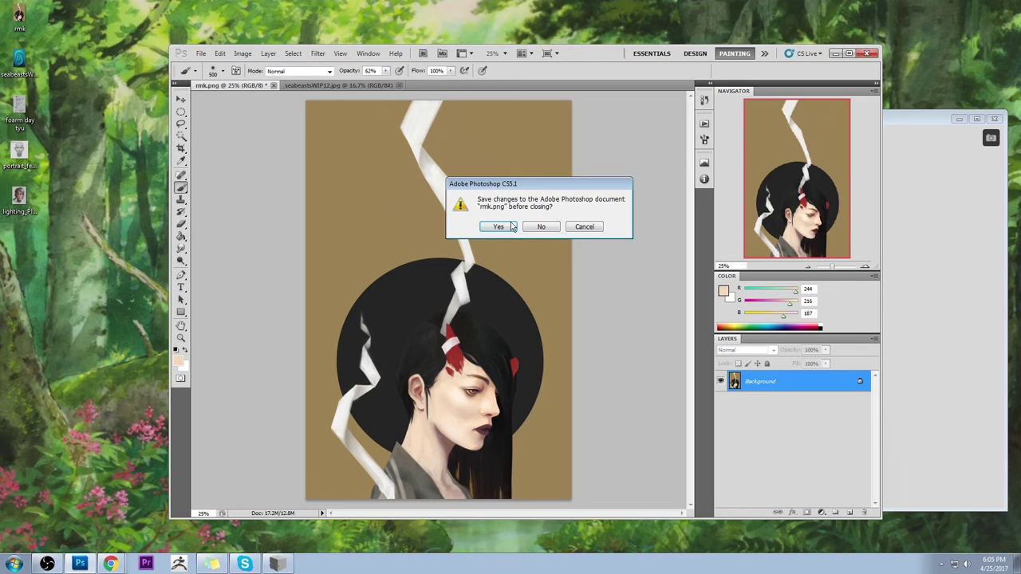
# Step: Confirm saving the changes to rmk.png as it closes
pyautogui.click(508, 227)
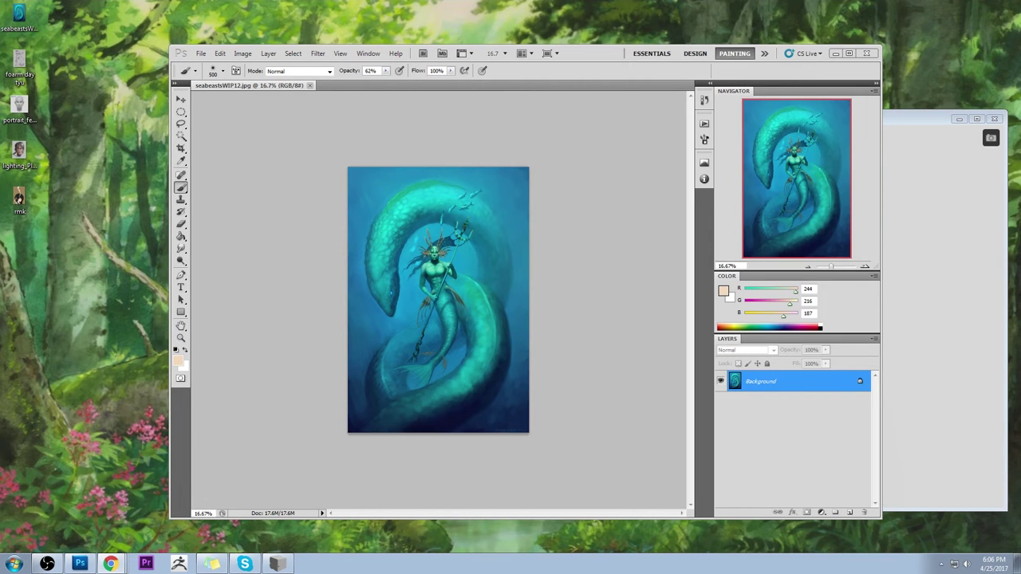
pyautogui.click(110, 564)
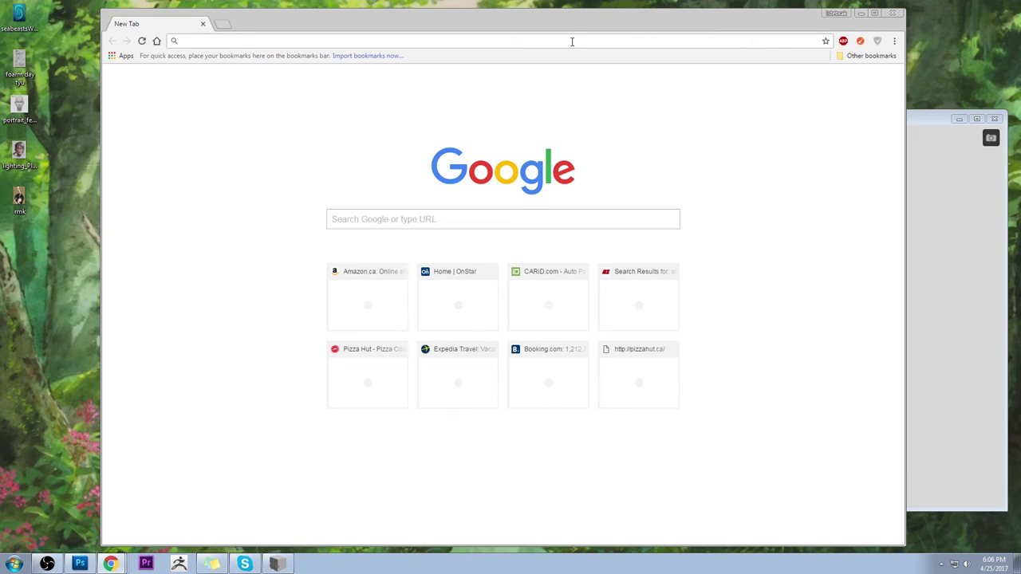
pyautogui.write('istebrak')
pyautogui.press('Return')
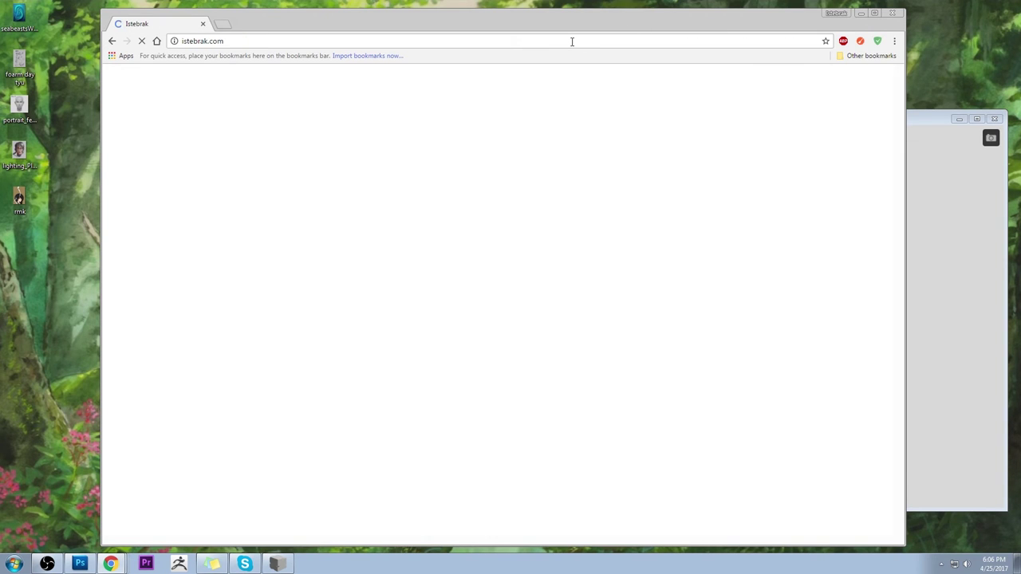
pyautogui.click(555, 126)
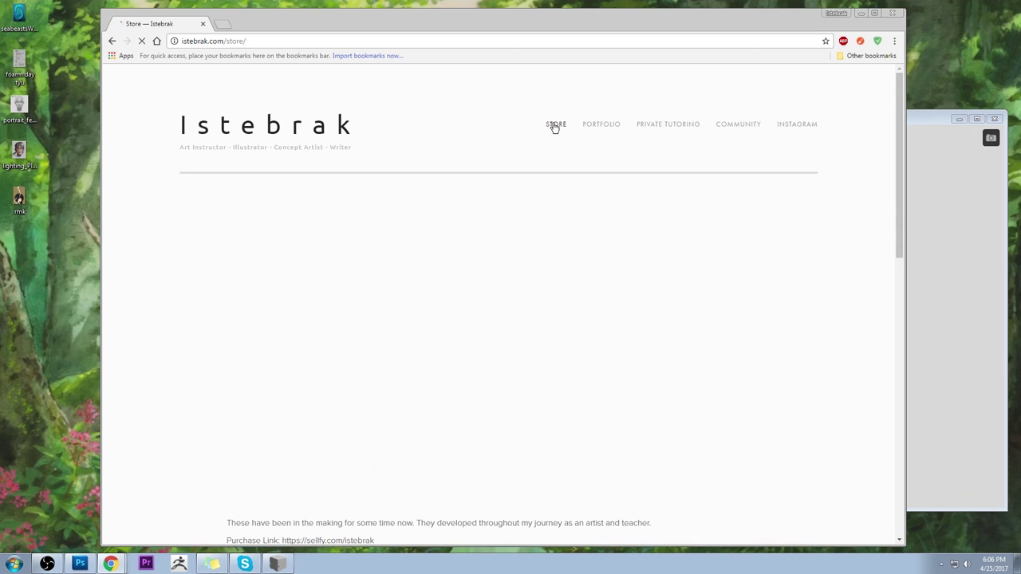
pyautogui.scroll(-10, 430, 371)
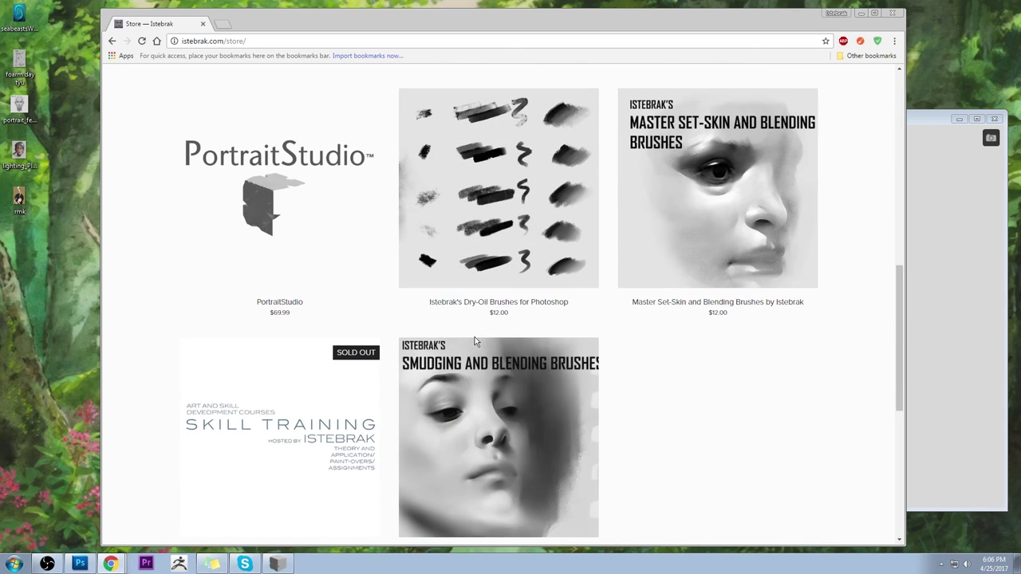
pyautogui.click(860, 14)
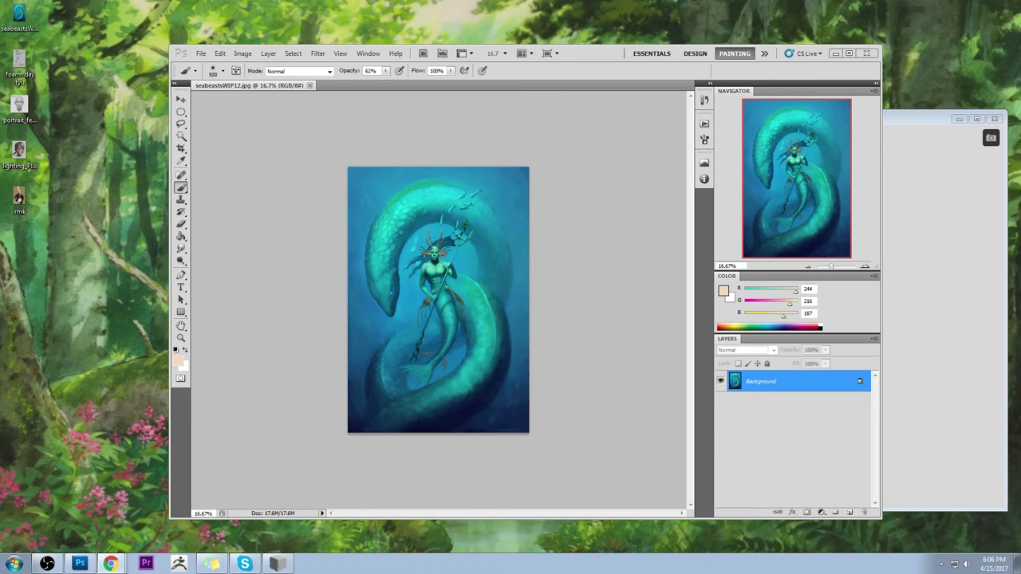
# Step: Maximize the Photoshop window and sample teal tones from the merman's tail
pyautogui.click(850, 55)
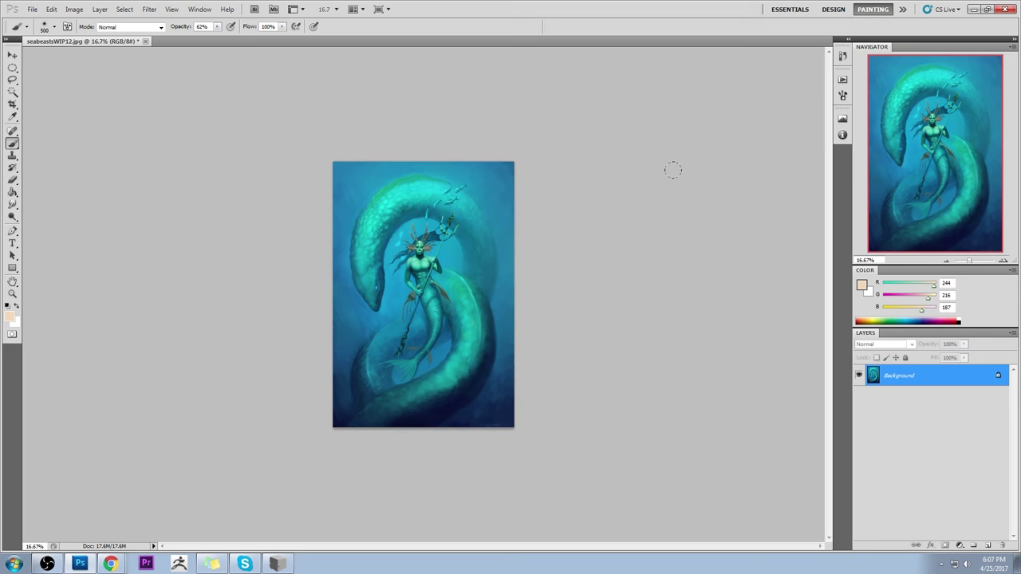
pyautogui.hotkey('ctrl', '+')
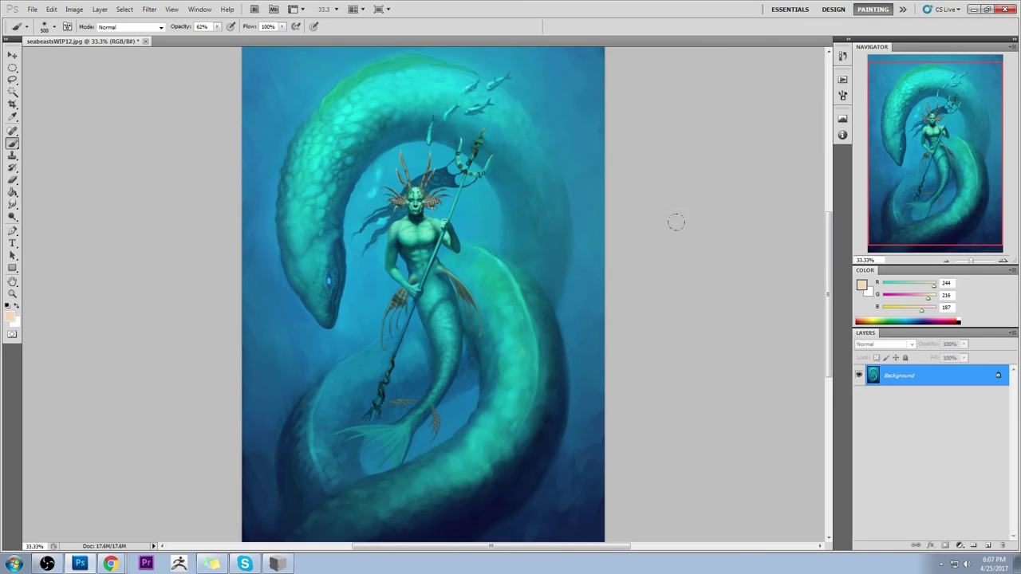
pyautogui.hotkey('ctrl', '-')
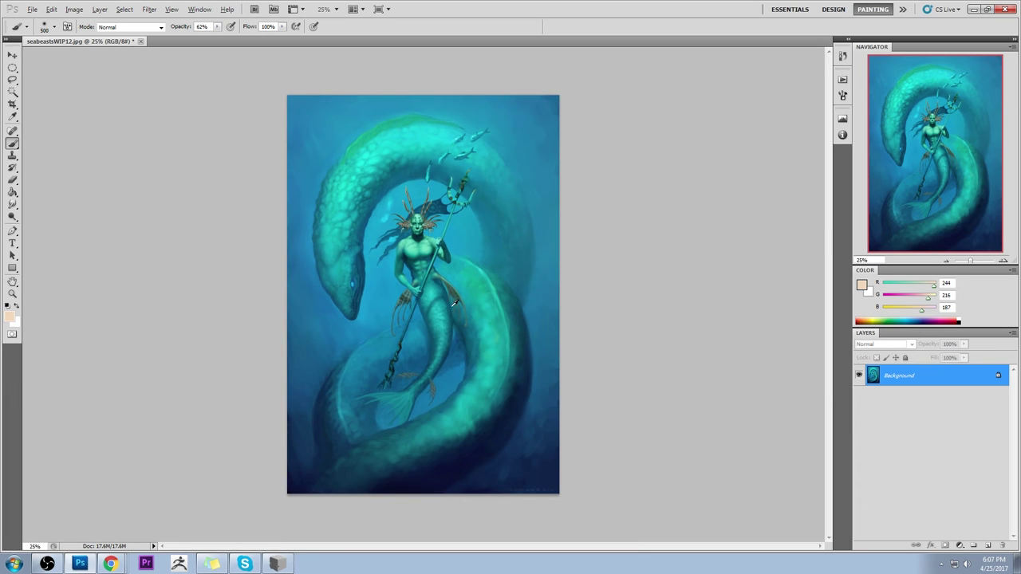
pyautogui.moveTo(445, 295); pyautogui.dragTo(540, 380)
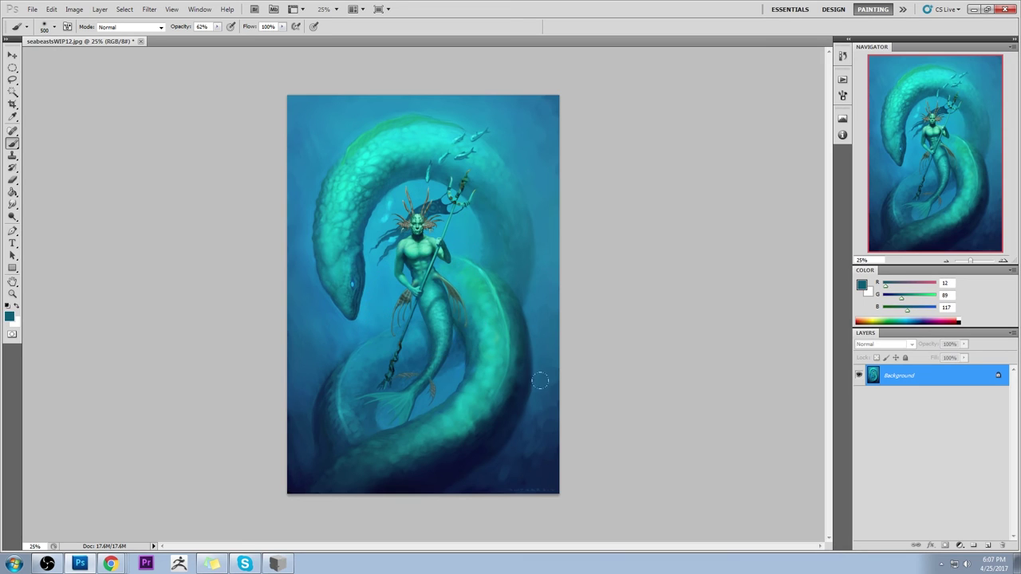
pyautogui.moveTo(433, 279); pyautogui.dragTo(438, 302)
# Step: Choose an 80 px soft brush at 100% opacity and sample the water blues beside the tail
pyautogui.rightClick(452, 249)
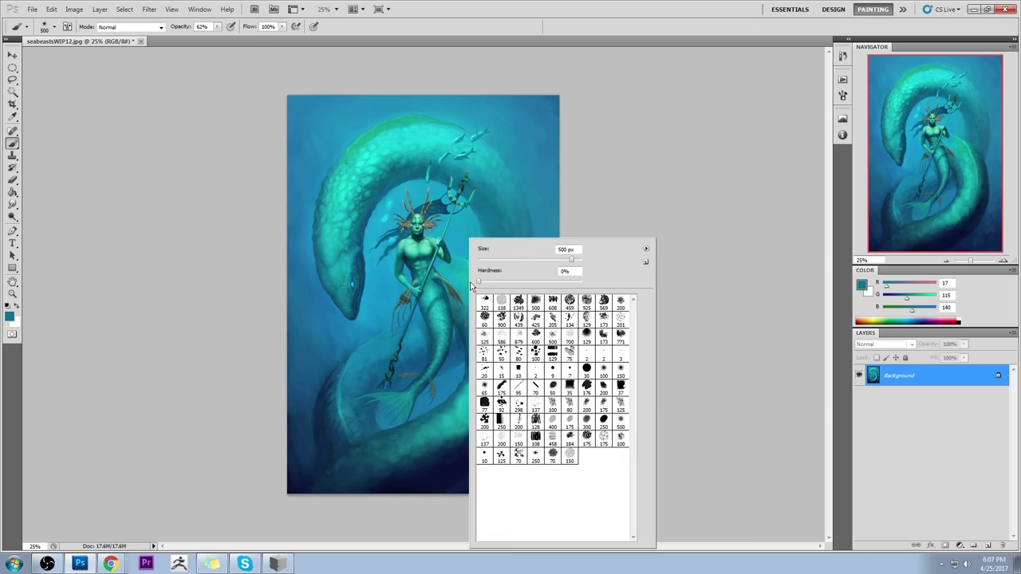
pyautogui.doubleClick(570, 405)
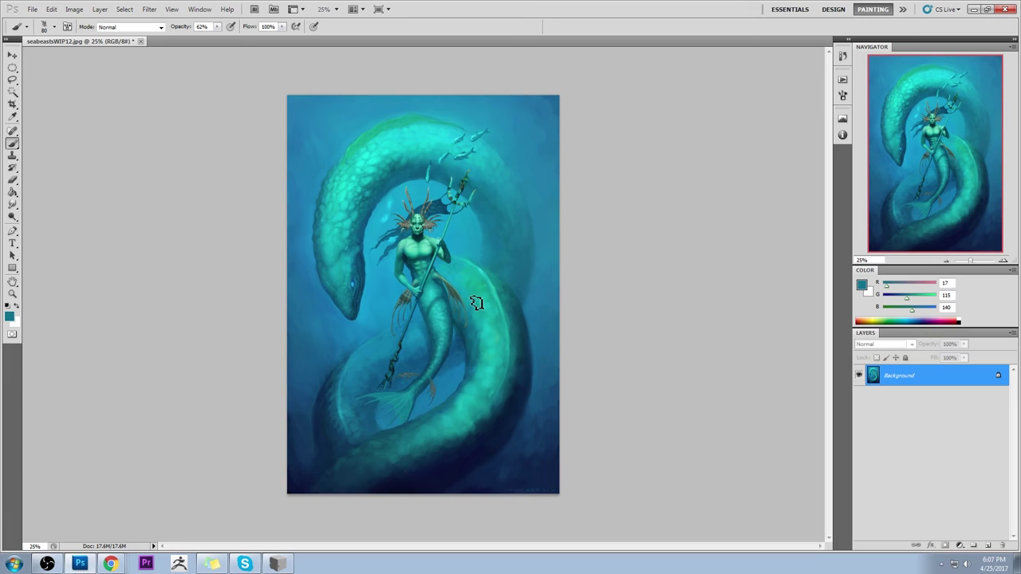
pyautogui.press('0')
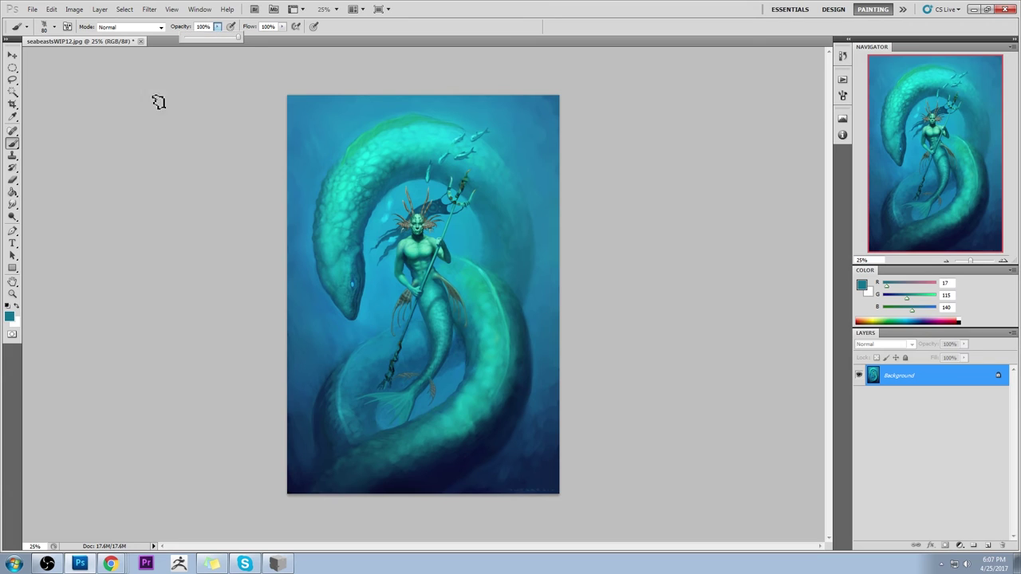
pyautogui.keyDown('alt'); pyautogui.click(453, 385); pyautogui.keyUp('alt')
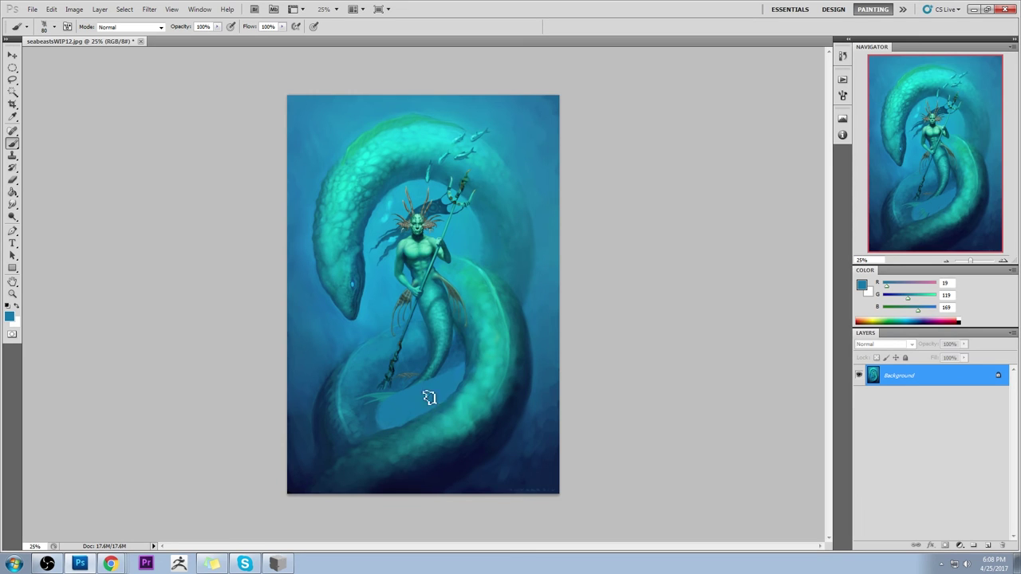
pyautogui.keyDown('alt'); pyautogui.click(370, 392); pyautogui.keyUp('alt')
pyautogui.keyDown('alt'); pyautogui.click(394, 390); pyautogui.keyUp('alt')
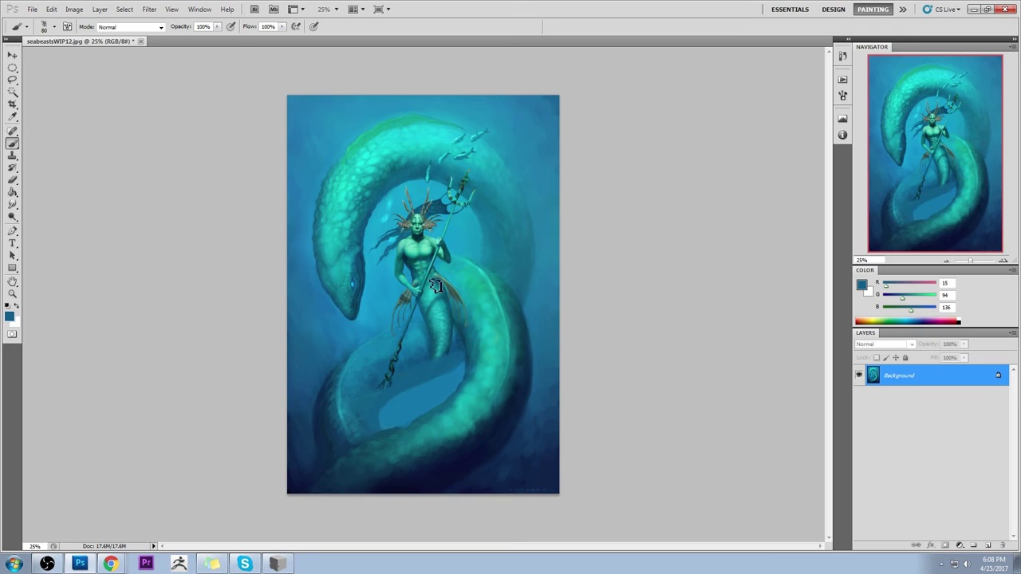
# Step: Start a Lasso outline of the new tail's upper part below the hips
pyautogui.press('l')
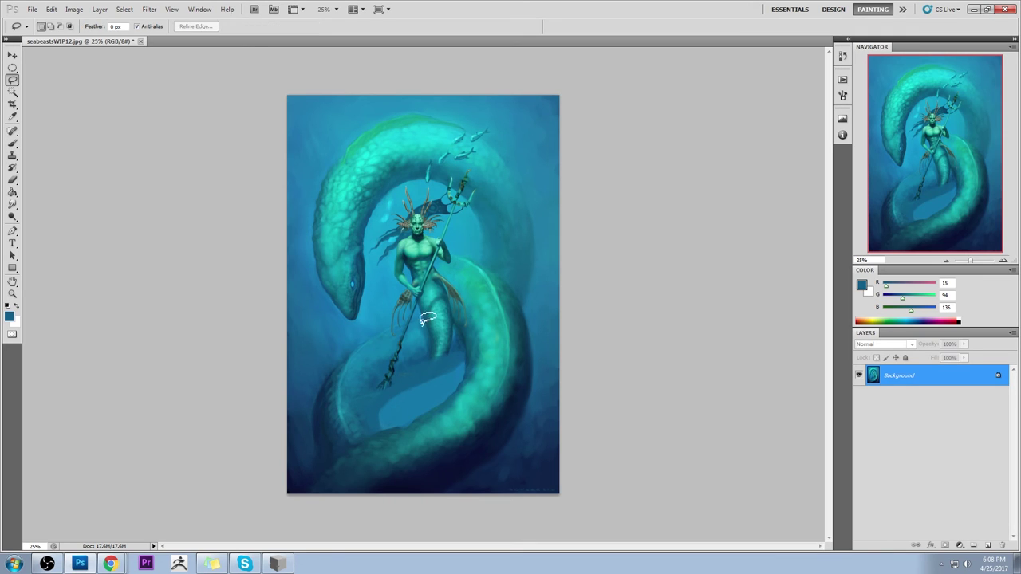
pyautogui.moveTo(420, 314)
pyautogui.mouseDown()
pyautogui.moveTo(407, 396)
pyautogui.moveTo(420, 407)
pyautogui.moveTo(423, 365)
pyautogui.mouseUp()
pyautogui.click(424, 315)
pyautogui.moveTo(430, 296); pyautogui.dragTo(436, 289)
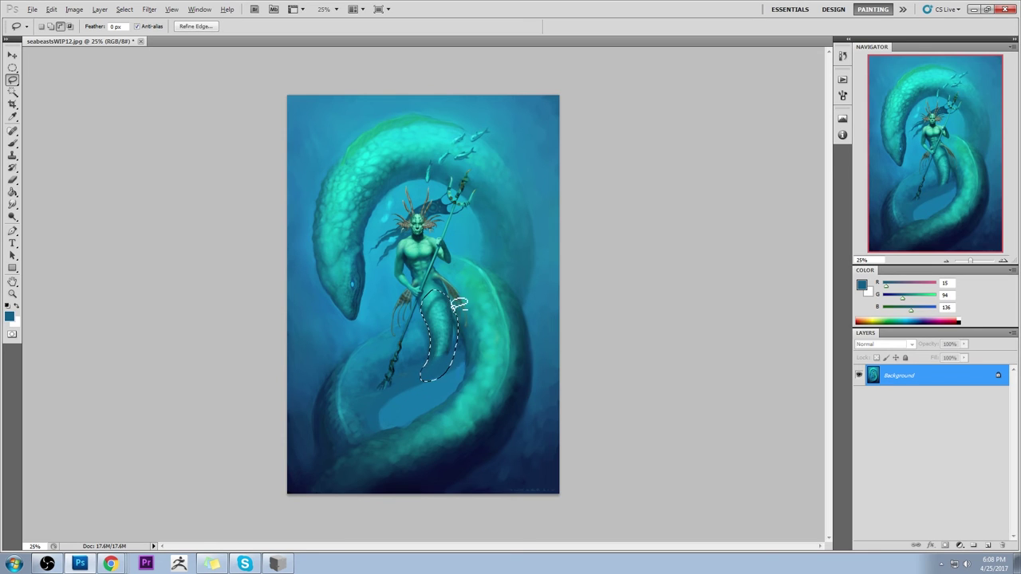
pyautogui.press('shift')
# Step: Add the lower curve, loop and end of the tail to the selection and widen its right edge
pyautogui.moveTo(458, 339)
pyautogui.mouseDown()
pyautogui.moveTo(472, 345)
pyautogui.moveTo(459, 351)
pyautogui.mouseUp()
pyautogui.moveTo(506, 306); pyautogui.dragTo(494, 319)
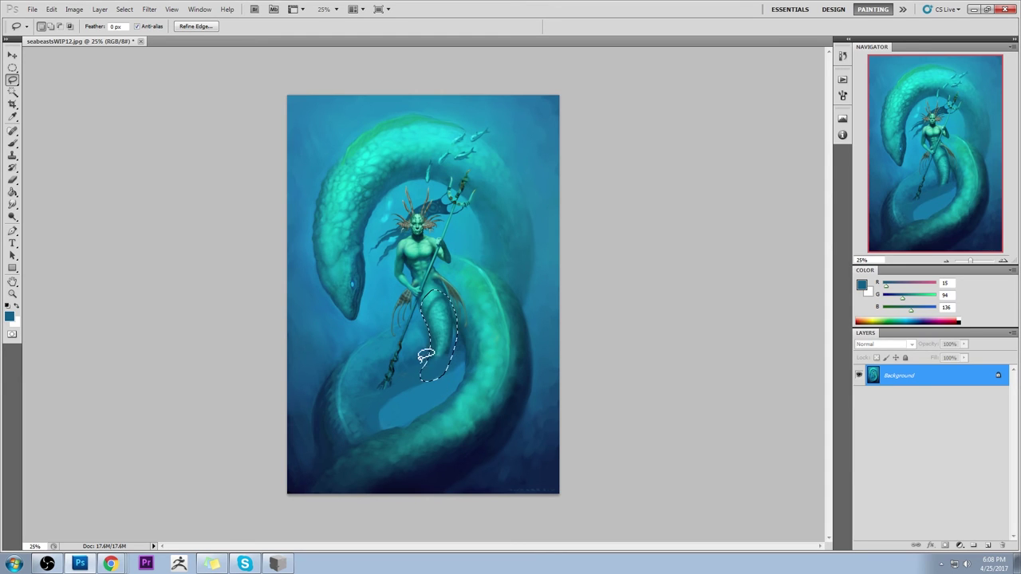
pyautogui.moveTo(429, 361); pyautogui.dragTo(436, 369)
pyautogui.moveTo(439, 373); pyautogui.dragTo(441, 374)
pyautogui.moveTo(415, 382); pyautogui.dragTo(424, 404)
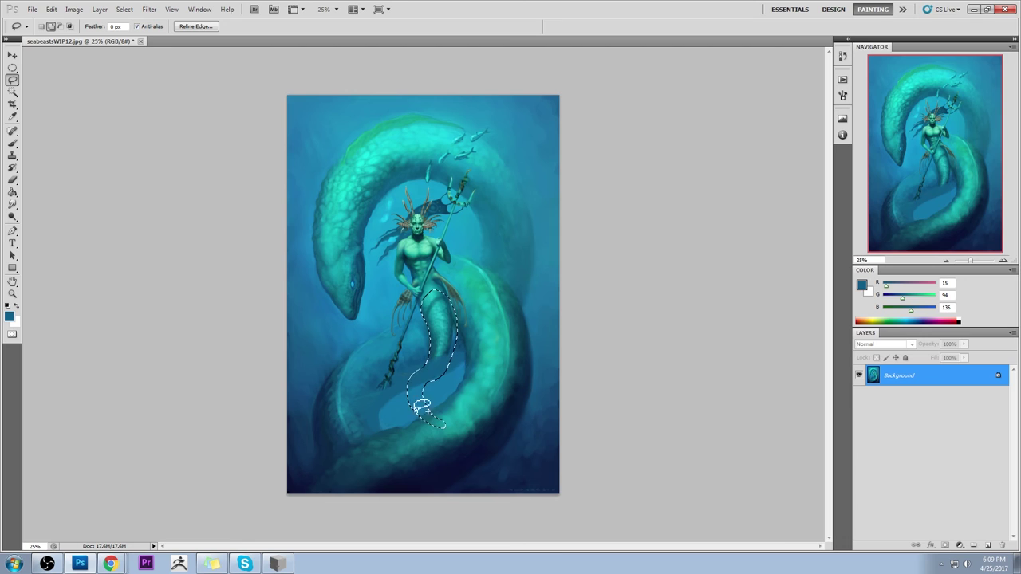
pyautogui.moveTo(418, 398); pyautogui.dragTo(415, 405)
pyautogui.moveTo(431, 412); pyautogui.dragTo(451, 402)
pyautogui.moveTo(455, 361)
pyautogui.mouseDown()
pyautogui.moveTo(451, 374)
pyautogui.moveTo(438, 368)
pyautogui.moveTo(451, 375)
pyautogui.moveTo(454, 297)
pyautogui.mouseUp()
pyautogui.moveTo(440, 367)
pyautogui.mouseDown()
pyautogui.moveTo(451, 361)
pyautogui.moveTo(456, 297)
pyautogui.mouseUp()
pyautogui.moveTo(461, 320); pyautogui.dragTo(458, 271)
# Step: Add a new layer and paint dark teal into the tail selection with a 125 px brush
pyautogui.click(987, 545)
pyautogui.press('b')
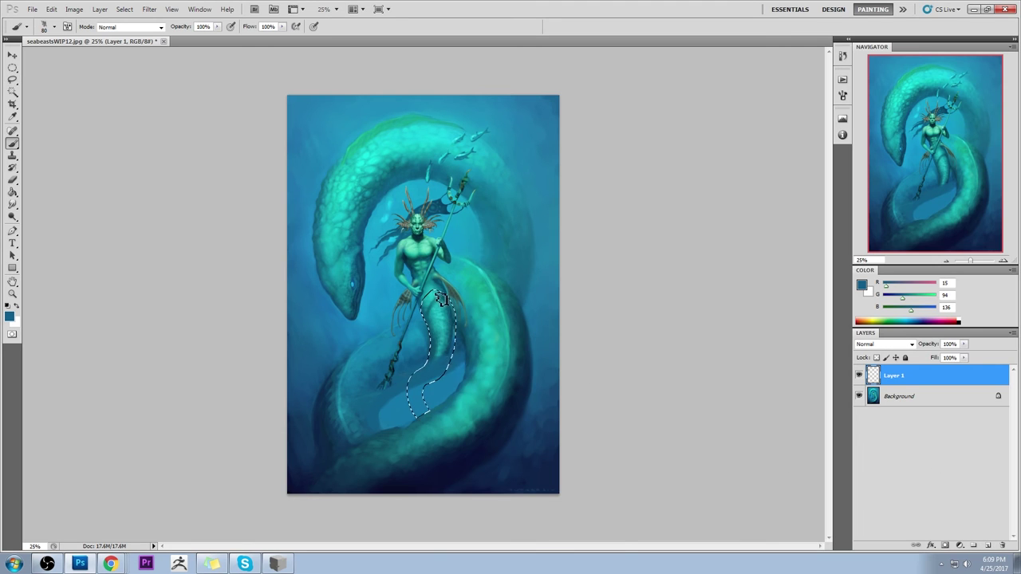
pyautogui.rightClick(441, 297)
pyautogui.click(577, 373)
pyautogui.click(665, 355)
pyautogui.hotkey('ctrl', 'h')
pyautogui.keyDown('alt'); pyautogui.click(435, 344); pyautogui.keyUp('alt')
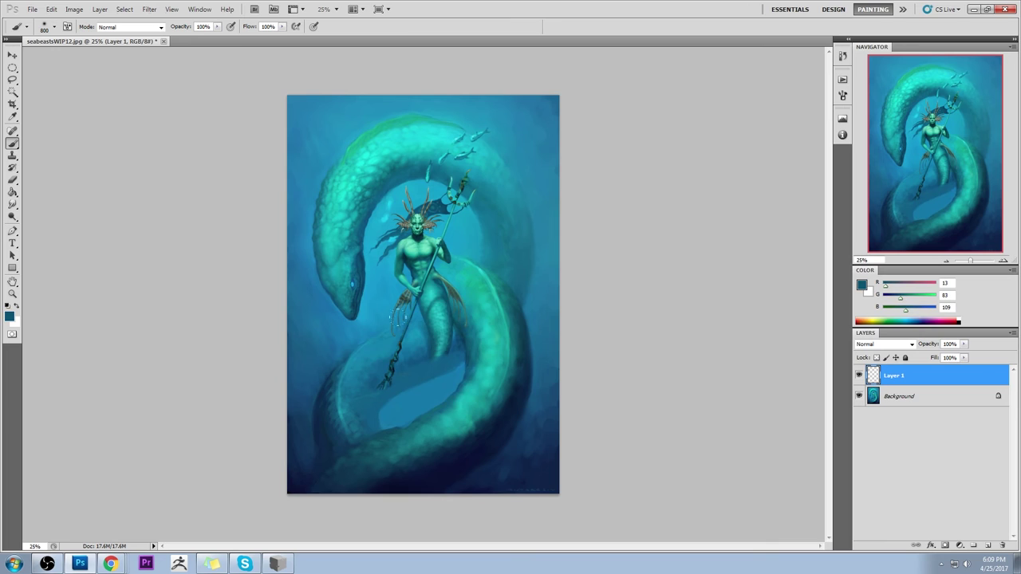
pyautogui.moveTo(423, 385); pyautogui.dragTo(411, 416)
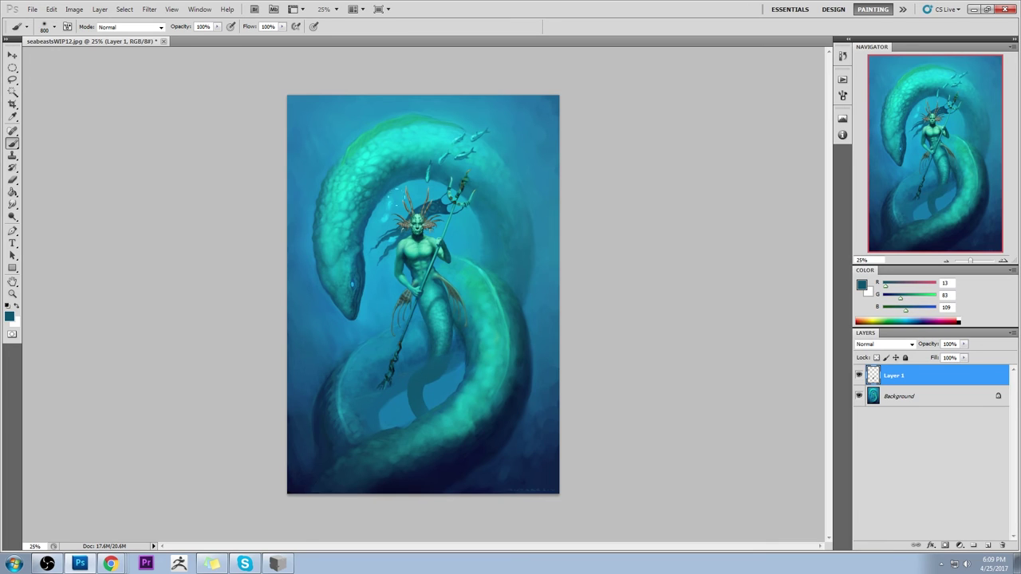
# Step: Paint lighter teal scale texture on the tail with a 400 px brush at 44% opacity
pyautogui.keyDown('alt'); pyautogui.click(451, 315); pyautogui.keyUp('alt')
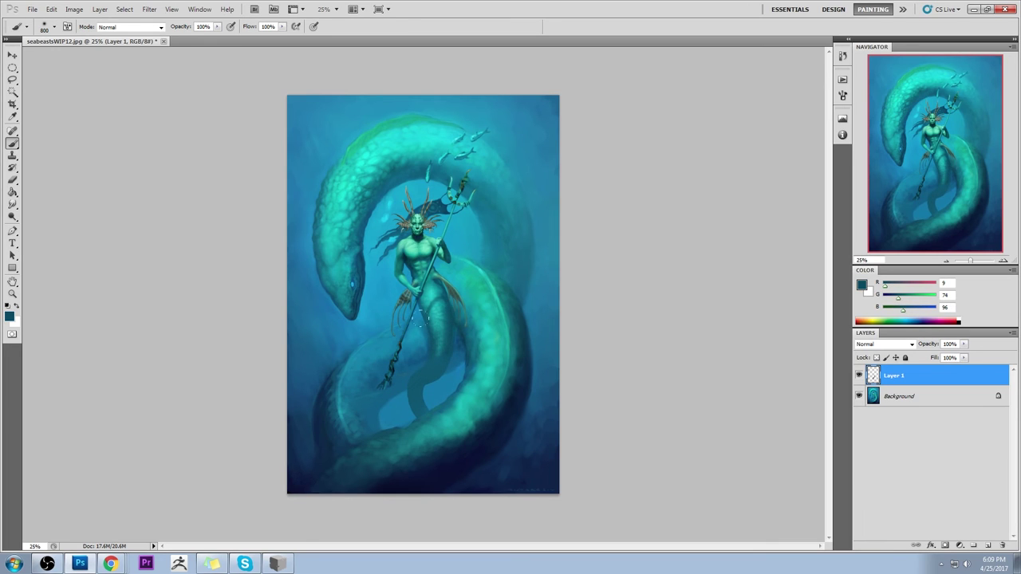
pyautogui.keyDown('alt'); pyautogui.click(437, 306); pyautogui.keyUp('alt')
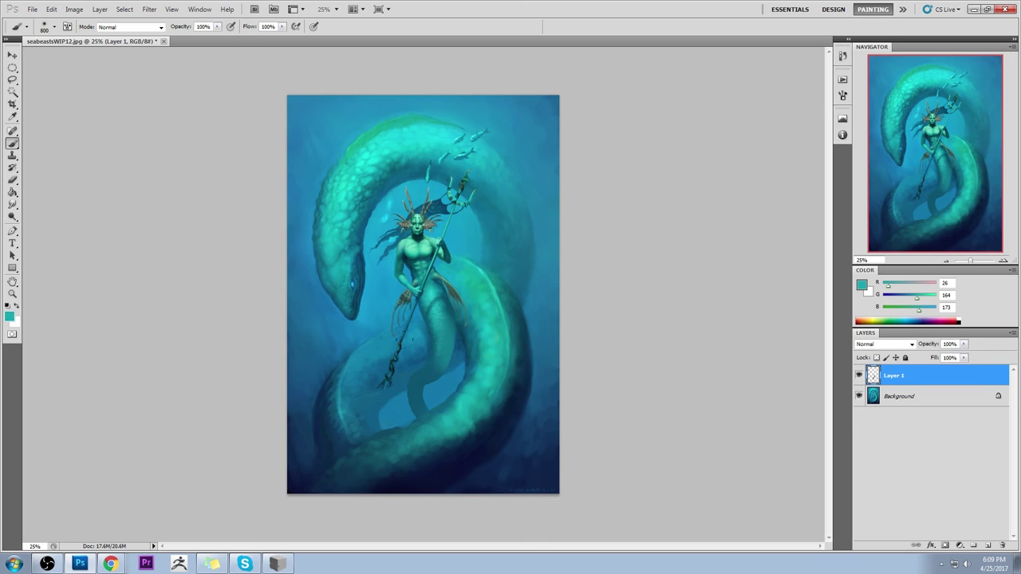
pyautogui.press('[')
pyautogui.press('[')
pyautogui.press('[')
pyautogui.press('4')
pyautogui.press('4')
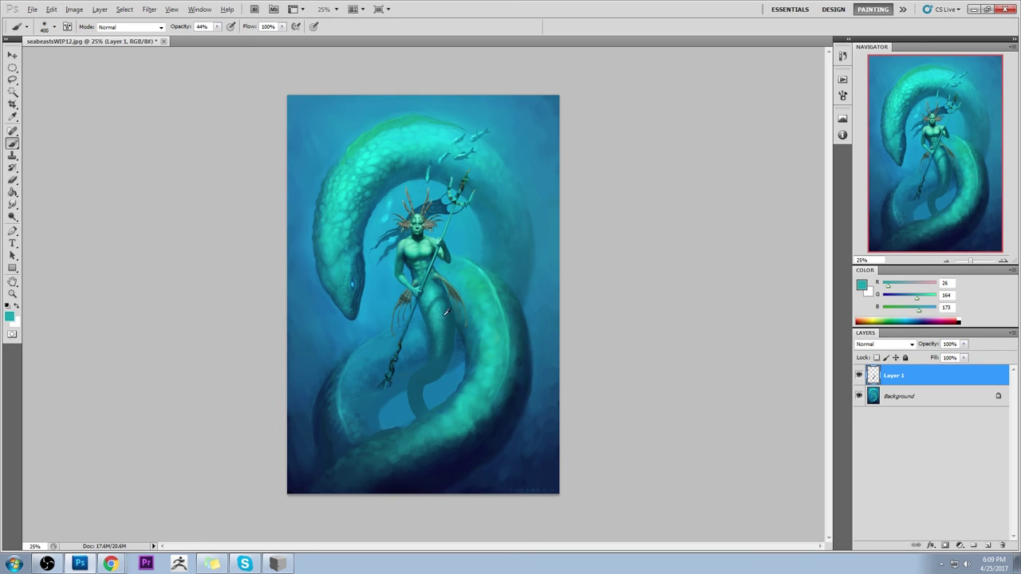
pyautogui.moveTo(446, 313)
pyautogui.mouseDown()
pyautogui.moveTo(435, 303)
pyautogui.moveTo(443, 371)
pyautogui.mouseUp()
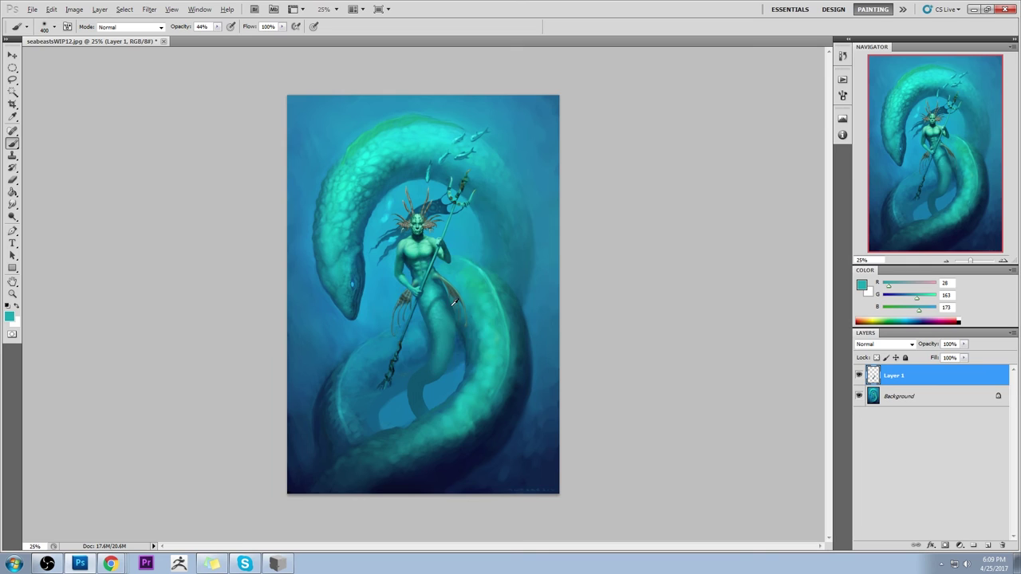
# Step: Darken the tail's shadow side with deep navy sampled from the lower water
pyautogui.keyDown('alt'); pyautogui.click(442, 348); pyautogui.keyUp('alt')
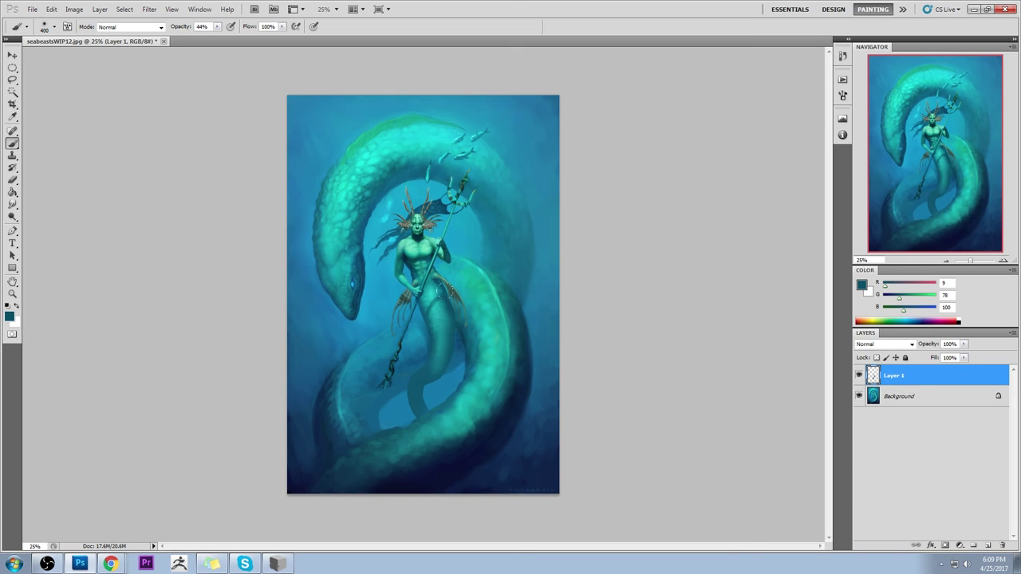
pyautogui.keyDown('alt'); pyautogui.click(321, 411); pyautogui.keyUp('alt')
pyautogui.moveTo(427, 372); pyautogui.dragTo(411, 321)
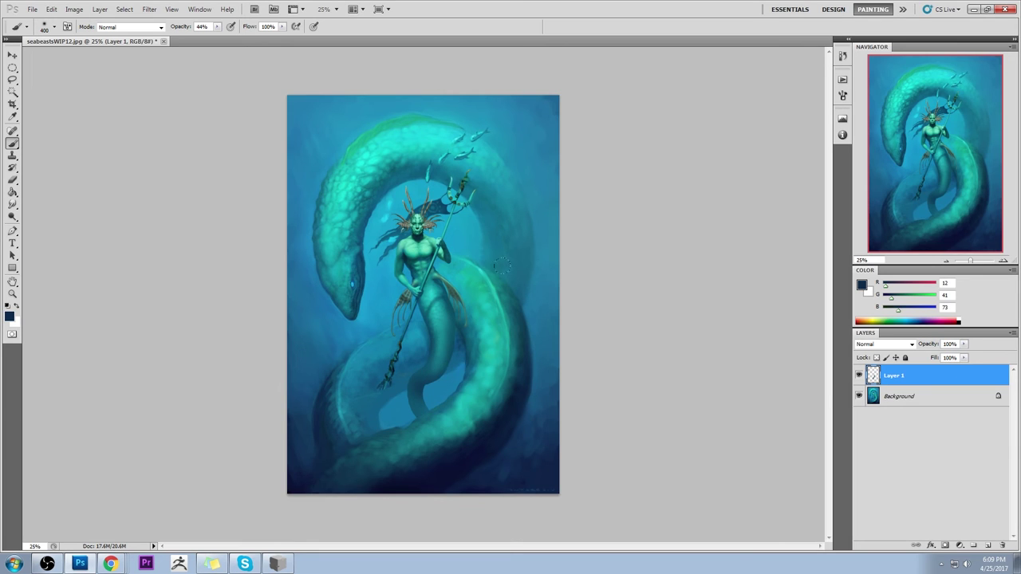
pyautogui.keyDown('alt'); pyautogui.click(427, 368); pyautogui.keyUp('alt')
pyautogui.hotkey('ctrl', '-')
pyautogui.hotkey('ctrl', '-')
pyautogui.hotkey('ctrl', '-')
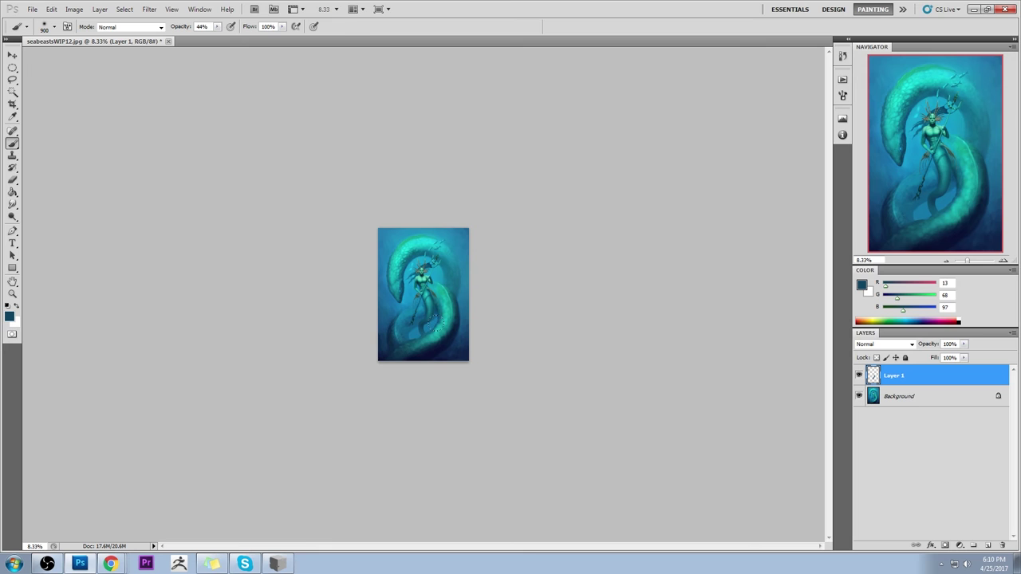
# Step: Zoom in on the merman and tail, then resample teal and shadow blues with a 250 px brush
pyautogui.moveTo(382, 290); pyautogui.dragTo(431, 327)
pyautogui.press('m')
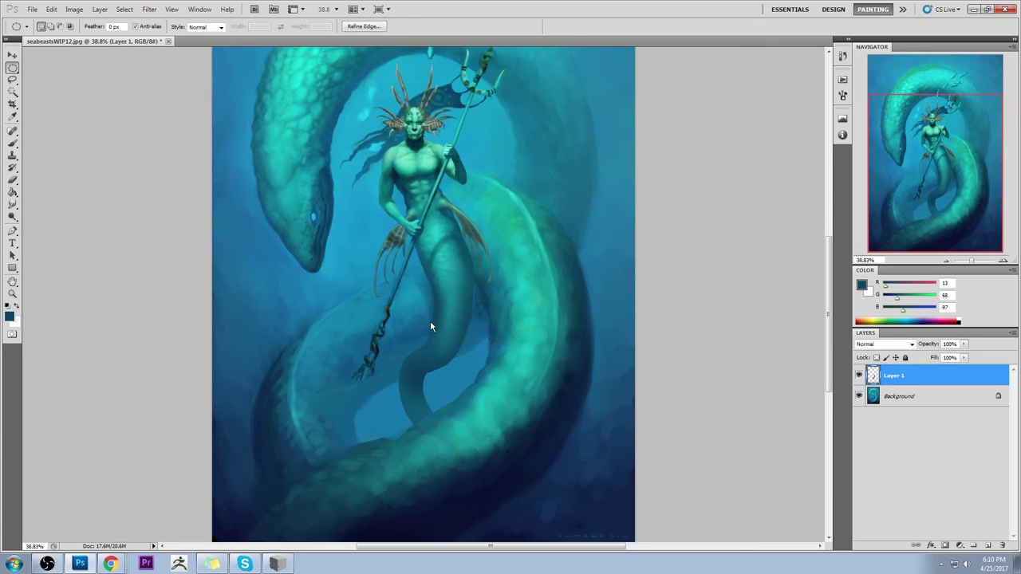
pyautogui.rightClick(430, 326)
pyautogui.press('Escape')
pyautogui.press('b')
pyautogui.keyDown('alt'); pyautogui.click(450, 323); pyautogui.keyUp('alt')
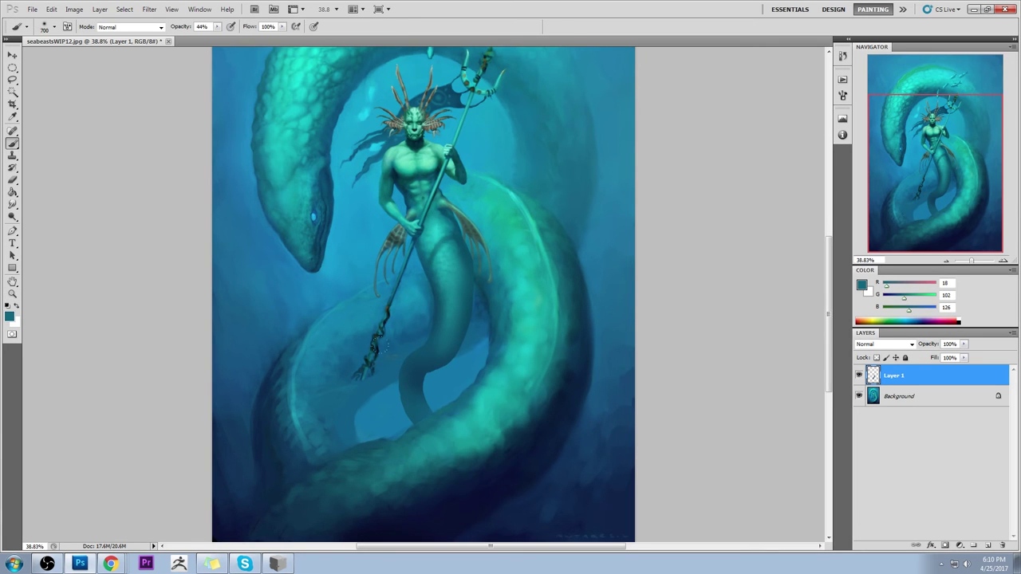
pyautogui.press('[')
pyautogui.keyDown('alt'); pyautogui.click(411, 379); pyautogui.keyUp('alt')
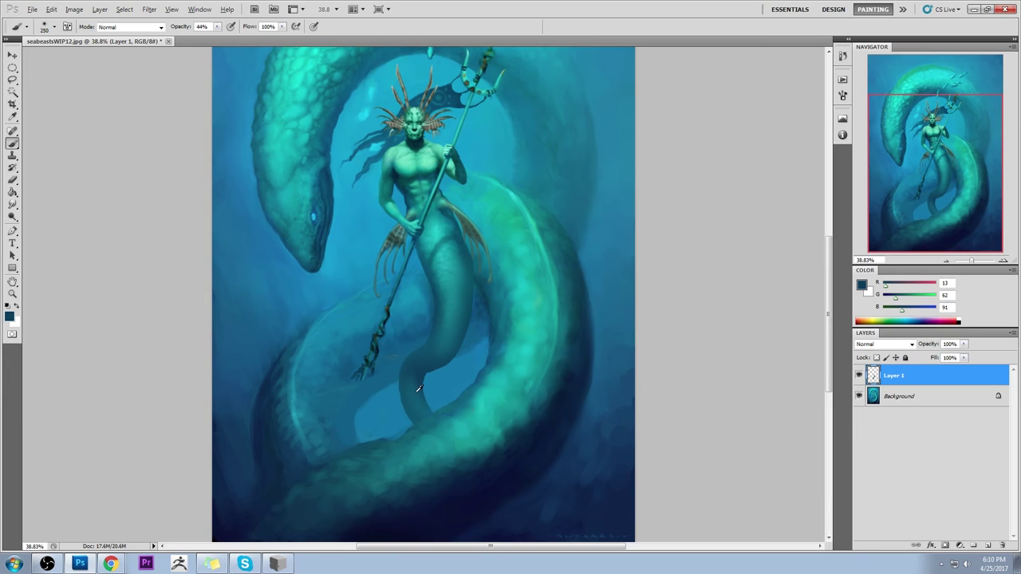
pyautogui.keyDown('alt'); pyautogui.click(421, 380); pyautogui.keyUp('alt')
# Step: Blur the tail edges, then load a lighter water blue at 26% brush opacity
pyautogui.moveTo(12, 204); pyautogui.dragTo(44, 205)
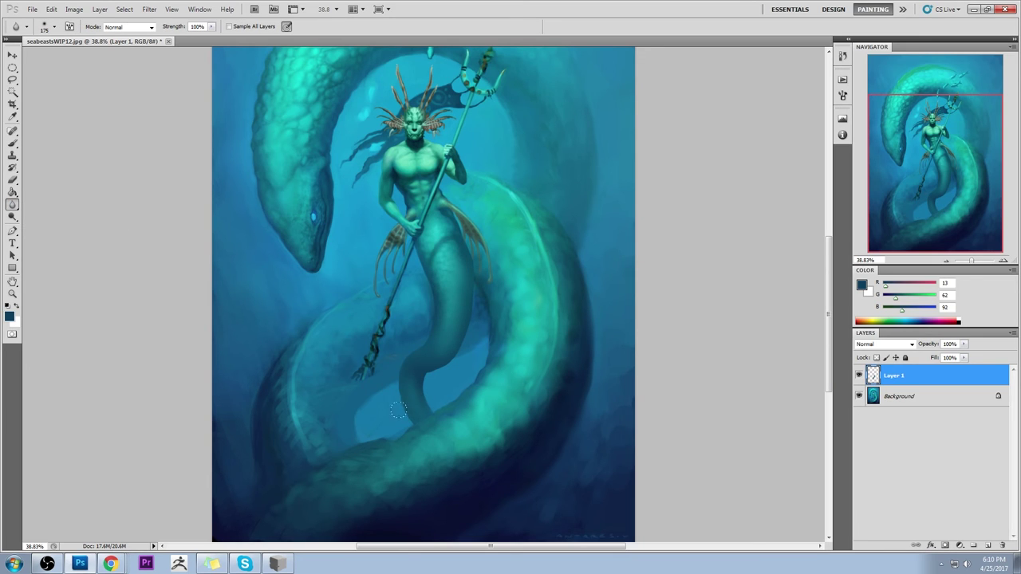
pyautogui.press('b')
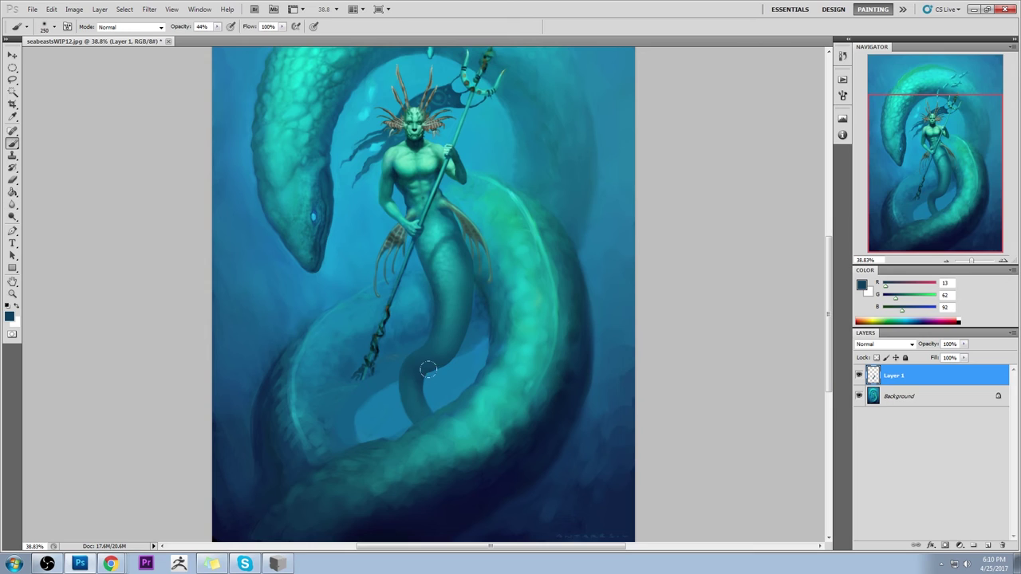
pyautogui.keyDown('alt'); pyautogui.click(425, 364); pyautogui.keyUp('alt')
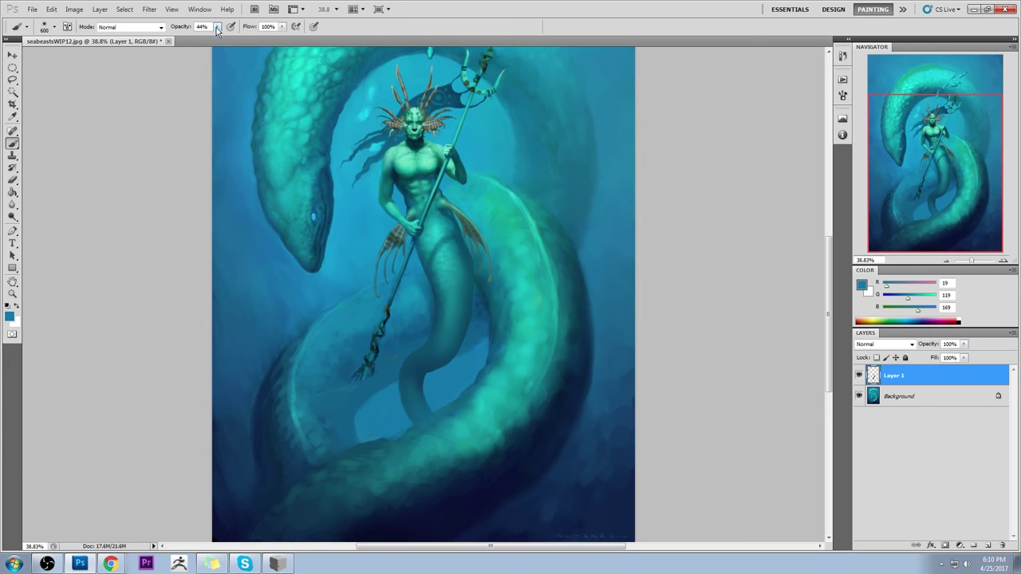
pyautogui.moveTo(217, 26); pyautogui.dragTo(211, 27)
pyautogui.click(390, 364)
# Step: Try merging the tail layer, undo it, and set up a 90 px eraser on Layer 1
pyautogui.rightClick(925, 376)
pyautogui.click(950, 345)
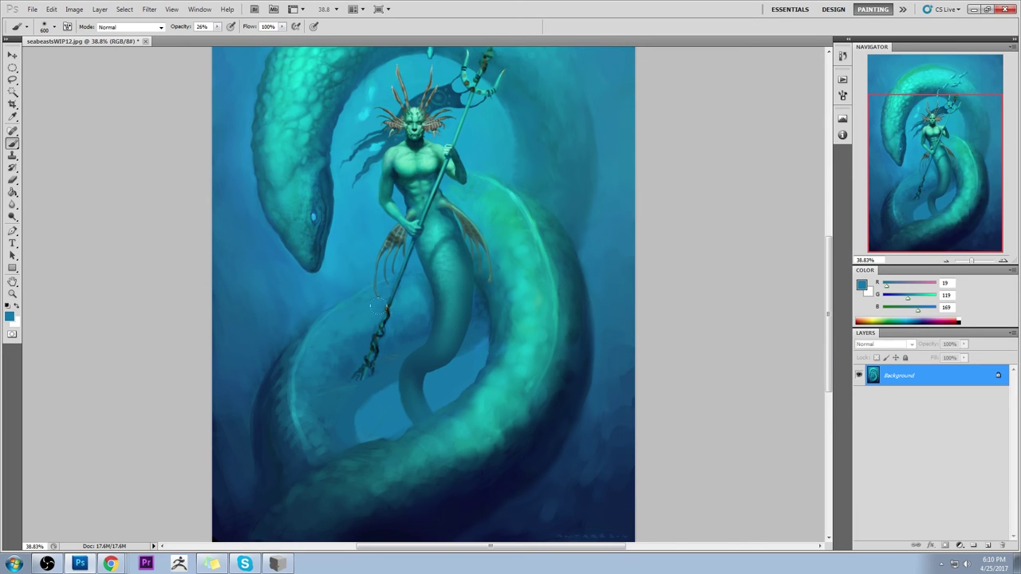
pyautogui.hotkey('ctrl', 'z')
pyautogui.press('e')
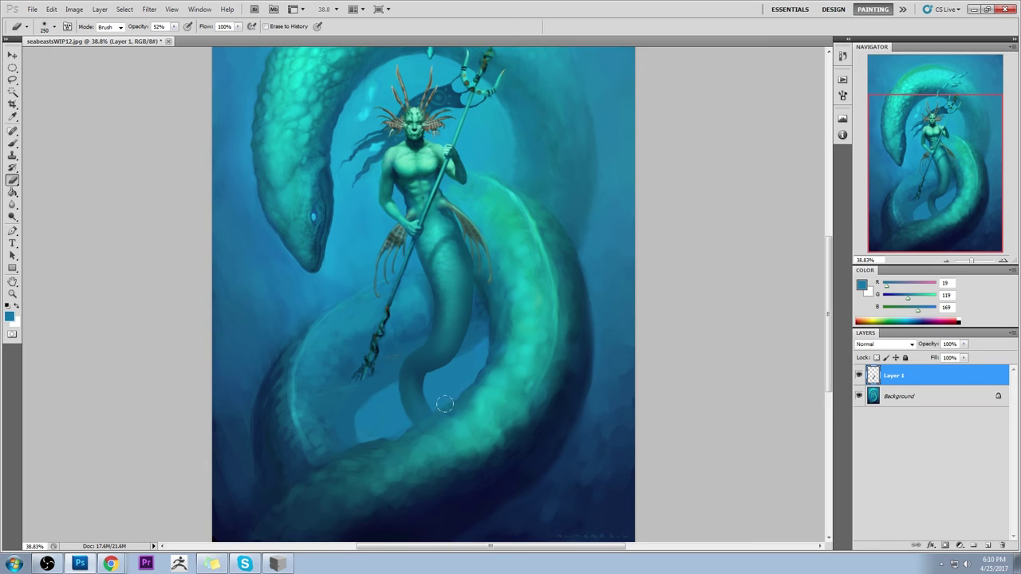
pyautogui.press('[')
pyautogui.rightClick(911, 383)
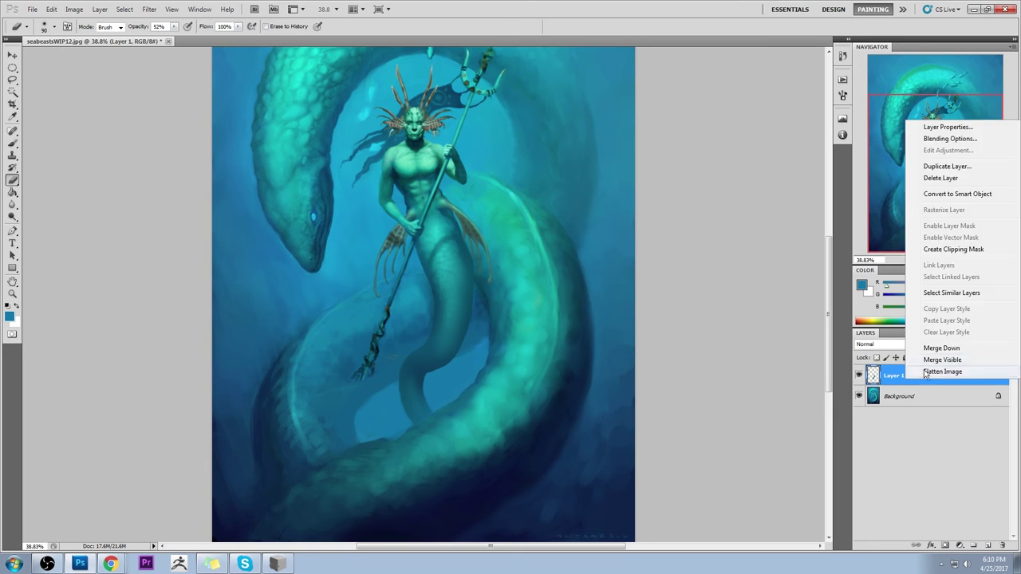
# Step: Merge the tail layer into the Background and zoom in on the tail beside the trident
pyautogui.click(953, 348)
pyautogui.press('z')
pyautogui.moveTo(388, 309); pyautogui.dragTo(453, 371)
pyautogui.press('b')
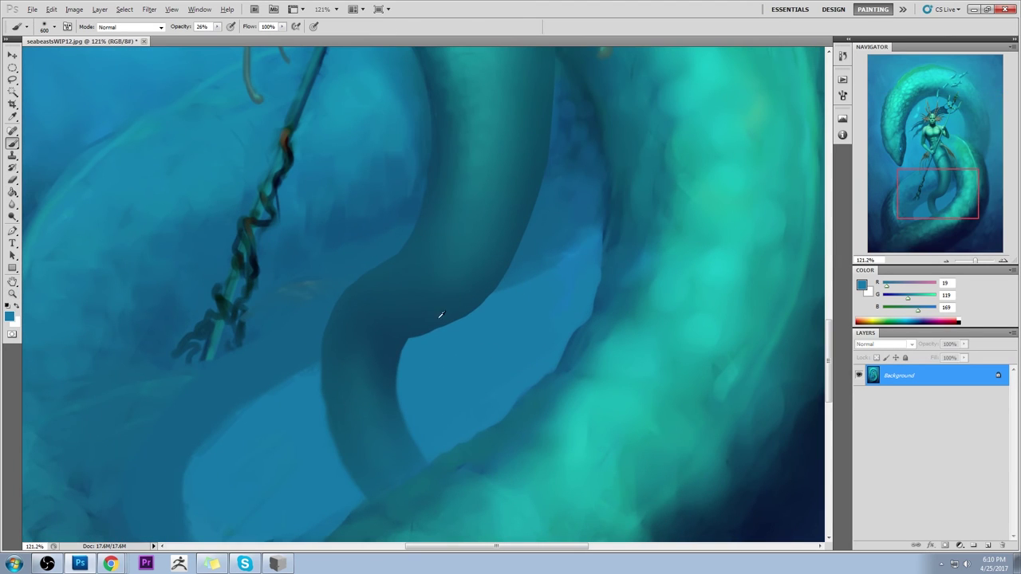
# Step: Load a small 80 px brush at 100% opacity with dark blue (13, 63, 92), then fit the view
pyautogui.keyDown('alt'); pyautogui.click(440, 315); pyautogui.keyUp('alt')
pyautogui.rightClick(440, 315)
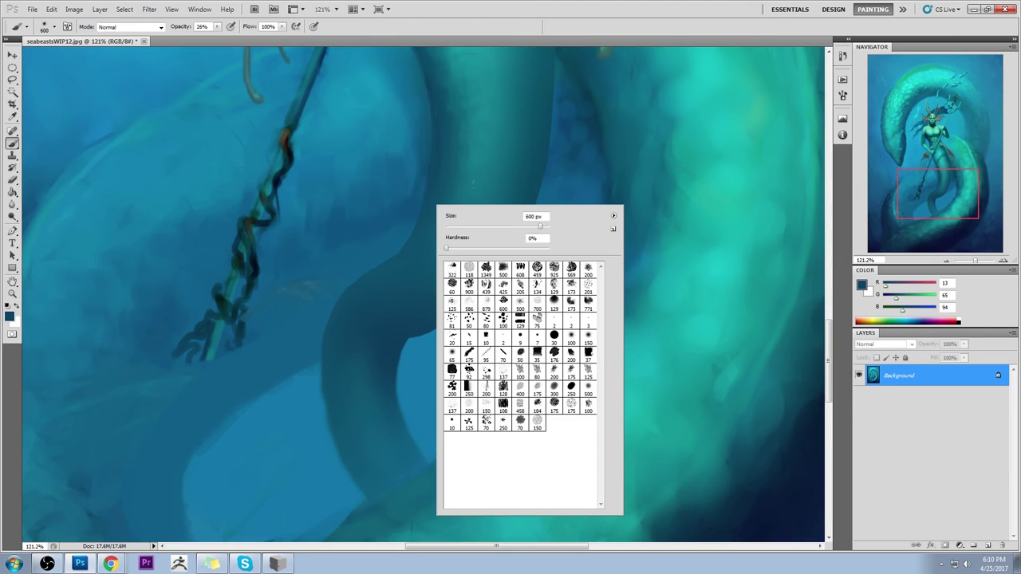
pyautogui.click(535, 371)
pyautogui.press('Return')
pyautogui.click(216, 26)
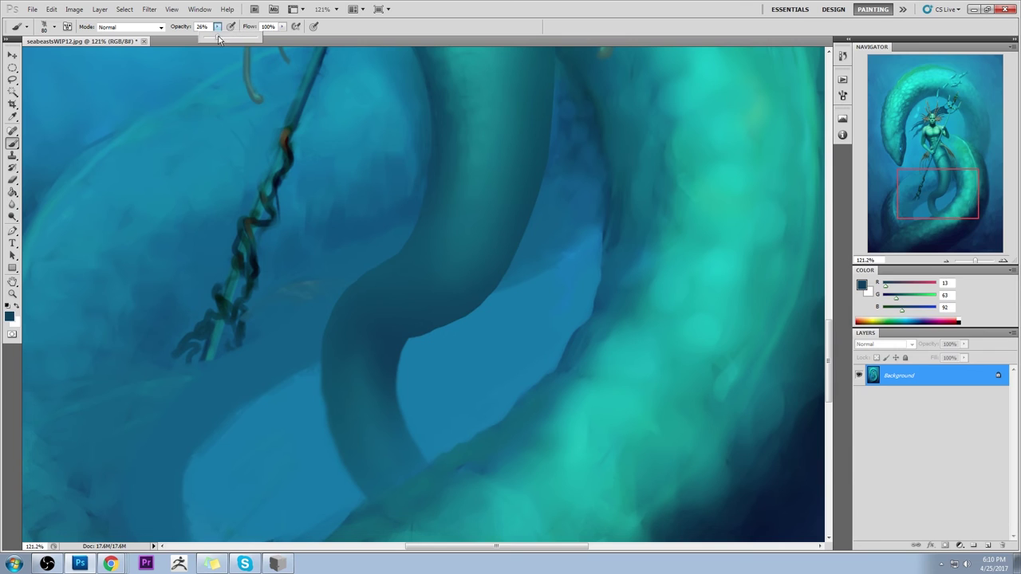
pyautogui.moveTo(216, 38); pyautogui.dragTo(462, 40)
pyautogui.press('[')
pyautogui.press('[')
pyautogui.press('[')
pyautogui.press('[')
pyautogui.press('[')
pyautogui.press('[')
pyautogui.press('[')
pyautogui.press('[')
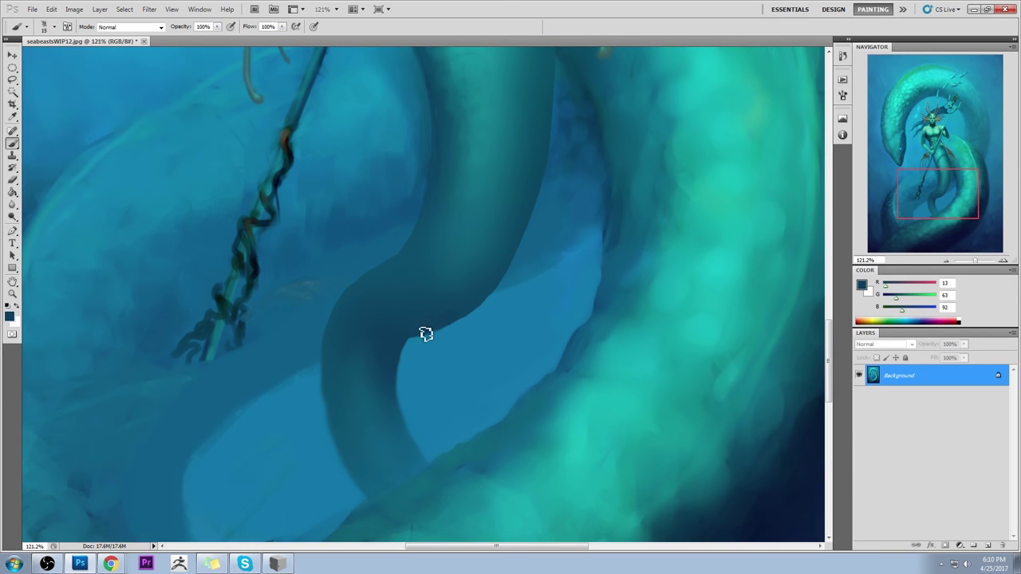
pyautogui.keyDown('alt'); pyautogui.click(487, 315); pyautogui.keyUp('alt')
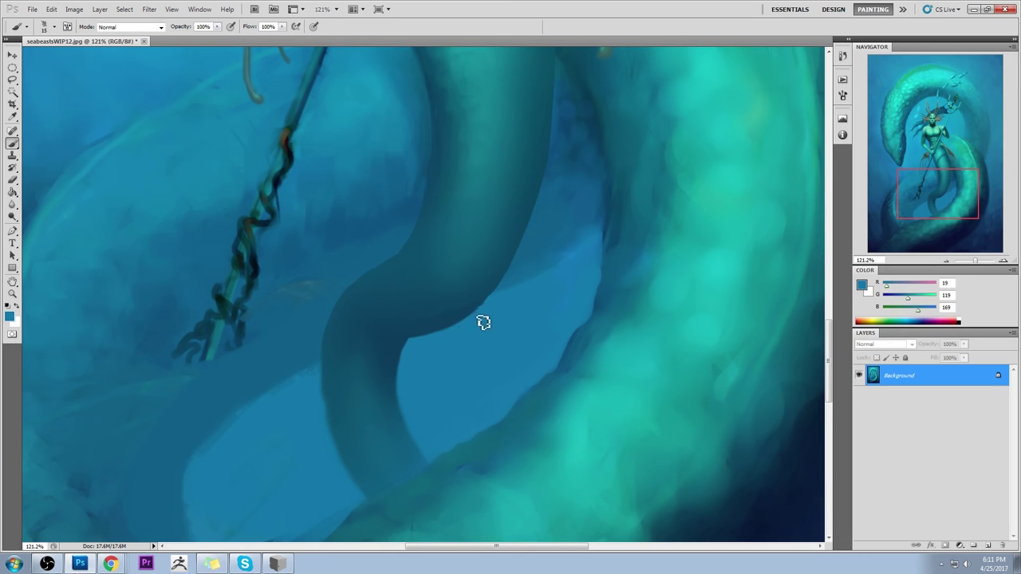
pyautogui.keyDown('alt'); pyautogui.click(422, 329); pyautogui.keyUp('alt')
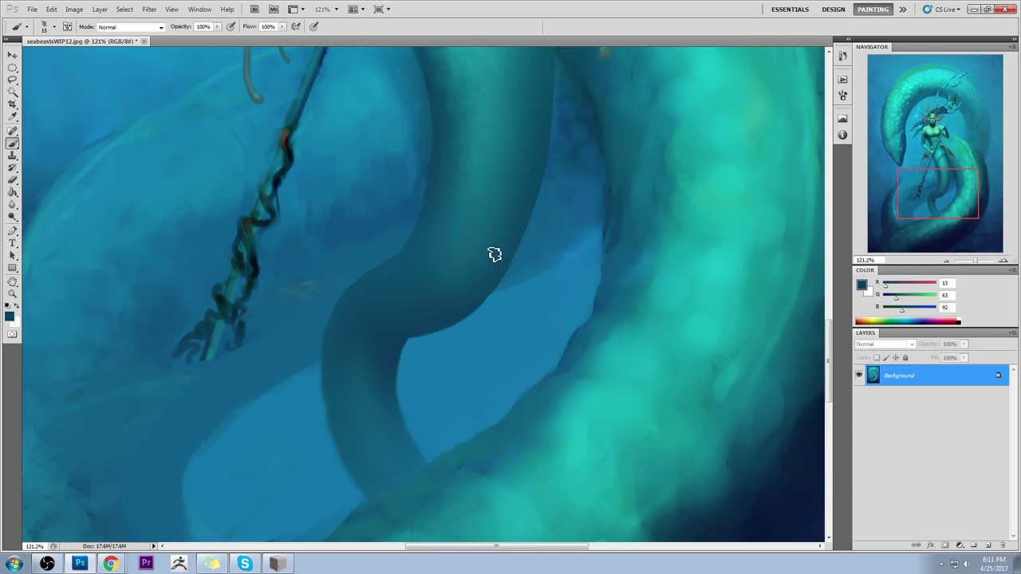
pyautogui.hotkey('ctrl', '0')
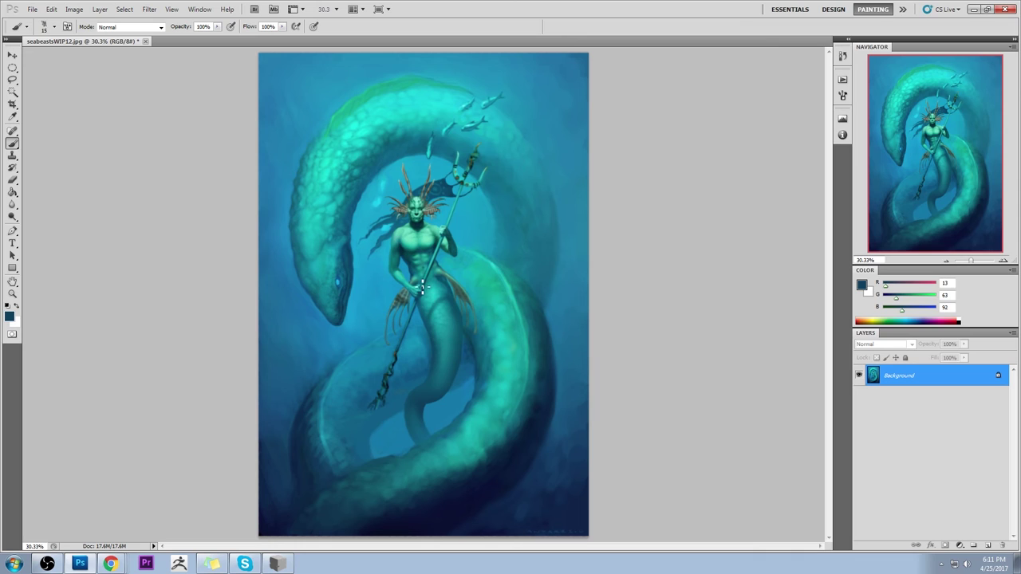
# Step: Sample the merman's tail repeatedly until the foreground is deep teal R9 G79 B101
pyautogui.keyDown('alt'); pyautogui.click(454, 327); pyautogui.keyUp('alt')
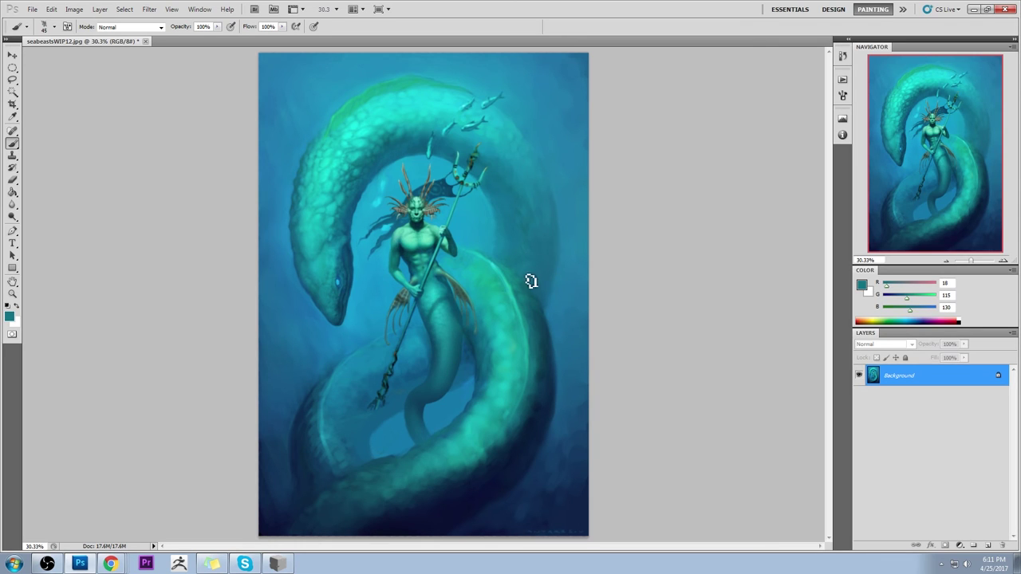
pyautogui.keyDown('alt'); pyautogui.click(452, 330); pyautogui.keyUp('alt')
pyautogui.press('alt')
pyautogui.press('alt')
pyautogui.keyDown('alt'); pyautogui.click(460, 309); pyautogui.keyUp('alt')
pyautogui.keyDown('alt'); pyautogui.click(456, 301); pyautogui.keyUp('alt')
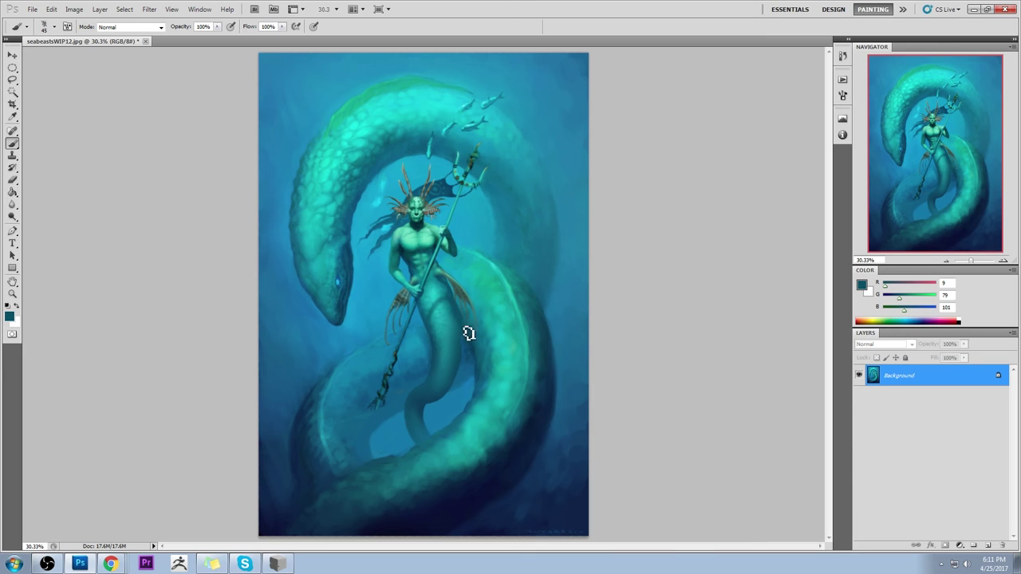
pyautogui.keyDown('alt'); pyautogui.click(460, 310); pyautogui.keyUp('alt')
# Step: Add a Color-mode layer and paint sampled cyan with a 200 px brush at 41% opacity
pyautogui.click(988, 546)
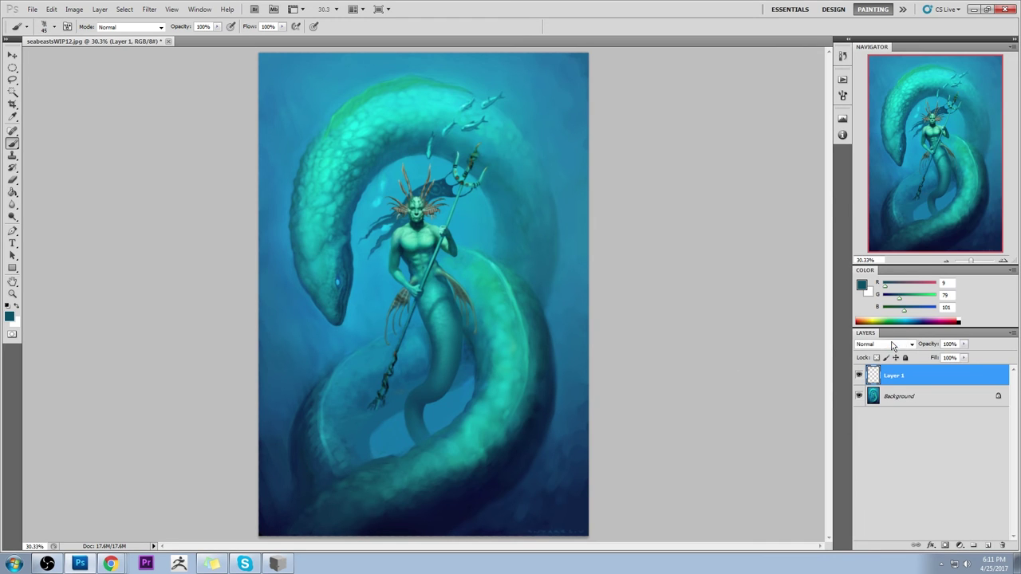
pyautogui.click(891, 344)
pyautogui.click(869, 336)
pyautogui.rightClick(476, 220)
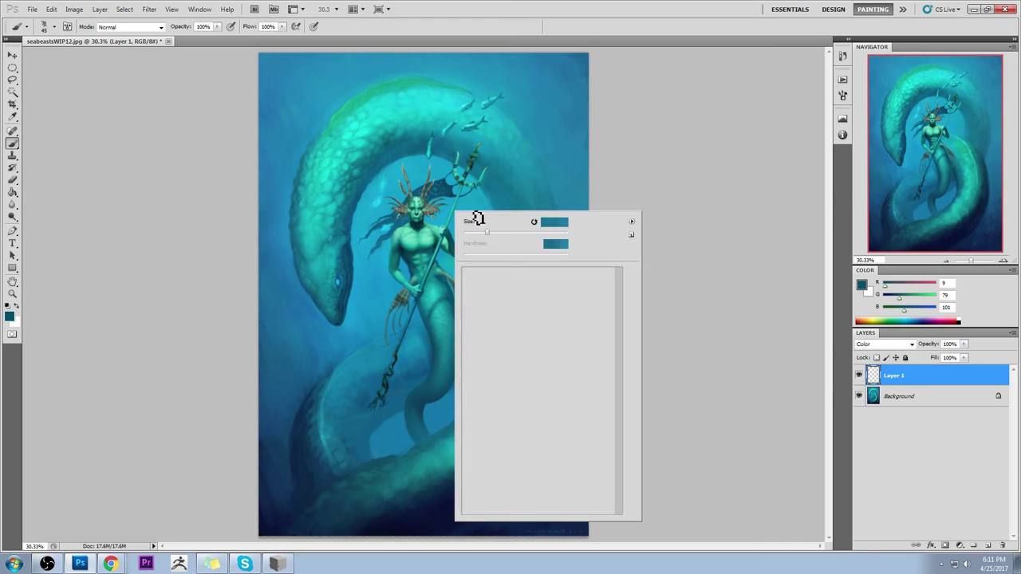
pyautogui.click(590, 351)
pyautogui.click(770, 298)
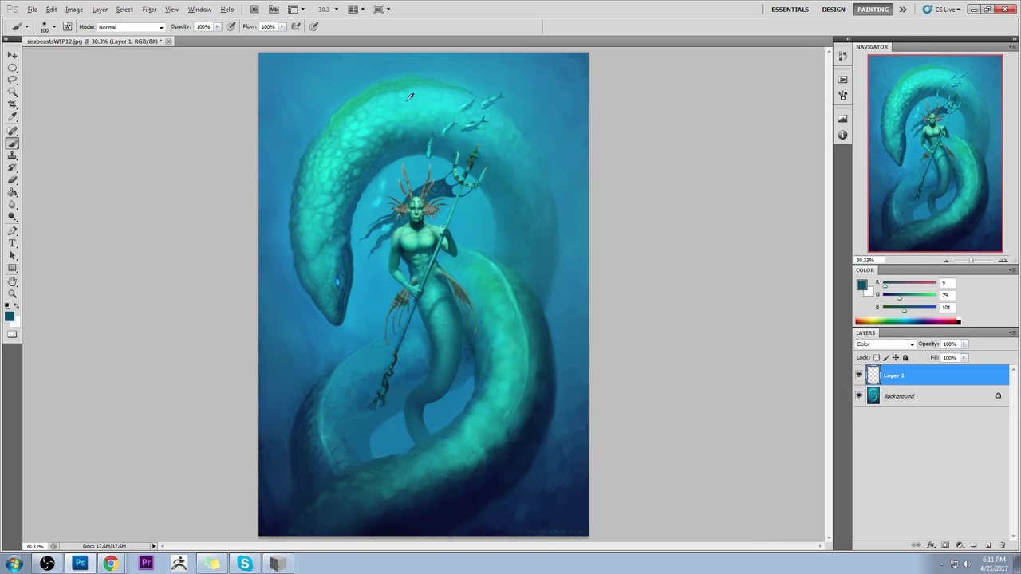
pyautogui.keyDown('alt'); pyautogui.click(404, 101); pyautogui.keyUp('alt')
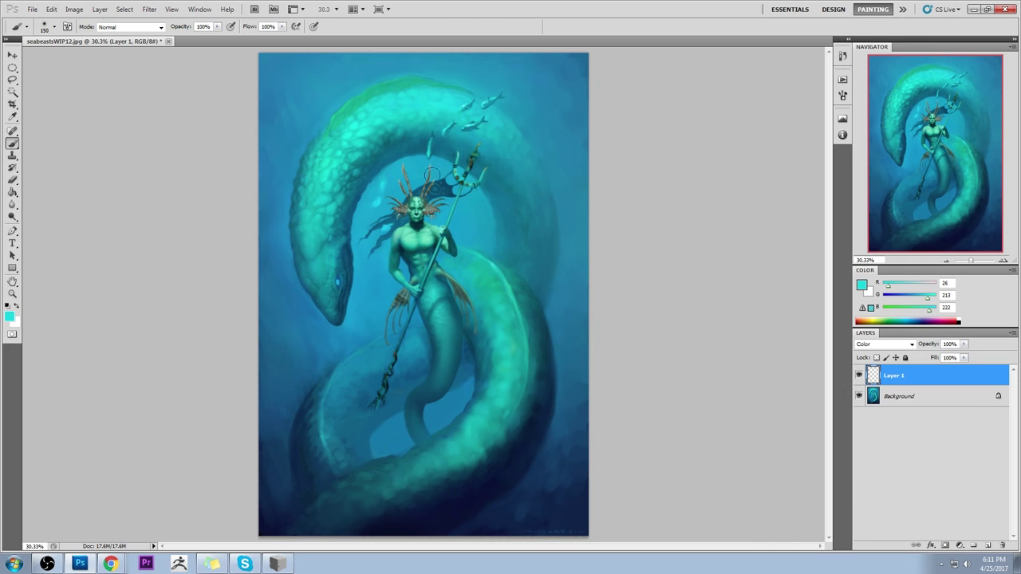
pyautogui.press(']')
pyautogui.press(']')
pyautogui.press(']')
pyautogui.press(']')
pyautogui.press('4')
pyautogui.press('1')
# Step: Merge the layer down, then darken the merman's arm edge with dark blue at 20% opacity
pyautogui.rightClick(906, 388)
pyautogui.click(974, 337)
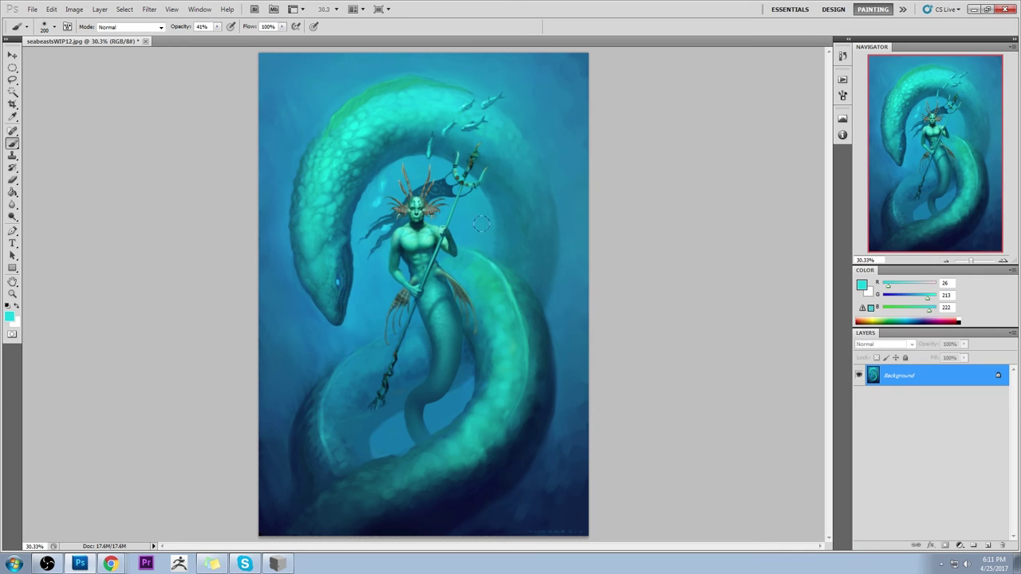
pyautogui.keyDown('alt'); pyautogui.click(389, 209); pyautogui.keyUp('alt')
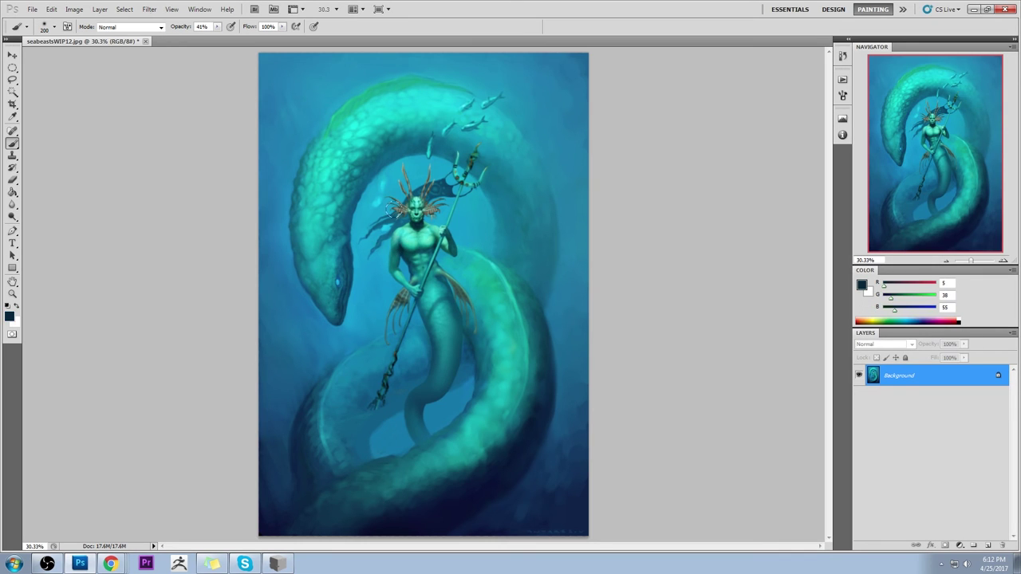
pyautogui.click(216, 26)
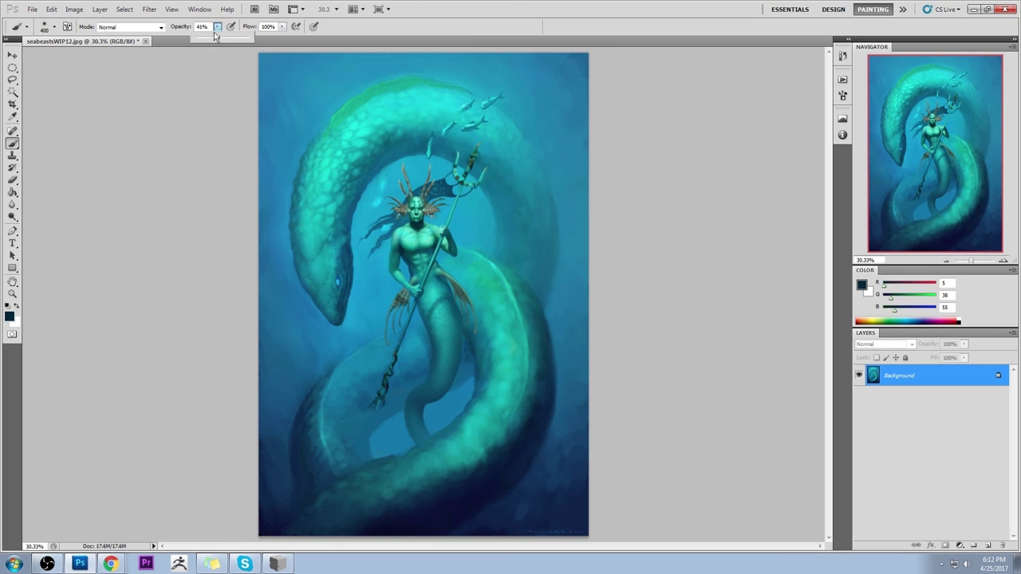
pyautogui.moveTo(217, 40); pyautogui.dragTo(206, 40)
pyautogui.press('[')
pyautogui.press('[')
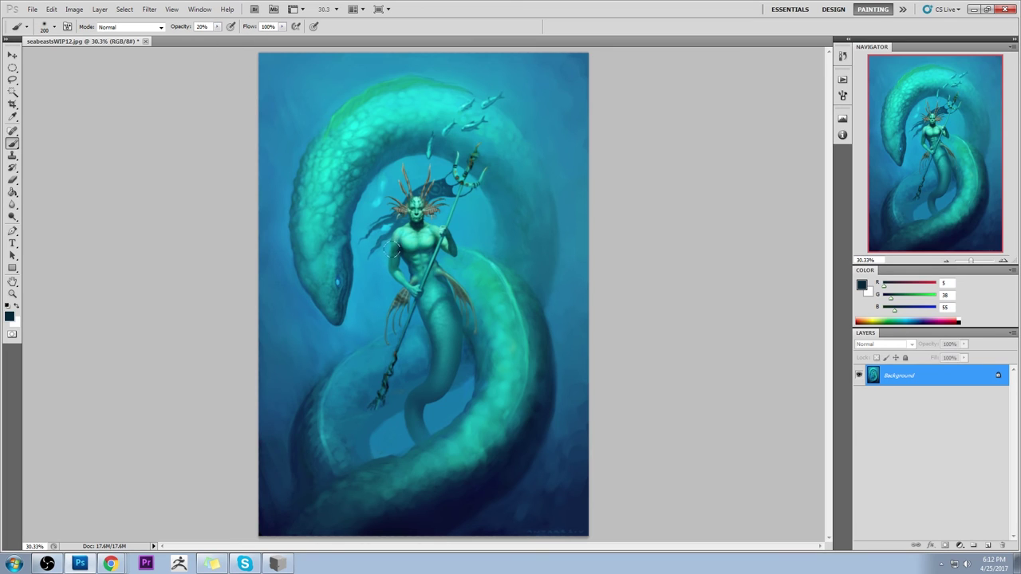
pyautogui.moveTo(445, 239); pyautogui.dragTo(452, 248)
pyautogui.press('[')
pyautogui.press('[')
# Step: Zoom in on the merman's head, sample the dark neck colour and set brush mode to Darken
pyautogui.press(']')
pyautogui.press(']')
pyautogui.press('z')
pyautogui.moveTo(399, 201); pyautogui.dragTo(479, 201)
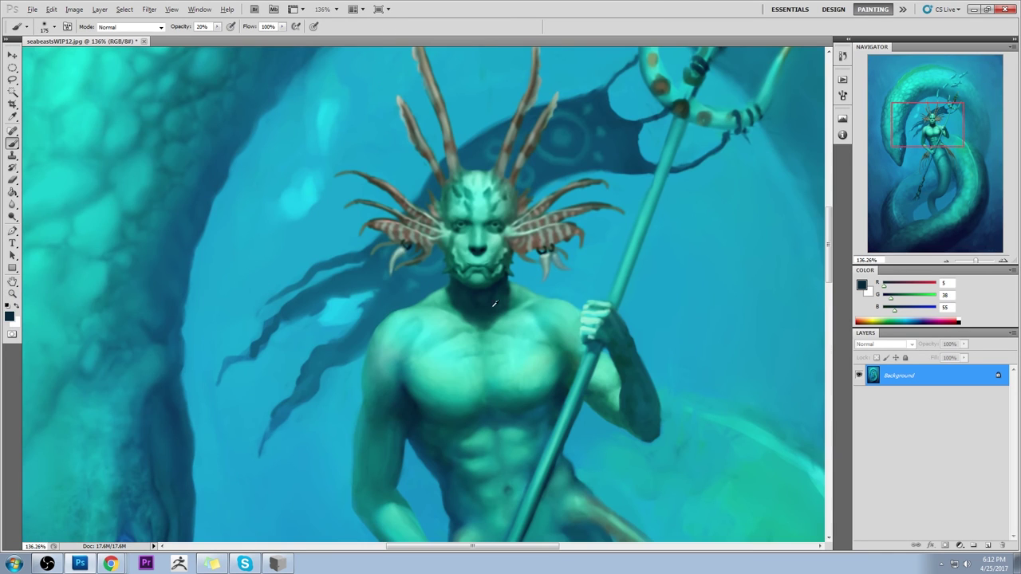
pyautogui.moveTo(463, 316); pyautogui.dragTo(497, 317)
pyautogui.keyDown('alt'); pyautogui.click(477, 303); pyautogui.keyUp('alt')
pyautogui.click(161, 26)
pyautogui.click(125, 72)
# Step: Darken the neck and collar with a 125 px brush, then open Filter > Liquify
pyautogui.press('[')
pyautogui.press('[')
pyautogui.keyDown('alt'); pyautogui.click(463, 315); pyautogui.keyUp('alt')
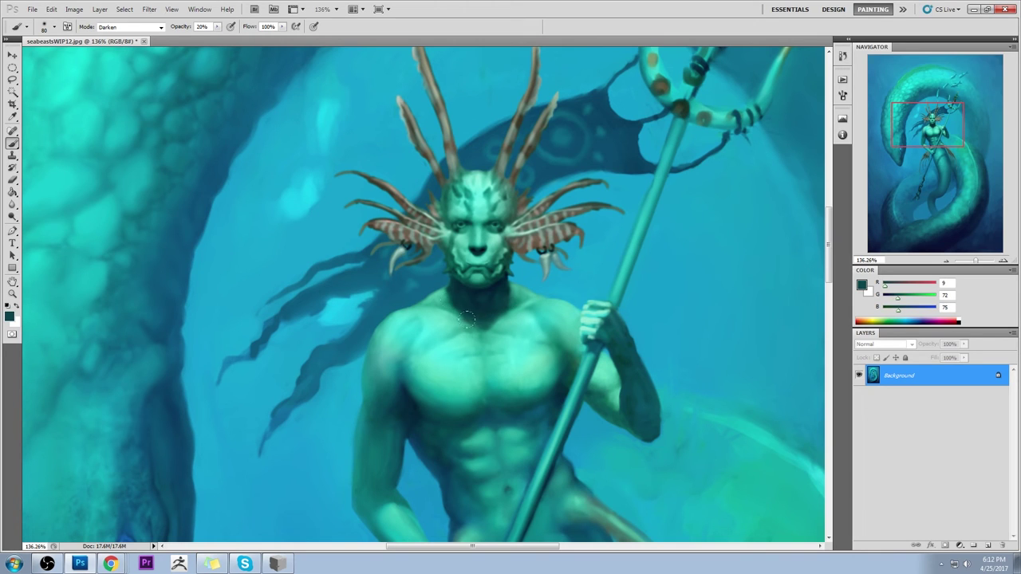
pyautogui.moveTo(475, 304)
pyautogui.mouseDown()
pyautogui.moveTo(484, 295)
pyautogui.moveTo(459, 323)
pyautogui.moveTo(471, 301)
pyautogui.mouseUp()
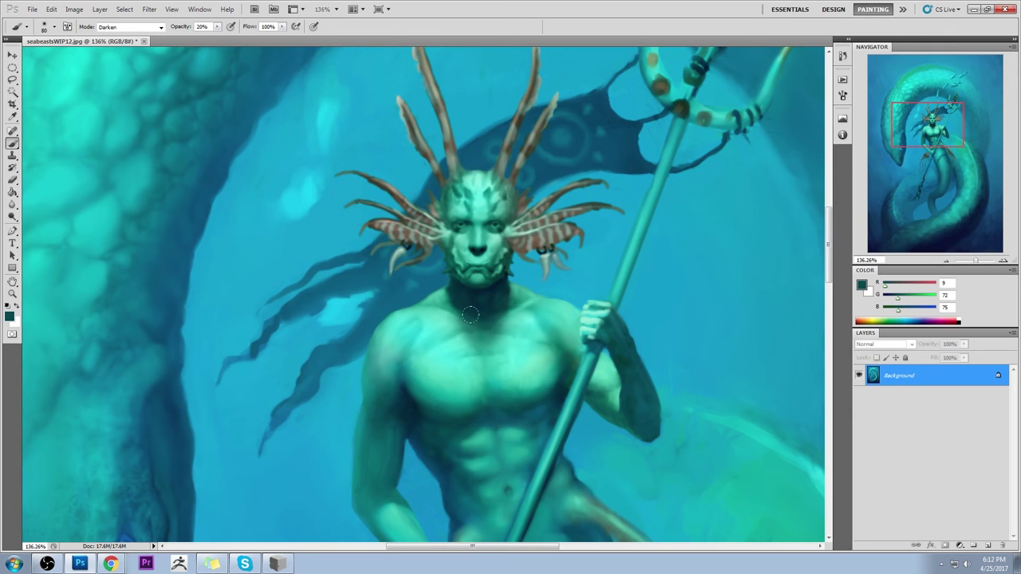
pyautogui.keyDown('alt'); pyautogui.click(486, 310); pyautogui.keyUp('alt')
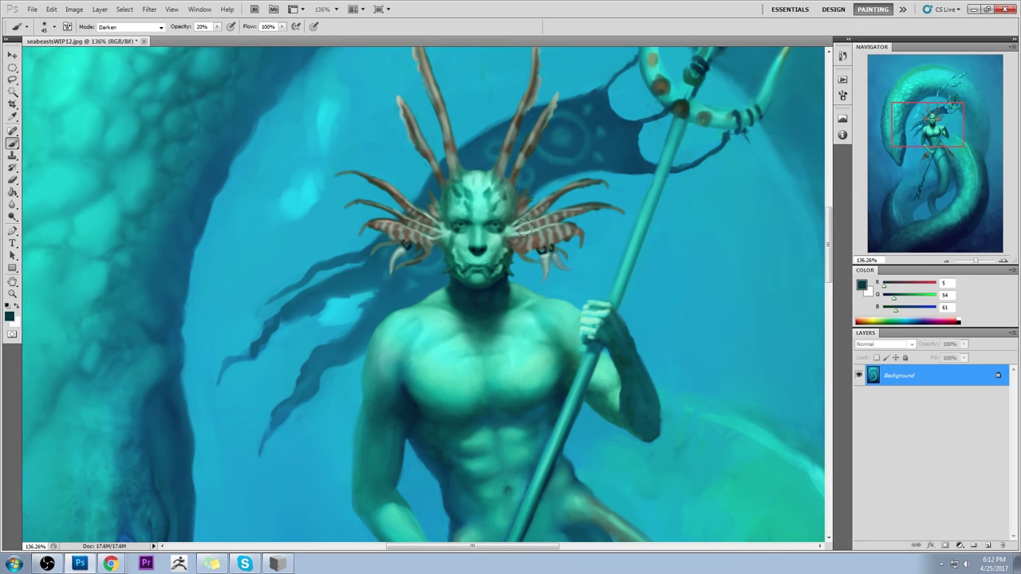
pyautogui.click(149, 9)
pyautogui.click(168, 74)
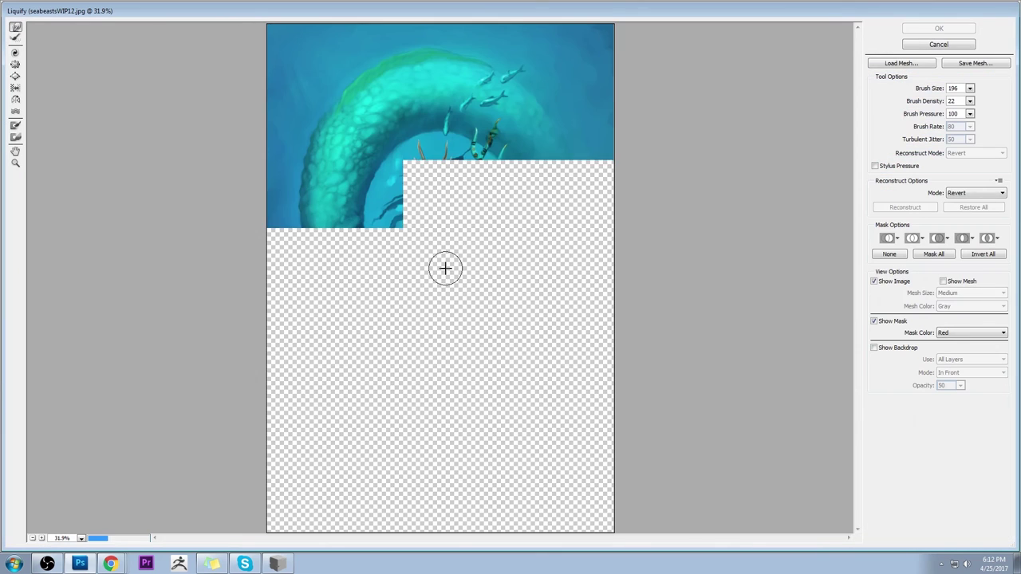
# Step: Warp the mouth lower with a size-76 Forward Warp brush, undo it, and apply Liquify
pyautogui.press('z')
pyautogui.moveTo(359, 136); pyautogui.dragTo(478, 243)
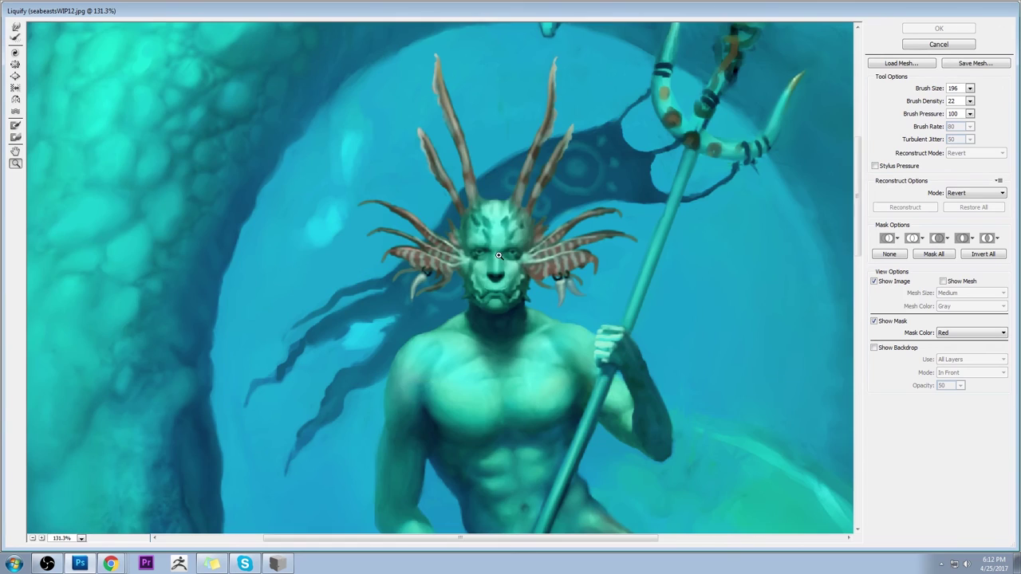
pyautogui.click(16, 27)
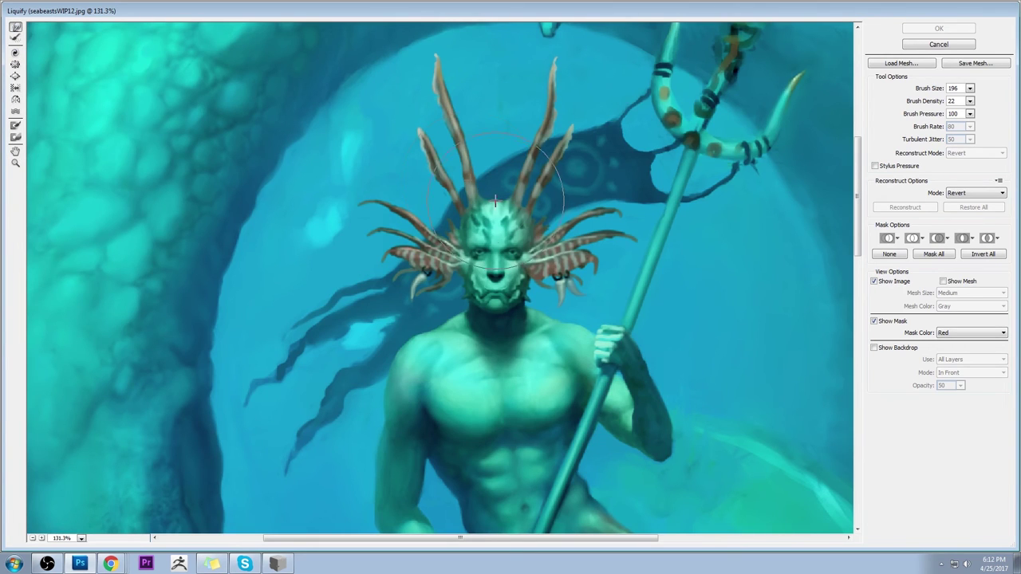
pyautogui.click(969, 88)
pyautogui.moveTo(923, 101); pyautogui.dragTo(919, 102)
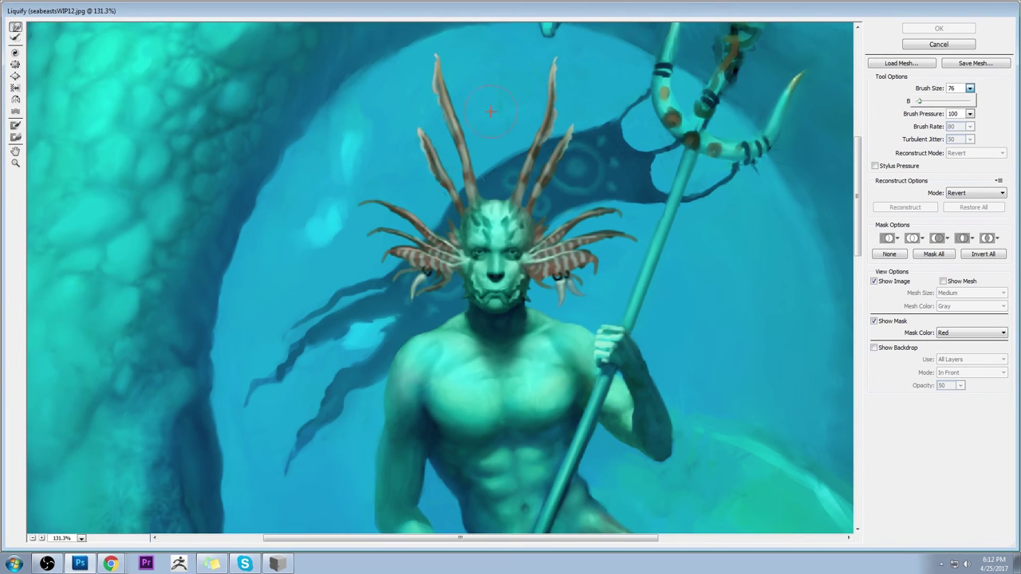
pyautogui.click(495, 232)
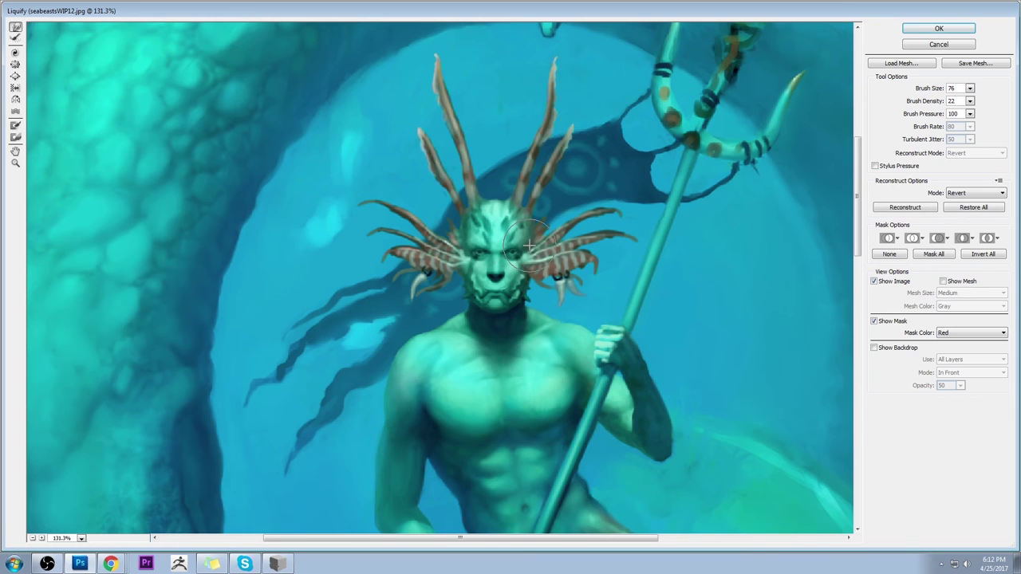
pyautogui.moveTo(467, 227)
pyautogui.mouseDown()
pyautogui.moveTo(494, 227)
pyautogui.moveTo(496, 246)
pyautogui.mouseUp()
pyautogui.hotkey('ctrl', 'z')
pyautogui.click(913, 28)
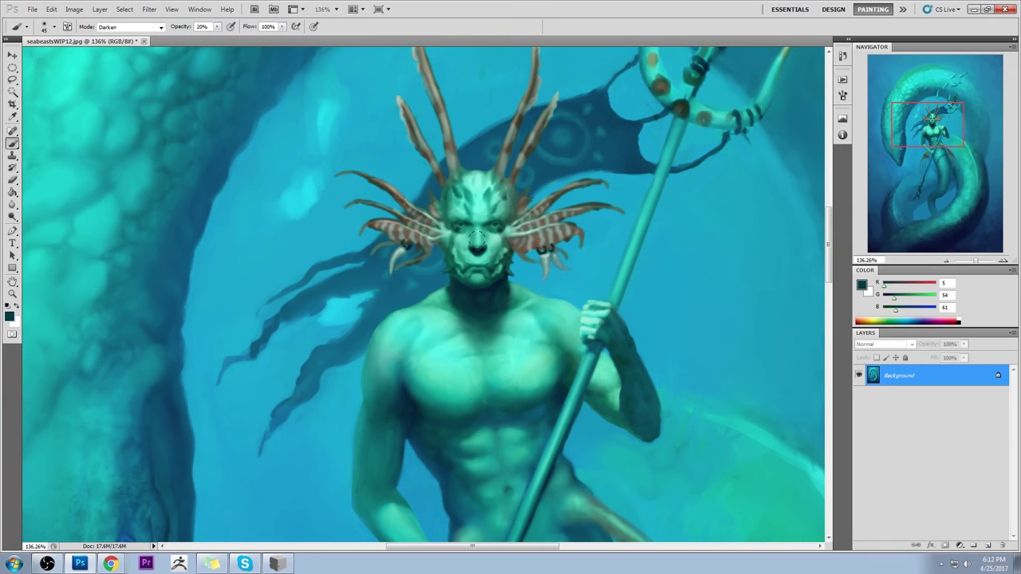
# Step: Darken the shadow around the left eye with near-black from the nostrils at 42% opacity, Darken mode
pyautogui.keyDown('alt'); pyautogui.click(478, 249); pyautogui.keyUp('alt')
pyautogui.click(137, 27)
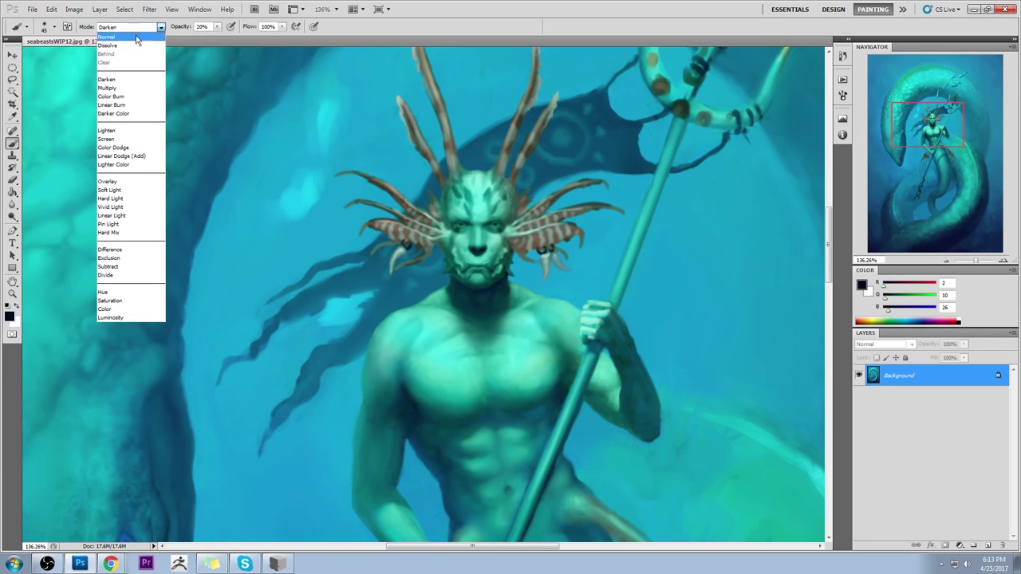
pyautogui.click(122, 84)
pyautogui.click(217, 26)
pyautogui.moveTo(218, 36); pyautogui.dragTo(229, 37)
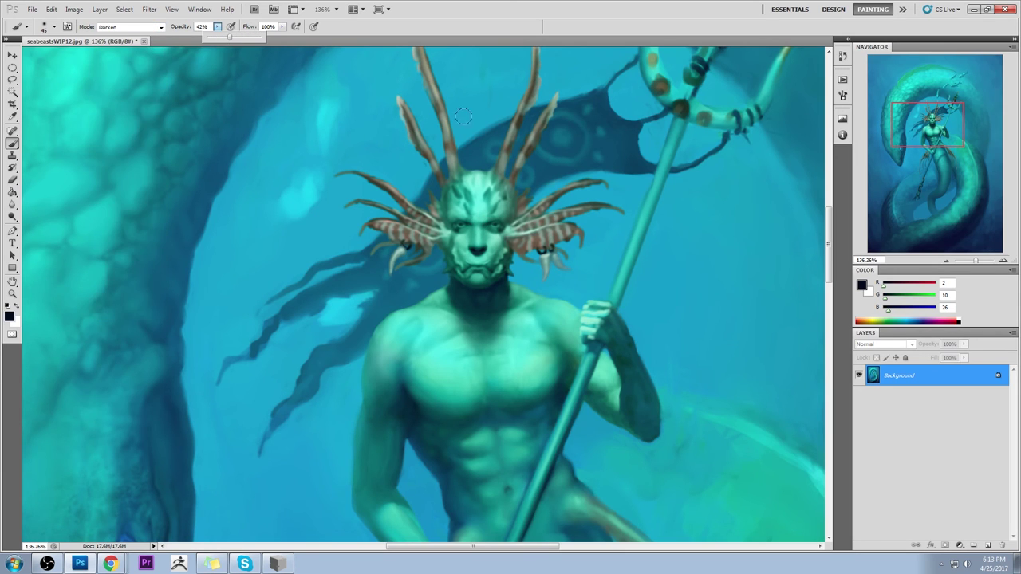
pyautogui.click(489, 221)
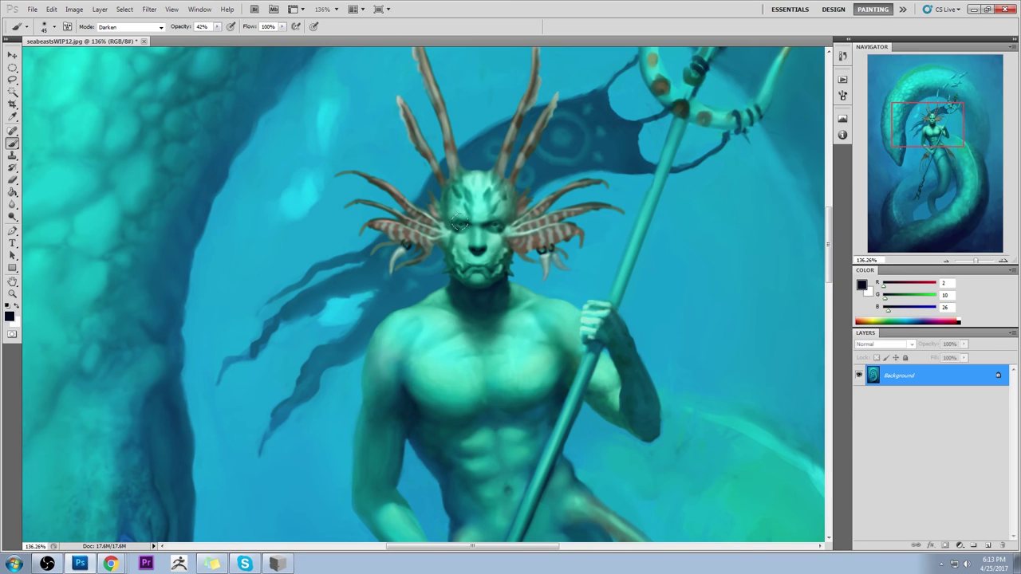
pyautogui.moveTo(451, 222); pyautogui.dragTo(468, 221)
# Step: Fit the painting on screen, then zoom in closely on the merman's face
pyautogui.hotkey('ctrl', '0')
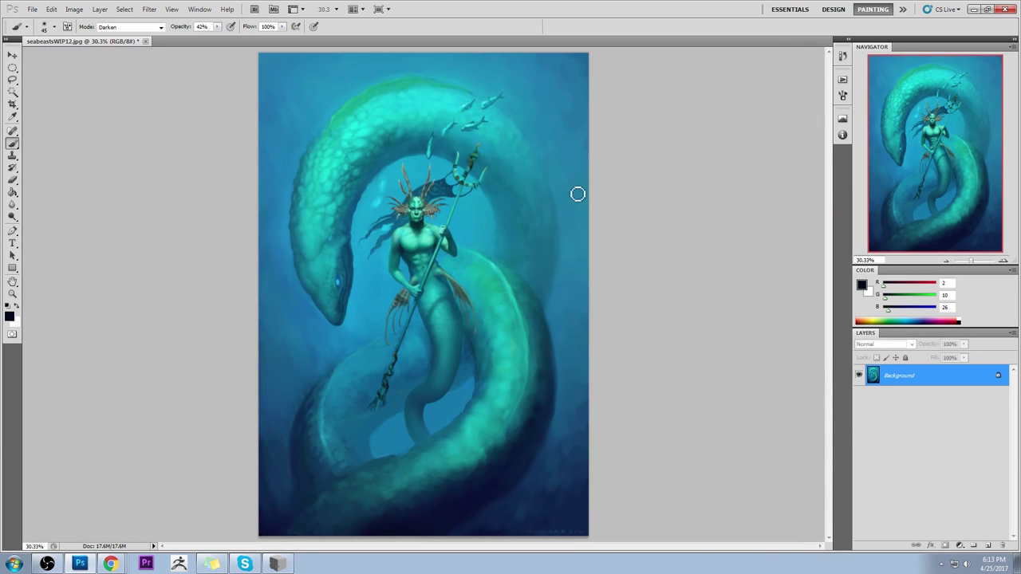
pyautogui.press('z')
pyautogui.moveTo(457, 285); pyautogui.dragTo(457, 285)
pyautogui.press('b')
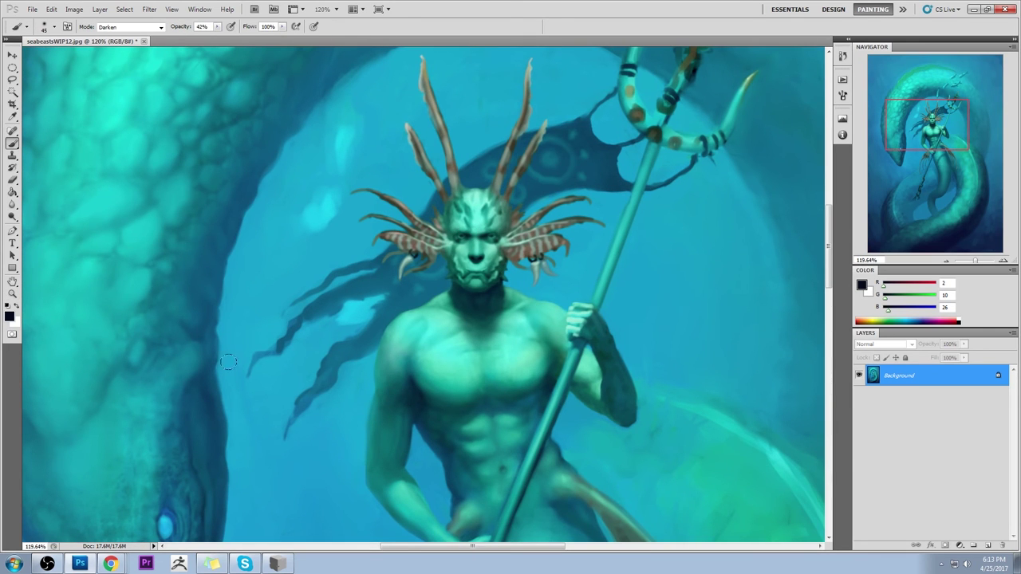
pyautogui.press('z')
pyautogui.moveTo(410, 206); pyautogui.dragTo(568, 364)
# Step: Lasso the merman's jaw, copy it to Layer 1 with Ctrl+J, and nudge it to shift the mouth
pyautogui.press('b')
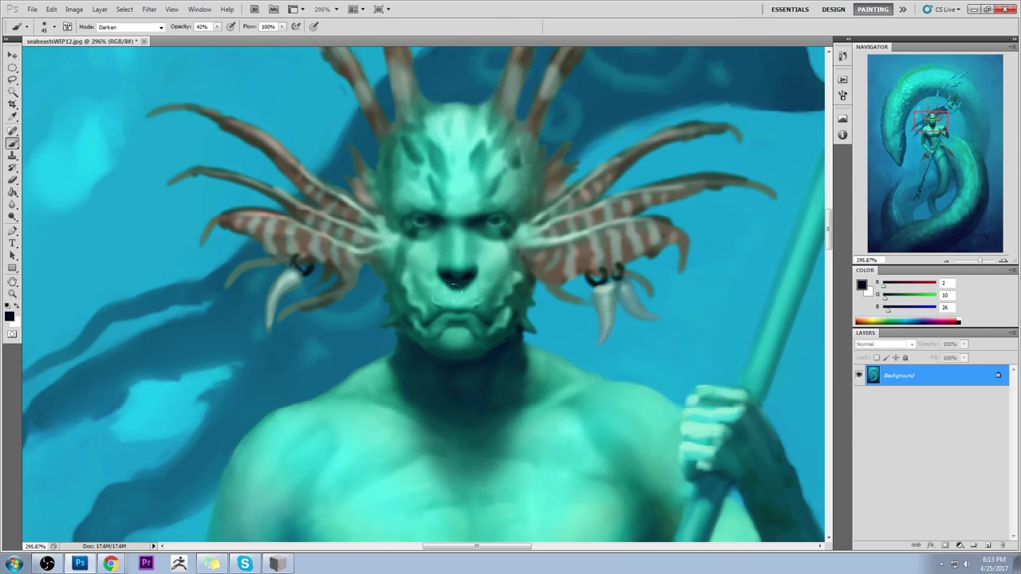
pyautogui.press('l')
pyautogui.moveTo(529, 303)
pyautogui.mouseDown()
pyautogui.moveTo(451, 298)
pyautogui.moveTo(394, 311)
pyautogui.moveTo(456, 351)
pyautogui.moveTo(529, 303)
pyautogui.mouseUp()
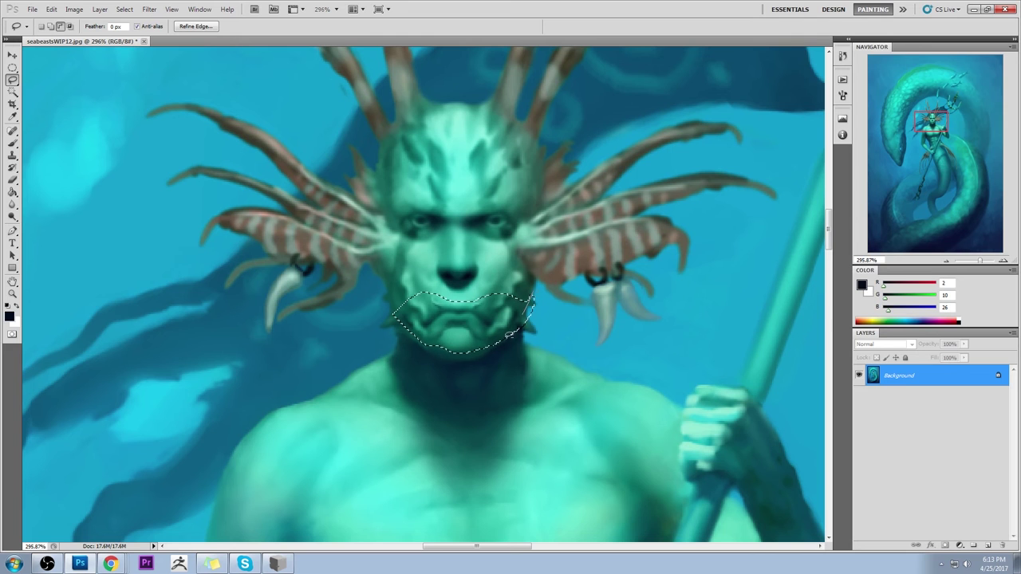
pyautogui.moveTo(944, 129)
pyautogui.mouseDown()
pyautogui.moveTo(947, 150)
pyautogui.moveTo(938, 123)
pyautogui.mouseUp()
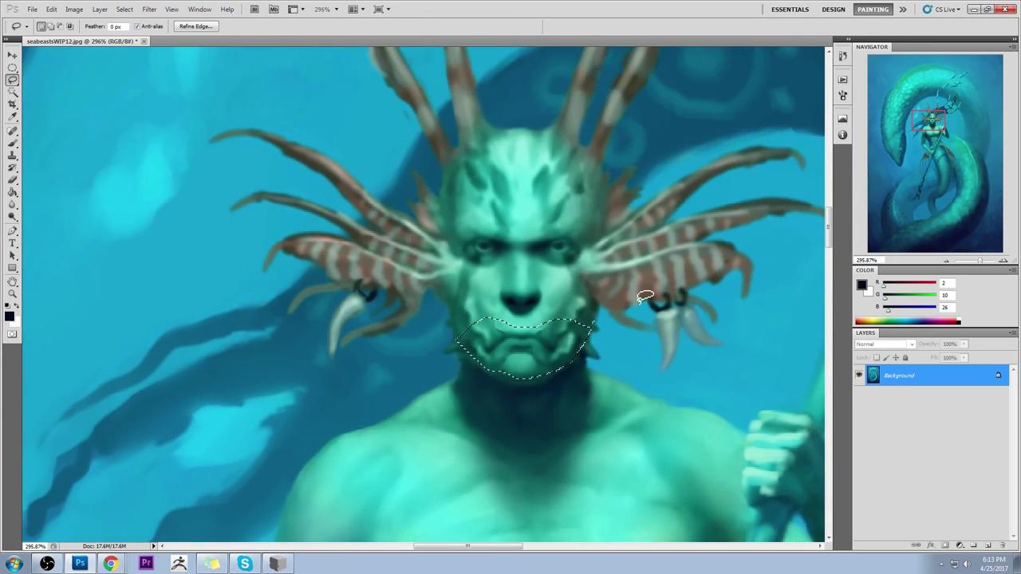
pyautogui.hotkey('ctrl', 'j')
pyautogui.press('v')
pyautogui.moveTo(566, 339); pyautogui.dragTo(537, 330)
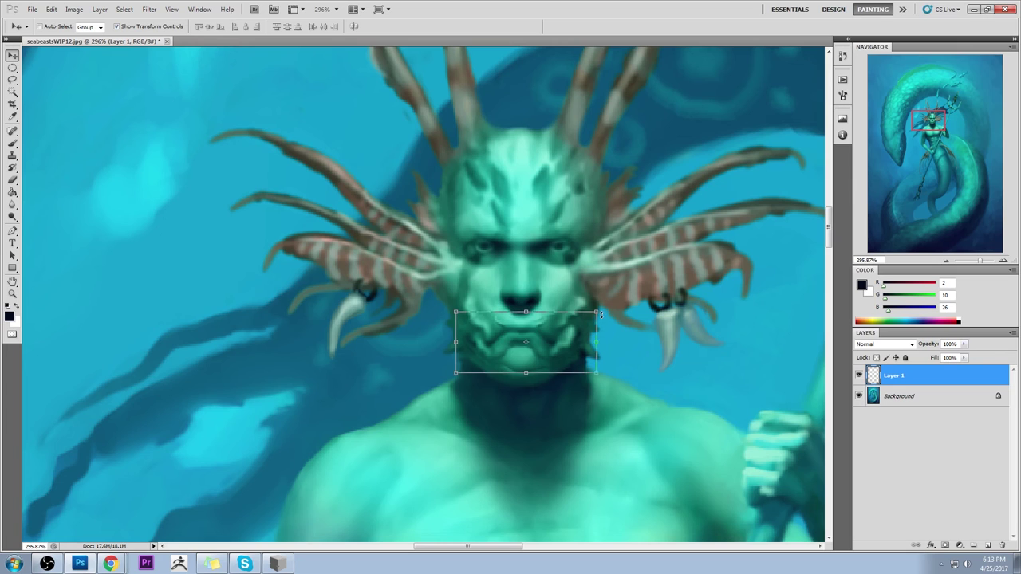
pyautogui.press('b')
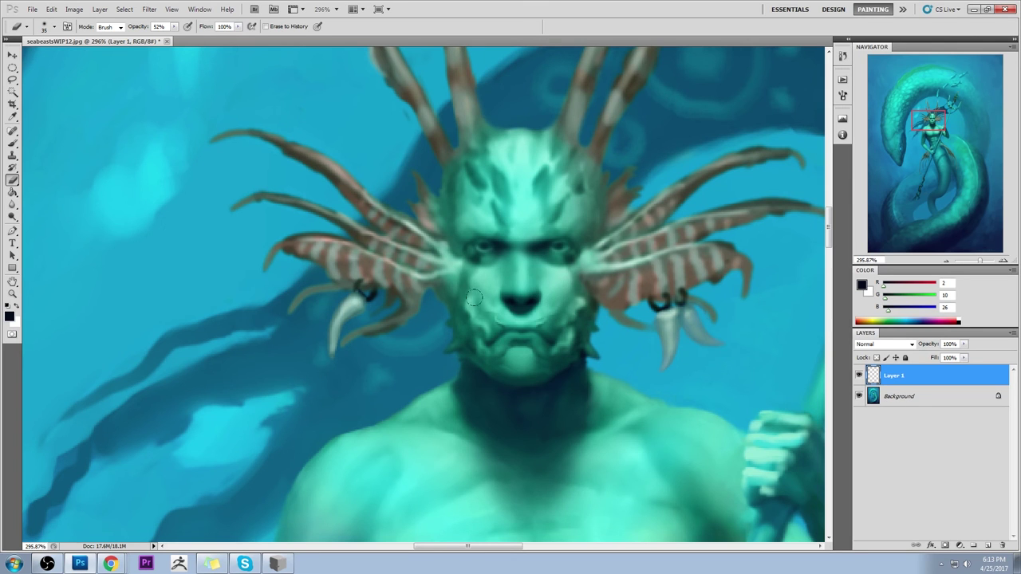
pyautogui.hotkey('ctrl', '0')
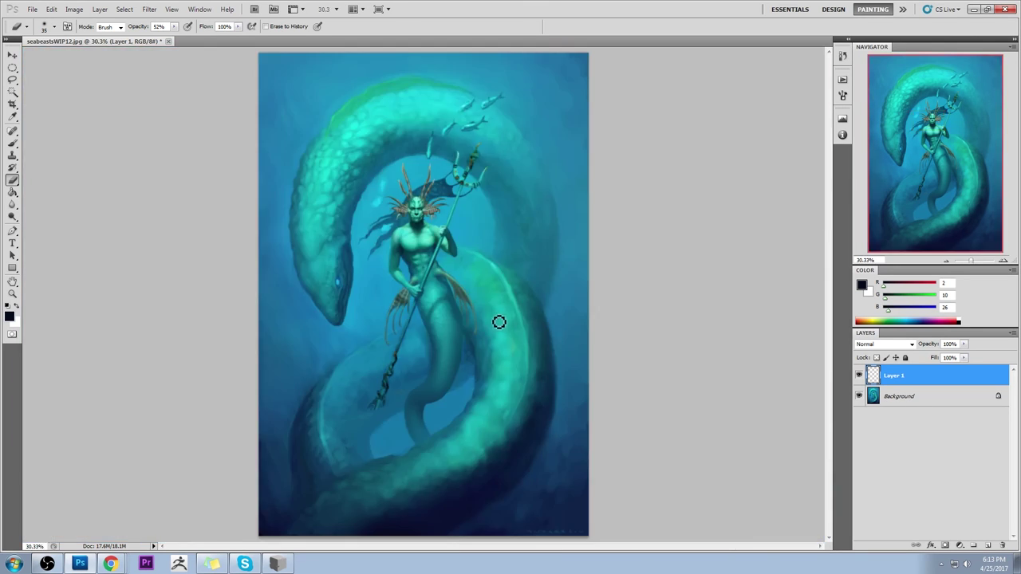
pyautogui.press('z')
pyautogui.moveTo(330, 147); pyautogui.dragTo(509, 327)
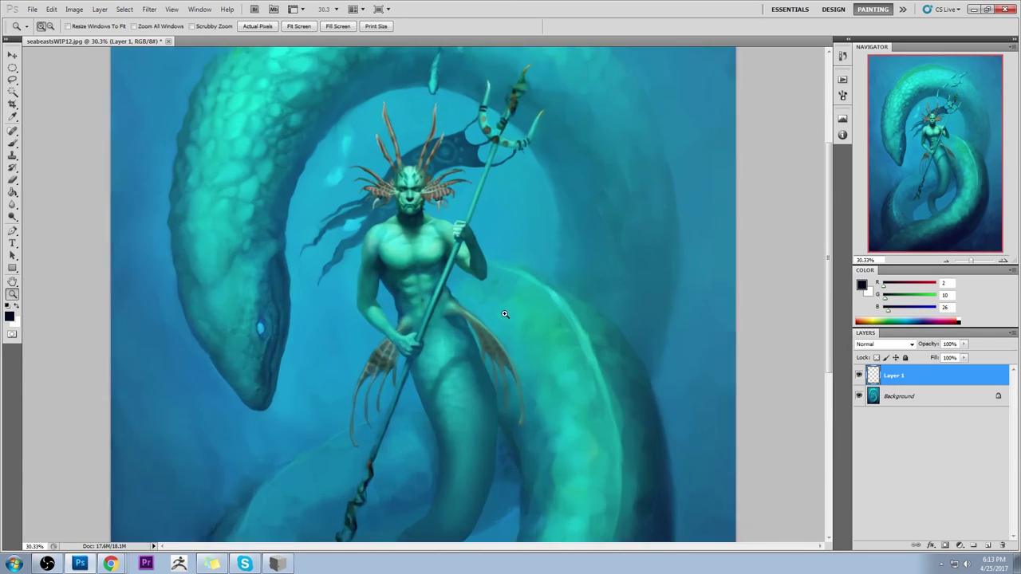
pyautogui.moveTo(485, 255); pyautogui.dragTo(508, 236)
pyautogui.click(858, 375)
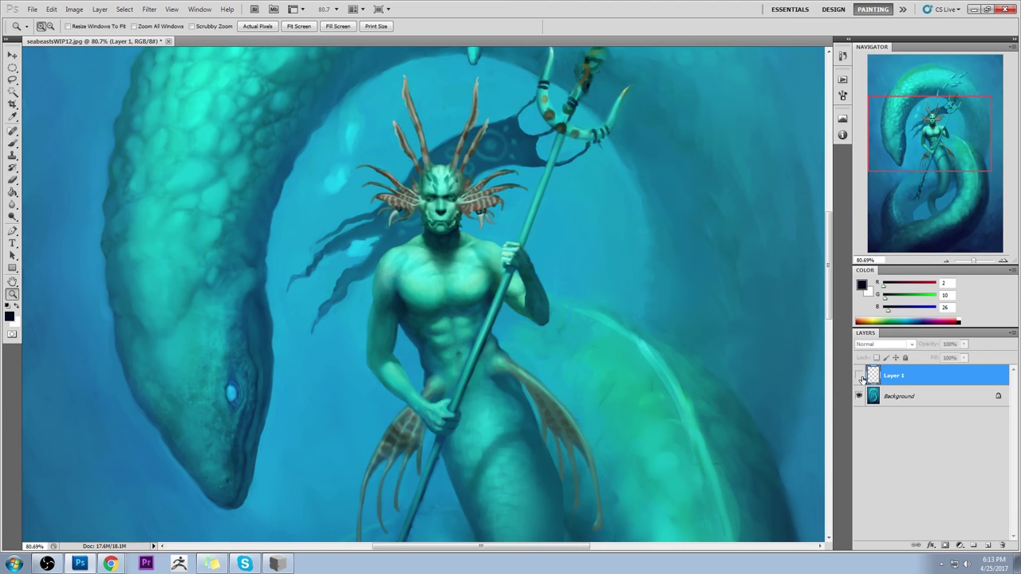
pyautogui.click(859, 376)
pyautogui.click(859, 375)
pyautogui.click(859, 376)
pyautogui.click(858, 376)
pyautogui.click(858, 375)
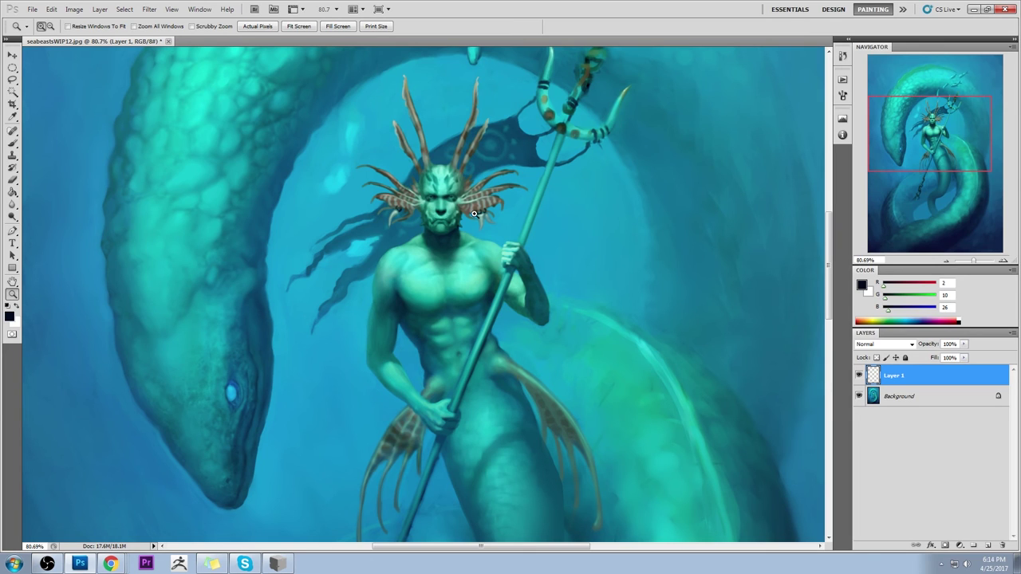
pyautogui.press('b')
# Step: Sketch a dark trial serpent head with eye and jaw lines right of the merman
pyautogui.keyDown('alt'); pyautogui.click(446, 206); pyautogui.keyUp('alt')
pyautogui.moveTo(740, 138)
pyautogui.mouseDown()
pyautogui.moveTo(618, 208)
pyautogui.moveTo(641, 225)
pyautogui.moveTo(727, 226)
pyautogui.moveTo(638, 224)
pyautogui.moveTo(677, 233)
pyautogui.moveTo(650, 228)
pyautogui.moveTo(730, 279)
pyautogui.mouseUp()
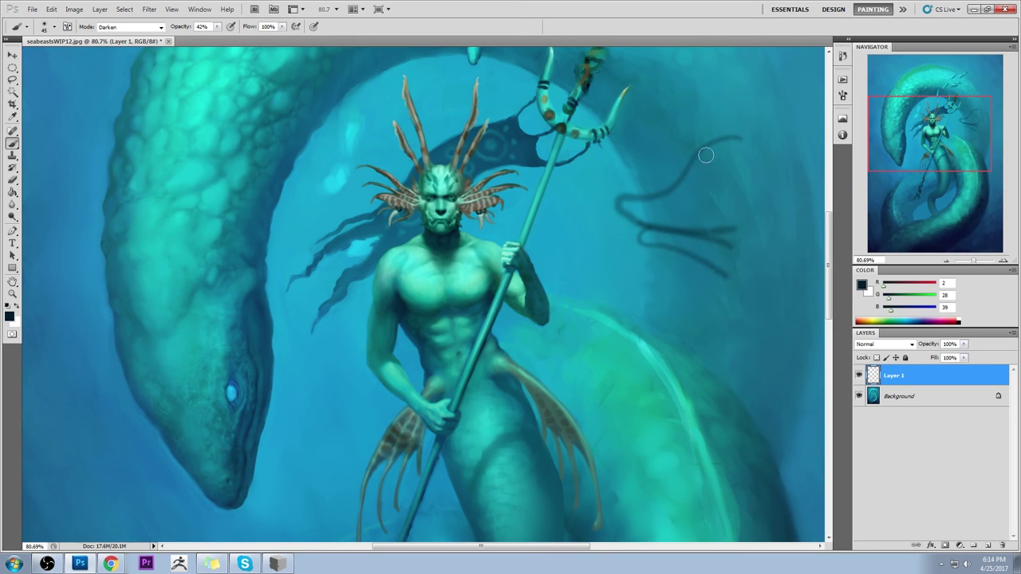
pyautogui.moveTo(701, 153)
pyautogui.mouseDown()
pyautogui.moveTo(769, 123)
pyautogui.moveTo(804, 169)
pyautogui.mouseUp()
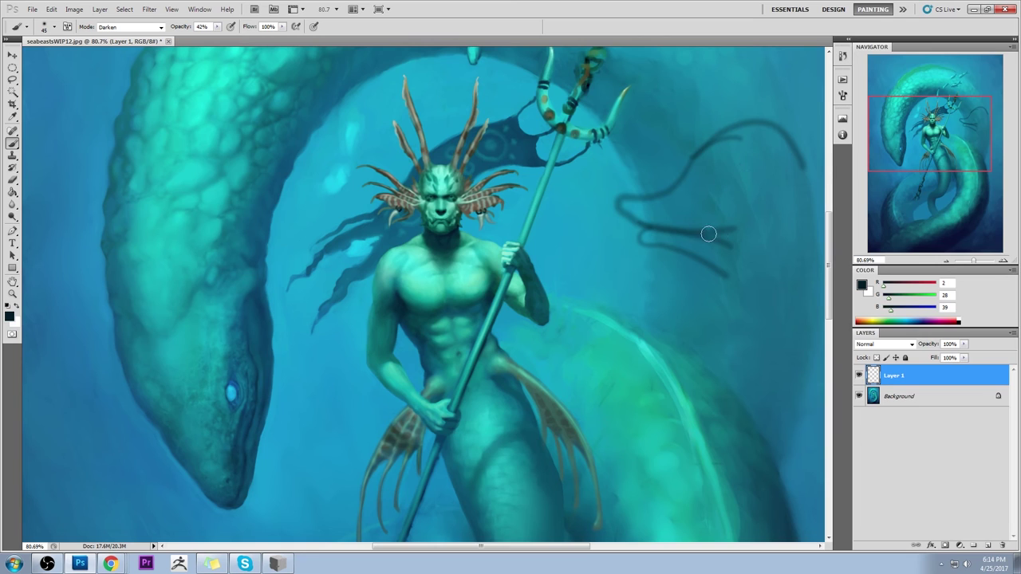
pyautogui.moveTo(743, 153)
pyautogui.mouseDown()
pyautogui.moveTo(731, 169)
pyautogui.moveTo(671, 179)
pyautogui.mouseUp()
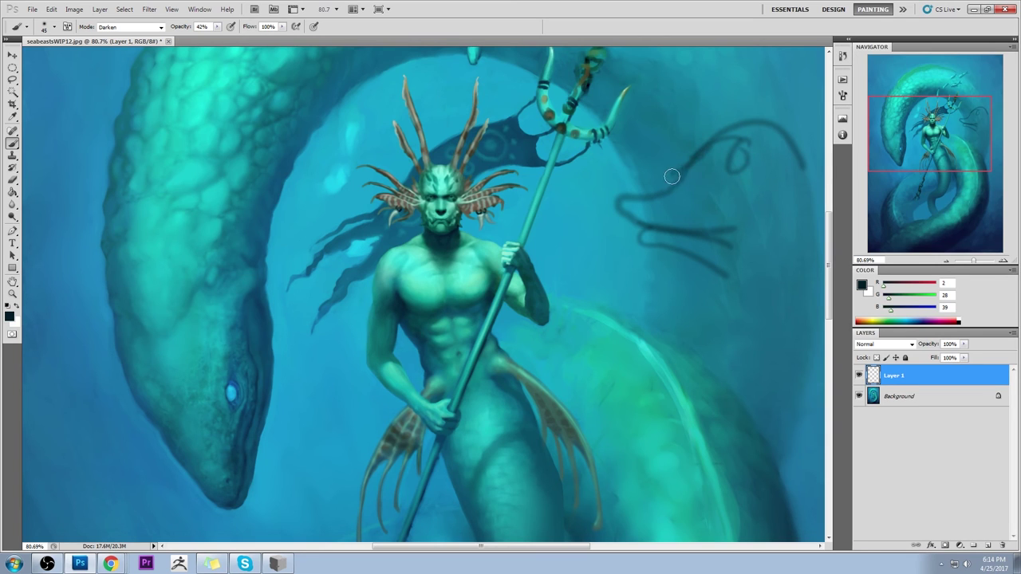
pyautogui.hotkey('ctrl', 'z')
pyautogui.moveTo(702, 137); pyautogui.dragTo(654, 171)
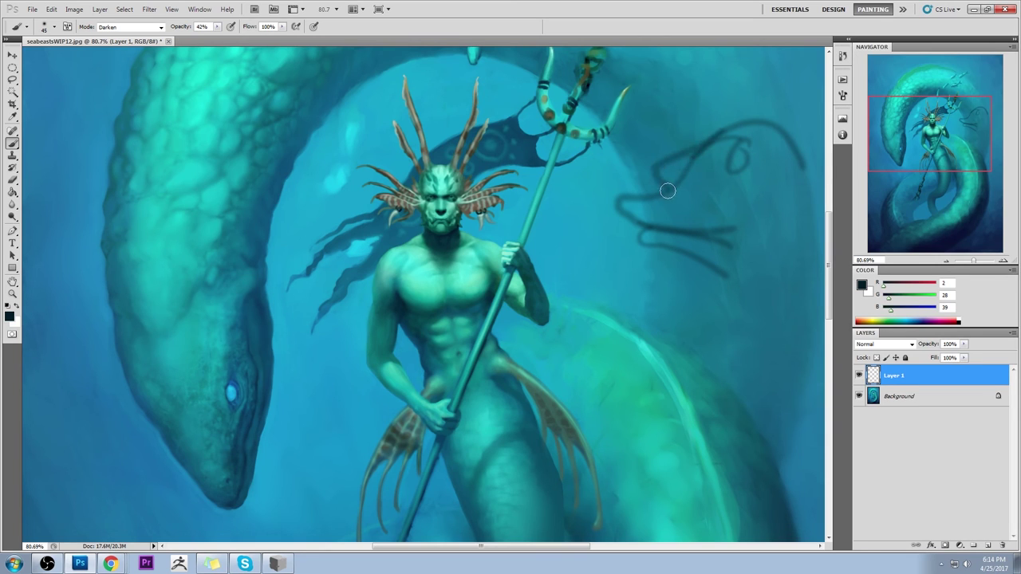
pyautogui.moveTo(701, 134)
pyautogui.mouseDown()
pyautogui.moveTo(758, 110)
pyautogui.moveTo(804, 159)
pyautogui.mouseUp()
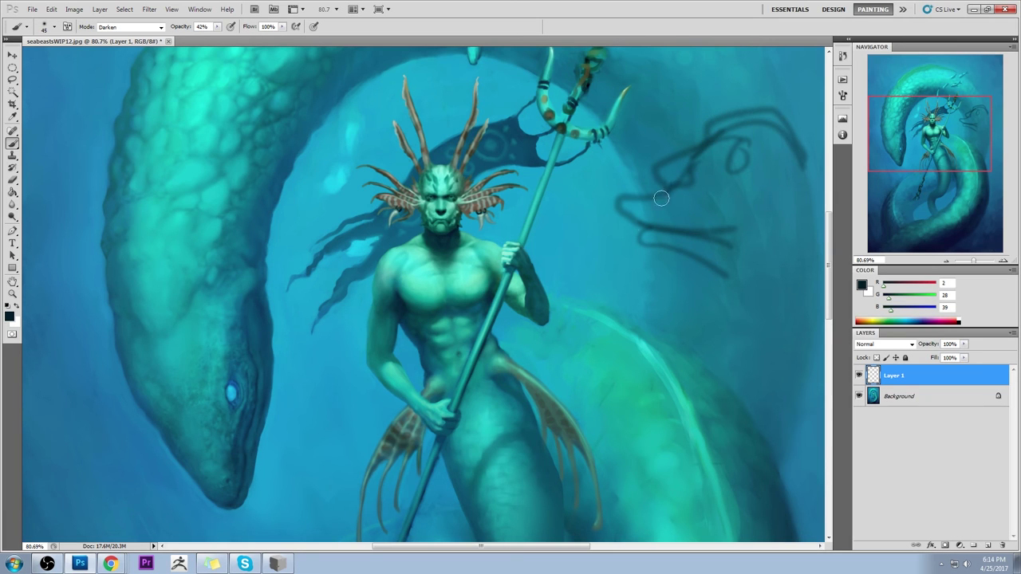
pyautogui.moveTo(666, 190)
pyautogui.mouseDown()
pyautogui.moveTo(572, 260)
pyautogui.moveTo(638, 263)
pyautogui.moveTo(621, 280)
pyautogui.moveTo(634, 292)
pyautogui.moveTo(733, 279)
pyautogui.mouseUp()
# Step: Step back to remove the serpent-head sketch, then deepen the shadow under the merman's chin
pyautogui.keyDown('alt'); pyautogui.click(600, 216); pyautogui.keyUp('alt')
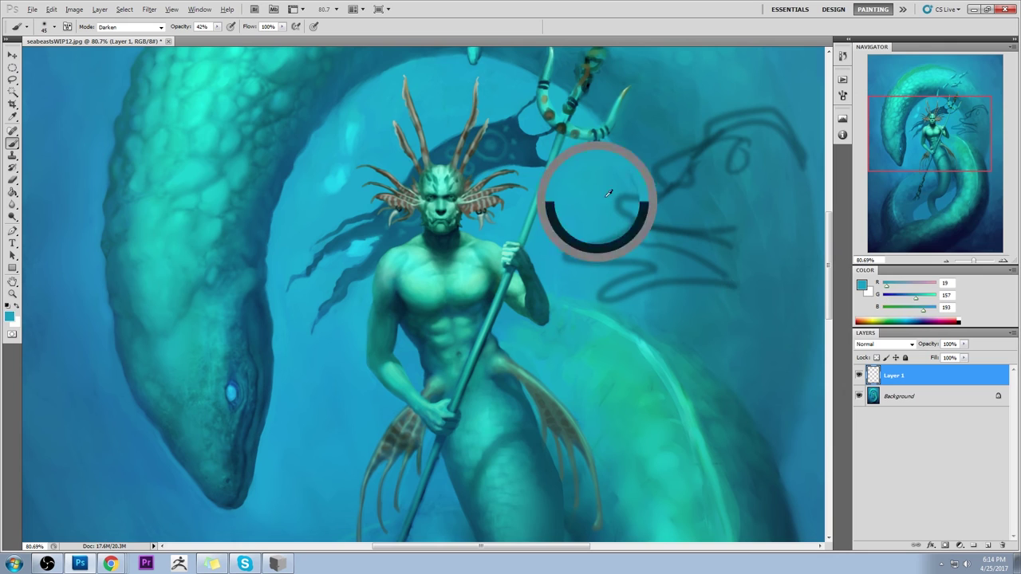
pyautogui.hotkey('ctrl', 'alt', 'z')
pyautogui.hotkey('ctrl', 'alt', 'z')
pyautogui.hotkey('ctrl', 'alt', 'z')
pyautogui.hotkey('ctrl', 'alt', 'z')
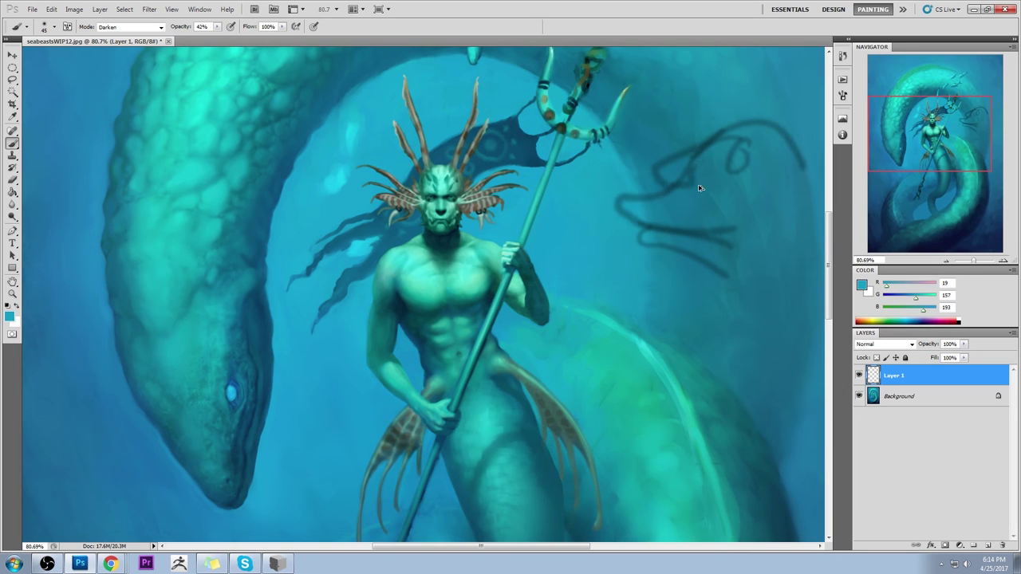
pyautogui.hotkey('ctrl', 'alt', 'z')
pyautogui.hotkey('ctrl', 'alt', 'z')
pyautogui.hotkey('ctrl', 'alt', 'z')
pyautogui.hotkey('ctrl', 'alt', 'z')
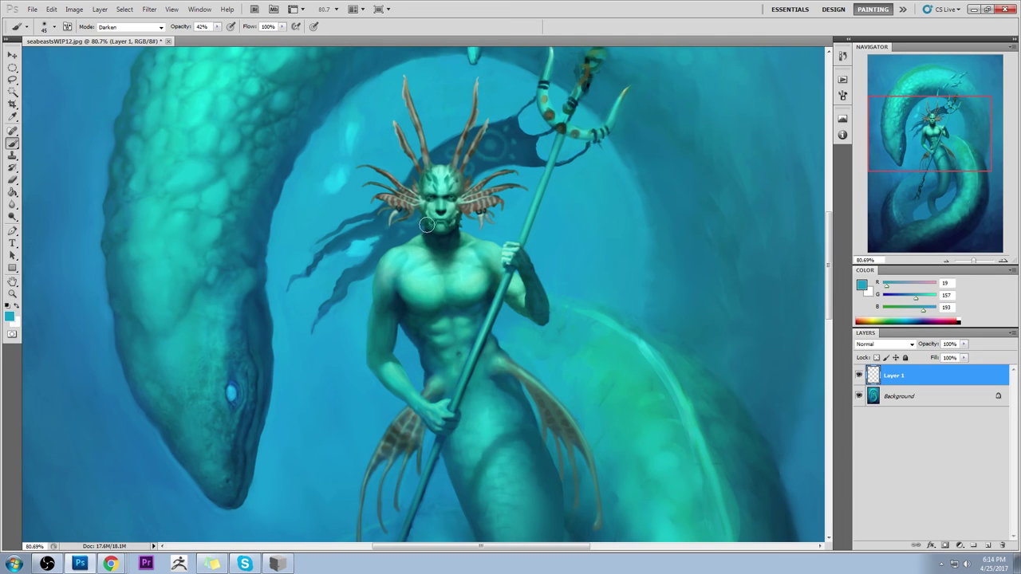
pyautogui.moveTo(425, 224); pyautogui.dragTo(445, 223)
pyautogui.hotkey('ctrl', '0')
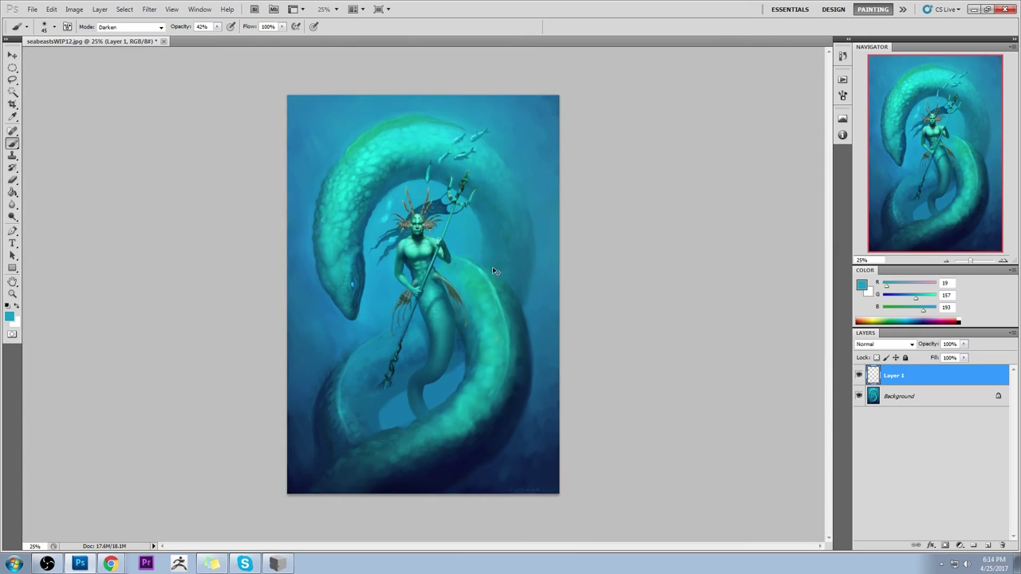
pyautogui.hotkey('ctrl', '+')
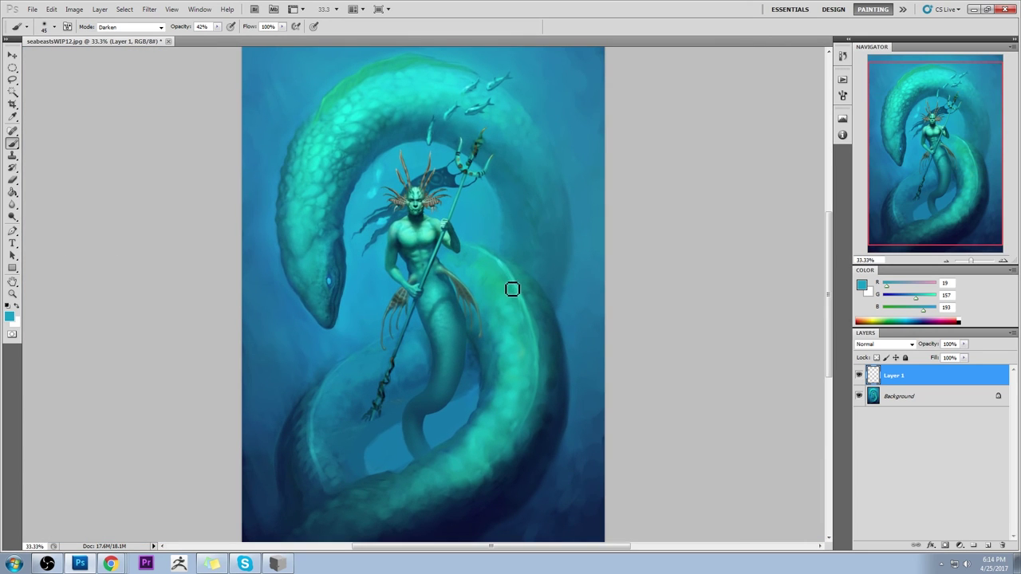
# Step: Merge Layer 1 (the jaw) down into the Background layer
pyautogui.click(10, 93)
pyautogui.click(444, 428)
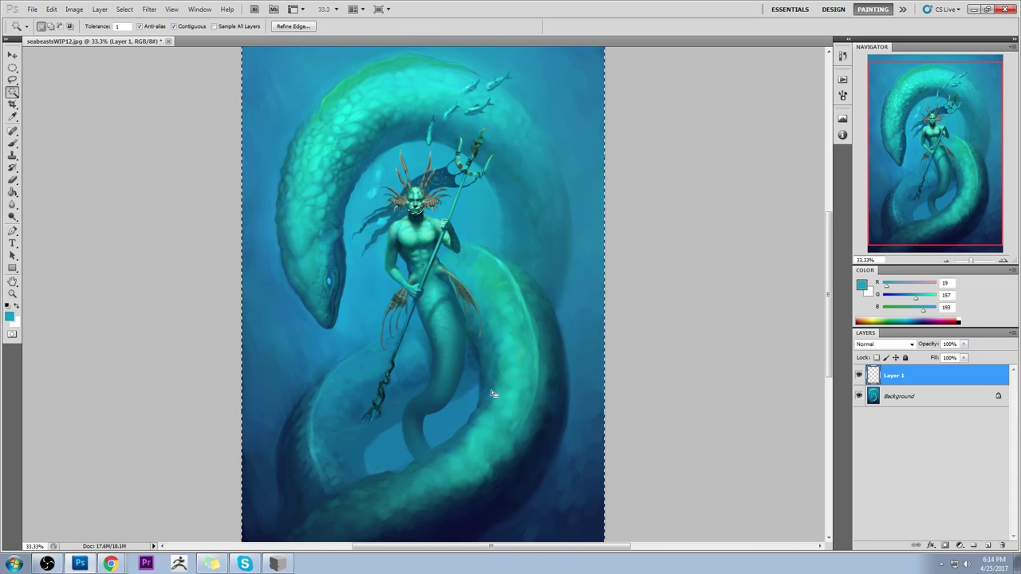
pyautogui.rightClick(906, 380)
pyautogui.click(926, 343)
pyautogui.click(668, 365)
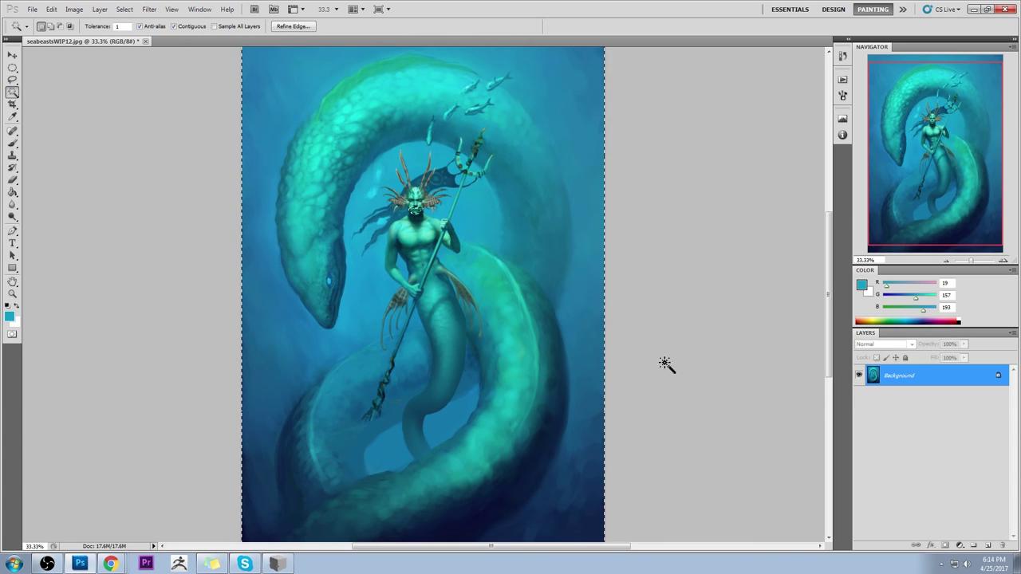
# Step: Try a Magic Wand selection of the merman's tail at tolerance 15, then deselect it
pyautogui.click(427, 412)
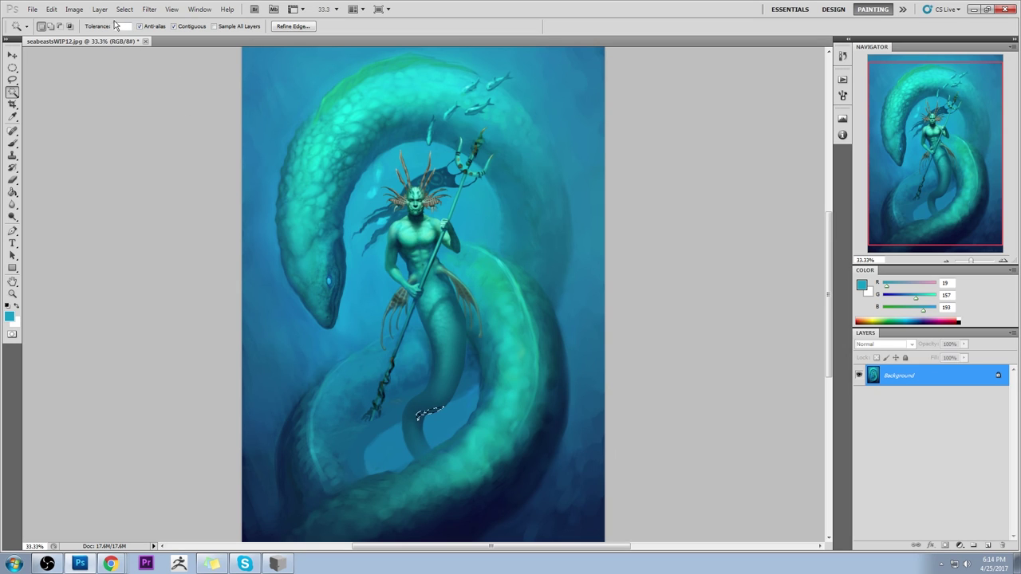
pyautogui.click(118, 26)
pyautogui.write('15')
pyautogui.click(436, 419)
pyautogui.hotkey('ctrl', 'd')
# Step: Load a dark navy from the painting on a 300 px brush, zoomed out
pyautogui.press('b')
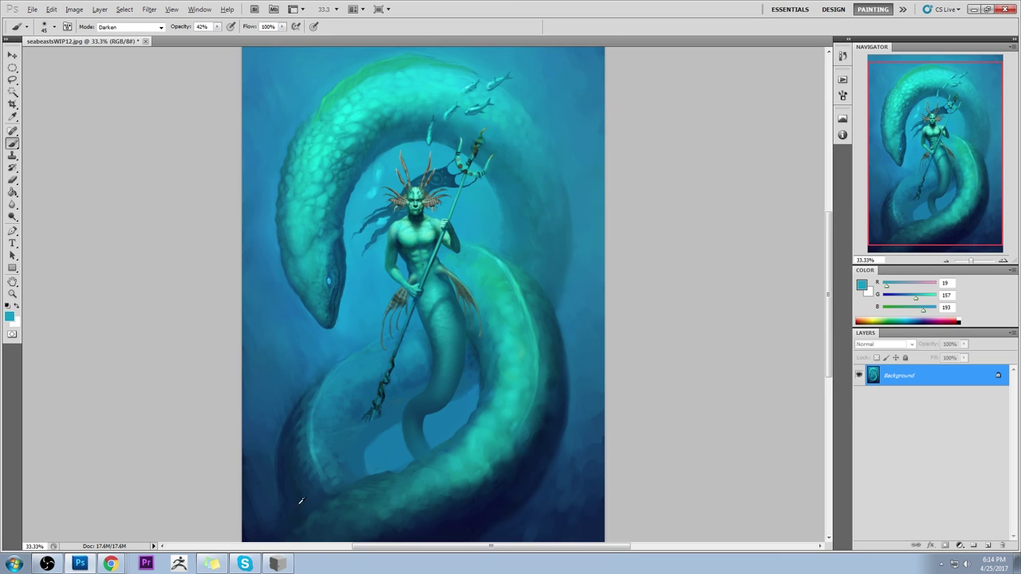
pyautogui.keyDown('alt'); pyautogui.click(301, 501); pyautogui.keyUp('alt')
pyautogui.press(']')
pyautogui.press(']')
pyautogui.press(']')
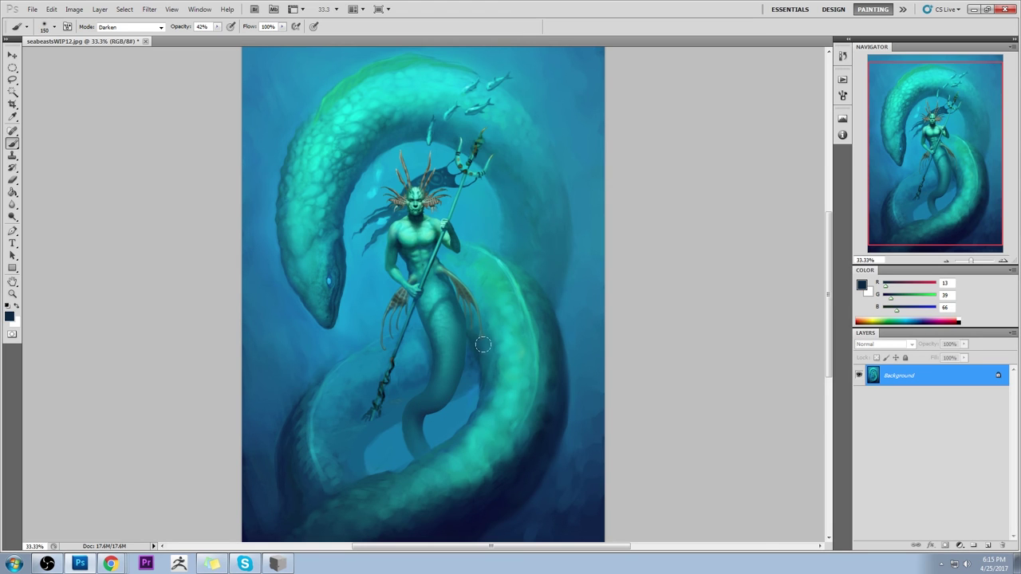
pyautogui.hotkey('ctrl', '-')
pyautogui.hotkey('ctrl', '-')
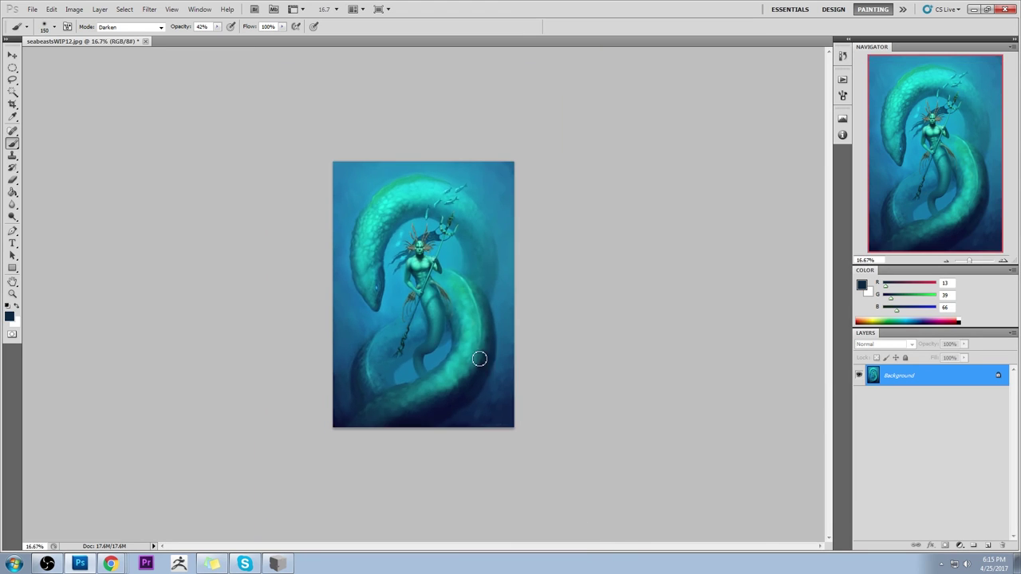
pyautogui.press(']')
pyautogui.press(']')
pyautogui.press(']')
pyautogui.press(']')
# Step: Zoom in around the merman and Magic Wand-select the lower tail and trident shaft area
pyautogui.press('z')
pyautogui.click(412, 271)
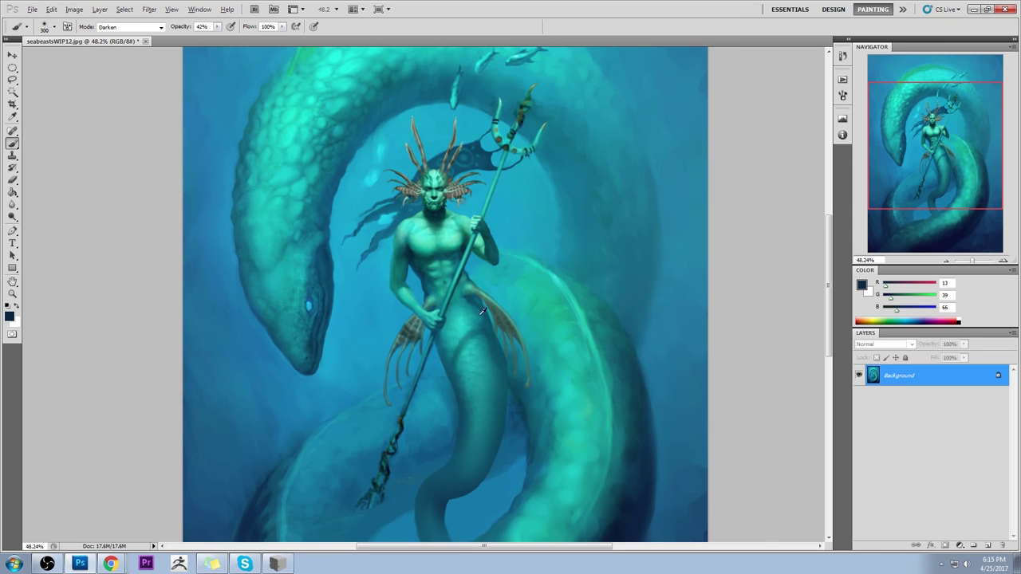
pyautogui.press('w')
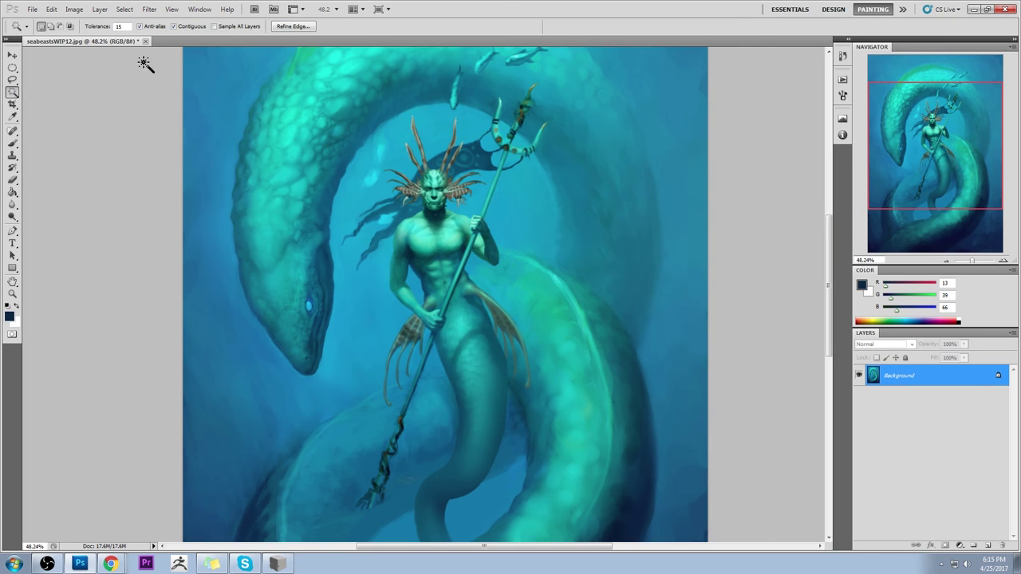
pyautogui.click(446, 351)
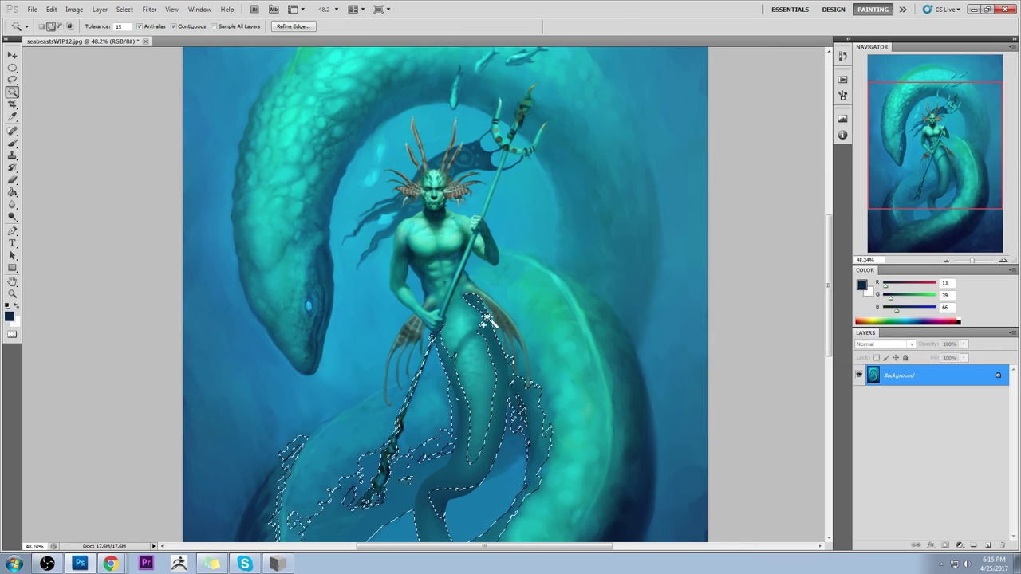
pyautogui.press('l')
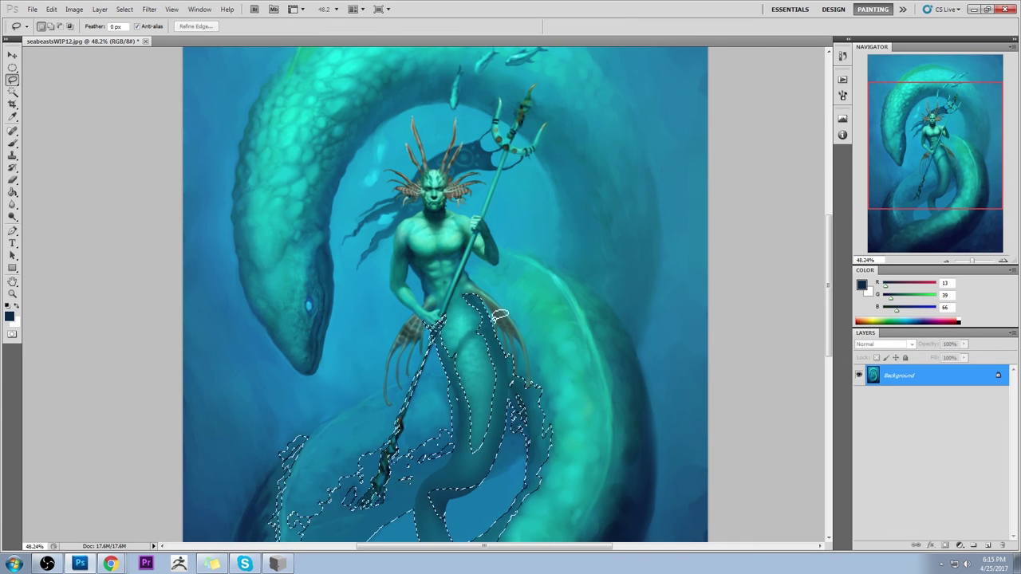
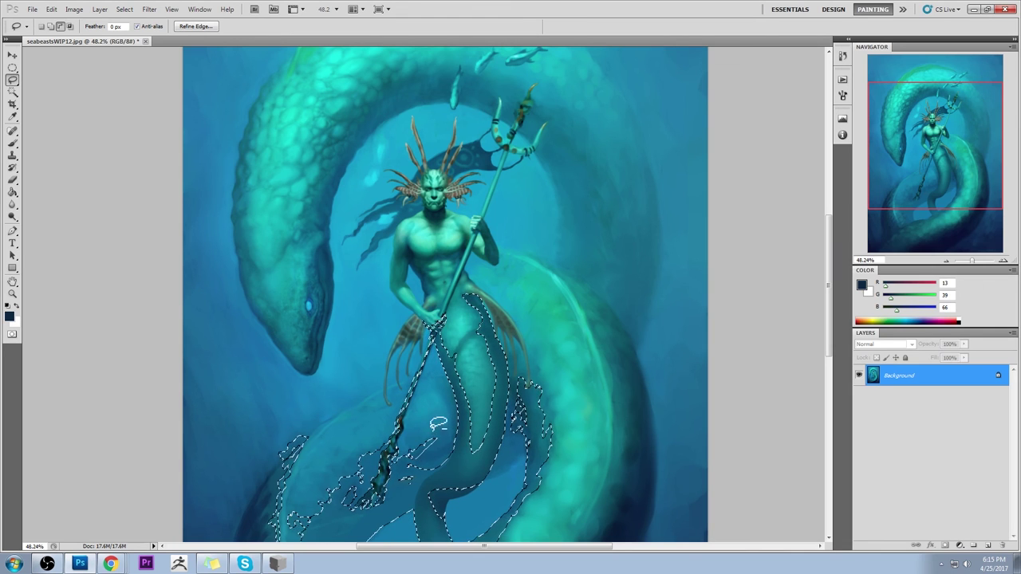
# Step: Lasso around the merman's lower tail, subtracting the right fin area from the selection
pyautogui.moveTo(403, 469)
pyautogui.mouseDown()
pyautogui.moveTo(450, 444)
pyautogui.moveTo(451, 317)
pyautogui.moveTo(428, 349)
pyautogui.mouseUp()
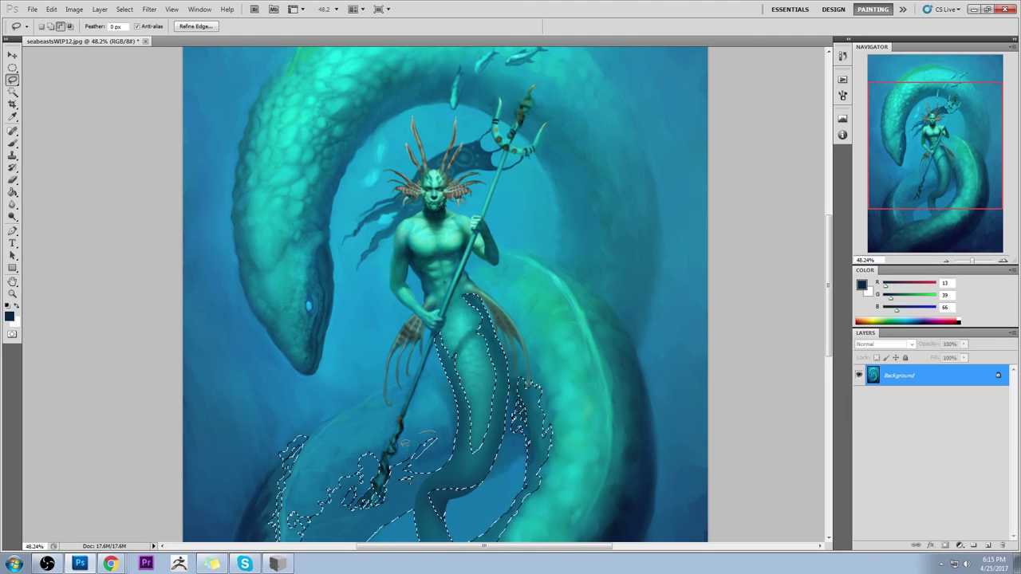
pyautogui.moveTo(551, 383)
pyautogui.mouseDown()
pyautogui.moveTo(558, 422)
pyautogui.moveTo(540, 365)
pyautogui.mouseUp()
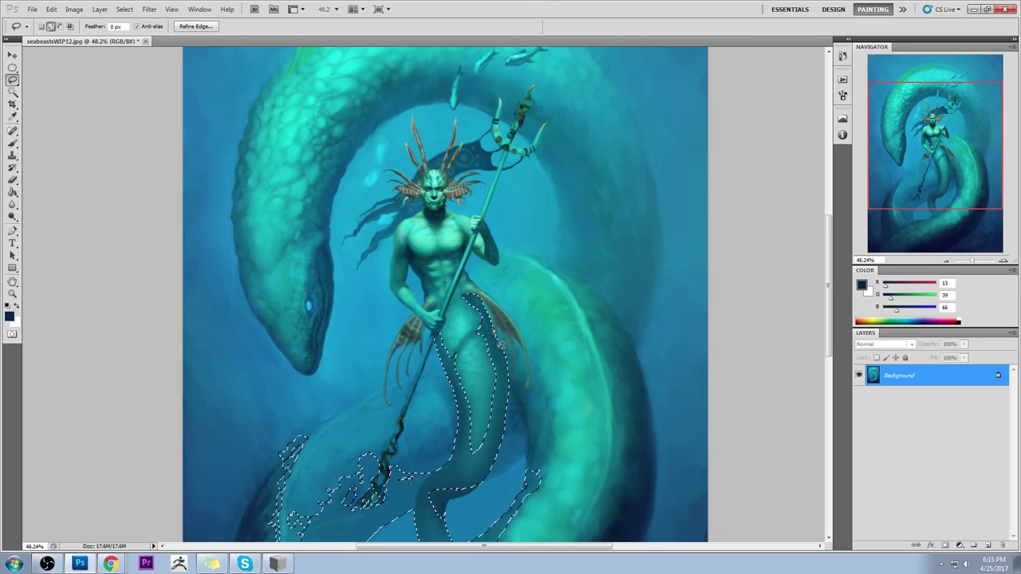
pyautogui.scroll(-2, 495, 332)
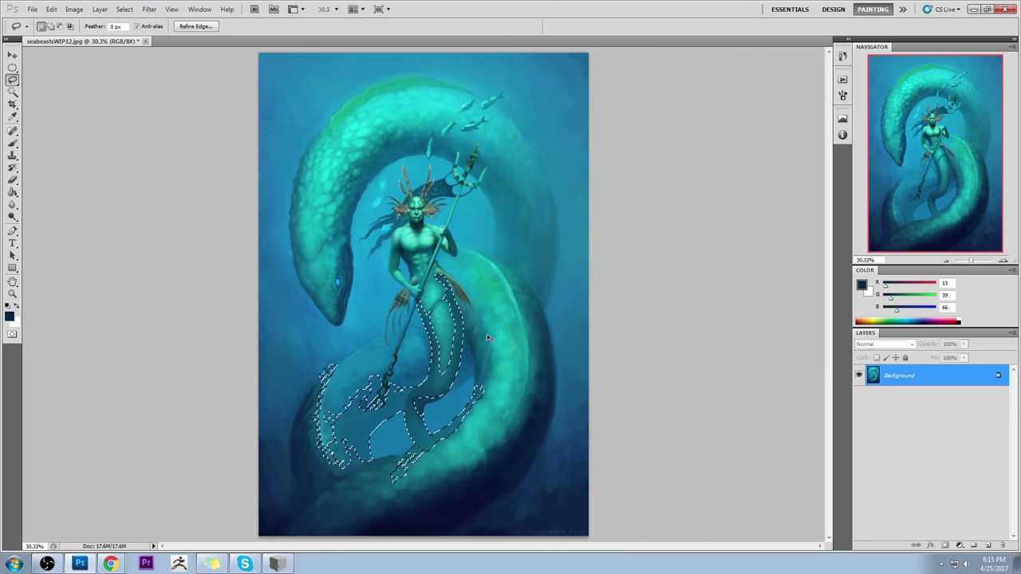
# Step: Deselect the tail and switch to the Burn tool limited to the Shadows range
pyautogui.hotkey('ctrl', 'd')
pyautogui.press('r')
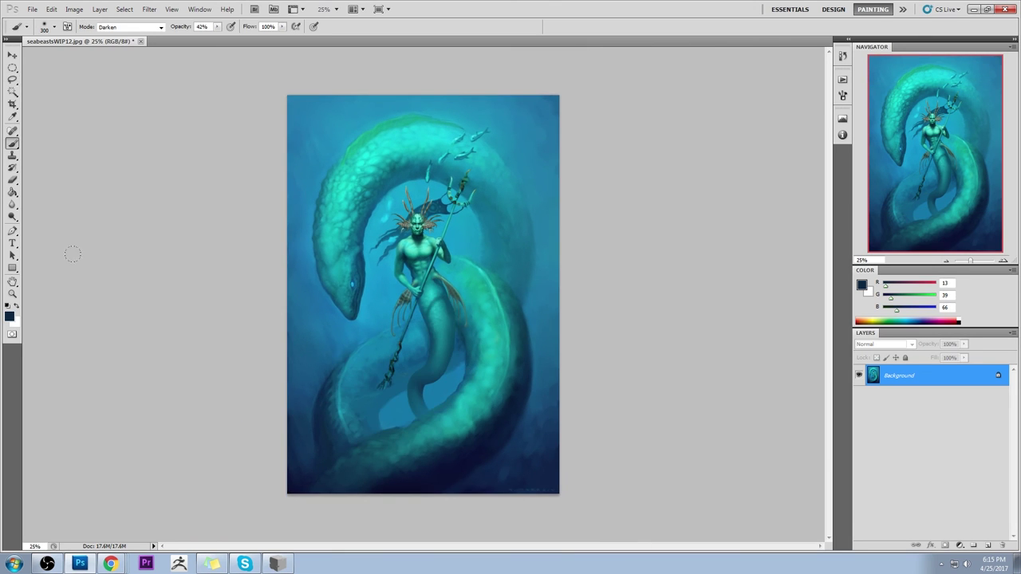
pyautogui.click(12, 217)
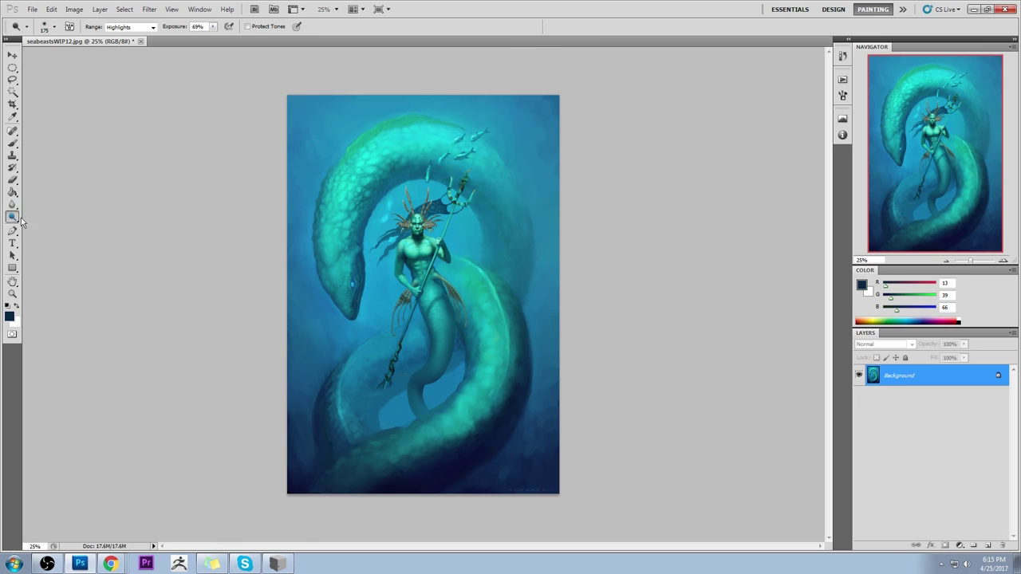
pyautogui.click(132, 26)
pyautogui.click(133, 35)
# Step: Burn the lower tail's shadows at 10% exposure with a 125-pixel brush
pyautogui.click(213, 27)
pyautogui.moveTo(203, 37); pyautogui.dragTo(207, 38)
pyautogui.press(']')
pyautogui.press(']')
pyautogui.press(']')
pyautogui.press(']')
pyautogui.press(']')
pyautogui.press(']')
pyautogui.press(']')
pyautogui.press(']')
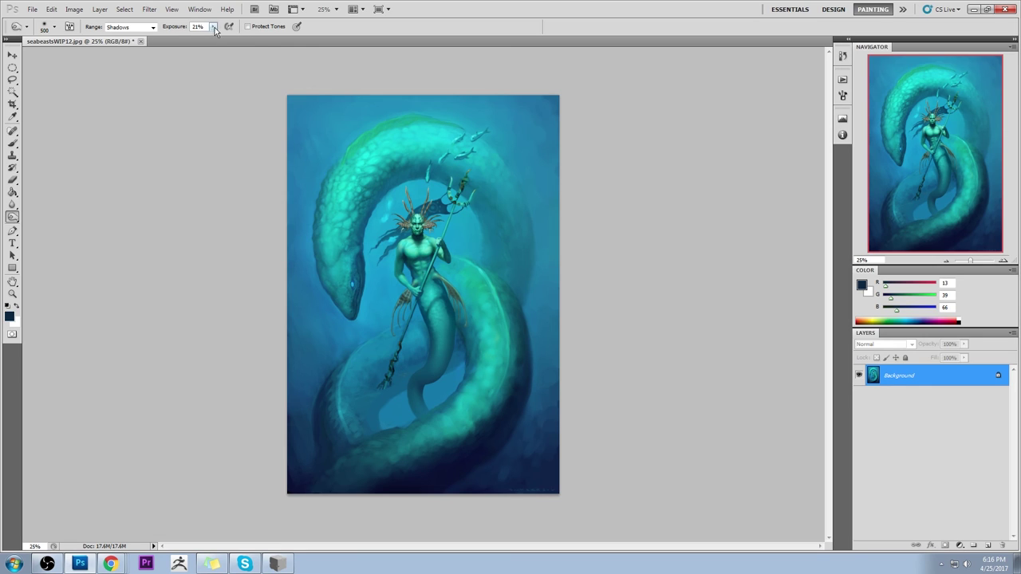
pyautogui.moveTo(215, 28); pyautogui.dragTo(221, 45)
pyautogui.click(407, 322)
pyautogui.moveTo(12, 204); pyautogui.dragTo(49, 223)
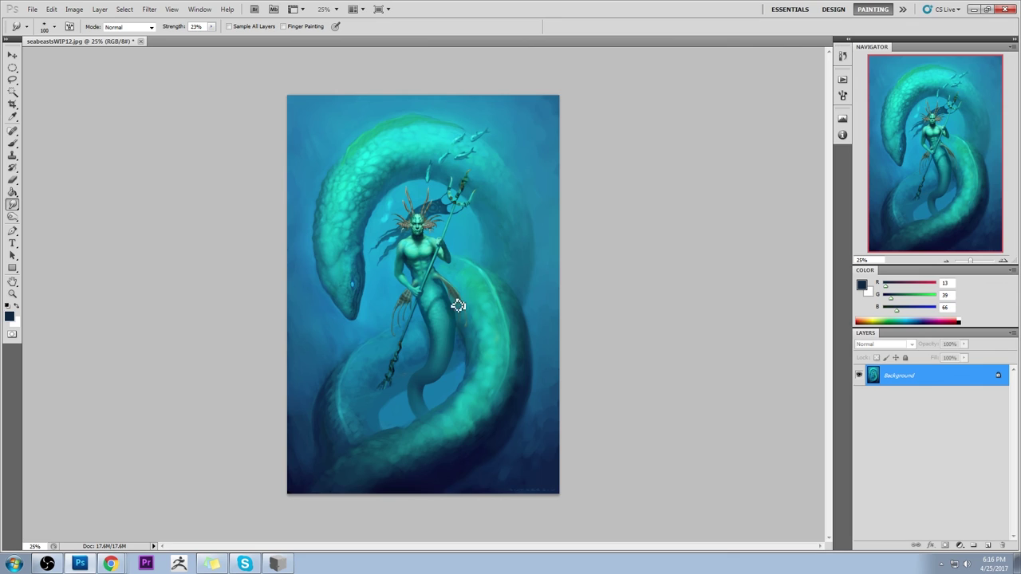
# Step: Set the Brush to Normal mode, size 250, 27% opacity, with a sampled bright teal
pyautogui.press('[')
pyautogui.press('[')
pyautogui.press('[')
pyautogui.scroll(3, 419, 315)
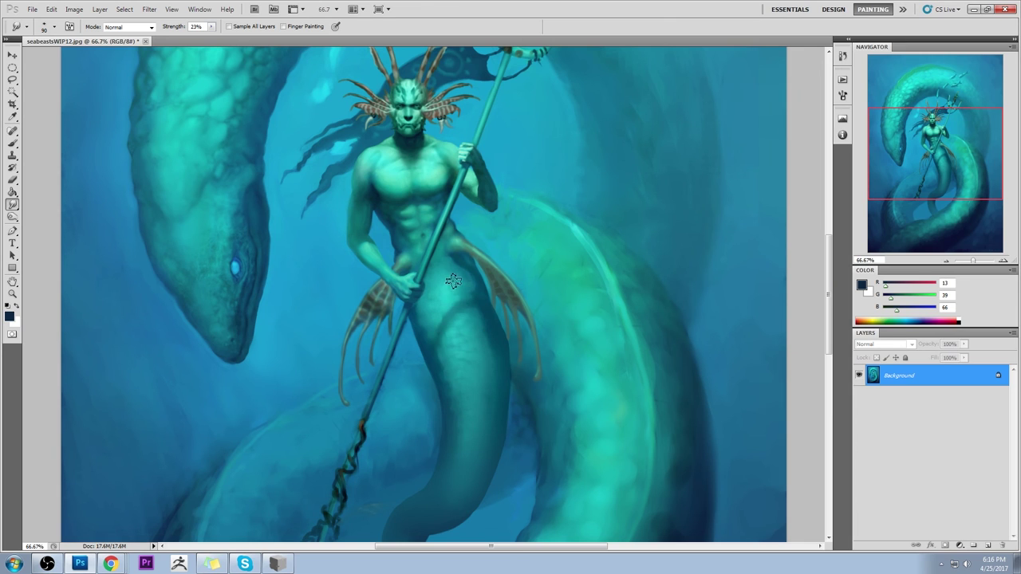
pyautogui.press('b')
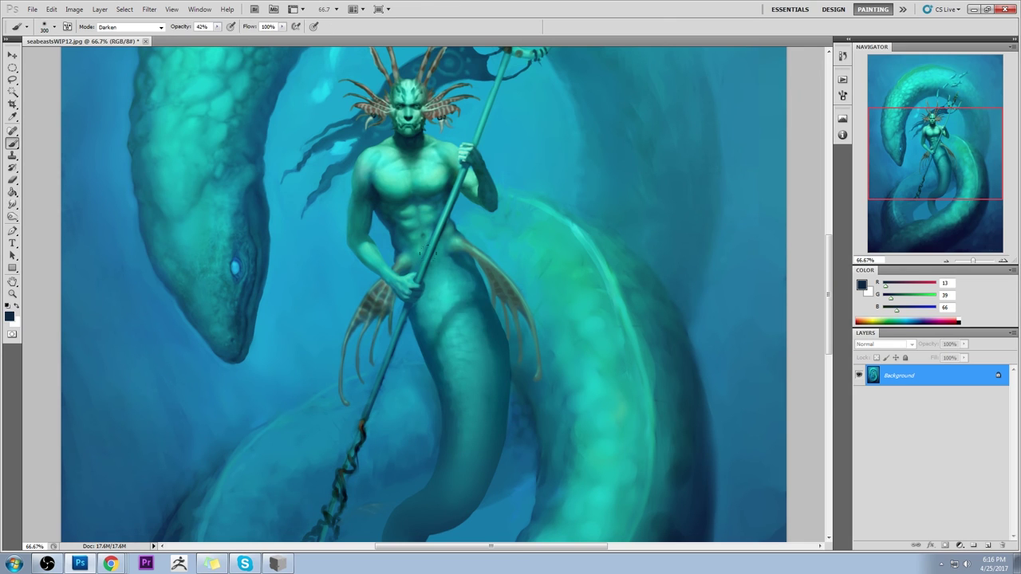
pyautogui.keyDown('alt'); pyautogui.click(448, 284); pyautogui.keyUp('alt')
pyautogui.click(161, 26)
pyautogui.click(144, 38)
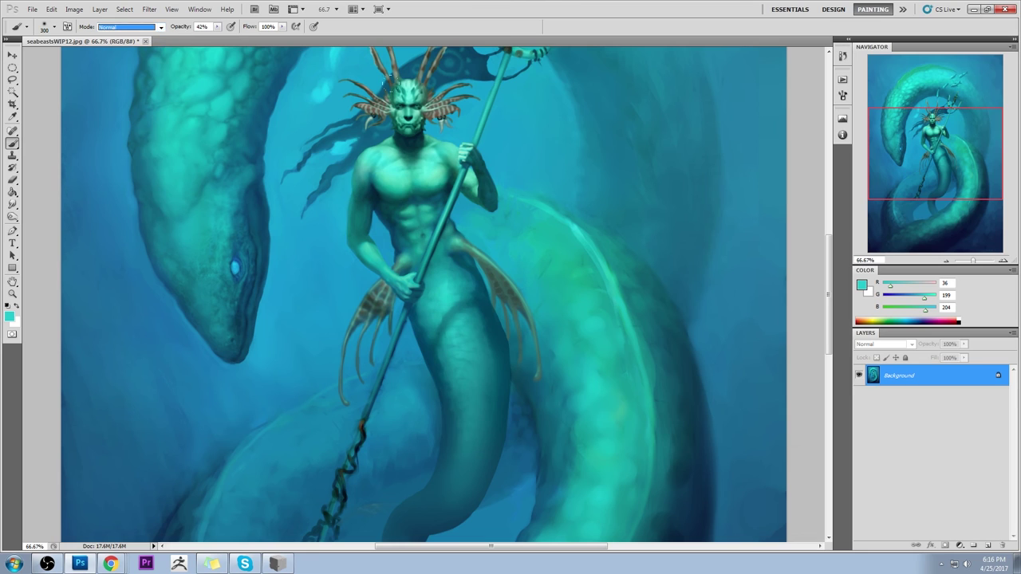
pyautogui.press('[')
pyautogui.press('[')
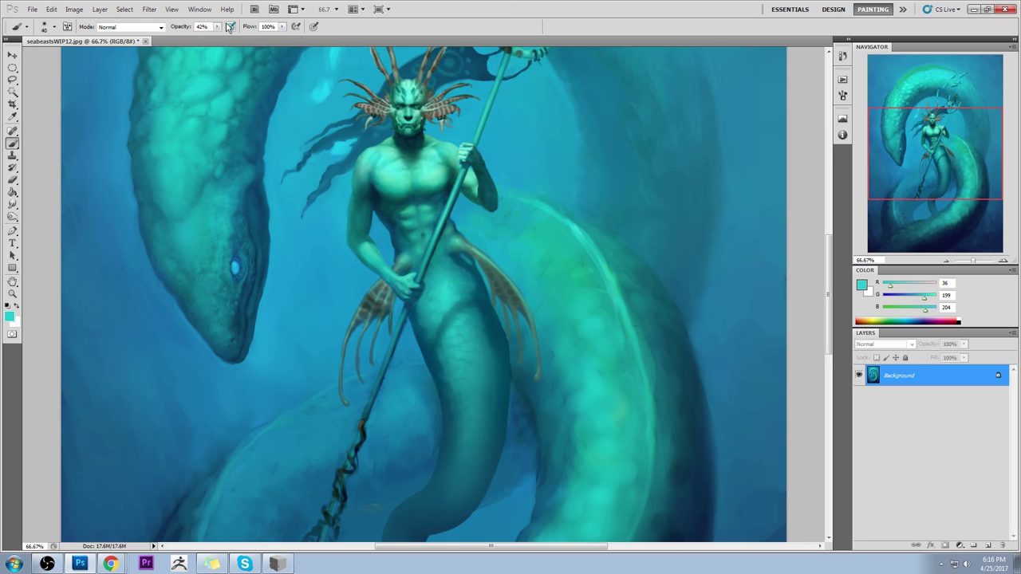
pyautogui.click(217, 27)
pyautogui.moveTo(214, 37); pyautogui.dragTo(209, 37)
pyautogui.click(473, 267)
# Step: Paint sampled dark, mid and lighter teals over the merman's hip at 51% opacity
pyautogui.keyDown('alt'); pyautogui.click(475, 271); pyautogui.keyUp('alt')
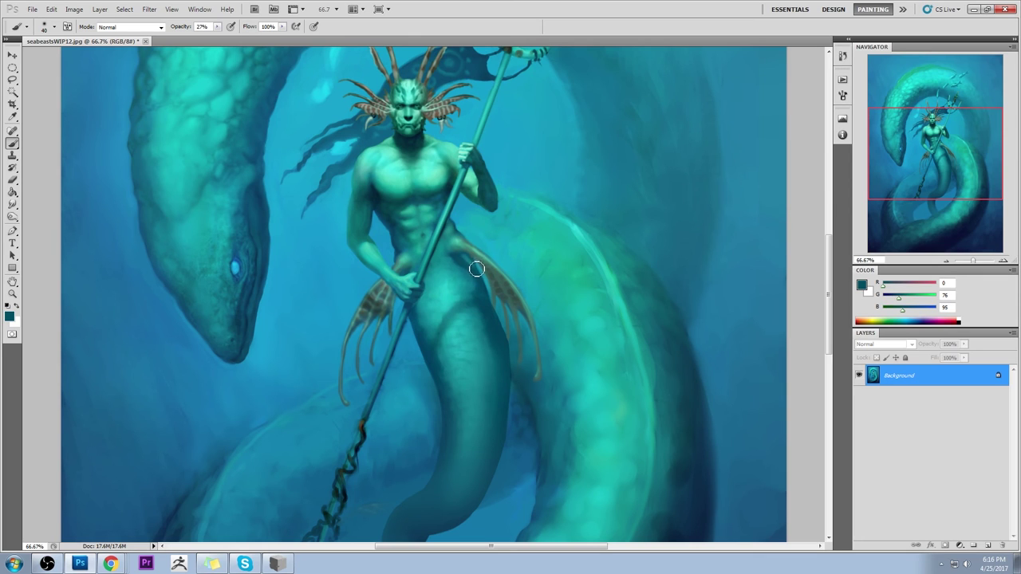
pyautogui.keyDown('alt'); pyautogui.click(465, 257); pyautogui.keyUp('alt')
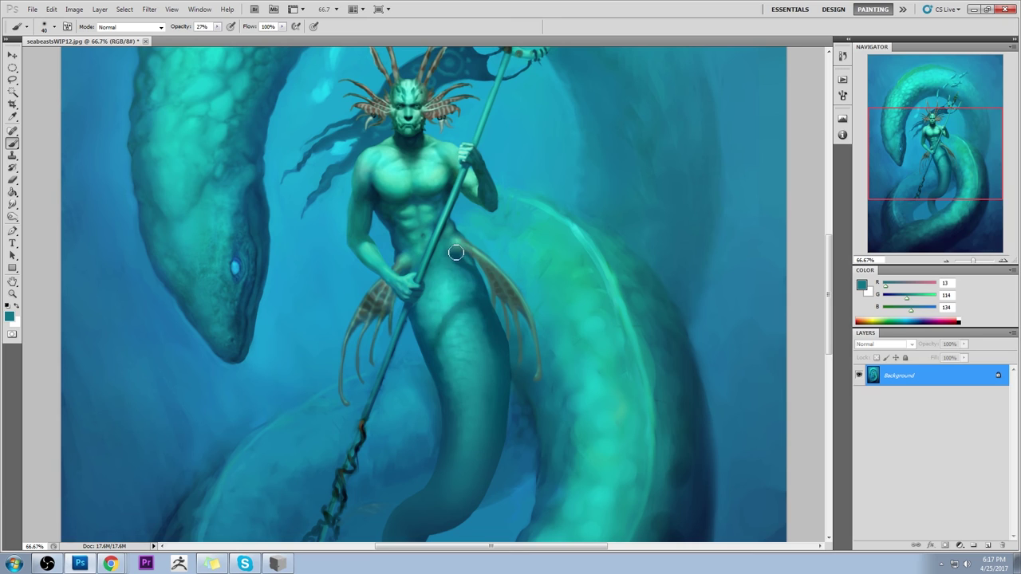
pyautogui.moveTo(217, 26); pyautogui.dragTo(229, 42)
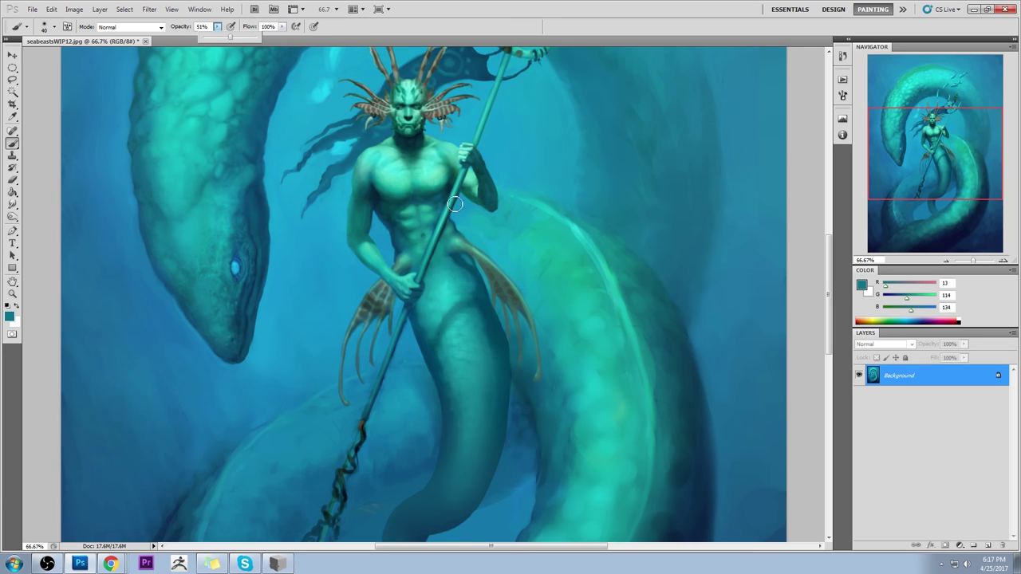
pyautogui.keyDown('alt'); pyautogui.click(465, 256); pyautogui.keyUp('alt')
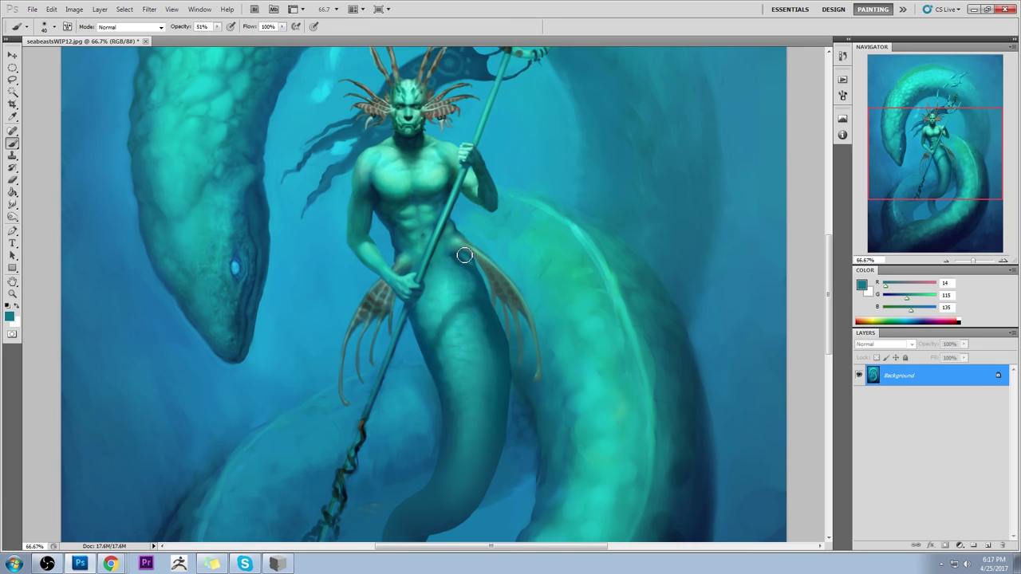
pyautogui.keyDown('alt'); pyautogui.click(460, 260); pyautogui.keyUp('alt')
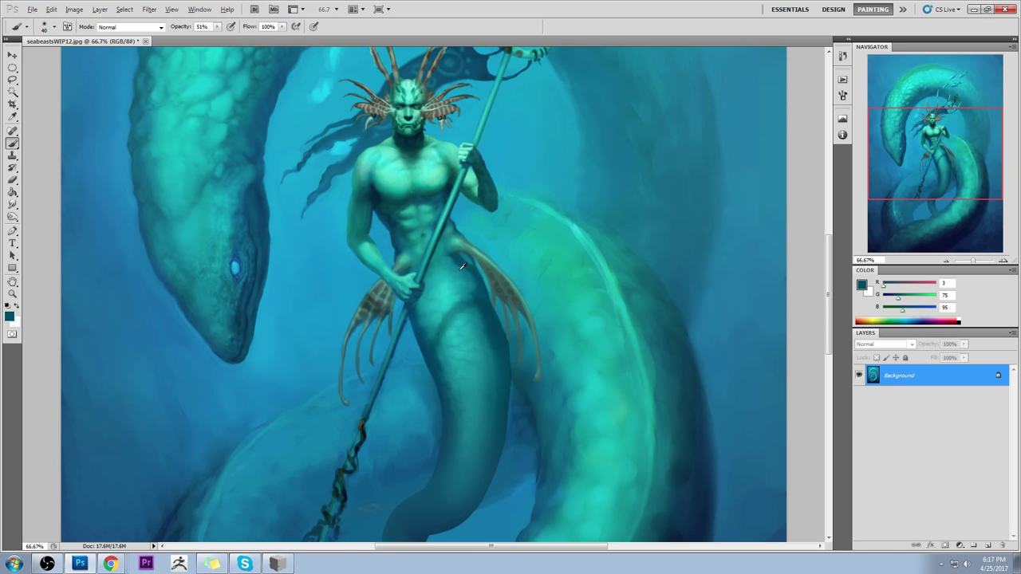
pyautogui.keyDown('alt'); pyautogui.click(456, 270); pyautogui.keyUp('alt')
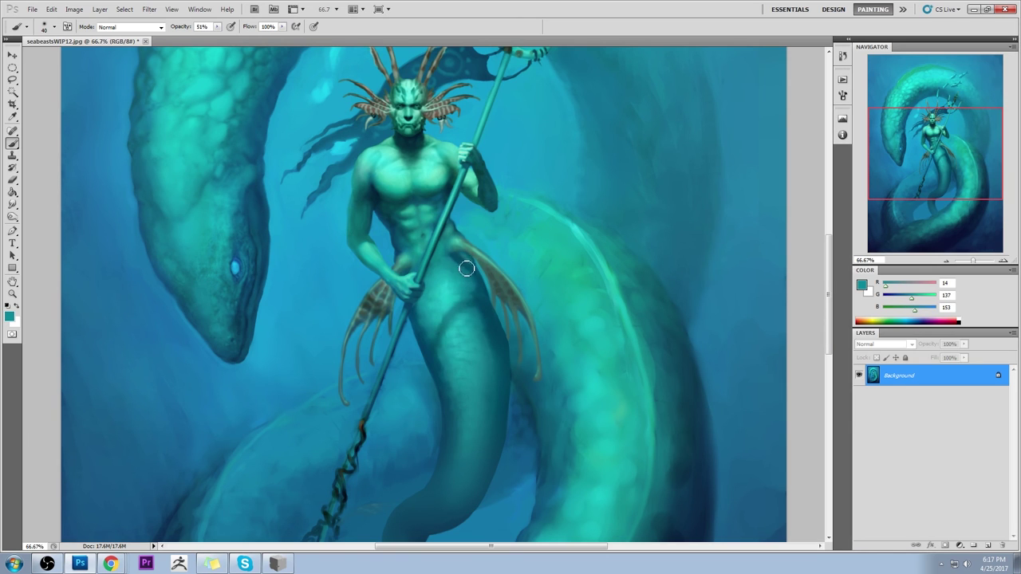
pyautogui.keyDown('alt'); pyautogui.click(501, 248); pyautogui.keyUp('alt')
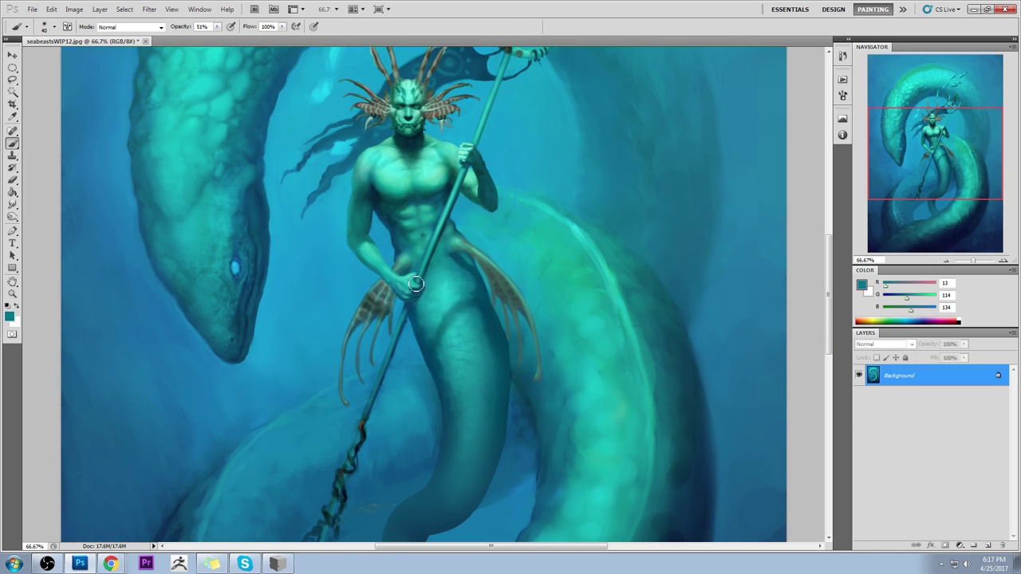
pyautogui.scroll(-3, 418, 286)
pyautogui.scroll(1, 457, 319)
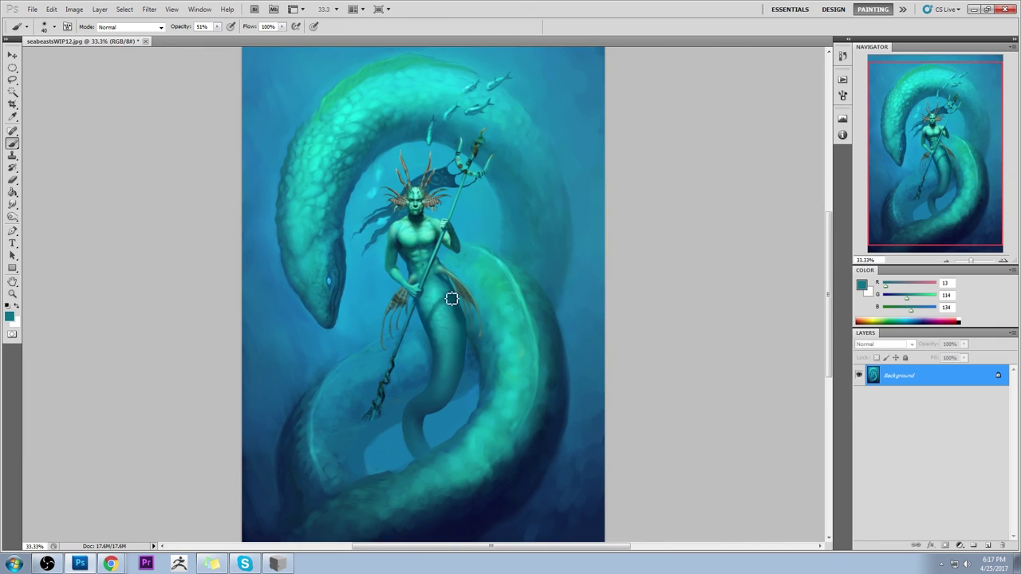
# Step: Paint a sampled light cyan onto the merman at 77% opacity with a 175 brush
pyautogui.press(']')
pyautogui.press(']')
pyautogui.press(']')
pyautogui.press(']')
pyautogui.press(']')
pyautogui.press(']')
pyautogui.press(']')
pyautogui.keyDown('alt'); pyautogui.click(424, 231); pyautogui.keyUp('alt')
pyautogui.click(217, 26)
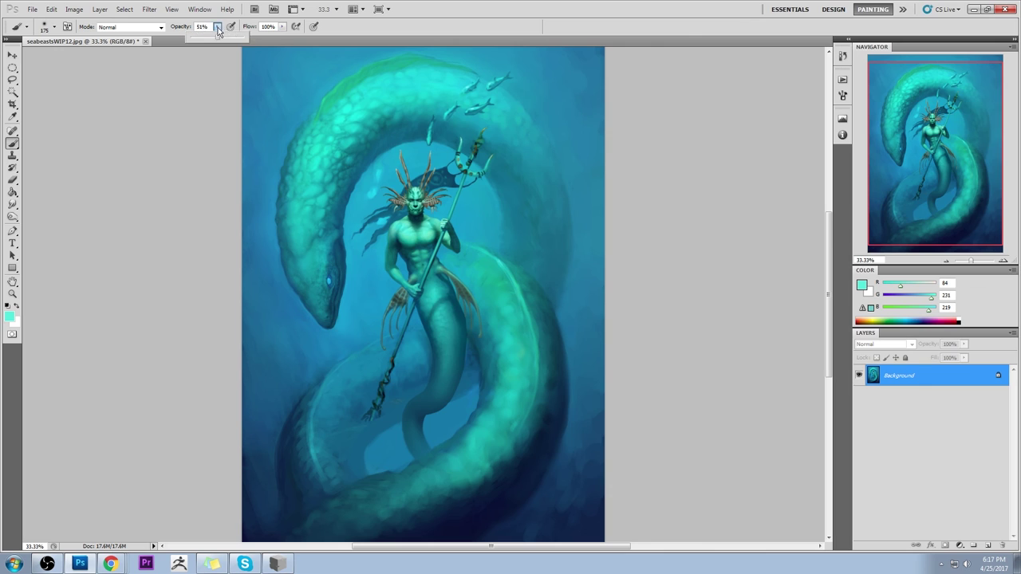
pyautogui.moveTo(214, 37); pyautogui.dragTo(228, 38)
pyautogui.click(191, 48)
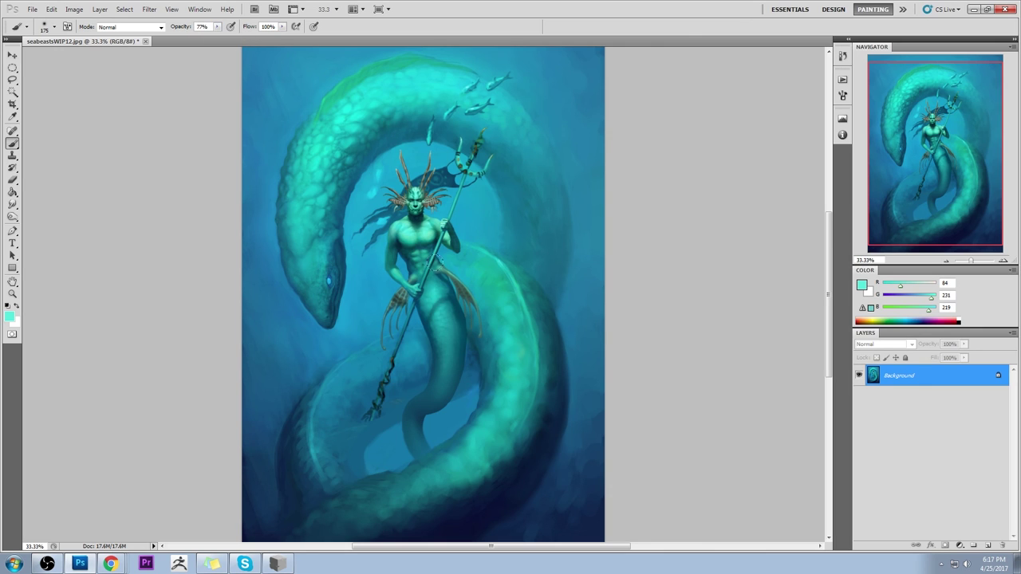
pyautogui.press('[')
pyautogui.press('[')
pyautogui.press('[')
pyautogui.press('[')
pyautogui.press('[')
# Step: Dodge the serpent coil's highlights with an 80 brush, then zoom out and select all
pyautogui.moveTo(12, 216); pyautogui.dragTo(50, 216)
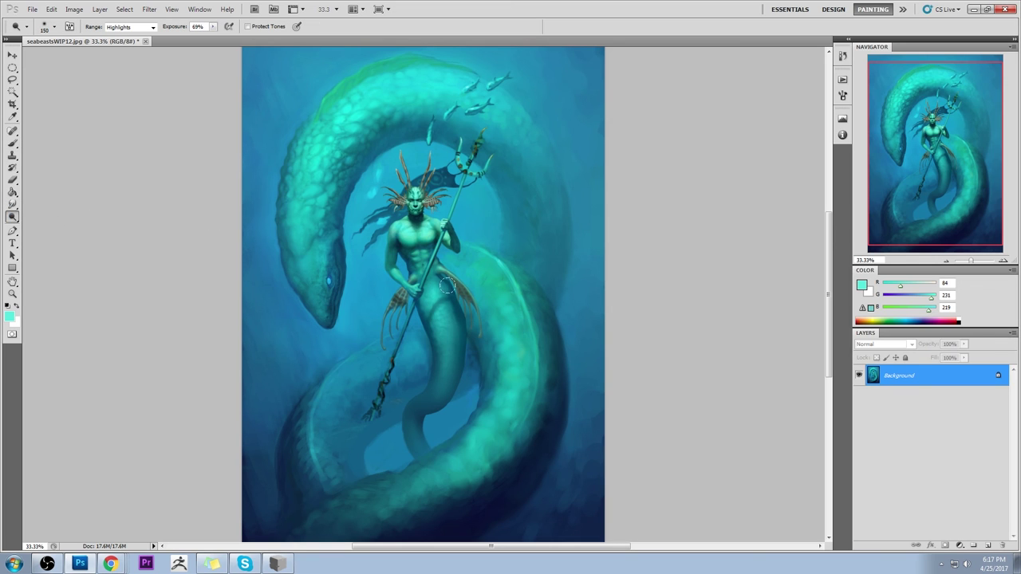
pyautogui.press('[')
pyautogui.press('[')
pyautogui.press('[')
pyautogui.press('[')
pyautogui.press('b')
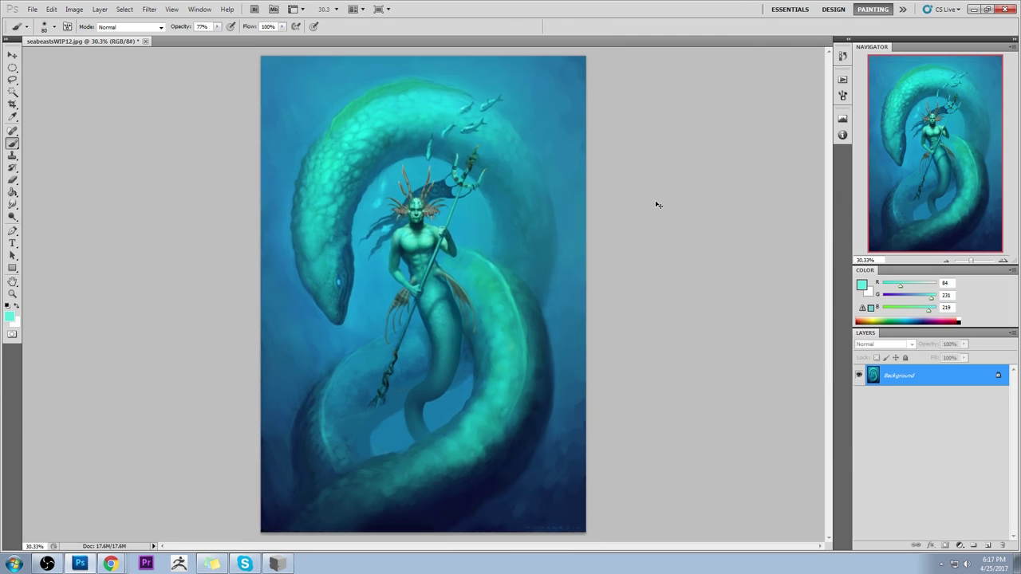
pyautogui.hotkey('ctrl', '-')
pyautogui.hotkey('ctrl', 'a')
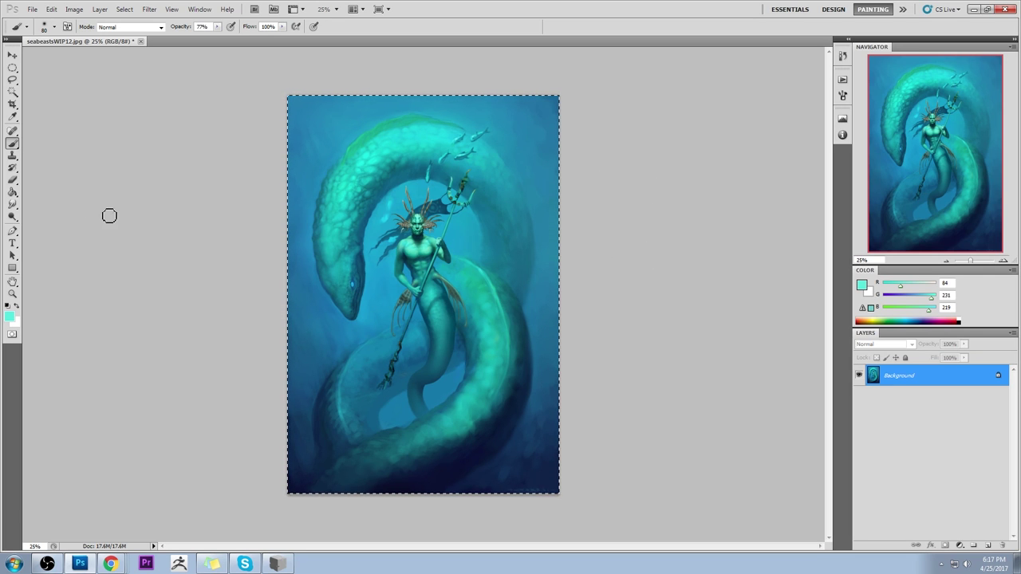
# Step: Revert the painting to its opening snapshot in the History panel
pyautogui.click(13, 217)
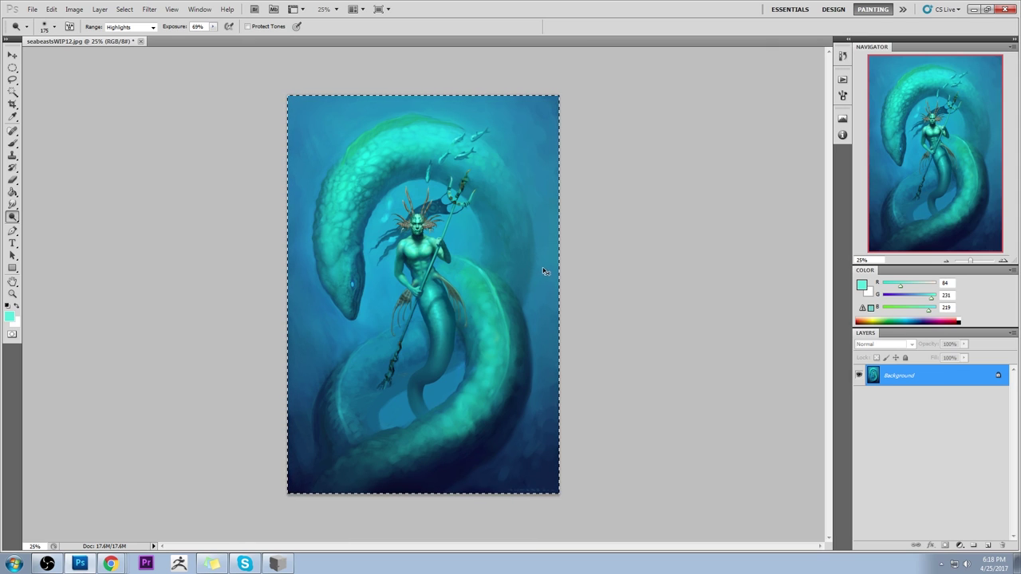
pyautogui.click(842, 56)
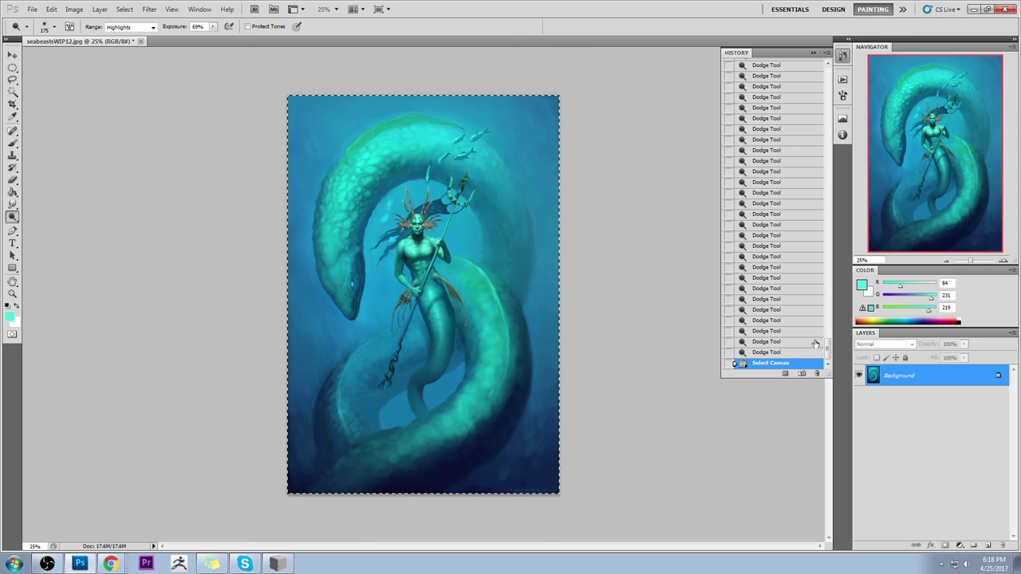
pyautogui.moveTo(827, 353); pyautogui.dragTo(871, 62)
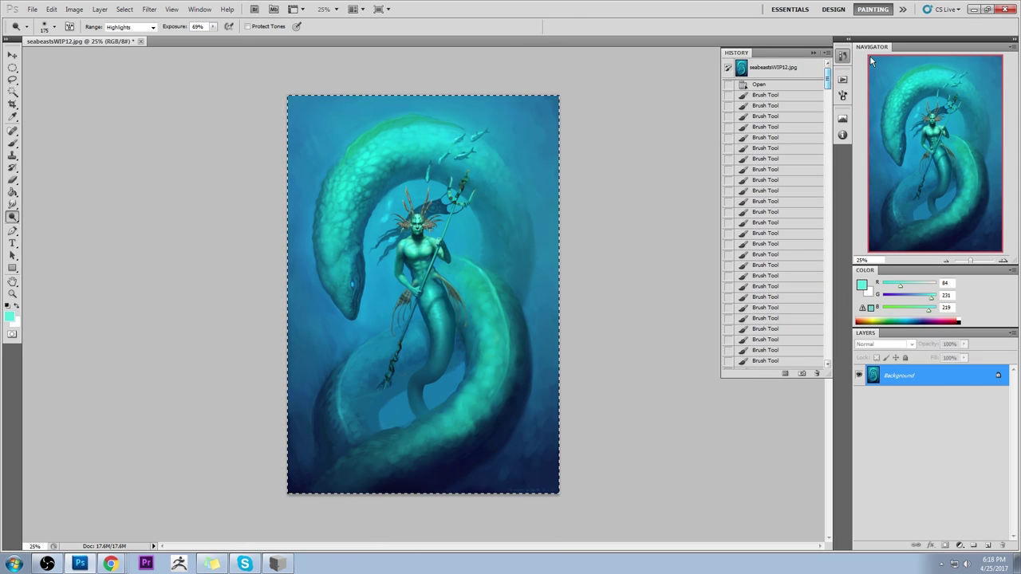
pyautogui.click(787, 68)
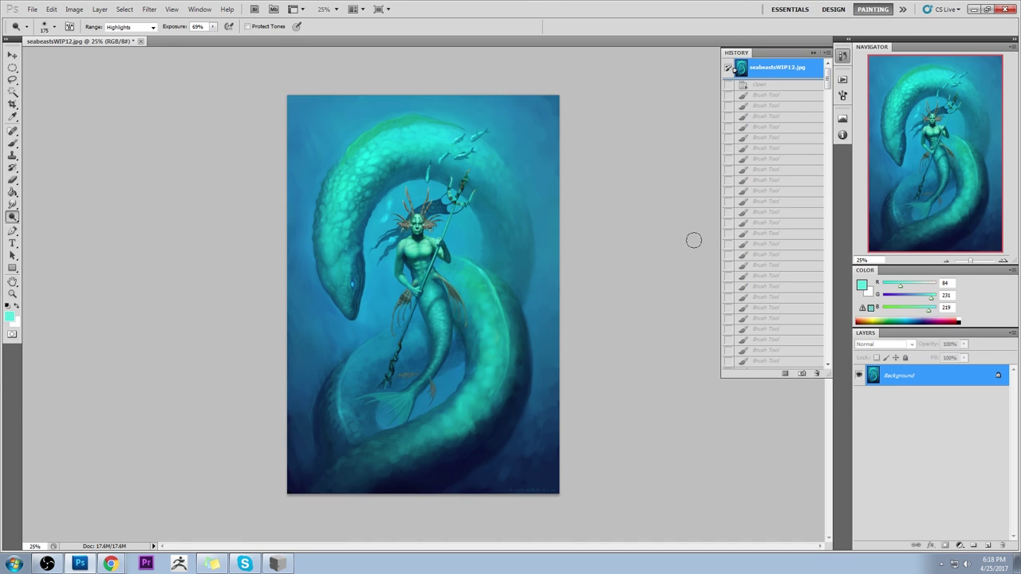
# Step: Paste the reworked painting in place as Layer 1 and toggle it against the original
pyautogui.hotkey('ctrl', 'shift', 'v')
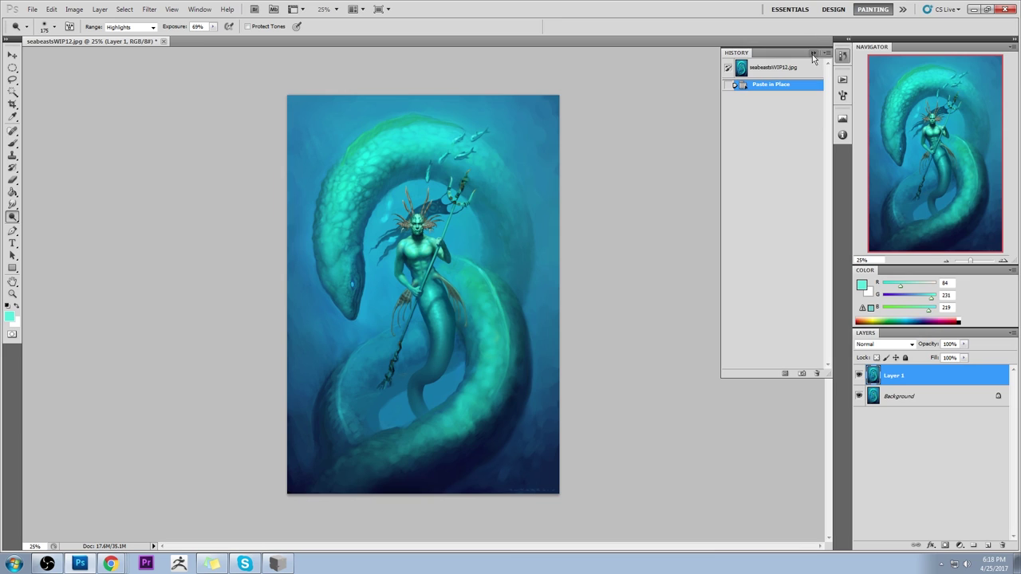
pyautogui.click(812, 54)
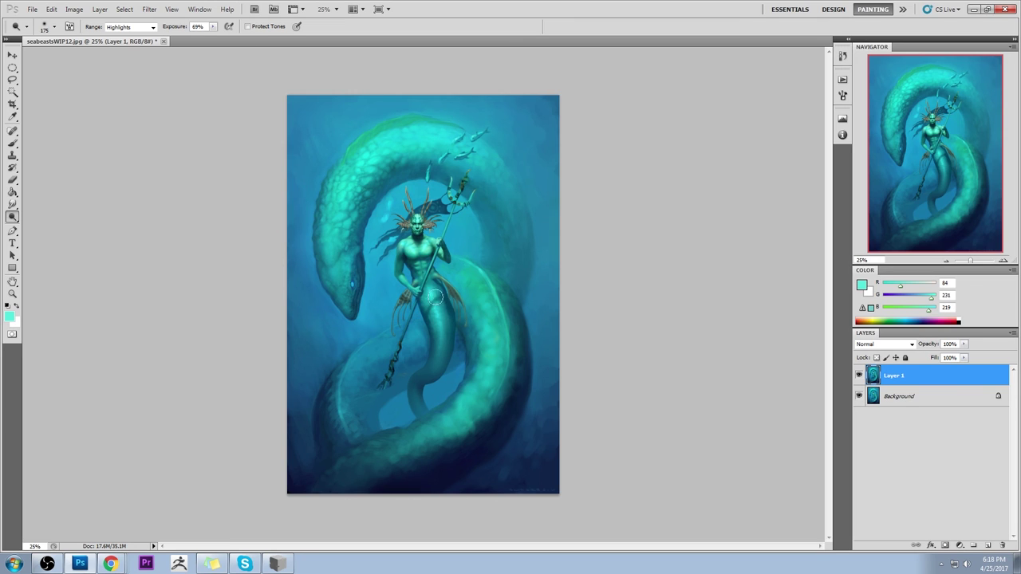
pyautogui.click(859, 374)
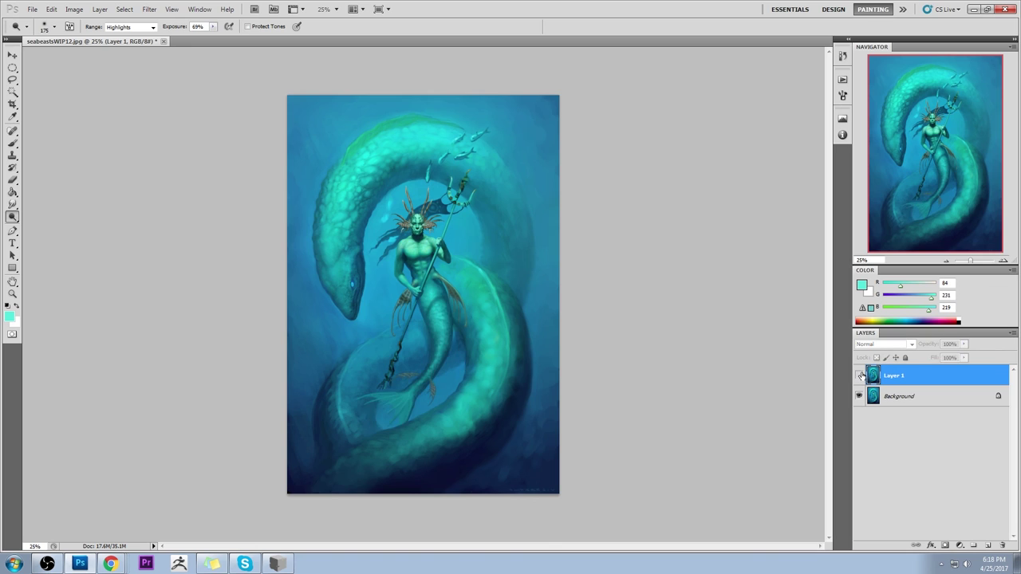
pyautogui.click(859, 375)
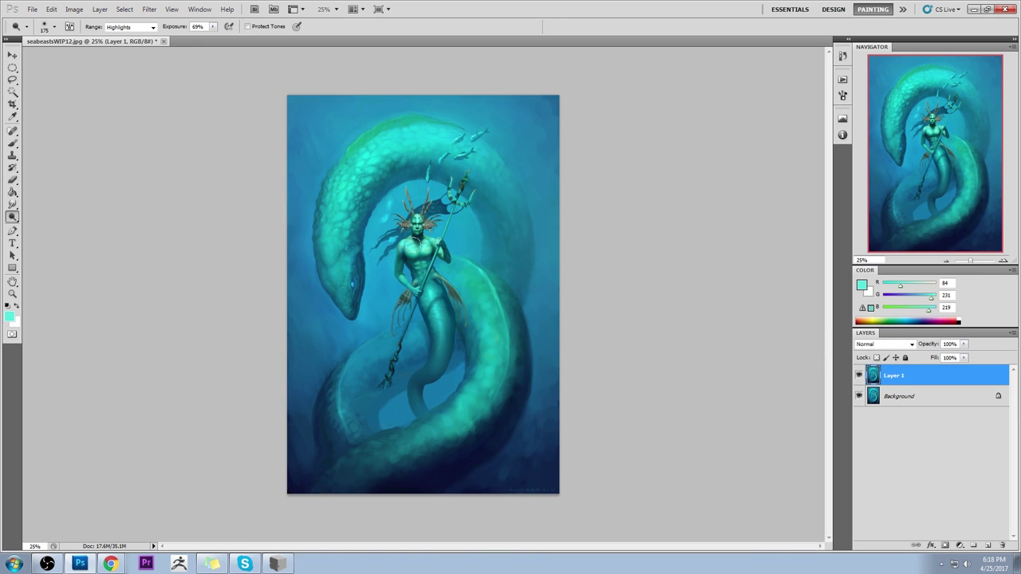
pyautogui.click(859, 375)
pyautogui.click(860, 375)
pyautogui.click(859, 375)
pyautogui.click(860, 376)
pyautogui.click(860, 376)
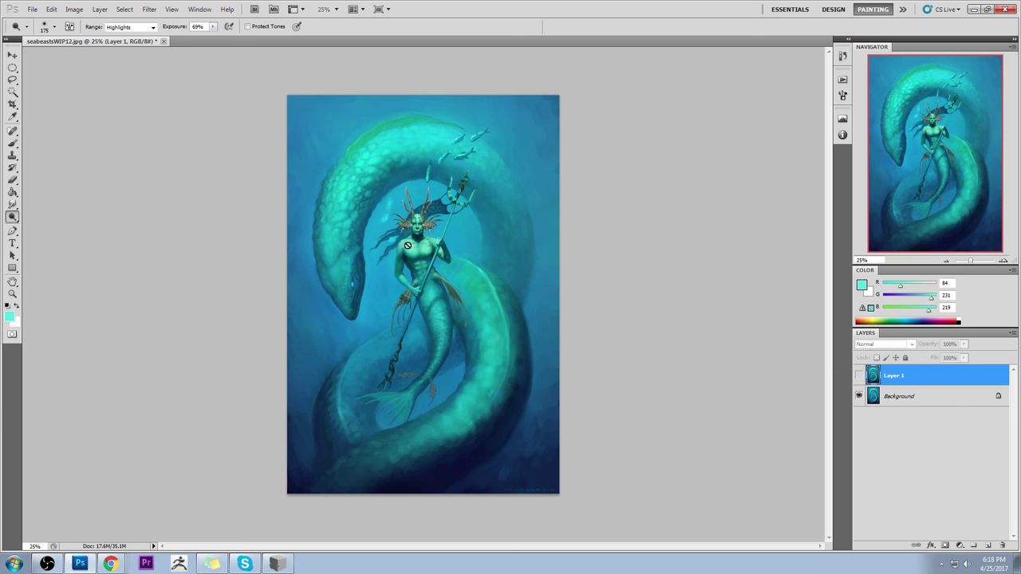
# Step: Compare Layer 1 zoomed in on the merman's head and torso, then return to 25% view
pyautogui.press('z')
pyautogui.moveTo(375, 199); pyautogui.dragTo(472, 286)
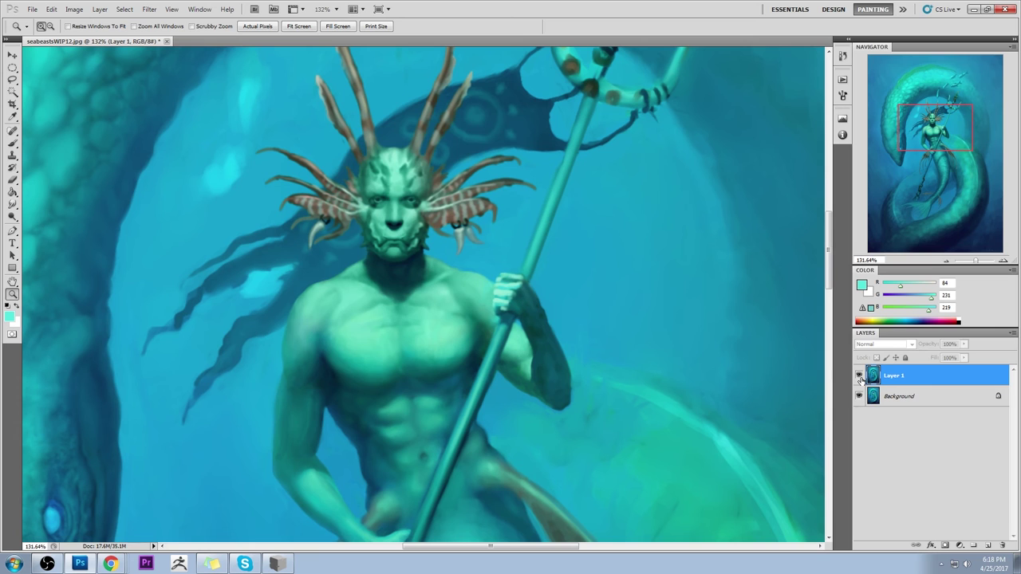
pyautogui.click(859, 375)
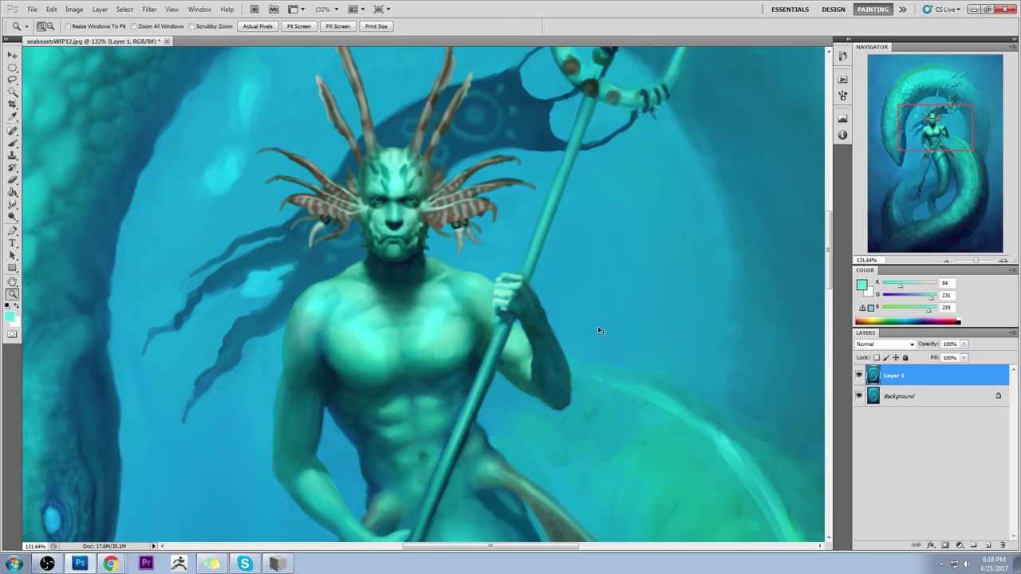
pyautogui.hotkey('ctrl', '0')
pyautogui.press('b')
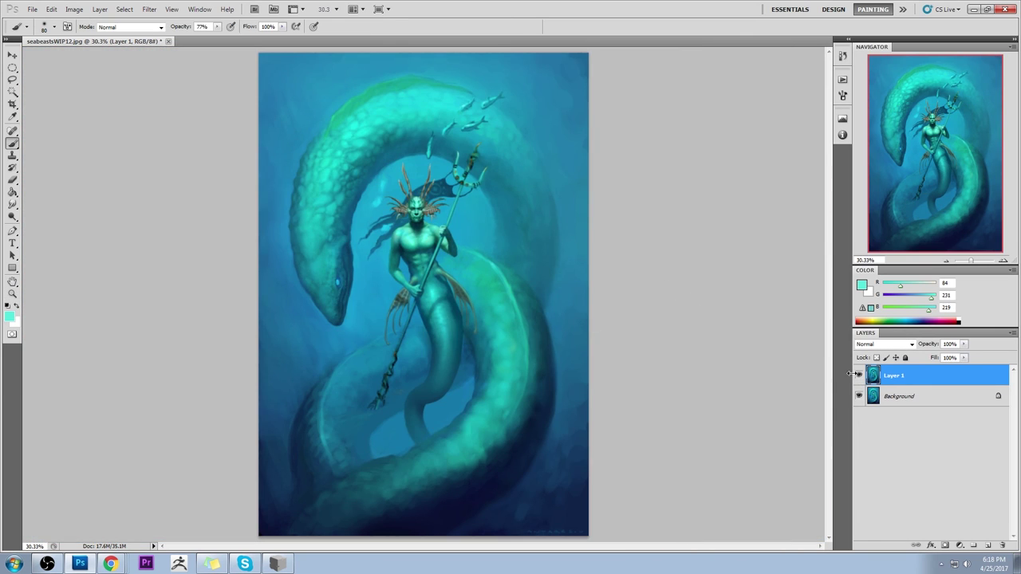
pyautogui.hotkey('ctrl', '-')
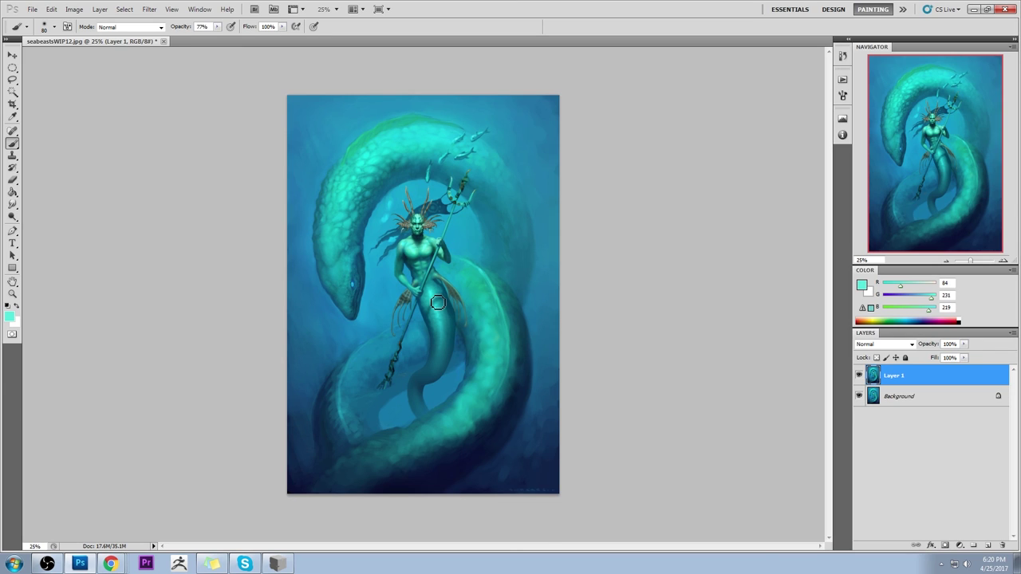
# Step: Toggle Layer 1 repeatedly to compare the repainted tail with the original, ending visible
pyautogui.click(859, 375)
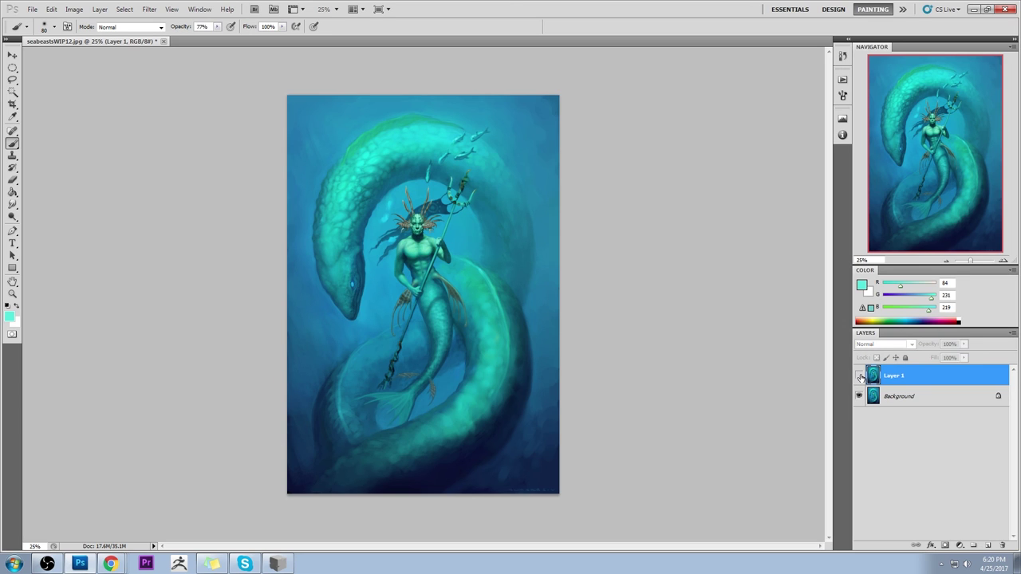
pyautogui.click(859, 376)
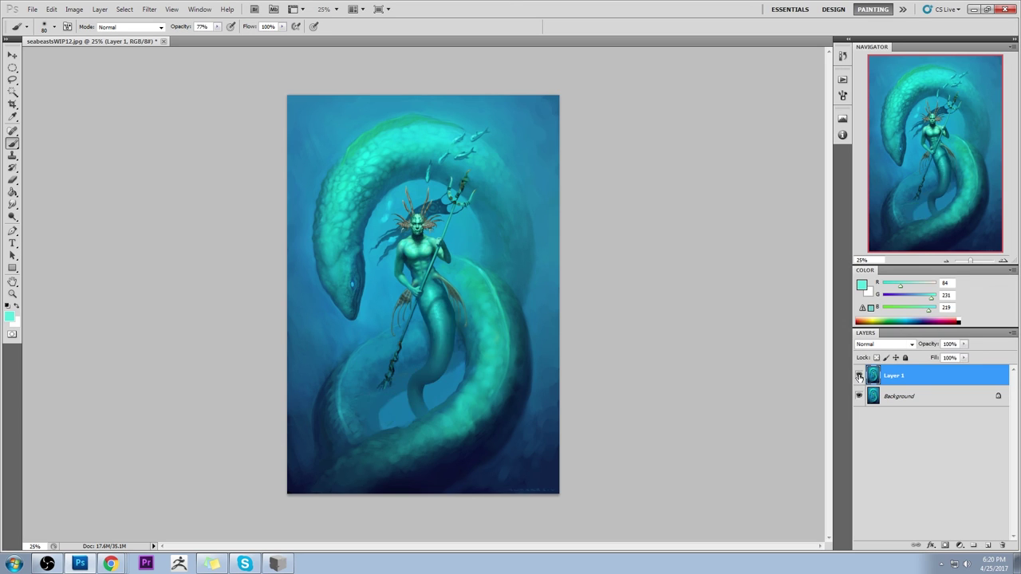
pyautogui.click(859, 376)
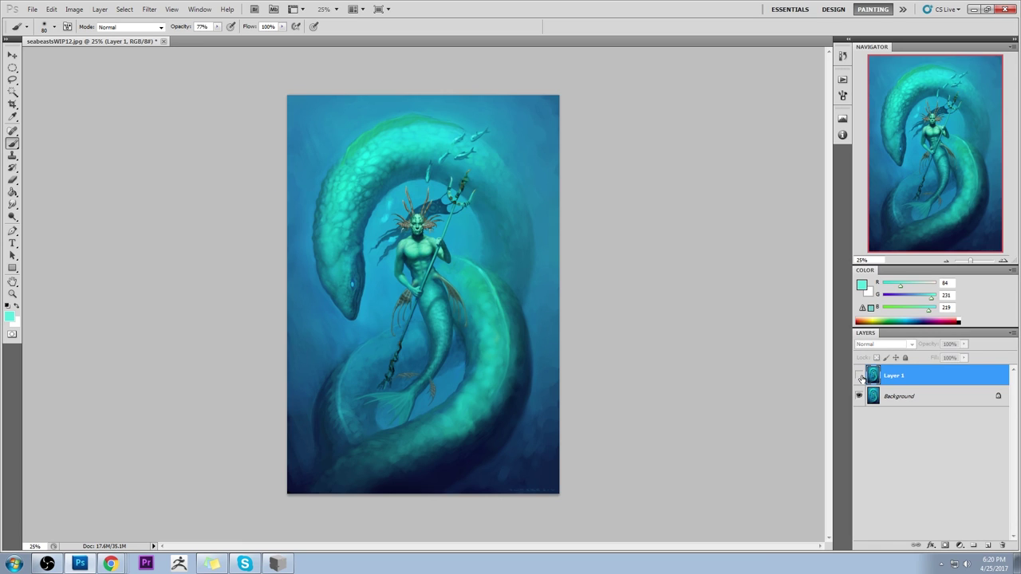
pyautogui.click(858, 376)
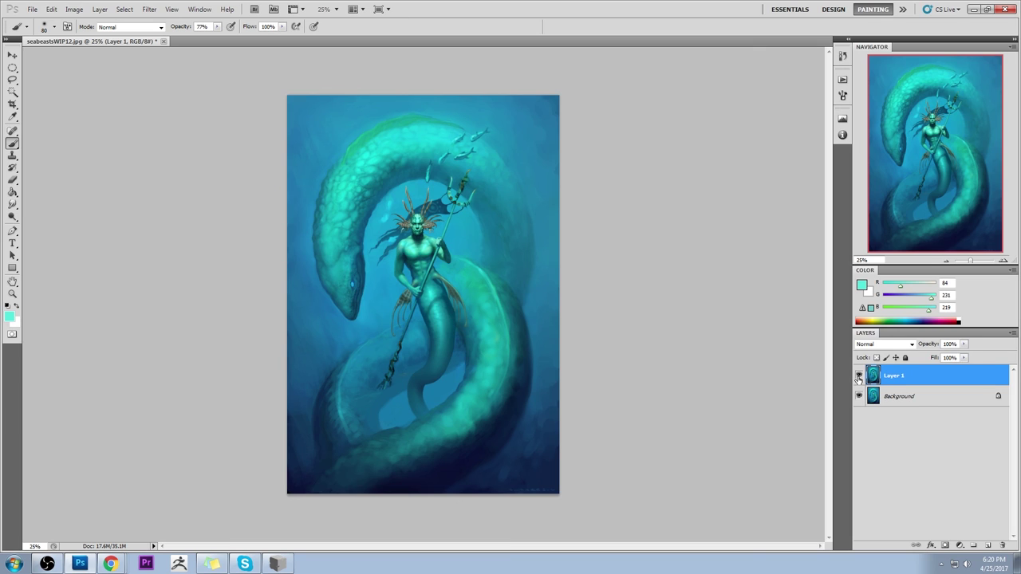
pyautogui.click(859, 378)
pyautogui.click(858, 379)
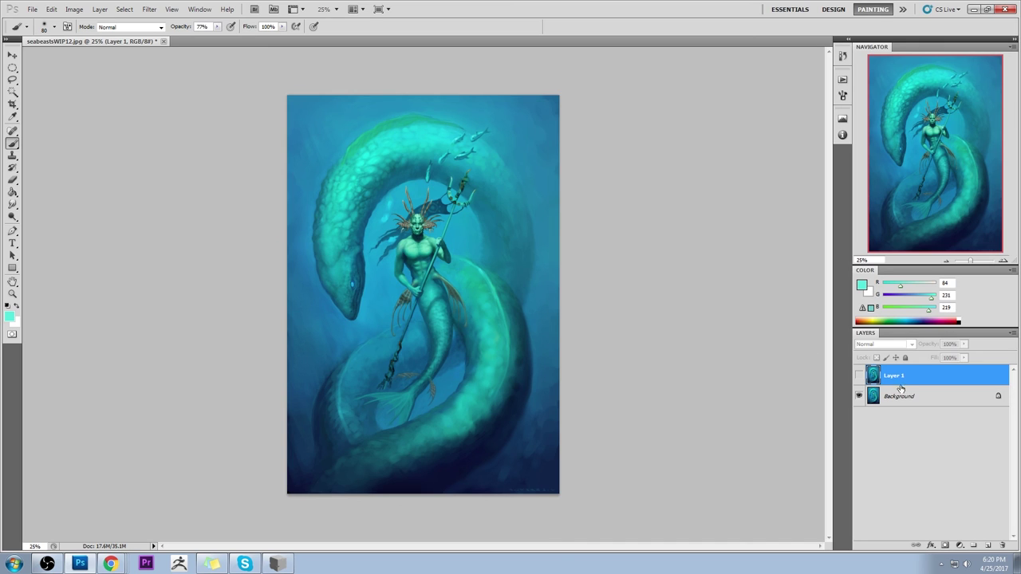
pyautogui.click(859, 376)
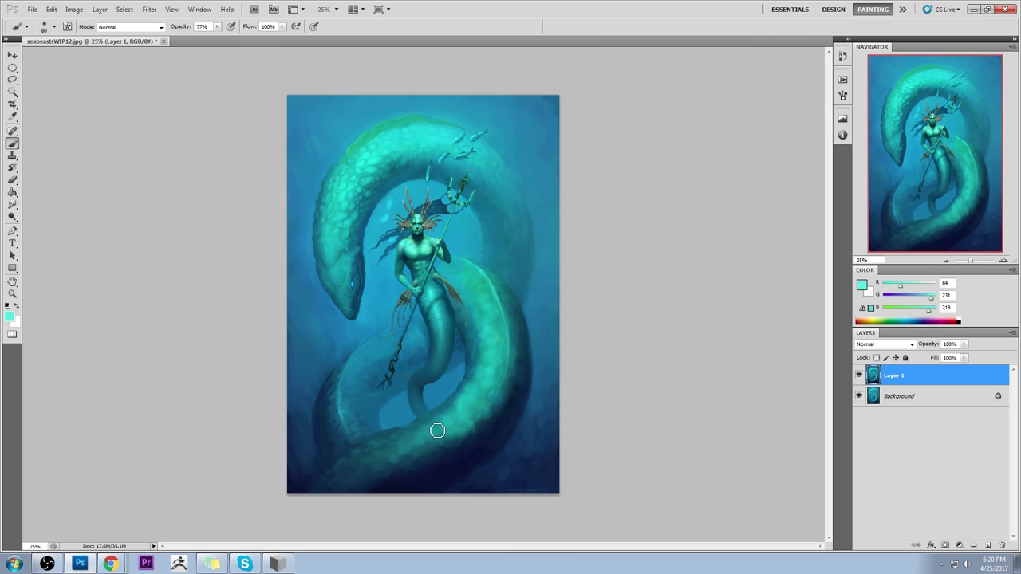
# Step: Sample the dark teal (R16 G91 B116) from the canvas as the brush colour
pyautogui.rightClick(483, 288)
pyautogui.press('Return')
pyautogui.keyDown('alt'); pyautogui.click(418, 421); pyautogui.keyUp('alt')
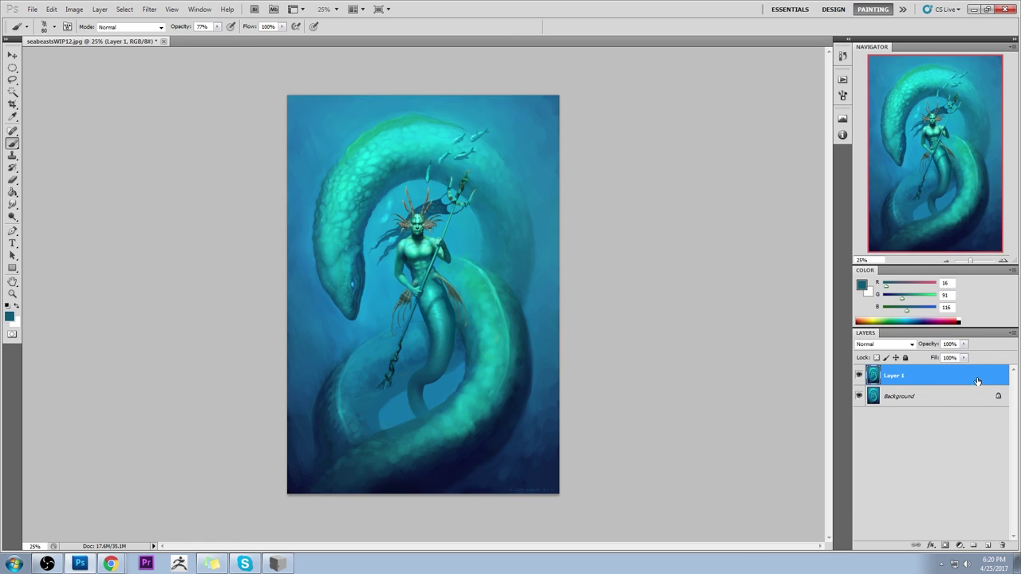
# Step: Flatten Image from Layer 1's context menu in the Layers panel
pyautogui.rightClick(910, 373)
pyautogui.click(925, 366)
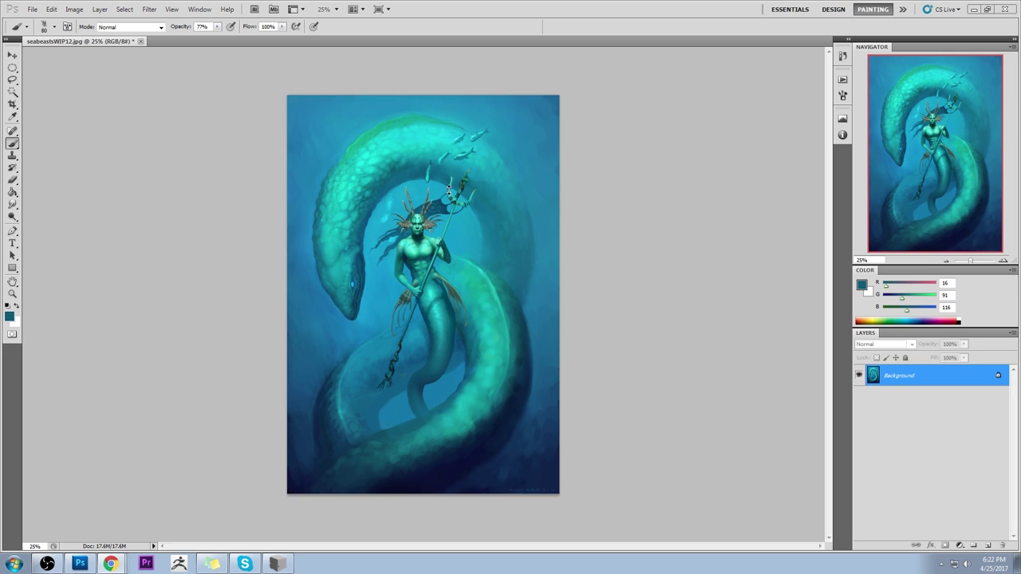
# Step: Add a bright highlight to the serpent's eye and check it zoomed in
pyautogui.click(353, 282)
pyautogui.press('z')
pyautogui.moveTo(338, 163); pyautogui.dragTo(483, 330)
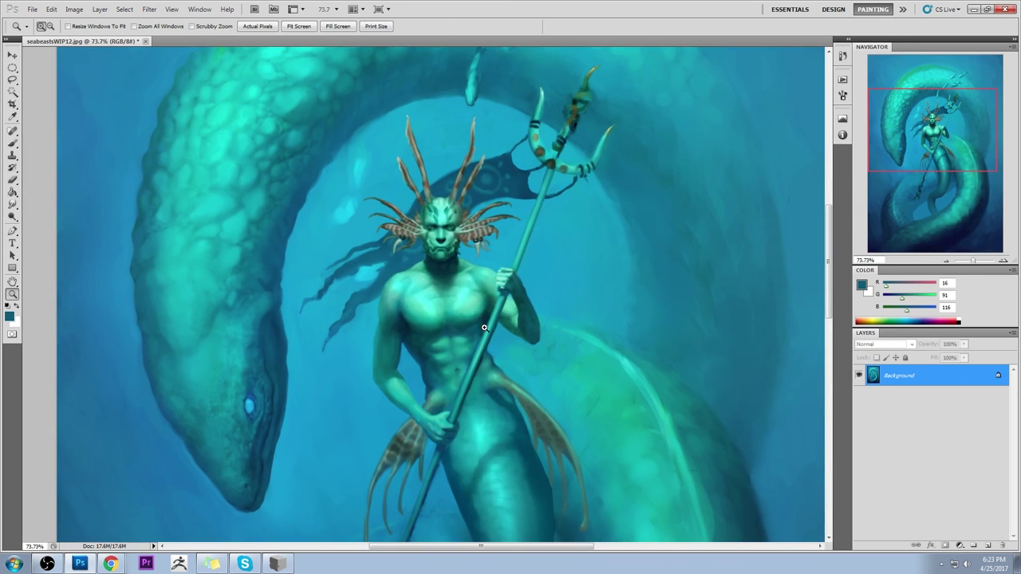
pyautogui.keyDown('alt'); pyautogui.click(501, 256); pyautogui.keyUp('alt')
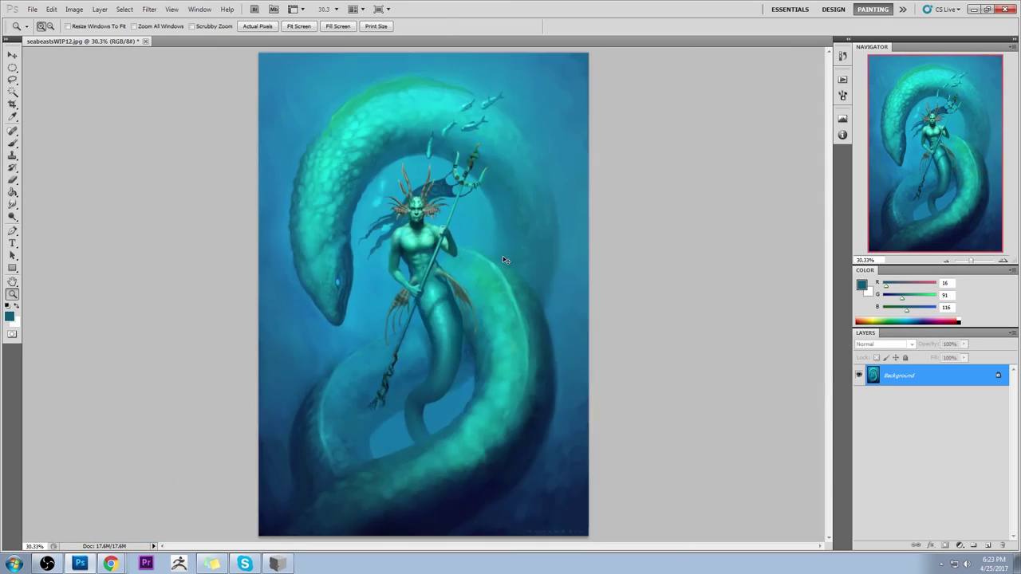
pyautogui.keyDown('alt'); pyautogui.click(440, 295); pyautogui.keyUp('alt')
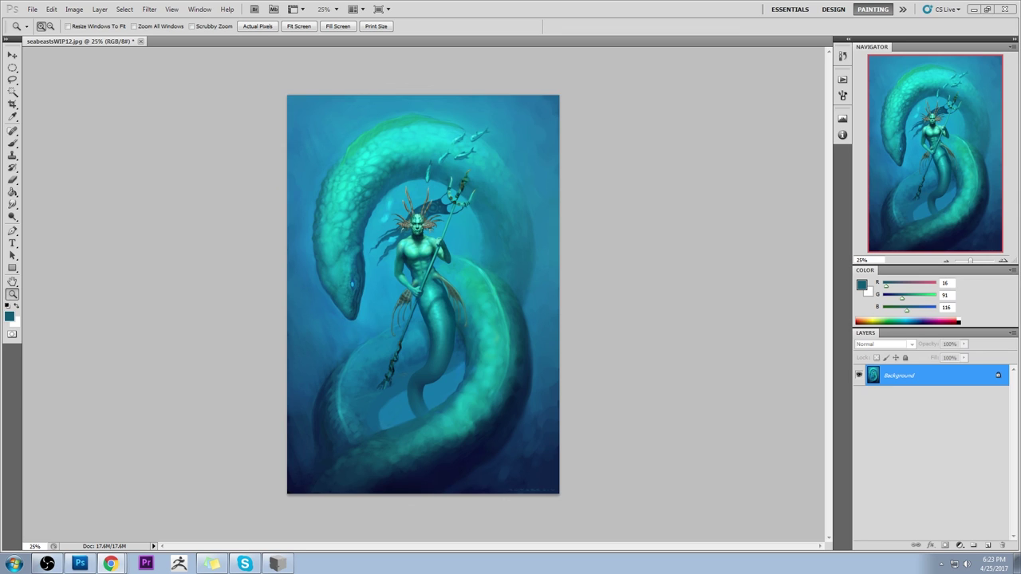
# Step: Close seabeastsWIP12.jpg, saving it as a JPEG at quality 12 (Maximum)
pyautogui.click(141, 42)
pyautogui.click(497, 228)
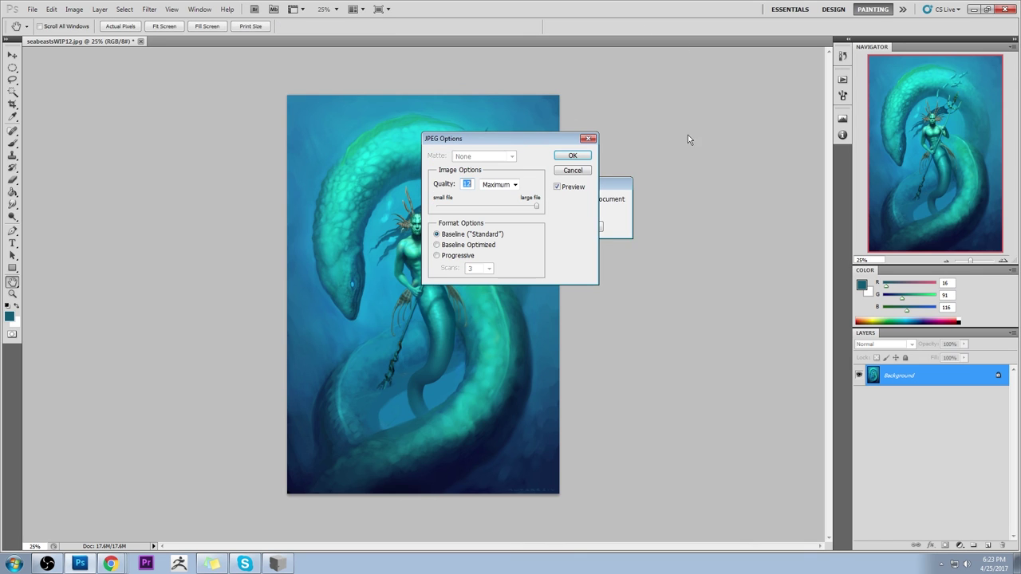
pyautogui.click(583, 155)
pyautogui.moveTo(718, 12); pyautogui.dragTo(555, 62)
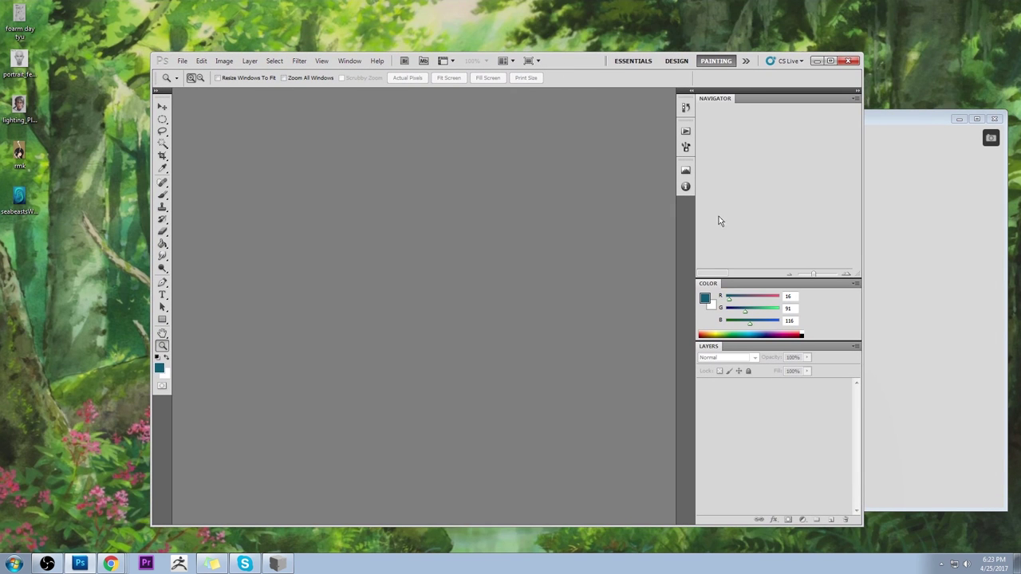
# Step: Glance at the taskbar clock and calendar, then bring up the Chrome window
pyautogui.click(978, 569)
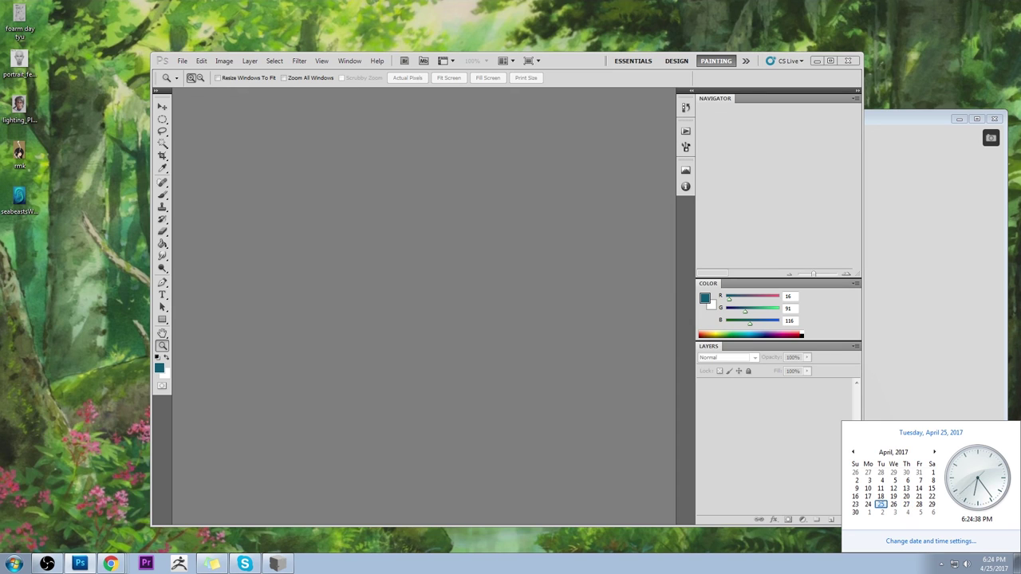
pyautogui.press('Escape')
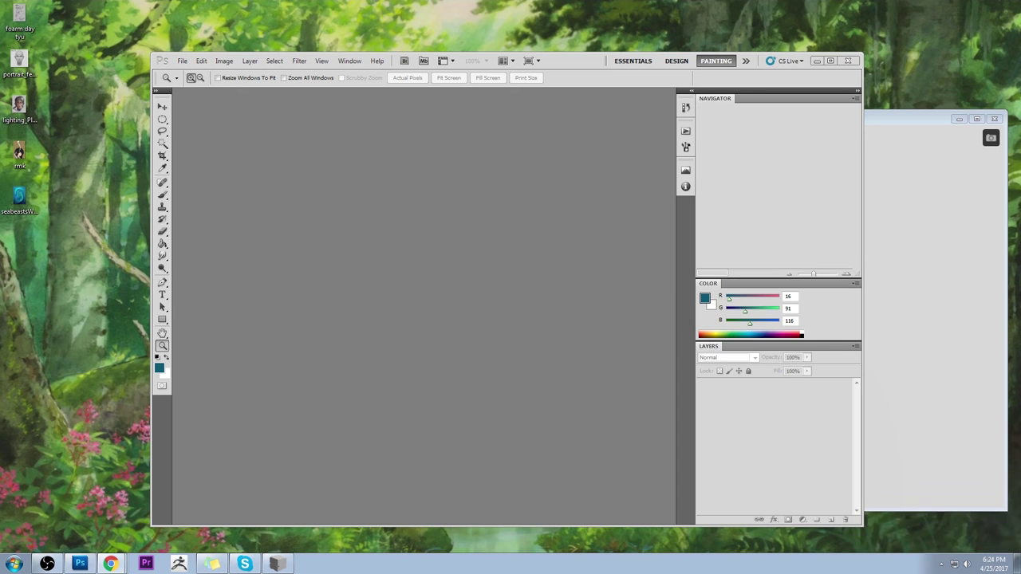
pyautogui.click(110, 564)
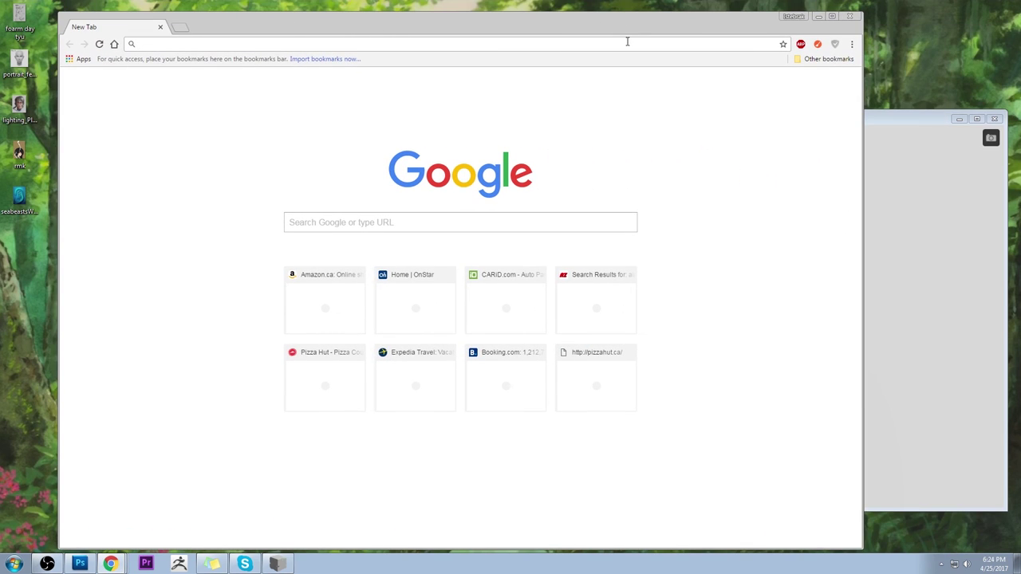
# Step: Load istebrak.com in Chrome and open its Google+ icon link in a new tab
pyautogui.write('istebr')
pyautogui.press('Return')
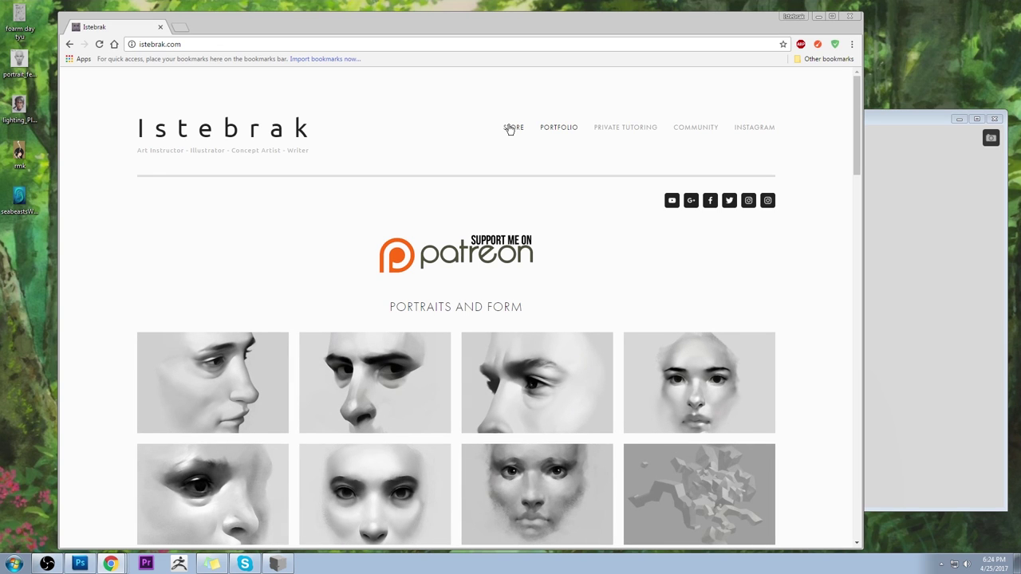
pyautogui.rightClick(691, 203)
pyautogui.click(695, 209)
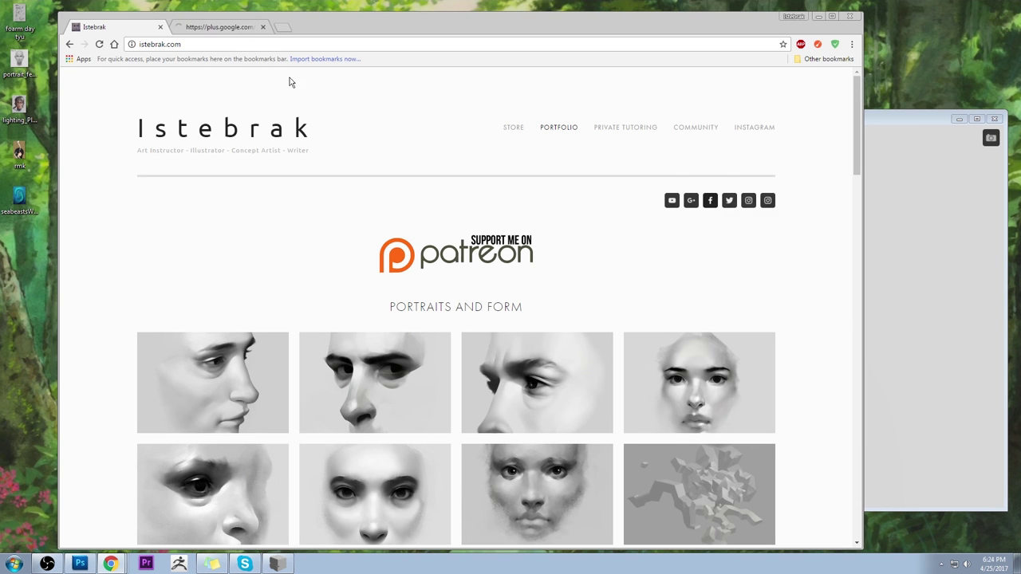
# Step: Switch to the Google+ tab and filter the community's posts to Polls
pyautogui.click(218, 28)
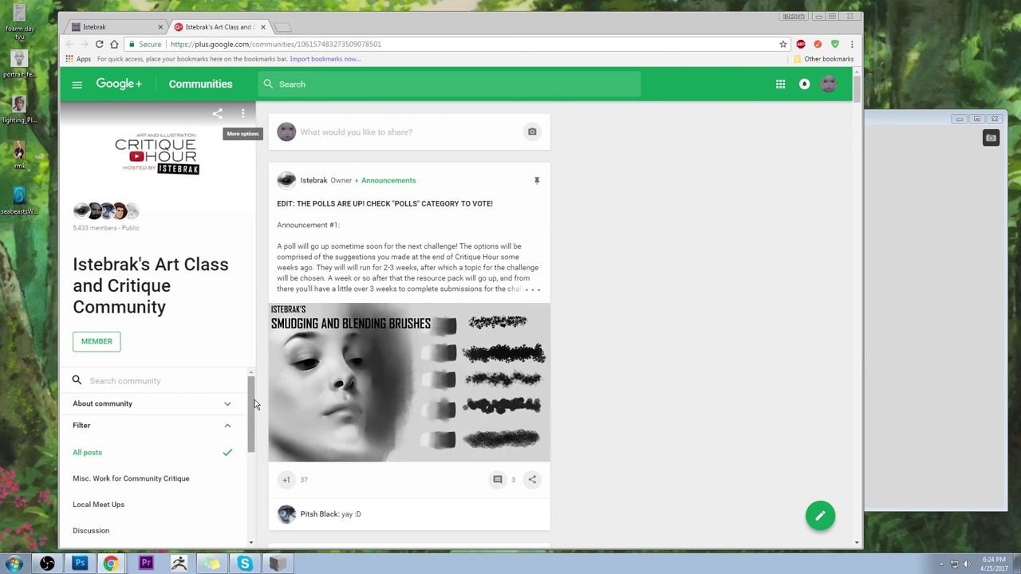
pyautogui.moveTo(250, 407); pyautogui.dragTo(251, 457)
pyautogui.click(138, 461)
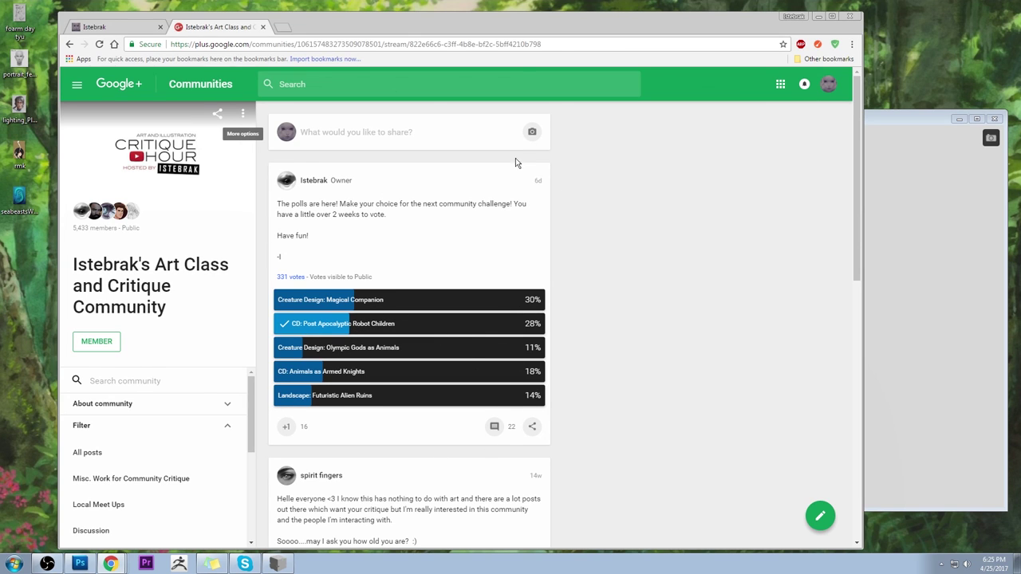
# Step: Remove the existing poll vote and vote for CD: Post Apocalyptic Robot Children instead
pyautogui.click(295, 327)
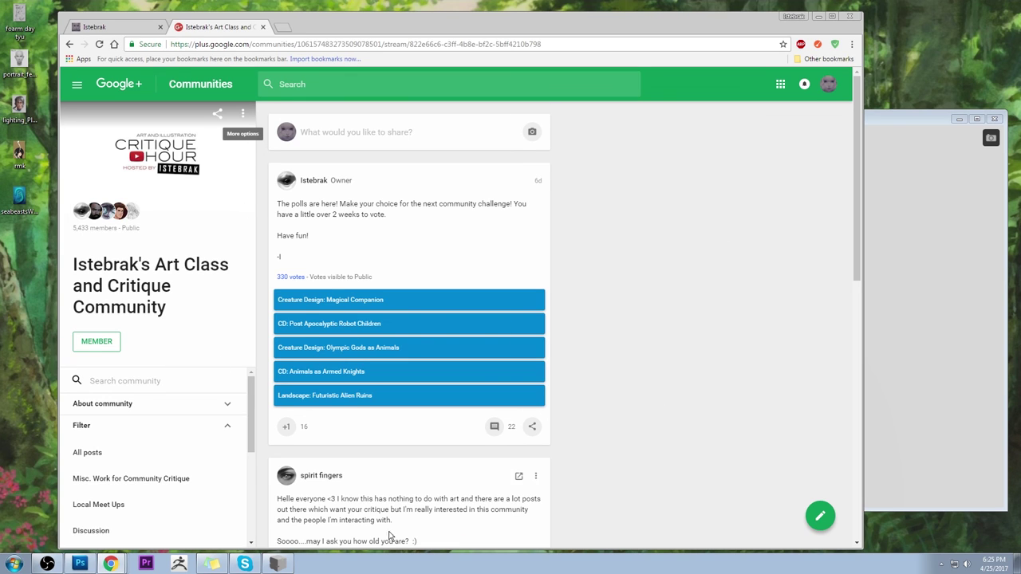
pyautogui.click(381, 327)
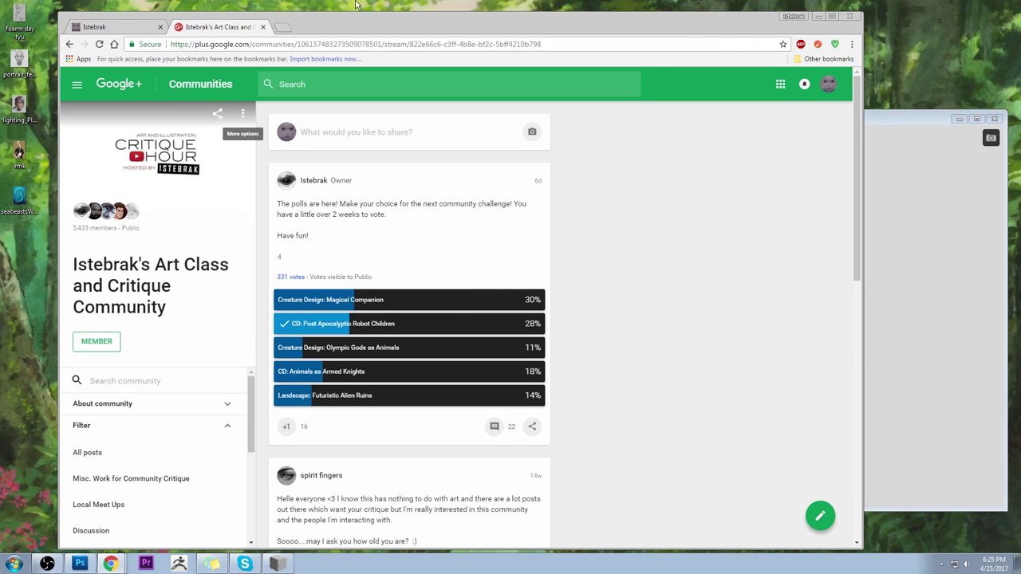
pyautogui.click(144, 29)
# Step: Open istebrak.com's COMMUNITY page, scroll to the resource packs, and glance back at the Google+ poll
pyautogui.click(689, 133)
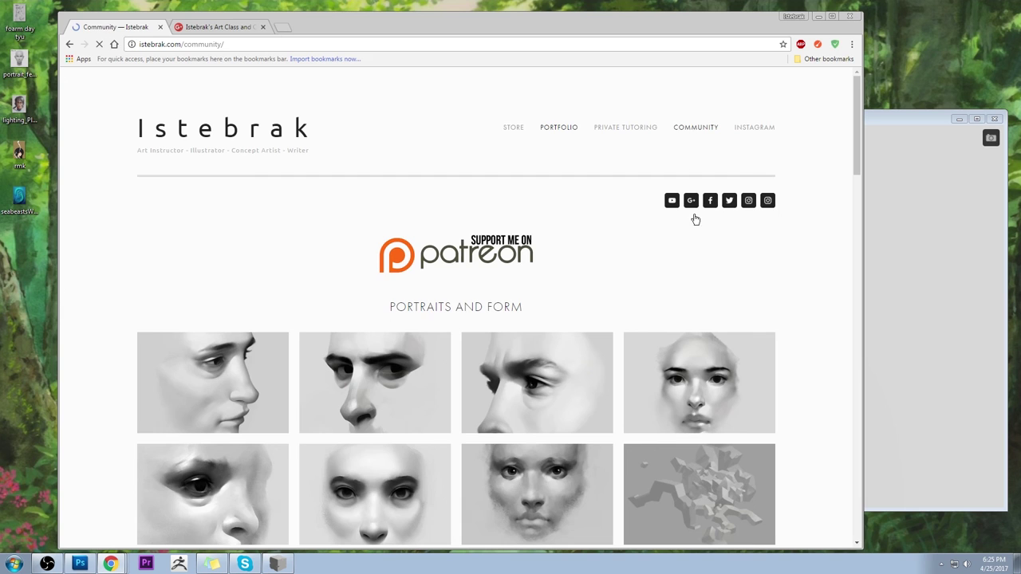
pyautogui.scroll(-5, 710, 266)
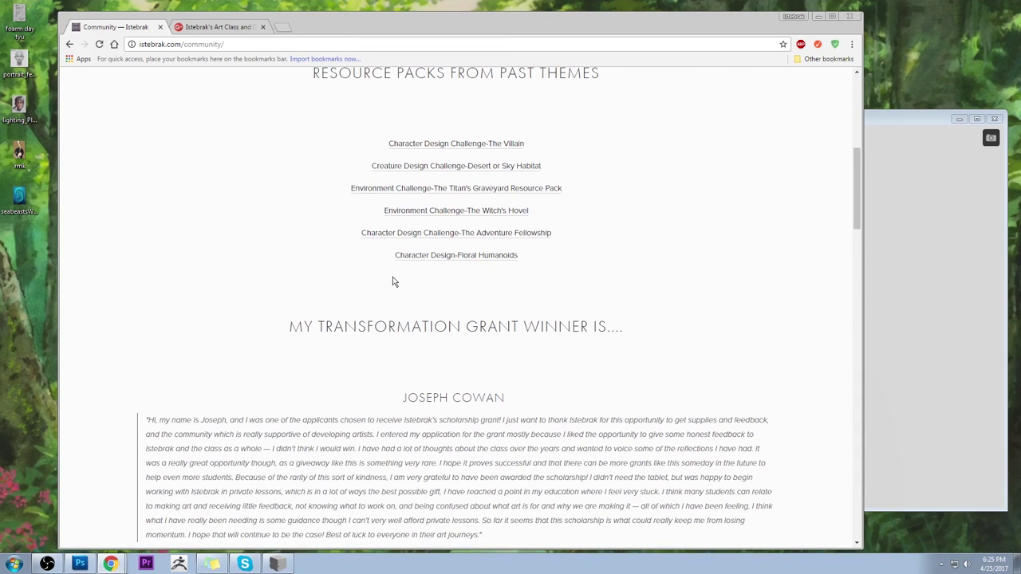
pyautogui.click(238, 26)
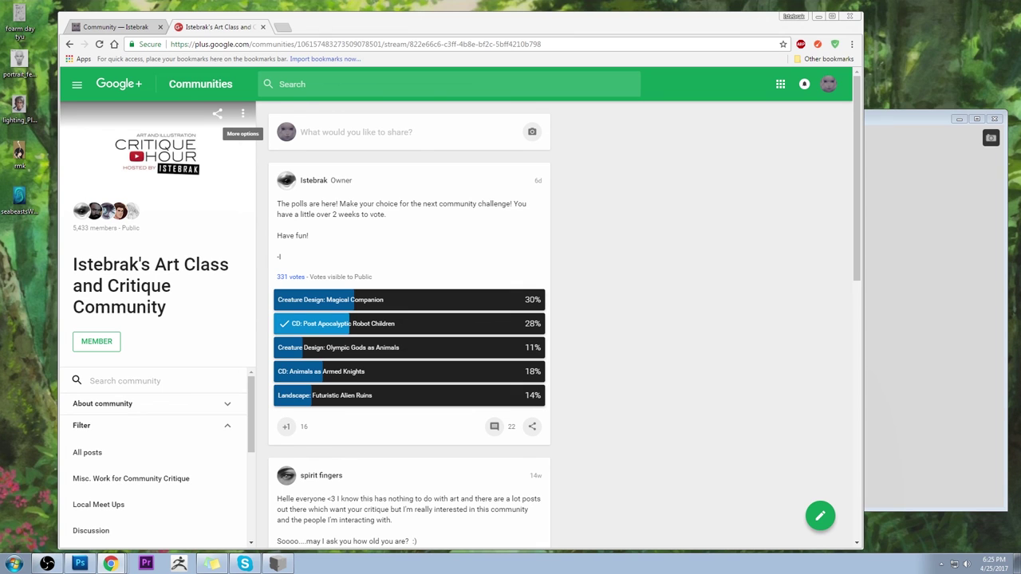
pyautogui.click(137, 27)
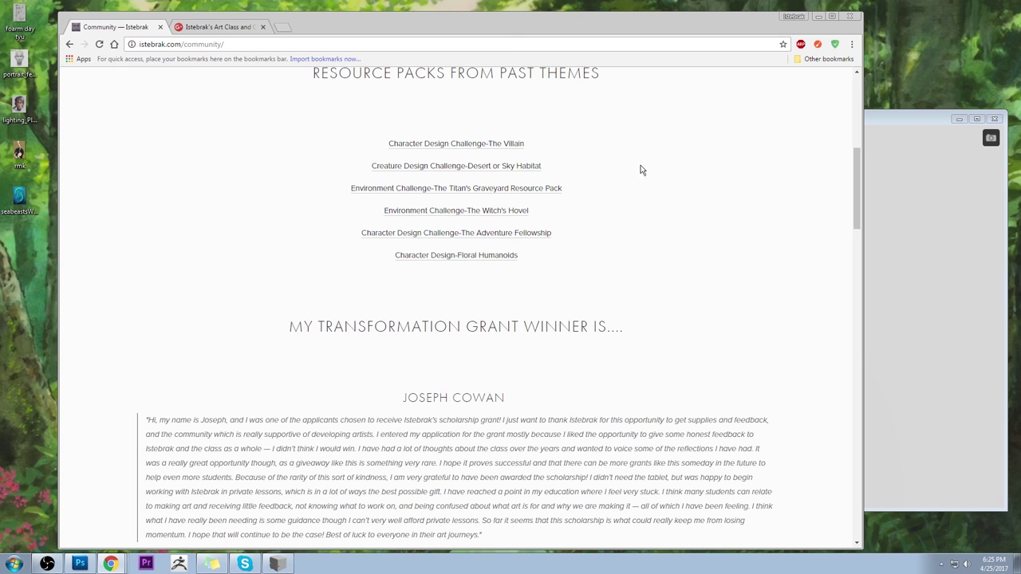